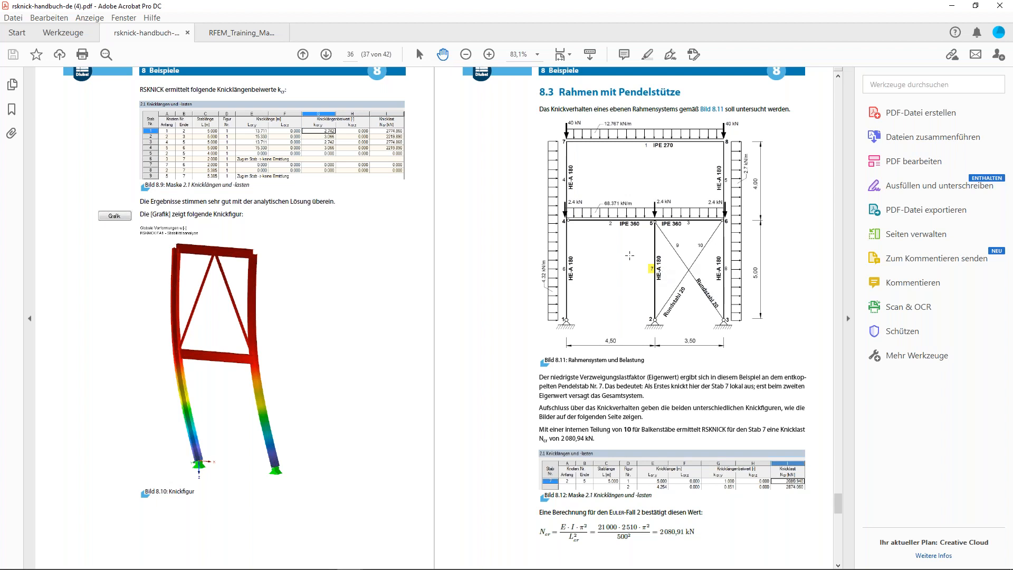
Review the frame example in section 8.3 of the RSKNICK manual, including its dimensions, sections and buckling figures
{"action": "scroll", "coordinate": [435, 405], "scroll_direction": "down", "scroll_amount": 3}
{"action": "scroll", "coordinate": [435, 405], "scroll_direction": "down", "scroll_amount": 10}
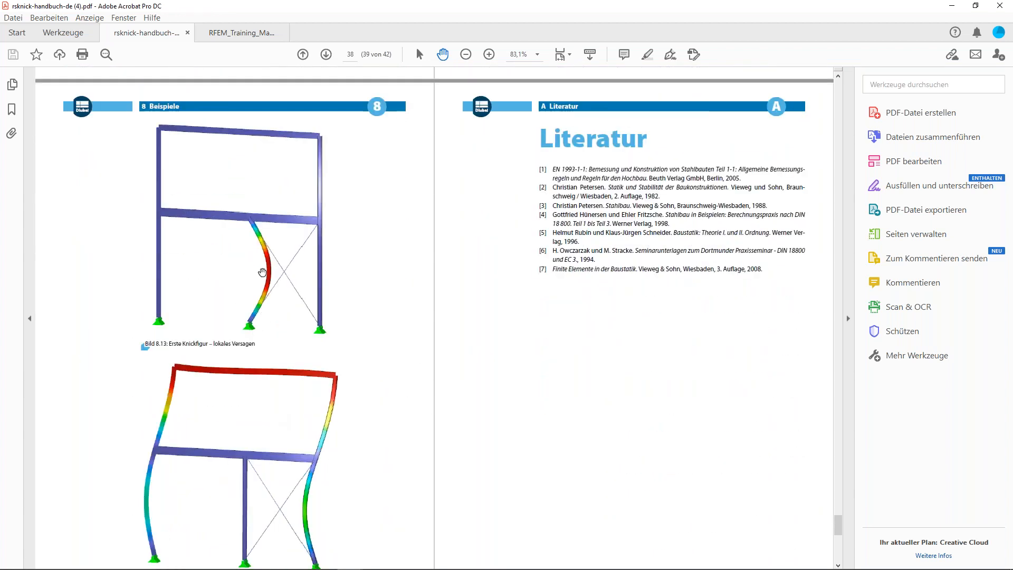
{"action": "scroll", "coordinate": [236, 319], "scroll_direction": "down", "scroll_amount": 2}
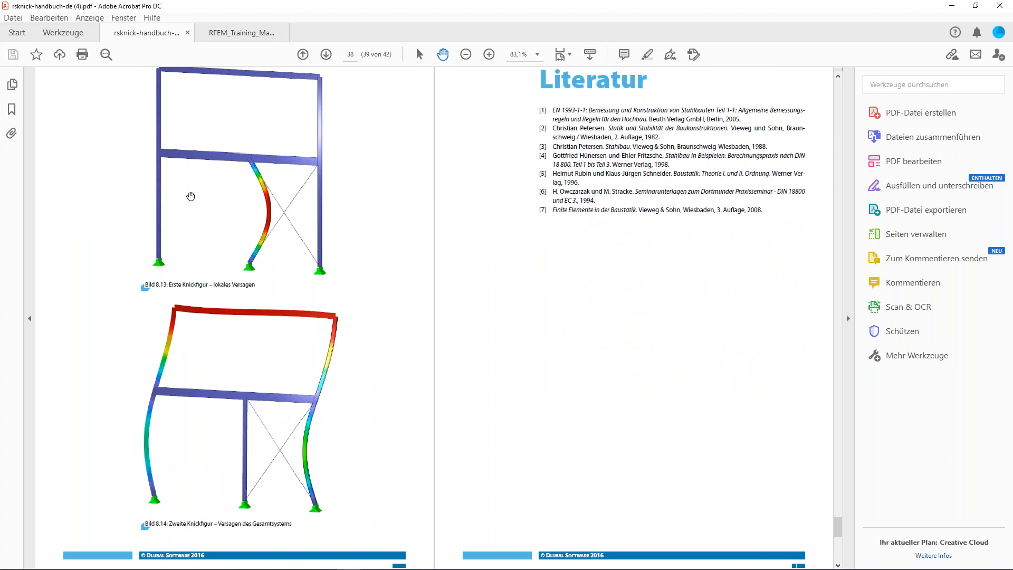
{"action": "scroll", "coordinate": [190, 197], "scroll_direction": "up", "scroll_amount": 11}
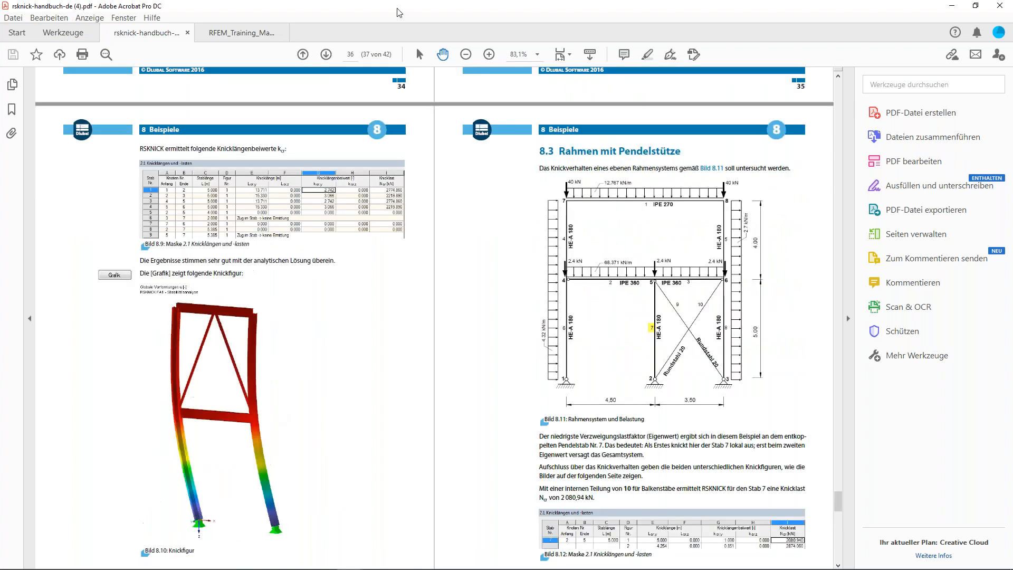
Switch to RFEM, start a new single beam member and choose the rolled section HEA 180 for its new cross-section
{"action": "left_click_drag", "start_coordinate": [398, 8], "coordinate": [22, 161]}
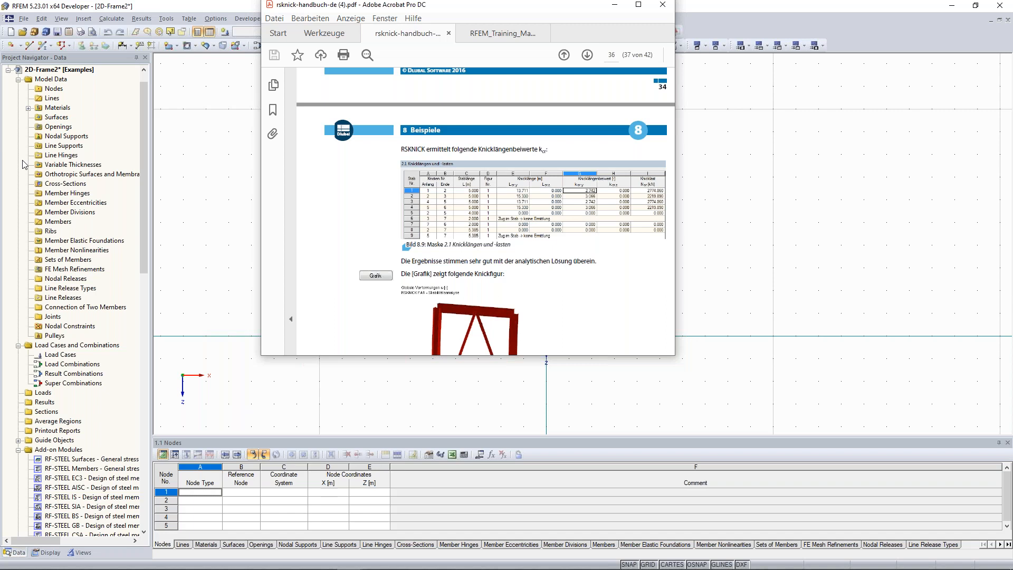
{"action": "left_click", "coordinate": [22, 165]}
{"action": "middle_click_drag", "start_coordinate": [442, 224], "coordinate": [319, 193]}
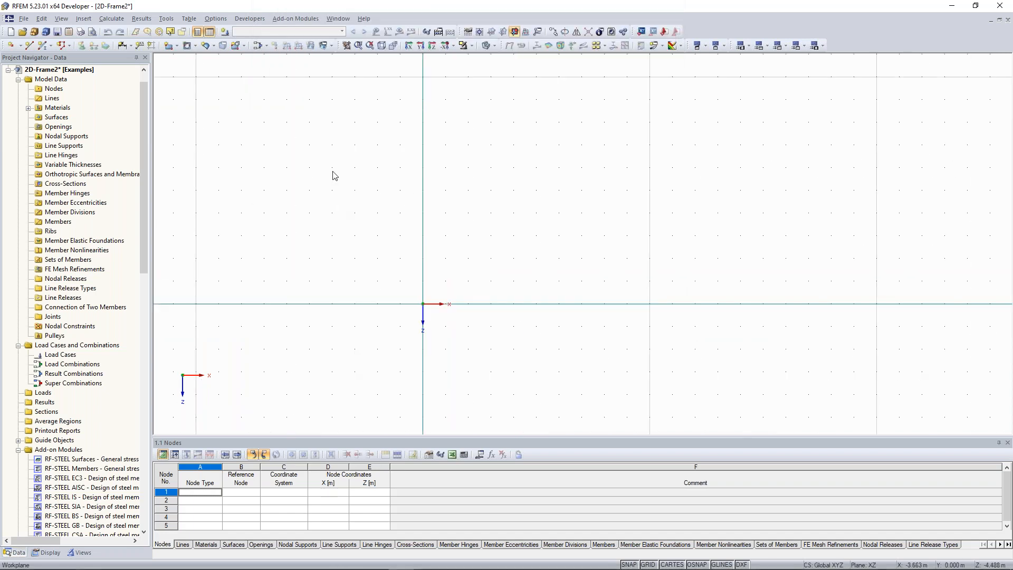
{"action": "left_click", "coordinate": [41, 49]}
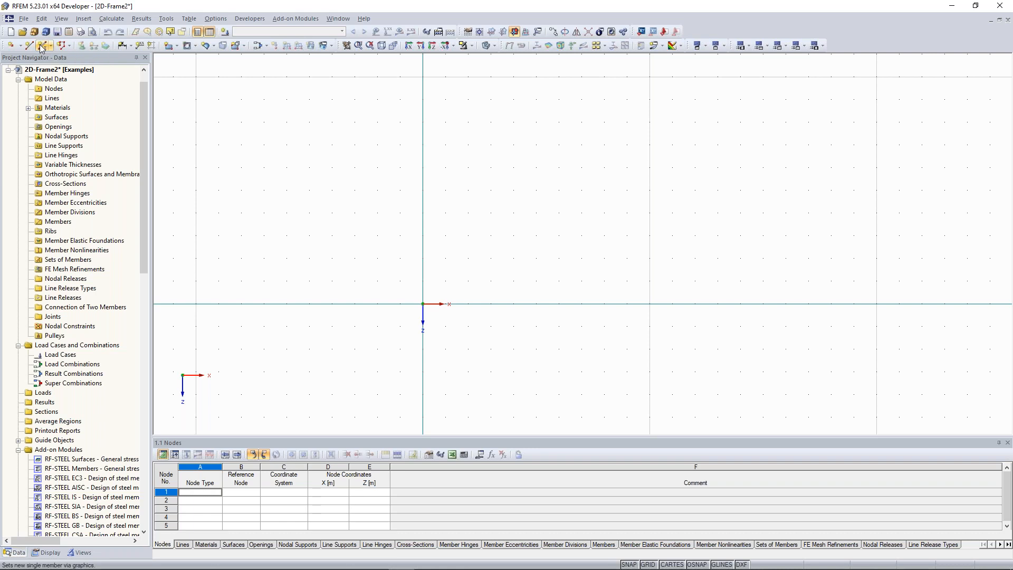
{"action": "left_click", "coordinate": [42, 48]}
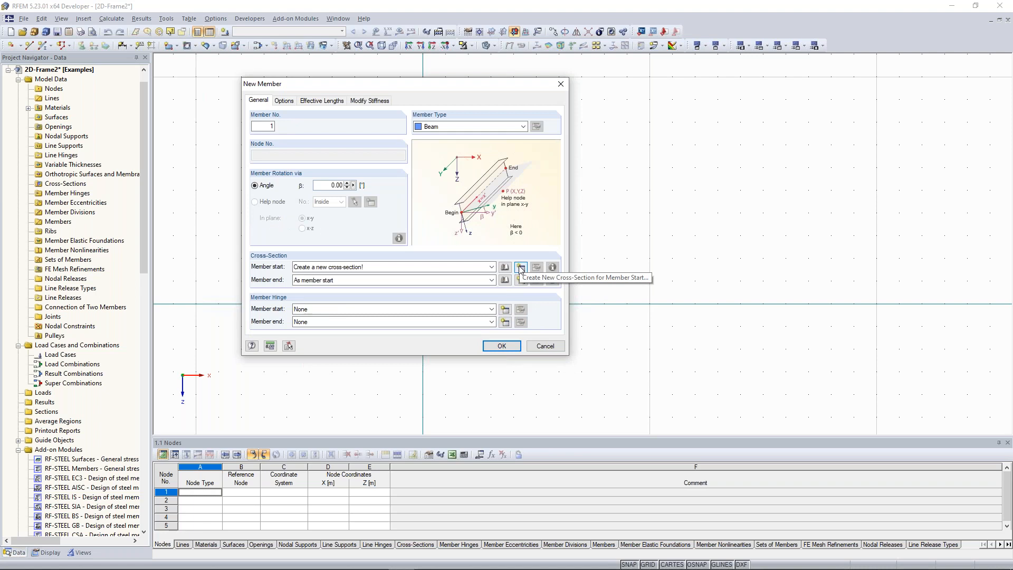
{"action": "left_click", "coordinate": [520, 268]}
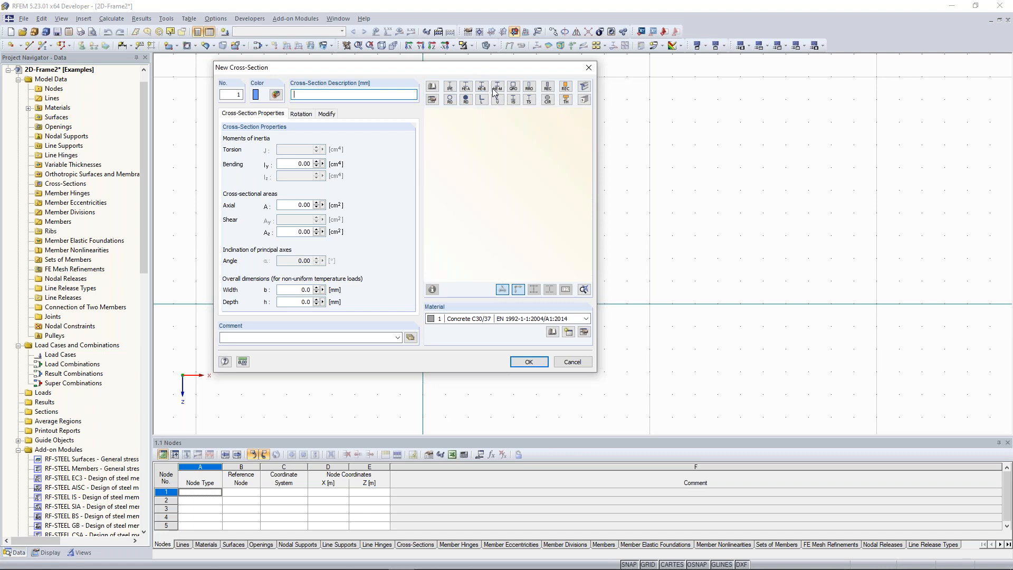
{"action": "left_click", "coordinate": [466, 90]}
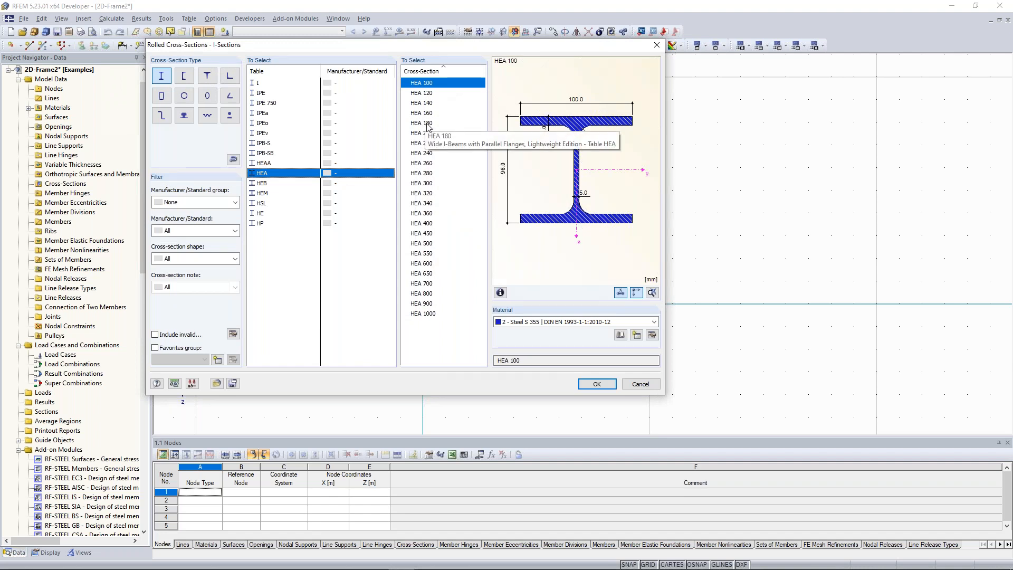
{"action": "left_click", "coordinate": [428, 125]}
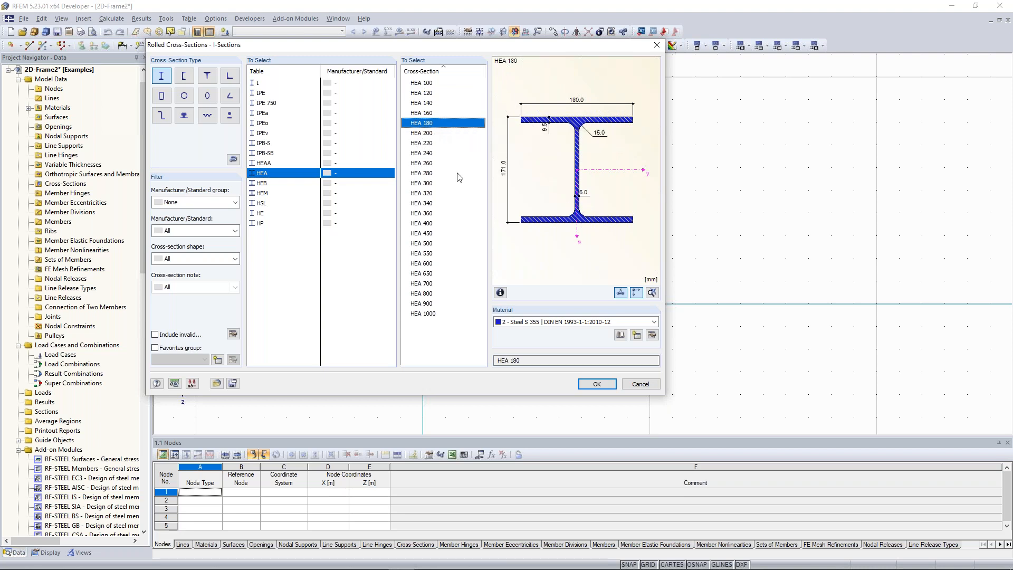
{"action": "left_click", "coordinate": [564, 322]}
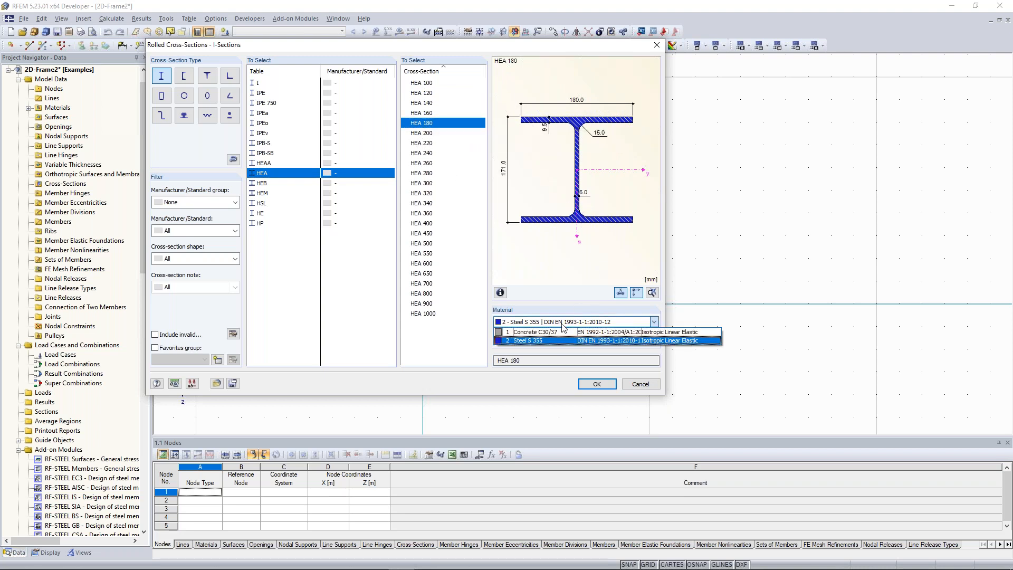
{"action": "left_click", "coordinate": [548, 320]}
{"action": "left_click", "coordinate": [532, 323]}
{"action": "left_click", "coordinate": [537, 323]}
{"action": "left_click", "coordinate": [534, 325]}
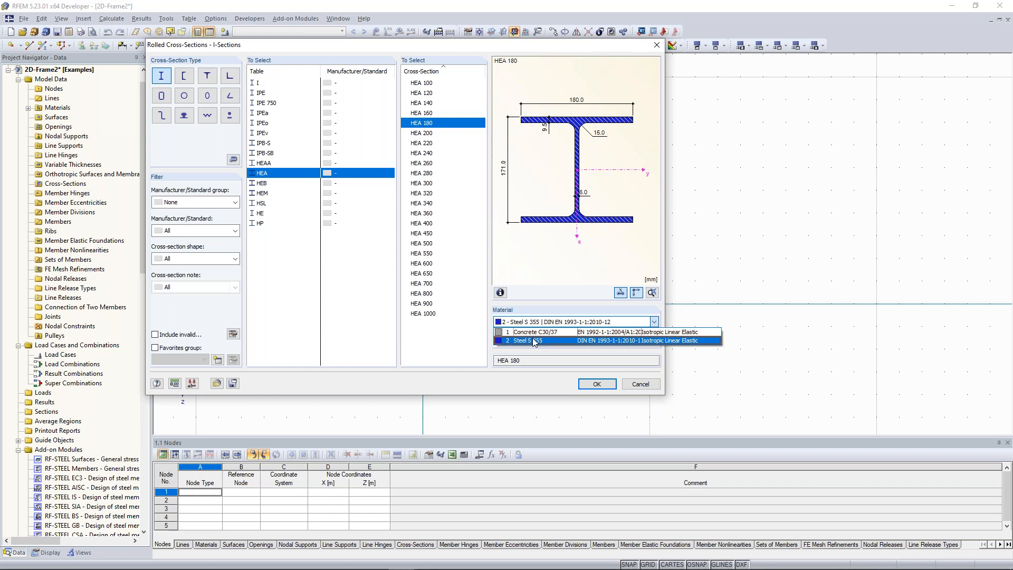
{"action": "left_click", "coordinate": [560, 321]}
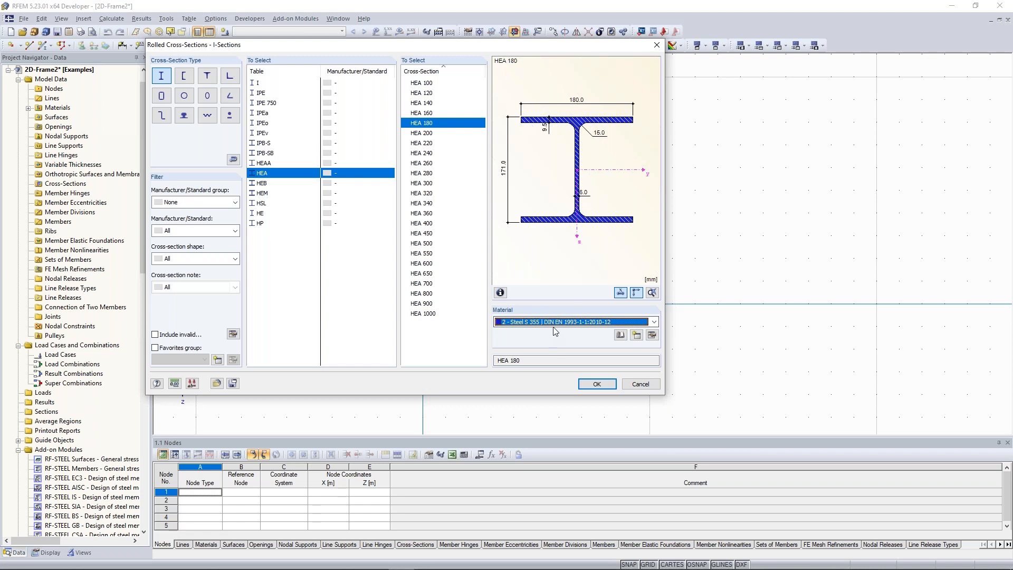
Edit the cross-section's material and select Steel S 235 in the material library
{"action": "left_click", "coordinate": [652, 335]}
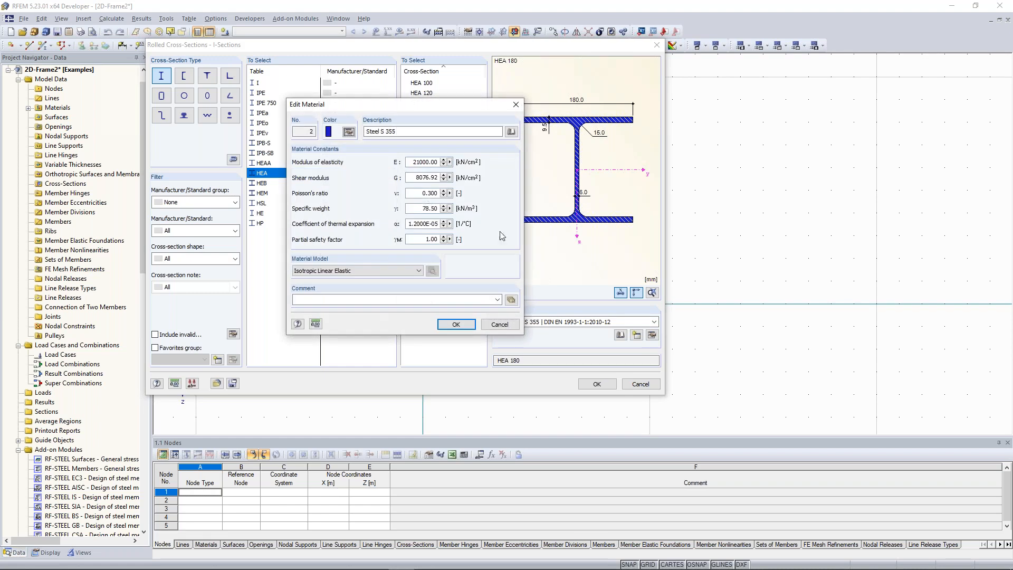
{"action": "left_click_drag", "start_coordinate": [432, 107], "coordinate": [728, 115]}
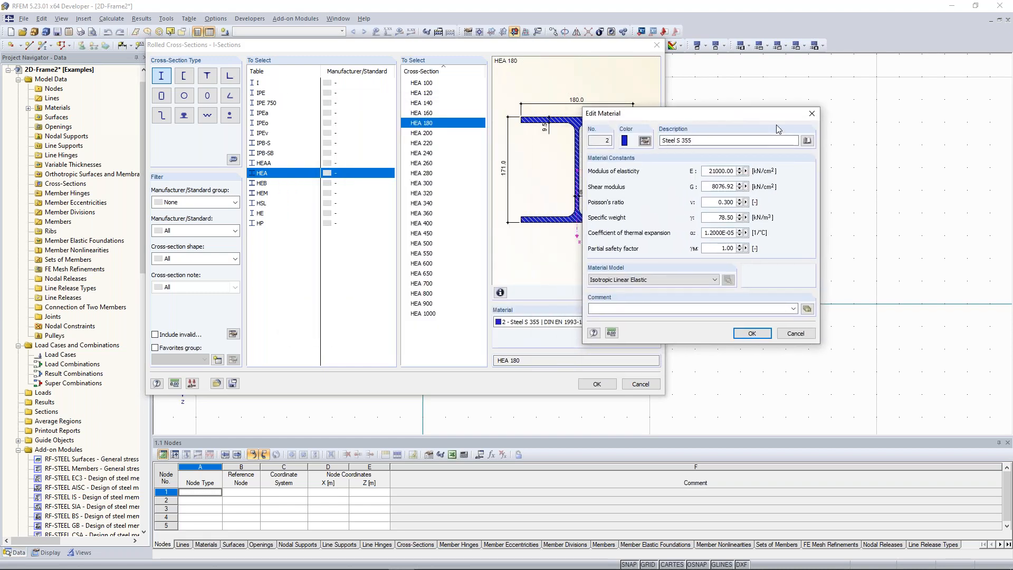
{"action": "left_click", "coordinate": [807, 141]}
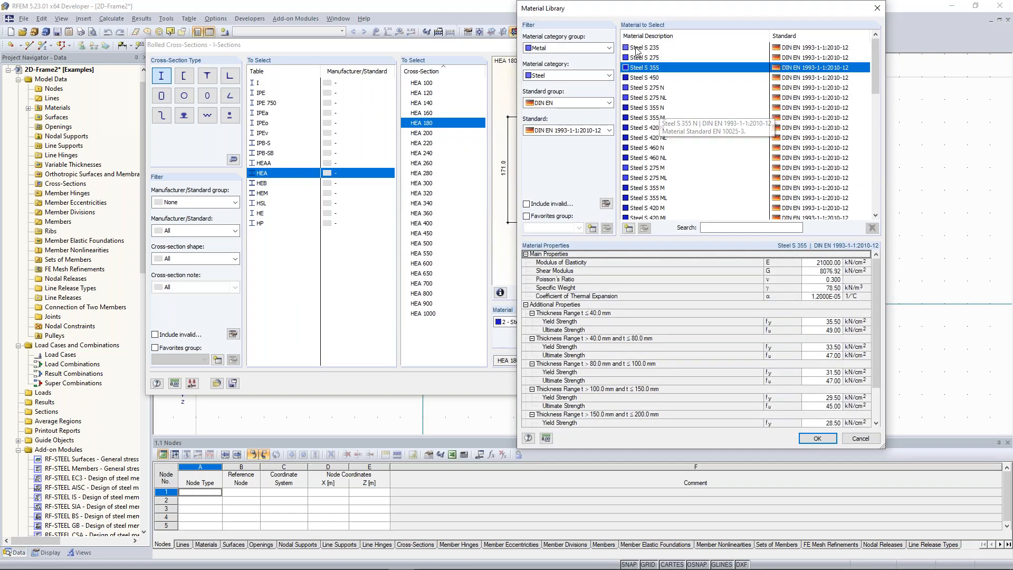
{"action": "left_click_drag", "start_coordinate": [643, 12], "coordinate": [579, 17]}
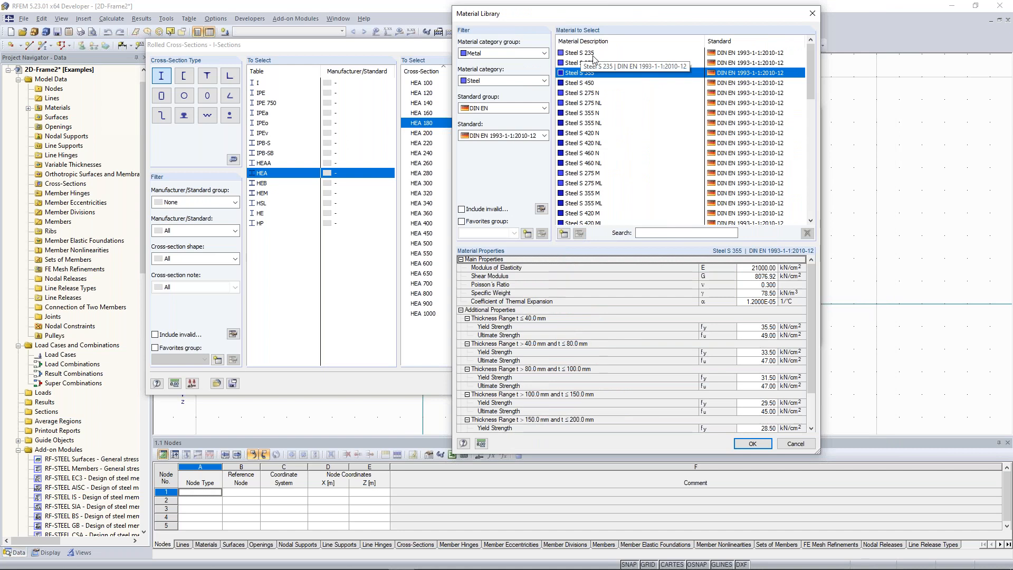
{"action": "left_click", "coordinate": [592, 54]}
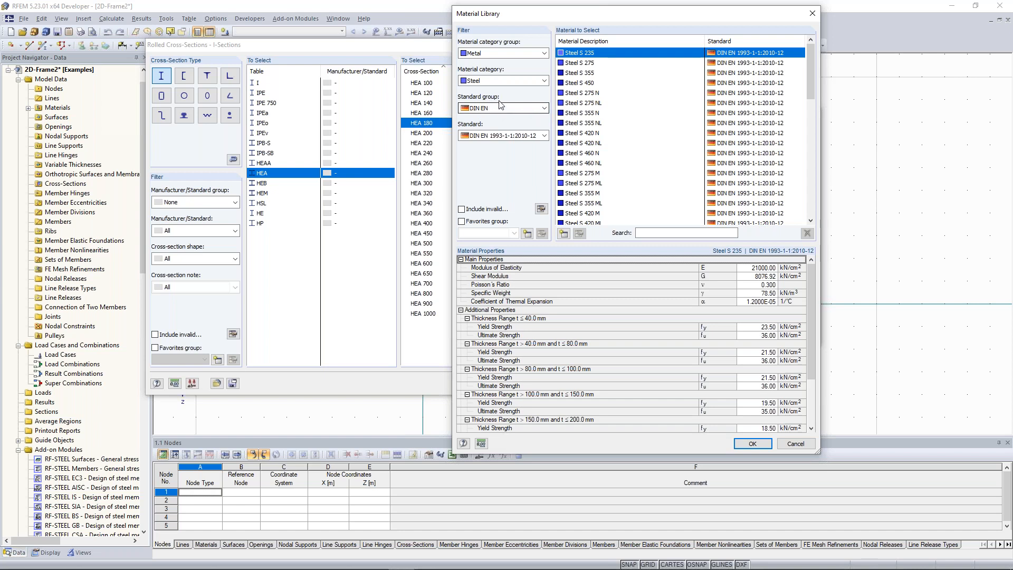
Restrict the material library to the EN standard group and apply Steel S 235 according to EN 10025-2:2004-11
{"action": "left_click", "coordinate": [544, 108]}
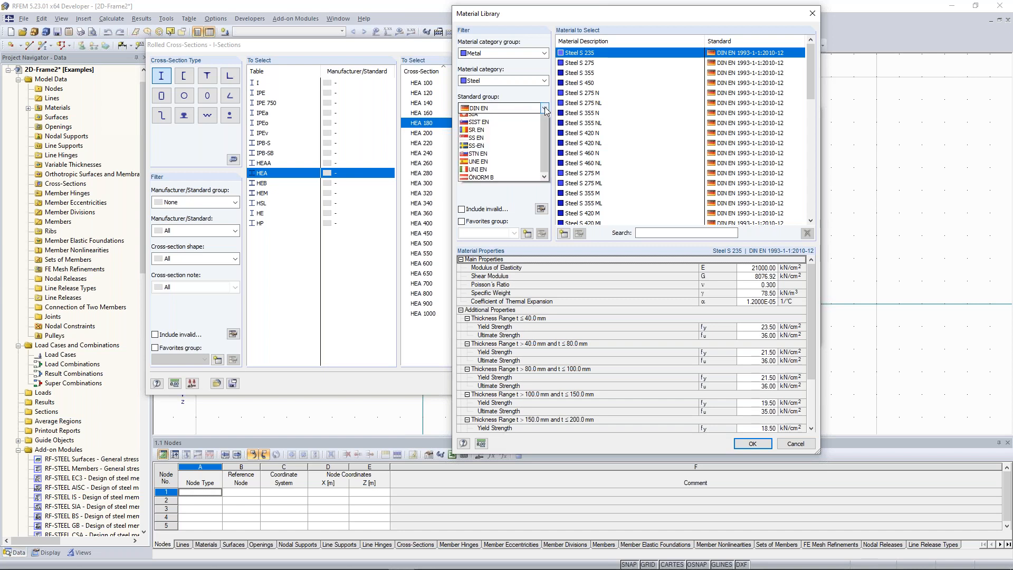
{"action": "left_click", "coordinate": [506, 133]}
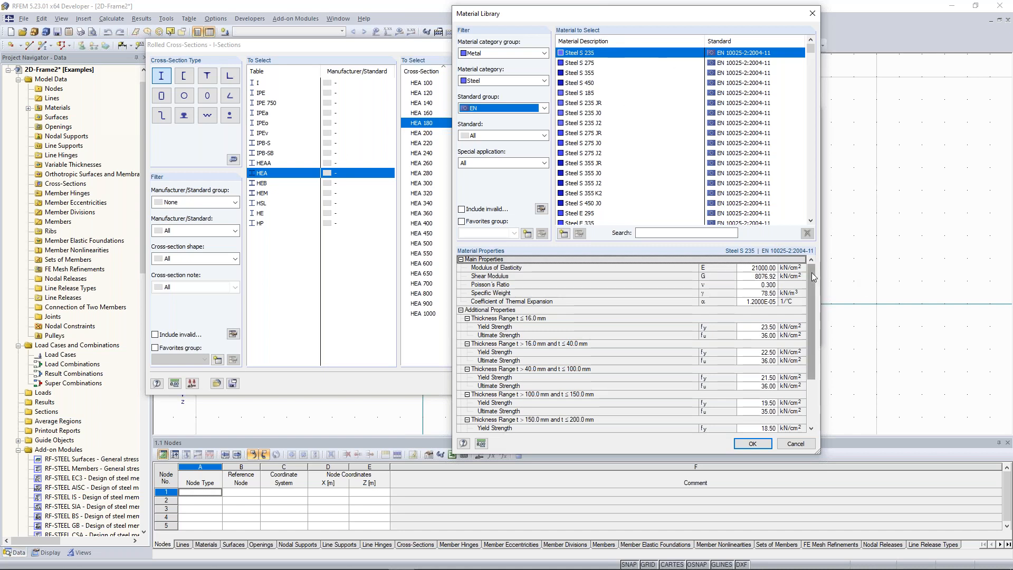
{"action": "left_click_drag", "start_coordinate": [812, 272], "coordinate": [811, 280]}
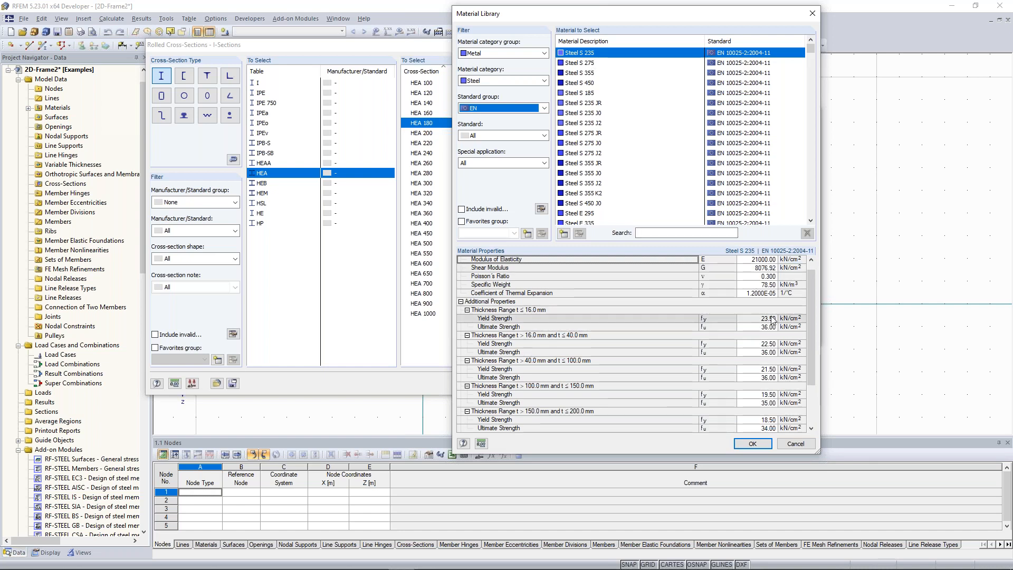
{"action": "left_click", "coordinate": [753, 444]}
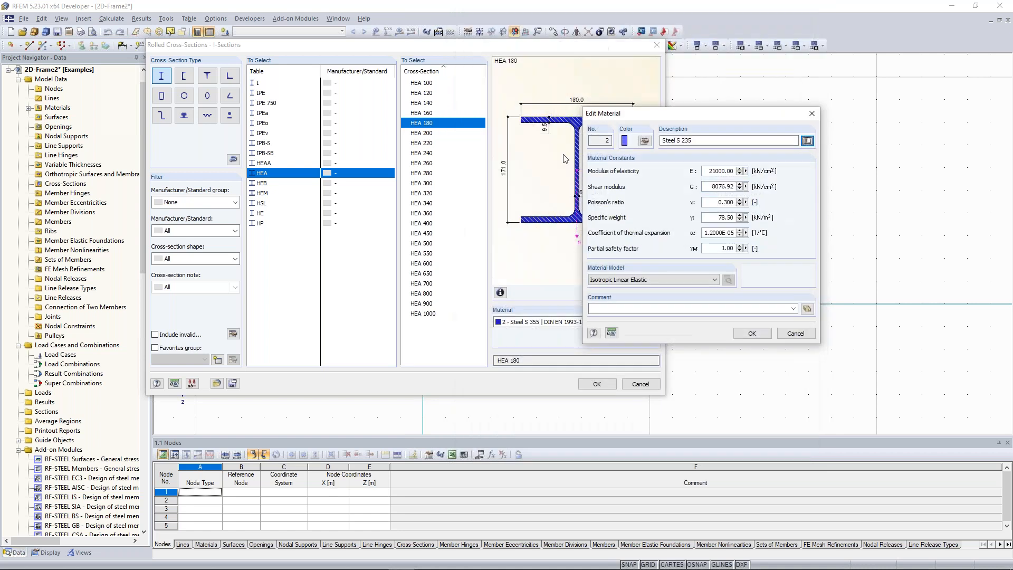
{"action": "left_click", "coordinate": [751, 332]}
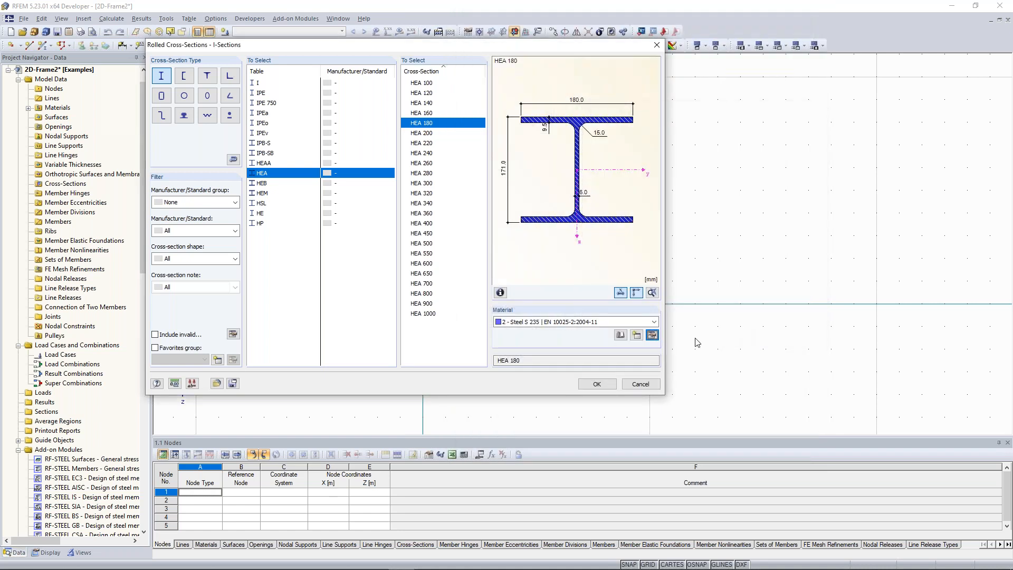
Accept the HEA 180 section and draw a vertical column 9 m high upwards from the grid origin
{"action": "left_click", "coordinate": [569, 323]}
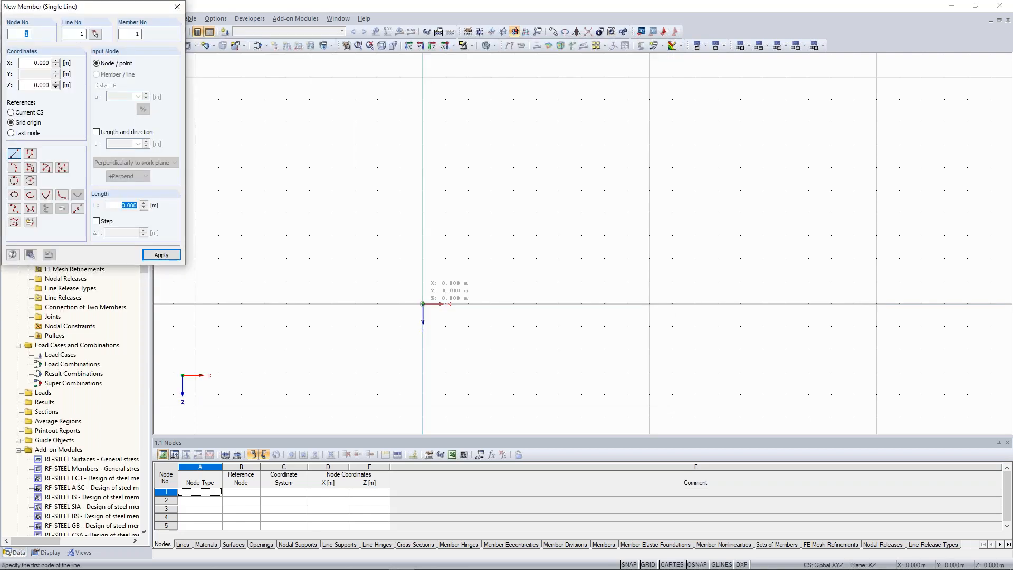
{"action": "left_click", "coordinate": [422, 304]}
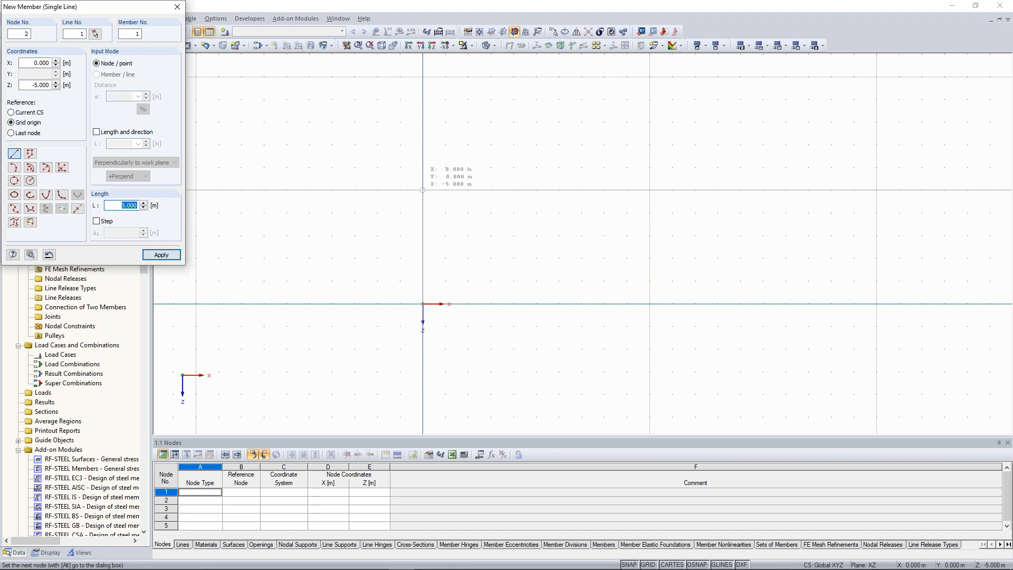
{"action": "type", "text": "9"}
{"action": "key", "text": "Return"}
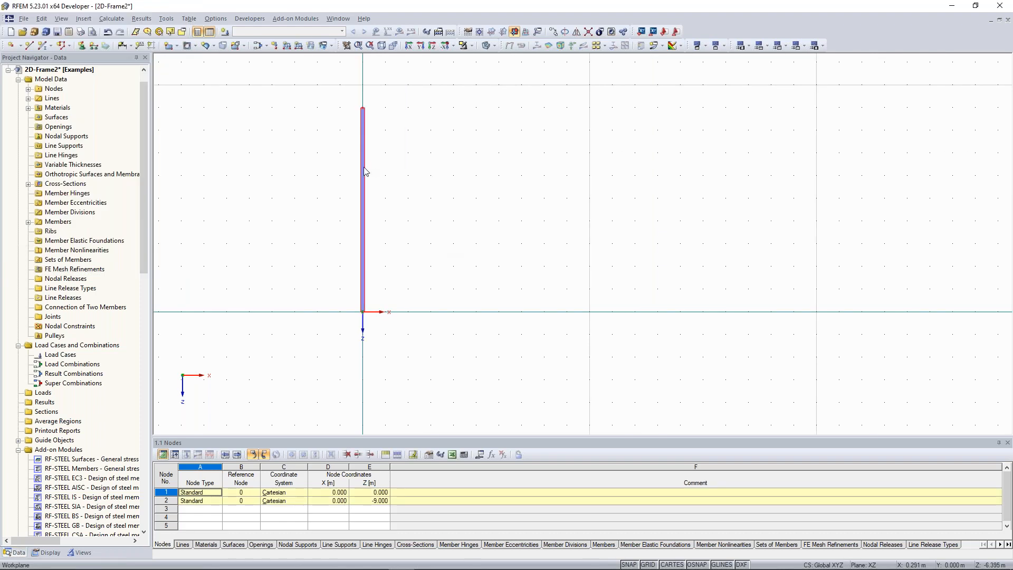
Copy the column by 8 m in the X direction to create the frame's second outer column
{"action": "right_click", "coordinate": [363, 167]}
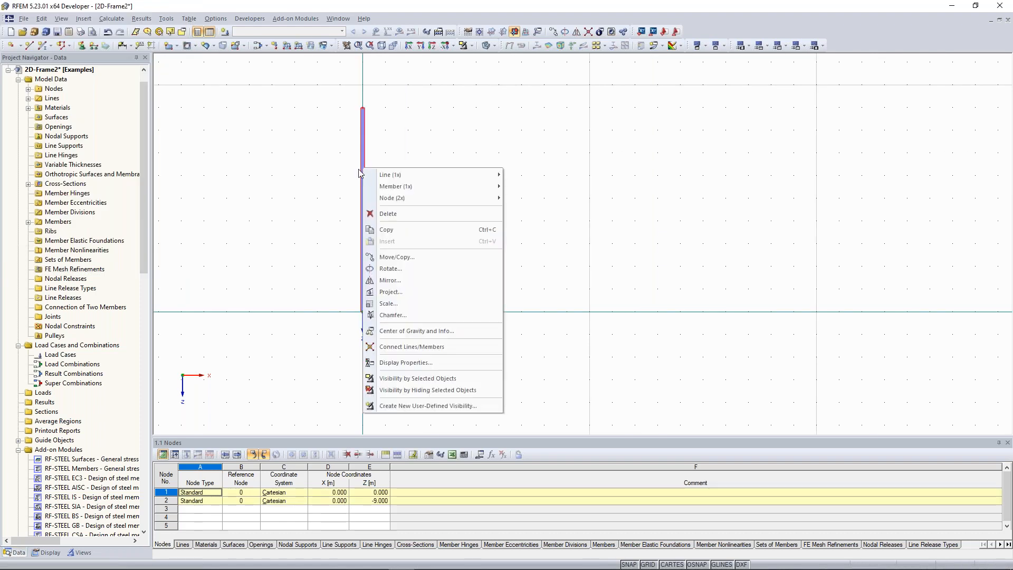
{"action": "left_click", "coordinate": [409, 258]}
{"action": "left_click", "coordinate": [373, 193]}
{"action": "left_click_drag", "start_coordinate": [417, 158], "coordinate": [681, 105]}
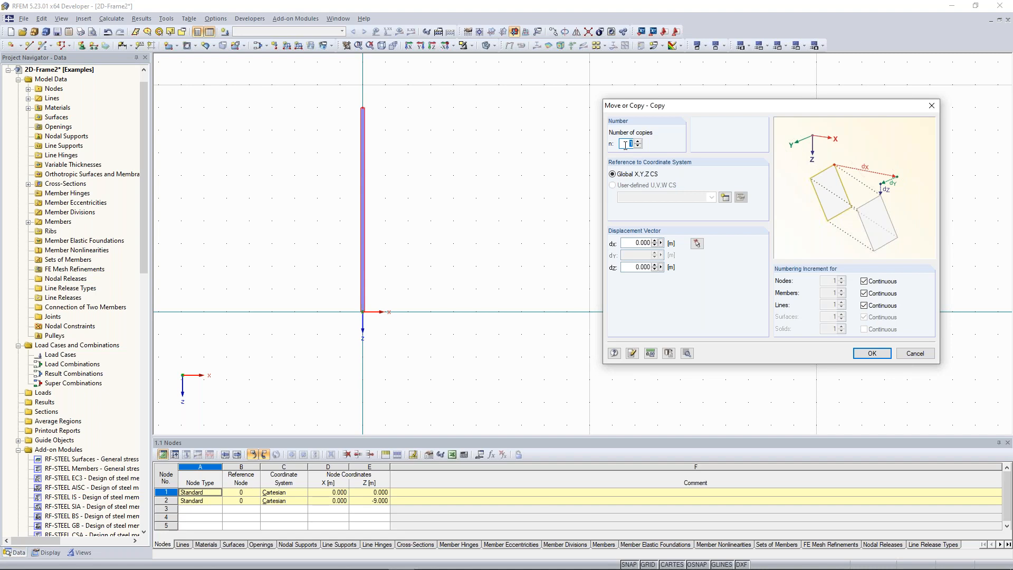
{"action": "key", "text": "Tab"}
{"action": "type", "text": "8"}
{"action": "double_click", "coordinate": [648, 243]}
{"action": "left_click", "coordinate": [872, 353]}
{"action": "left_click", "coordinate": [601, 255]}
{"action": "middle_click_drag", "start_coordinate": [394, 211], "coordinate": [401, 219]}
{"action": "left_click_drag", "start_coordinate": [328, 86], "coordinate": [621, 346]}
{"action": "left_click", "coordinate": [474, 200]}
{"action": "middle_click_drag", "start_coordinate": [473, 199], "coordinate": [484, 214]}
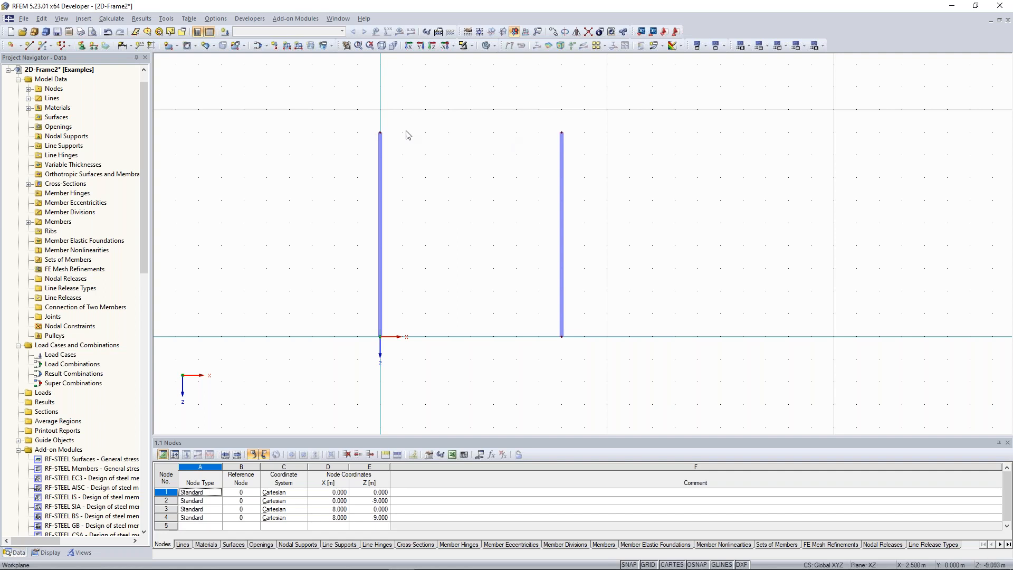
{"action": "scroll", "coordinate": [464, 145], "scroll_direction": "up", "scroll_amount": 1}
{"action": "middle_click_drag", "start_coordinate": [464, 145], "coordinate": [495, 124]}
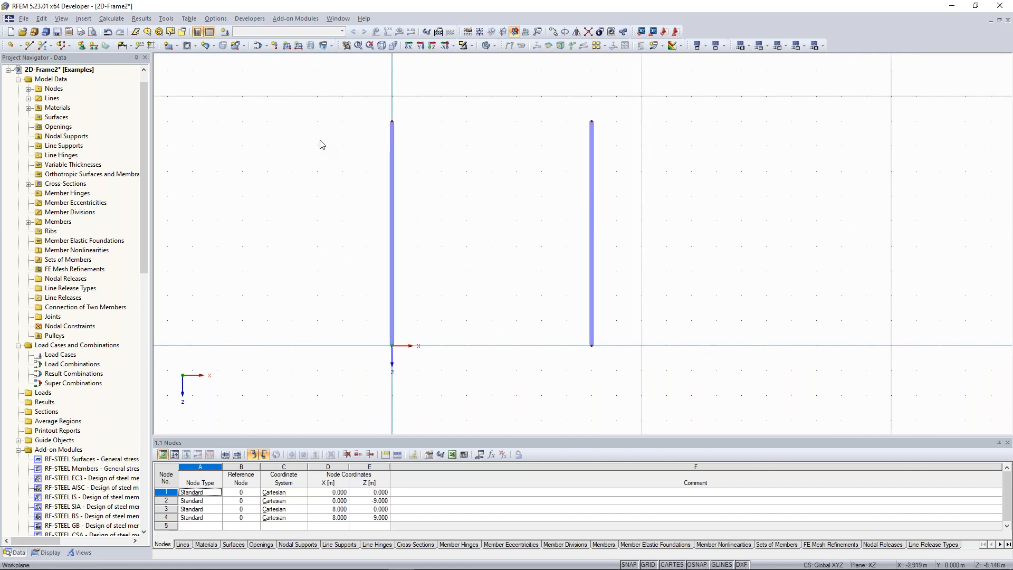
Start a new beam member and choose rolled I-section IPE 270 in Steel S 235 as its new cross-section
{"action": "left_click", "coordinate": [44, 46]}
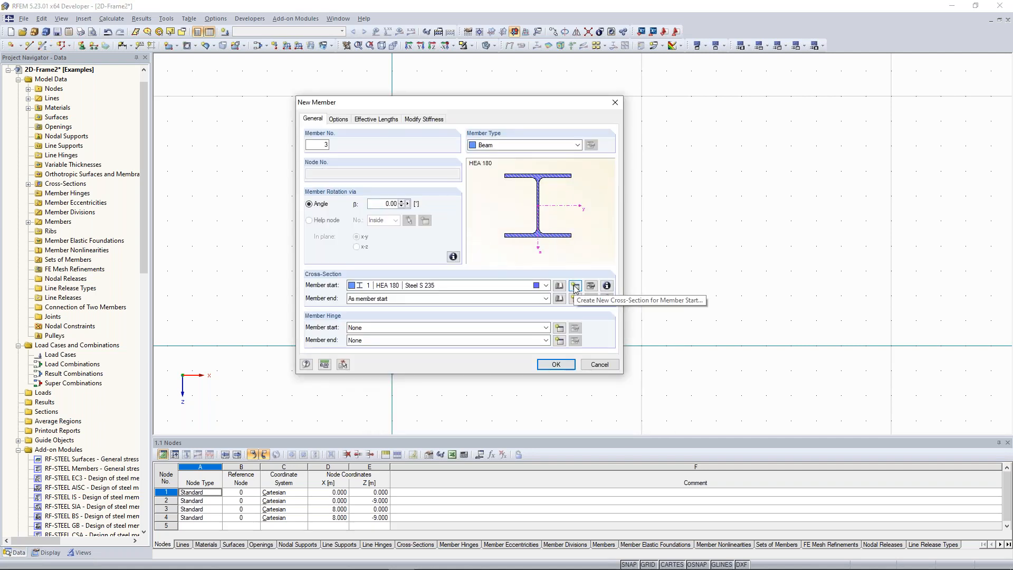
{"action": "left_click", "coordinate": [574, 286]}
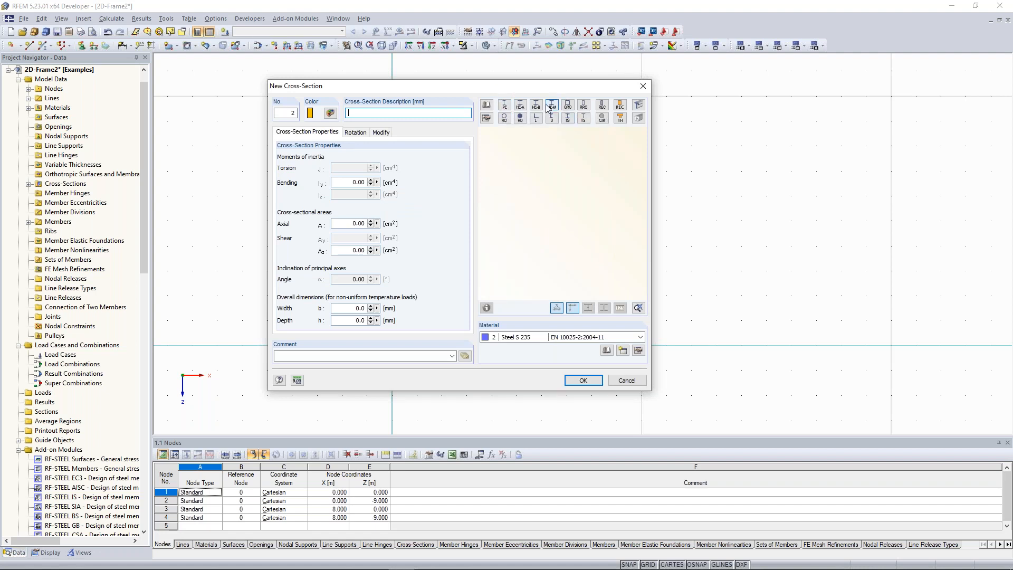
{"action": "left_click", "coordinate": [489, 106]}
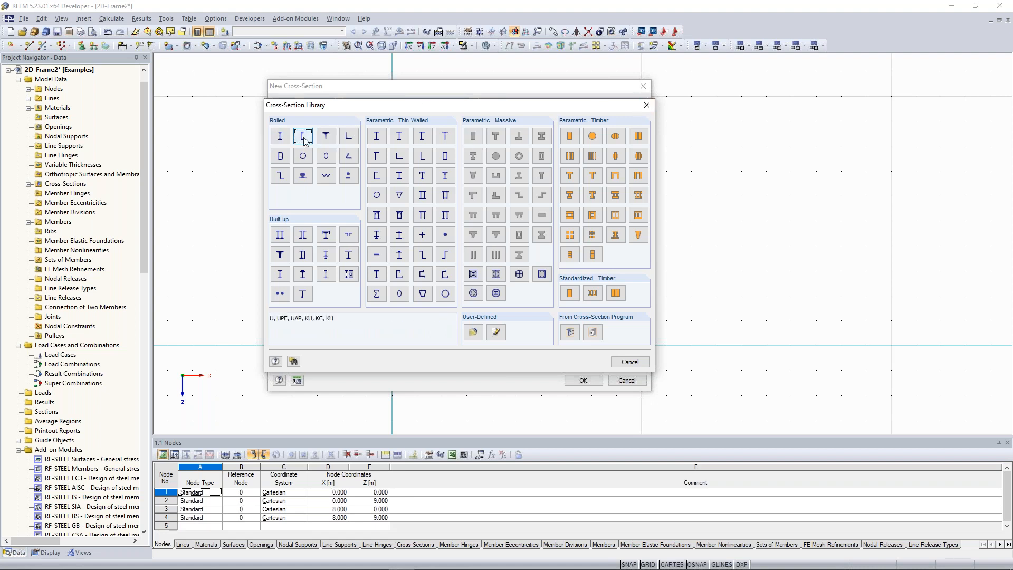
{"action": "left_click_drag", "start_coordinate": [439, 109], "coordinate": [334, 163]}
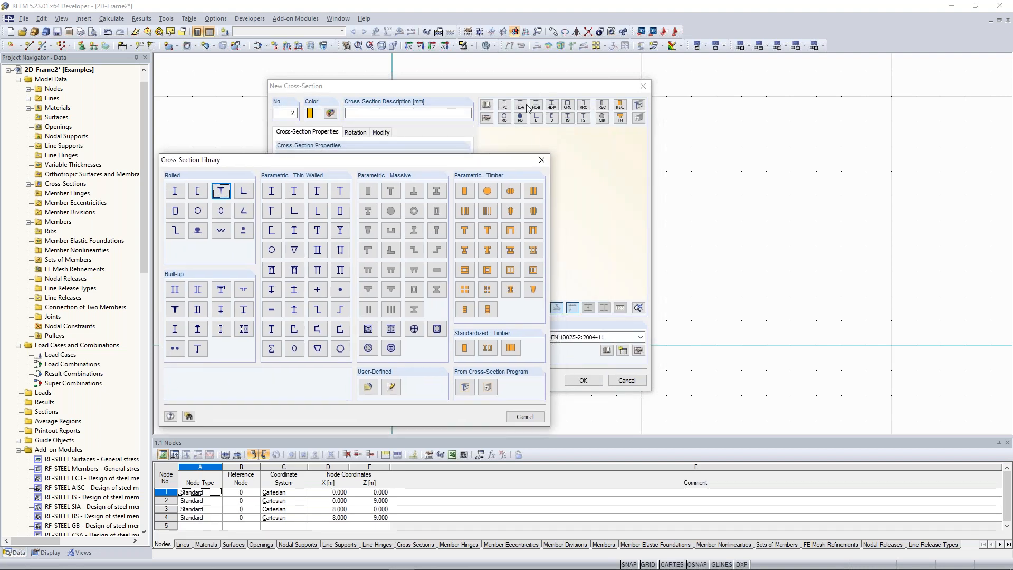
{"action": "left_click", "coordinate": [175, 191]}
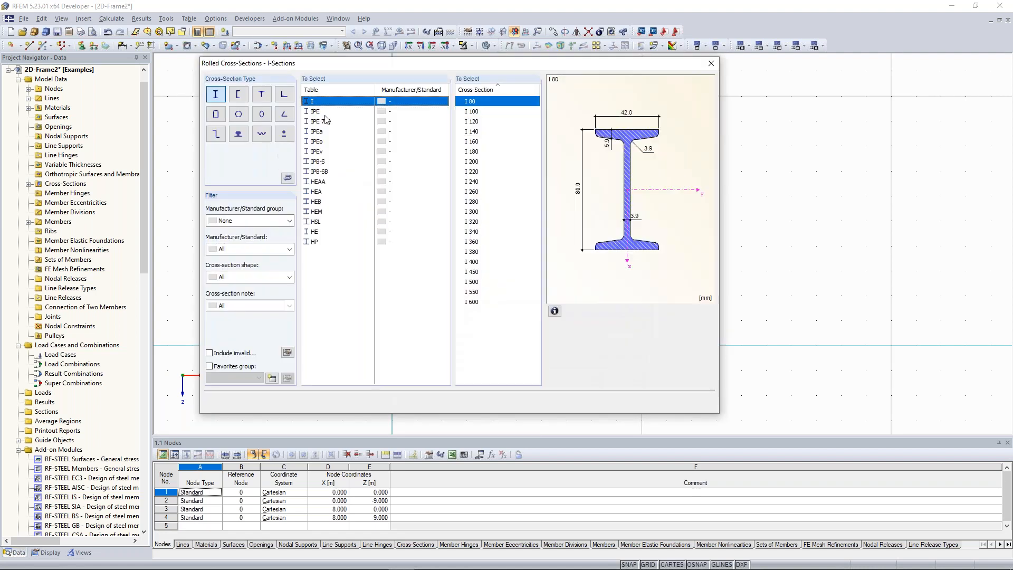
{"action": "left_click", "coordinate": [320, 113]}
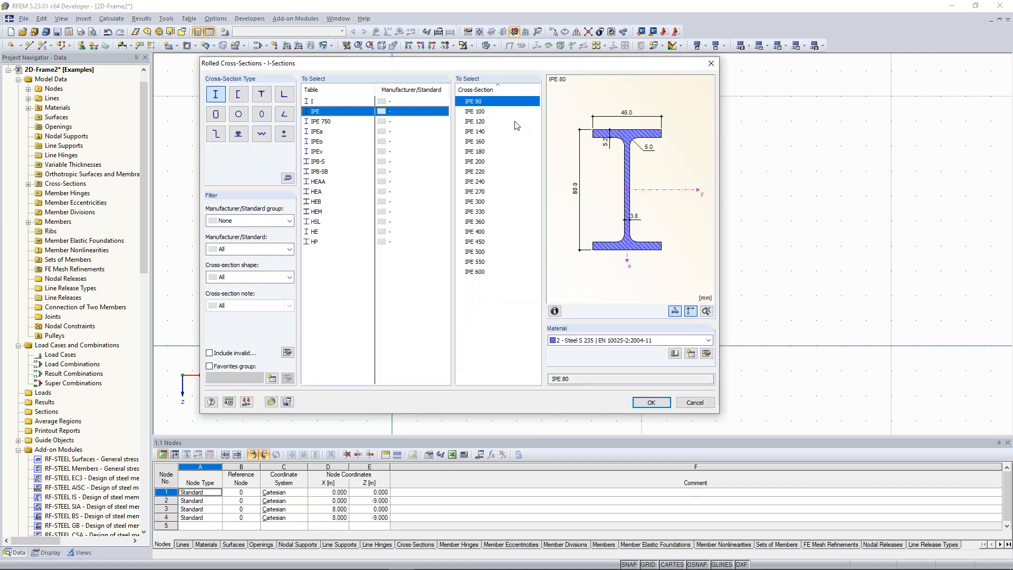
{"action": "left_click", "coordinate": [481, 192]}
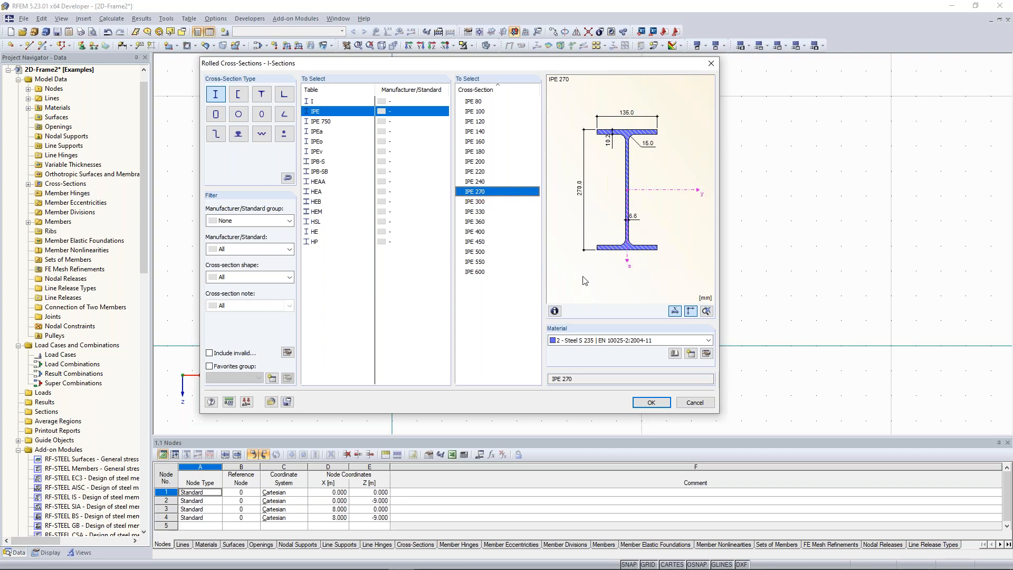
Examine the IPE 270 section properties, including the cross-sectional area and moments of inertia
{"action": "left_click", "coordinate": [555, 312]}
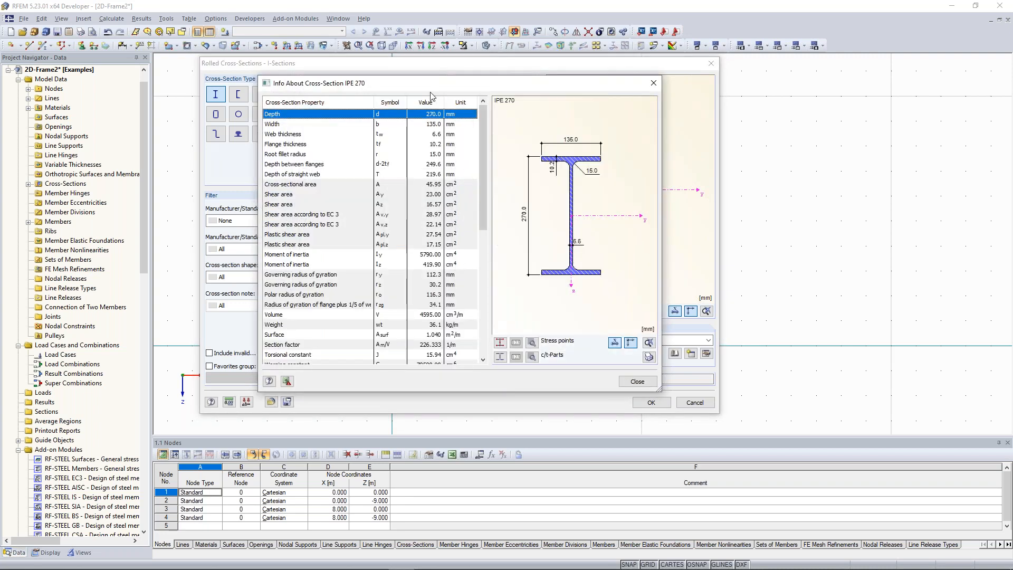
{"action": "mouse_move", "coordinate": [482, 118]}
{"action": "left_mouse_down"}
{"action": "mouse_move", "coordinate": [473, 256]}
{"action": "mouse_move", "coordinate": [486, 111]}
{"action": "left_mouse_up"}
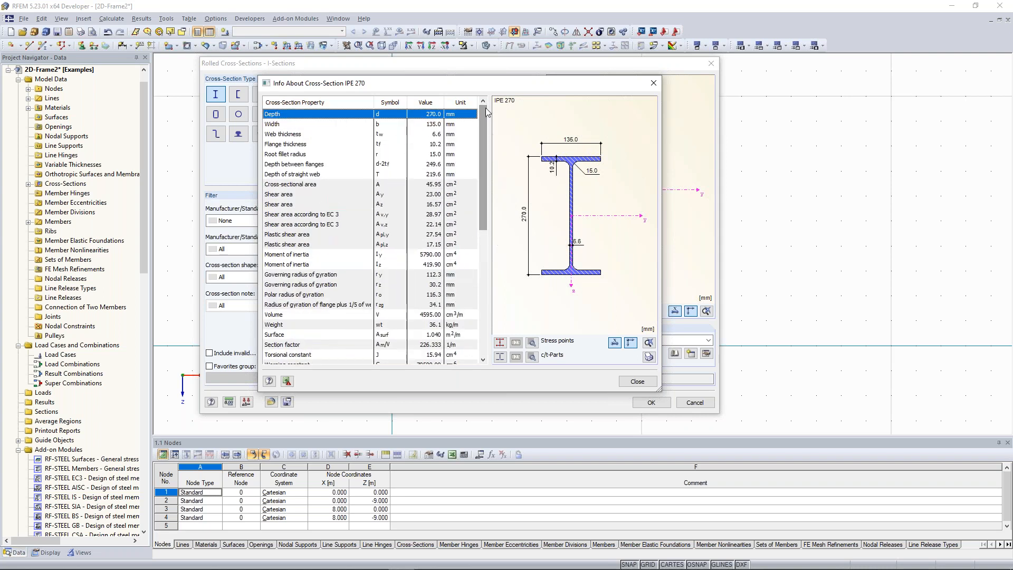
{"action": "left_click", "coordinate": [305, 185]}
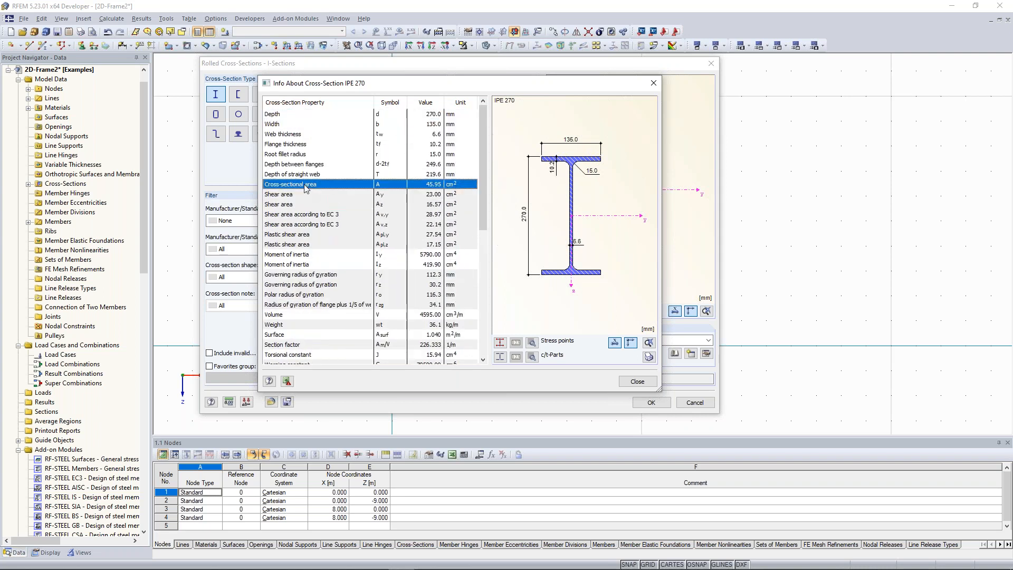
{"action": "left_click_drag", "start_coordinate": [484, 202], "coordinate": [484, 210]}
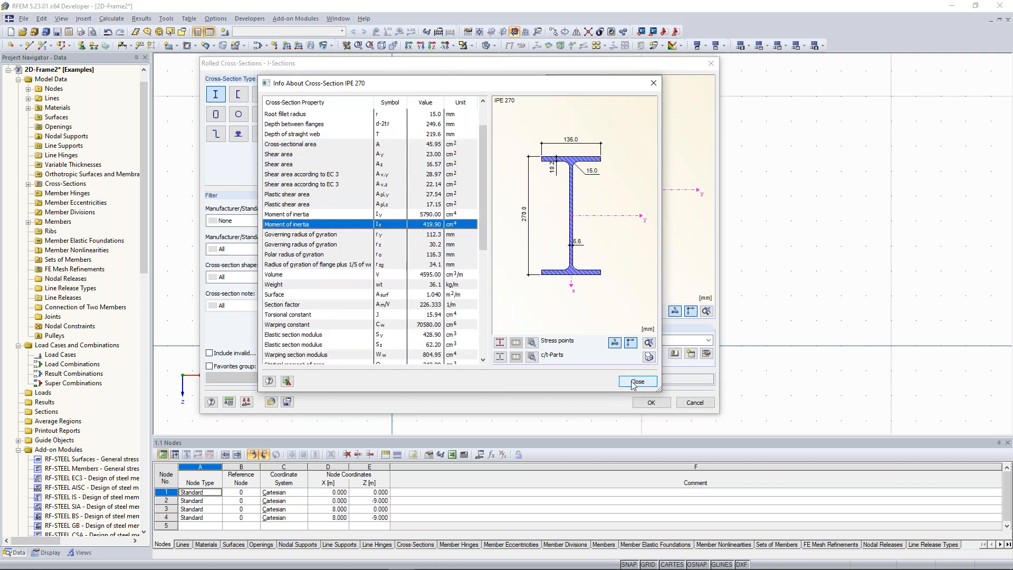
{"action": "left_click", "coordinate": [634, 382]}
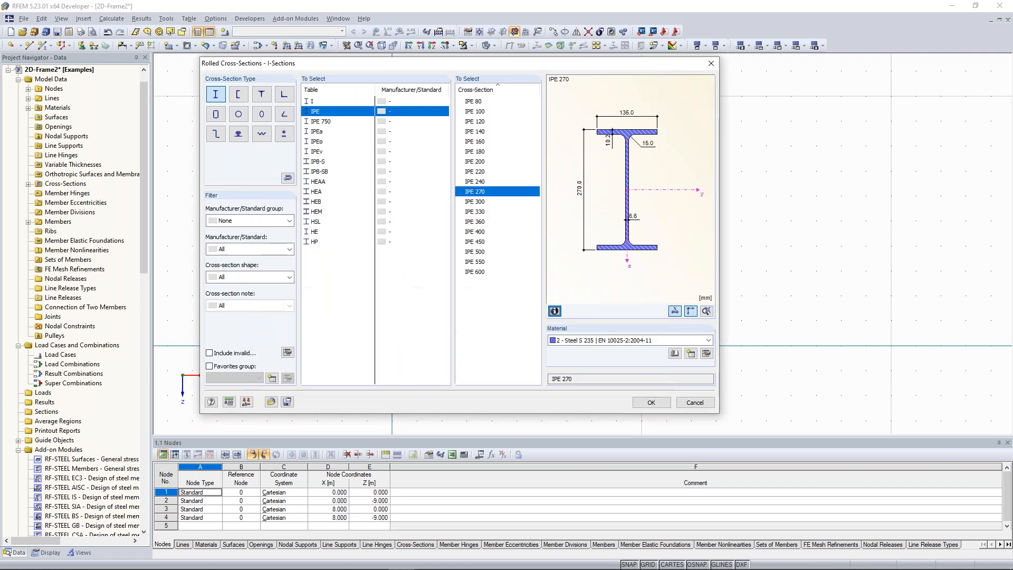
Accept the IPE 270 section and draw the horizontal beam between the tops of the two columns
{"action": "left_click", "coordinate": [652, 403]}
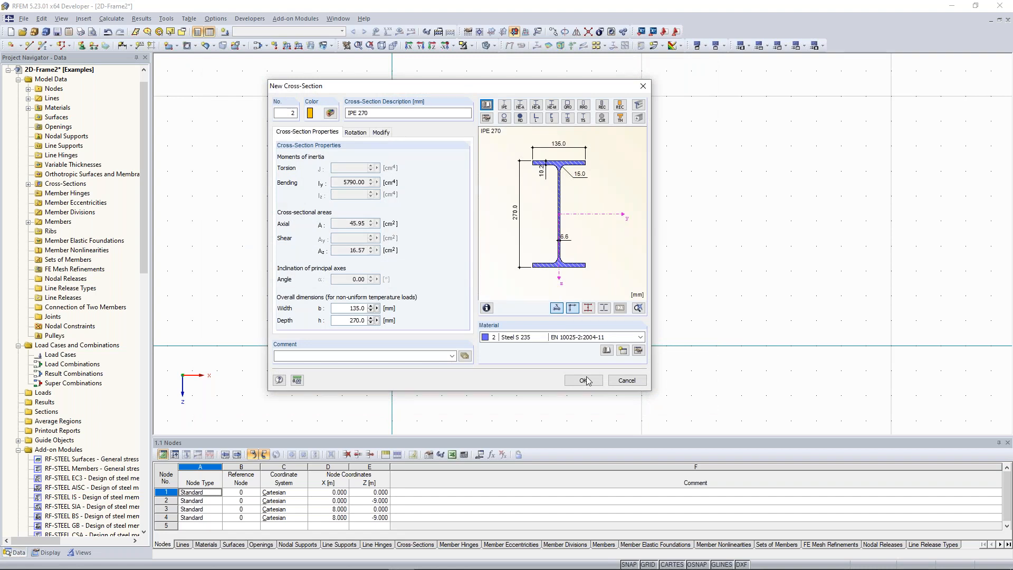
{"action": "left_click", "coordinate": [584, 380]}
{"action": "left_click", "coordinate": [554, 362]}
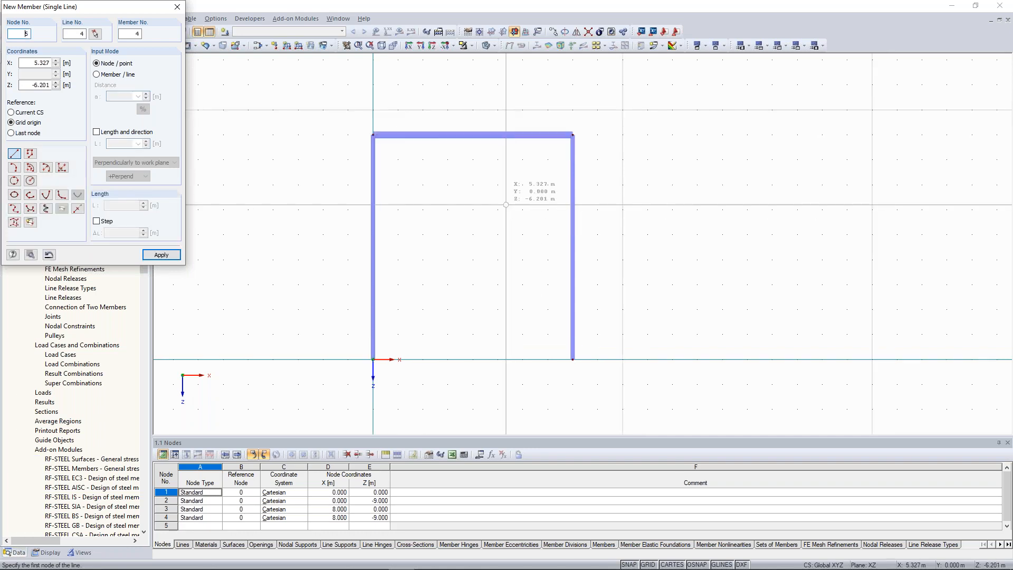
{"action": "key", "text": "Escape"}
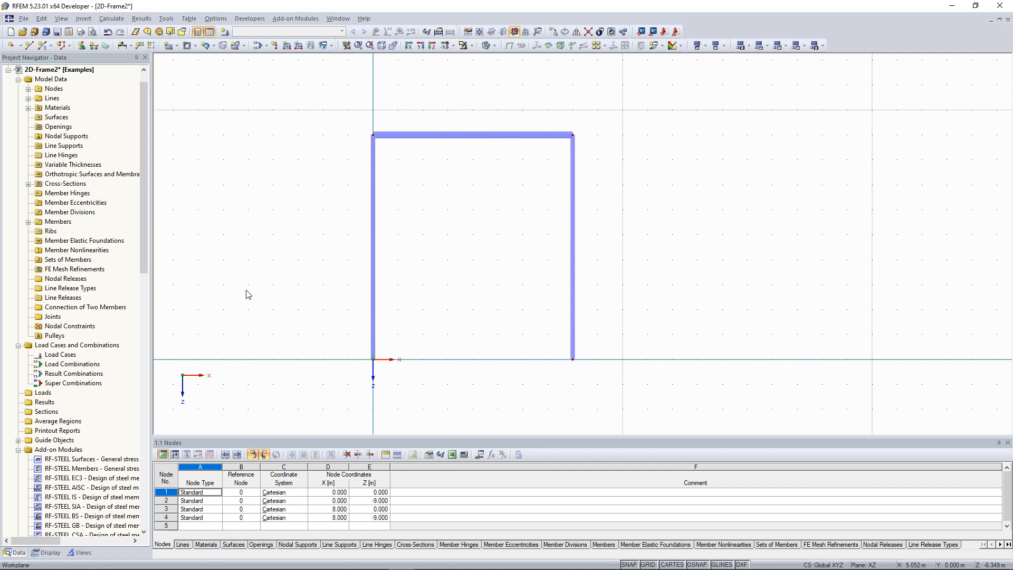
{"action": "middle_click_drag", "start_coordinate": [246, 290], "coordinate": [267, 264]}
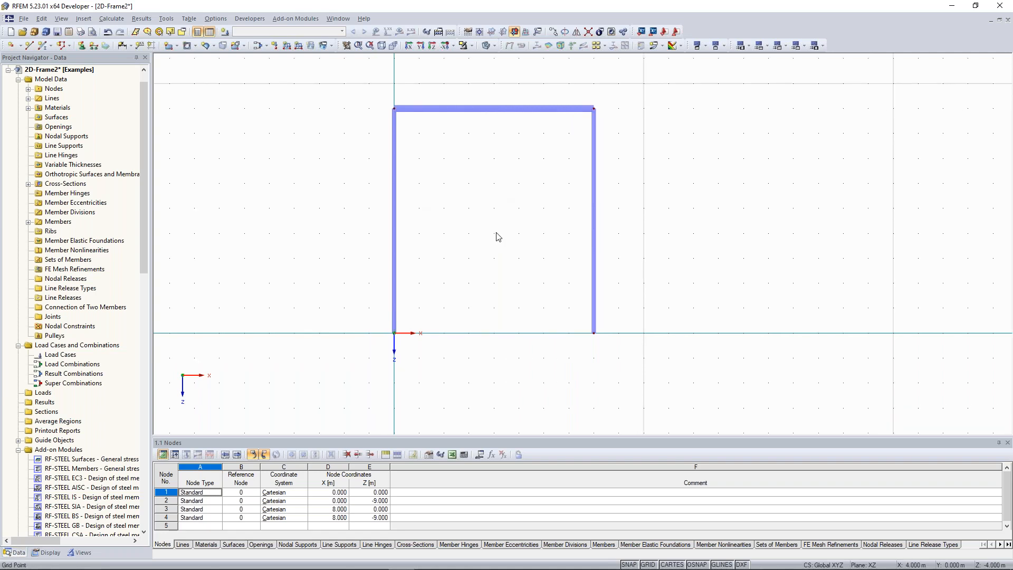
{"action": "scroll", "coordinate": [498, 237], "scroll_direction": "up", "scroll_amount": 1}
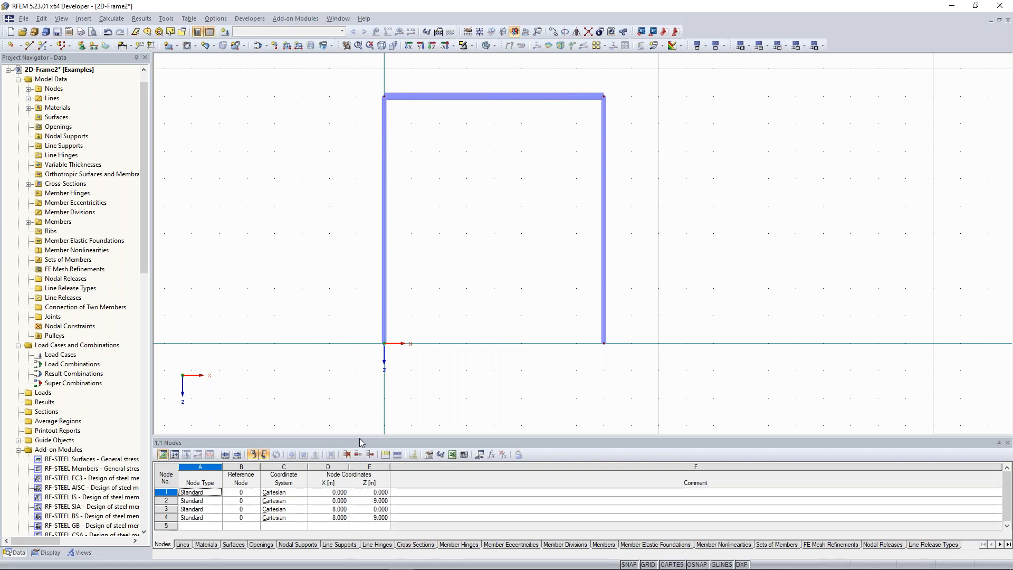
Add a new IPE 360 cross-section in Steel S 235 to the model's cross-sections
{"action": "left_click_drag", "start_coordinate": [360, 437], "coordinate": [362, 414]}
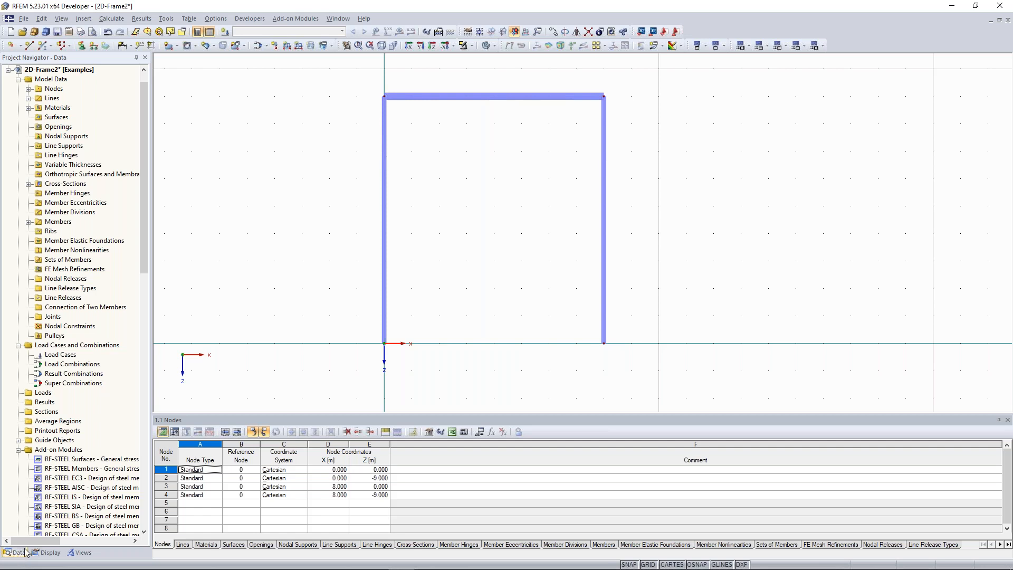
{"action": "left_click", "coordinate": [29, 184]}
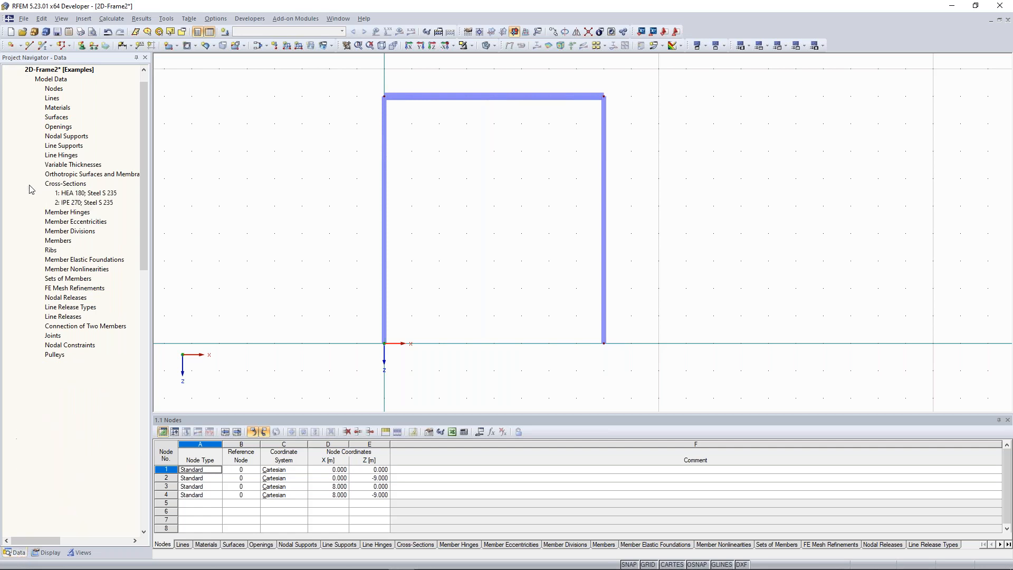
{"action": "right_click", "coordinate": [59, 184]}
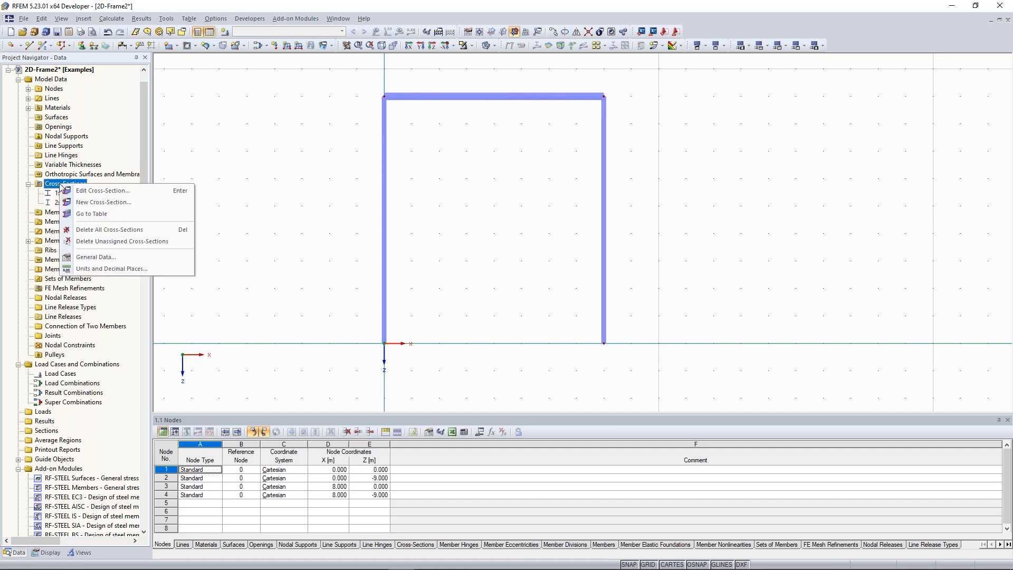
{"action": "left_click", "coordinate": [104, 202]}
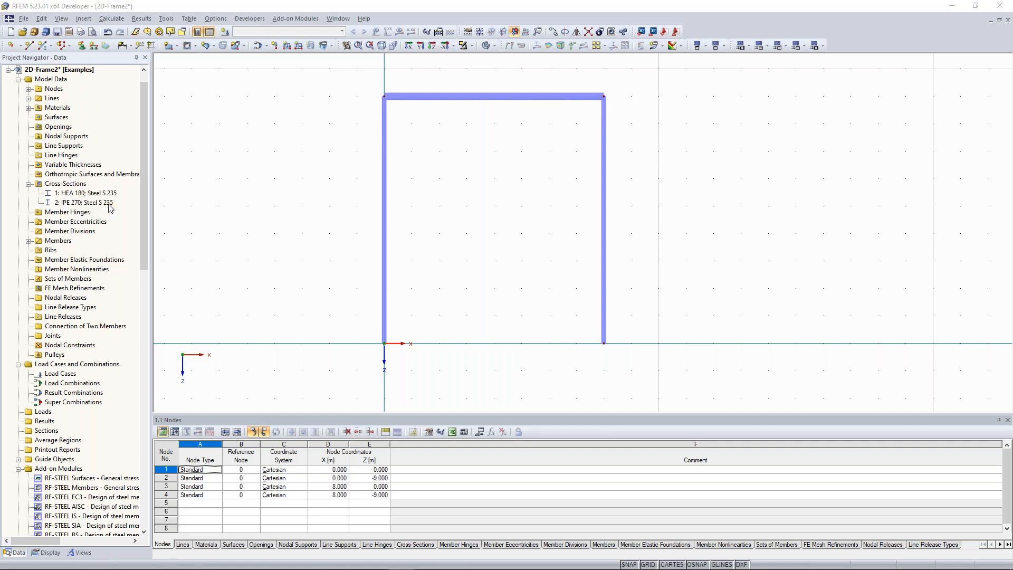
{"action": "left_click_drag", "start_coordinate": [434, 142], "coordinate": [314, 121]}
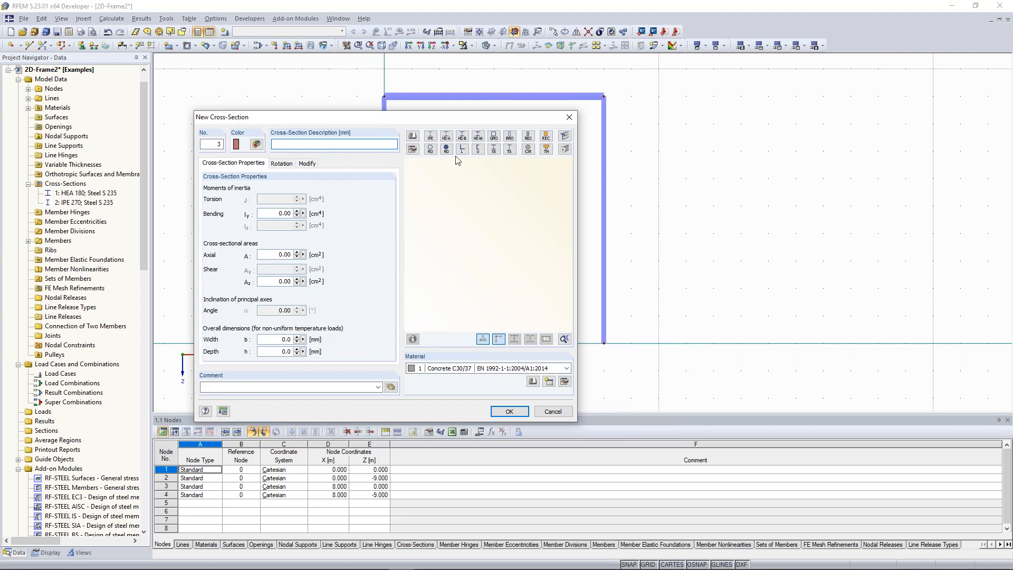
{"action": "left_click", "coordinate": [431, 137]}
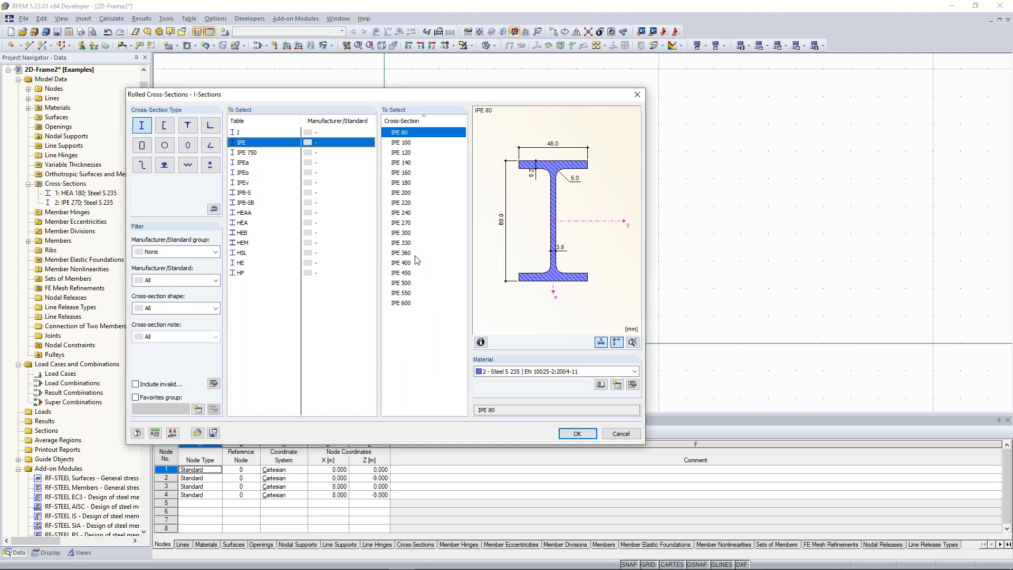
{"action": "left_click", "coordinate": [411, 254]}
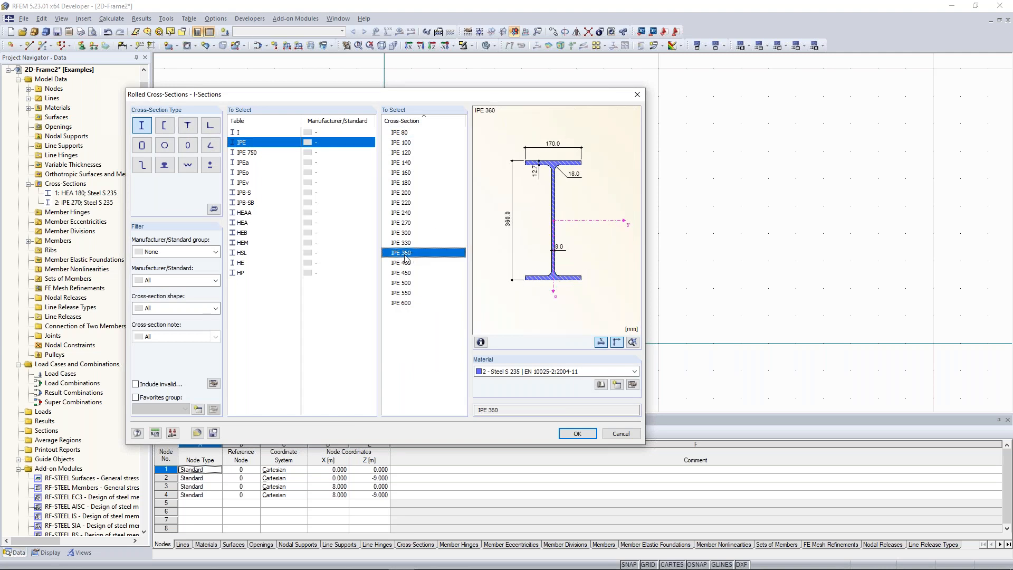
{"action": "left_click", "coordinate": [576, 434]}
{"action": "left_click", "coordinate": [507, 409]}
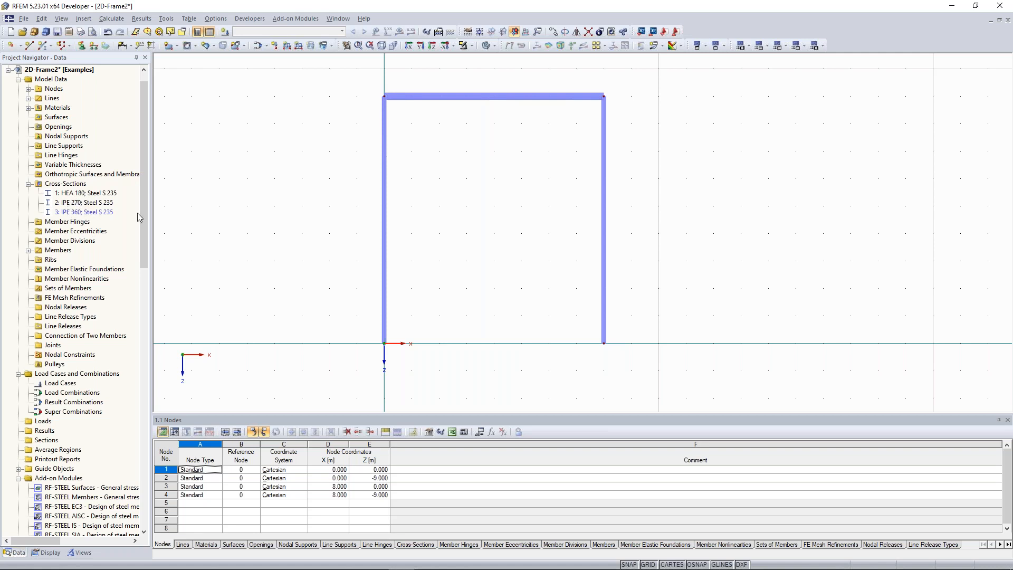
Divide the column at the grid origin with a new intermediate node 5 m from the member start
{"action": "left_click_drag", "start_coordinate": [357, 74], "coordinate": [640, 342]}
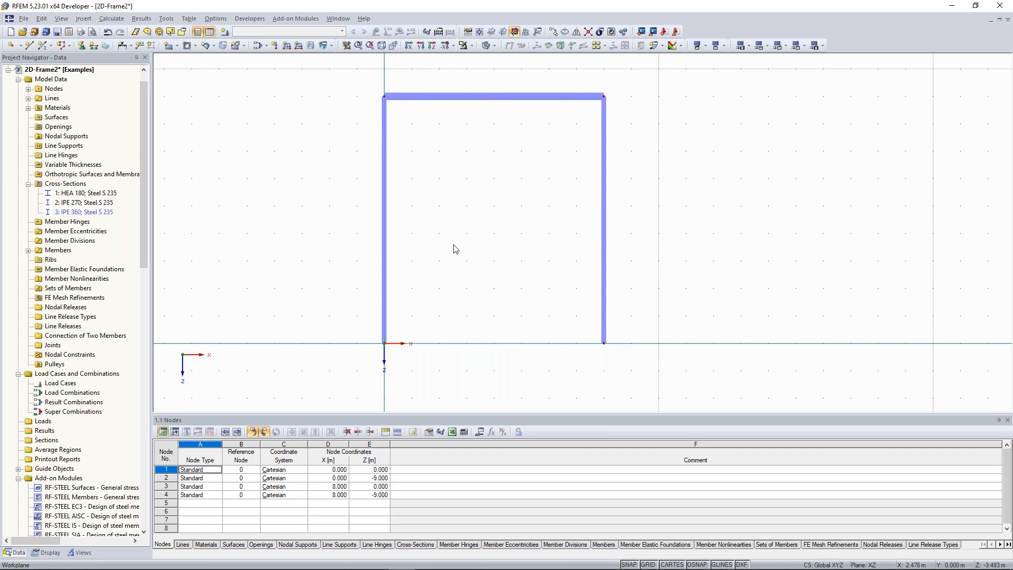
{"action": "middle_click_drag", "start_coordinate": [328, 207], "coordinate": [318, 204]}
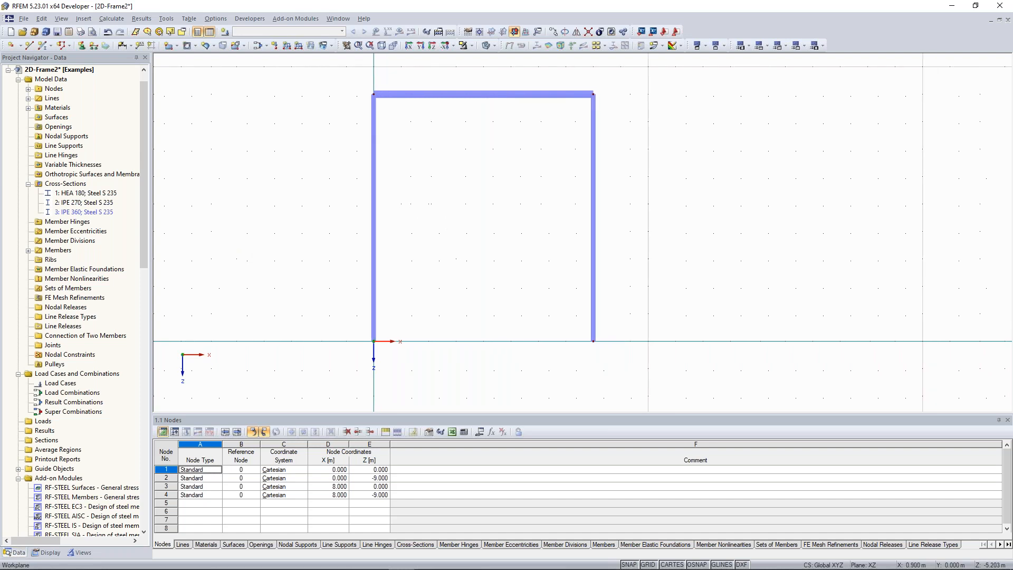
{"action": "right_click", "coordinate": [376, 213]}
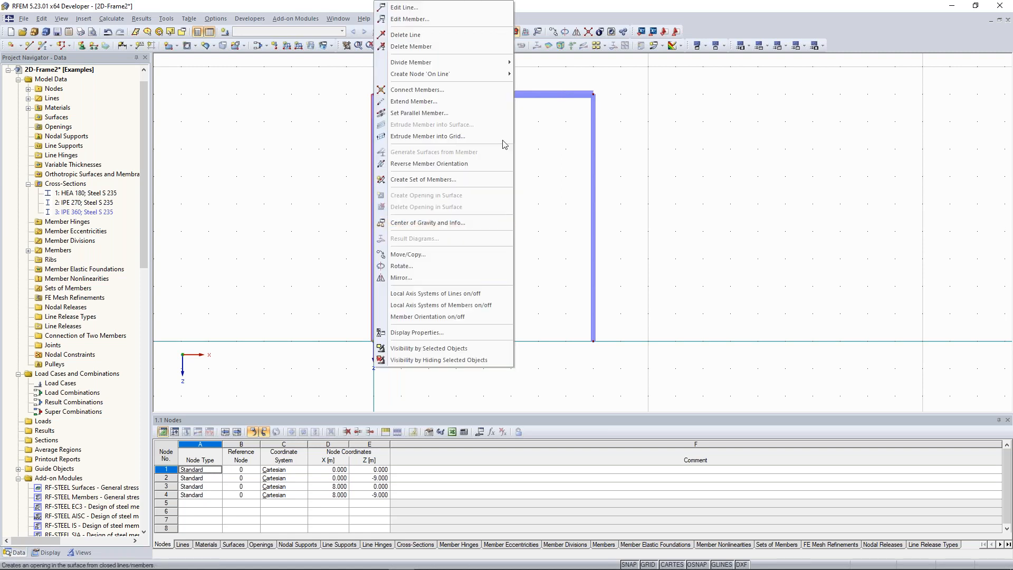
{"action": "mouse_move", "coordinate": [489, 64]}
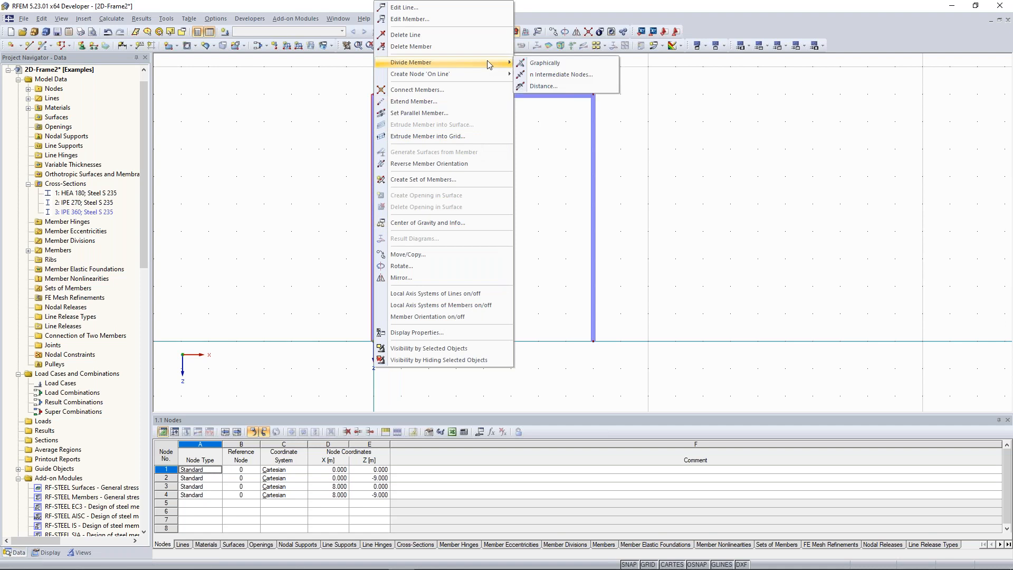
{"action": "left_click", "coordinate": [591, 85]}
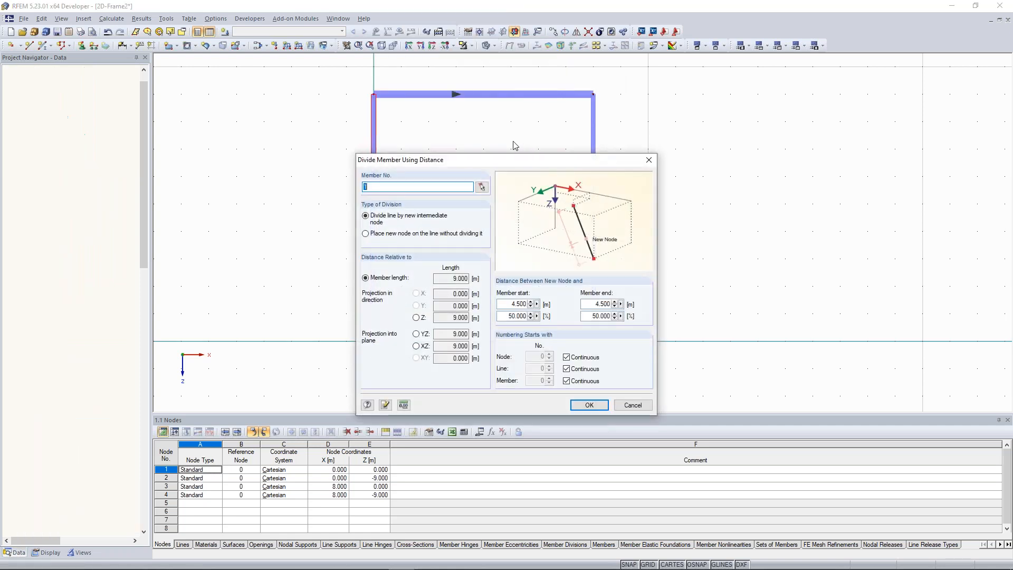
{"action": "left_click_drag", "start_coordinate": [497, 161], "coordinate": [763, 95]}
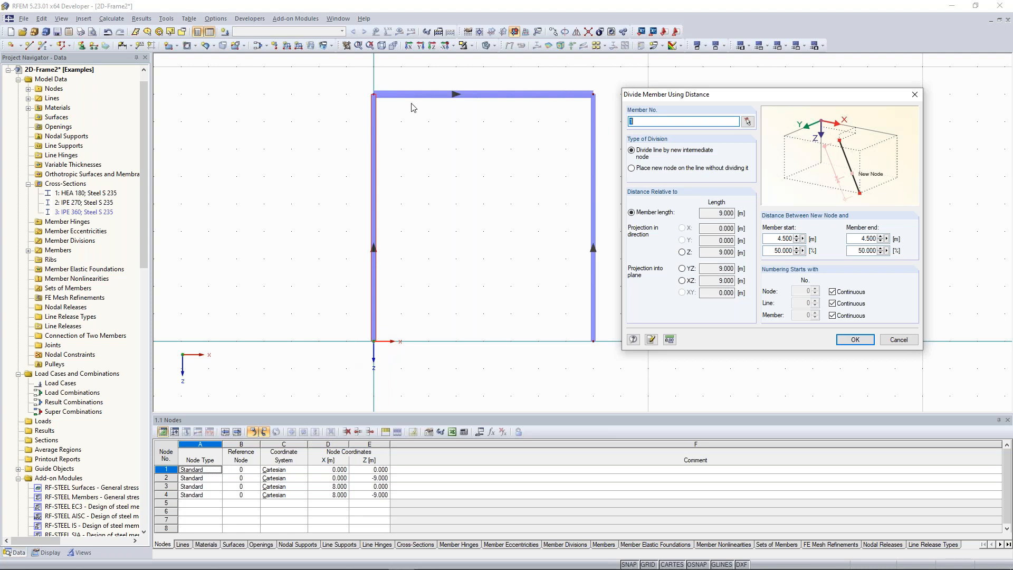
{"action": "left_click", "coordinate": [783, 238]}
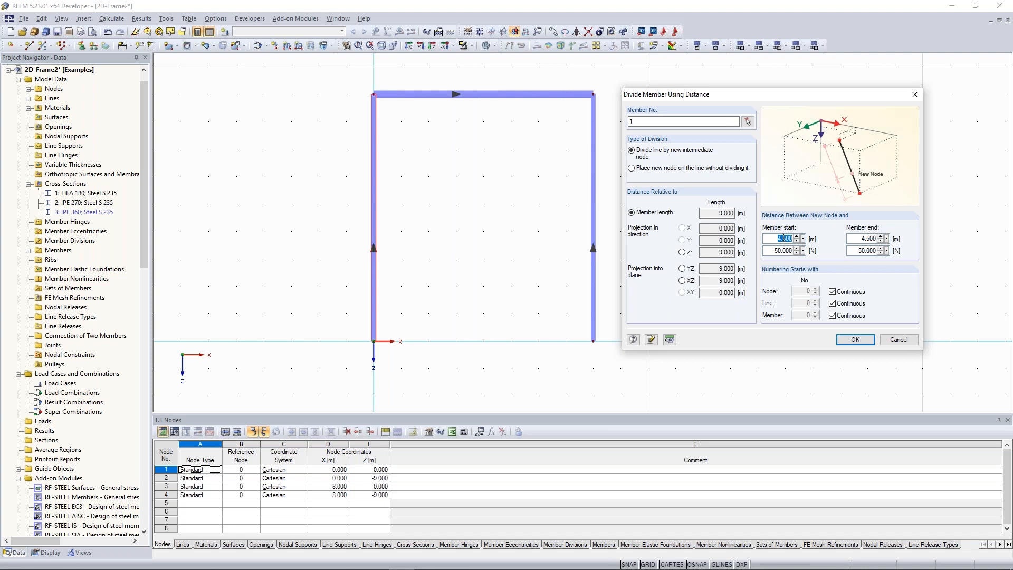
{"action": "type", "text": "5"}
{"action": "left_click", "coordinate": [854, 339]}
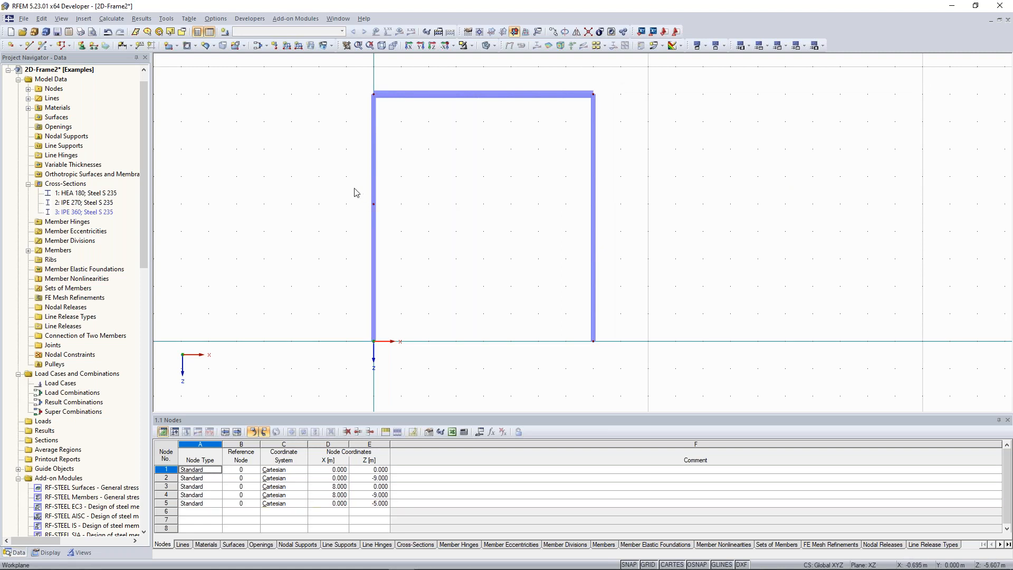
{"action": "middle_click_drag", "start_coordinate": [352, 184], "coordinate": [329, 181]}
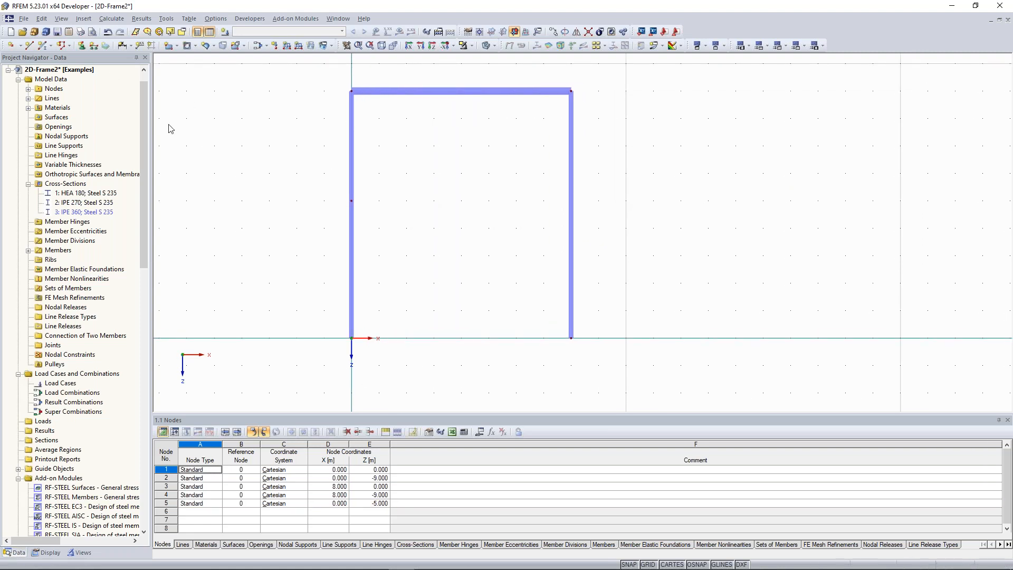
{"action": "middle_click_drag", "start_coordinate": [442, 150], "coordinate": [453, 148]}
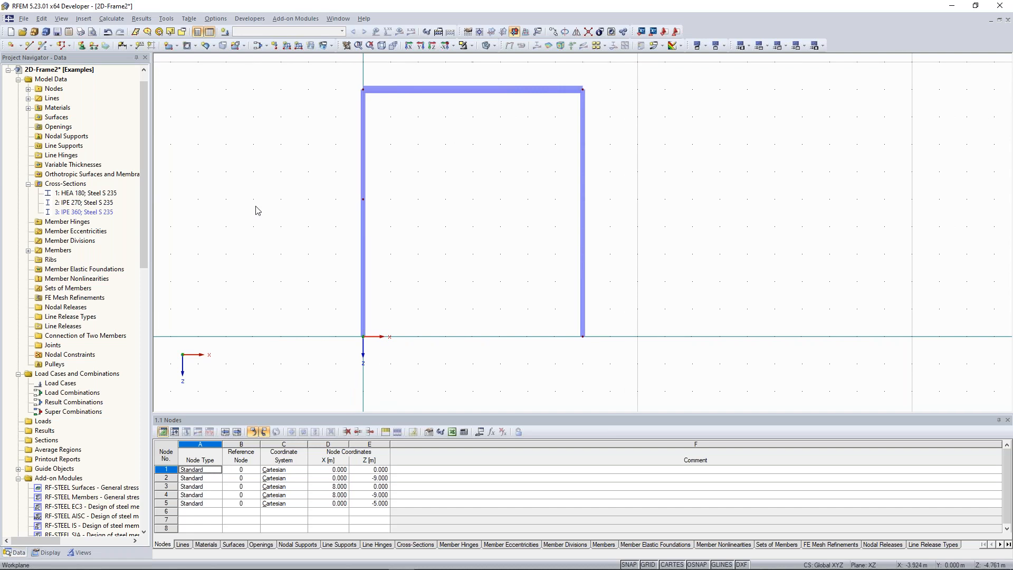
Draw a horizontal IPE 360 Steel S 235 beam from the intermediate column node at 5 m height across to the opposite column
{"action": "left_click", "coordinate": [43, 49]}
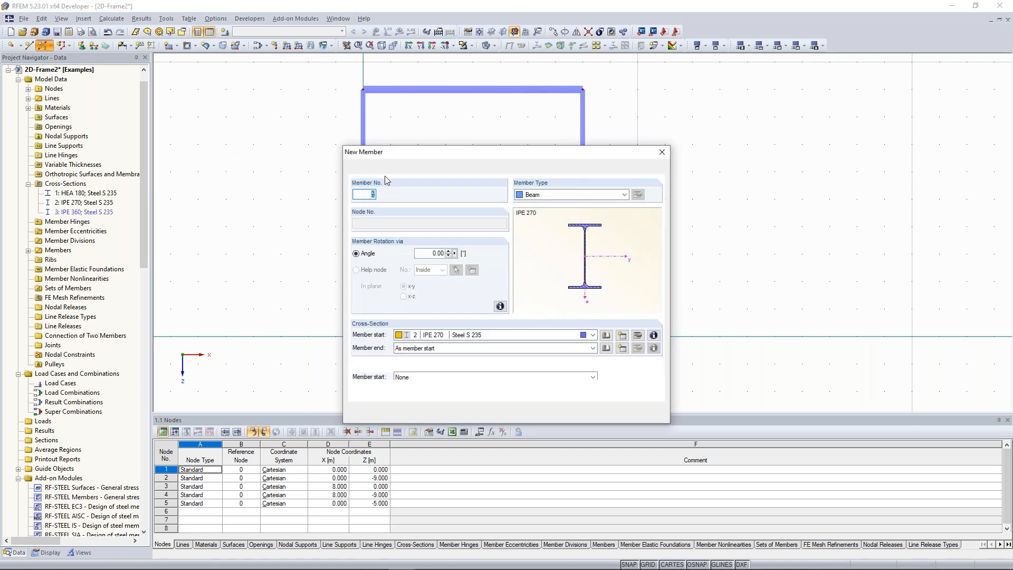
{"action": "left_click", "coordinate": [466, 336]}
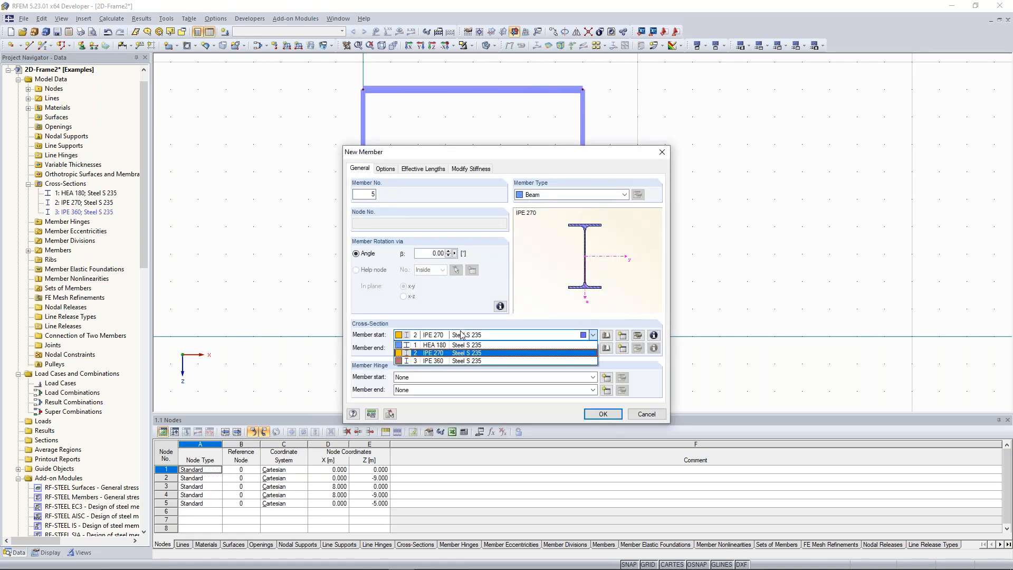
{"action": "left_click", "coordinate": [444, 361]}
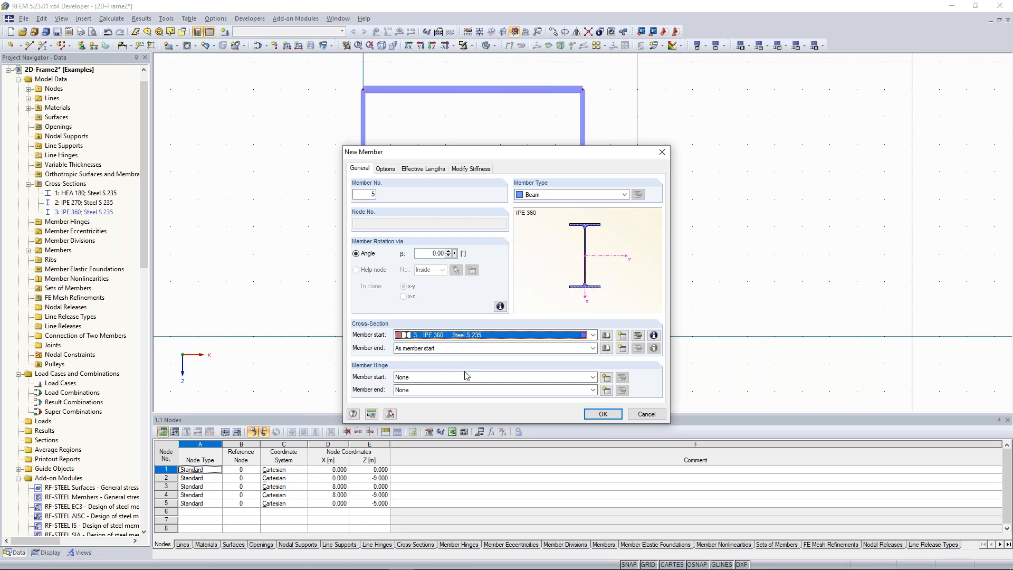
{"action": "left_click", "coordinate": [603, 414]}
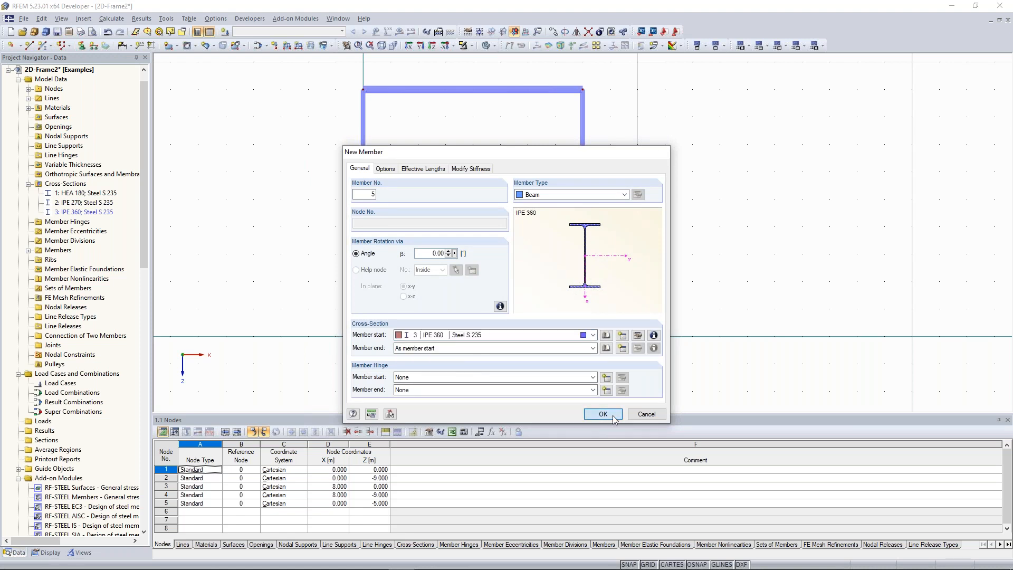
{"action": "left_click", "coordinate": [363, 198]}
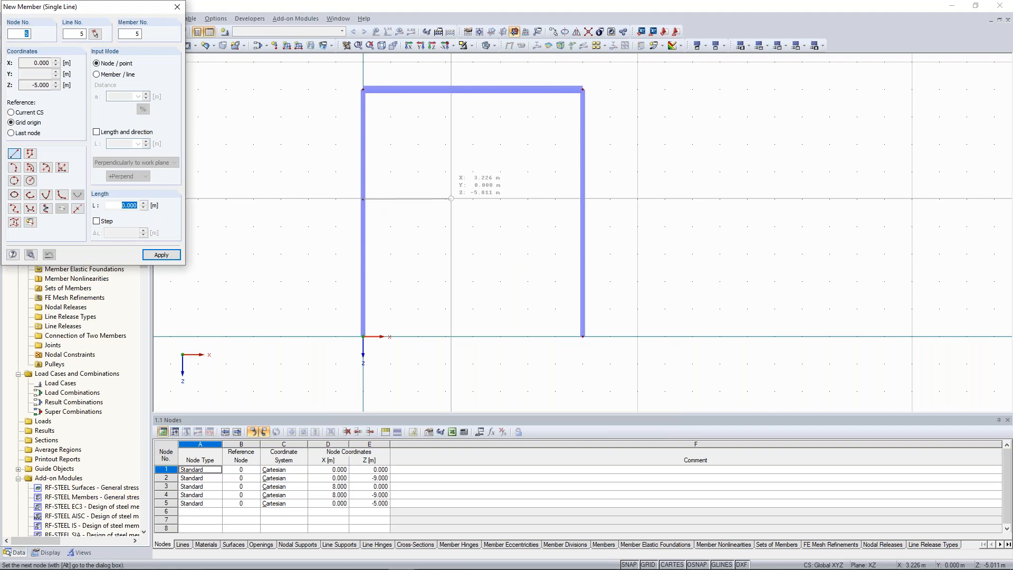
{"action": "left_click", "coordinate": [583, 199]}
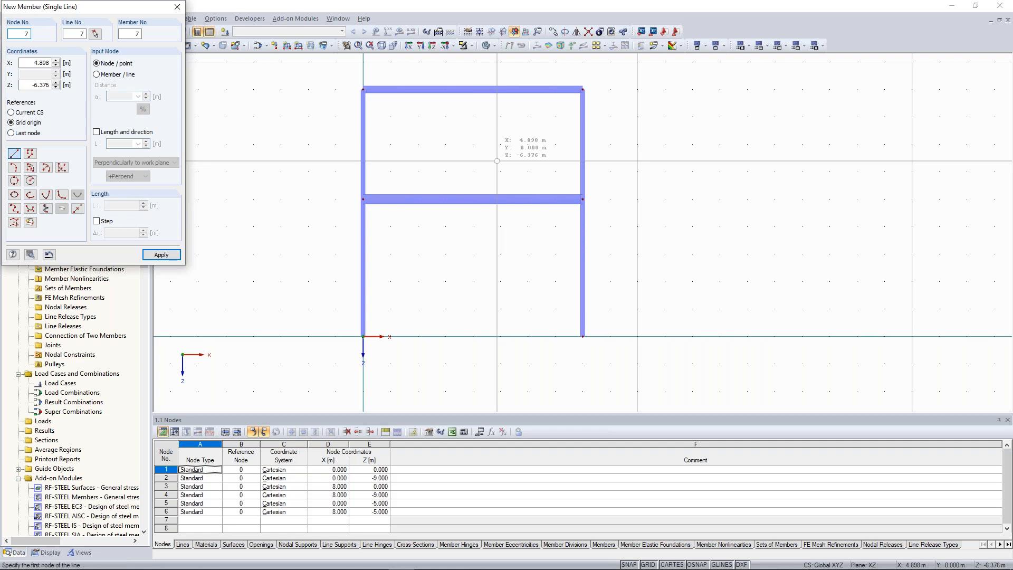
{"action": "key", "text": "Escape"}
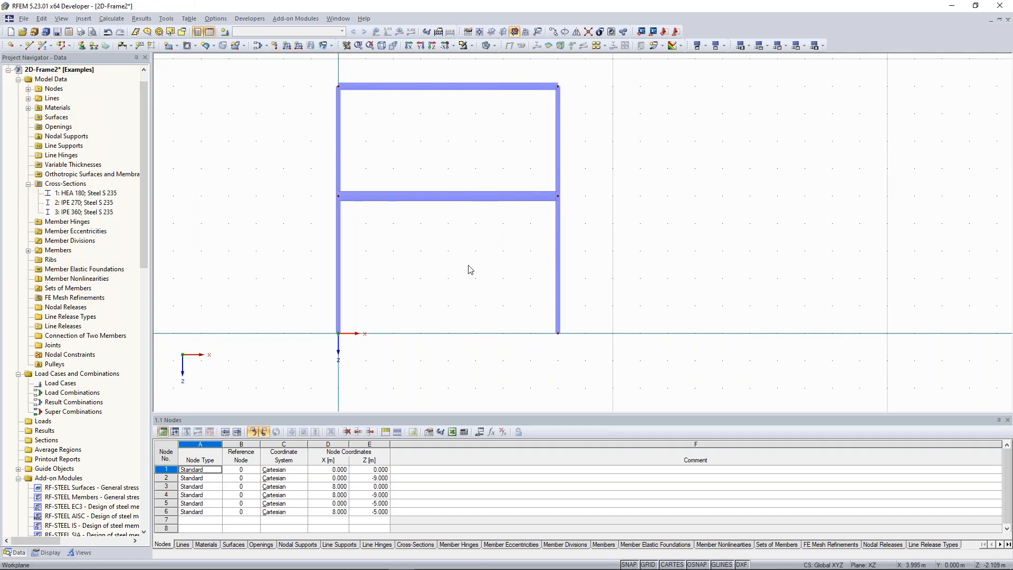
Divide the IPE 360 beam graphically at 4.5 m from its start, using a 0.5 m step
{"action": "right_click", "coordinate": [472, 193]}
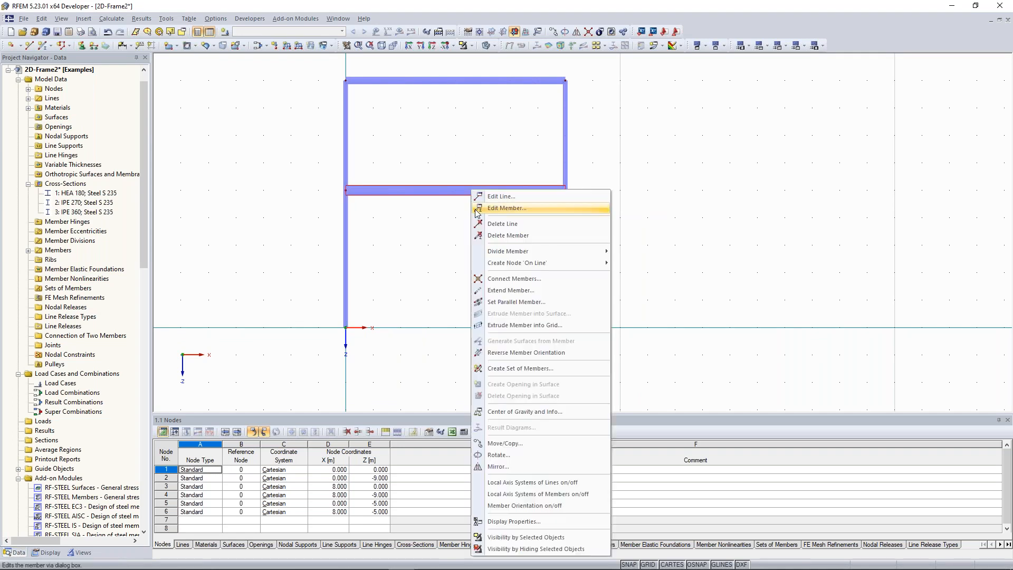
{"action": "mouse_move", "coordinate": [534, 254]}
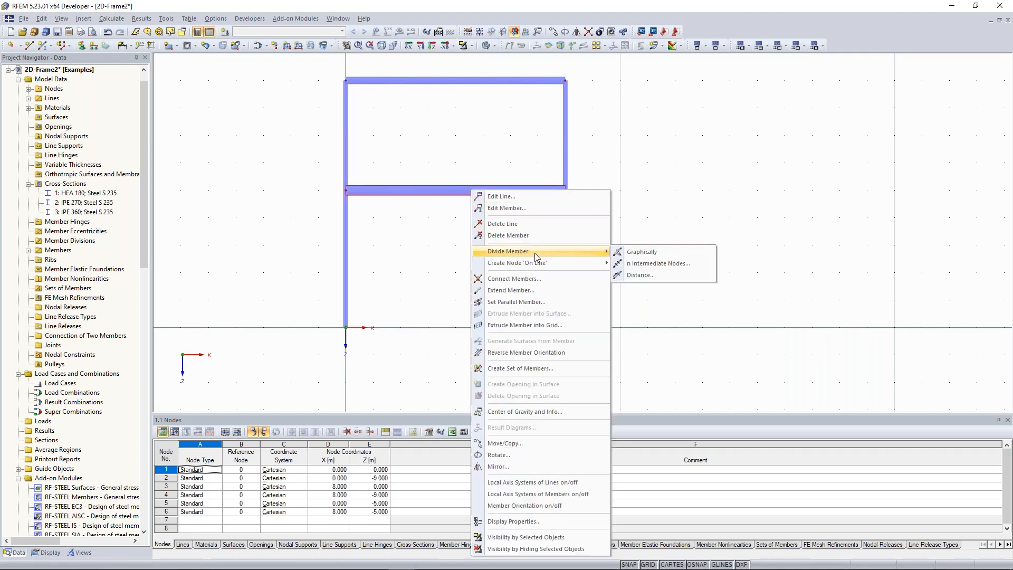
{"action": "left_click", "coordinate": [643, 252]}
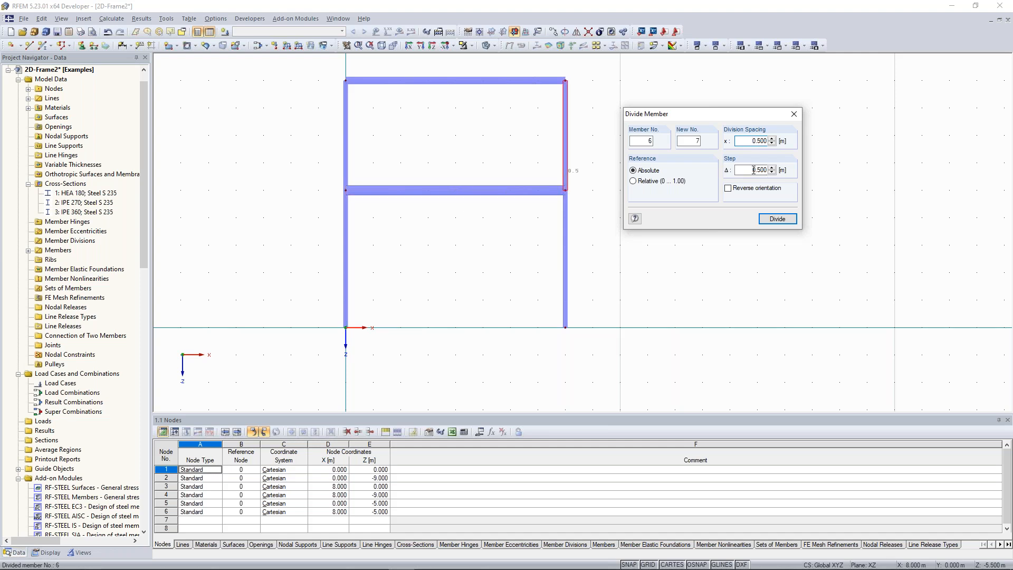
{"action": "double_click", "coordinate": [754, 169]}
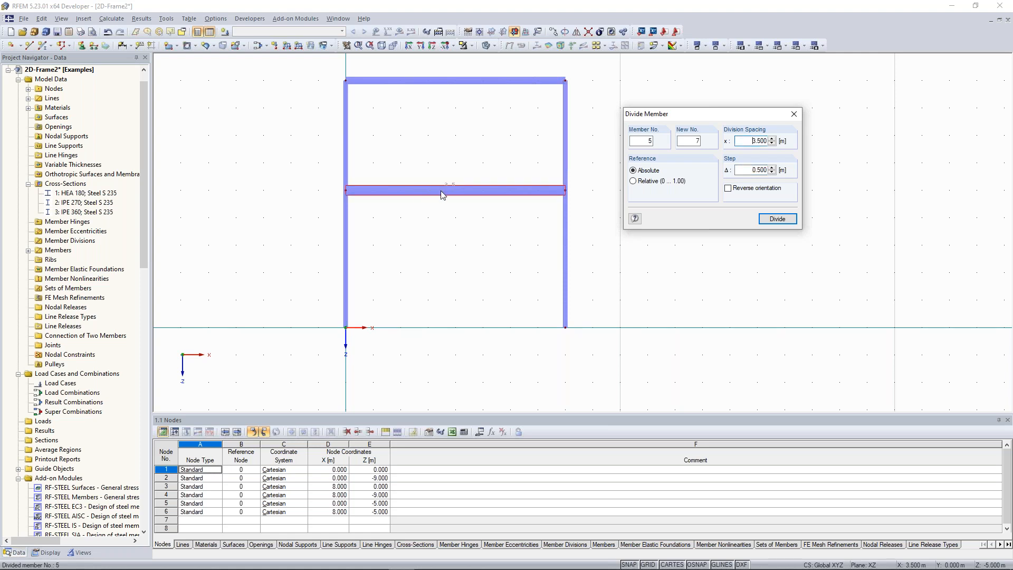
{"action": "left_click", "coordinate": [469, 194]}
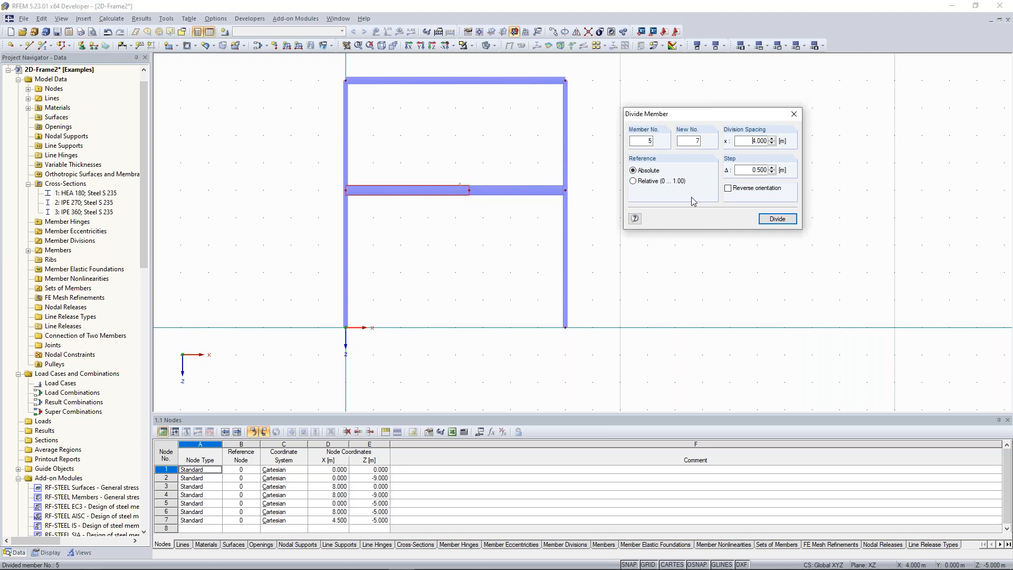
{"action": "left_click", "coordinate": [794, 115]}
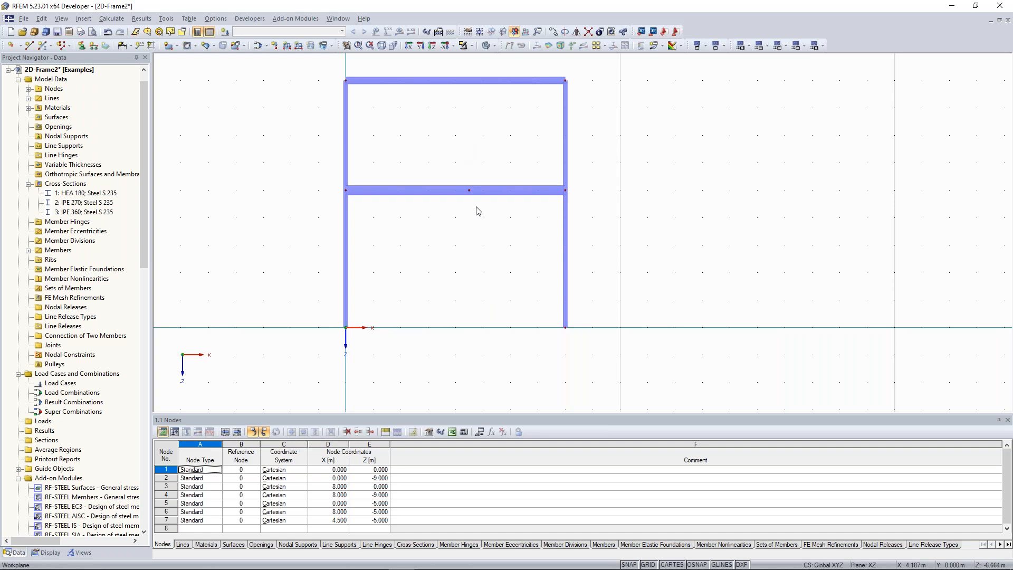
Copy the 5 m lower column at the grid origin to the beam's dividing node at X = 4.5 m
{"action": "middle_click_drag", "start_coordinate": [478, 252], "coordinate": [485, 244]}
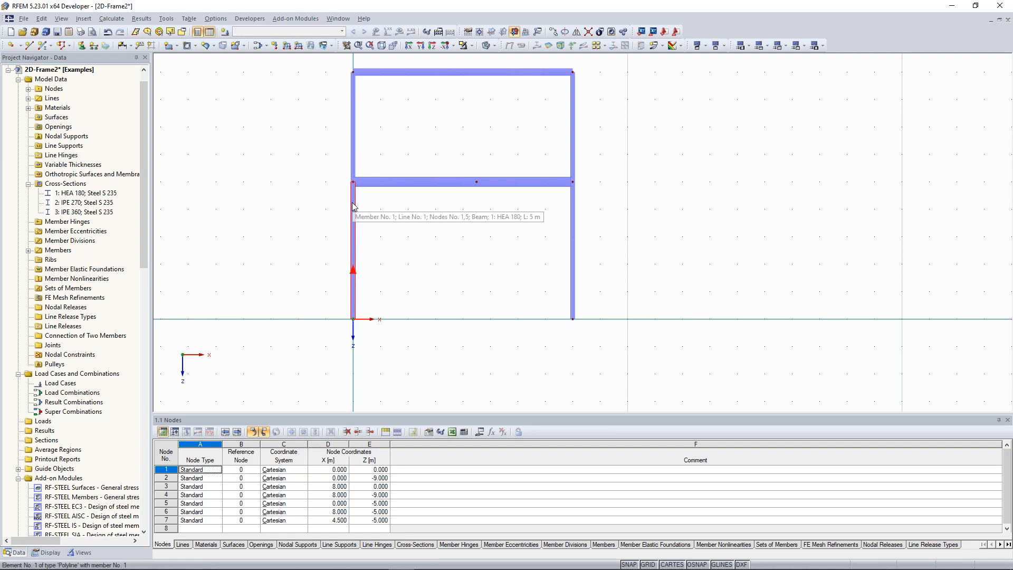
{"action": "left_click_drag", "start_coordinate": [352, 204], "coordinate": [477, 182], "text": "ctrl"}
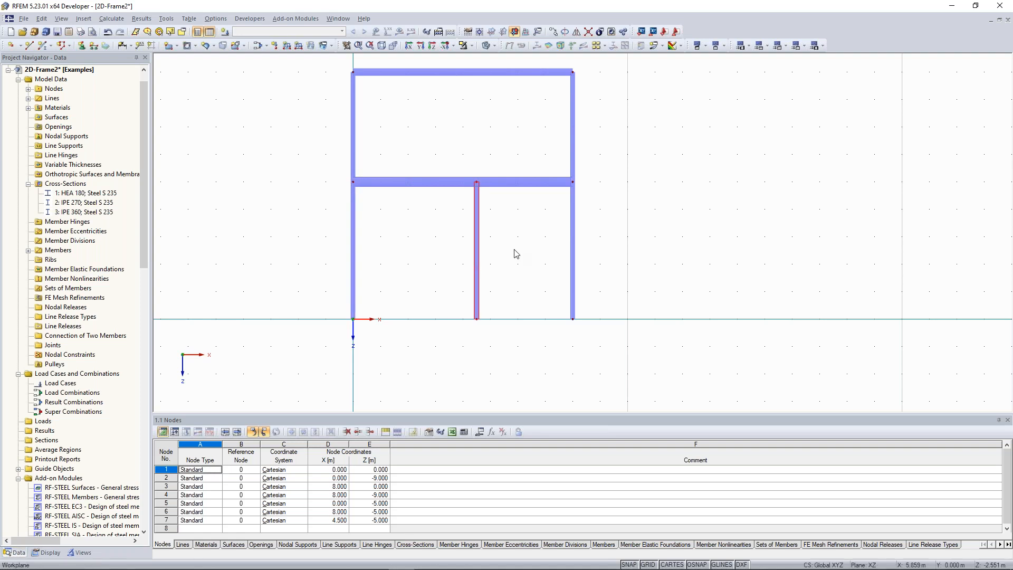
{"action": "key", "text": "Escape"}
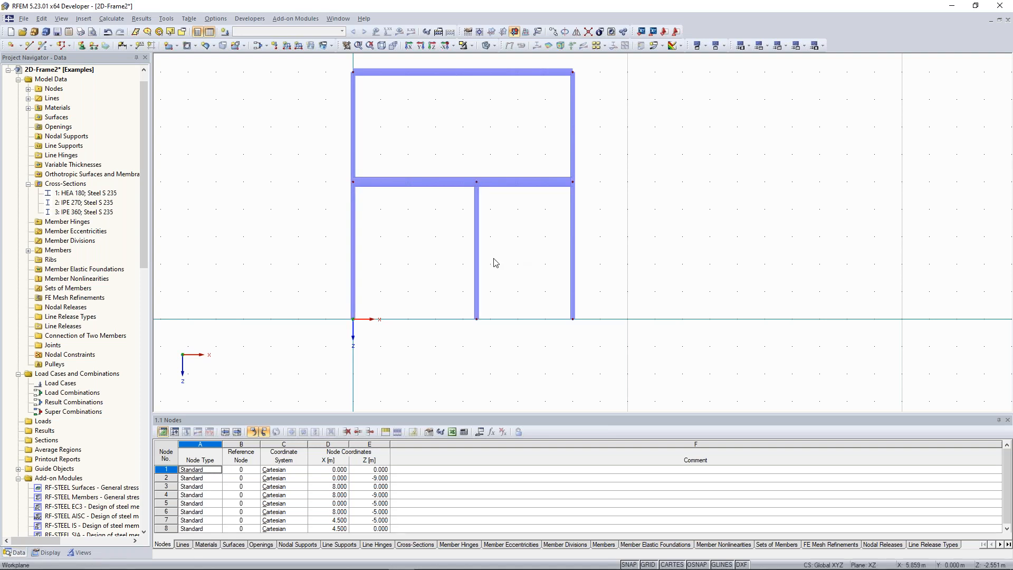
Set up cell bracing with tension members and create a solid round RD 20 cross-section in Steel S 235 for them
{"action": "middle_click_drag", "start_coordinate": [485, 312], "coordinate": [480, 317]}
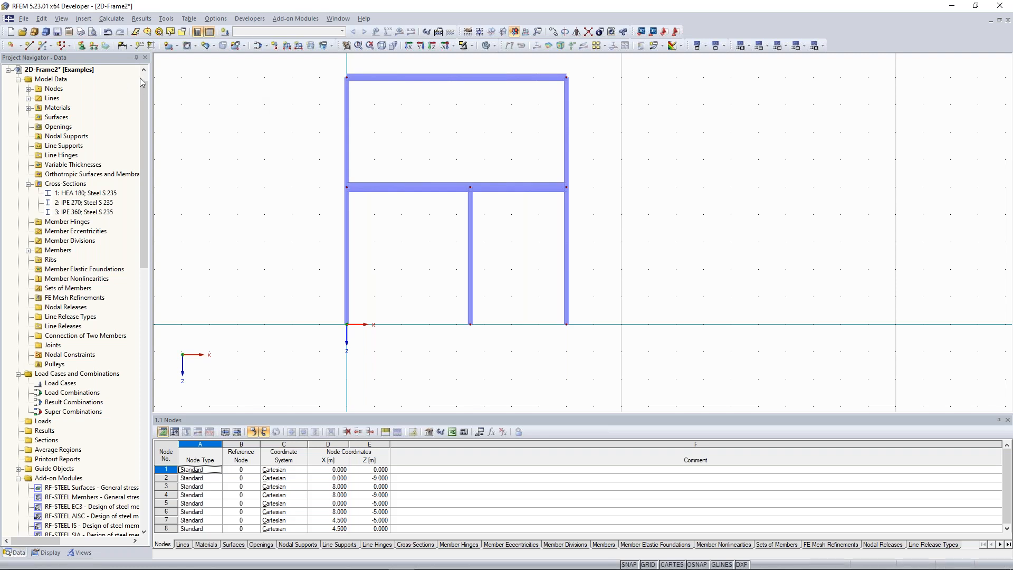
{"action": "left_click", "coordinate": [167, 20]}
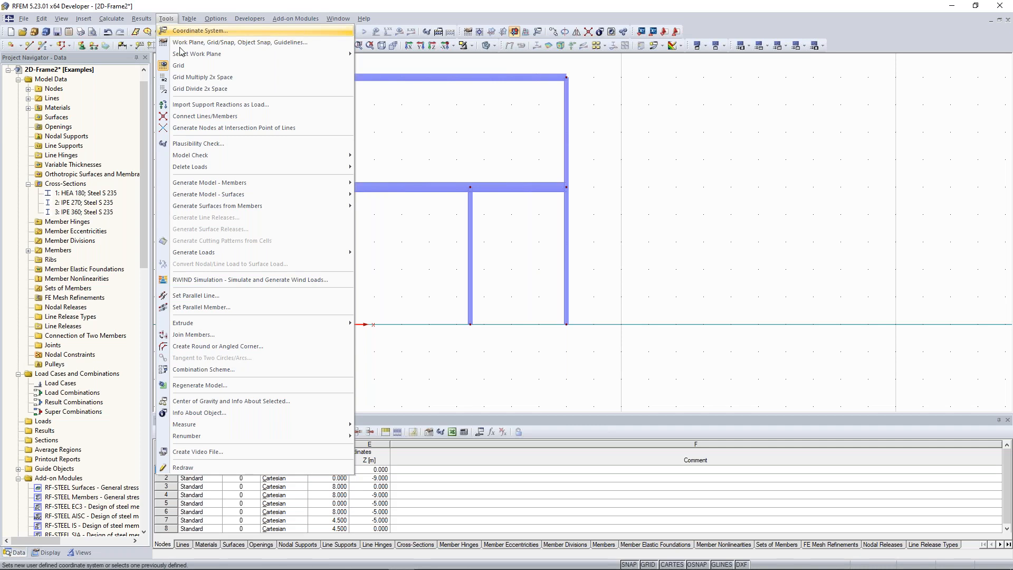
{"action": "mouse_move", "coordinate": [233, 184]}
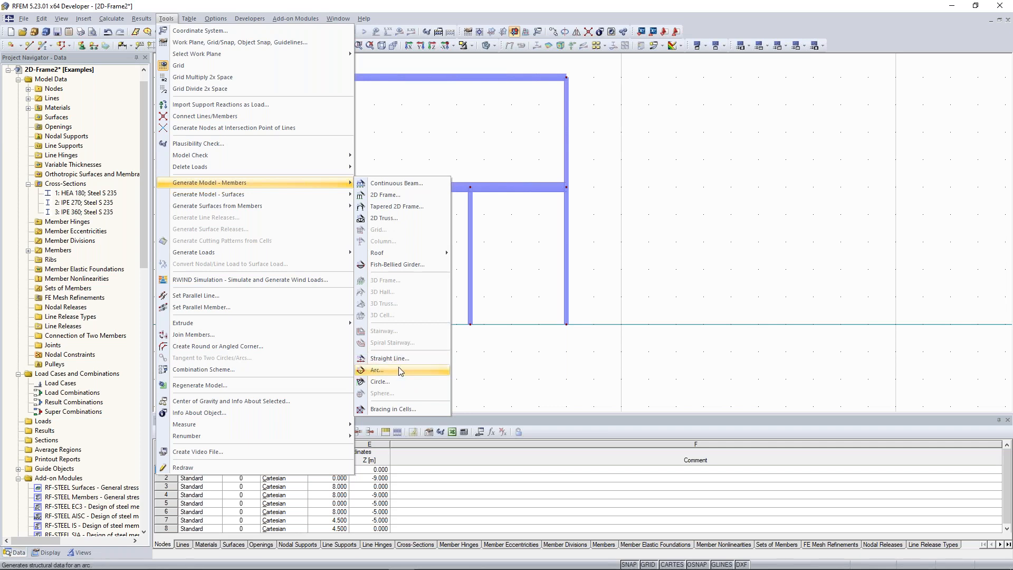
{"action": "left_click", "coordinate": [418, 410]}
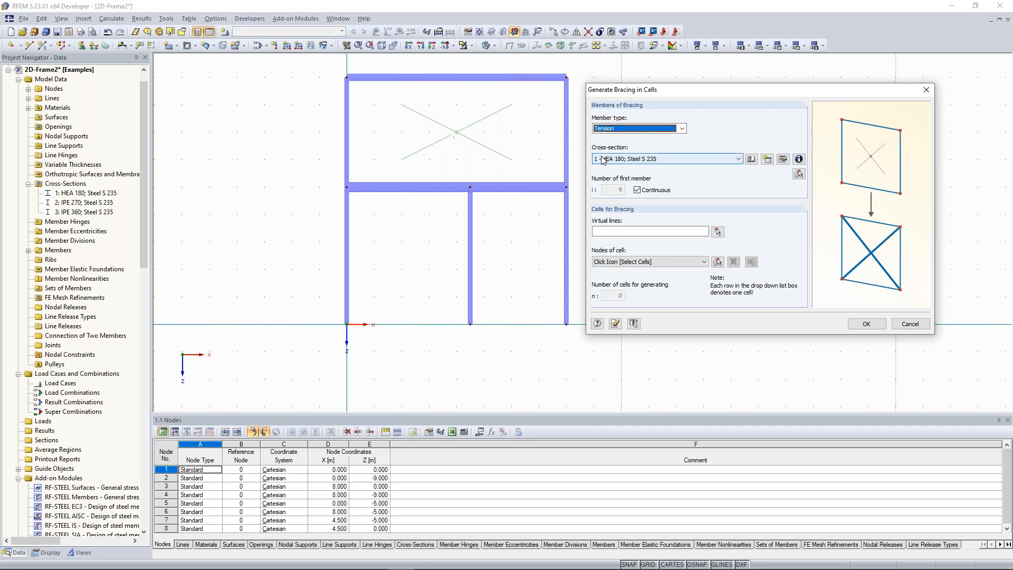
{"action": "left_click", "coordinate": [768, 159]}
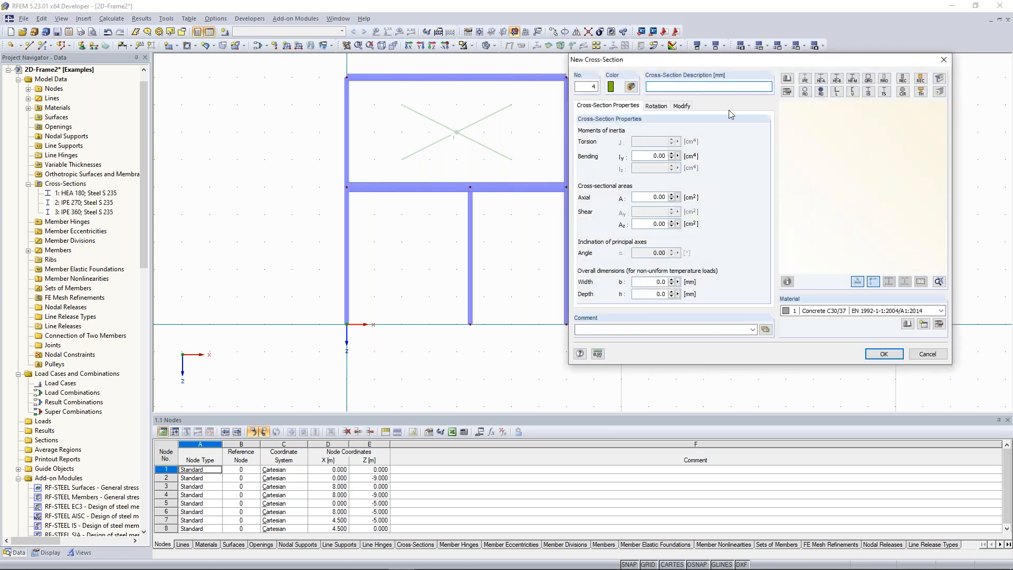
{"action": "left_click_drag", "start_coordinate": [745, 65], "coordinate": [717, 69]}
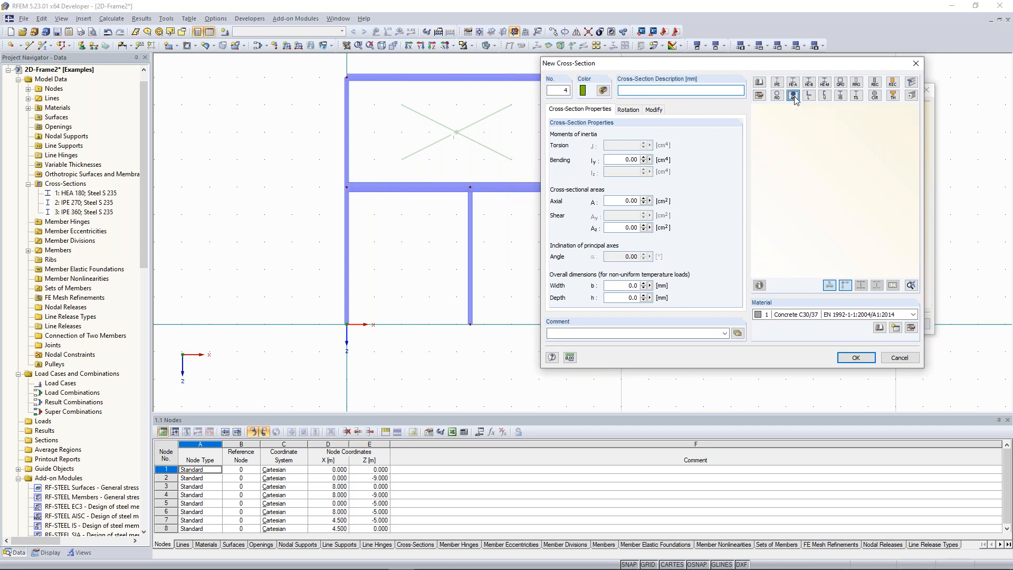
{"action": "left_click", "coordinate": [790, 93]}
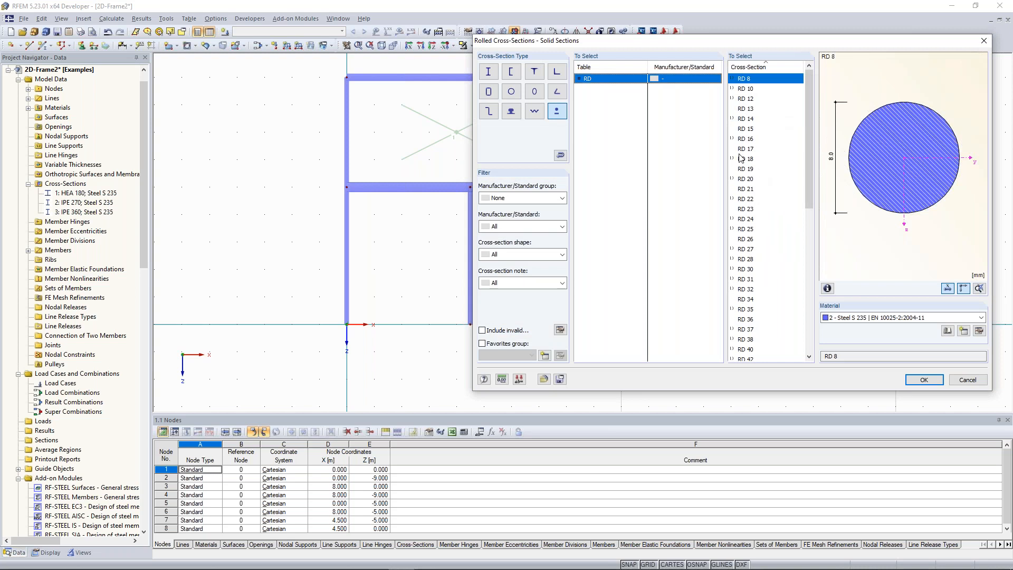
{"action": "left_click", "coordinate": [750, 179]}
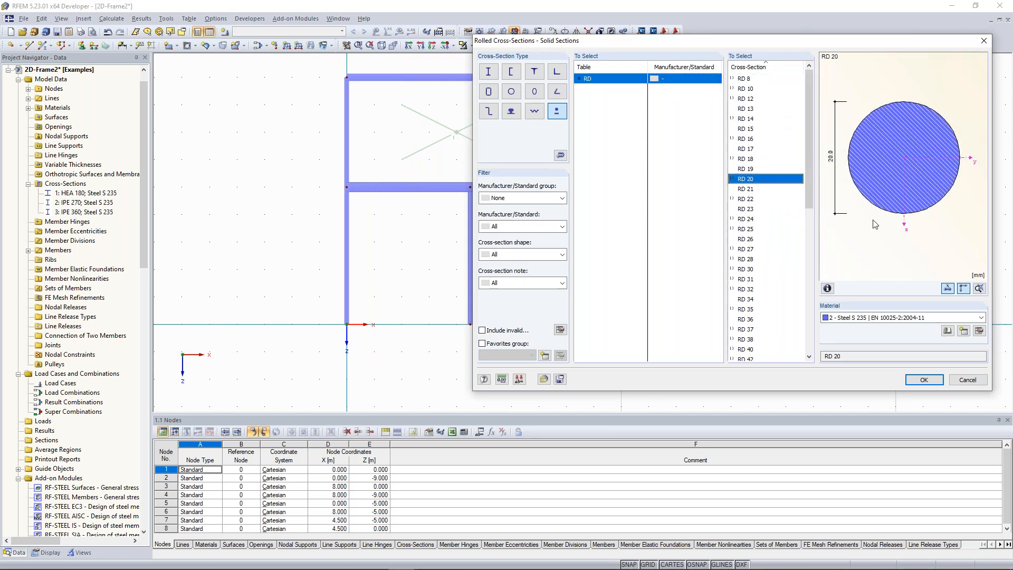
{"action": "left_click", "coordinate": [923, 380]}
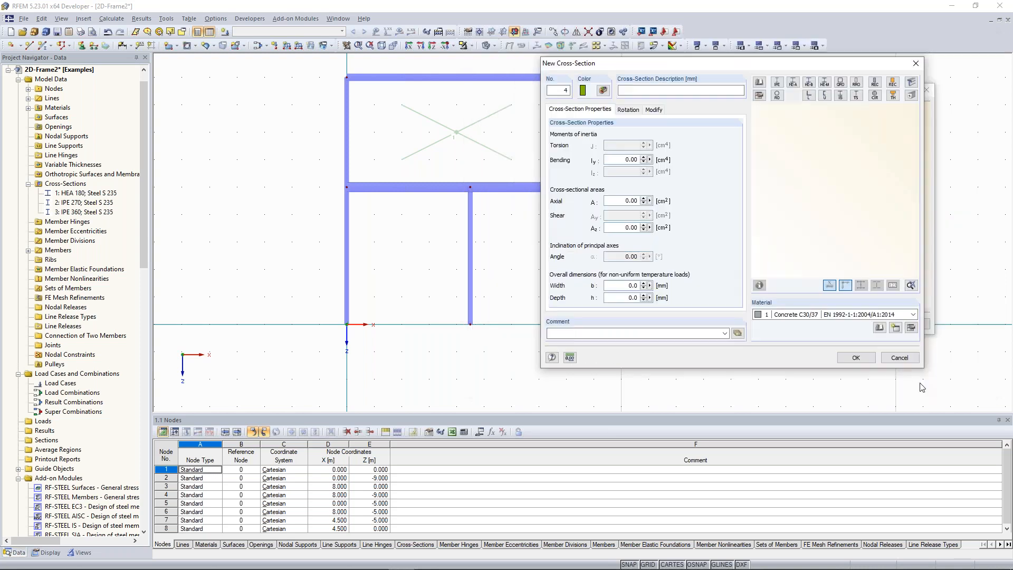
{"action": "left_click", "coordinate": [855, 358]}
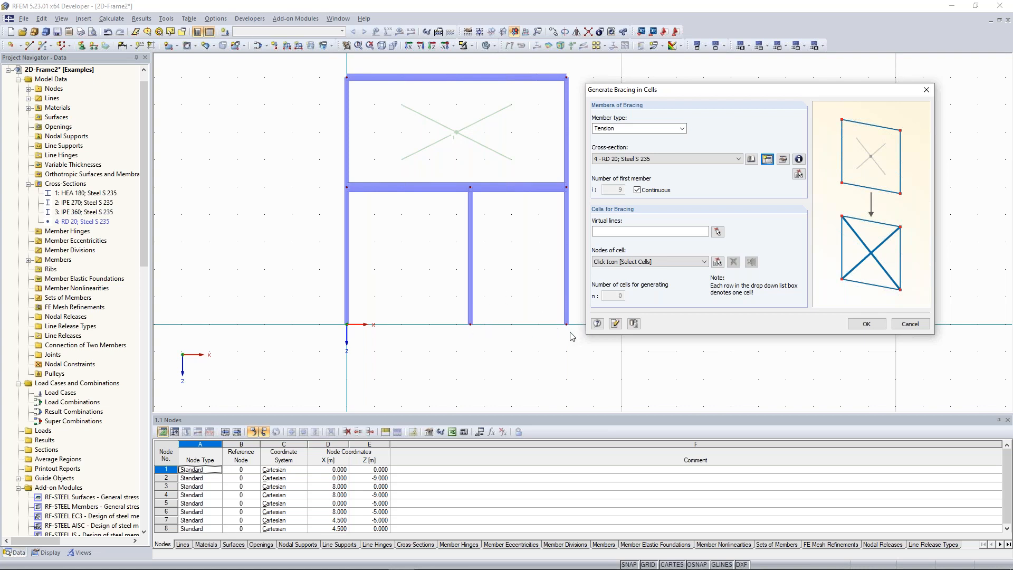
Define a virtual line between base nodes 8 and 3, select the cell above it and generate the cross bracing there
{"action": "left_click", "coordinate": [718, 232]}
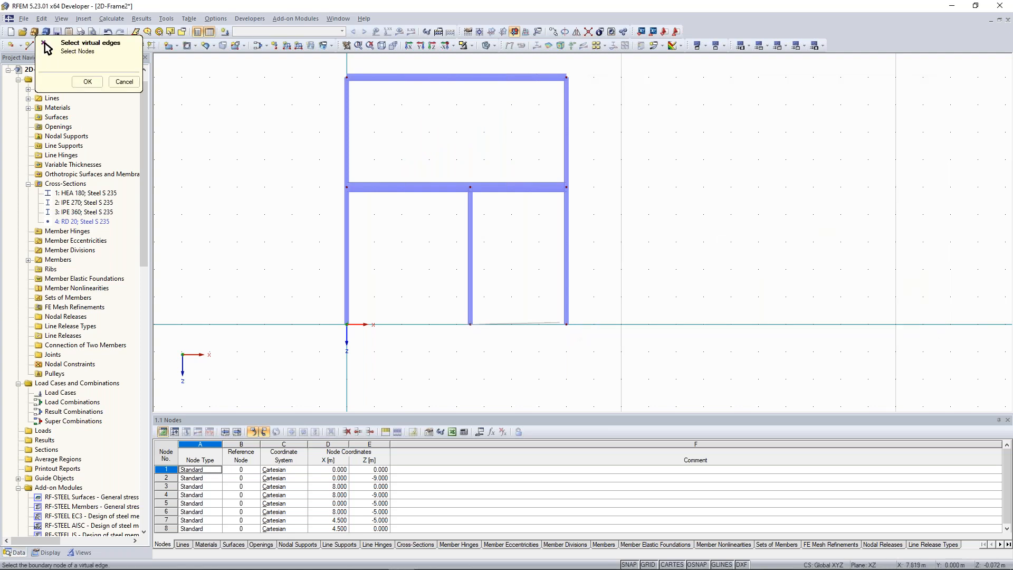
{"action": "left_click", "coordinate": [88, 82]}
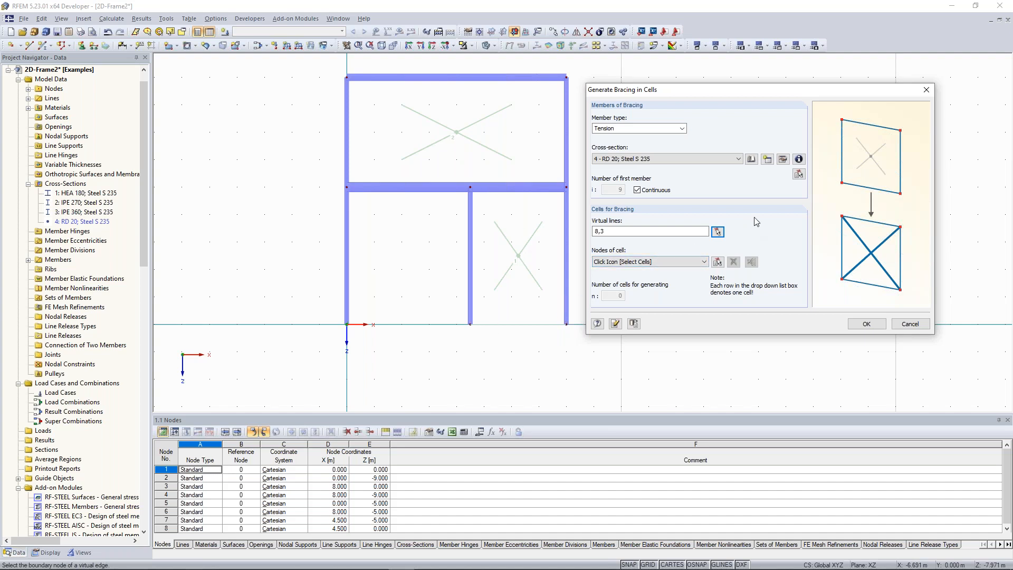
{"action": "left_click", "coordinate": [718, 262]}
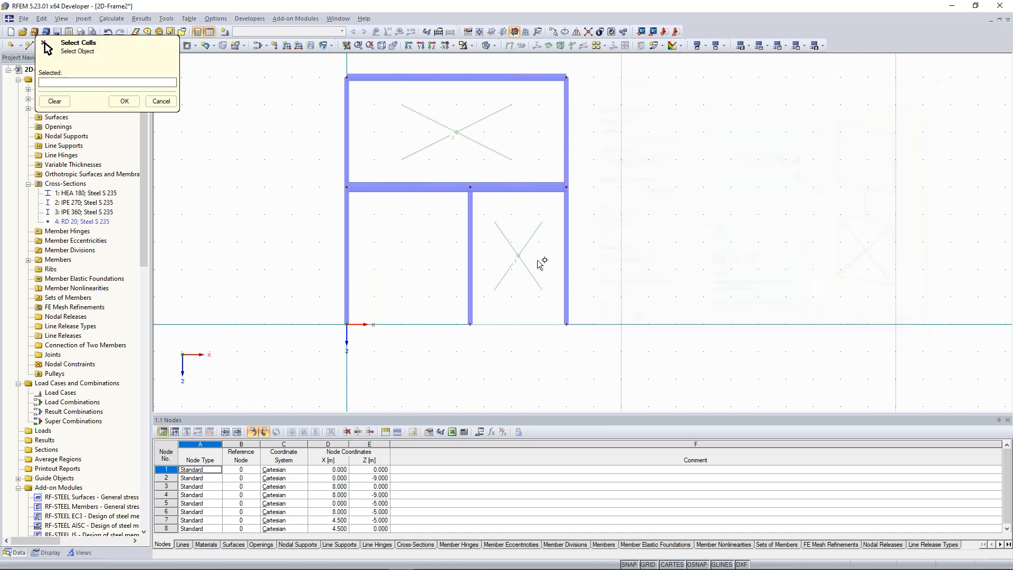
{"action": "left_click", "coordinate": [125, 100]}
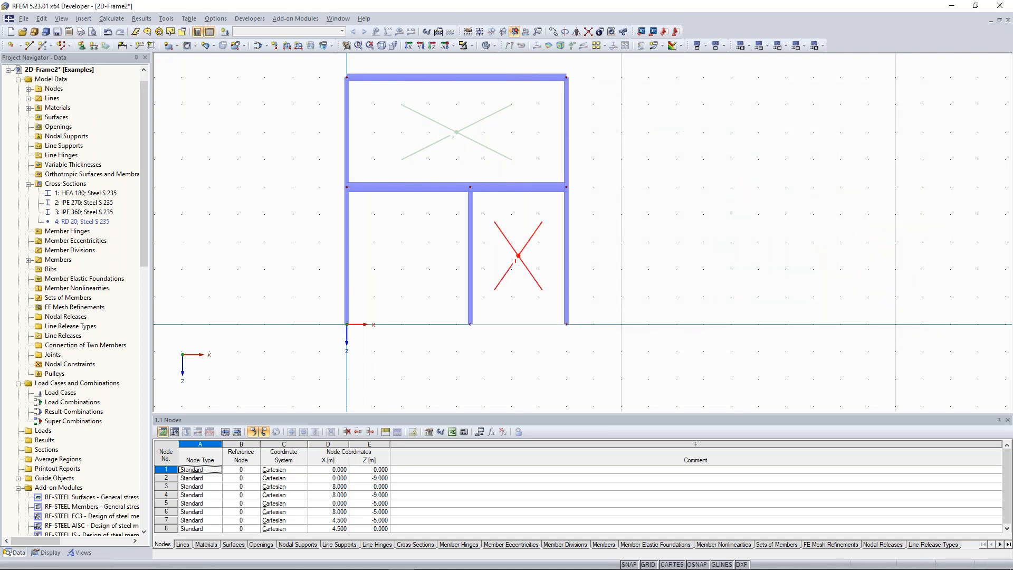
{"action": "left_click", "coordinate": [876, 324]}
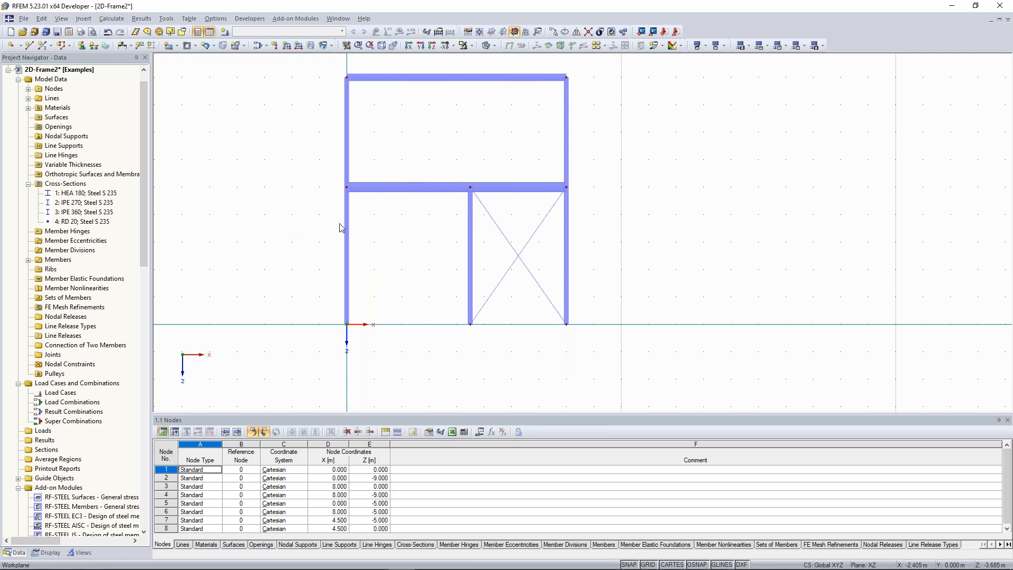
Select the three column base nodes 1, 3 and 8 and assign them hinged nodal supports
{"action": "middle_click_drag", "start_coordinate": [330, 233], "coordinate": [343, 234]}
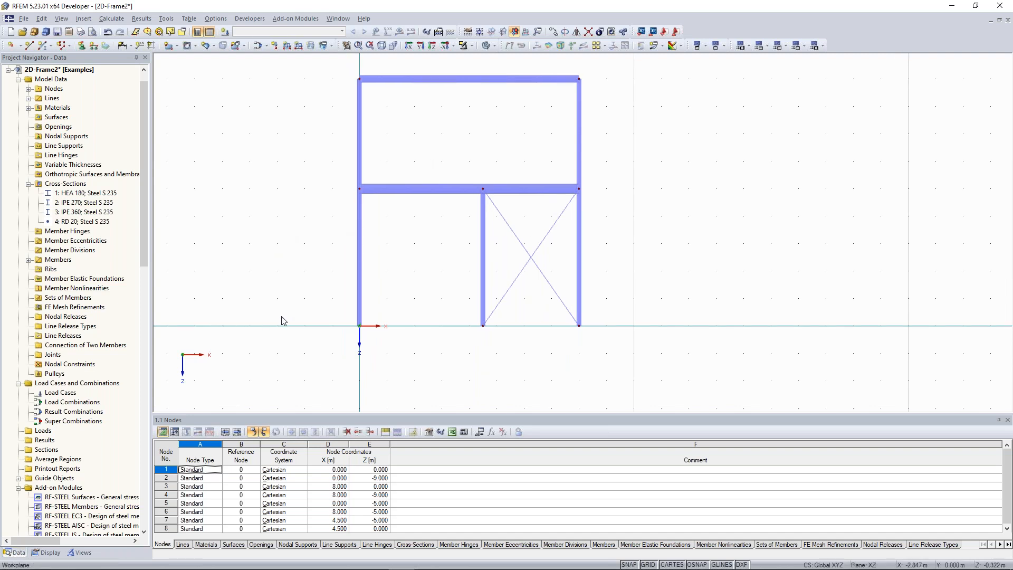
{"action": "left_click_drag", "start_coordinate": [282, 301], "coordinate": [615, 348]}
{"action": "left_click_drag", "start_coordinate": [284, 293], "coordinate": [624, 353]}
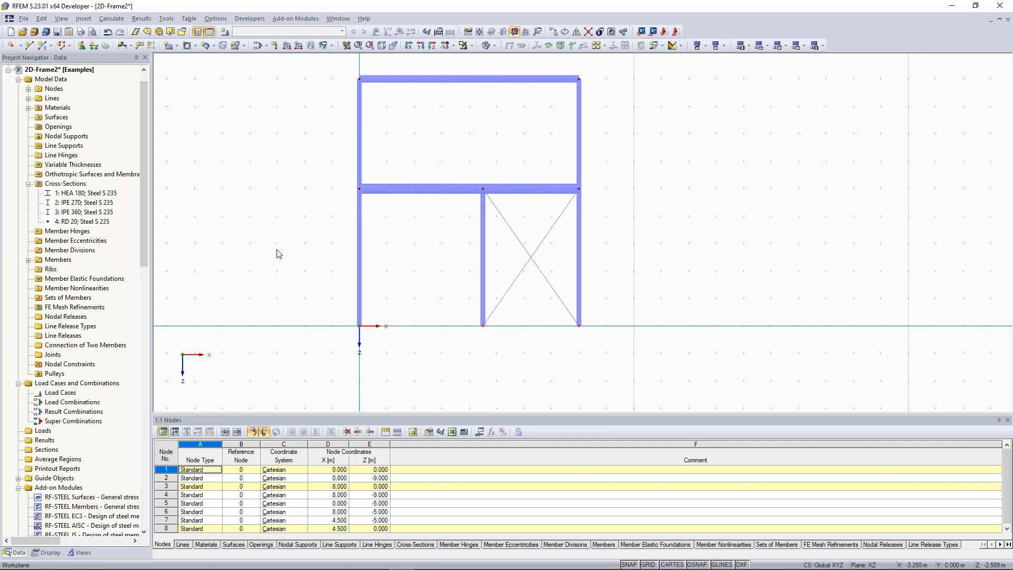
{"action": "left_click", "coordinate": [82, 45]}
{"action": "left_click_drag", "start_coordinate": [449, 180], "coordinate": [709, 96]}
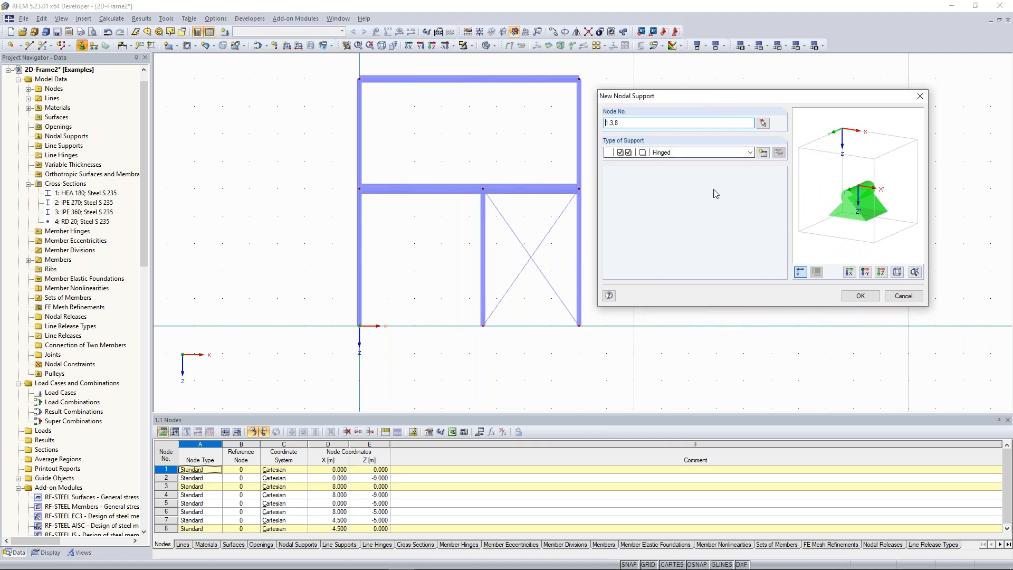
{"action": "left_click", "coordinate": [861, 297]}
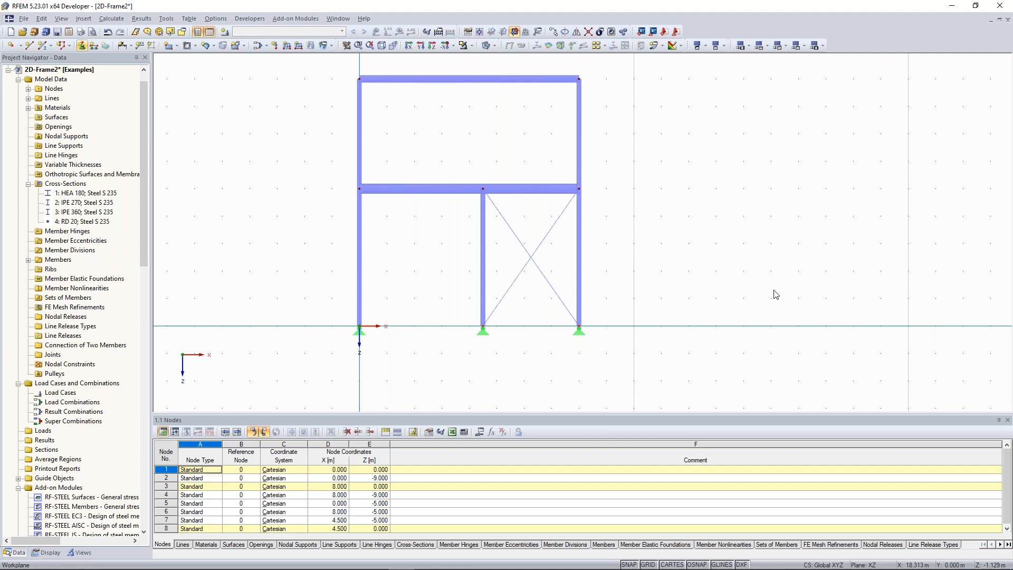
{"action": "middle_click_drag", "start_coordinate": [417, 250], "coordinate": [440, 233]}
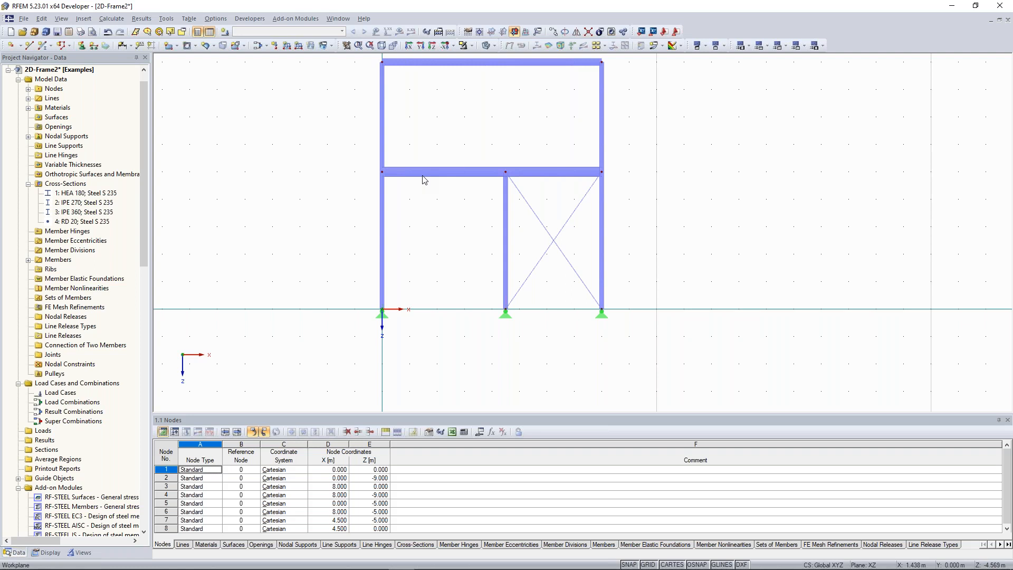
{"action": "scroll", "coordinate": [388, 197], "scroll_direction": "up", "scroll_amount": 1}
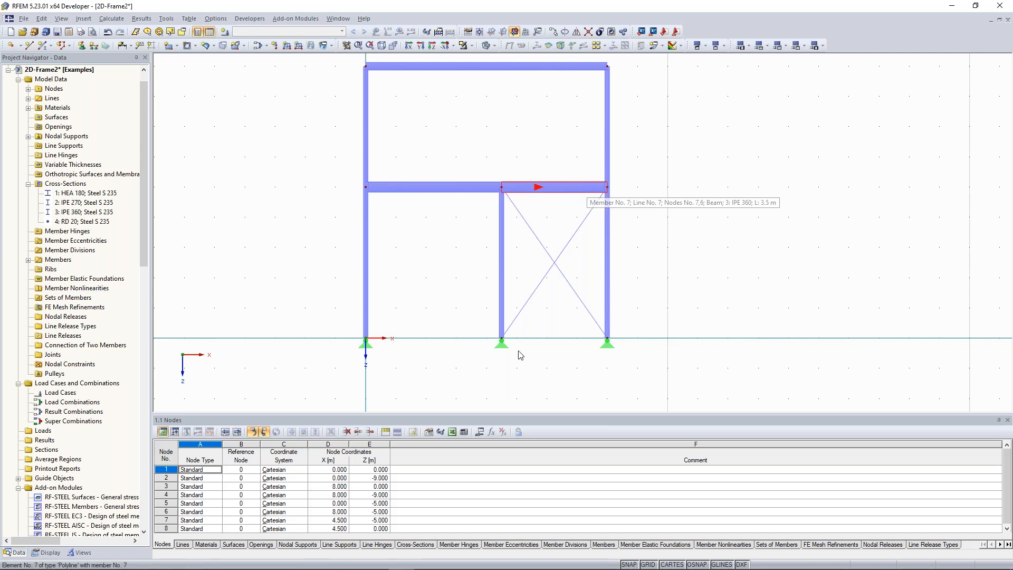
{"action": "left_click_drag", "start_coordinate": [481, 145], "coordinate": [523, 386]}
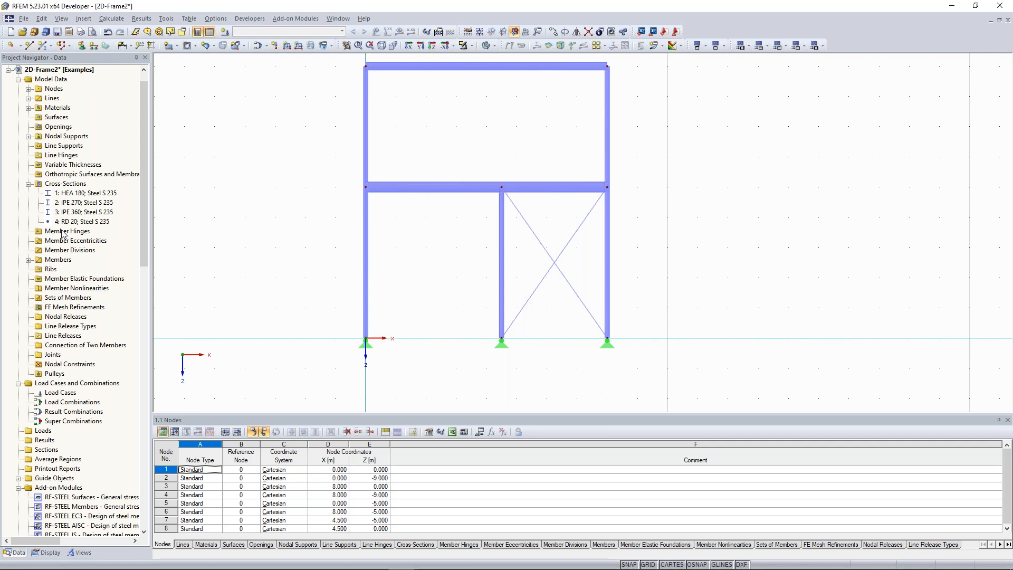
Create a new member hinge in the local member axes that releases only the rotation about y, with a zero spring constant
{"action": "right_click", "coordinate": [61, 232]}
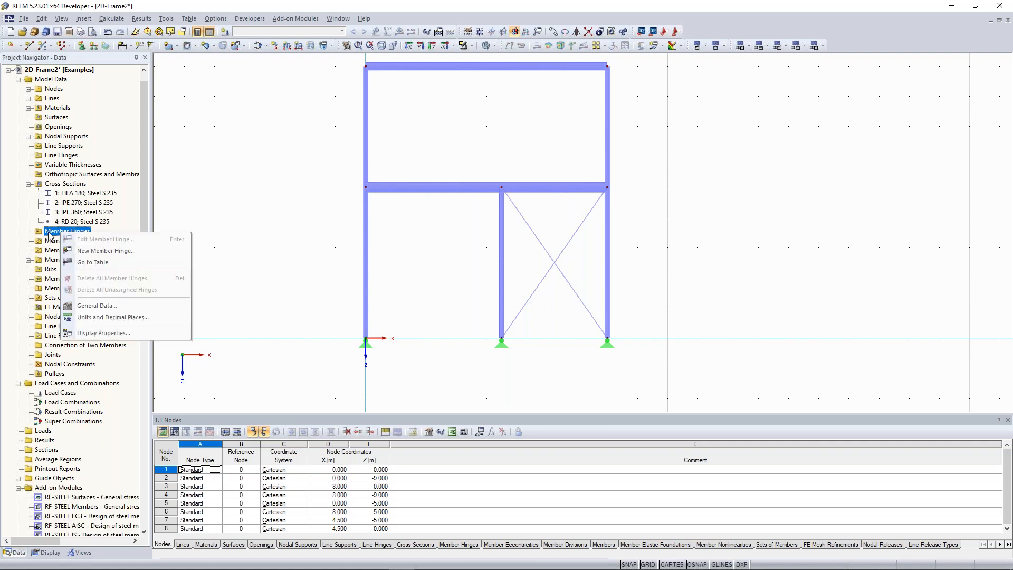
{"action": "left_click", "coordinate": [103, 251]}
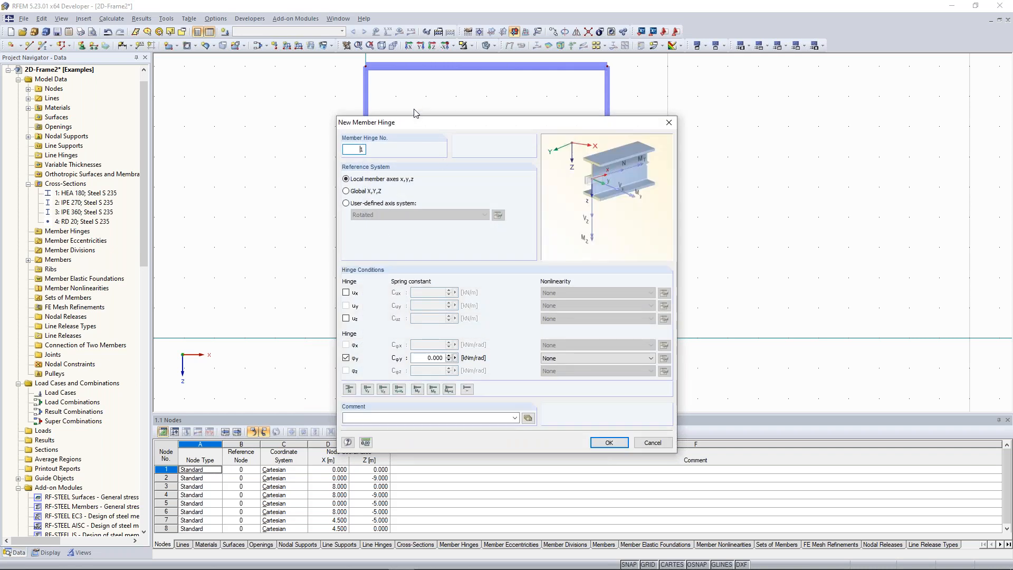
{"action": "left_click_drag", "start_coordinate": [414, 127], "coordinate": [703, 71]}
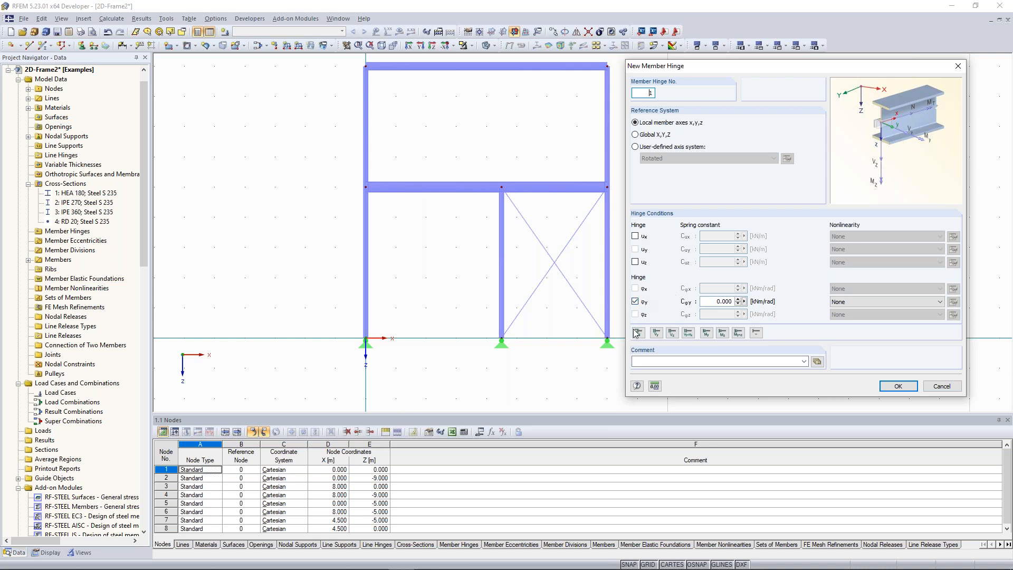
{"action": "left_click", "coordinate": [707, 334]}
{"action": "left_click", "coordinate": [722, 333]}
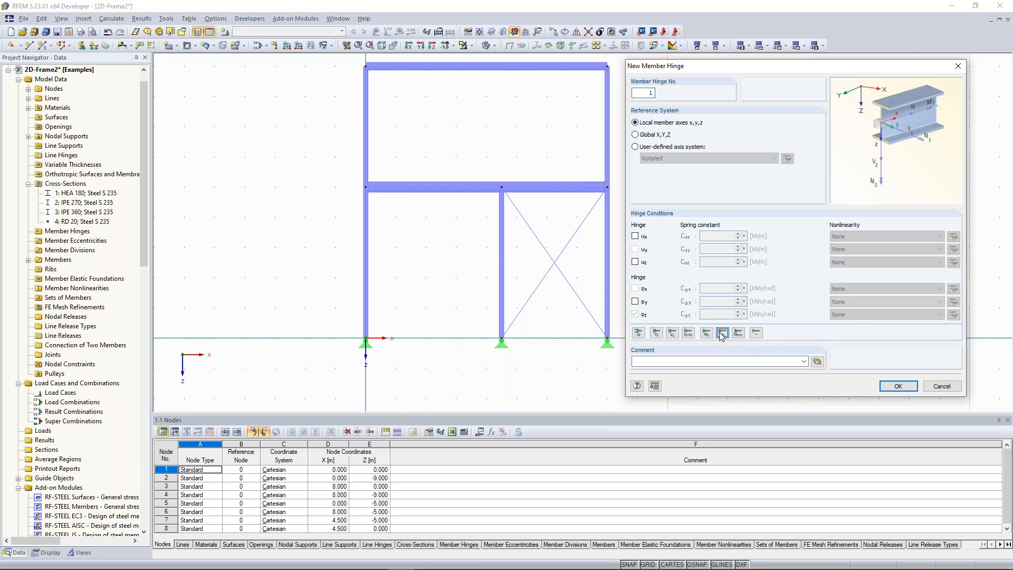
{"action": "key", "text": "Left"}
{"action": "key", "text": "Left"}
{"action": "key", "text": "Left"}
{"action": "key", "text": "Left"}
{"action": "key", "text": "Left"}
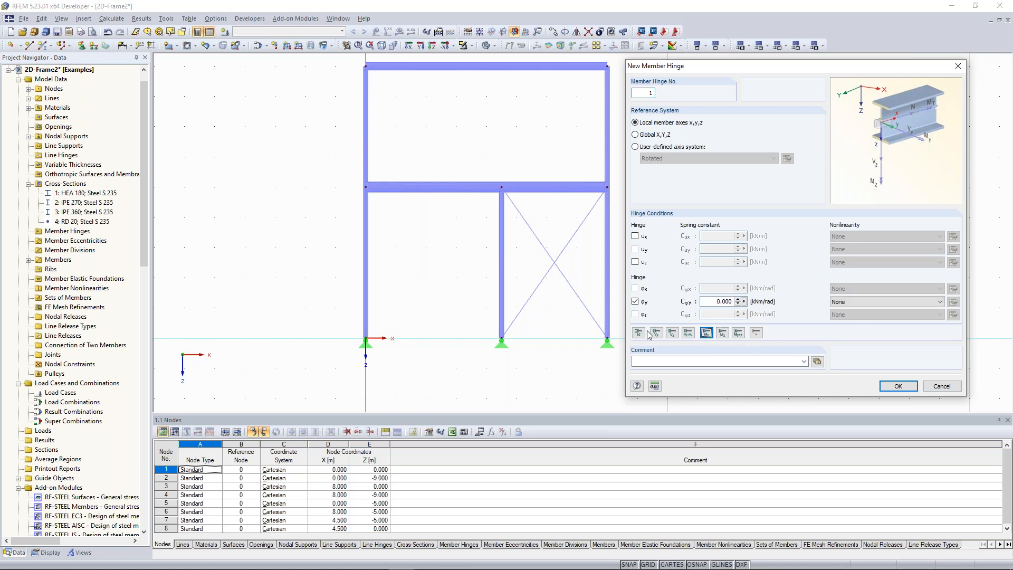
{"action": "left_click", "coordinate": [710, 334]}
{"action": "left_click", "coordinate": [897, 387]}
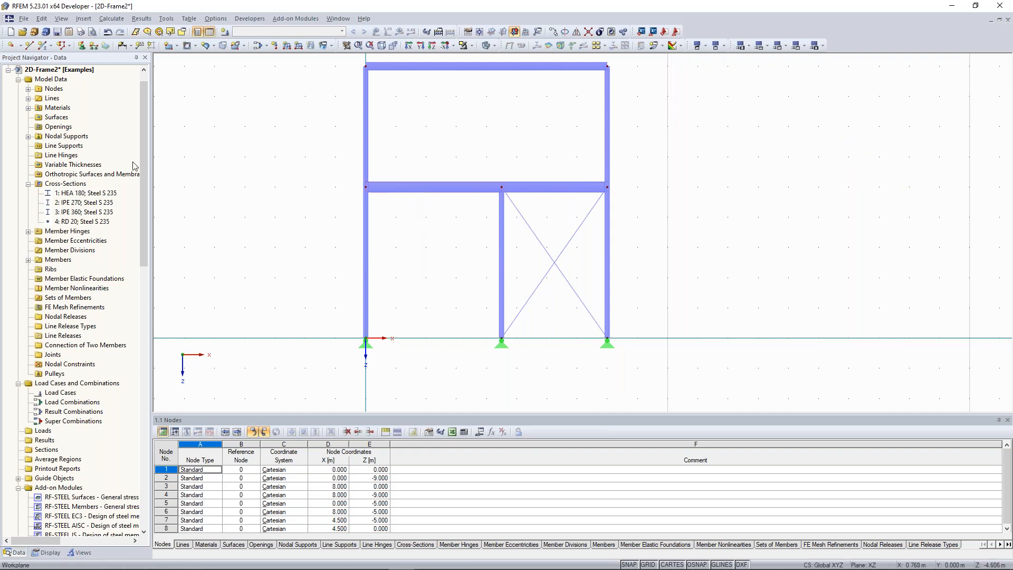
Assign the new local y hinge to the start of member 5, the end of member 7 and the top end of inner column member 8
{"action": "left_click", "coordinate": [29, 232]}
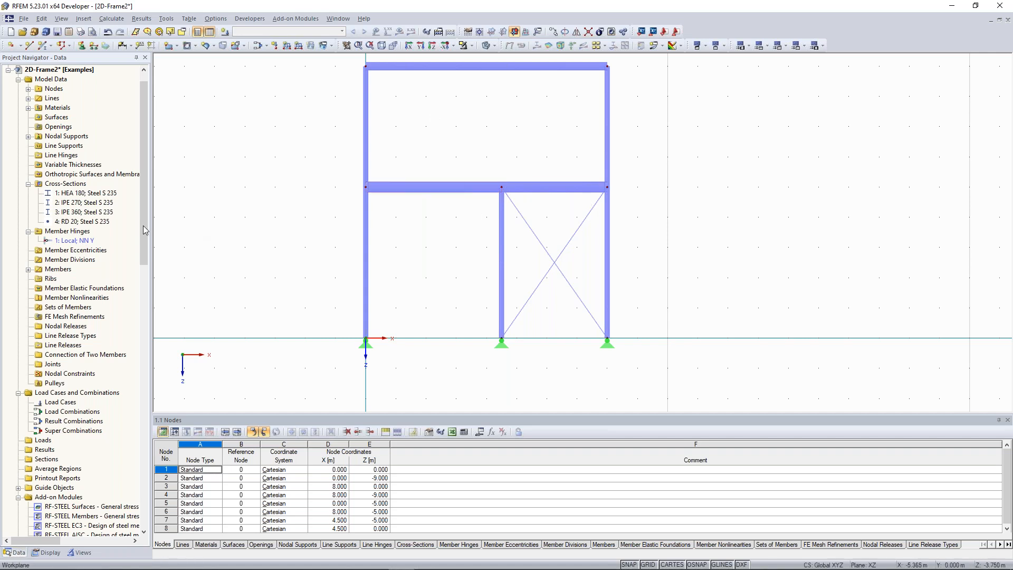
{"action": "left_click", "coordinate": [78, 241]}
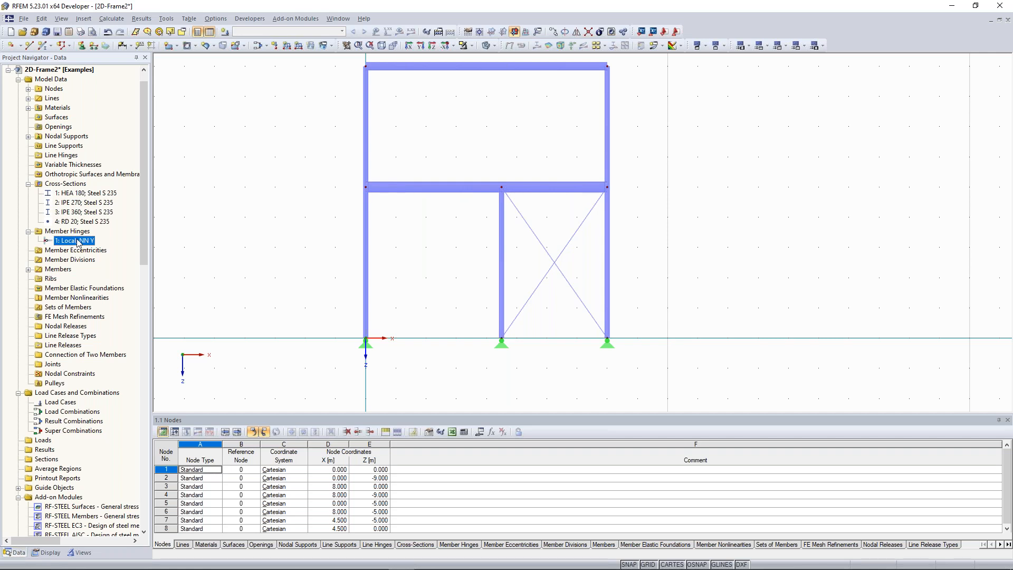
{"action": "left_click_drag", "start_coordinate": [78, 242], "coordinate": [162, 283]}
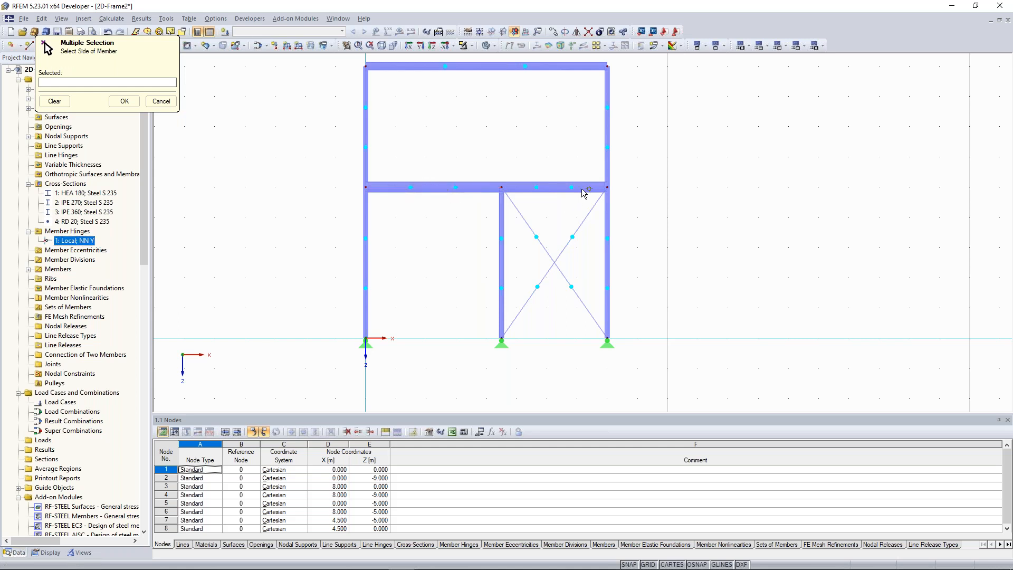
{"action": "left_click", "coordinate": [387, 188]}
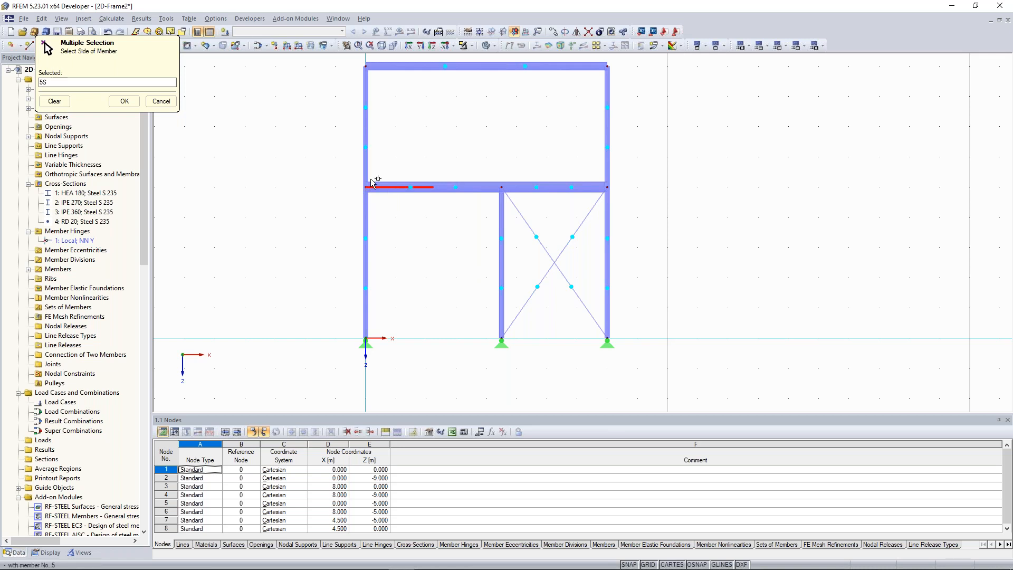
{"action": "scroll", "coordinate": [381, 188], "scroll_direction": "up", "scroll_amount": 3}
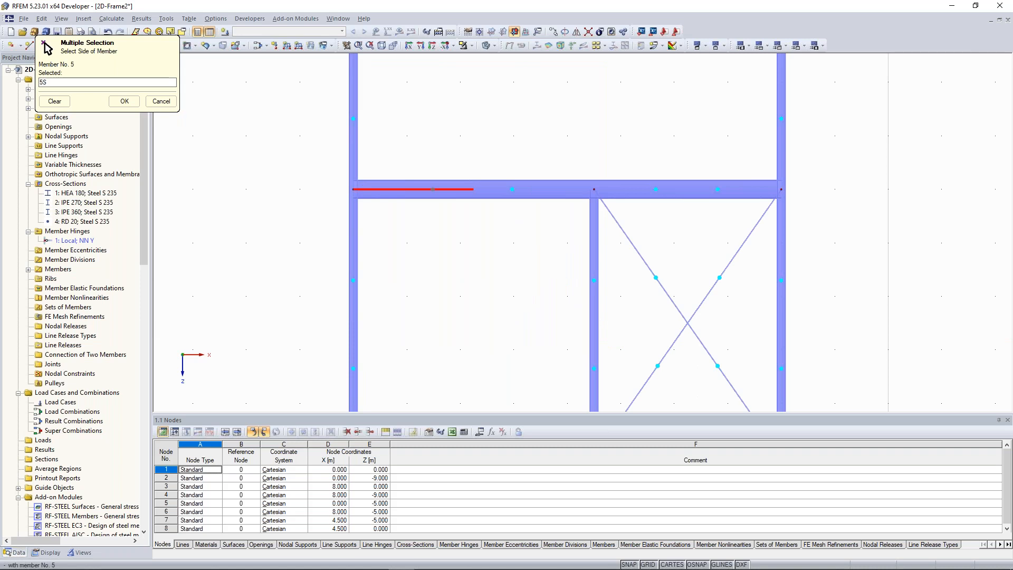
{"action": "left_click", "coordinate": [739, 190]}
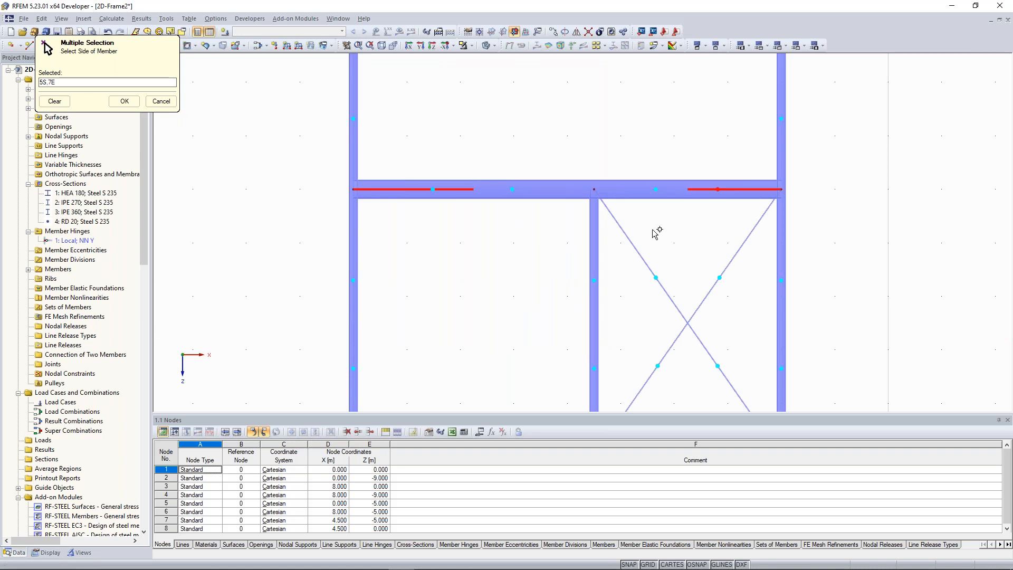
{"action": "left_click", "coordinate": [594, 238]}
{"action": "scroll", "coordinate": [501, 221], "scroll_direction": "down", "scroll_amount": 2}
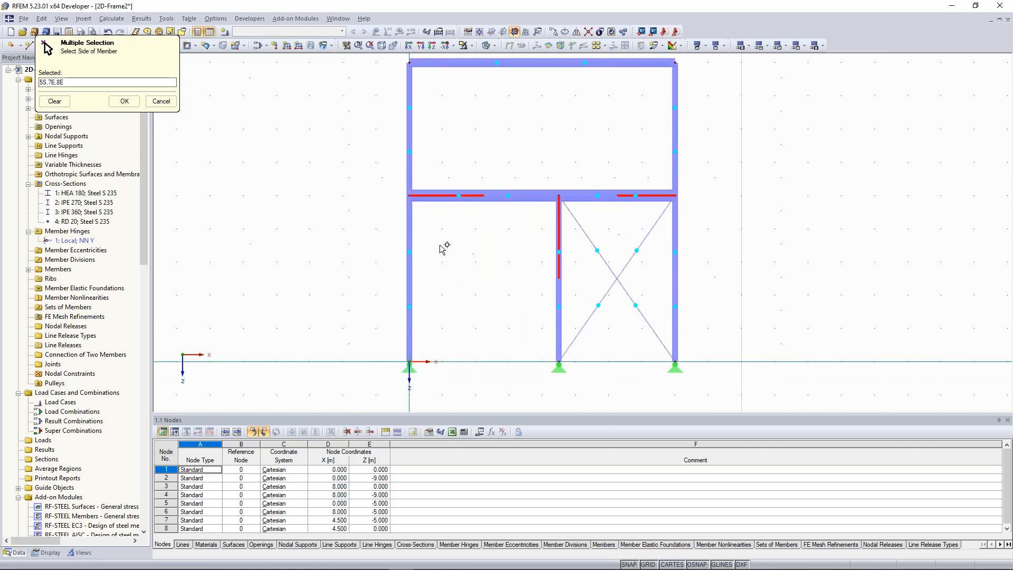
{"action": "left_click", "coordinate": [124, 101]}
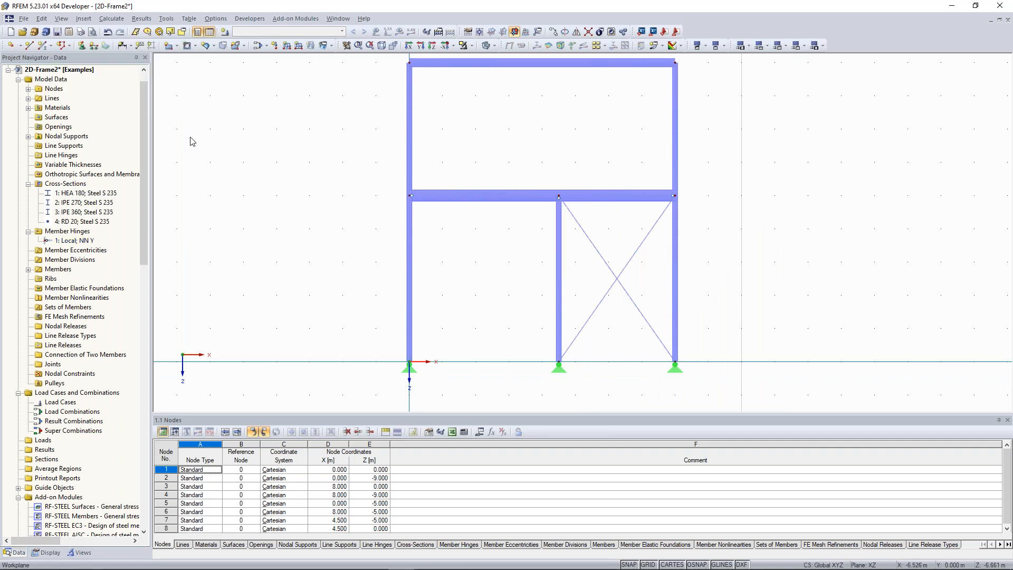
{"action": "middle_click_drag", "start_coordinate": [420, 201], "coordinate": [395, 201]}
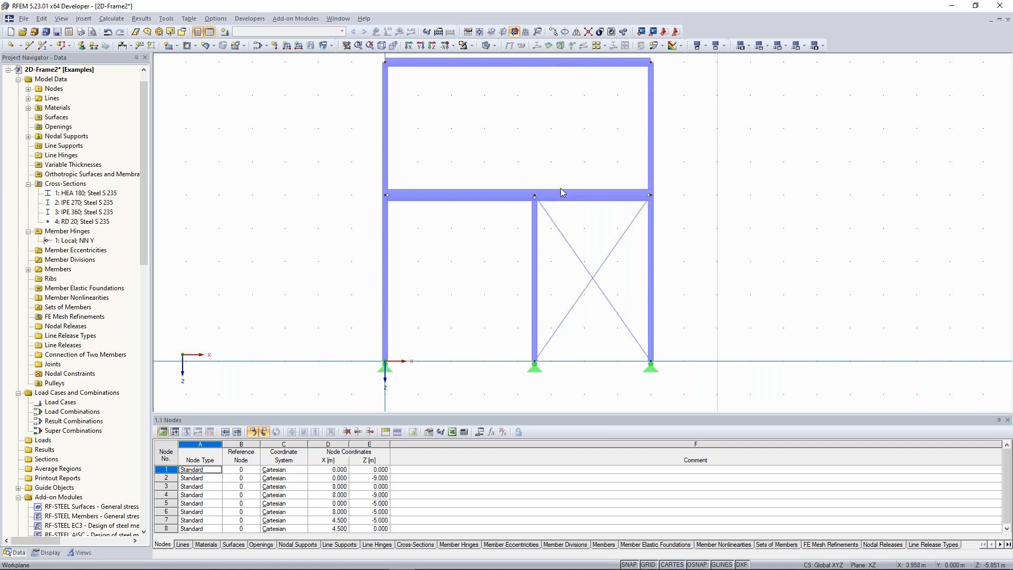
{"action": "scroll", "coordinate": [401, 192], "scroll_direction": "up", "scroll_amount": 1}
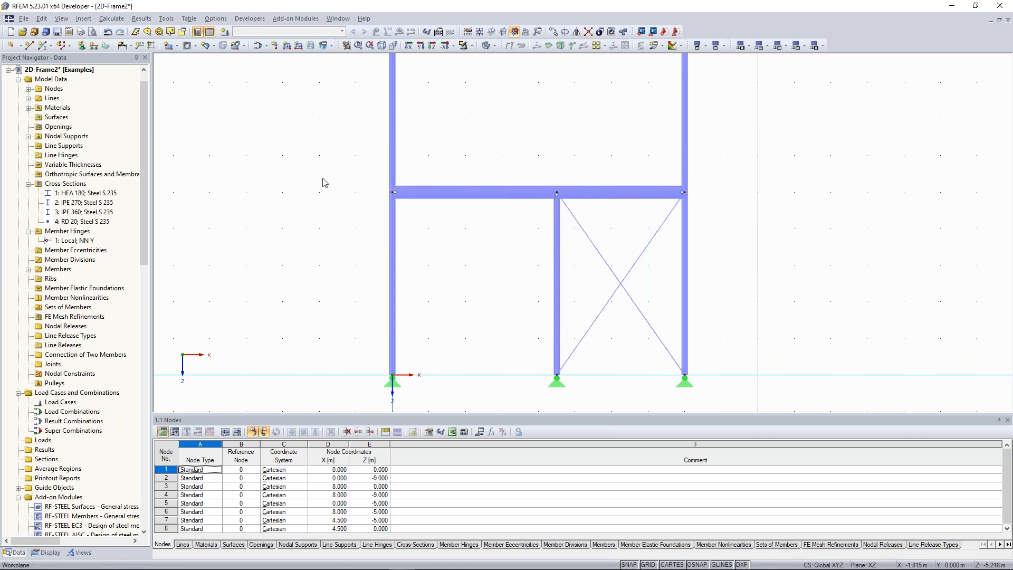
{"action": "scroll", "coordinate": [303, 214], "scroll_direction": "down", "scroll_amount": 1}
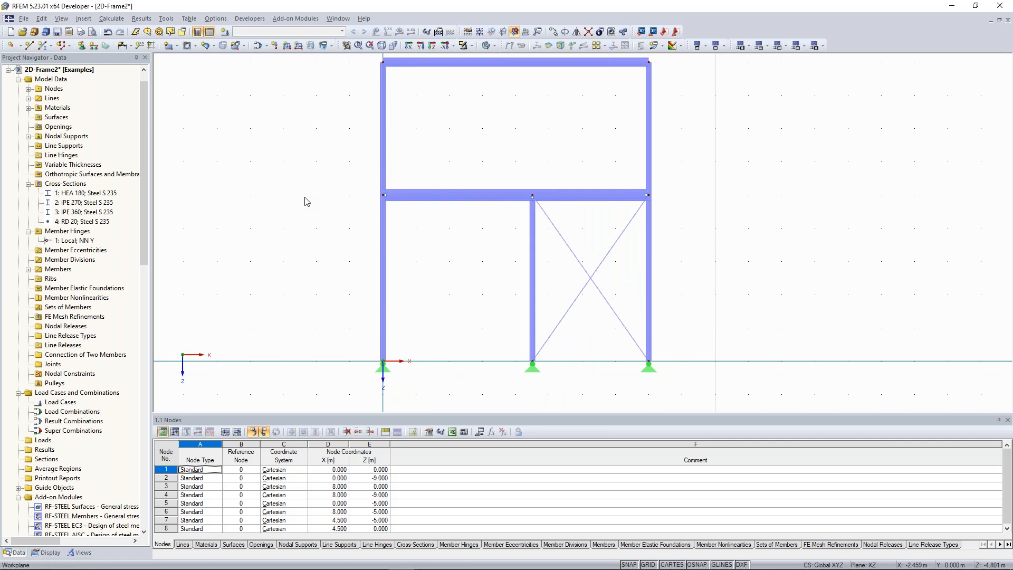
{"action": "scroll", "coordinate": [283, 190], "scroll_direction": "down", "scroll_amount": 1}
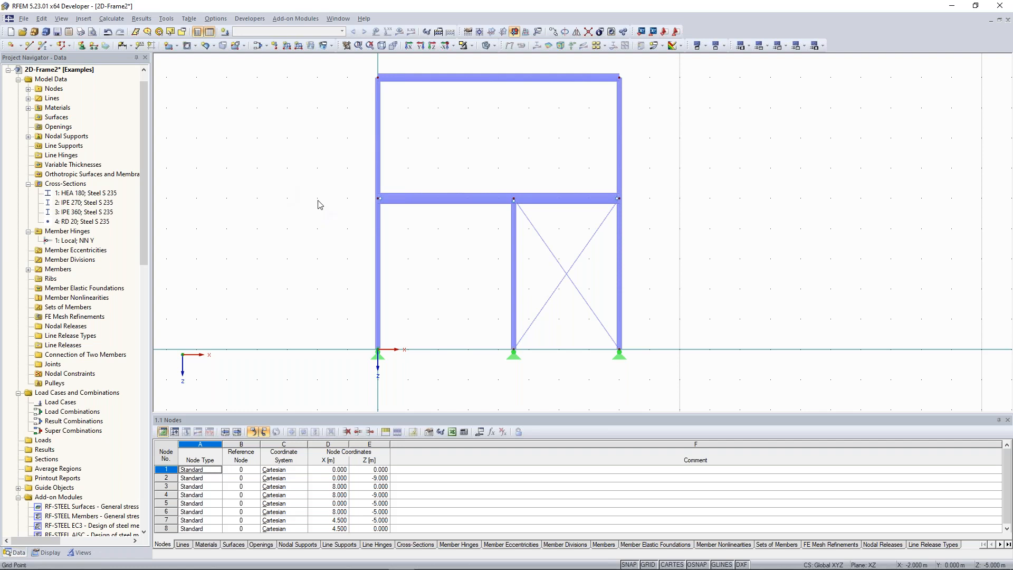
{"action": "middle_click_drag", "start_coordinate": [440, 294], "coordinate": [426, 284]}
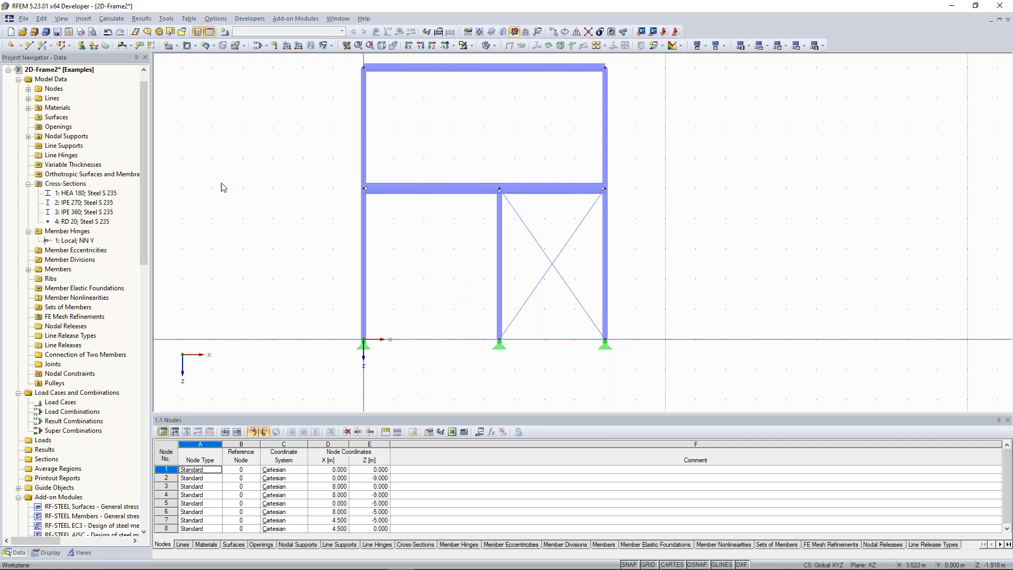
Set up another cell bracing with RD 20 tension members and add a virtual line between base nodes 1 and 8
{"action": "key", "text": "alt+t"}
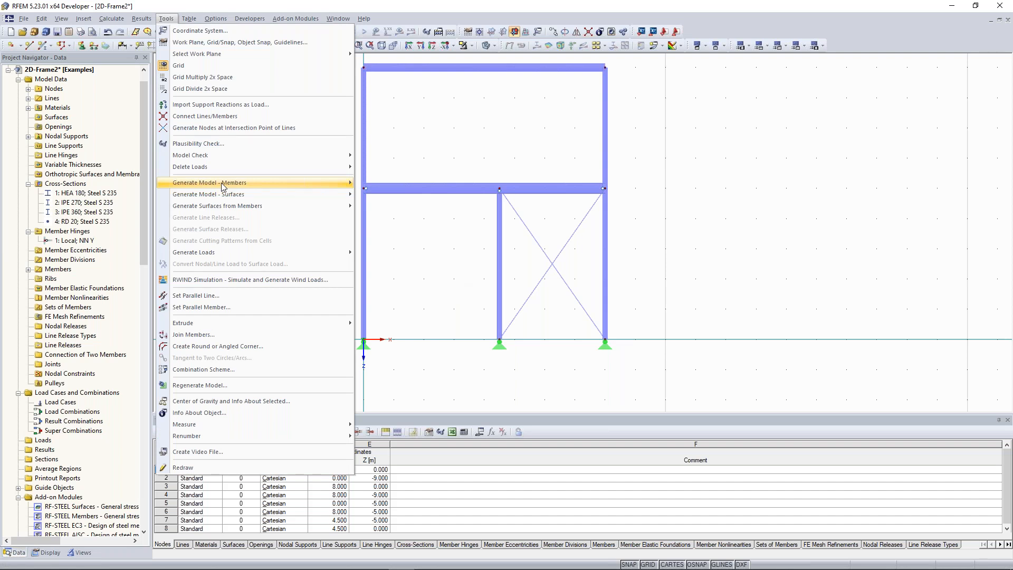
{"action": "mouse_move", "coordinate": [222, 183]}
{"action": "left_click", "coordinate": [409, 411]}
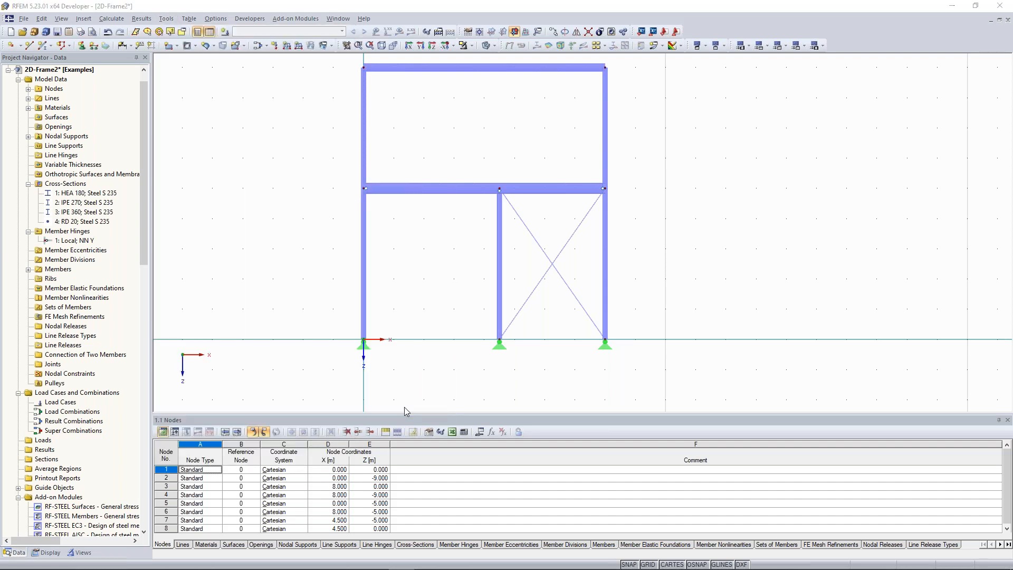
{"action": "left_click_drag", "start_coordinate": [453, 167], "coordinate": [743, 107]}
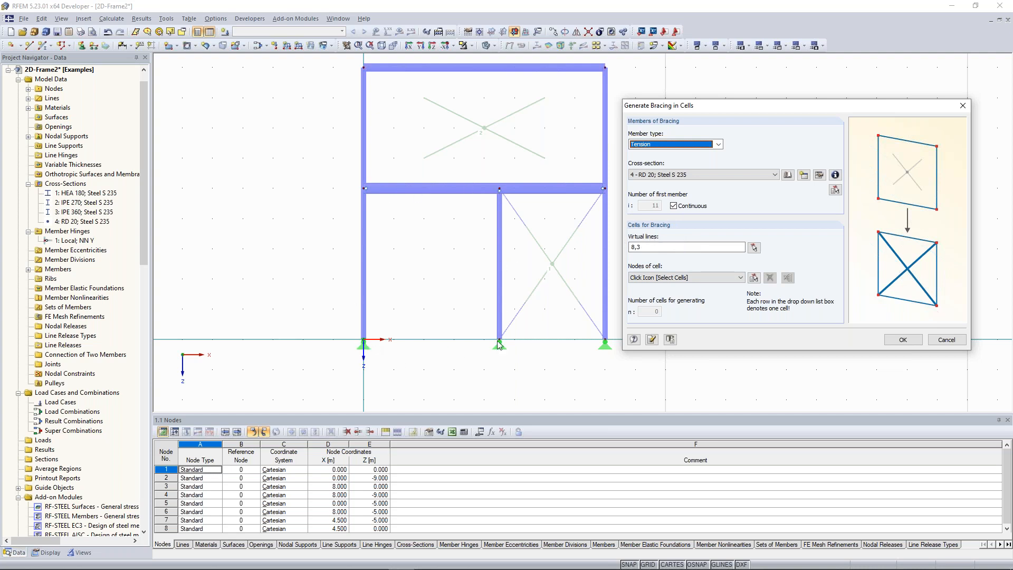
{"action": "left_click", "coordinate": [754, 246]}
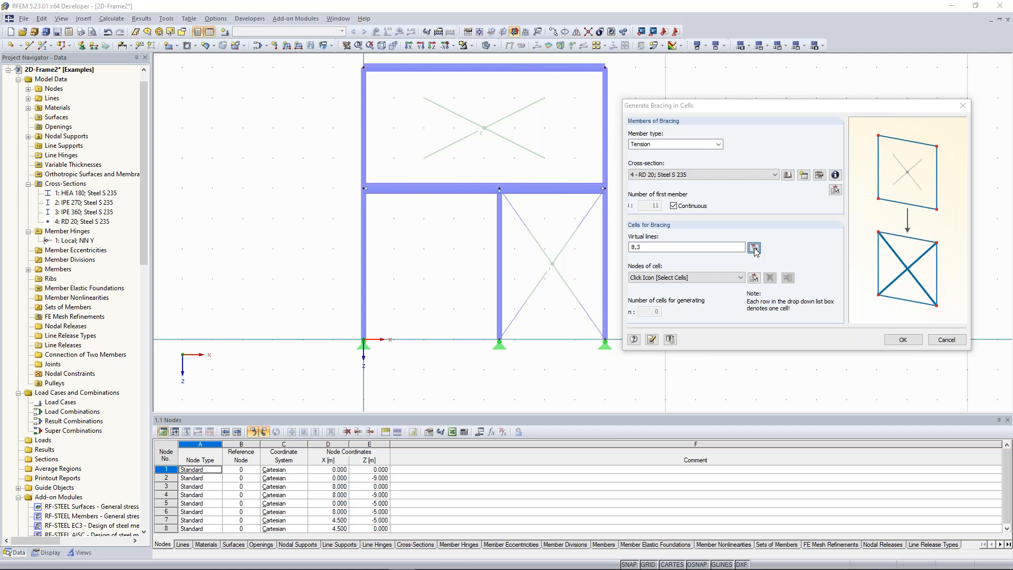
{"action": "left_click", "coordinate": [365, 339]}
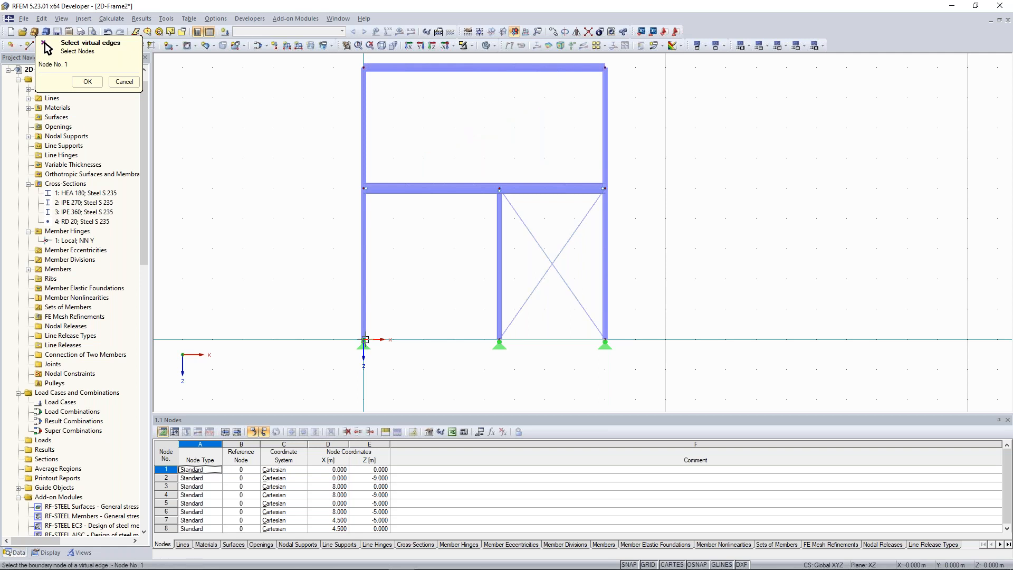
{"action": "left_click", "coordinate": [500, 340]}
{"action": "right_click", "coordinate": [413, 260]}
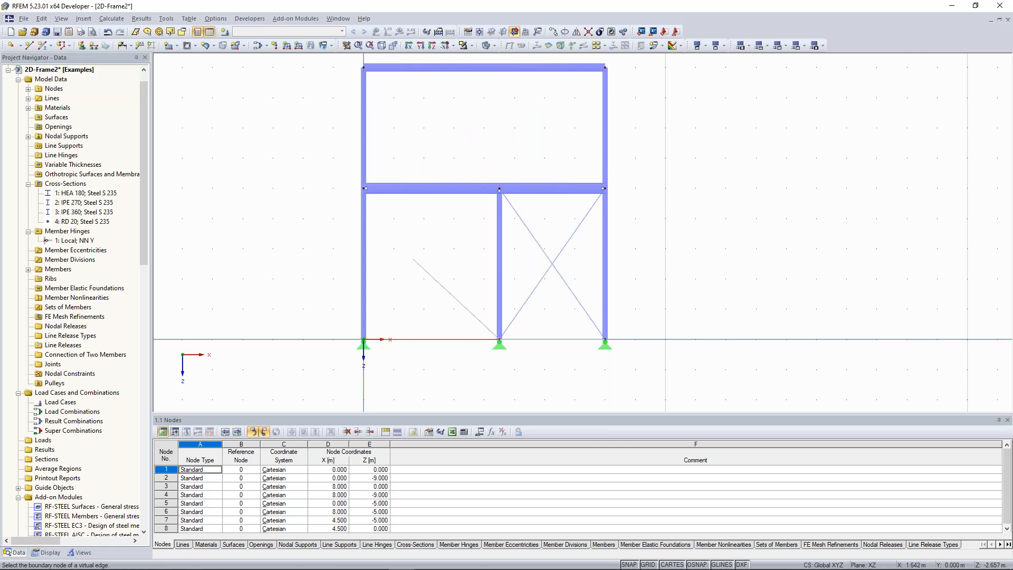
{"action": "left_click", "coordinate": [754, 248]}
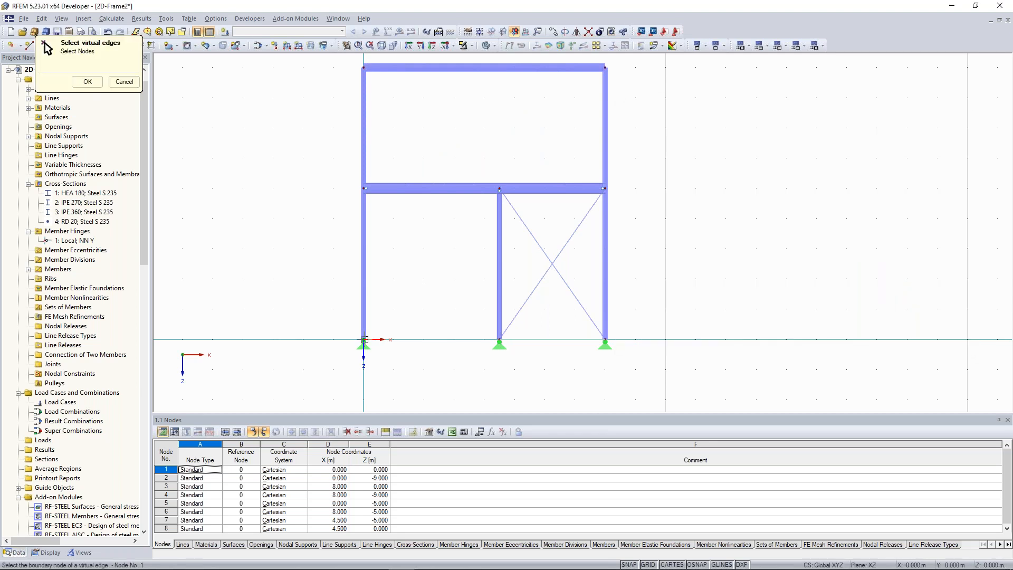
{"action": "left_click", "coordinate": [499, 340]}
{"action": "left_click", "coordinate": [99, 85]}
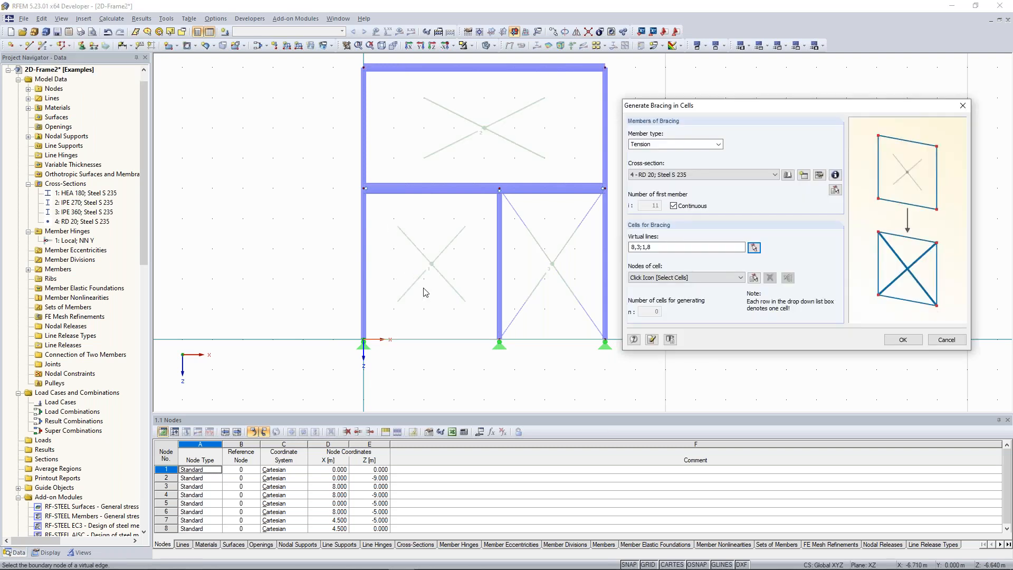
Select the lower cell between the outer column at the origin and the inner column, and generate its cross bracing
{"action": "left_click_drag", "start_coordinate": [723, 107], "coordinate": [732, 100]}
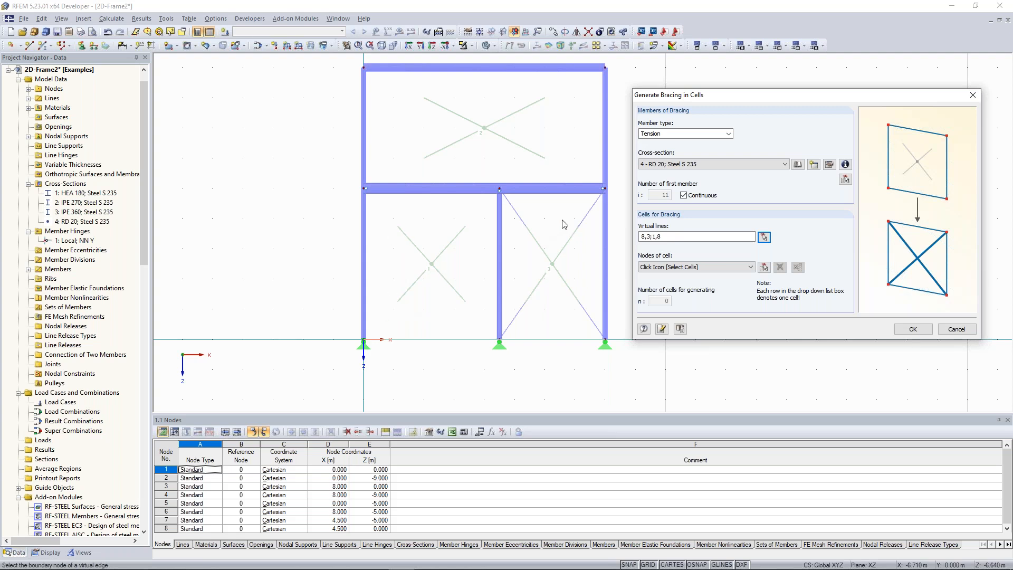
{"action": "left_click", "coordinate": [763, 268]}
{"action": "left_click", "coordinate": [432, 264]}
{"action": "left_click", "coordinate": [125, 101]}
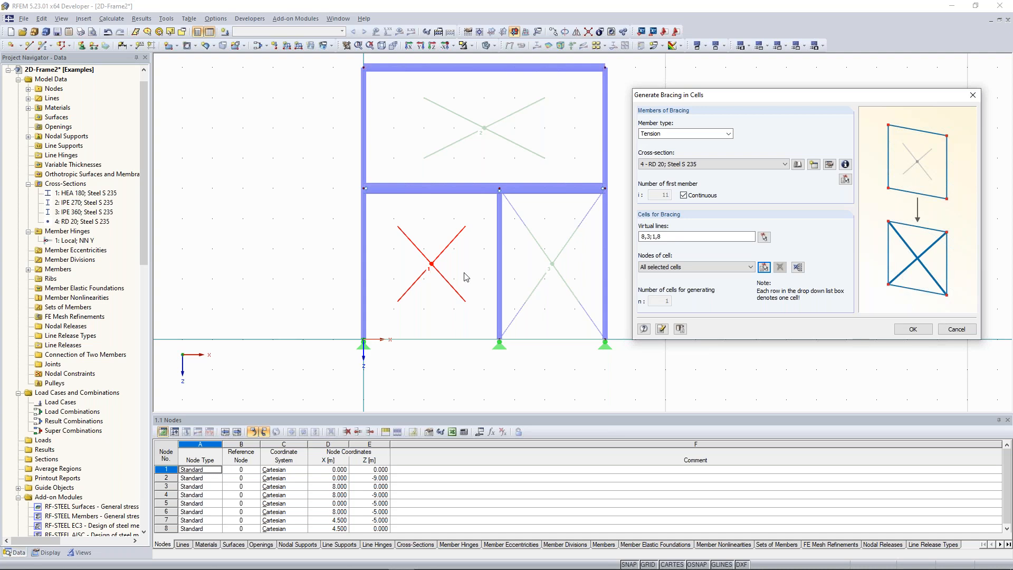
{"action": "key", "text": "Return"}
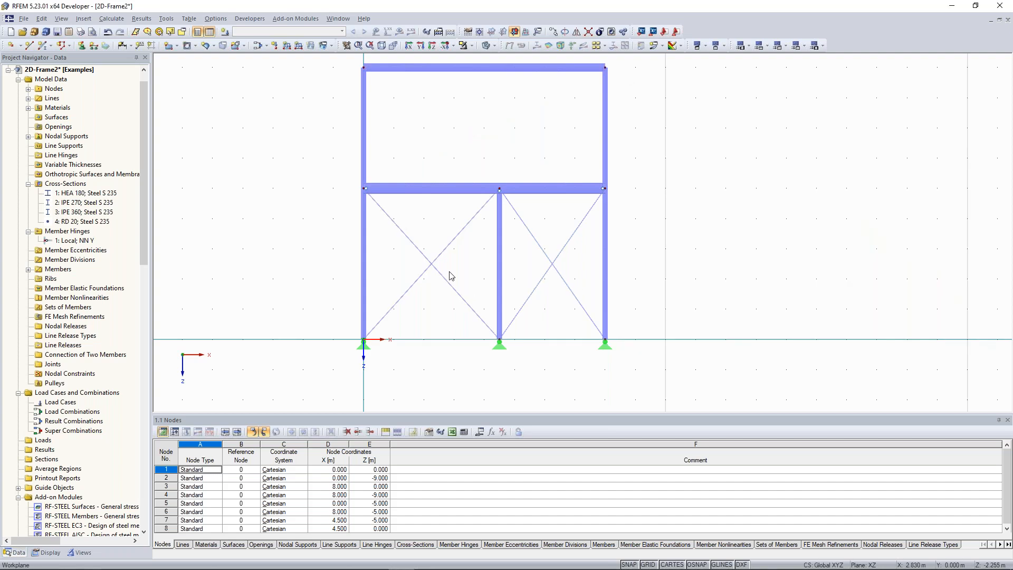
Delete both cross bracing members in the lower cell between base nodes 1 and 8
{"action": "left_click_drag", "start_coordinate": [461, 283], "coordinate": [427, 256]}
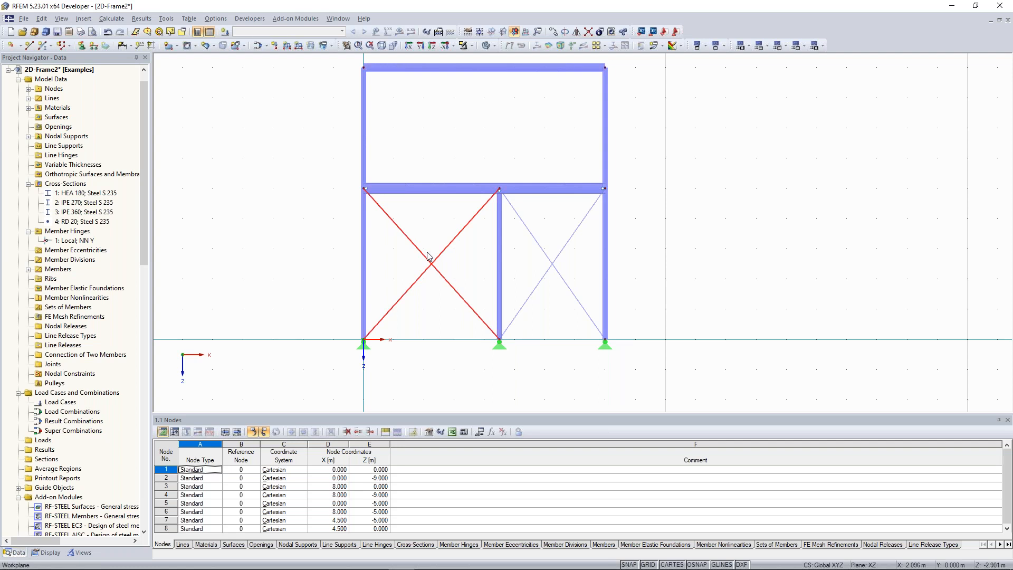
{"action": "key", "text": "Delete"}
{"action": "scroll", "coordinate": [266, 219], "scroll_direction": "down", "scroll_amount": 1}
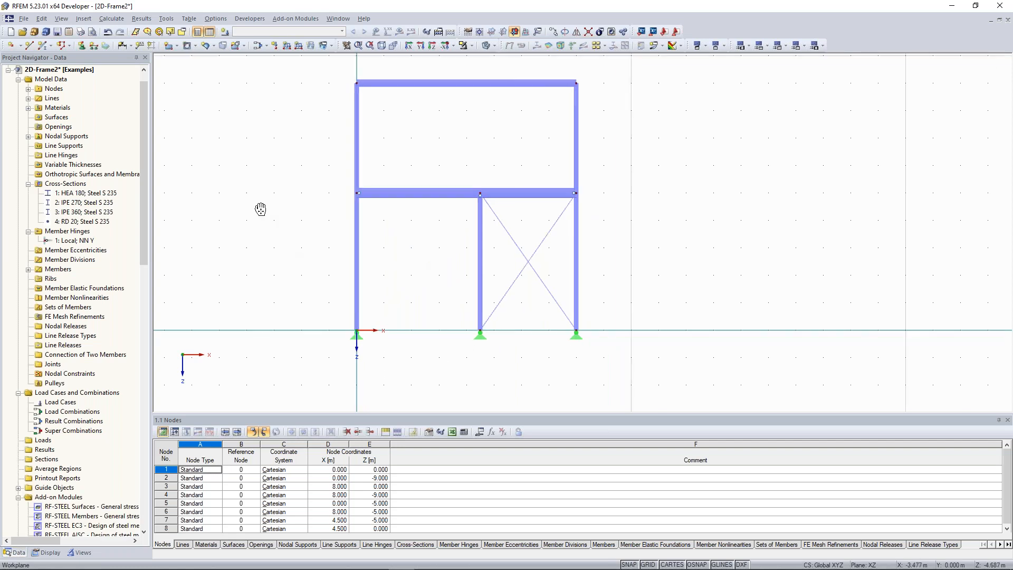
{"action": "middle_click_drag", "start_coordinate": [261, 210], "coordinate": [265, 230]}
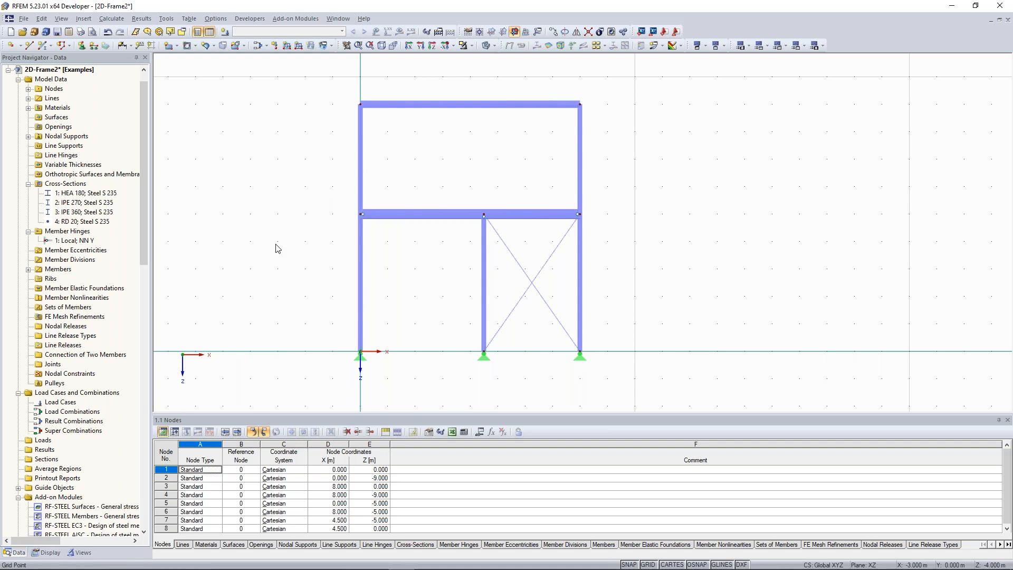
{"action": "left_click", "coordinate": [49, 46]}
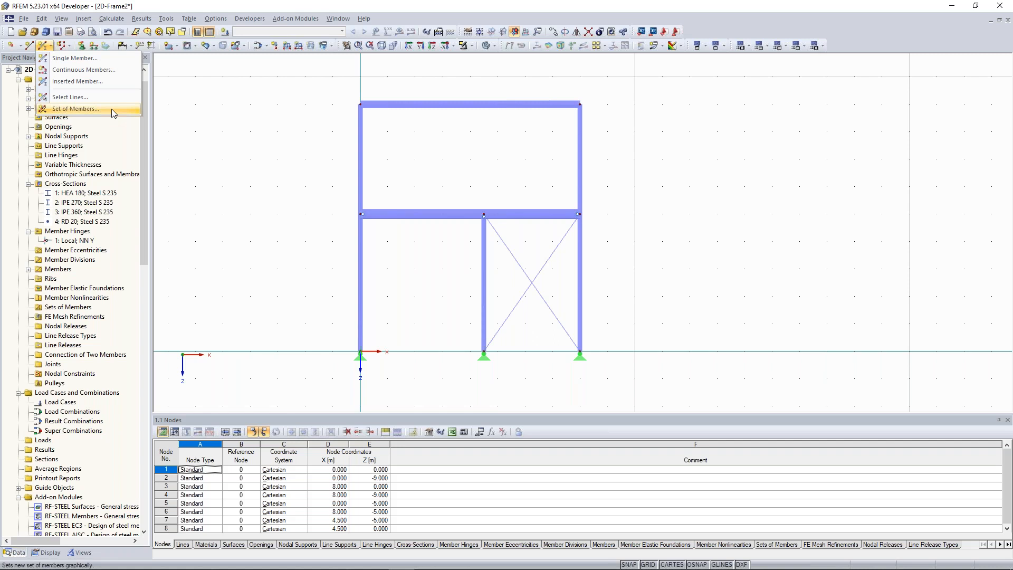
{"action": "left_click", "coordinate": [184, 128]}
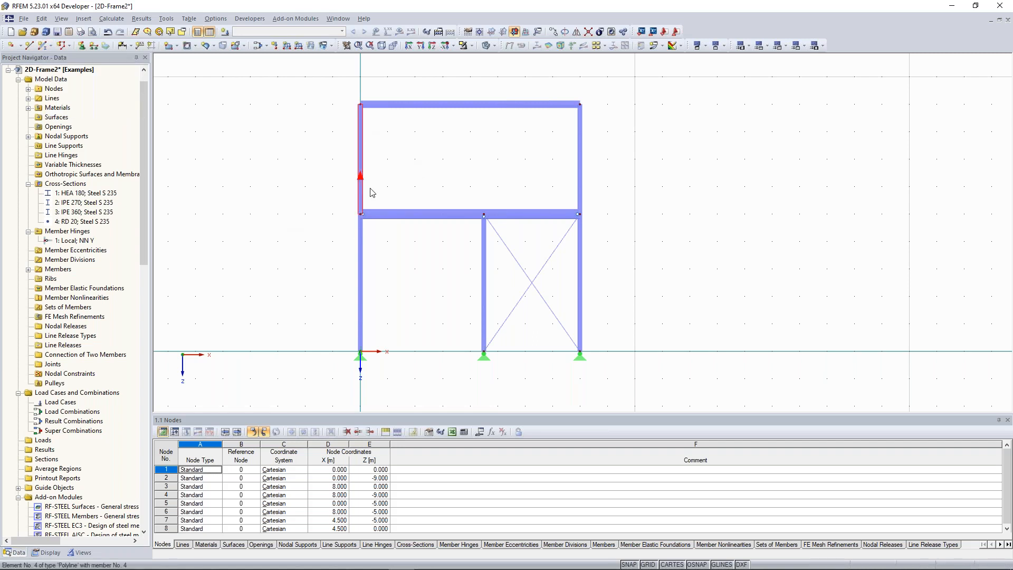
{"action": "left_click_drag", "start_coordinate": [340, 90], "coordinate": [373, 378]}
{"action": "left_click", "coordinate": [329, 274]}
{"action": "scroll", "coordinate": [307, 274], "scroll_direction": "up", "scroll_amount": 1}
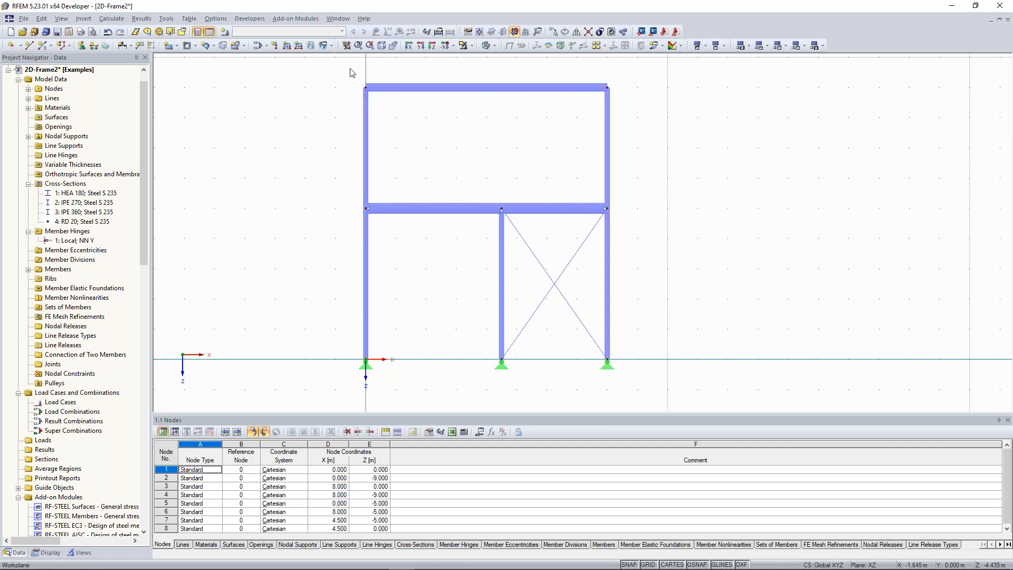
{"action": "left_click_drag", "start_coordinate": [349, 67], "coordinate": [382, 371]}
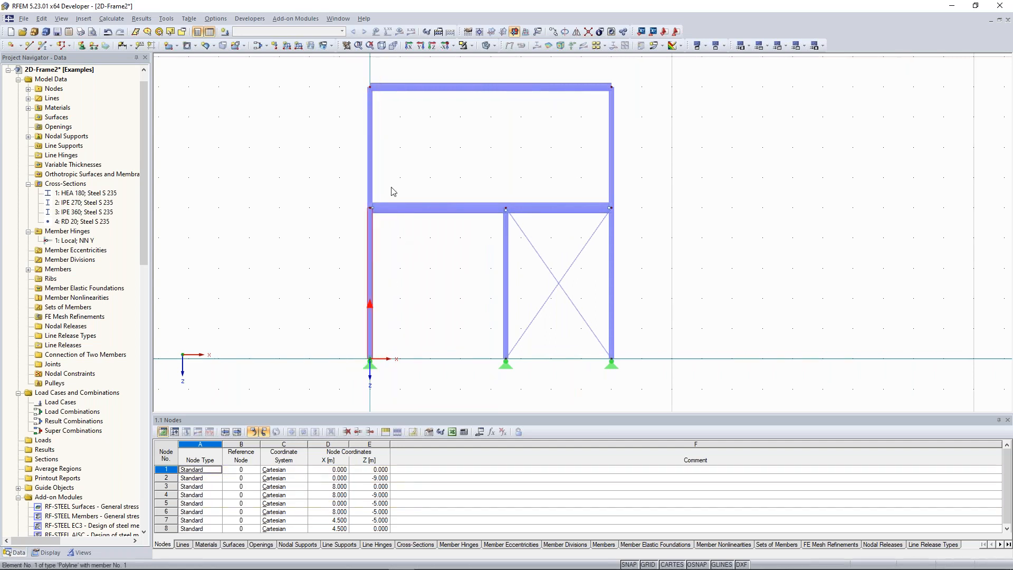
{"action": "left_click_drag", "start_coordinate": [346, 65], "coordinate": [388, 365]}
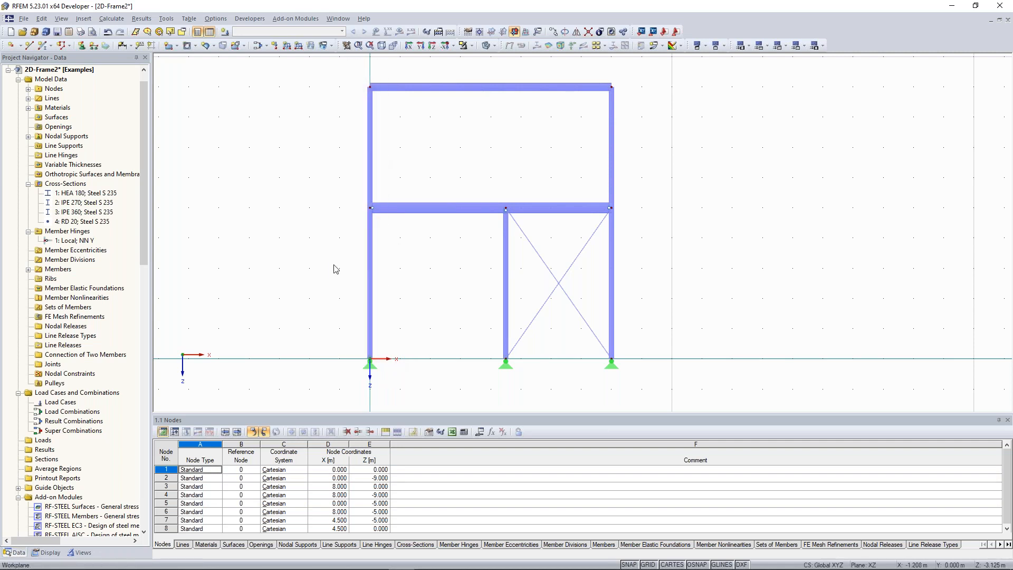
{"action": "middle_click_drag", "start_coordinate": [289, 240], "coordinate": [293, 243]}
{"action": "left_click", "coordinate": [378, 198]}
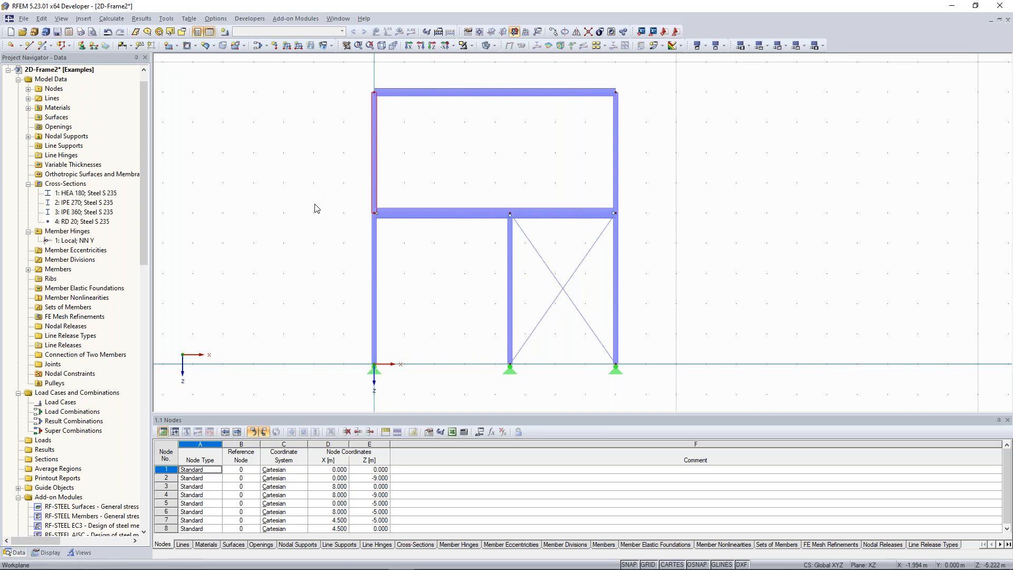
{"action": "left_click", "coordinate": [325, 166]}
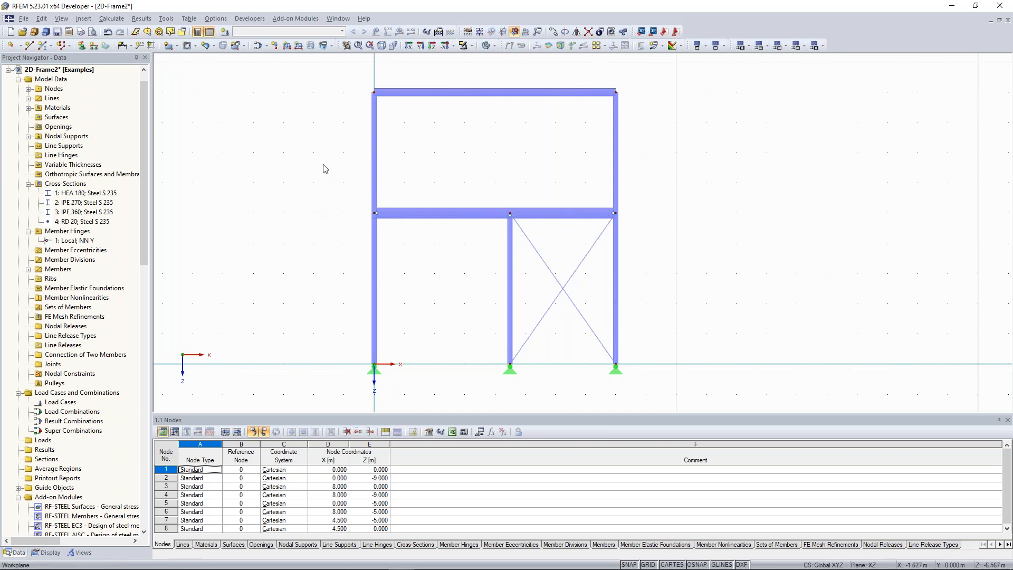
Create a continuous set of members named Column from members 1 and 4 of the outer column at the origin
{"action": "left_click", "coordinate": [378, 266]}
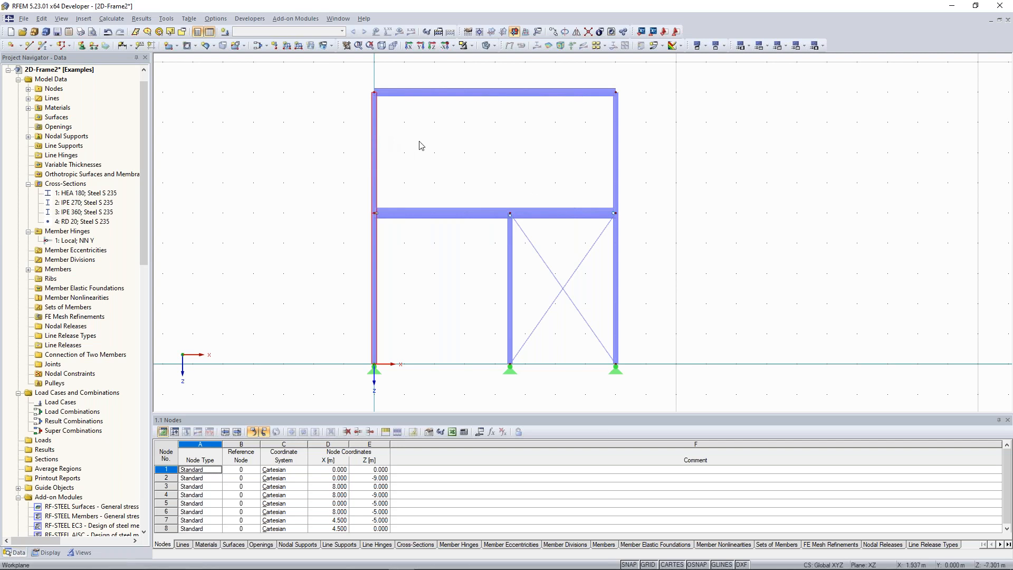
{"action": "right_click", "coordinate": [374, 137]}
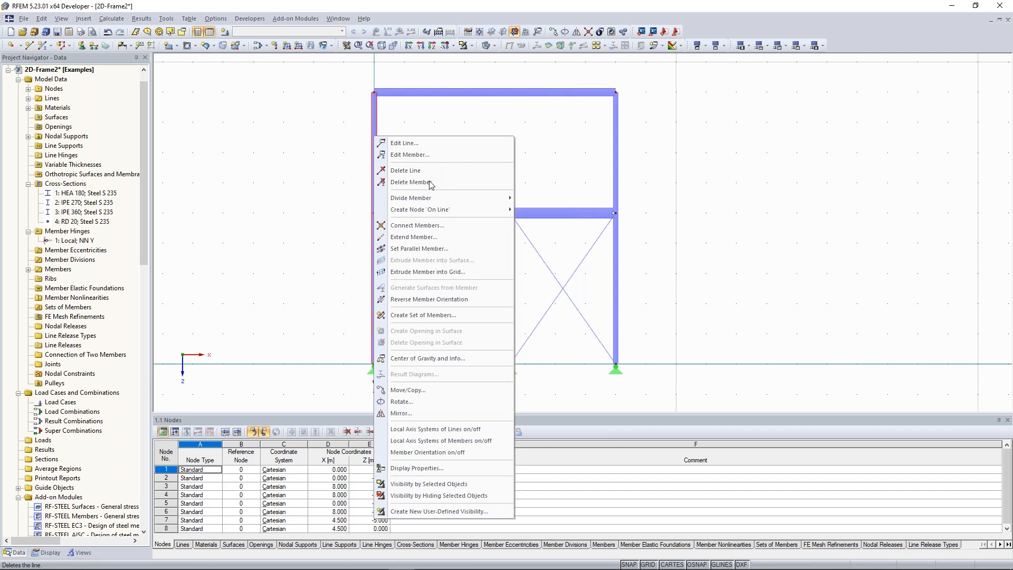
{"action": "left_click", "coordinate": [423, 315]}
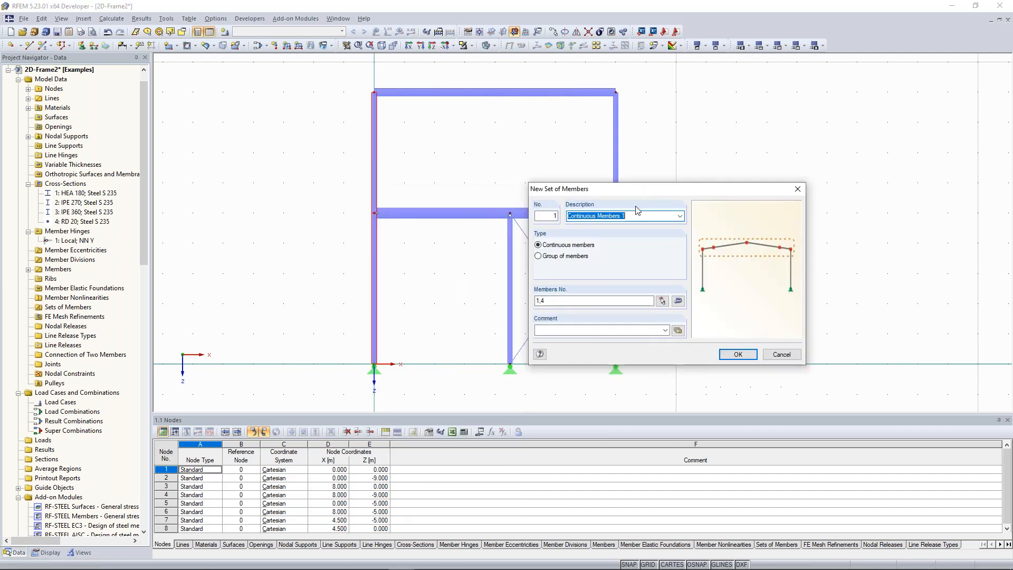
{"action": "type", "text": "Co"}
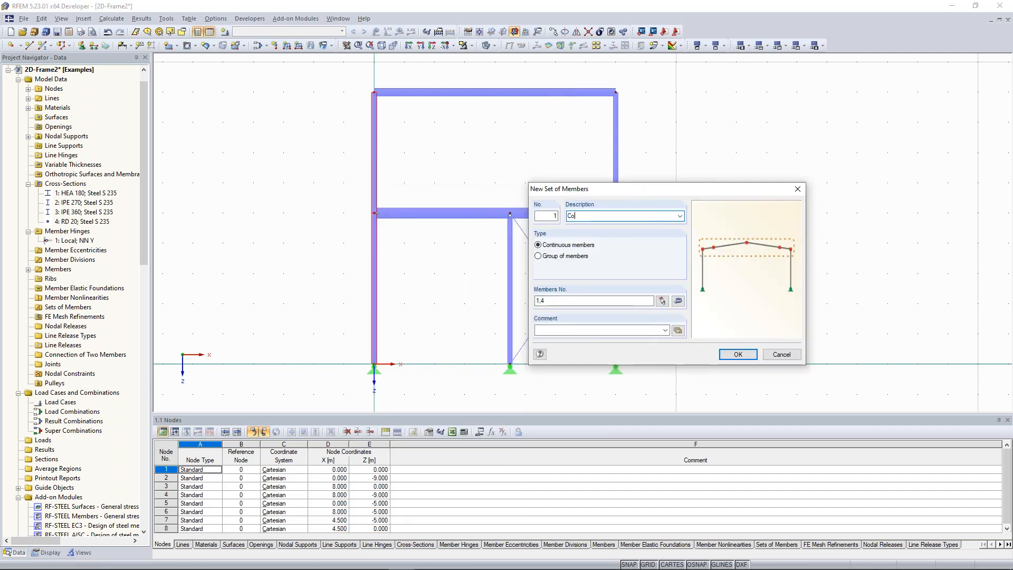
{"action": "type", "text": "lumn"}
{"action": "left_click", "coordinate": [737, 354]}
{"action": "left_click", "coordinate": [471, 181]}
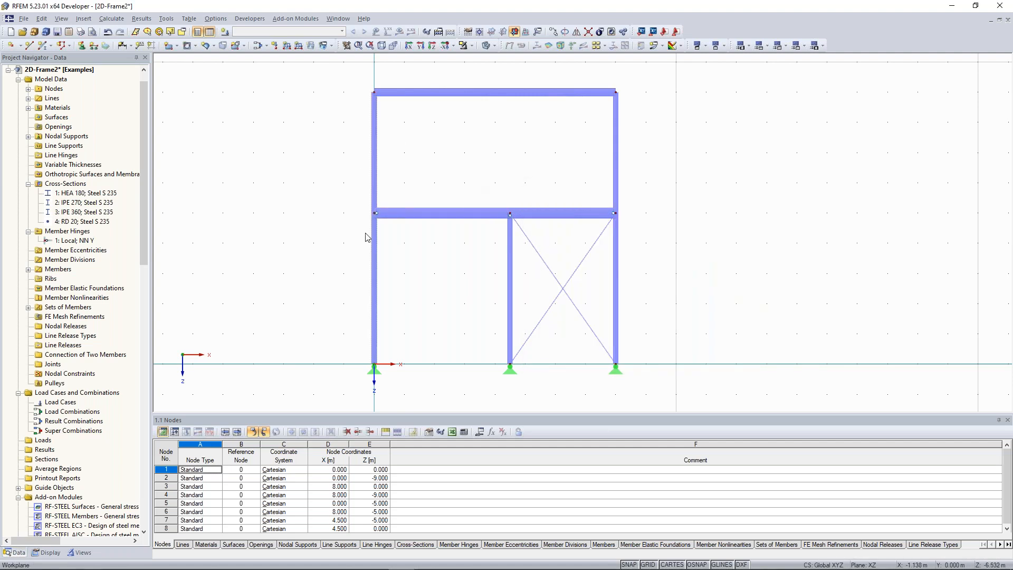
Show the model as a wireframe to examine the new Column set of members, and return to the solid display
{"action": "left_click", "coordinate": [488, 44]}
{"action": "scroll", "coordinate": [408, 234], "scroll_direction": "up", "scroll_amount": 3}
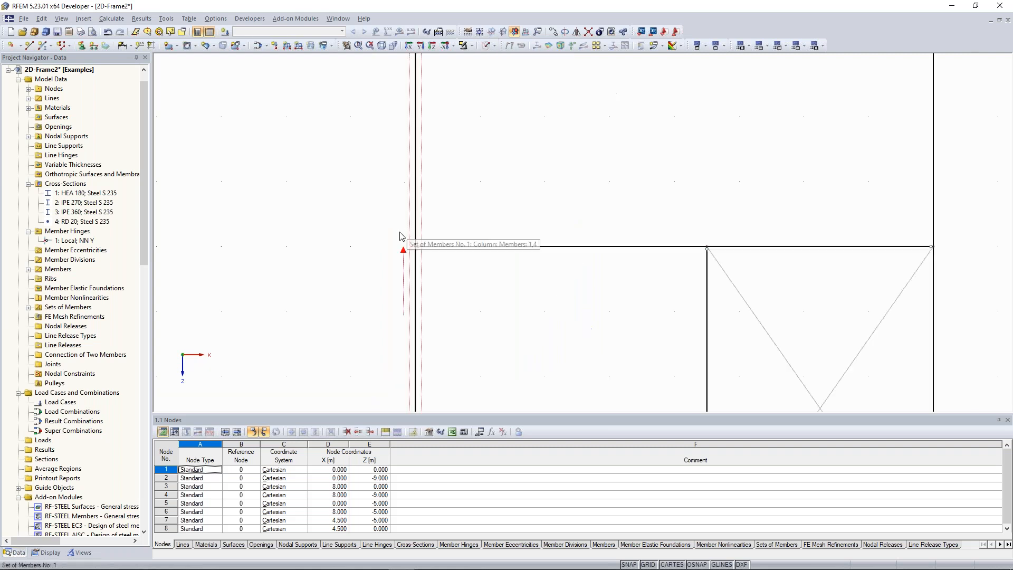
{"action": "scroll", "coordinate": [403, 221], "scroll_direction": "down", "scroll_amount": 1}
{"action": "scroll", "coordinate": [404, 223], "scroll_direction": "down", "scroll_amount": 5}
{"action": "scroll", "coordinate": [402, 220], "scroll_direction": "up", "scroll_amount": 5}
{"action": "scroll", "coordinate": [386, 209], "scroll_direction": "down", "scroll_amount": 2}
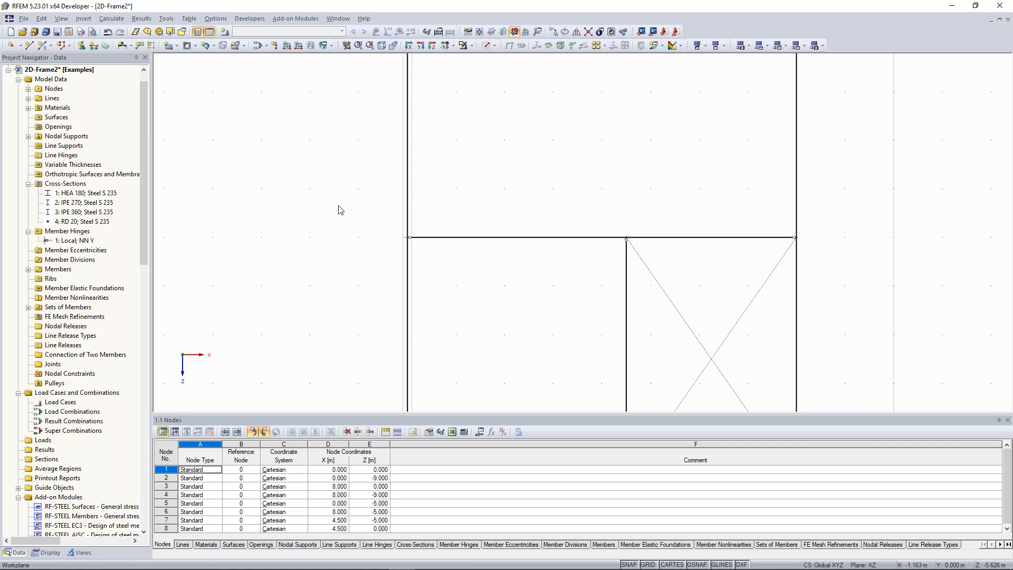
{"action": "scroll", "coordinate": [366, 191], "scroll_direction": "down", "scroll_amount": 3}
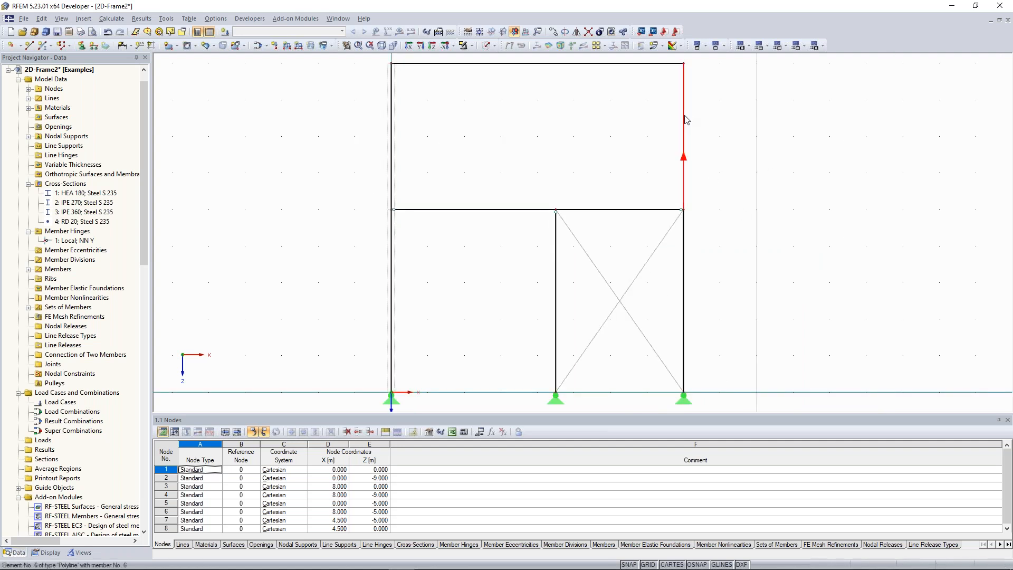
{"action": "left_click", "coordinate": [684, 161]}
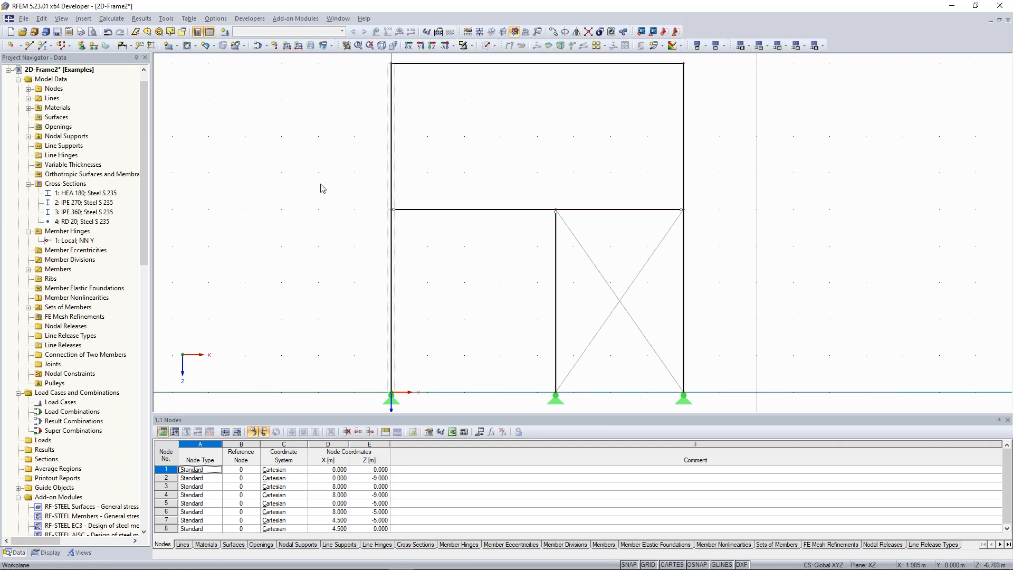
{"action": "scroll", "coordinate": [320, 188], "scroll_direction": "down", "scroll_amount": 2}
{"action": "middle_click_drag", "start_coordinate": [307, 138], "coordinate": [289, 152]}
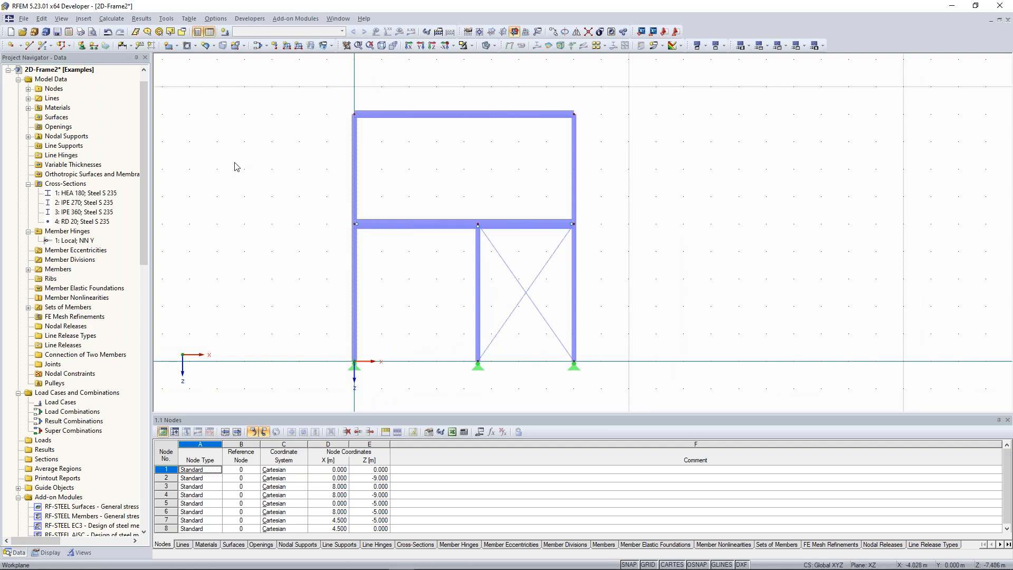
Create load case LC1 with the description Self-weight, action category Permanent and active self-weight factor 1.000 in Z
{"action": "left_click", "coordinate": [228, 32]}
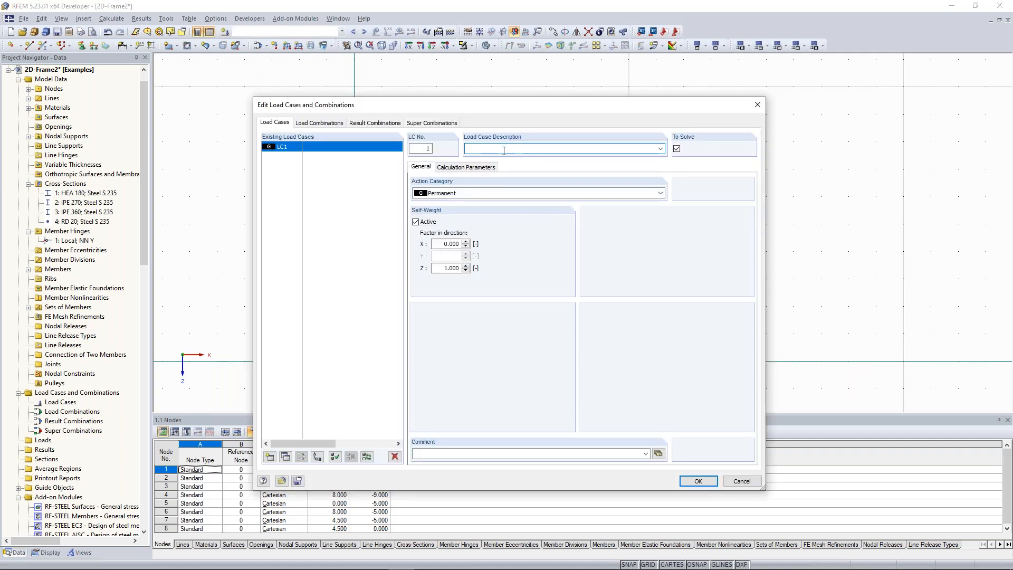
{"action": "left_click", "coordinate": [504, 151]}
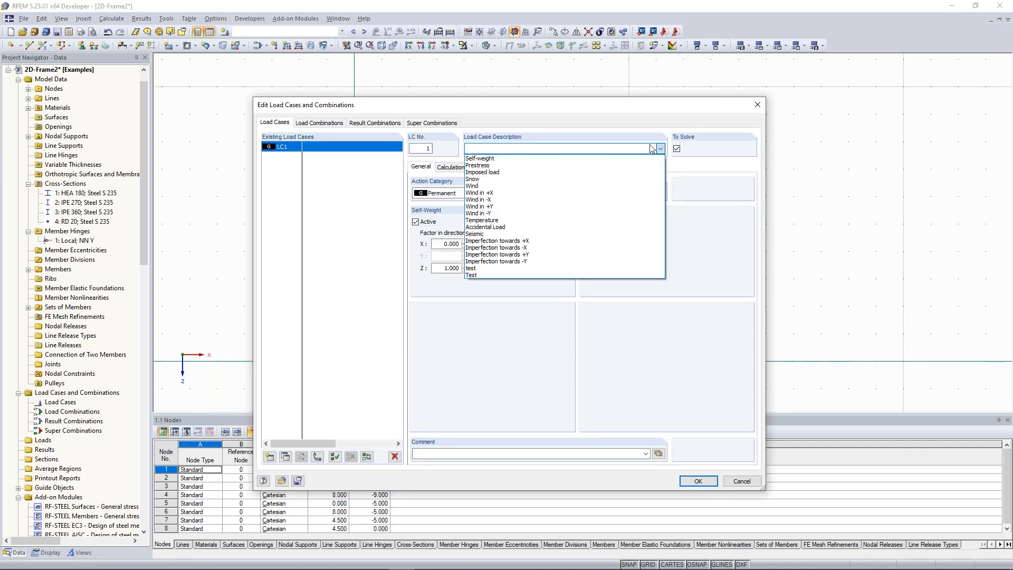
{"action": "left_click", "coordinate": [489, 158]}
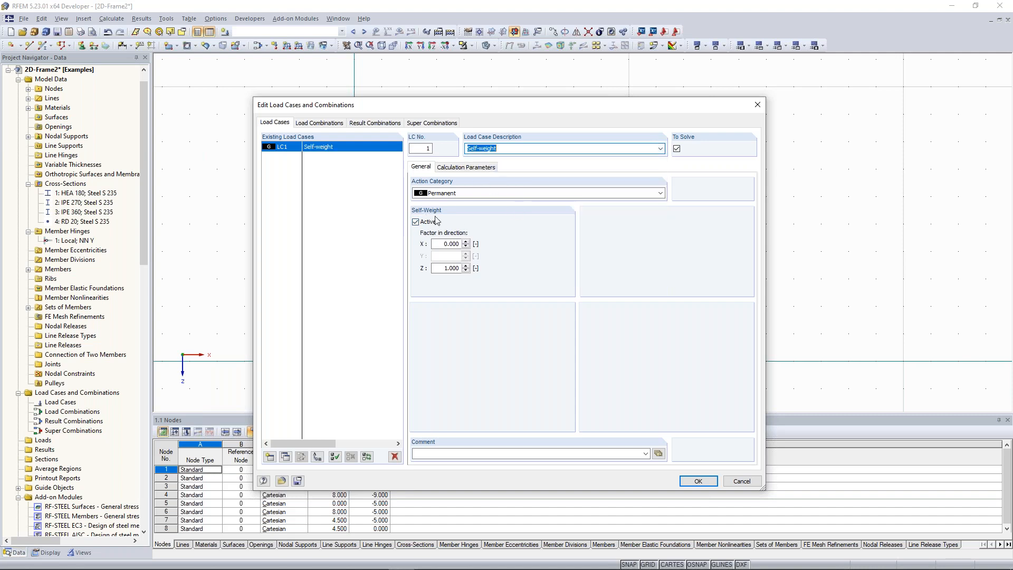
{"action": "left_click", "coordinate": [696, 481]}
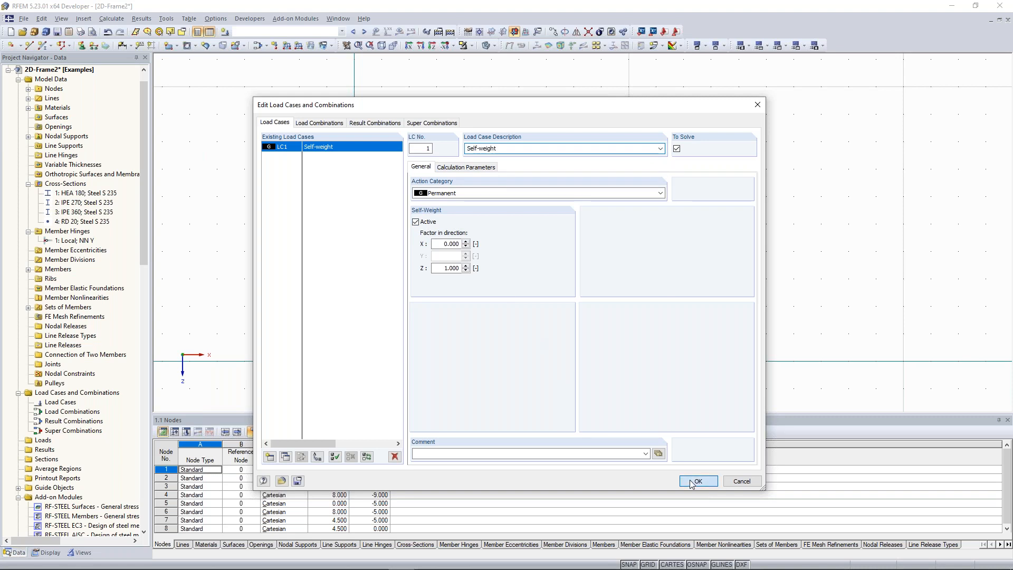
{"action": "middle_click_drag", "start_coordinate": [417, 203], "coordinate": [415, 204]}
{"action": "left_click_drag", "start_coordinate": [309, 73], "coordinate": [612, 132]}
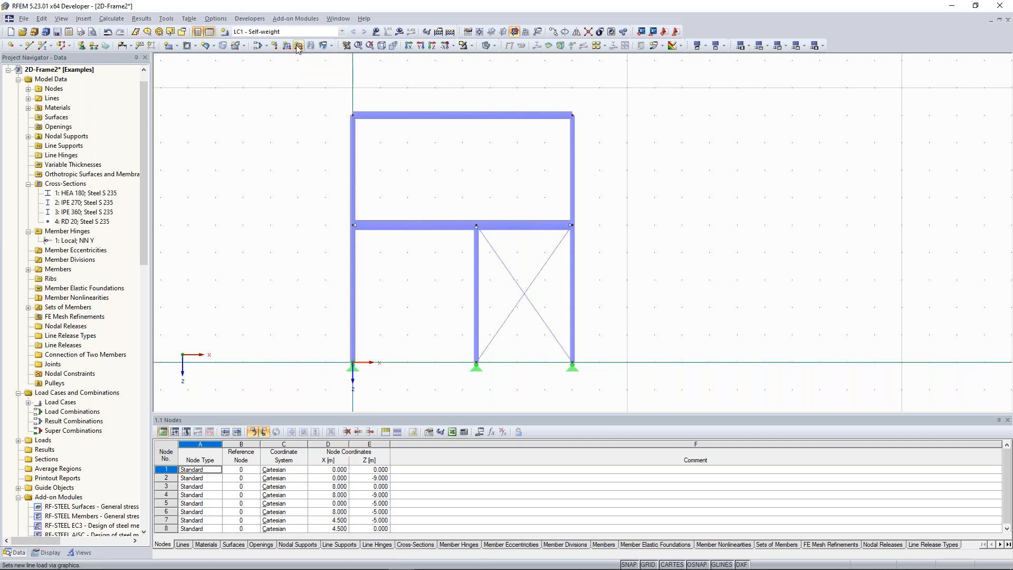
{"action": "left_click_drag", "start_coordinate": [322, 88], "coordinate": [604, 143]}
{"action": "left_click", "coordinate": [319, 195]}
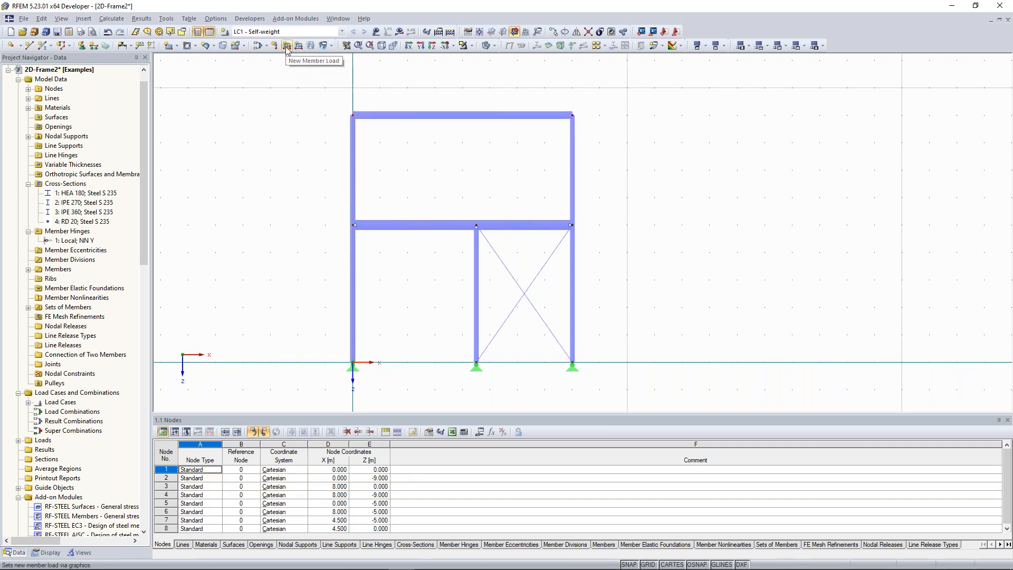
Apply a uniform member force of 12.767 kN/m in global projected direction ZP to the roof beam in LC1
{"action": "left_click", "coordinate": [286, 47]}
{"action": "left_click", "coordinate": [287, 46]}
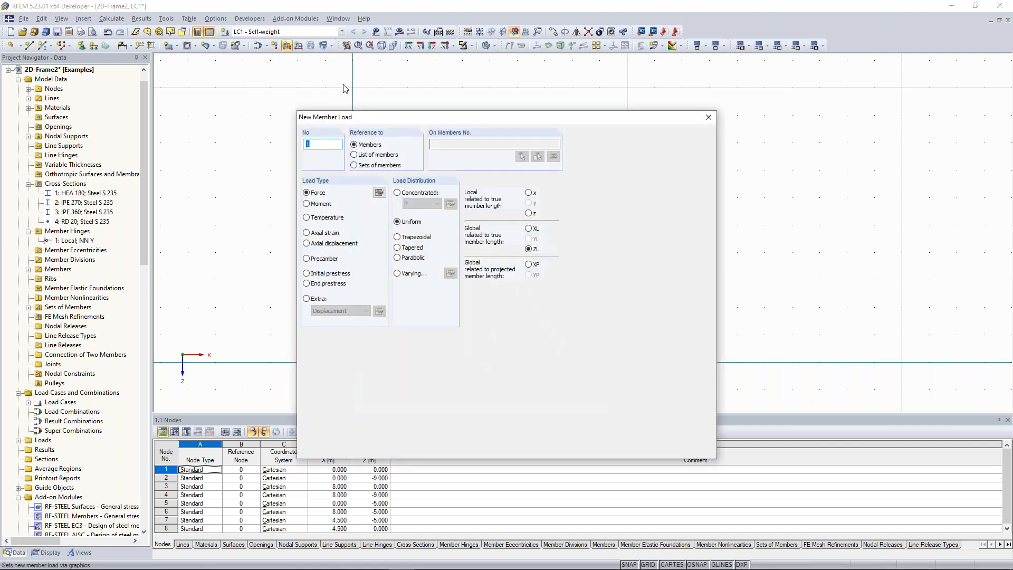
{"action": "left_click_drag", "start_coordinate": [389, 109], "coordinate": [725, 47]}
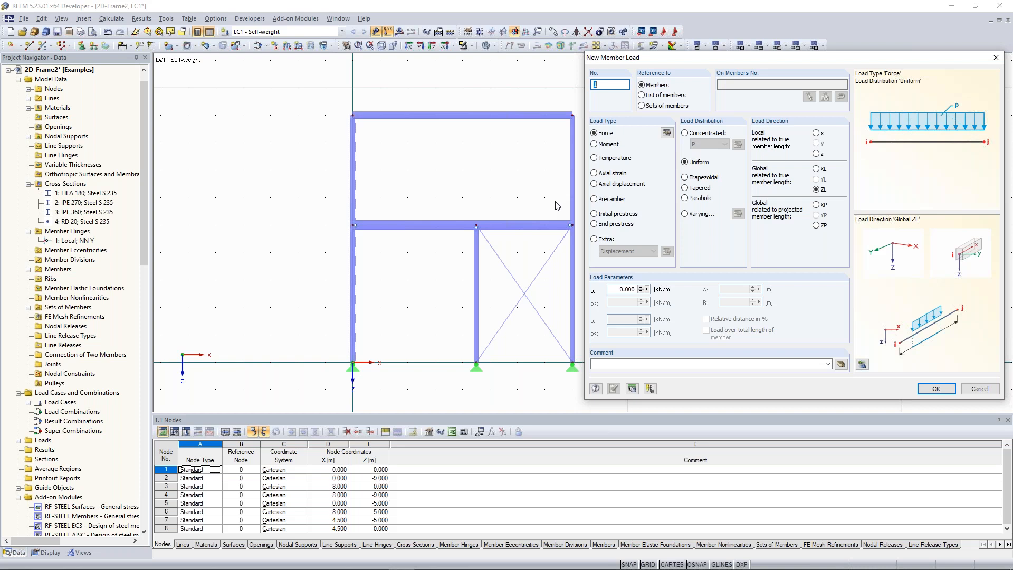
{"action": "left_click", "coordinate": [816, 225]}
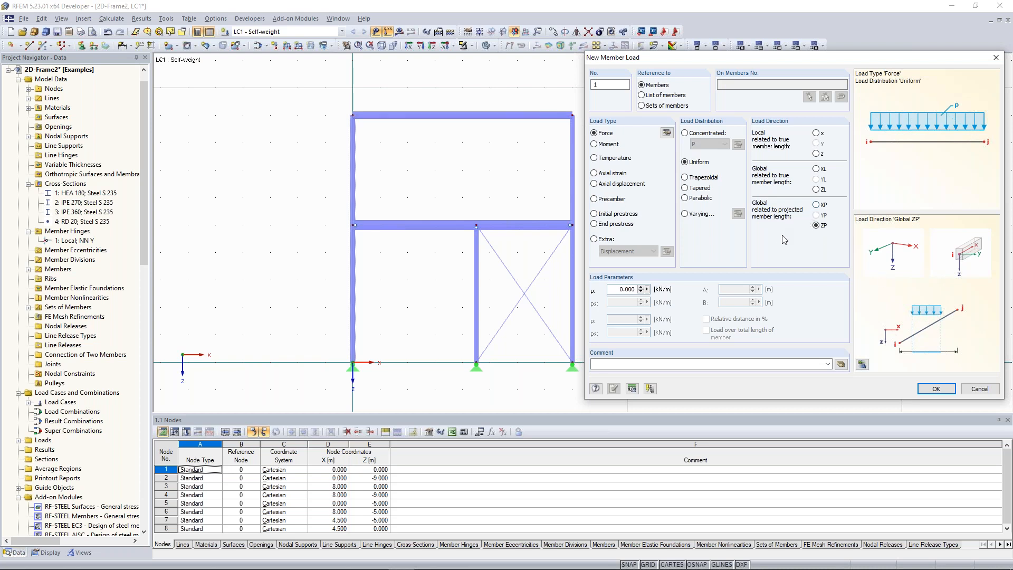
{"action": "left_click", "coordinate": [816, 190]}
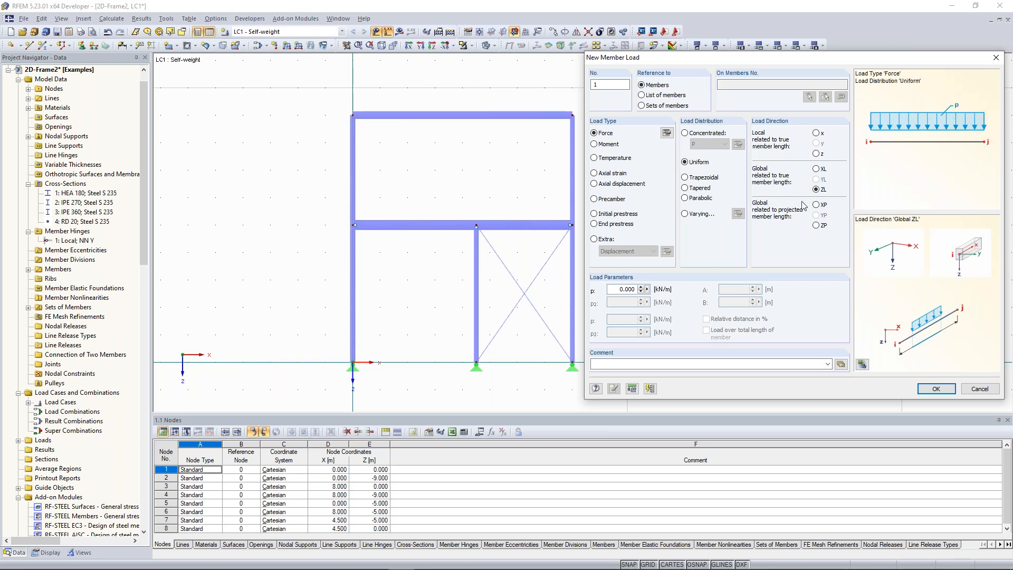
{"action": "left_click", "coordinate": [818, 226]}
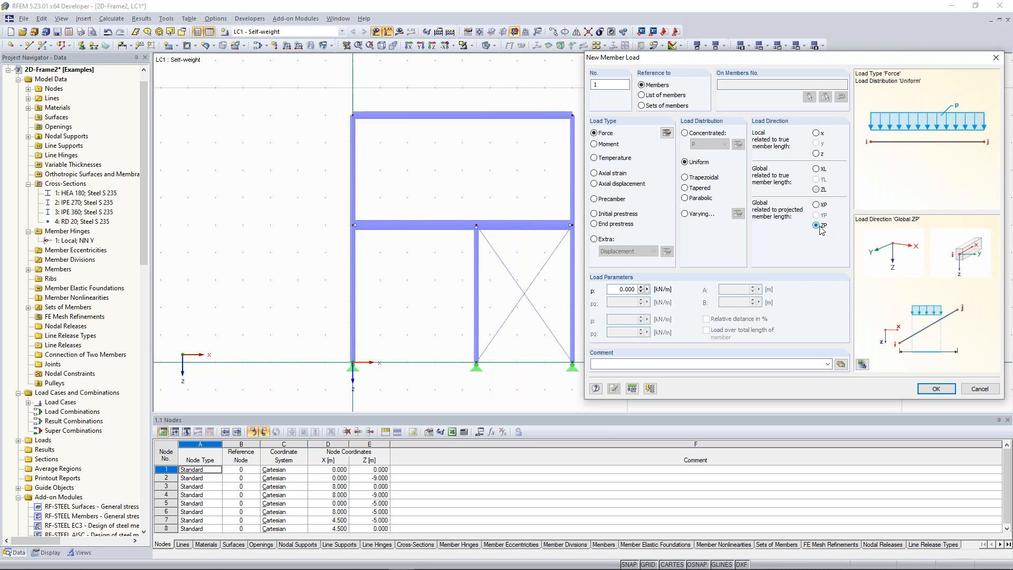
{"action": "double_click", "coordinate": [616, 288]}
{"action": "type", "text": "12,767"}
{"action": "left_click", "coordinate": [936, 389]}
{"action": "left_click", "coordinate": [477, 115]}
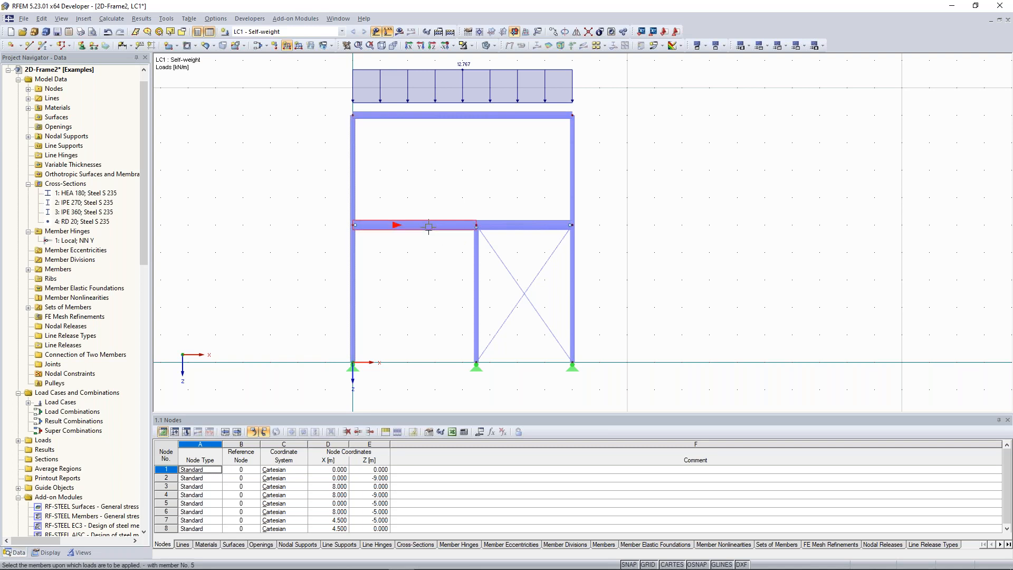
Apply the same 12.767 kN/m uniform load to both members of the intermediate floor beam
{"action": "middle_click_drag", "start_coordinate": [419, 204], "coordinate": [422, 198]}
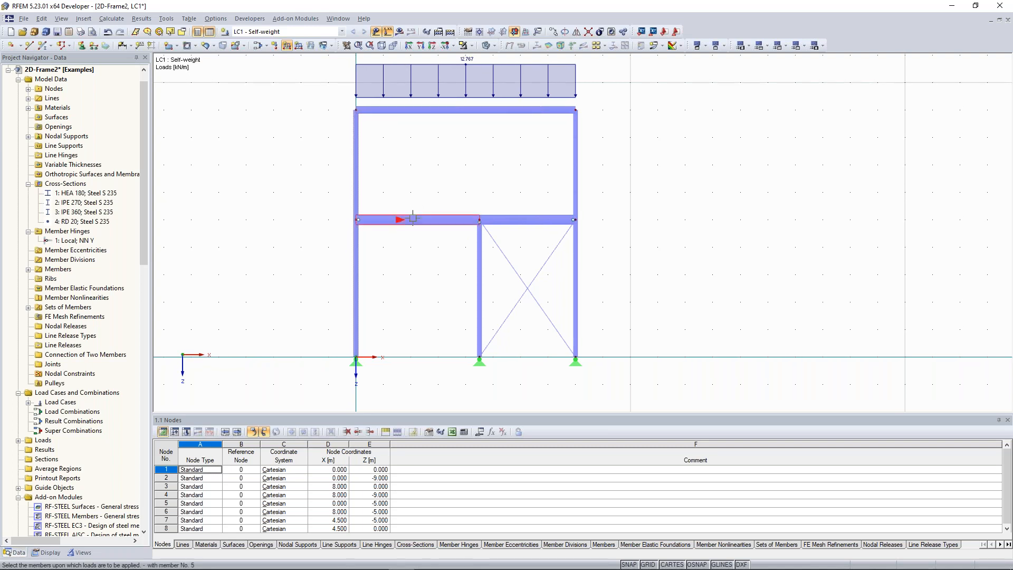
{"action": "left_click", "coordinate": [412, 218]}
{"action": "left_click", "coordinate": [515, 221]}
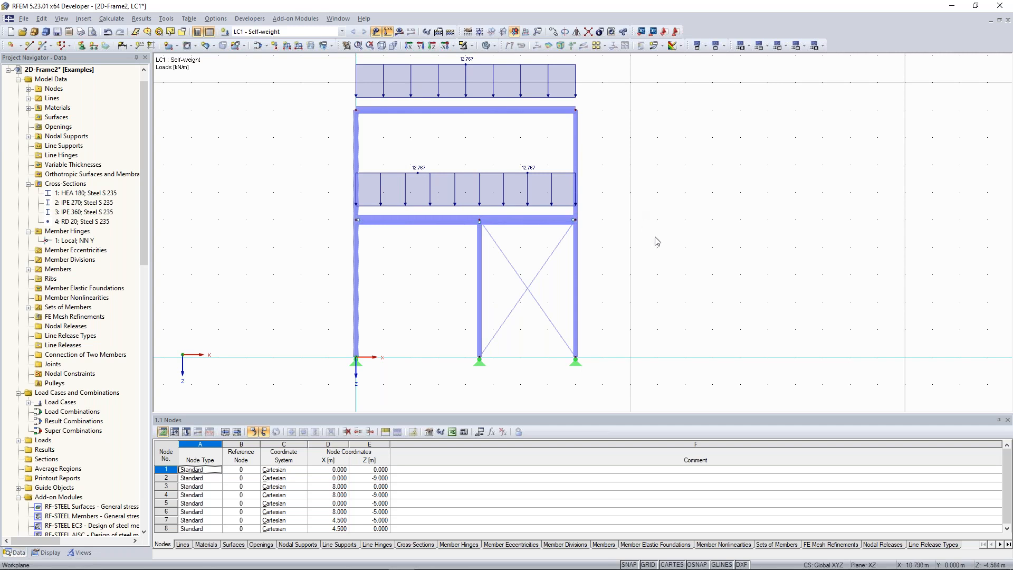
Set the uniform load on both members of the intermediate floor beam to 68.371 kN/m
{"action": "left_click_drag", "start_coordinate": [662, 251], "coordinate": [334, 161]}
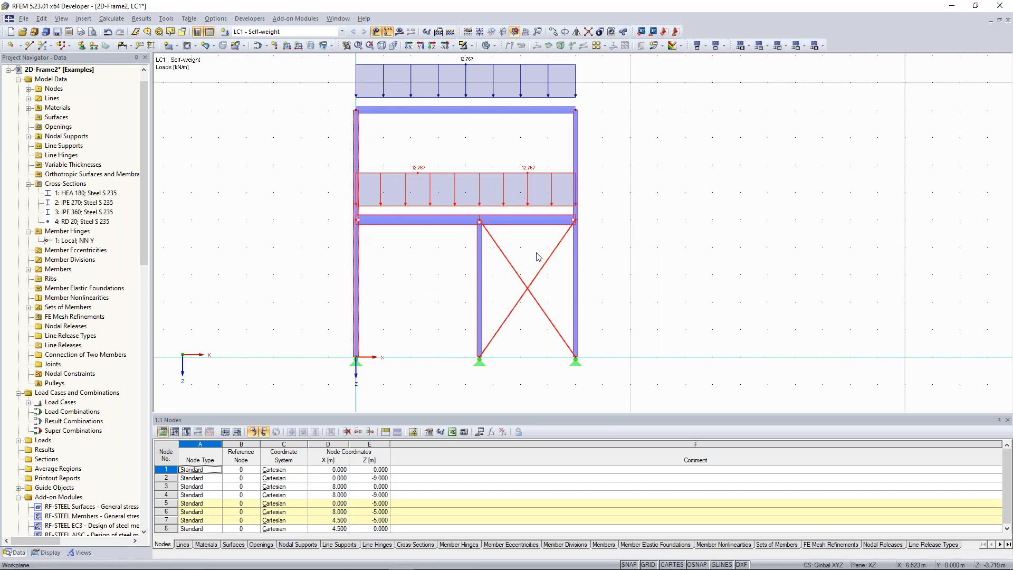
{"action": "right_click", "coordinate": [475, 178]}
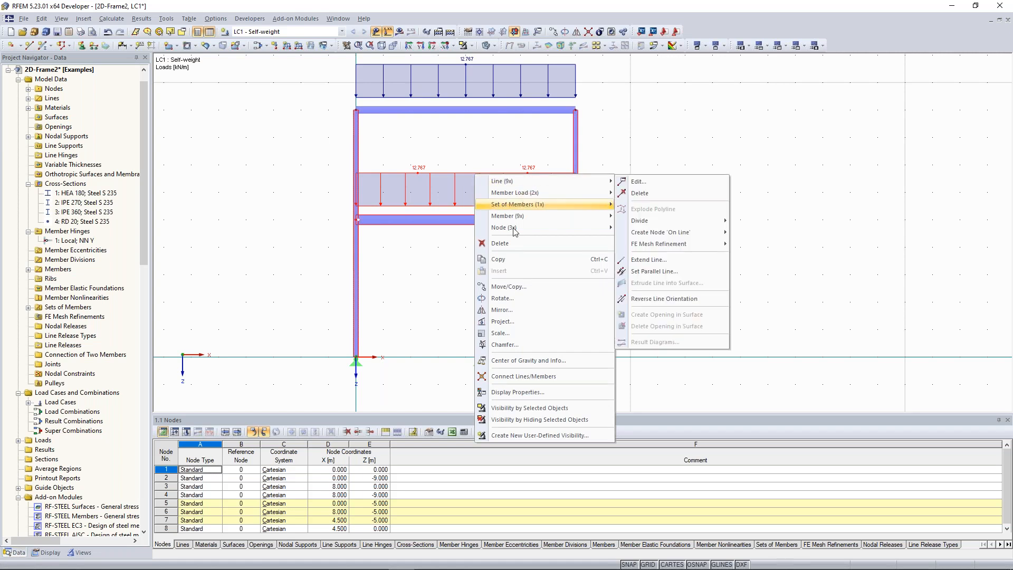
{"action": "mouse_move", "coordinate": [515, 230]}
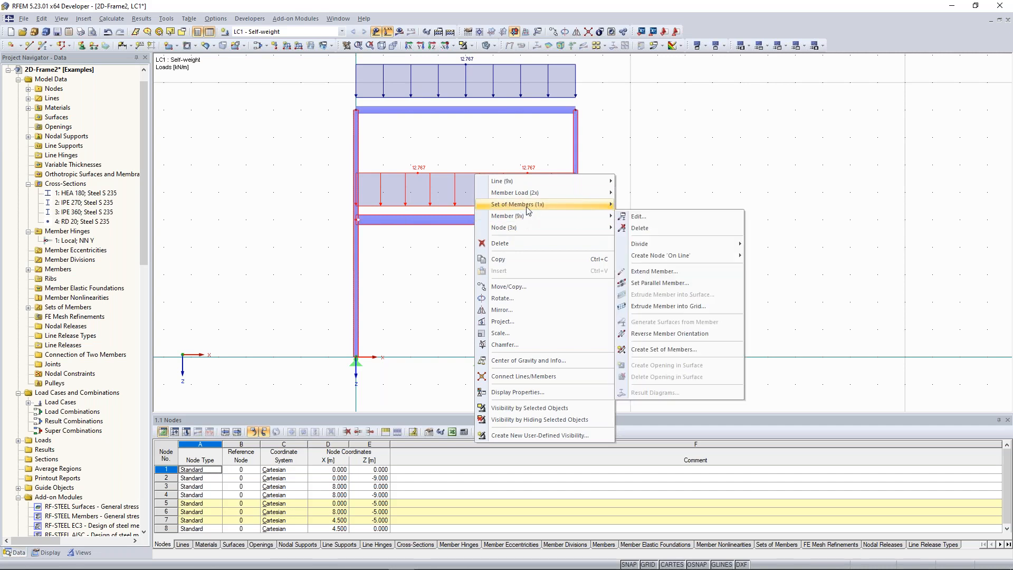
{"action": "mouse_move", "coordinate": [546, 182]}
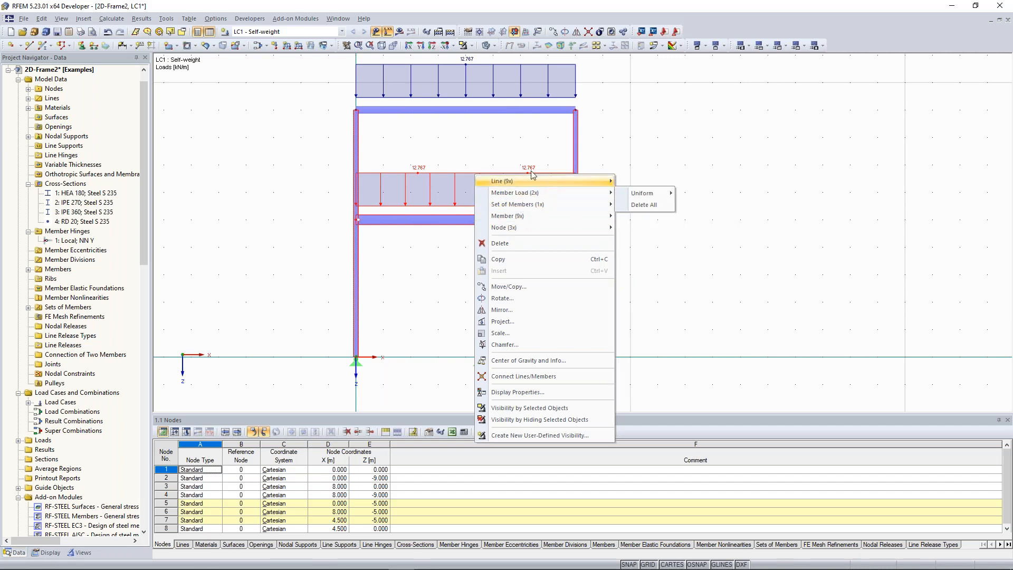
{"action": "mouse_move", "coordinate": [517, 196]}
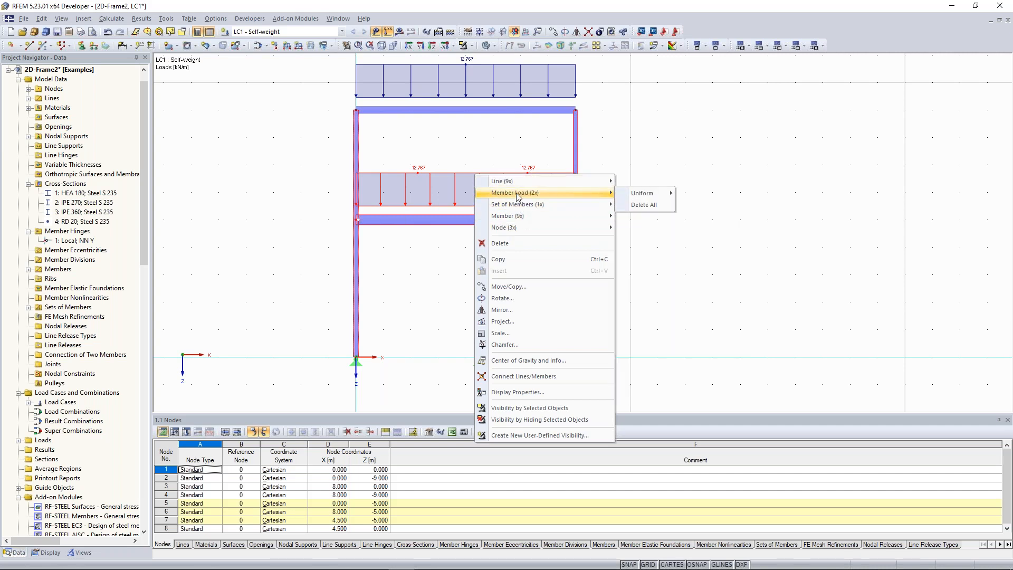
{"action": "mouse_move", "coordinate": [640, 195]}
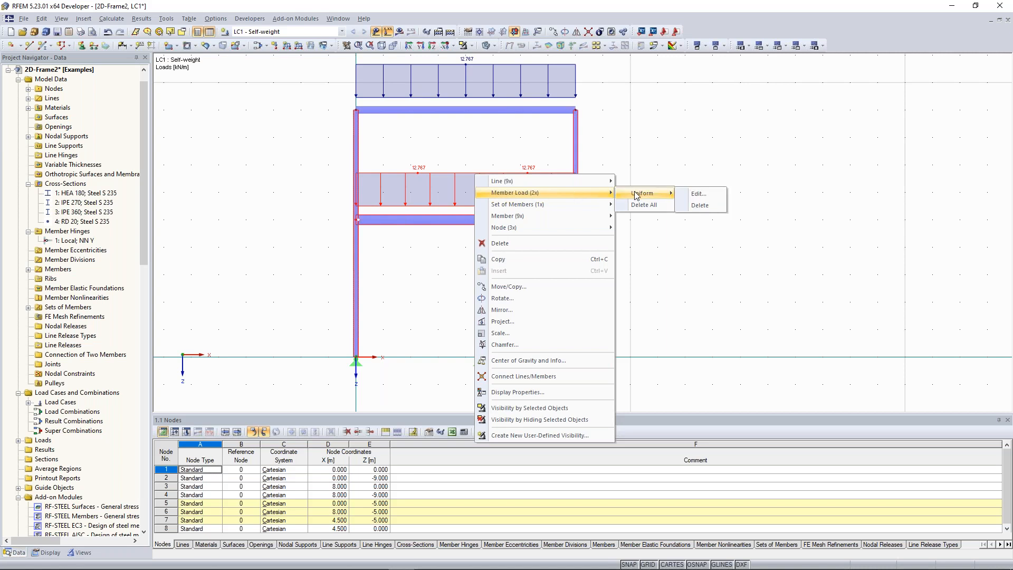
{"action": "left_click", "coordinate": [700, 199]}
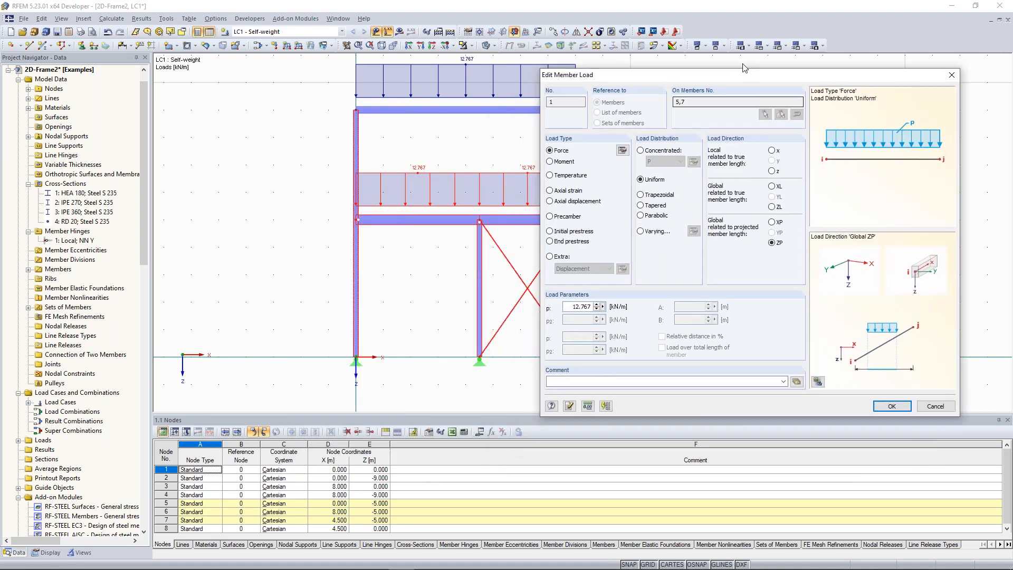
{"action": "left_click_drag", "start_coordinate": [580, 291], "coordinate": [620, 294]}
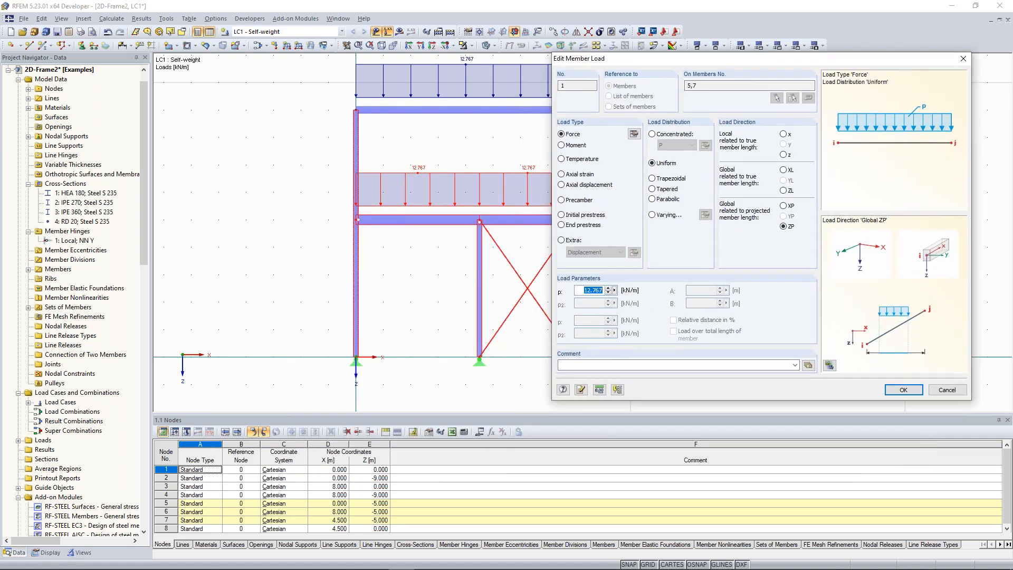
{"action": "type", "text": "68,371"}
{"action": "left_click", "coordinate": [902, 392]}
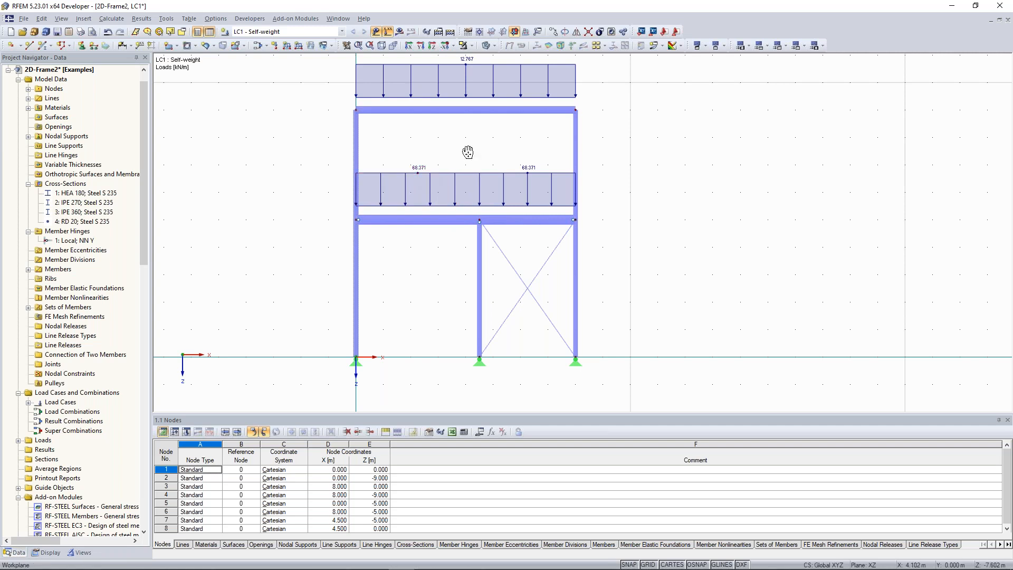
Apply a nodal force PZ of 40 kN at nodes 2 and 4, the two ends of the roof beam
{"action": "middle_click_drag", "start_coordinate": [468, 152], "coordinate": [468, 154]}
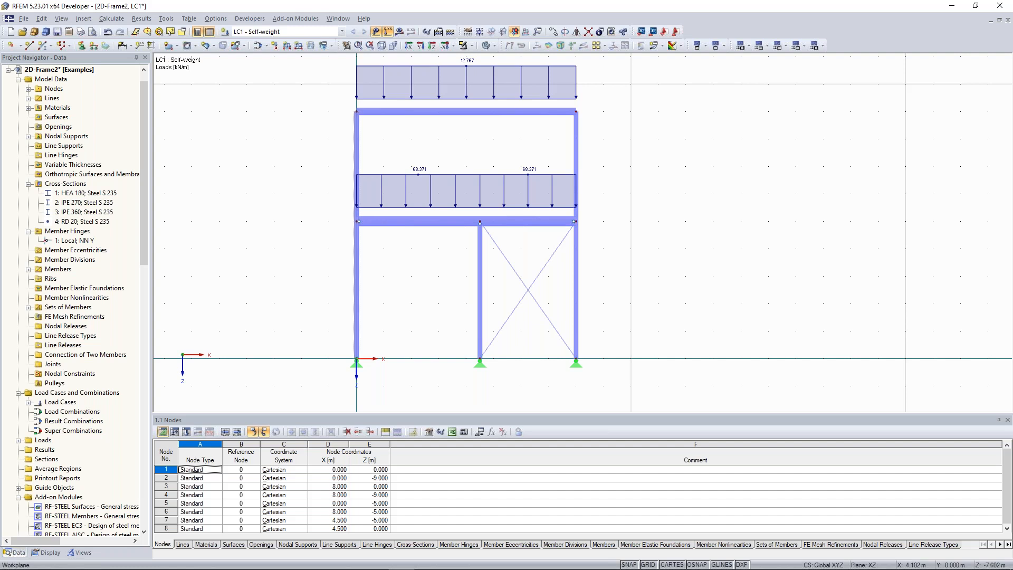
{"action": "middle_click_drag", "start_coordinate": [321, 143], "coordinate": [330, 160]}
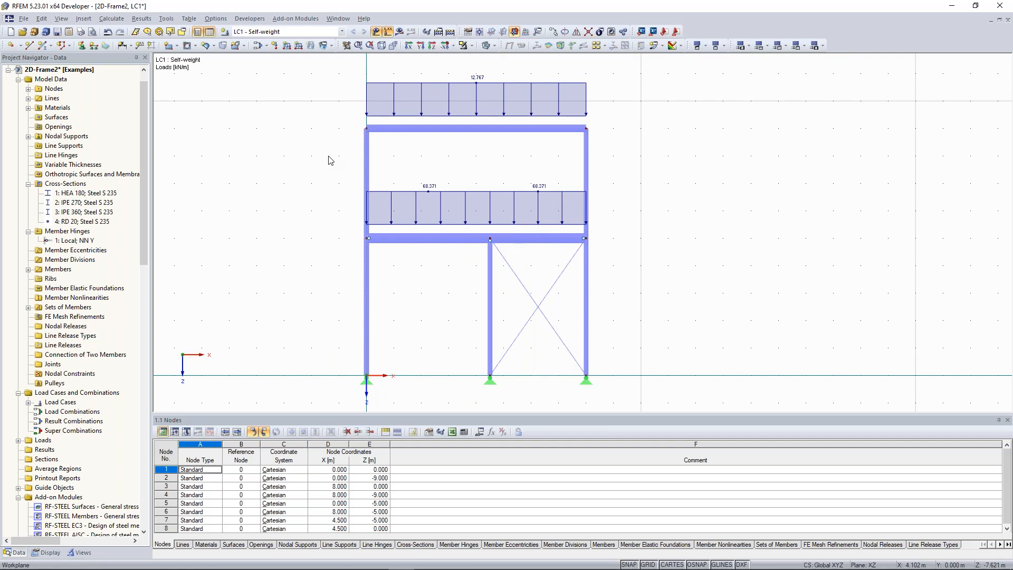
{"action": "middle_click_drag", "start_coordinate": [328, 157], "coordinate": [328, 186]}
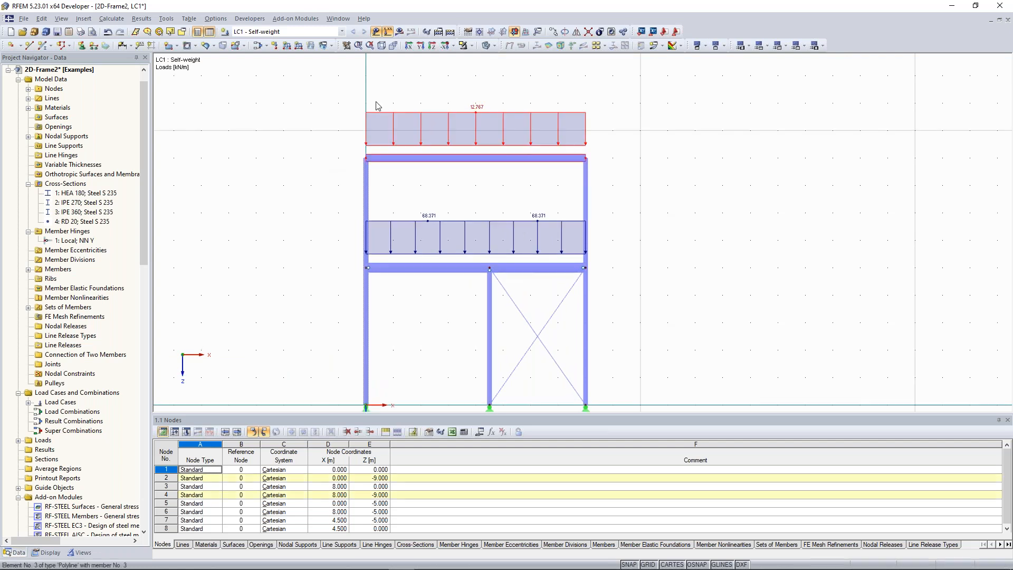
{"action": "left_click", "coordinate": [275, 46]}
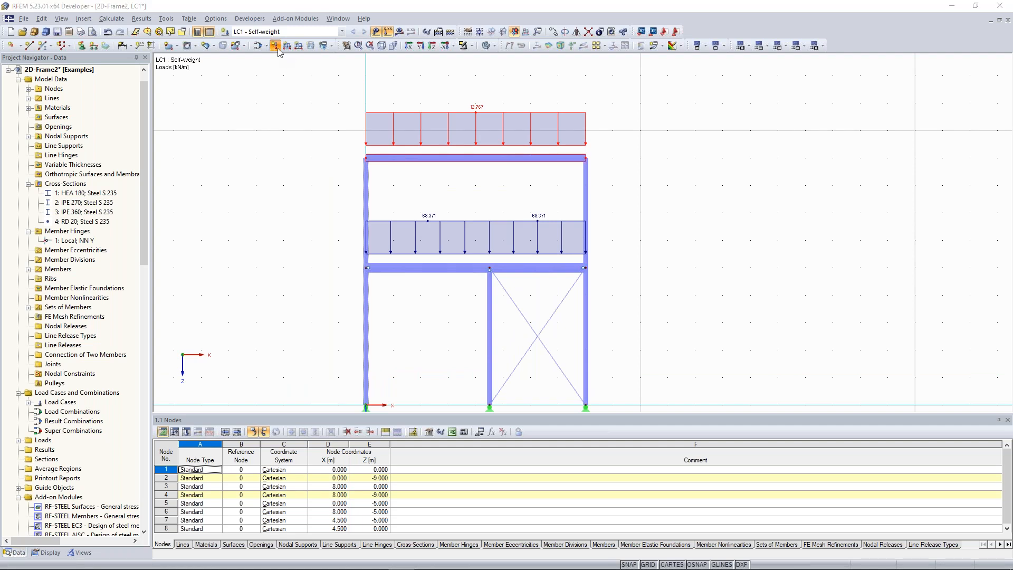
{"action": "left_click_drag", "start_coordinate": [459, 106], "coordinate": [763, 61]}
{"action": "left_click", "coordinate": [663, 94]}
{"action": "double_click", "coordinate": [664, 94]}
{"action": "left_click", "coordinate": [676, 97]}
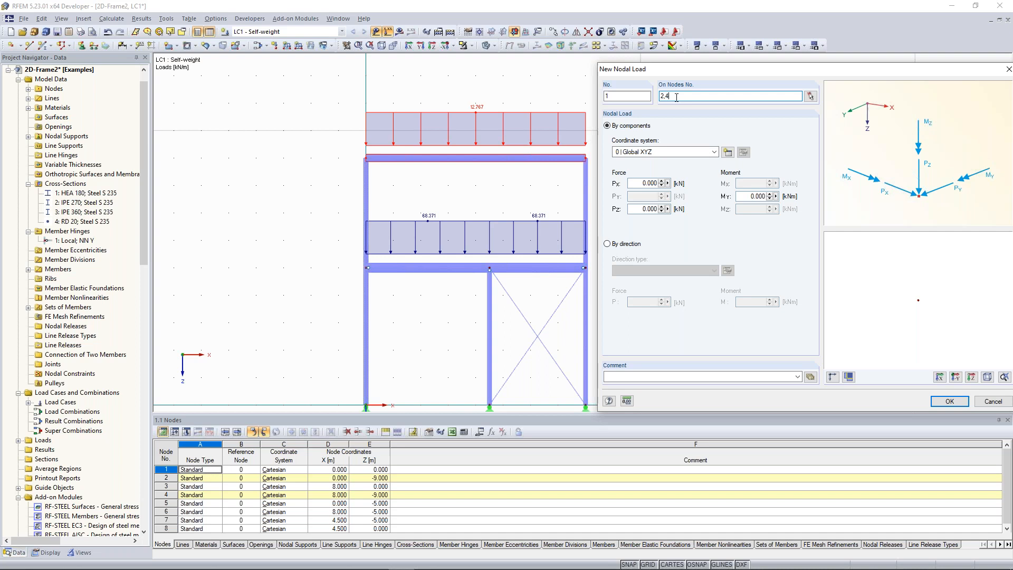
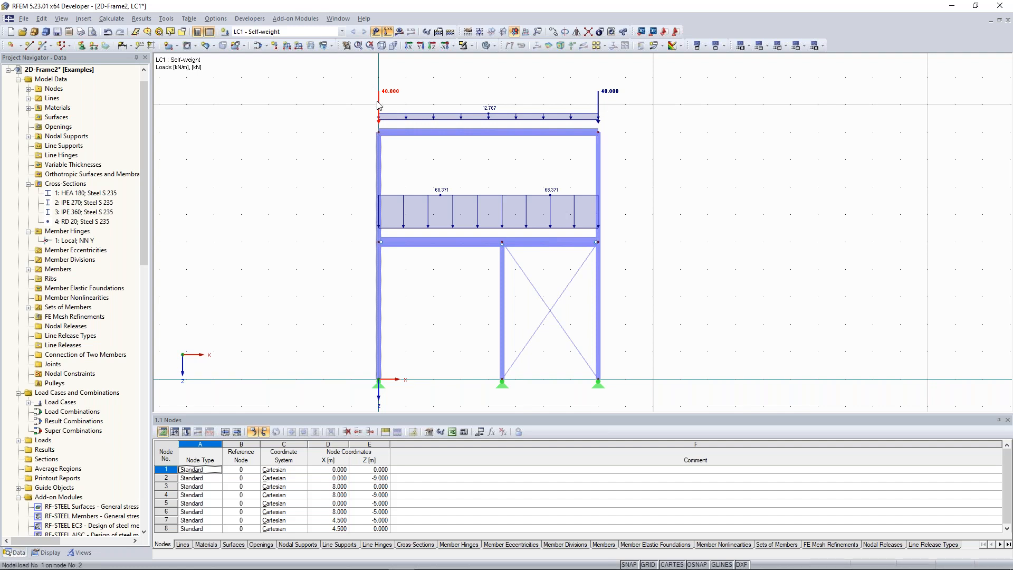
Copy the 40 kN nodal load to the three column nodes along the intermediate floor beam
{"action": "left_click_drag", "start_coordinate": [377, 102], "coordinate": [379, 242], "text": "ctrl"}
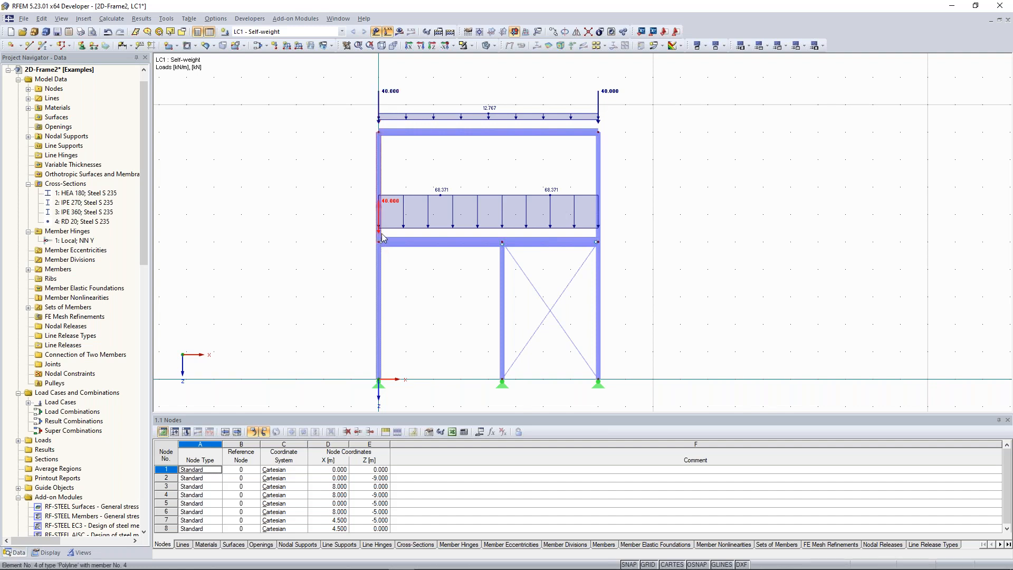
{"action": "left_click_drag", "start_coordinate": [391, 203], "coordinate": [598, 241], "text": "ctrl"}
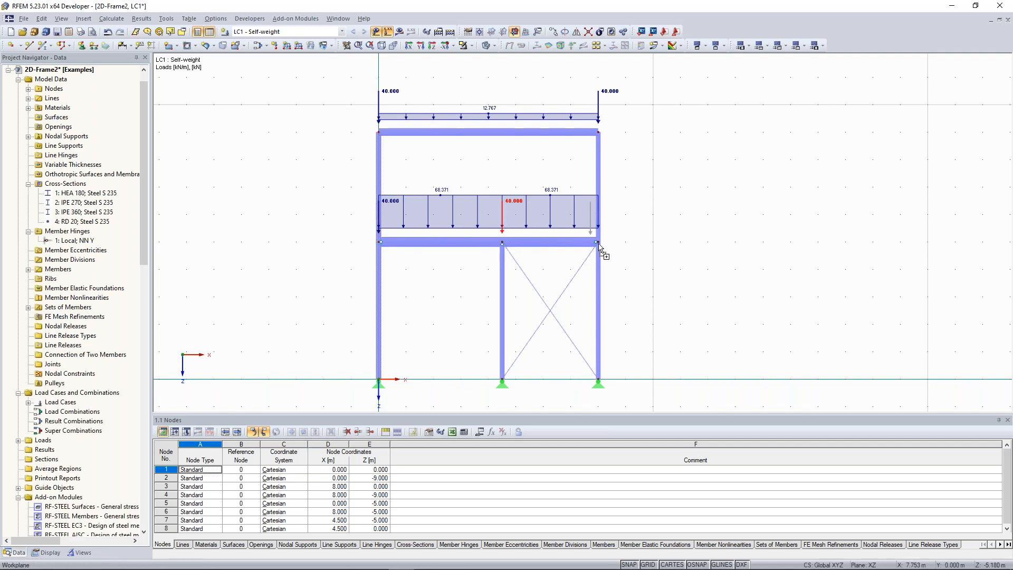
{"action": "left_click", "coordinate": [680, 227]}
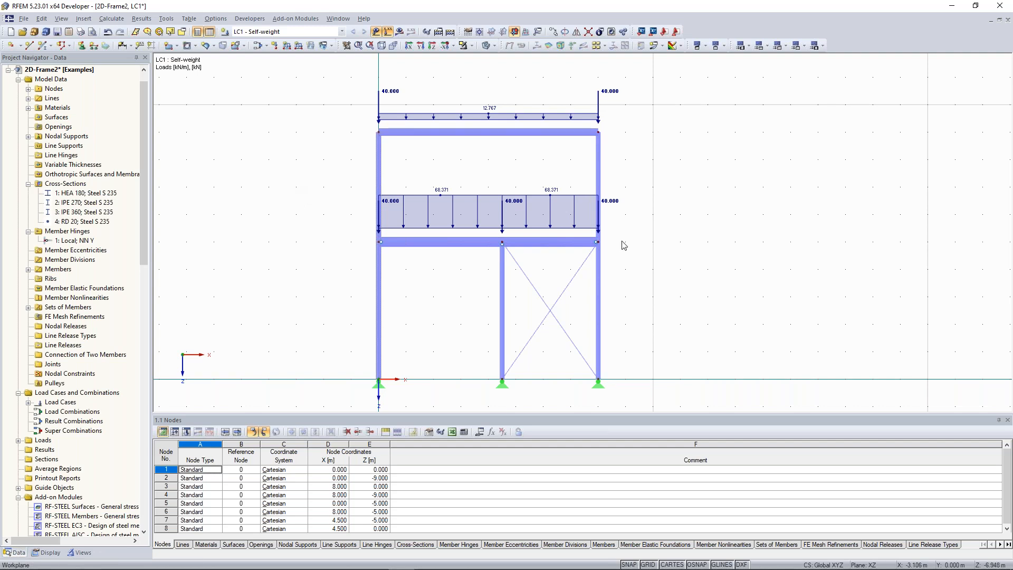
Set the nodal force PZ at the three floor beam nodes to 2.4 kN
{"action": "middle_click_drag", "start_coordinate": [649, 236], "coordinate": [640, 232]}
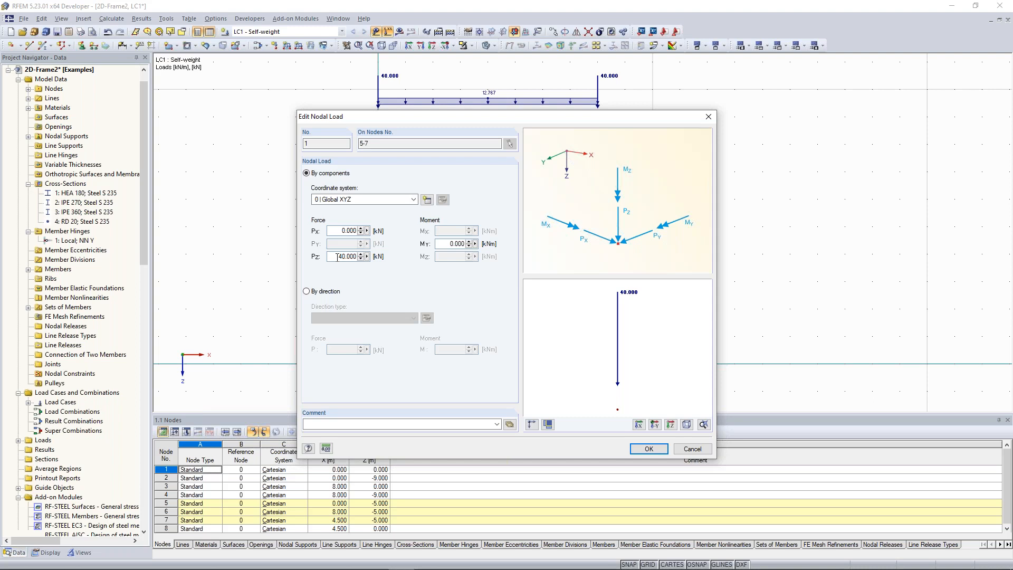
{"action": "left_click_drag", "start_coordinate": [336, 256], "coordinate": [366, 259]}
{"action": "type", "text": "2.4"}
{"action": "left_click", "coordinate": [648, 449]}
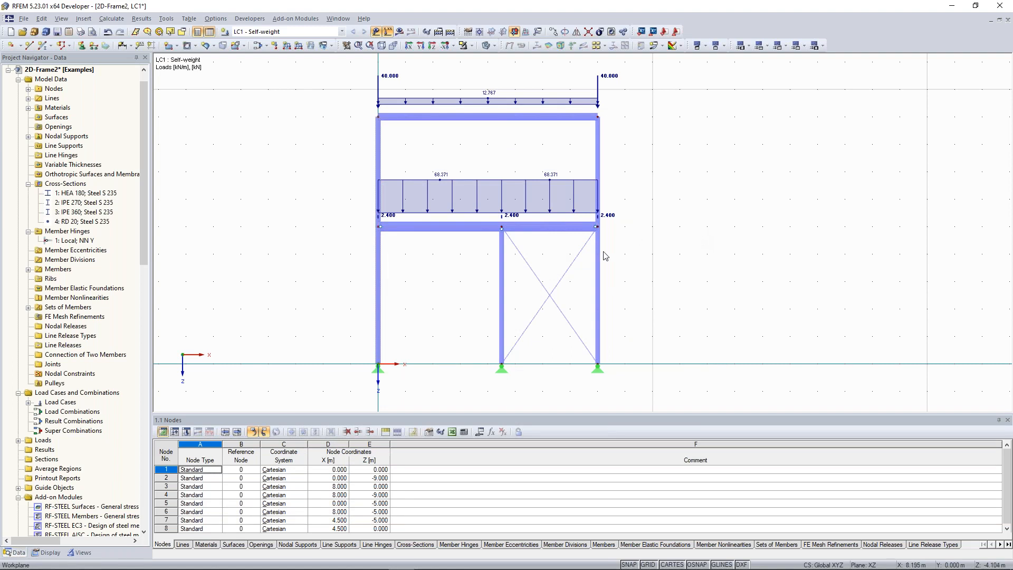
{"action": "middle_click_drag", "start_coordinate": [628, 220], "coordinate": [635, 211]}
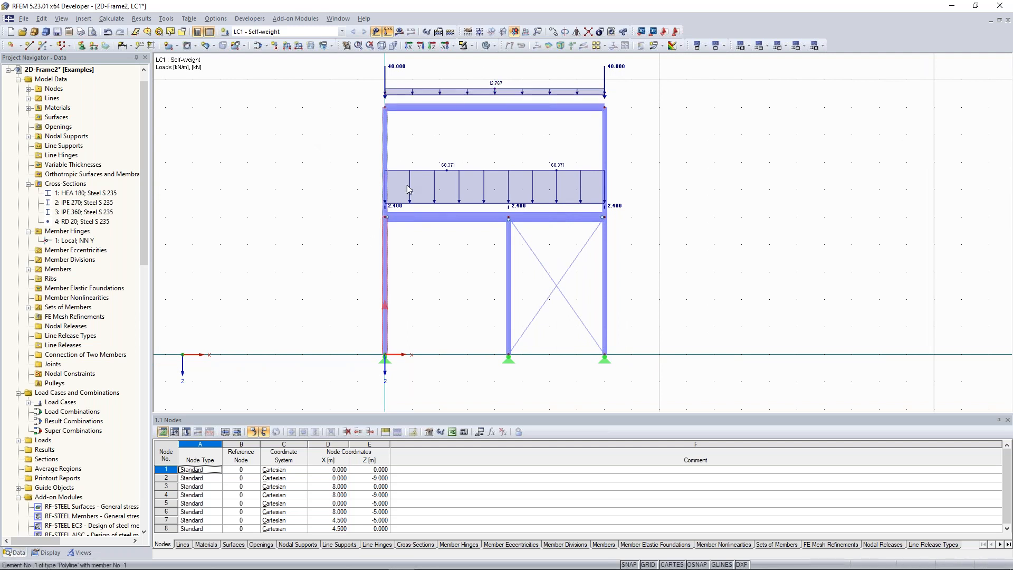
{"action": "middle_click_drag", "start_coordinate": [323, 158], "coordinate": [298, 171]}
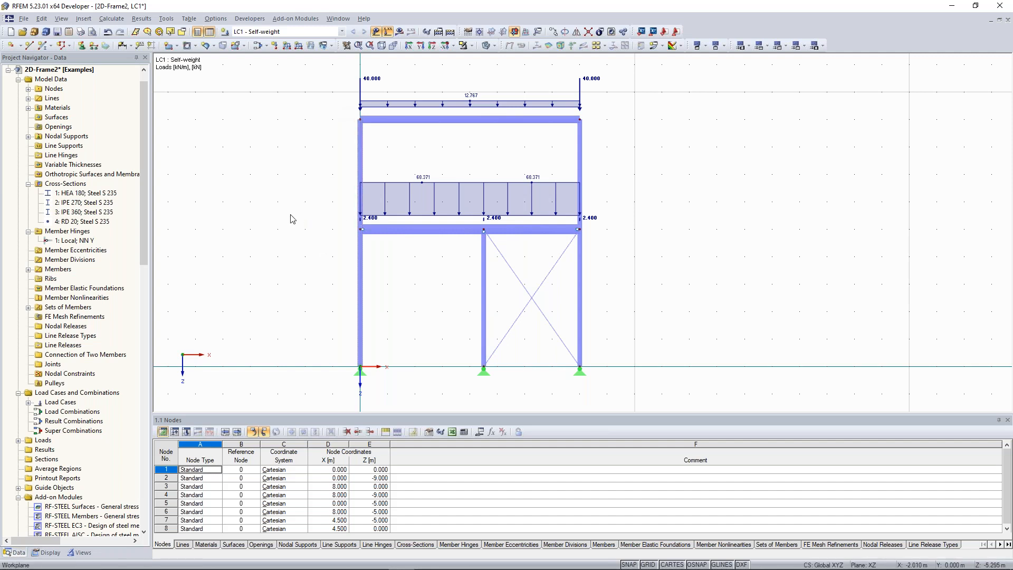
{"action": "left_click", "coordinate": [371, 185]}
{"action": "middle_click_drag", "start_coordinate": [297, 261], "coordinate": [282, 280]}
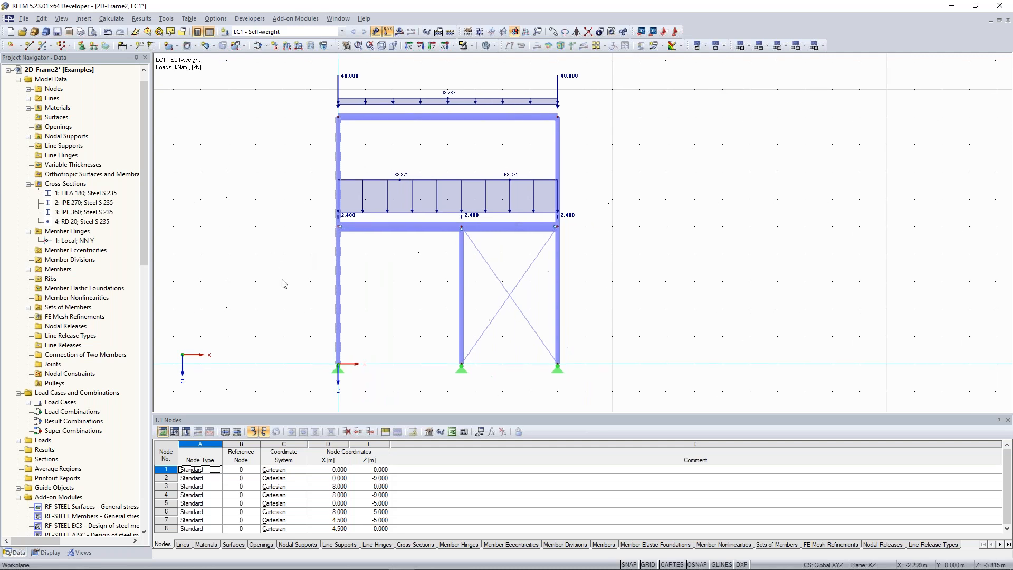
Apply a uniform member load of 2.7 kN/m in global projected direction XP to the lower and upper members of the right outer column
{"action": "left_click", "coordinate": [287, 48]}
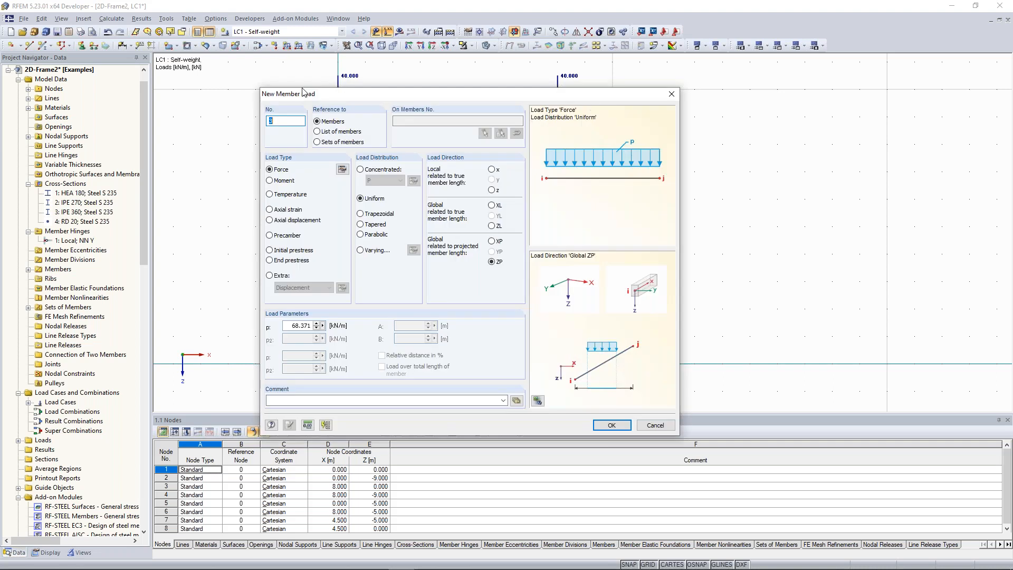
{"action": "left_click_drag", "start_coordinate": [303, 94], "coordinate": [116, 68]}
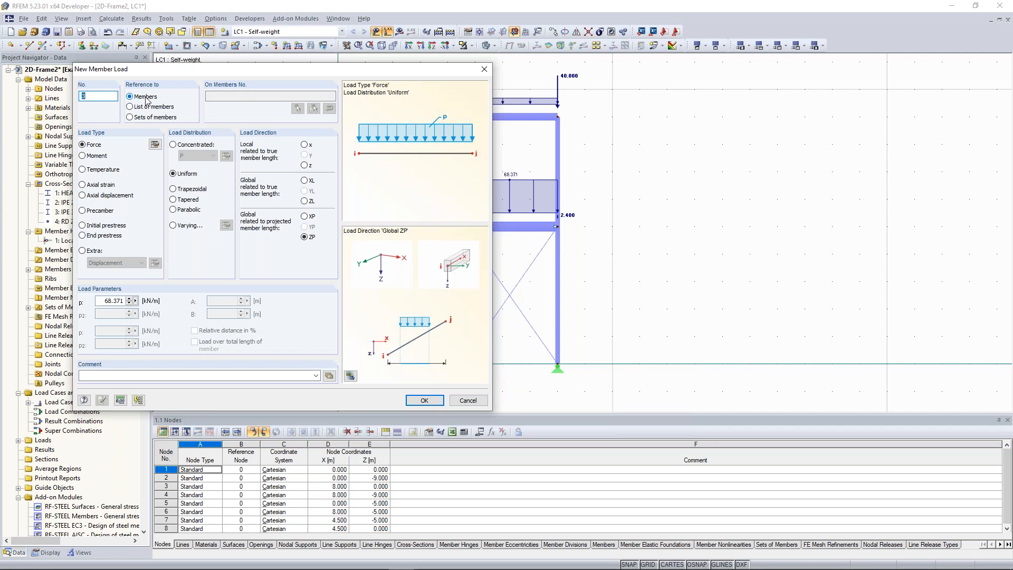
{"action": "double_click", "coordinate": [108, 300]}
{"action": "type", "text": "2,7"}
{"action": "left_click", "coordinate": [305, 216]}
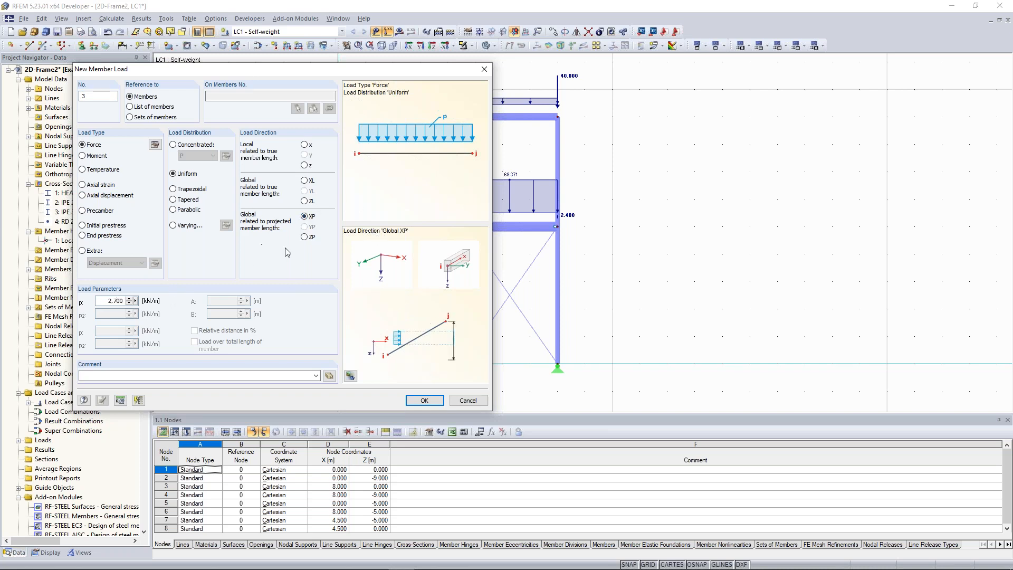
{"action": "left_click", "coordinate": [425, 400]}
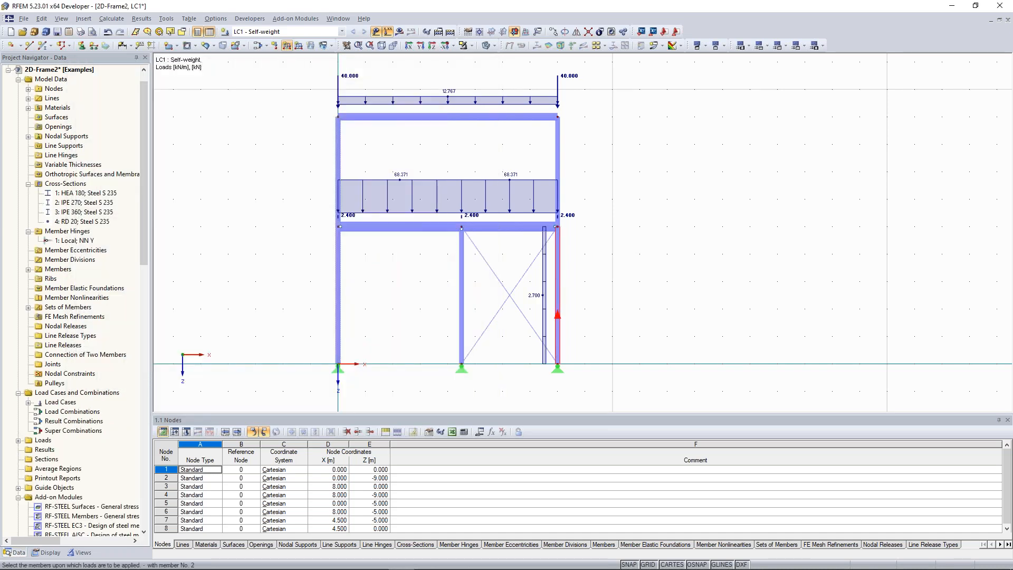
{"action": "left_click", "coordinate": [559, 150]}
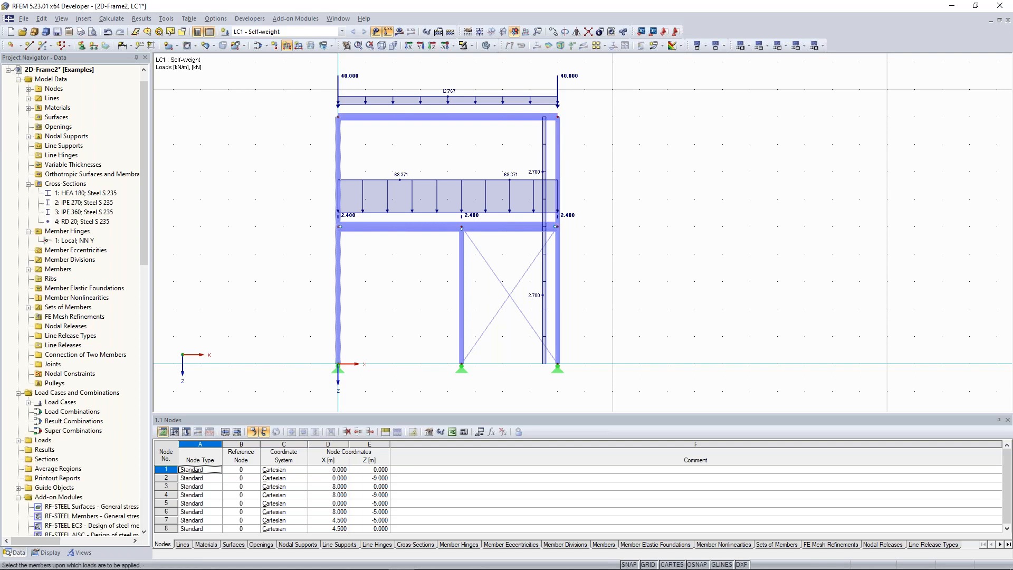
{"action": "middle_click_drag", "start_coordinate": [592, 176], "coordinate": [588, 182]}
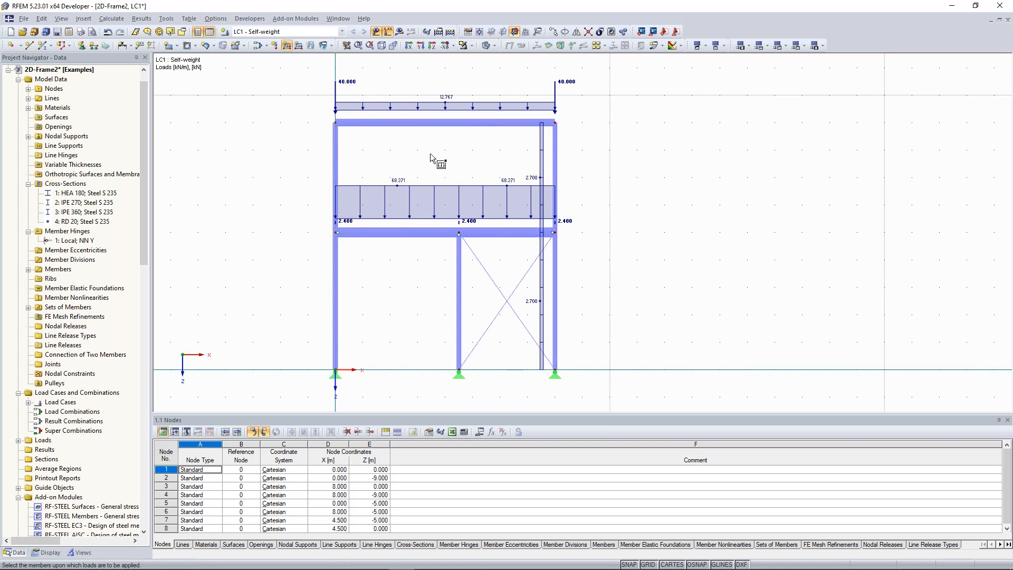
{"action": "key", "text": "Escape"}
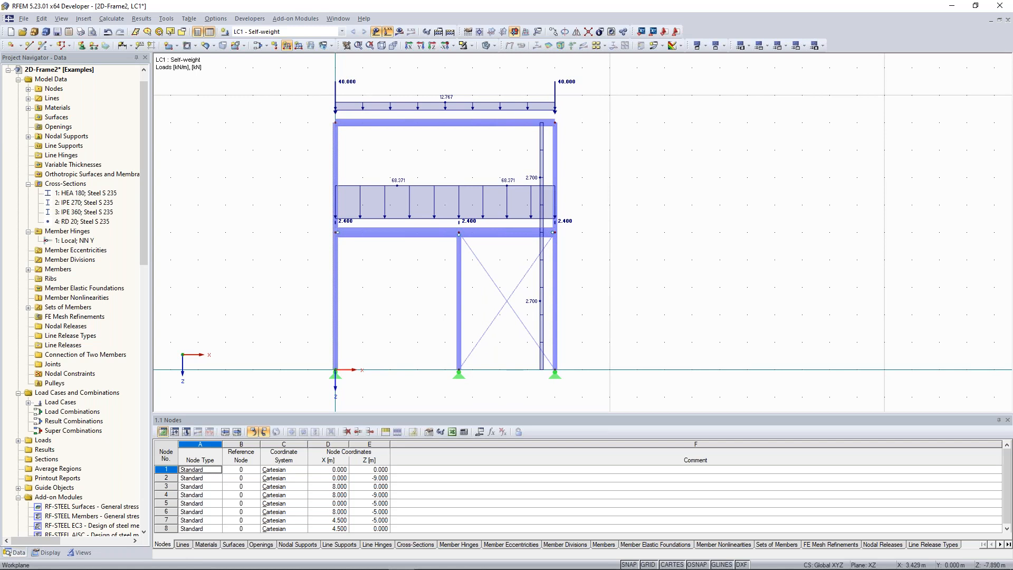
Apply a uniform load of 4.32 kN/m in direction XP to the set of members forming the left outer column
{"action": "left_click", "coordinate": [286, 45]}
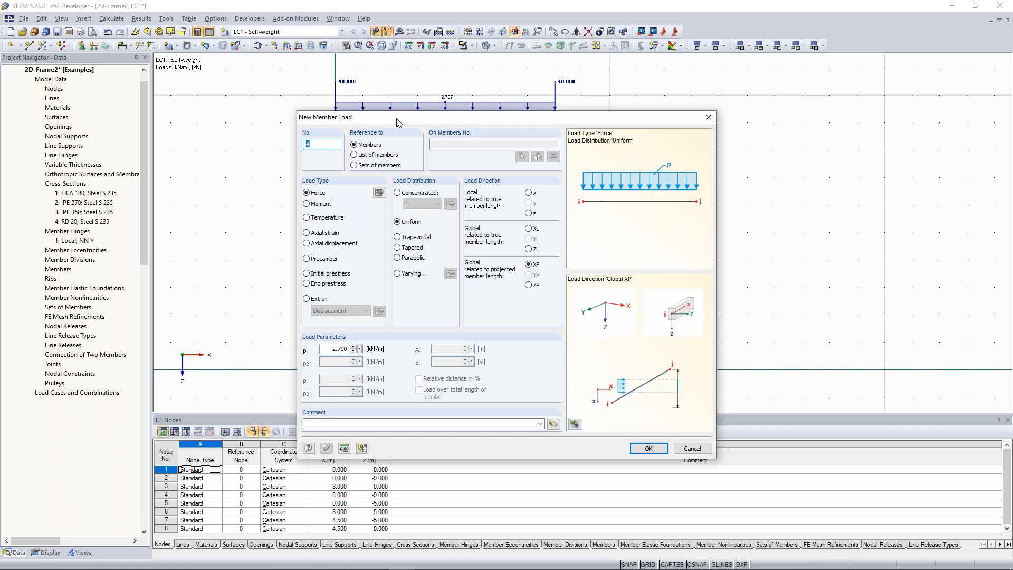
{"action": "left_click", "coordinate": [357, 167]}
{"action": "left_click_drag", "start_coordinate": [332, 349], "coordinate": [387, 349]}
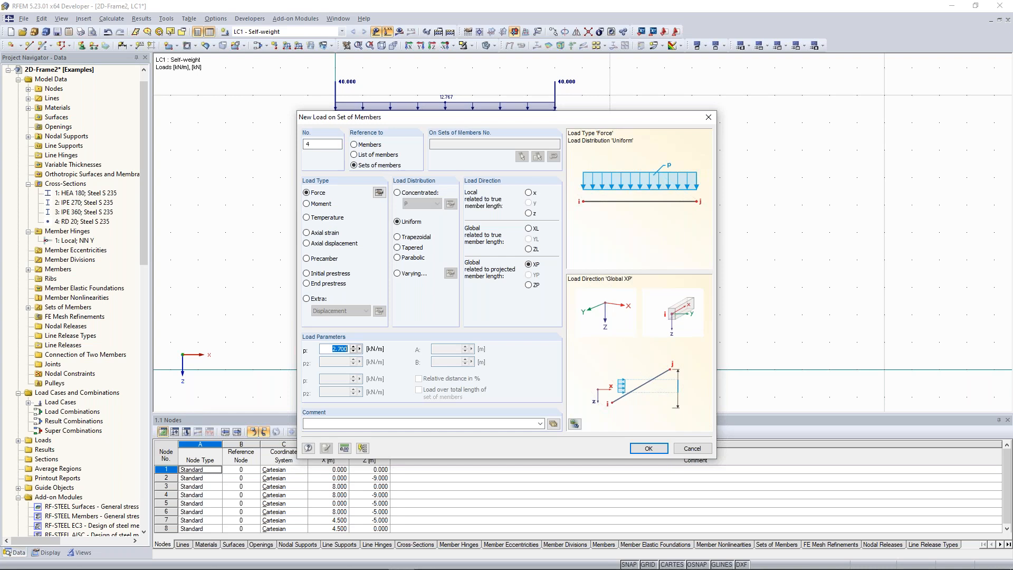
{"action": "type", "text": "4,32"}
{"action": "left_click", "coordinate": [648, 447]}
{"action": "left_click", "coordinate": [335, 282]}
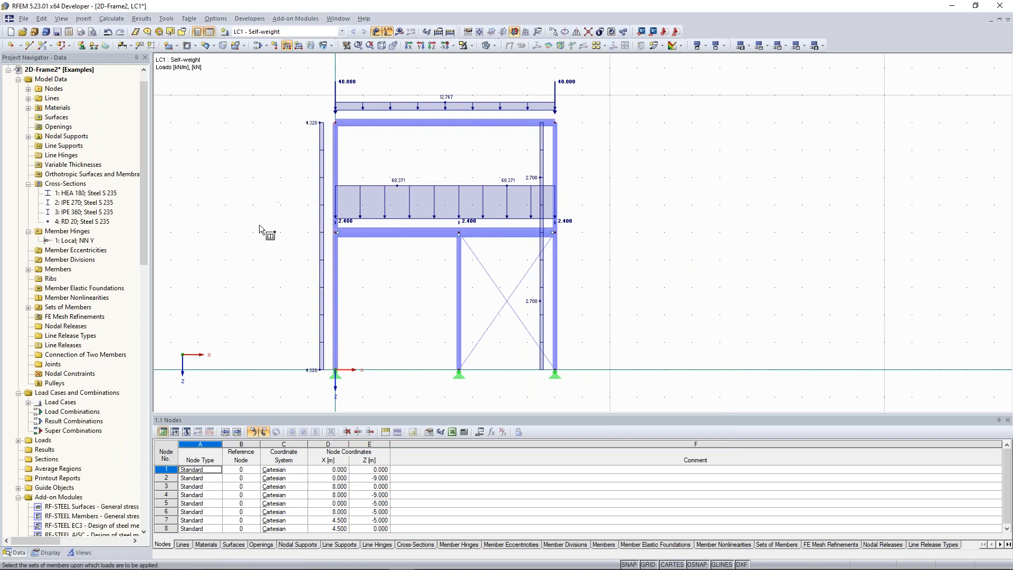
{"action": "key", "text": "Escape"}
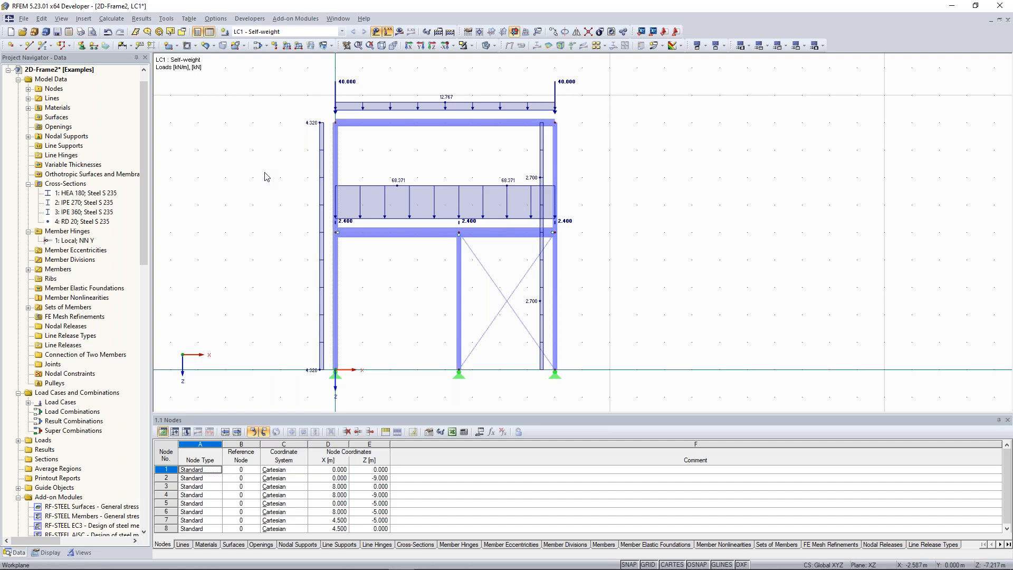
{"action": "middle_click_drag", "start_coordinate": [267, 177], "coordinate": [297, 164]}
{"action": "scroll", "coordinate": [327, 236], "scroll_direction": "down", "scroll_amount": 1}
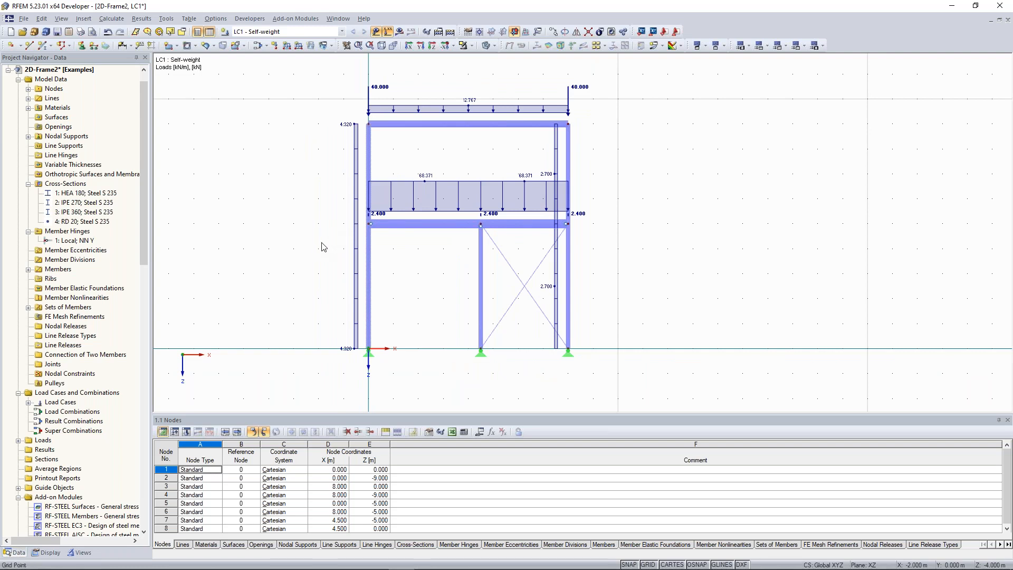
Calculate load case LC1 - Self-weight and show the frame's global deformations
{"action": "middle_click_drag", "start_coordinate": [323, 247], "coordinate": [329, 250]}
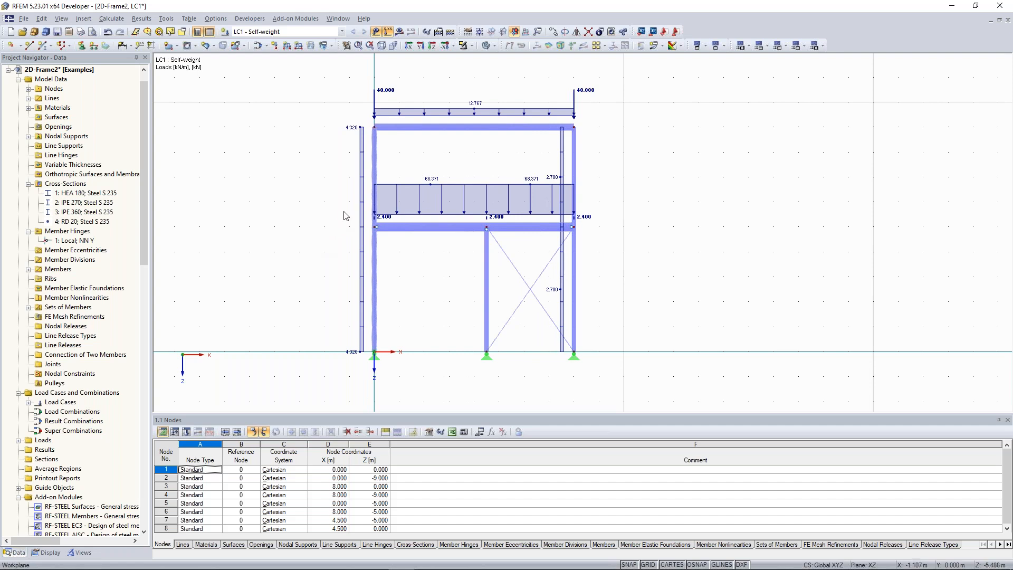
{"action": "middle_click_drag", "start_coordinate": [286, 192], "coordinate": [279, 191]}
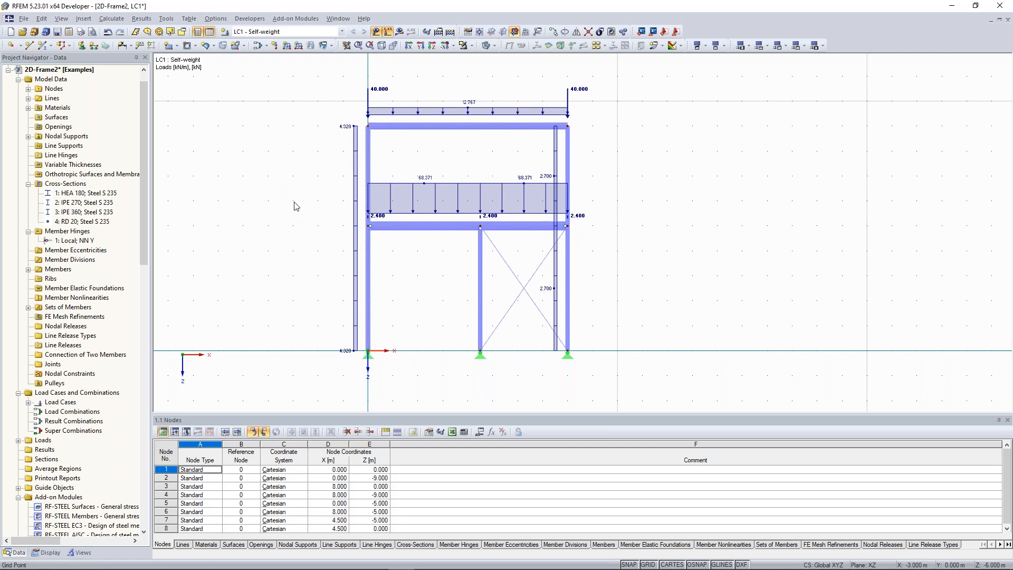
{"action": "scroll", "coordinate": [458, 176], "scroll_direction": "up", "scroll_amount": 1}
{"action": "scroll", "coordinate": [459, 176], "scroll_direction": "down", "scroll_amount": 1}
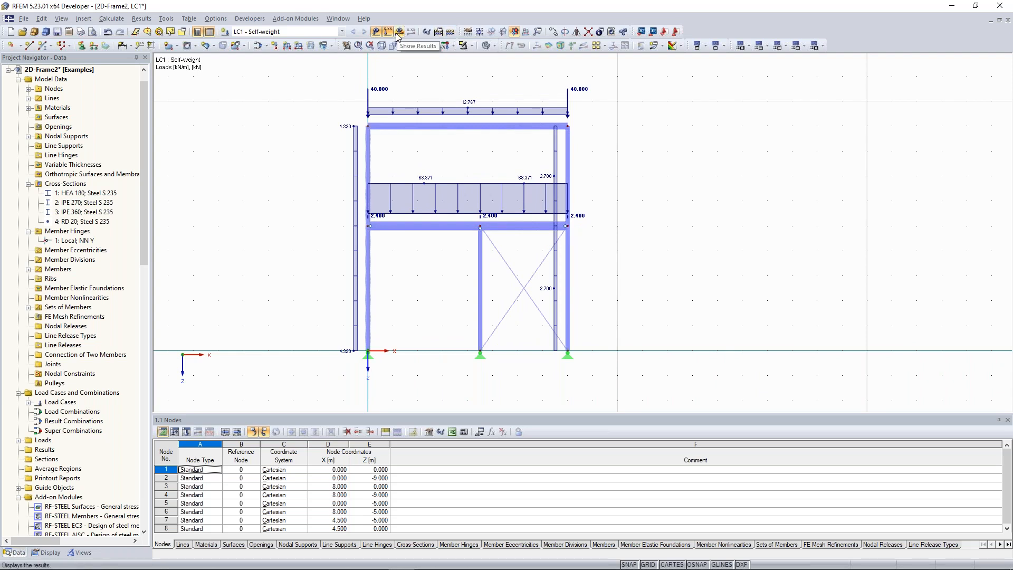
{"action": "left_click", "coordinate": [450, 32]}
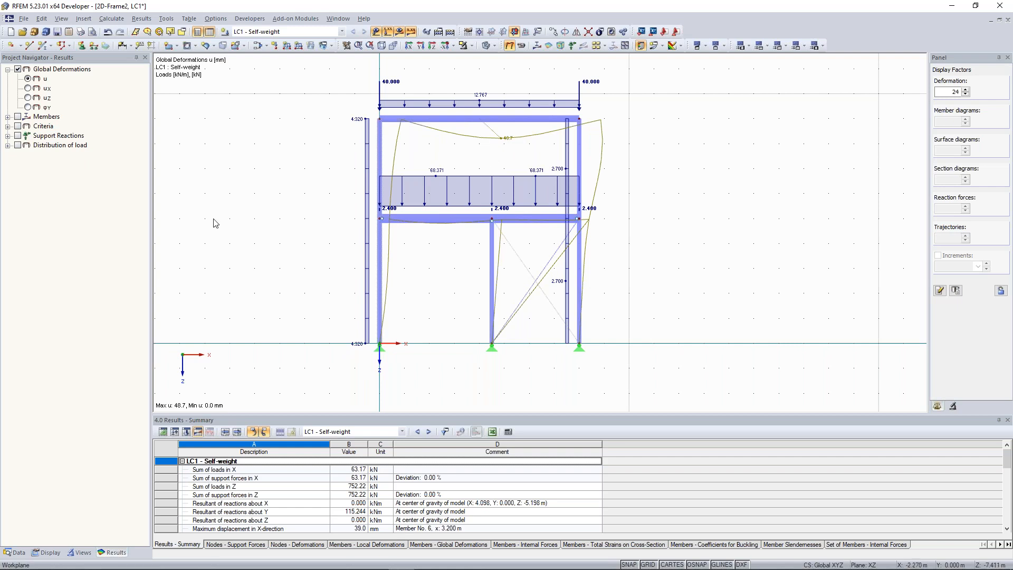
Set the display of member deformations to Cross-Sections Colored
{"action": "left_click", "coordinate": [50, 552]}
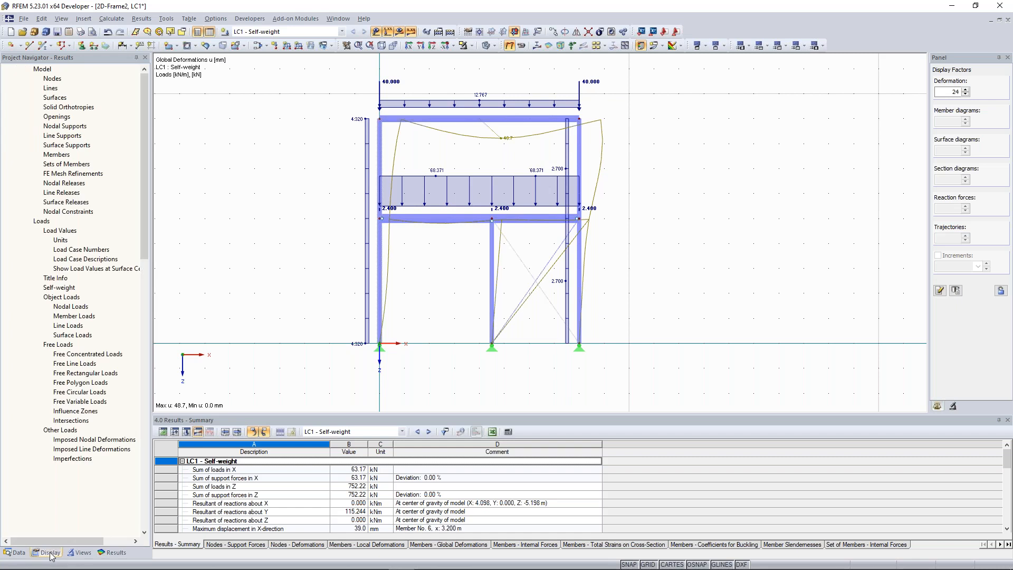
{"action": "scroll", "coordinate": [46, 304], "scroll_direction": "down", "scroll_amount": 12}
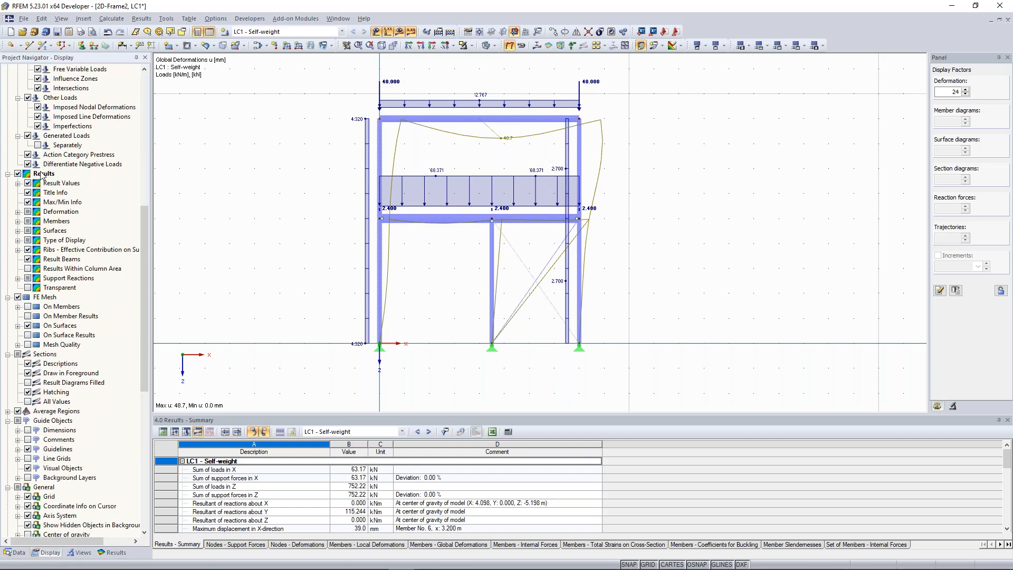
{"action": "left_click", "coordinate": [18, 212]}
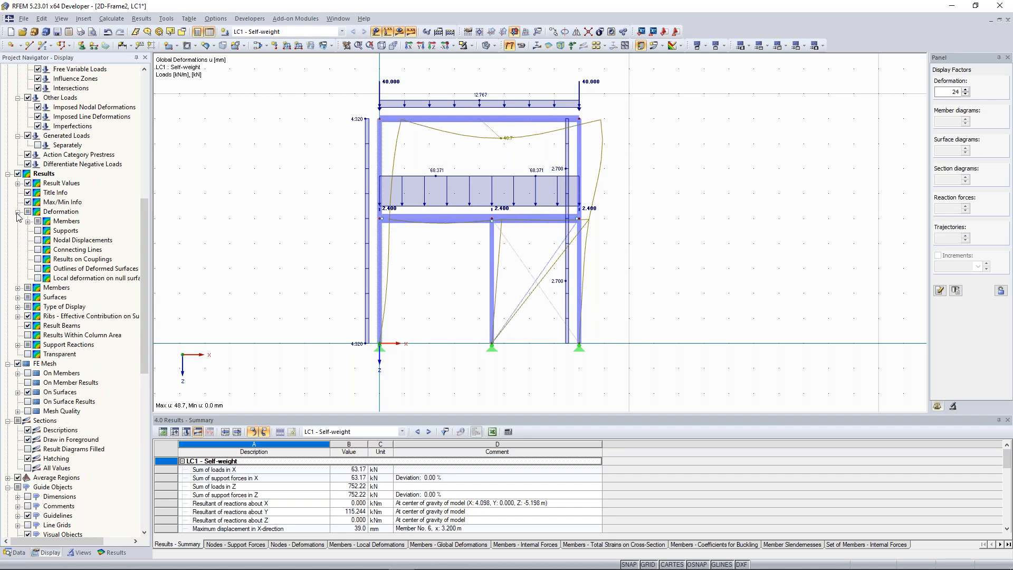
{"action": "left_click", "coordinate": [28, 221]}
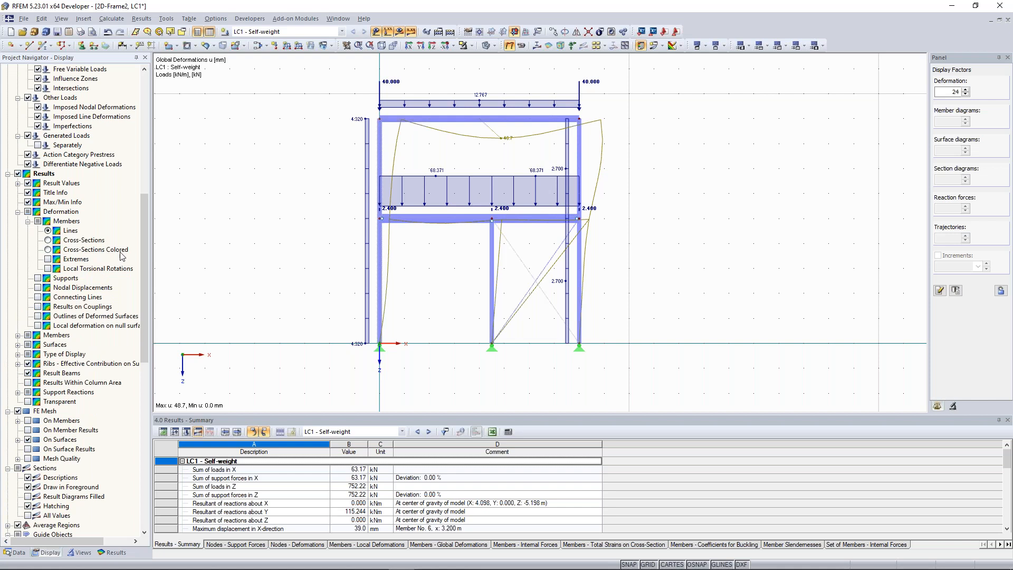
{"action": "left_click", "coordinate": [48, 250]}
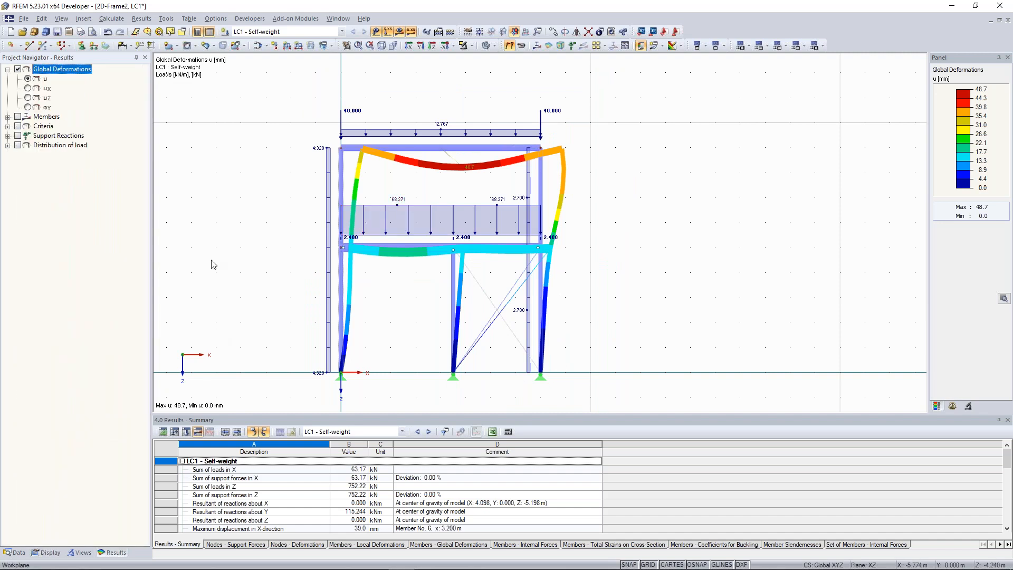
{"action": "middle_click_drag", "start_coordinate": [257, 226], "coordinate": [259, 228]}
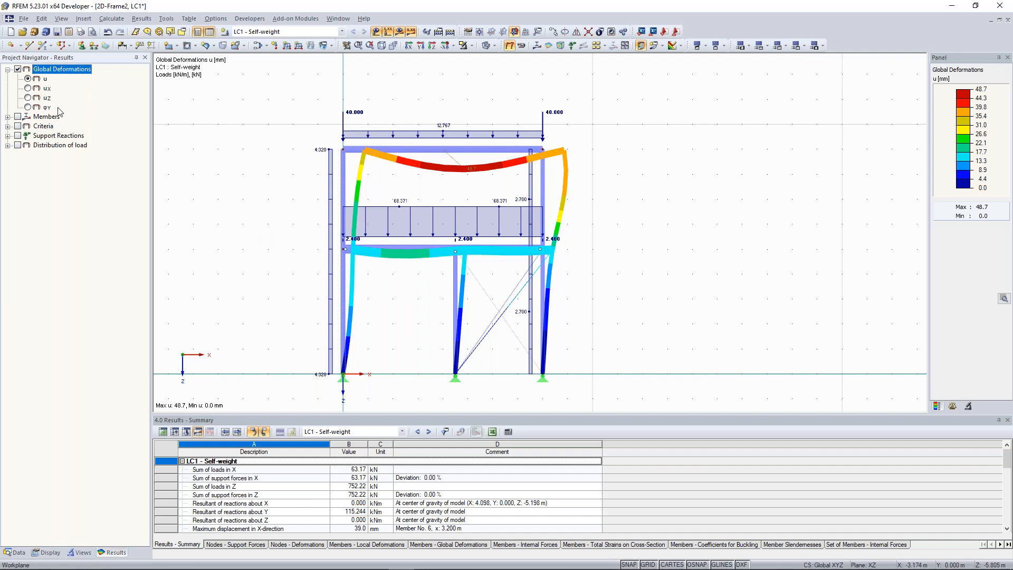
Show the bending moment diagrams My for all members and hide the loads in the model view
{"action": "left_click", "coordinate": [8, 116]}
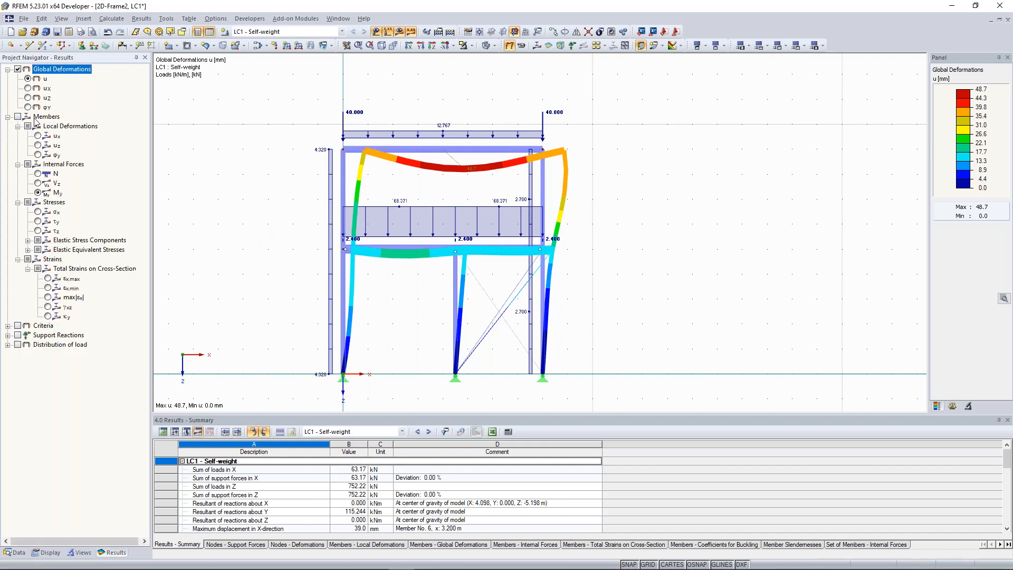
{"action": "left_click", "coordinate": [18, 117]}
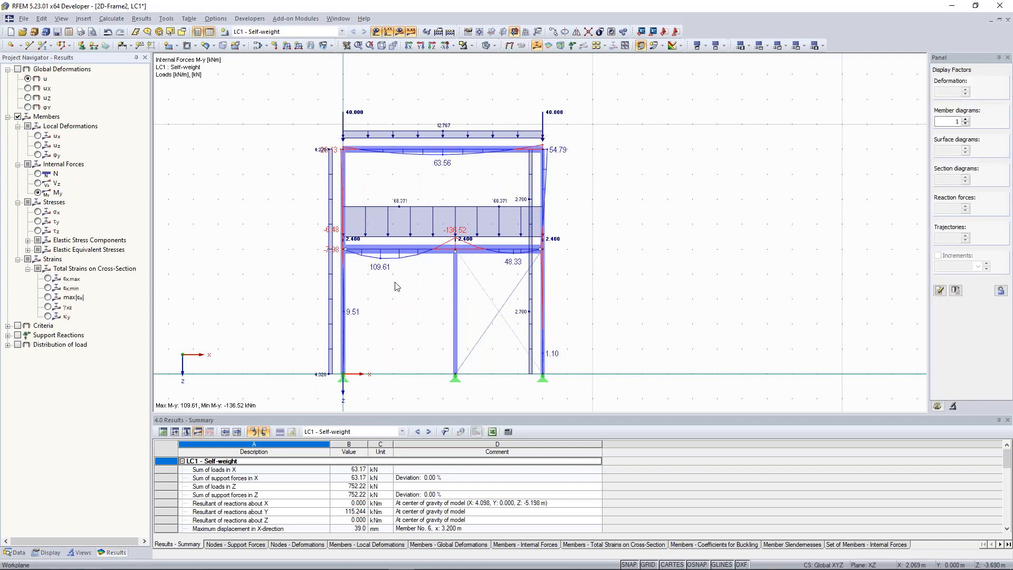
{"action": "scroll", "coordinate": [396, 279], "scroll_direction": "up", "scroll_amount": 1}
{"action": "middle_click_drag", "start_coordinate": [398, 276], "coordinate": [403, 266]}
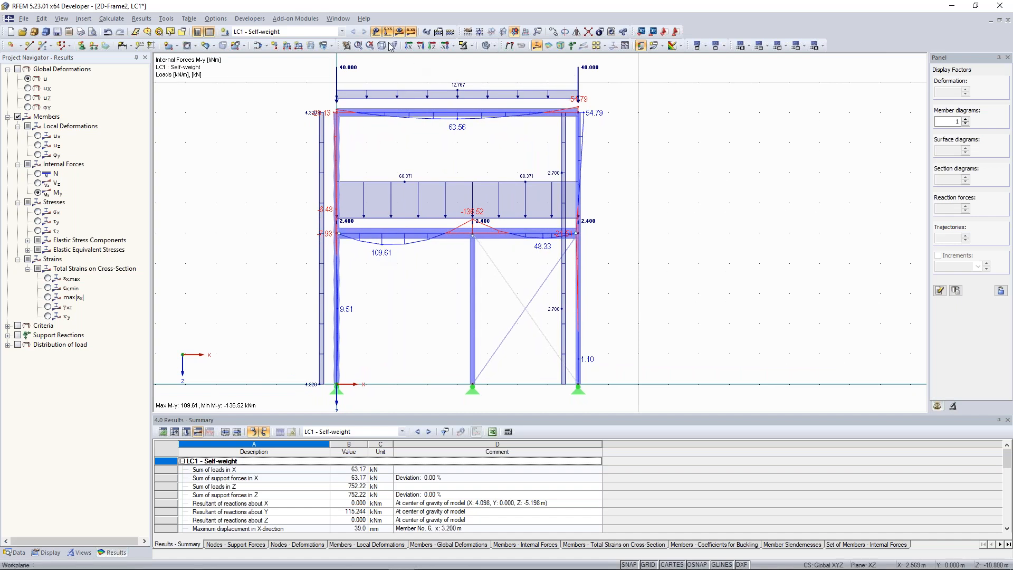
{"action": "left_click", "coordinate": [376, 31]}
{"action": "scroll", "coordinate": [375, 185], "scroll_direction": "up", "scroll_amount": 1}
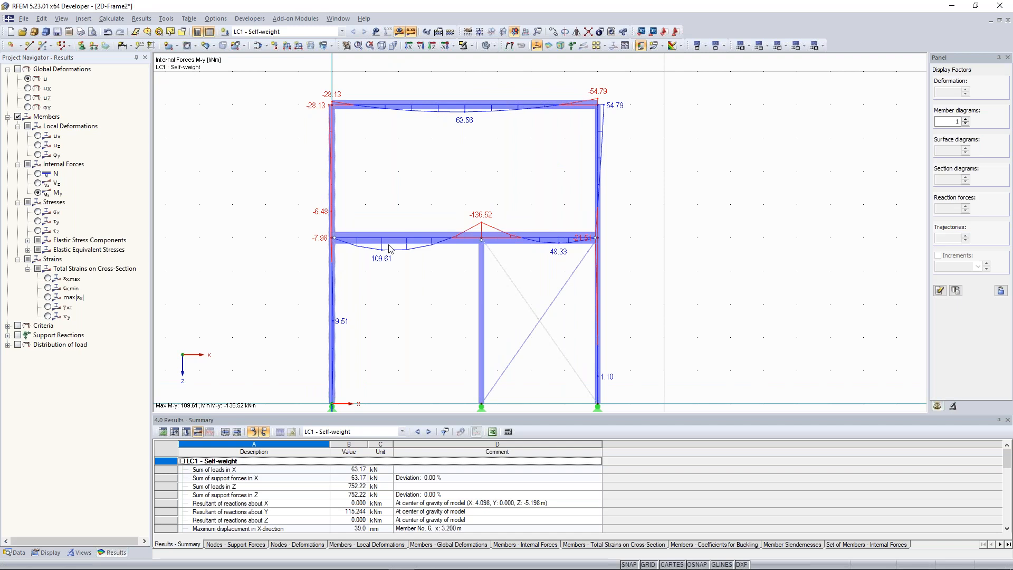
Examine the axial forces N in the two bracing diagonals and compare them with the frame's global deformations
{"action": "scroll", "coordinate": [389, 248], "scroll_direction": "up", "scroll_amount": 3}
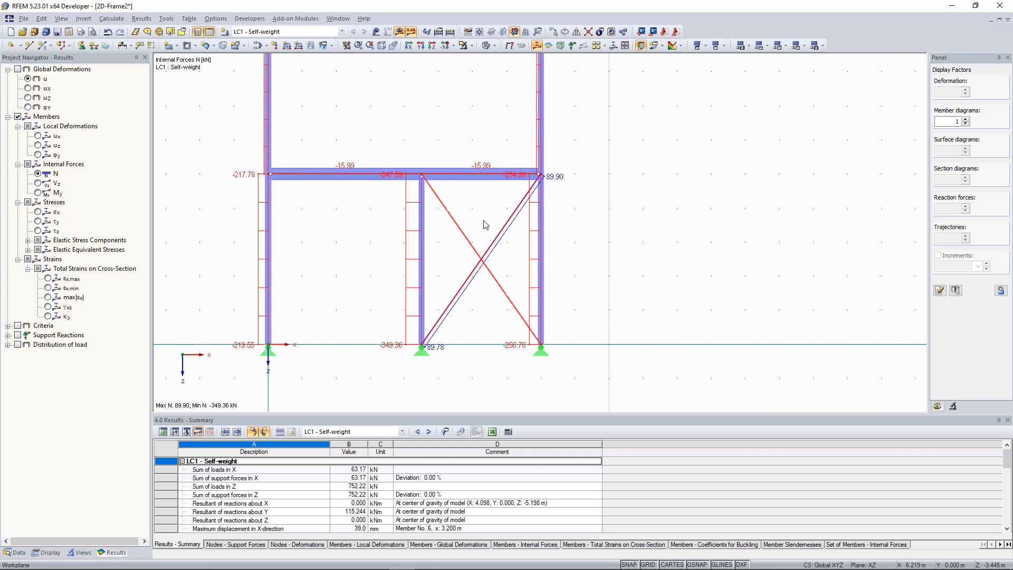
{"action": "middle_click_drag", "start_coordinate": [474, 219], "coordinate": [476, 233]}
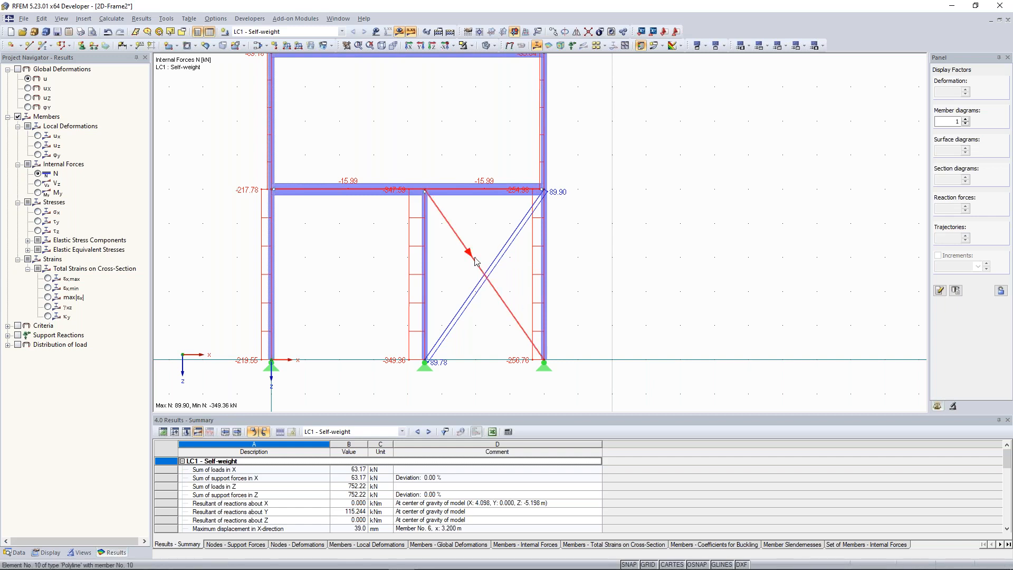
{"action": "middle_click_drag", "start_coordinate": [286, 181], "coordinate": [285, 194]}
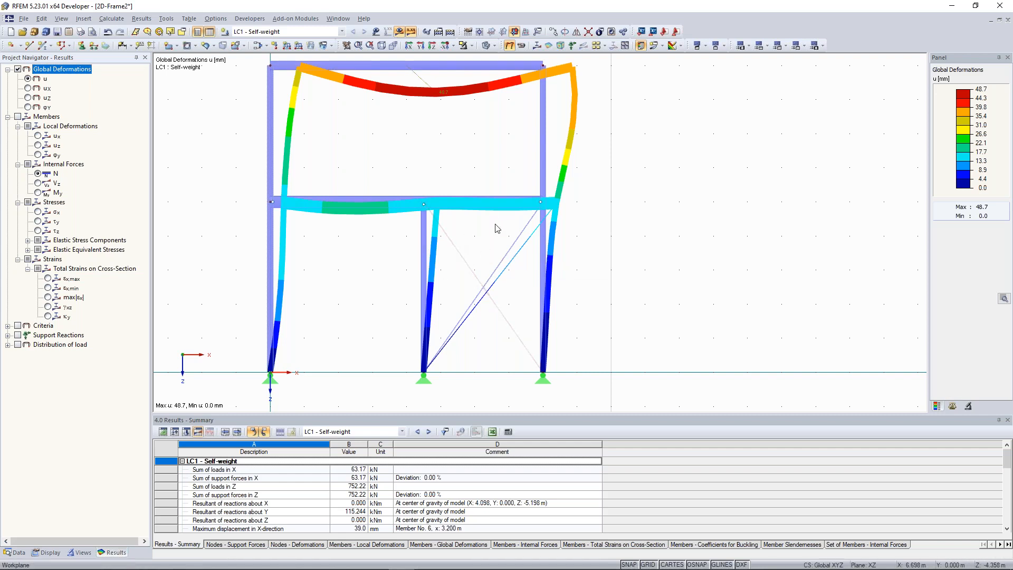
{"action": "left_click", "coordinate": [38, 162]}
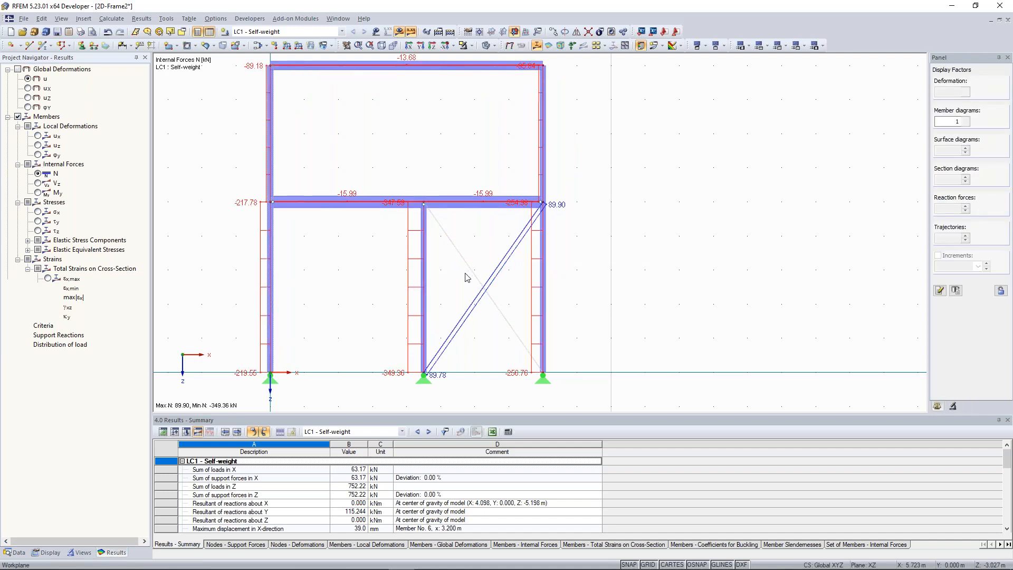
{"action": "scroll", "coordinate": [450, 342], "scroll_direction": "up", "scroll_amount": 1}
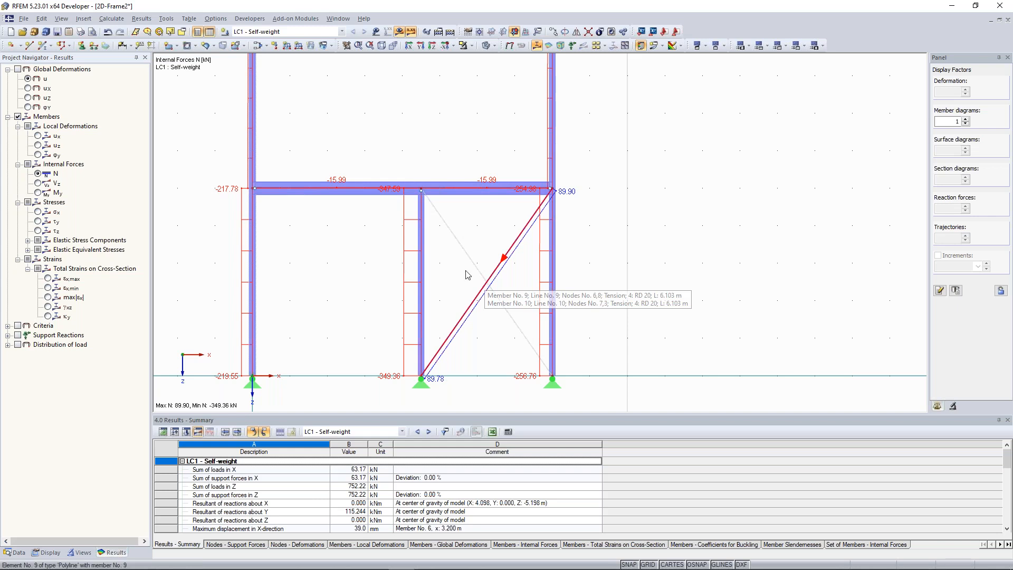
{"action": "scroll", "coordinate": [468, 273], "scroll_direction": "down", "scroll_amount": 1}
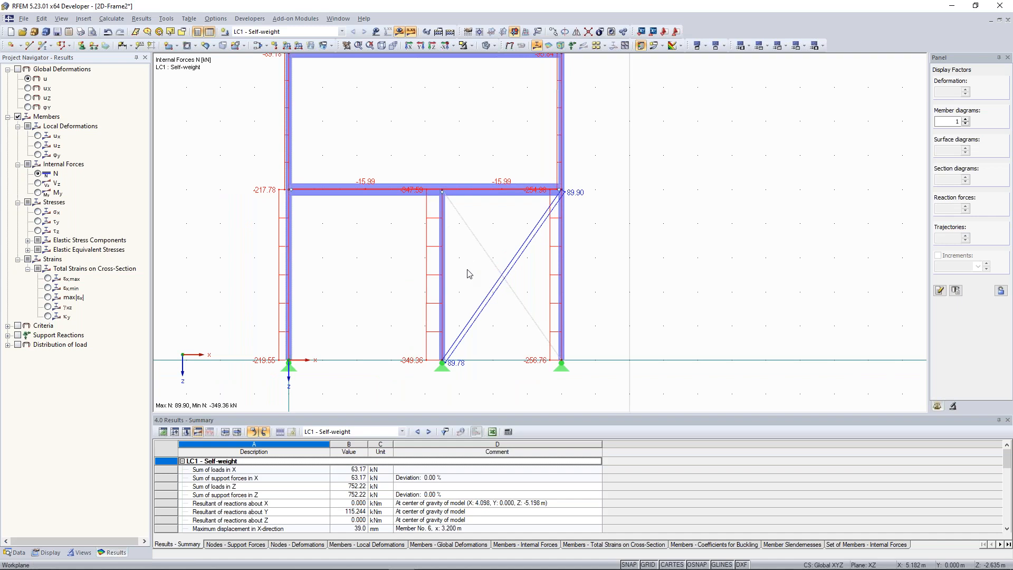
{"action": "scroll", "coordinate": [401, 162], "scroll_direction": "down", "scroll_amount": 1}
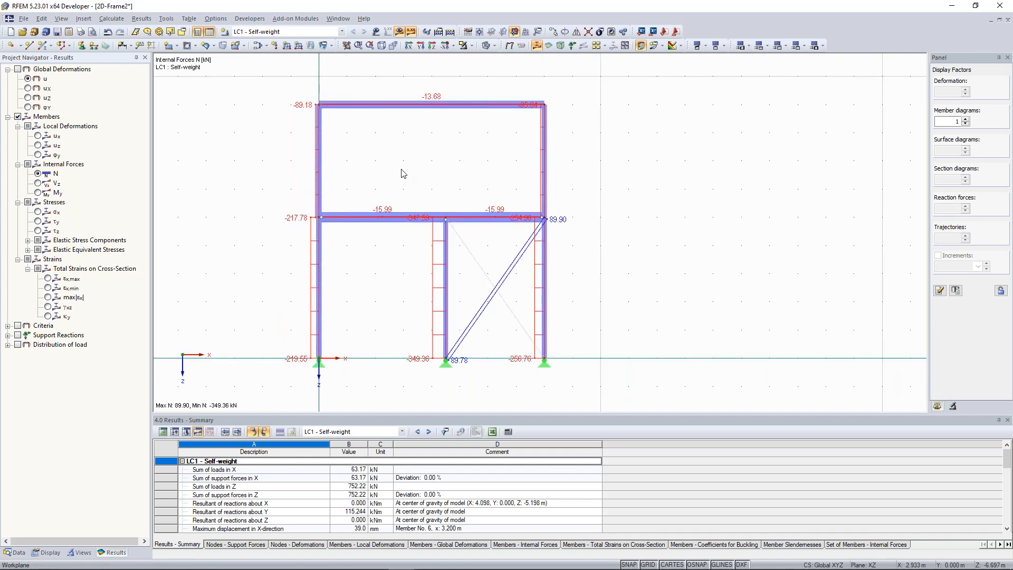
Review the member types available for the top beam of the frame and leave its properties unchanged
{"action": "mouse_move", "coordinate": [343, 152]}
{"action": "middle_mouse_down"}
{"action": "mouse_move", "coordinate": [382, 172]}
{"action": "mouse_move", "coordinate": [385, 186]}
{"action": "middle_mouse_up"}
{"action": "scroll", "coordinate": [364, 164], "scroll_direction": "up", "scroll_amount": 2}
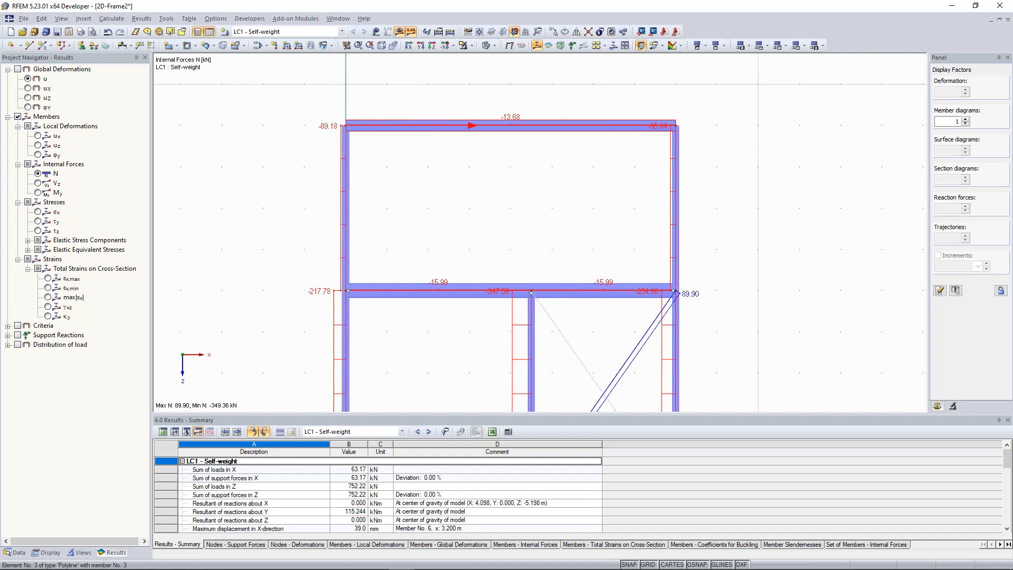
{"action": "double_click", "coordinate": [438, 159]}
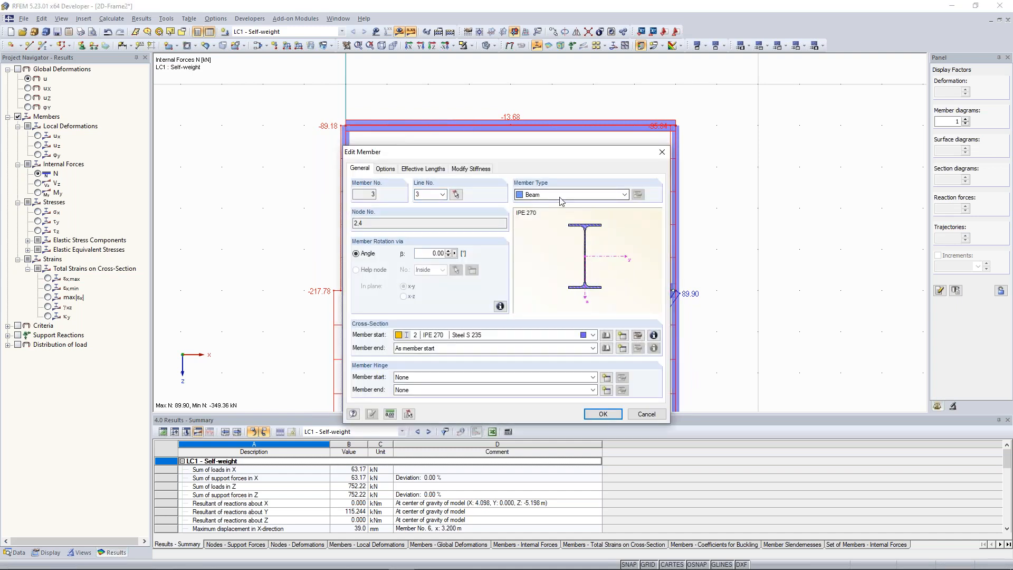
{"action": "left_click", "coordinate": [559, 197]}
{"action": "left_click_drag", "start_coordinate": [566, 154], "coordinate": [206, 126]}
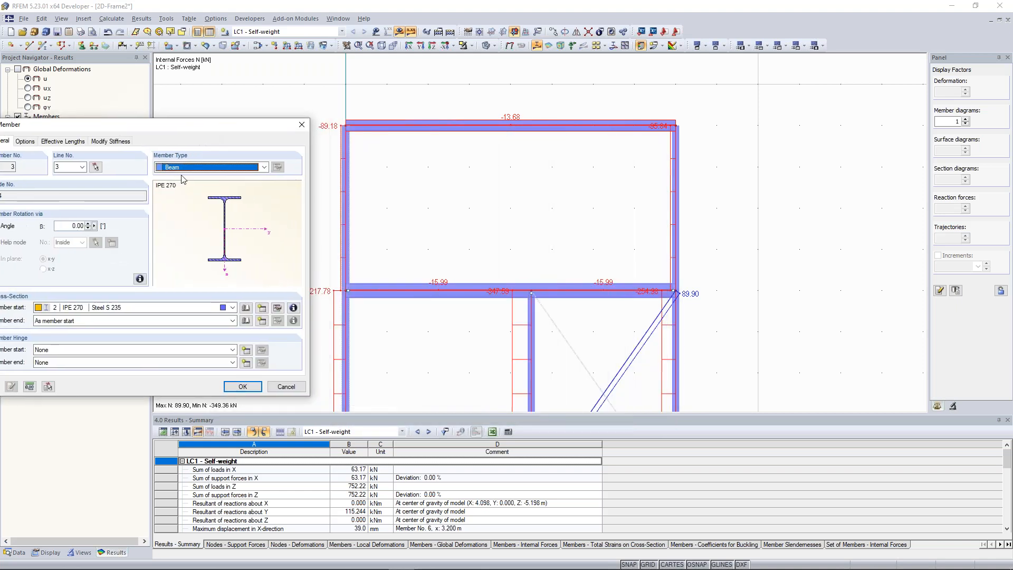
{"action": "left_click", "coordinate": [254, 169]}
{"action": "left_click", "coordinate": [222, 176]}
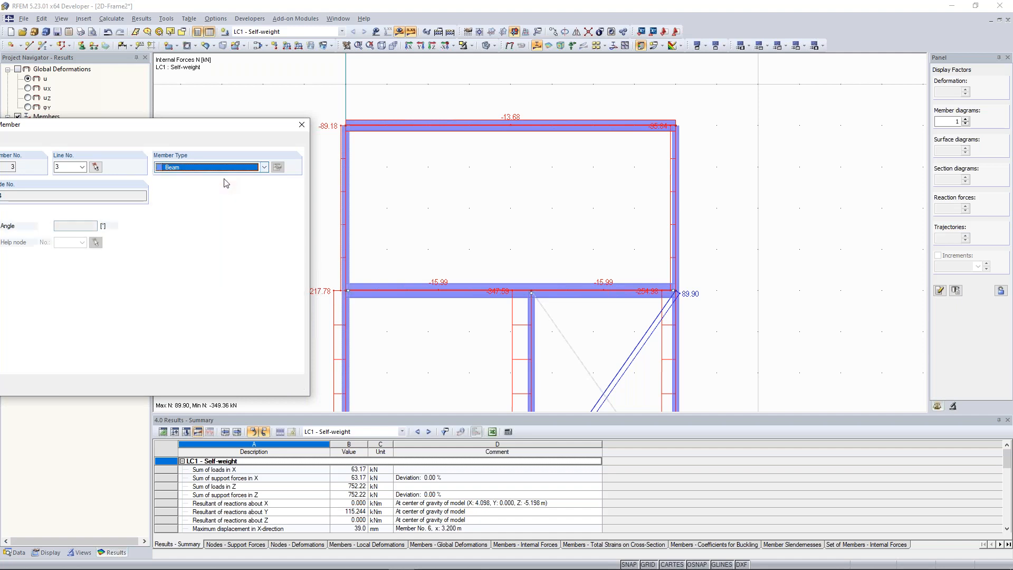
{"action": "left_click_drag", "start_coordinate": [206, 126], "coordinate": [212, 209]}
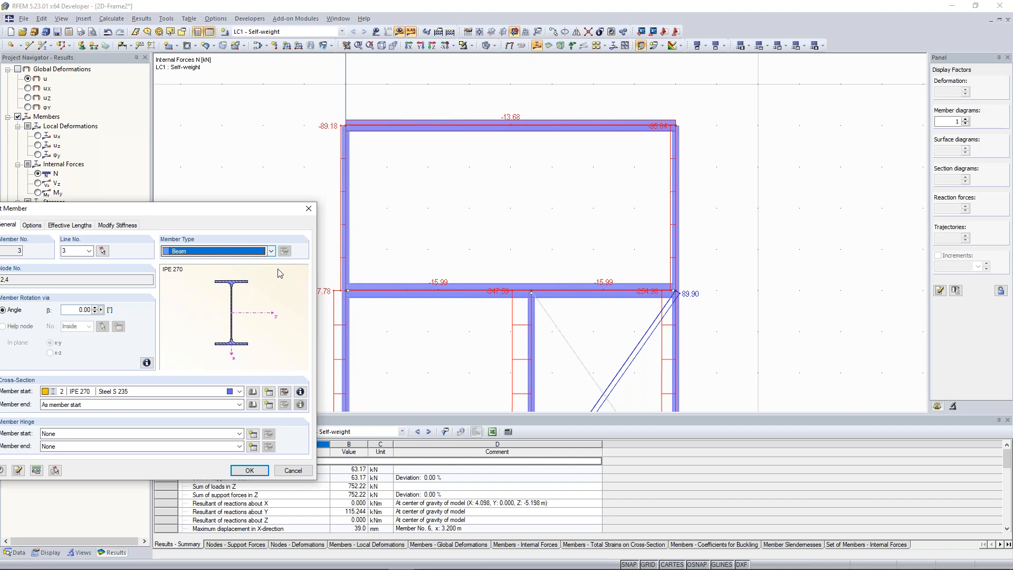
{"action": "left_click", "coordinate": [271, 252]}
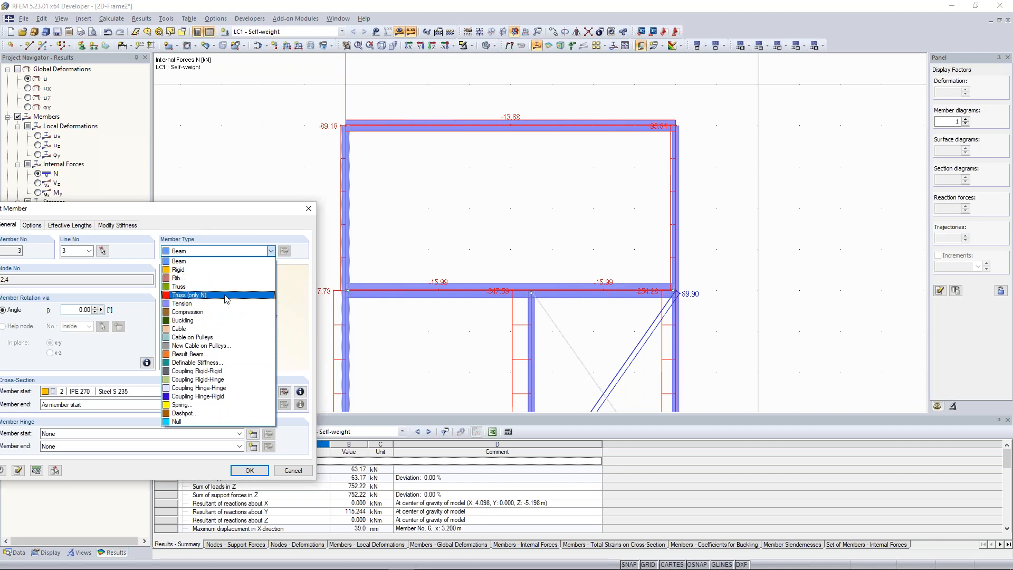
{"action": "left_click", "coordinate": [311, 211]}
{"action": "left_click", "coordinate": [311, 212]}
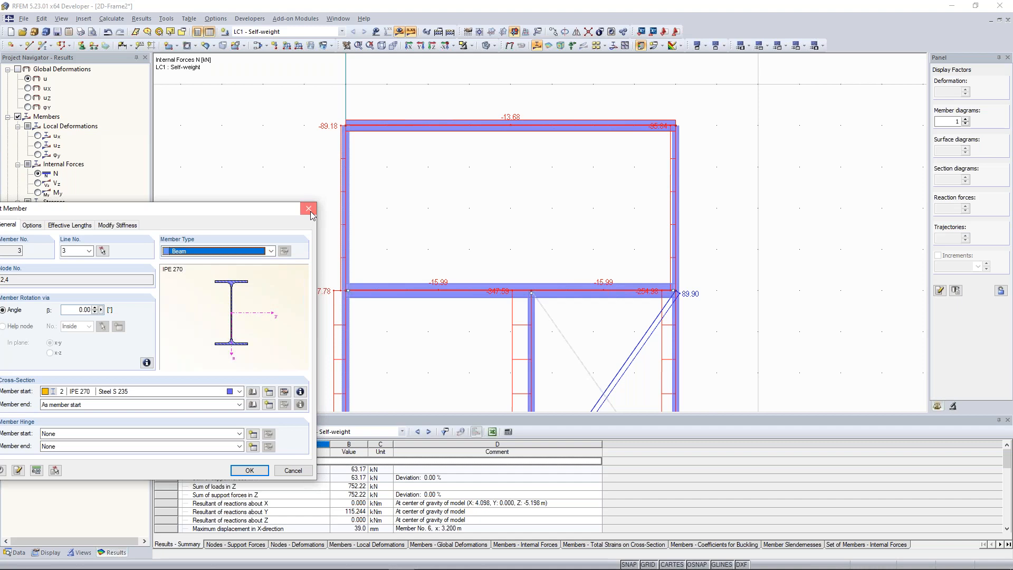
Hide the results in the model view, show the loads again and display the frame as a wireframe
{"action": "scroll", "coordinate": [293, 245], "scroll_direction": "down", "scroll_amount": 3}
{"action": "middle_click_drag", "start_coordinate": [285, 229], "coordinate": [296, 168]}
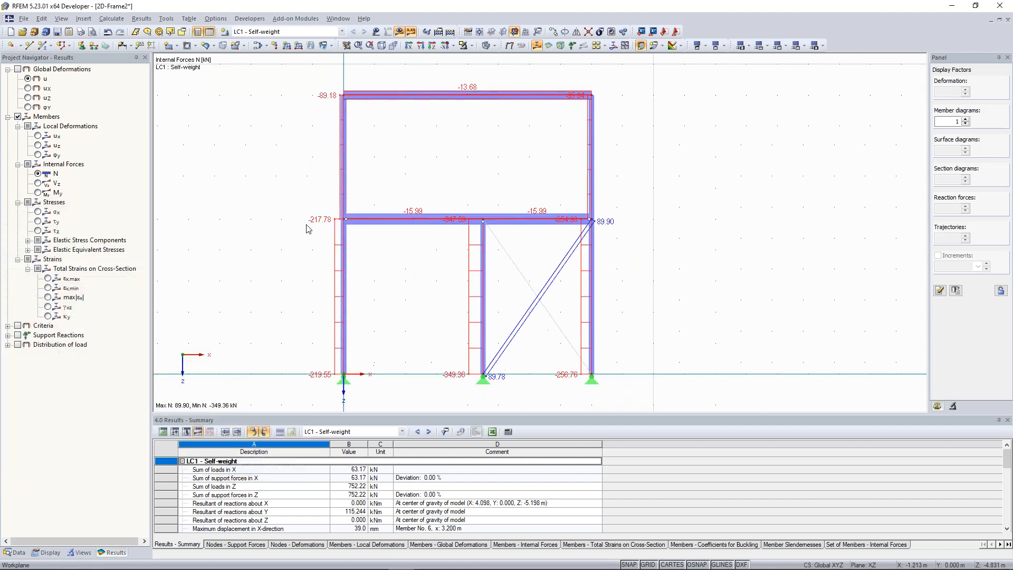
{"action": "scroll", "coordinate": [311, 232], "scroll_direction": "up", "scroll_amount": 2}
{"action": "scroll", "coordinate": [311, 232], "scroll_direction": "down", "scroll_amount": 2}
{"action": "middle_click_drag", "start_coordinate": [299, 218], "coordinate": [303, 221]}
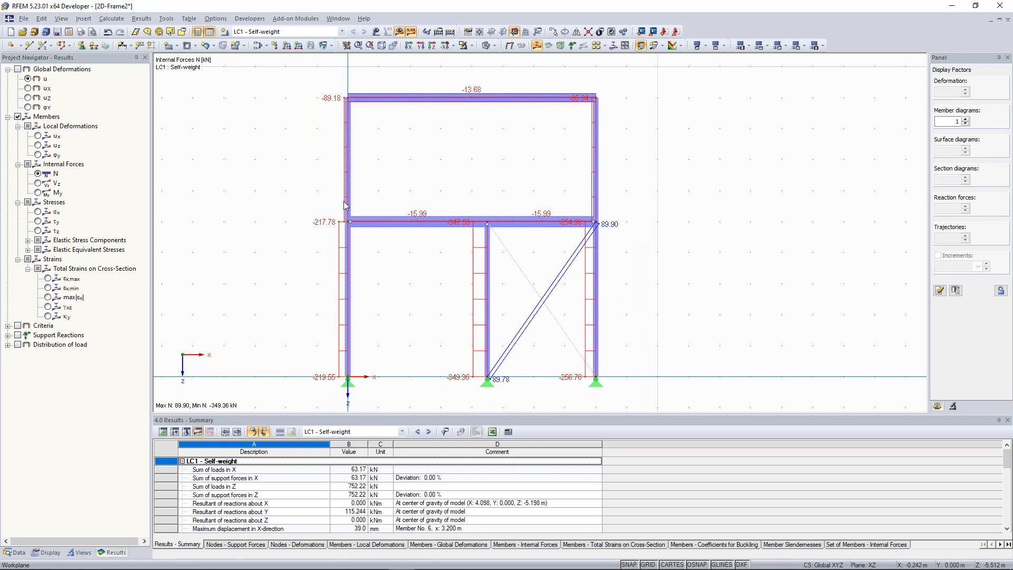
{"action": "mouse_move", "coordinate": [345, 205]}
{"action": "left_click", "coordinate": [401, 33]}
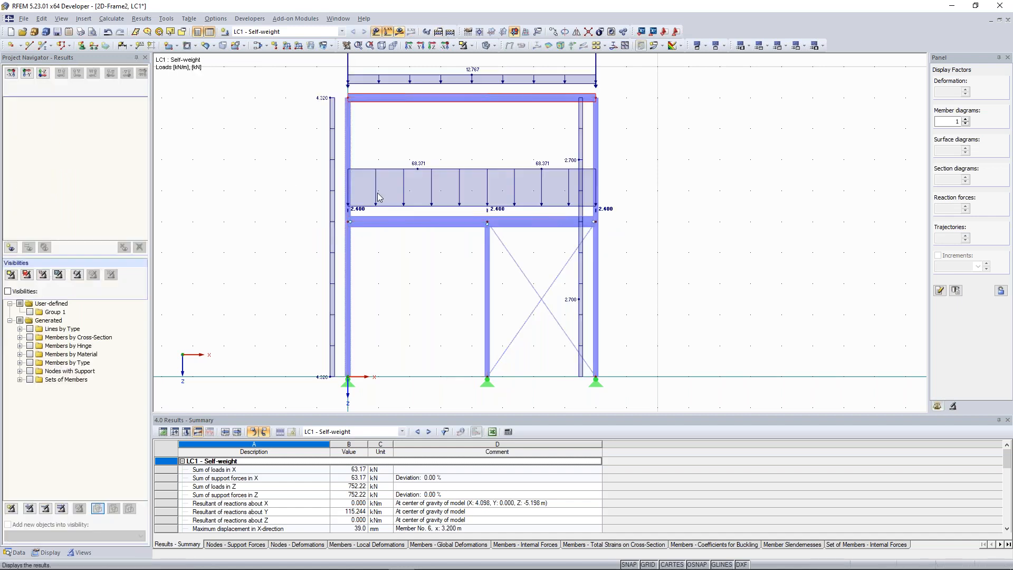
{"action": "left_click", "coordinate": [487, 46]}
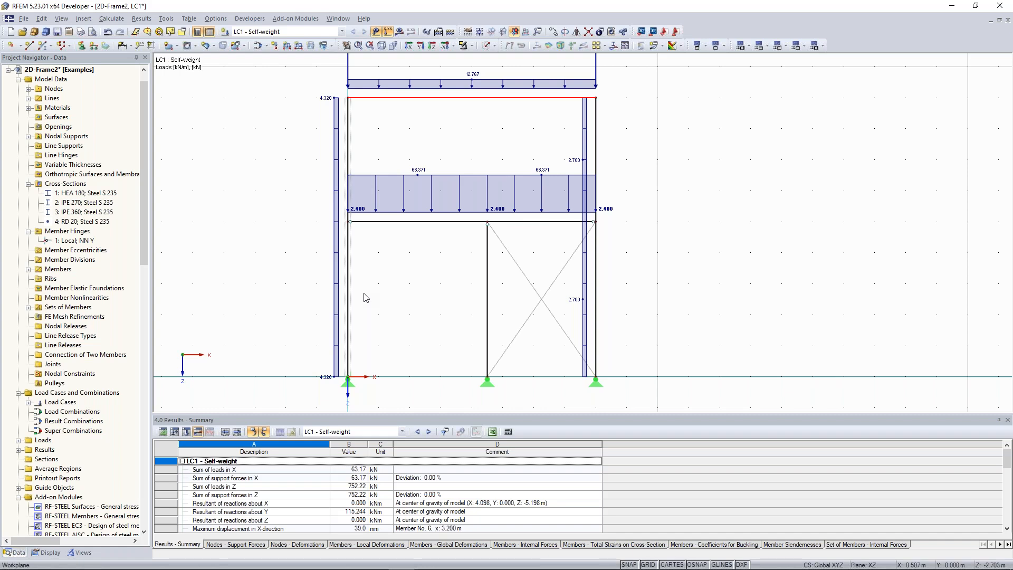
Open the result diagrams for the set of members forming the left outer column and switch off the global deformation u
{"action": "right_click", "coordinate": [352, 234]}
{"action": "left_click", "coordinate": [318, 180]}
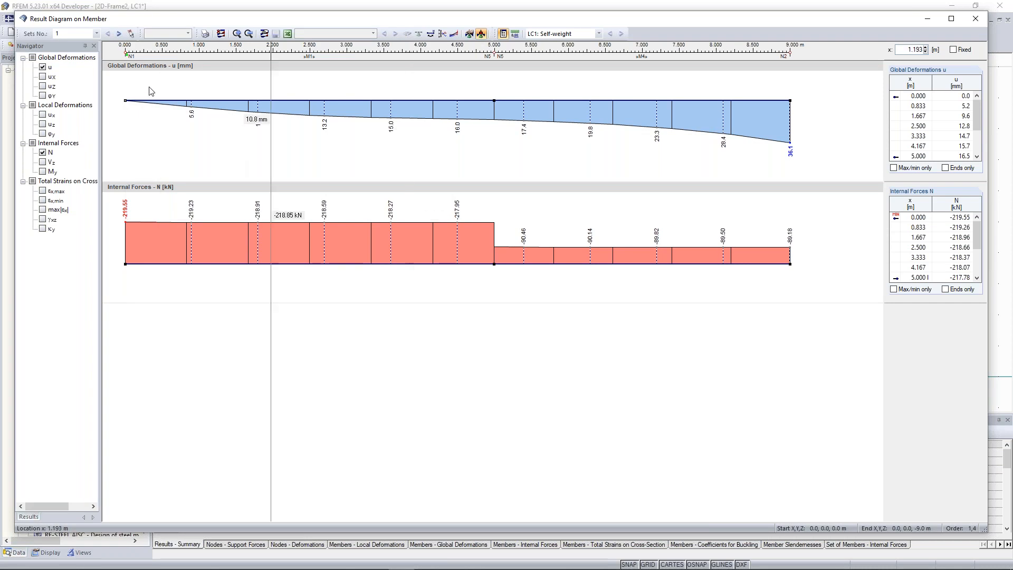
{"action": "left_click", "coordinate": [44, 68]}
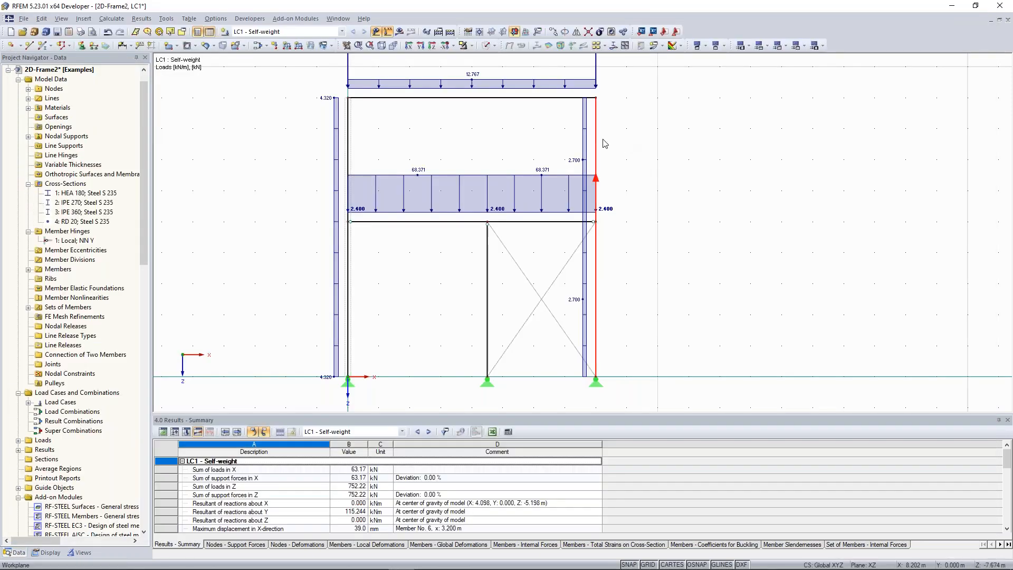
Open the result diagrams for the right outer column and show the axial forces N on the whole frame
{"action": "right_click", "coordinate": [595, 134]}
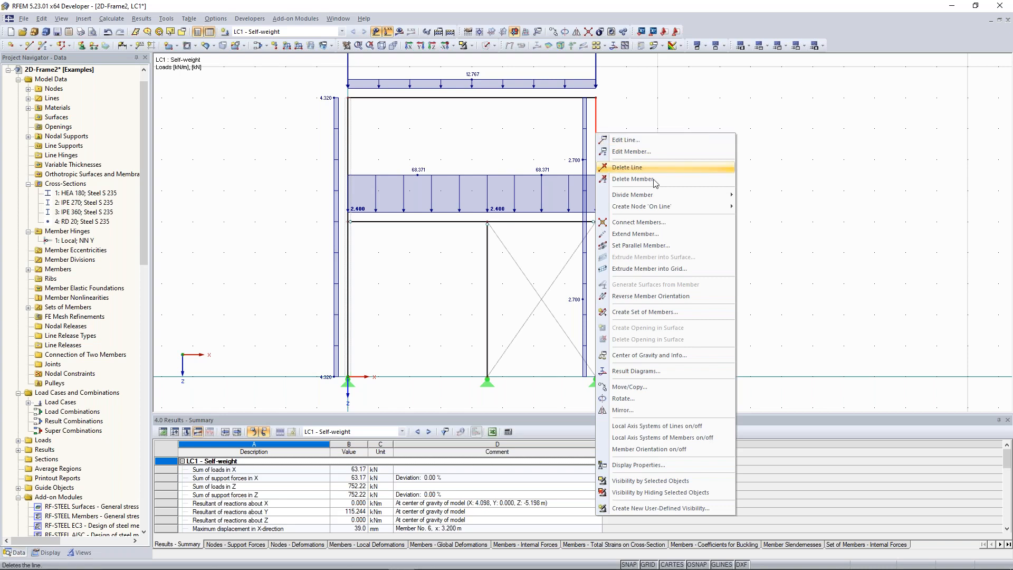
{"action": "left_click", "coordinate": [659, 372]}
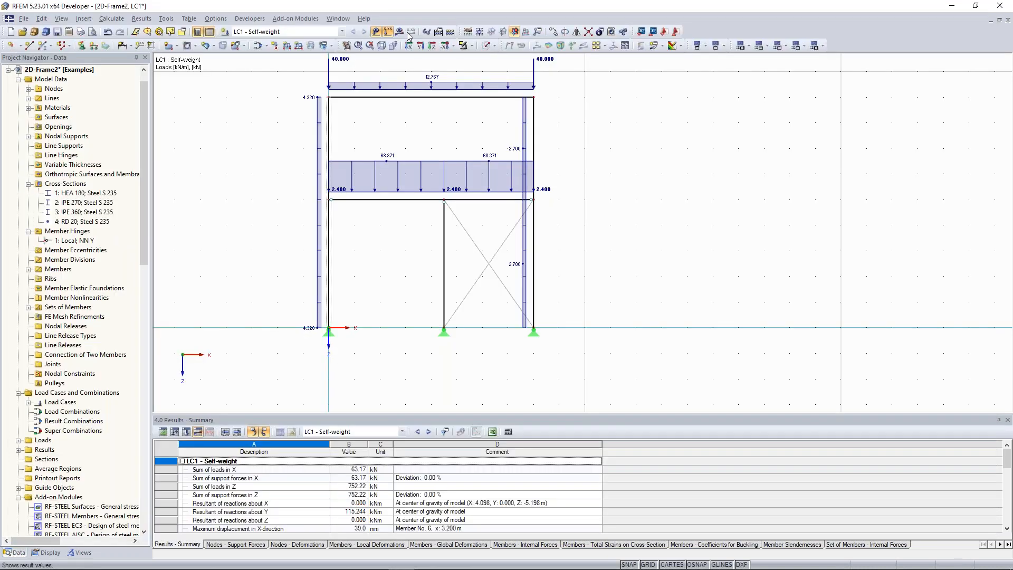
{"action": "left_click", "coordinate": [410, 32]}
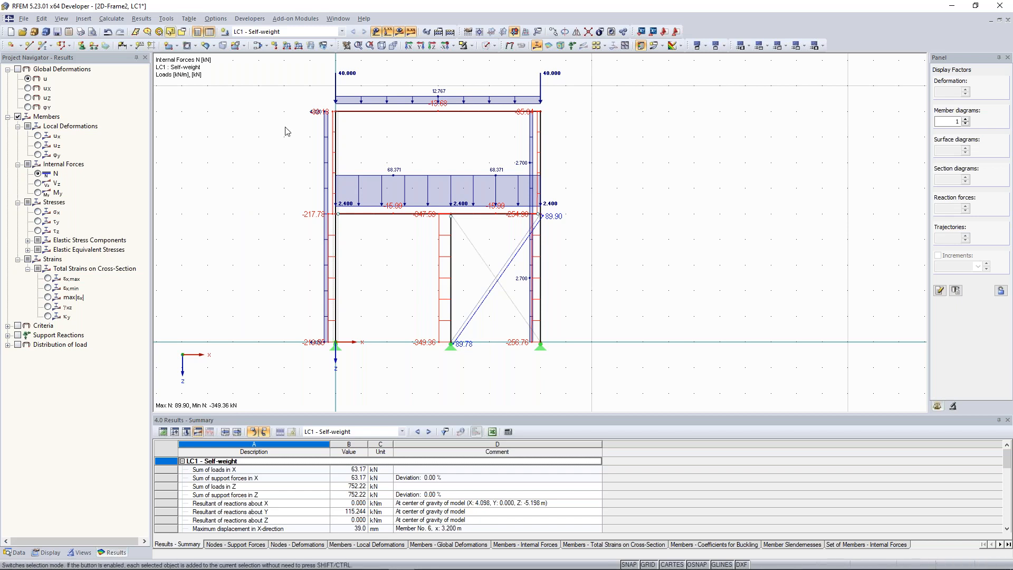
{"action": "left_click", "coordinate": [399, 32]}
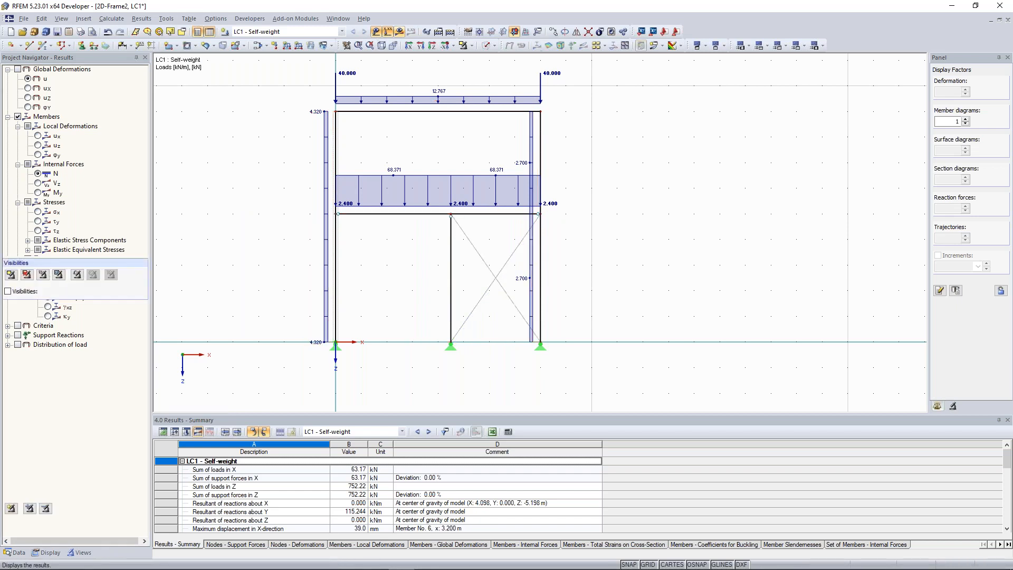
{"action": "left_click", "coordinate": [399, 32]}
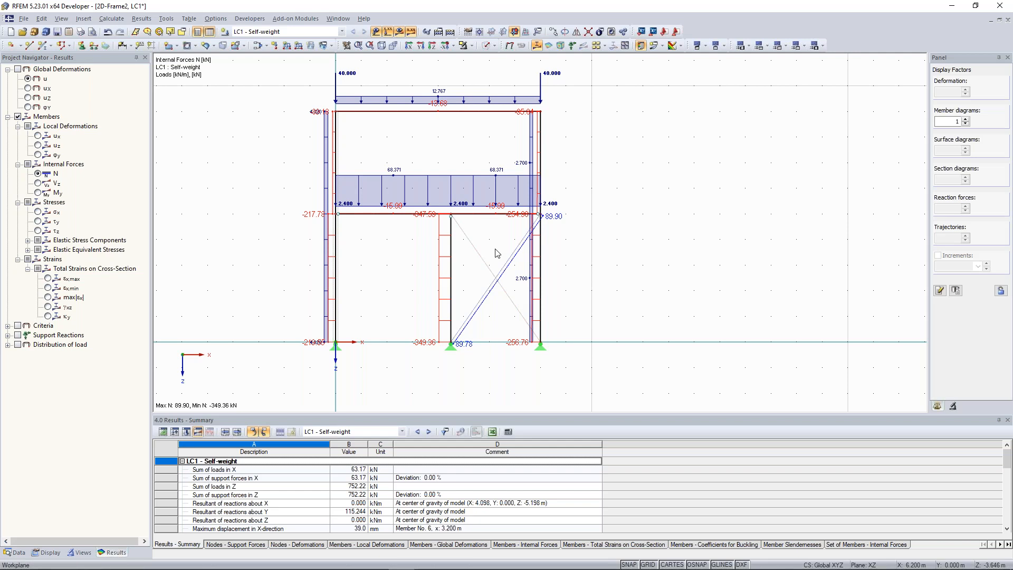
{"action": "scroll", "coordinate": [496, 254], "scroll_direction": "up", "scroll_amount": 1}
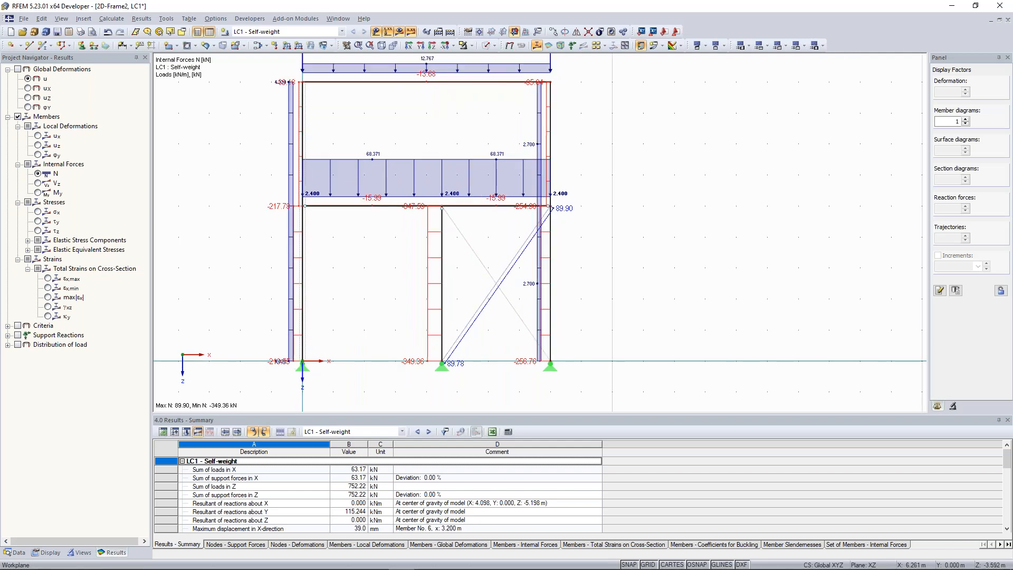
{"action": "middle_click_drag", "start_coordinate": [497, 250], "coordinate": [497, 248]}
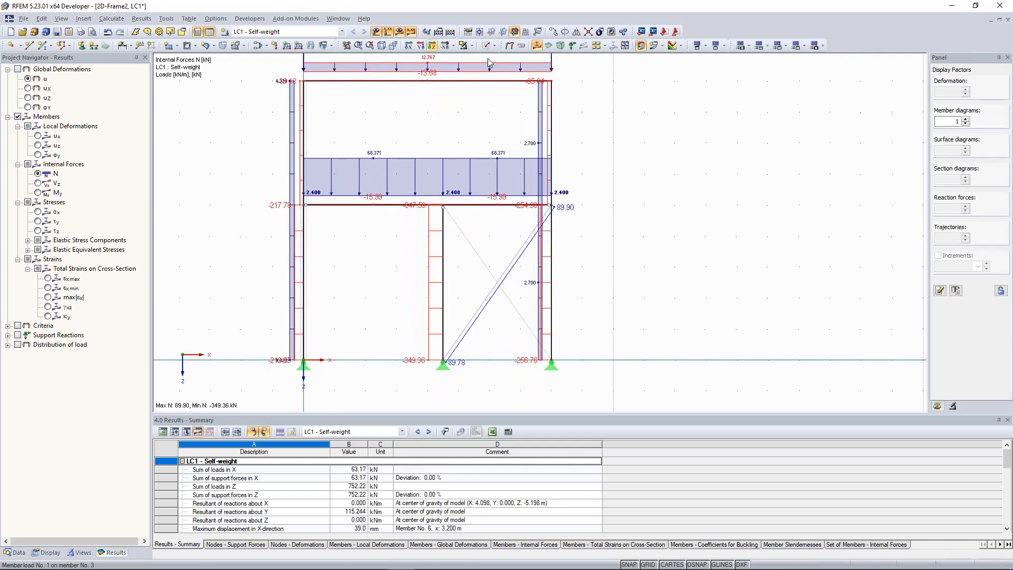
Hide the results in the model view and display the frame as a solid model
{"action": "left_click", "coordinate": [376, 32]}
{"action": "left_click", "coordinate": [400, 31]}
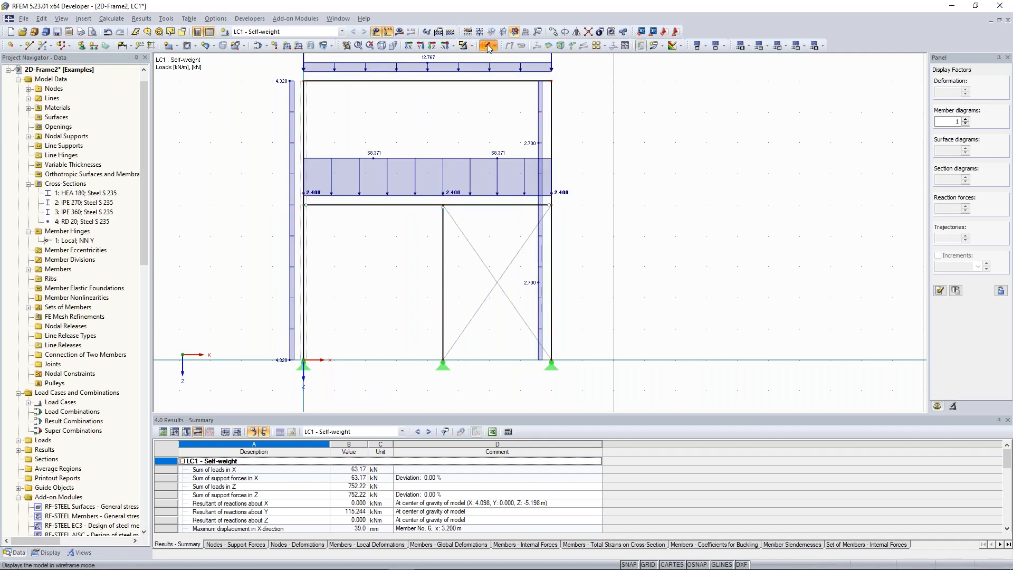
{"action": "left_click", "coordinate": [486, 46]}
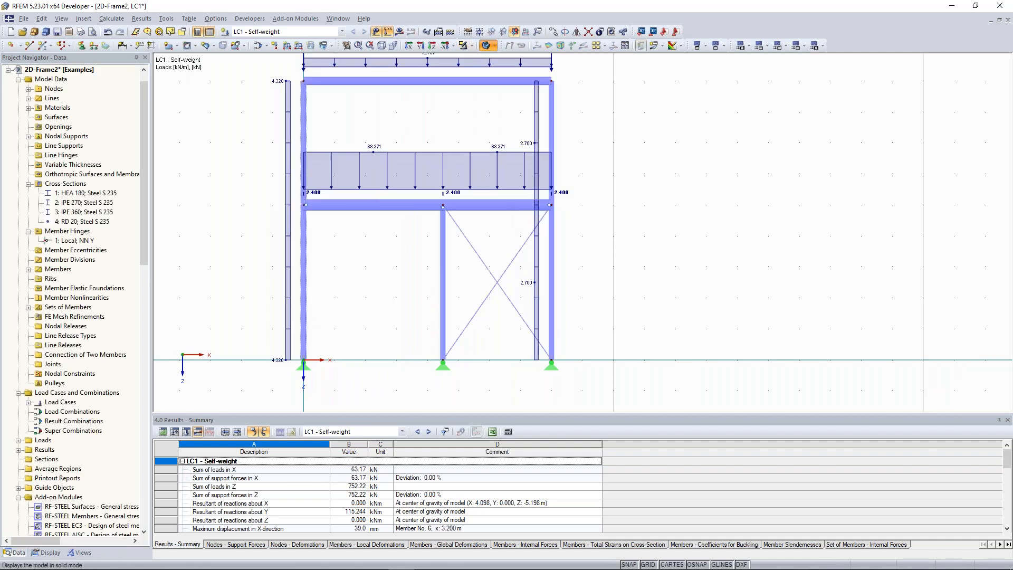
Review the member types available for the two bracing diagonals and leave their Tension type unchanged
{"action": "double_click", "coordinate": [507, 264]}
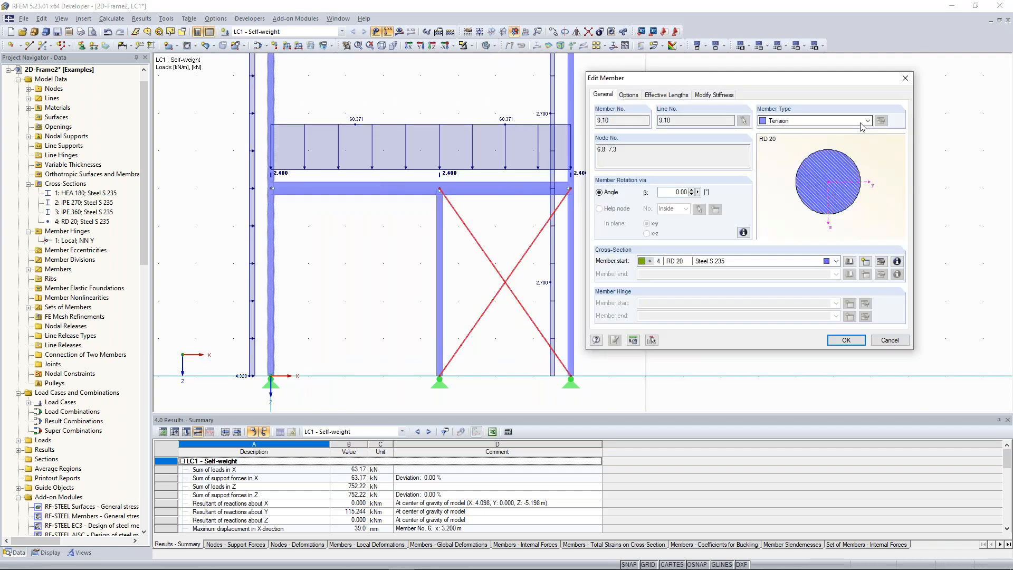
{"action": "left_click", "coordinate": [867, 121]}
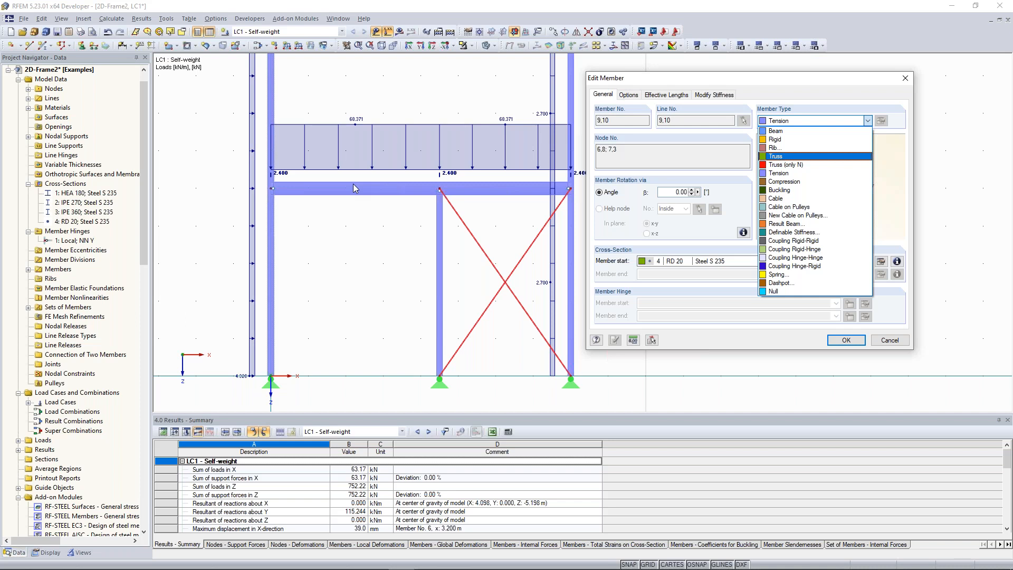
{"action": "left_click", "coordinate": [903, 79]}
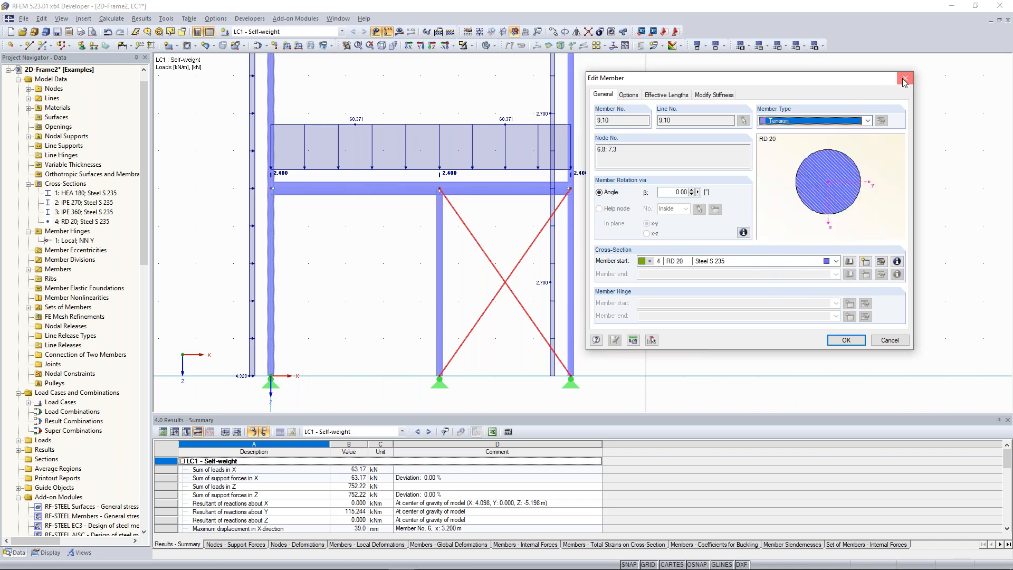
{"action": "left_click", "coordinate": [904, 79]}
Assign the existing local hinge 1 to the member end of the middle beam's left segment
{"action": "scroll", "coordinate": [793, 158], "scroll_direction": "down", "scroll_amount": 4}
{"action": "middle_click_drag", "start_coordinate": [779, 155], "coordinate": [654, 167]}
{"action": "scroll", "coordinate": [654, 169], "scroll_direction": "up", "scroll_amount": 5}
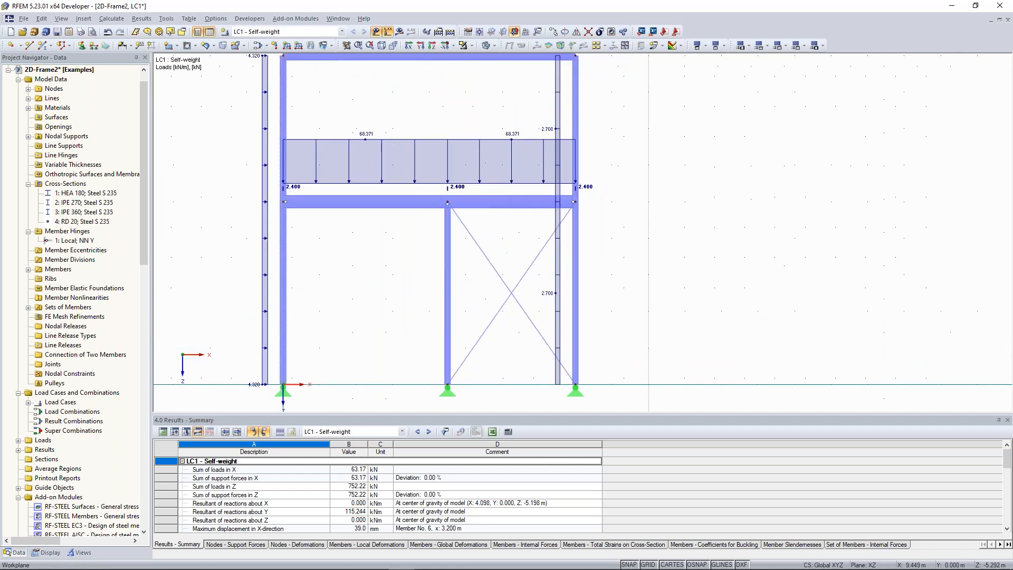
{"action": "scroll", "coordinate": [514, 194], "scroll_direction": "up", "scroll_amount": 2}
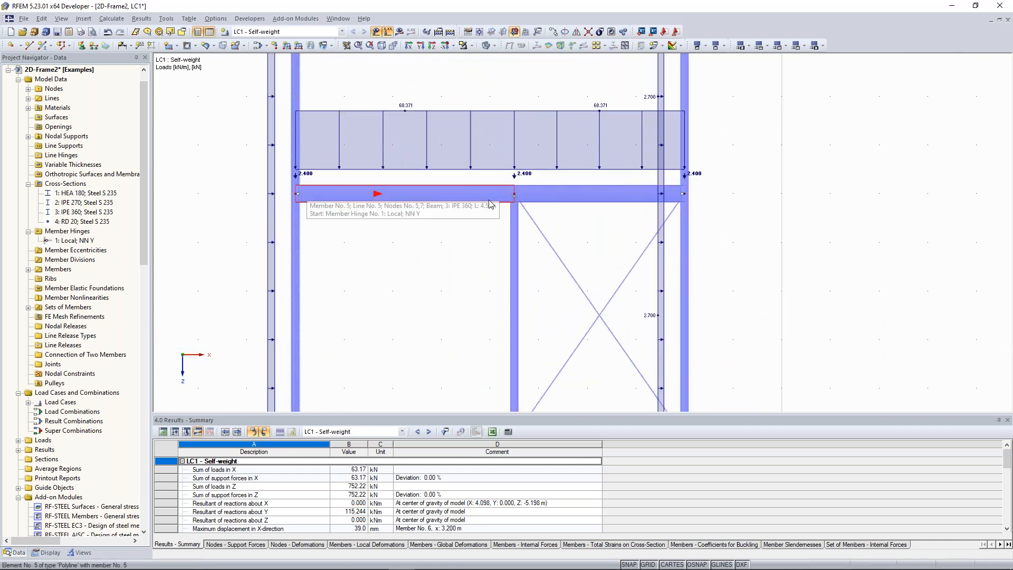
{"action": "scroll", "coordinate": [464, 222], "scroll_direction": "up", "scroll_amount": 1}
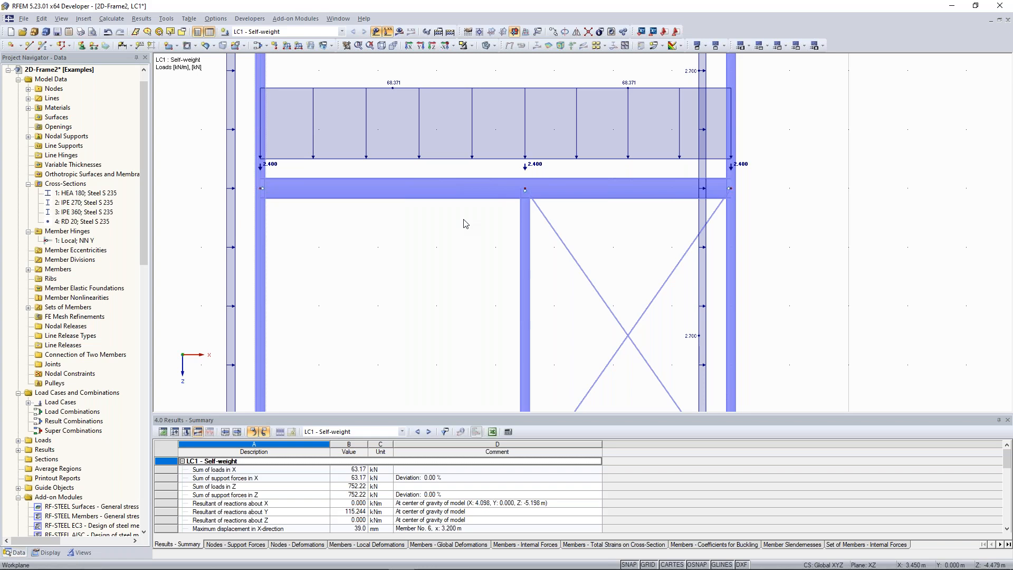
{"action": "left_click", "coordinate": [441, 202]}
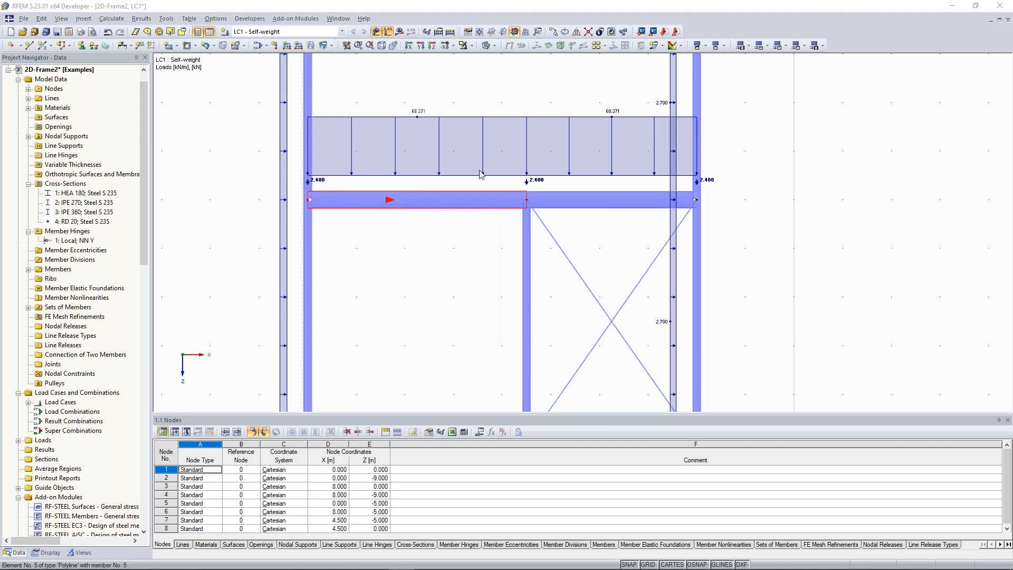
{"action": "double_click", "coordinate": [441, 202]}
{"action": "left_click", "coordinate": [731, 326]}
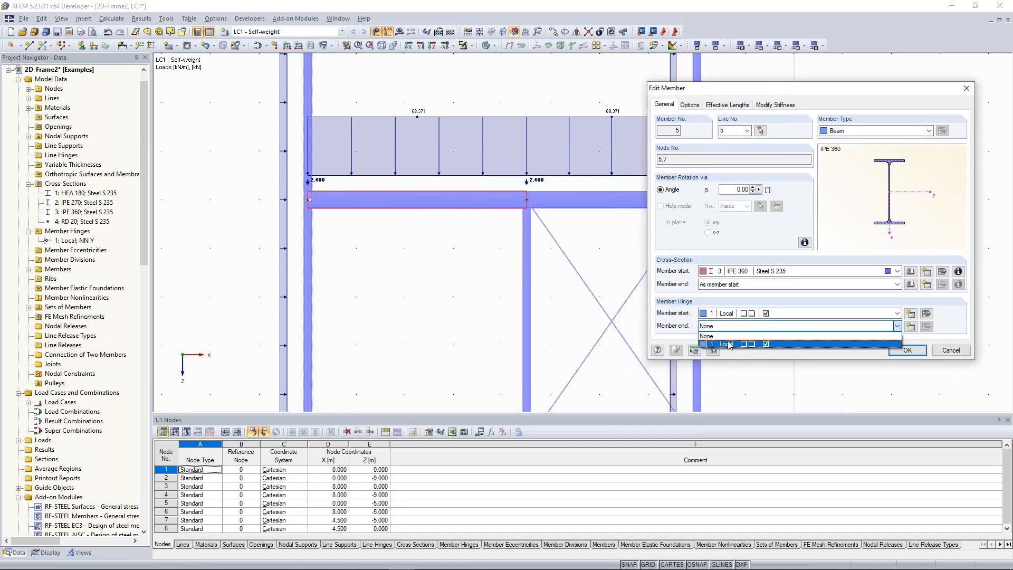
{"action": "left_click", "coordinate": [732, 346]}
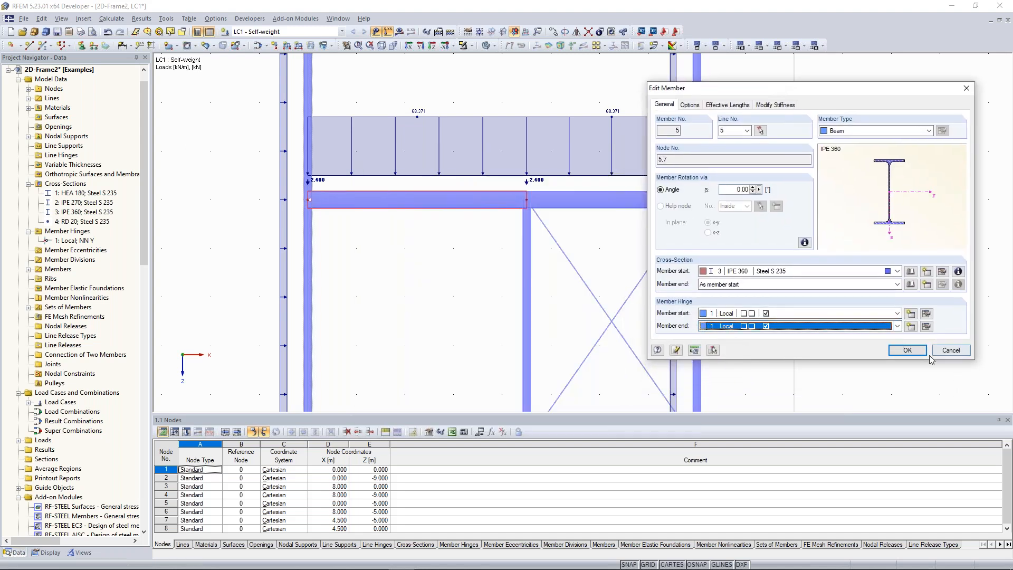
{"action": "left_click", "coordinate": [907, 352]}
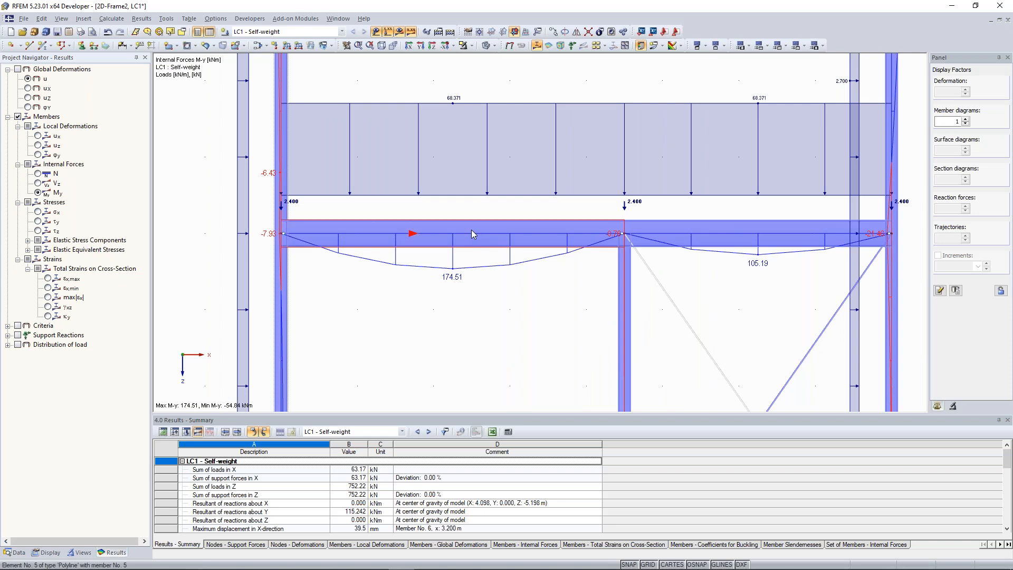
Change the member type of the middle beam's left segment to Truss
{"action": "double_click", "coordinate": [472, 230]}
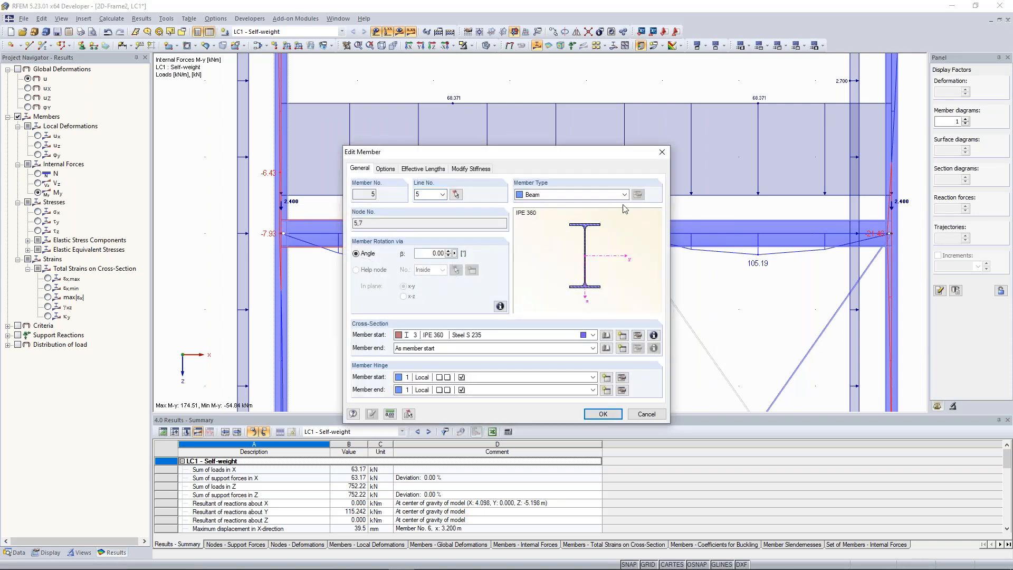
{"action": "left_click", "coordinate": [624, 195]}
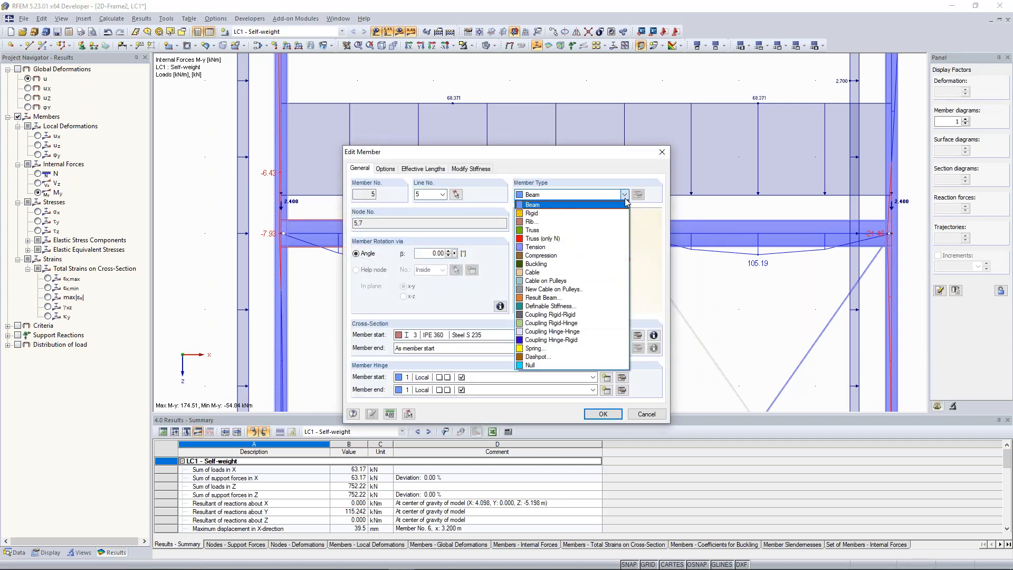
{"action": "left_click", "coordinate": [611, 230]}
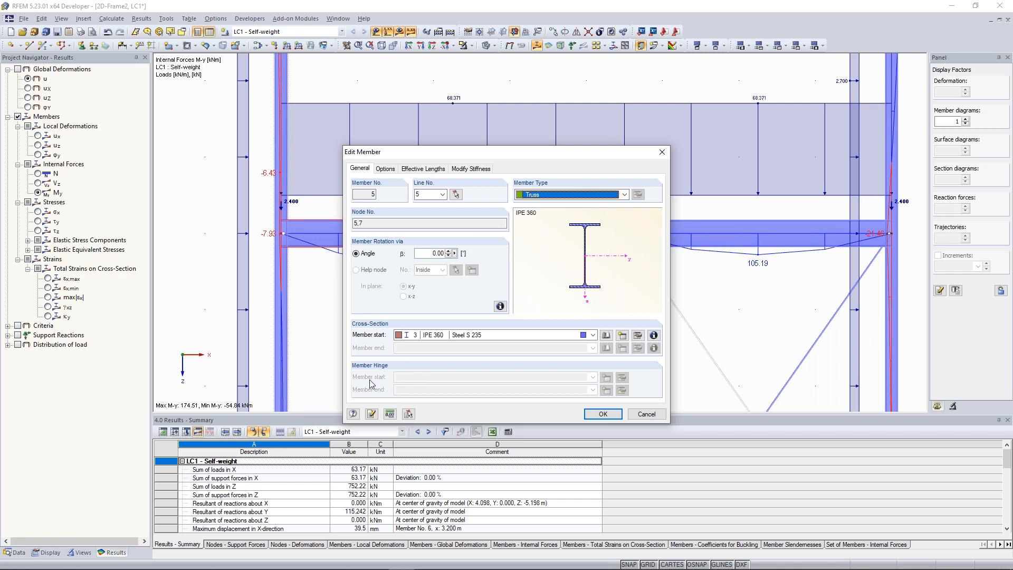
{"action": "left_click", "coordinate": [600, 414]}
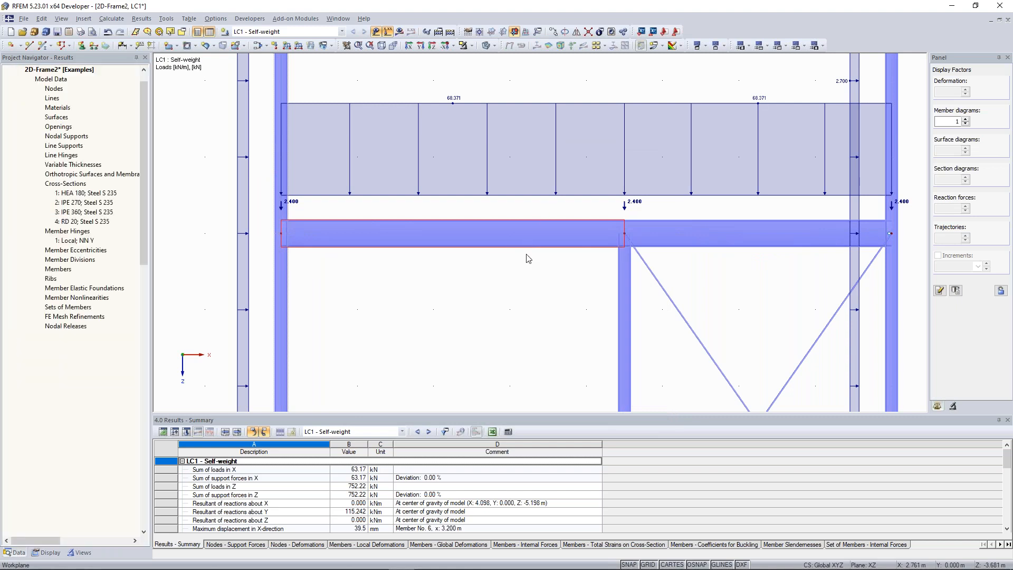
Recalculate load case LC1 and show the bending moments M-y along the middle beam
{"action": "left_click", "coordinate": [399, 32]}
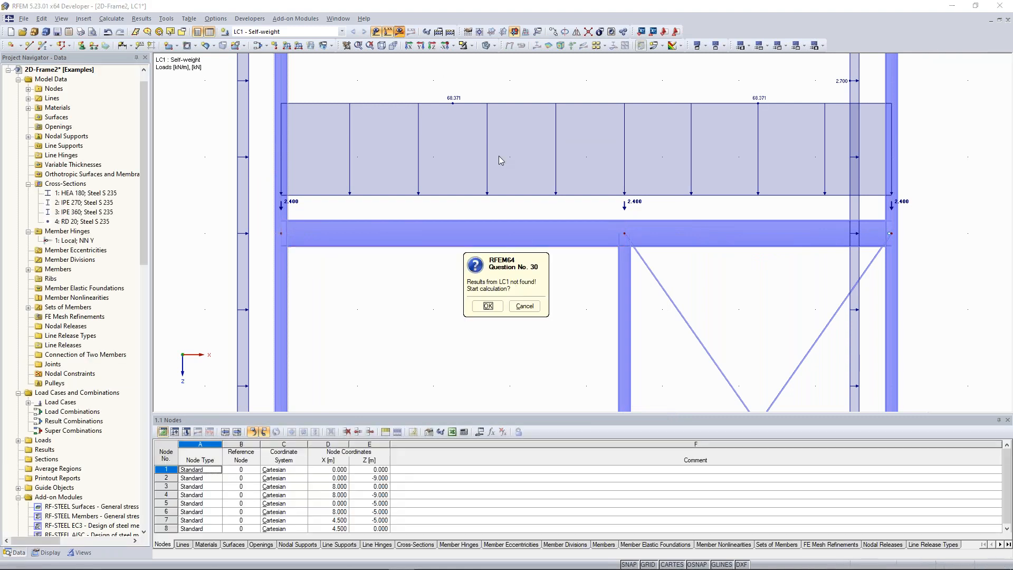
{"action": "left_click", "coordinate": [488, 306]}
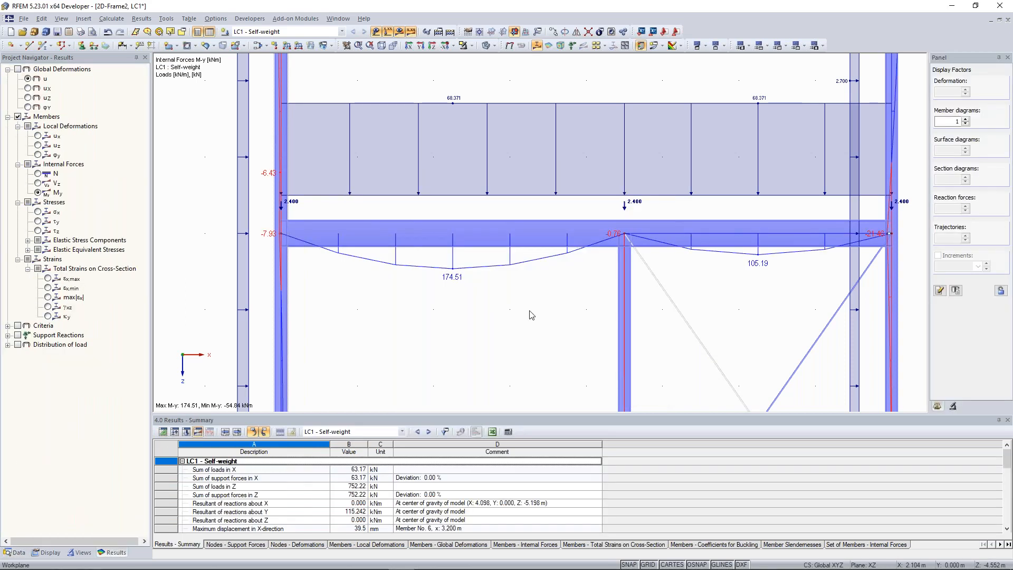
{"action": "scroll", "coordinate": [530, 311], "scroll_direction": "down", "scroll_amount": 4}
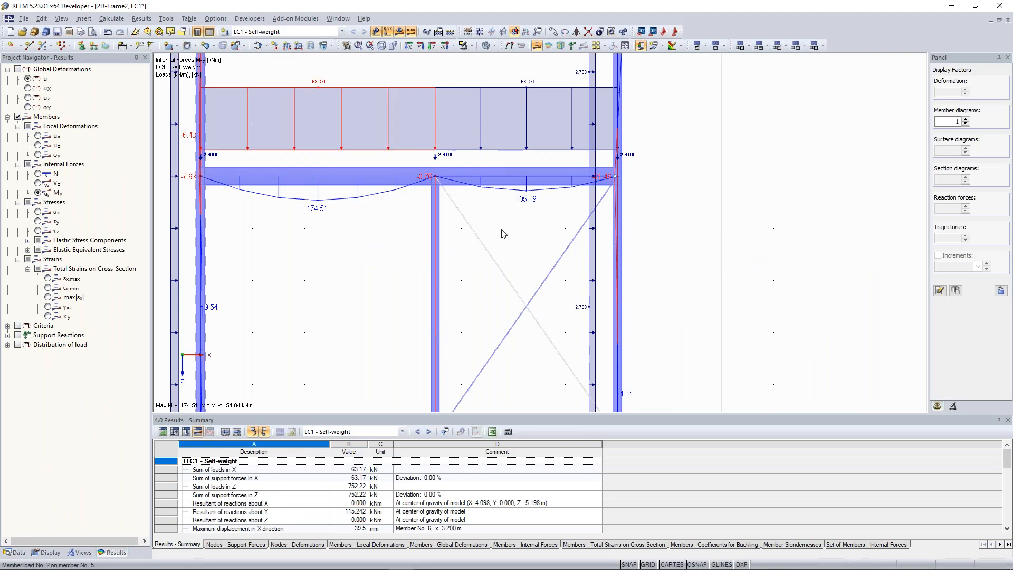
Open the properties of both RD 20 bracing diagonals, compare the available member types and keep Tension
{"action": "left_click", "coordinate": [453, 44]}
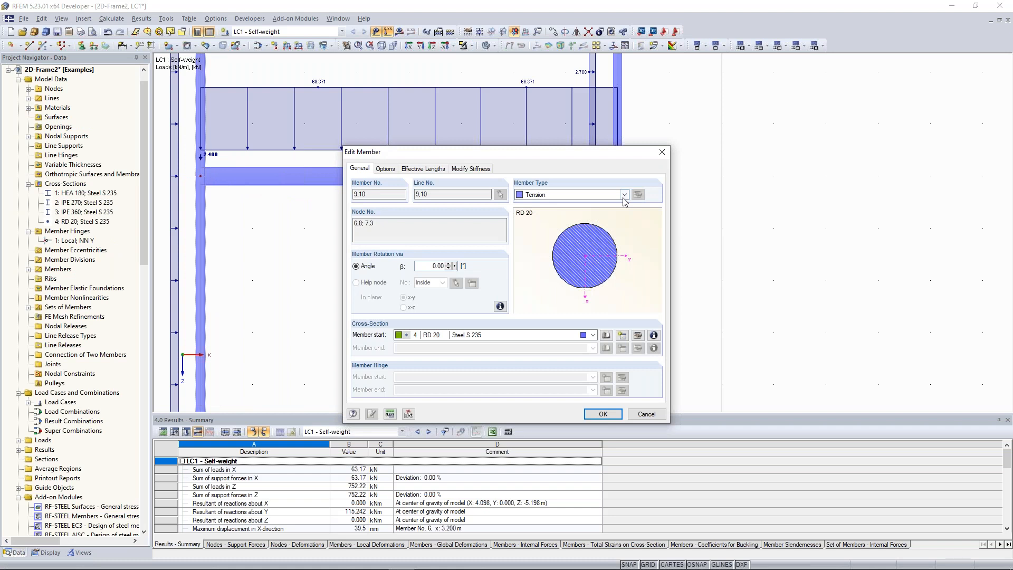
{"action": "left_click", "coordinate": [624, 195]}
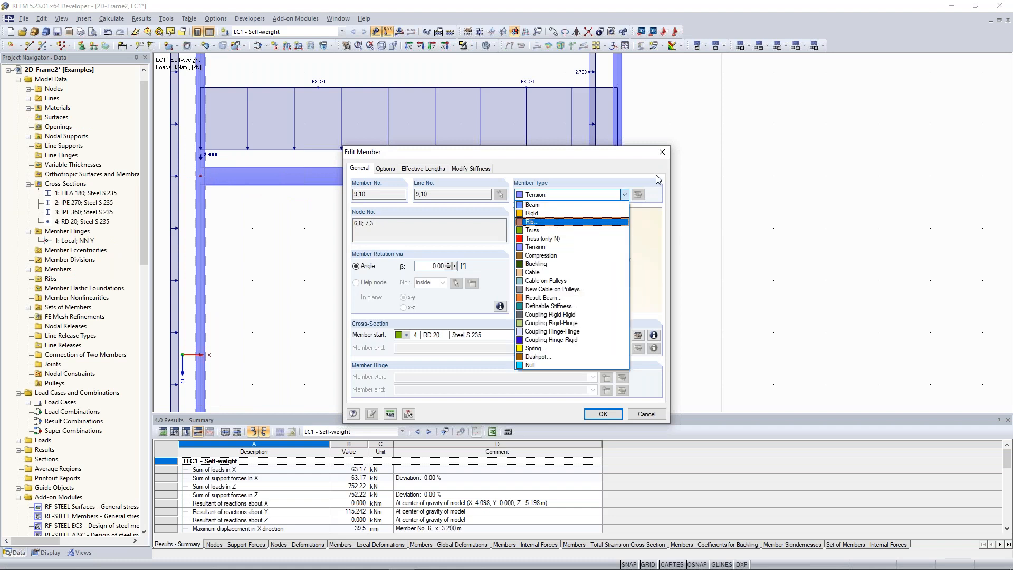
{"action": "left_click", "coordinate": [548, 247]}
{"action": "left_click", "coordinate": [662, 152]}
{"action": "middle_click_drag", "start_coordinate": [310, 280], "coordinate": [468, 257]}
{"action": "scroll", "coordinate": [416, 243], "scroll_direction": "down", "scroll_amount": 2}
{"action": "left_click", "coordinate": [468, 257]}
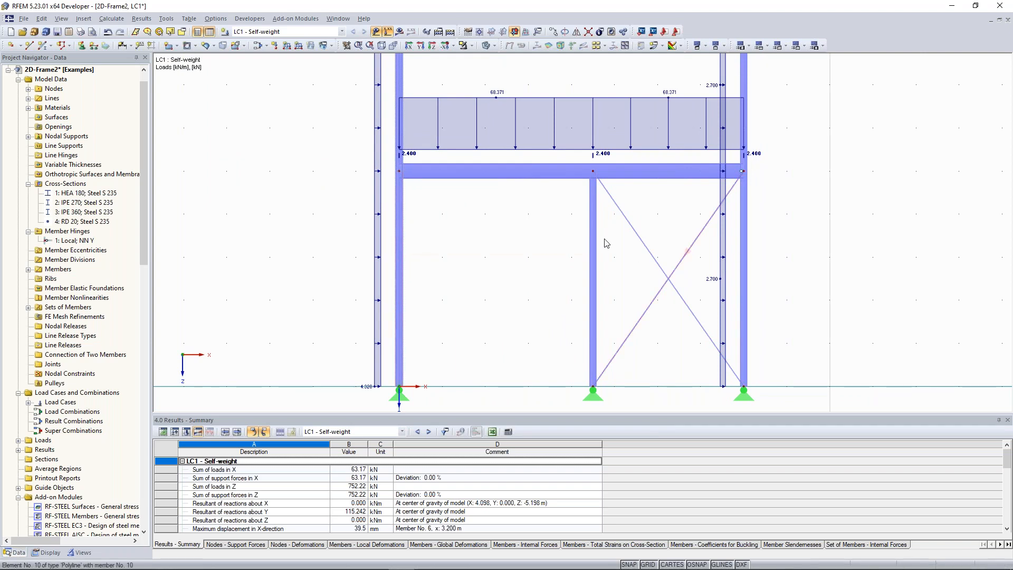
Show the results again and examine the bending moments M-y in the middle beam and around the bracing
{"action": "middle_click_drag", "start_coordinate": [605, 239], "coordinate": [459, 220]}
{"action": "left_click", "coordinate": [399, 31]}
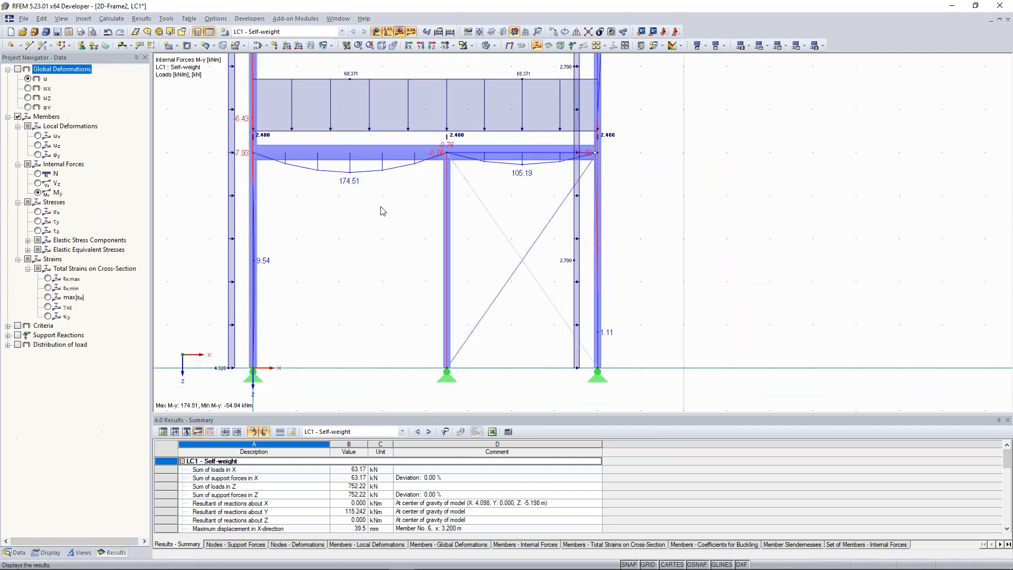
{"action": "scroll", "coordinate": [373, 196], "scroll_direction": "up", "scroll_amount": 3}
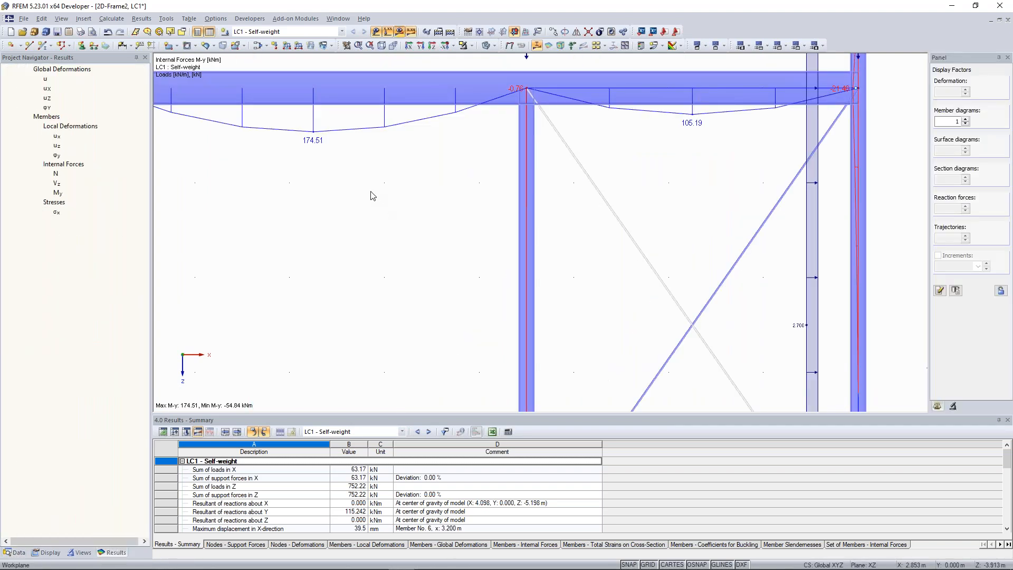
{"action": "scroll", "coordinate": [350, 208], "scroll_direction": "down", "scroll_amount": 3}
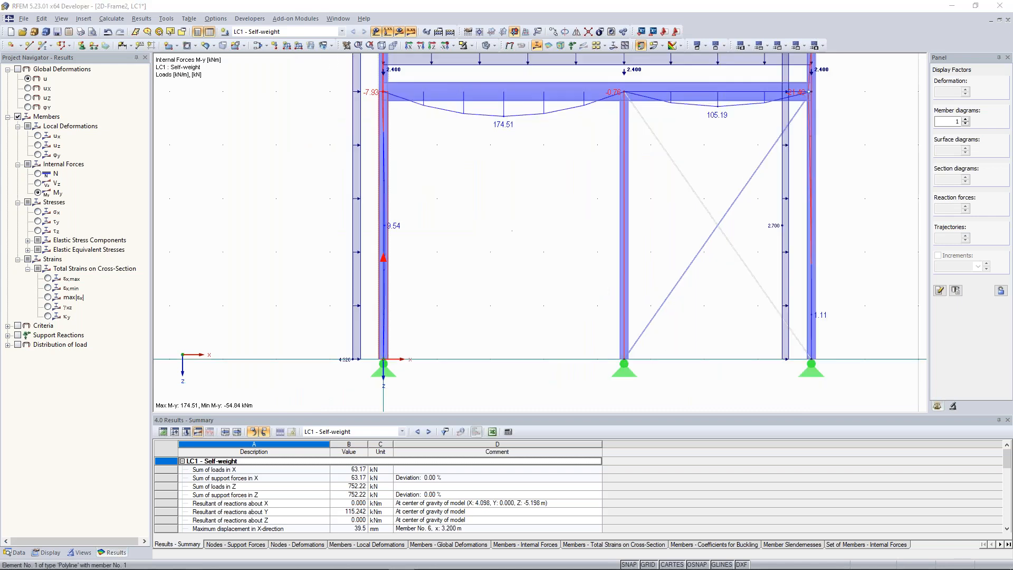
Change the member type of the lower left HEA 180 column to Truss (only N)
{"action": "double_click", "coordinate": [387, 182]}
{"action": "left_click", "coordinate": [622, 195]}
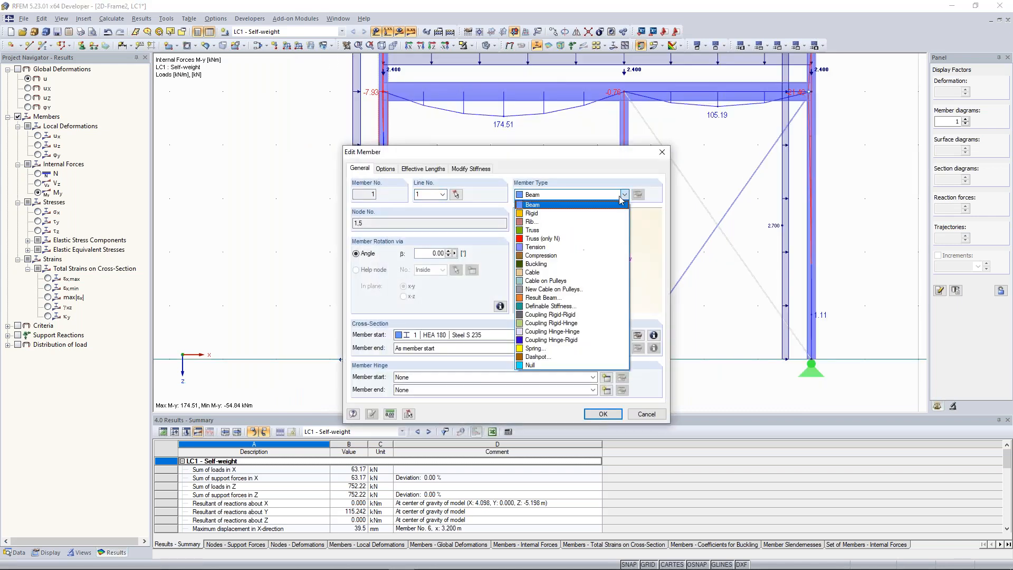
{"action": "left_click", "coordinate": [574, 243]}
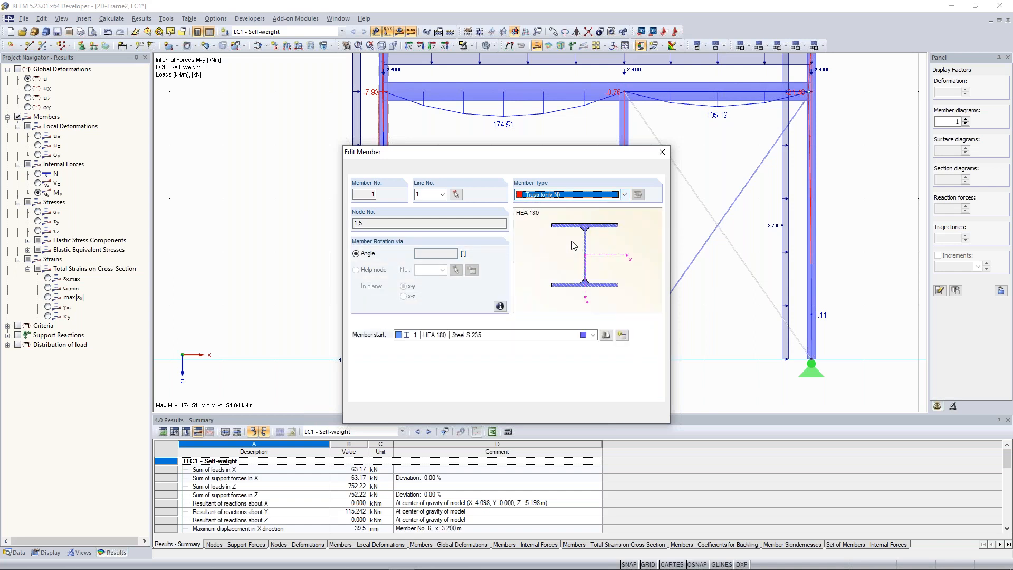
{"action": "left_click_drag", "start_coordinate": [565, 156], "coordinate": [256, 114]}
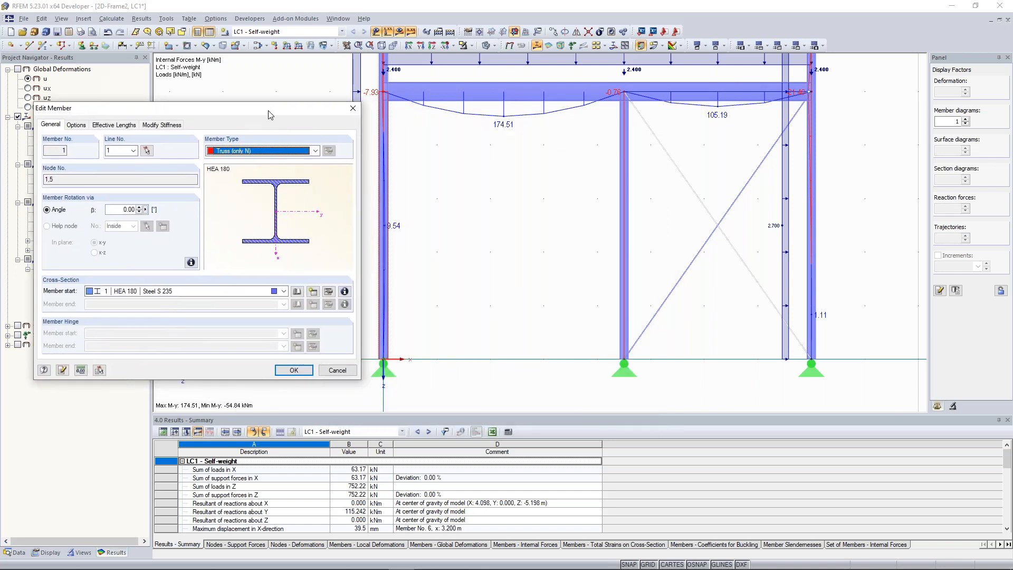
{"action": "left_click_drag", "start_coordinate": [268, 111], "coordinate": [234, 103]}
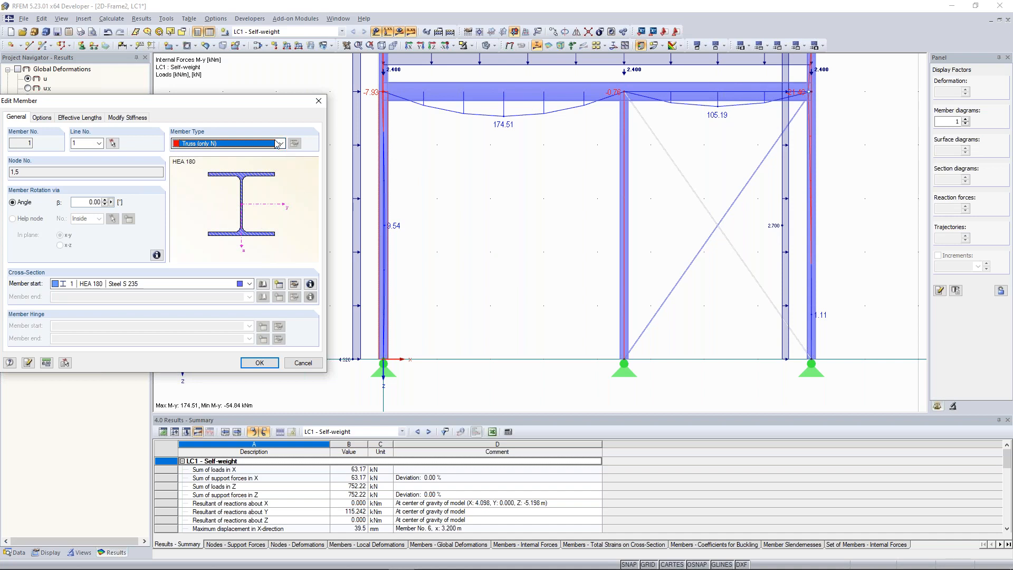
{"action": "left_click", "coordinate": [268, 362]}
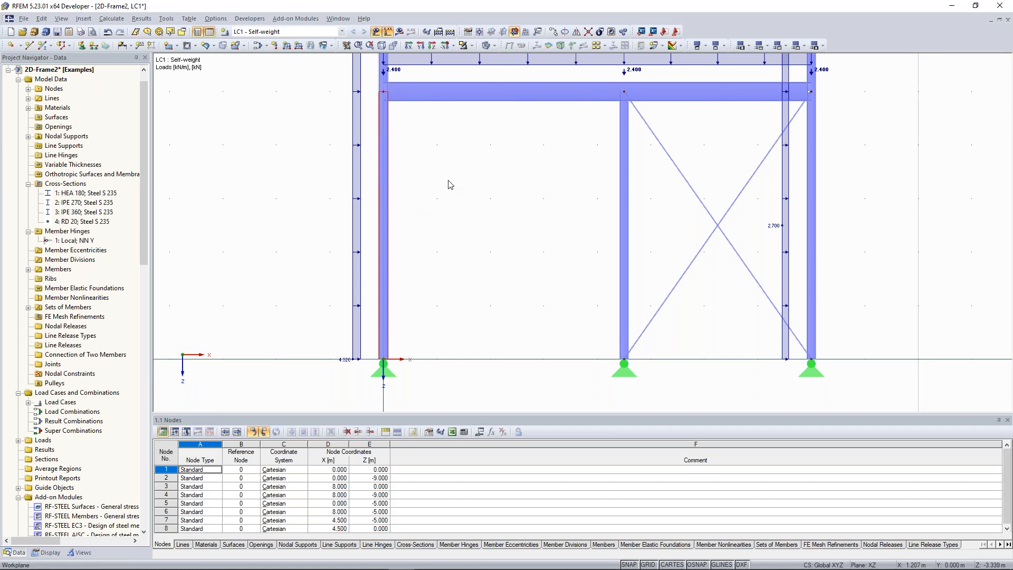
Show the LC1 results again and examine the bending moments M-y and the axial forces N in the frame
{"action": "left_click", "coordinate": [399, 32]}
{"action": "middle_click_drag", "start_coordinate": [497, 302], "coordinate": [498, 309]}
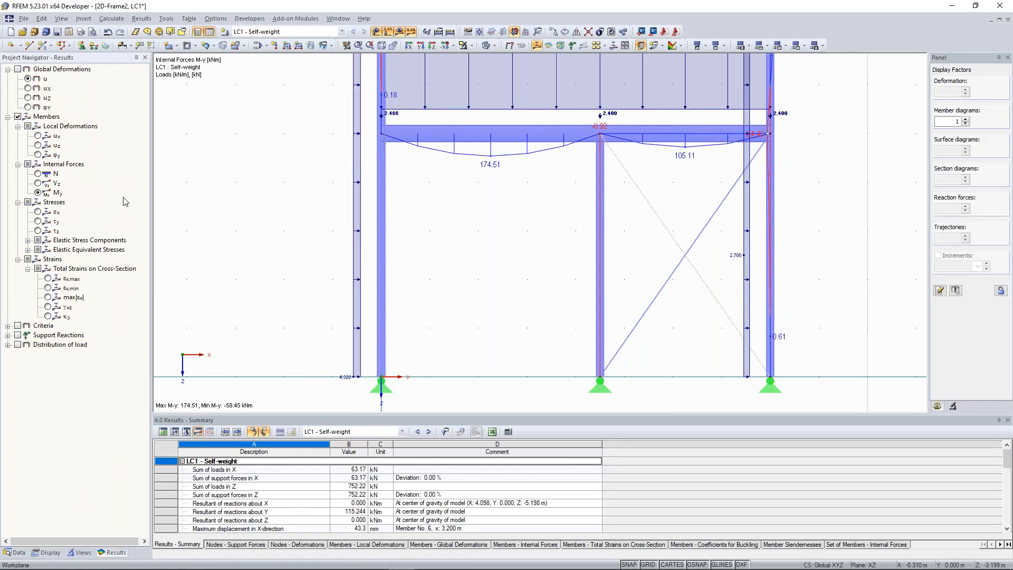
{"action": "left_click", "coordinate": [38, 173]}
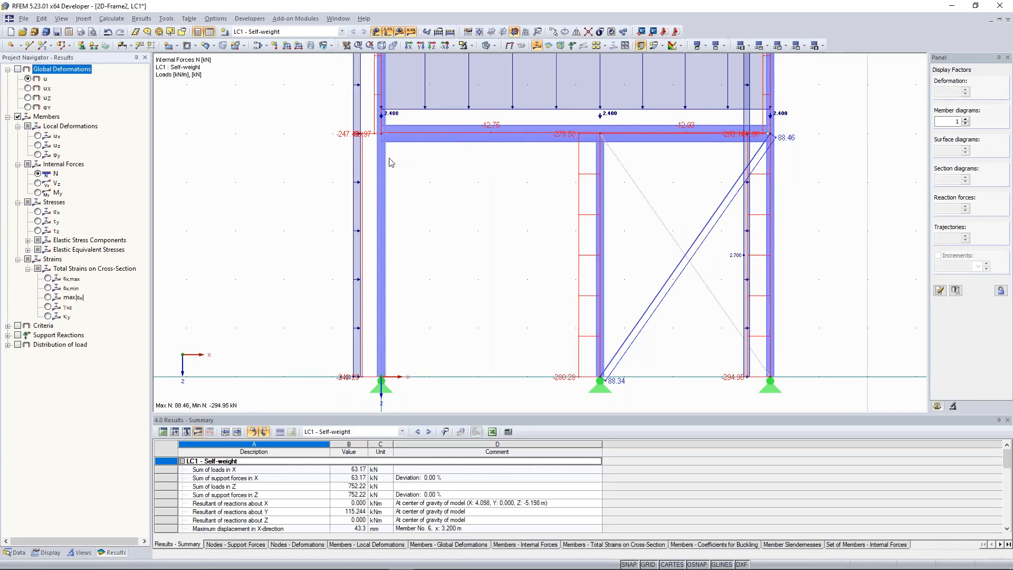
{"action": "scroll", "coordinate": [363, 263], "scroll_direction": "down", "scroll_amount": 3}
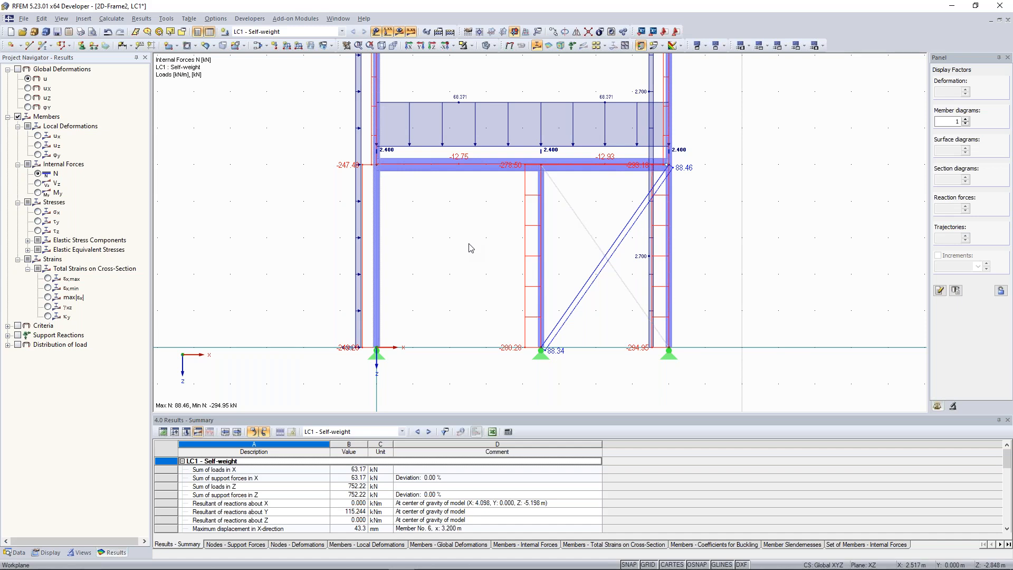
{"action": "scroll", "coordinate": [469, 245], "scroll_direction": "down", "scroll_amount": 1}
{"action": "scroll", "coordinate": [462, 266], "scroll_direction": "down", "scroll_amount": 1}
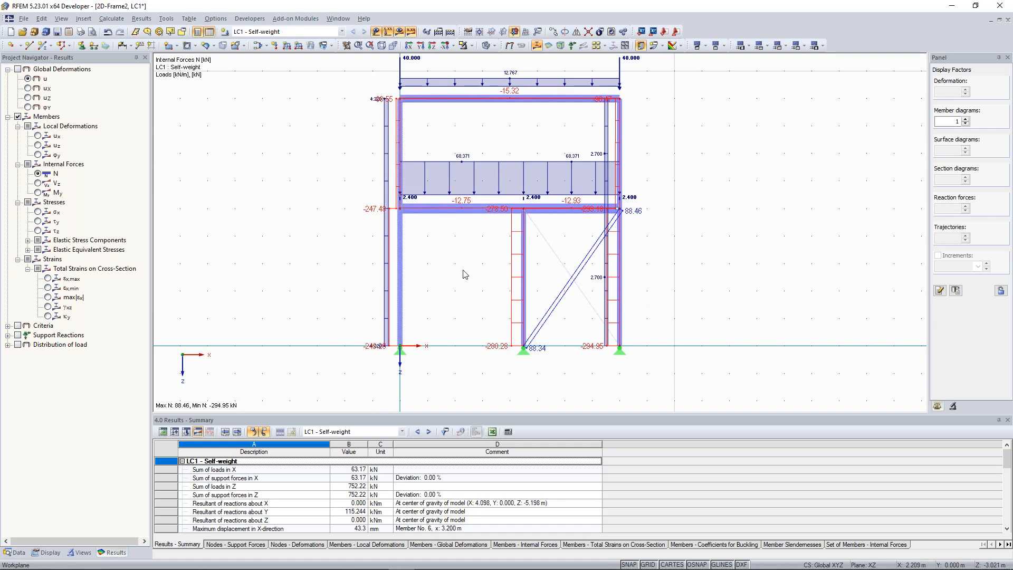
{"action": "middle_click_drag", "start_coordinate": [451, 283], "coordinate": [444, 287]}
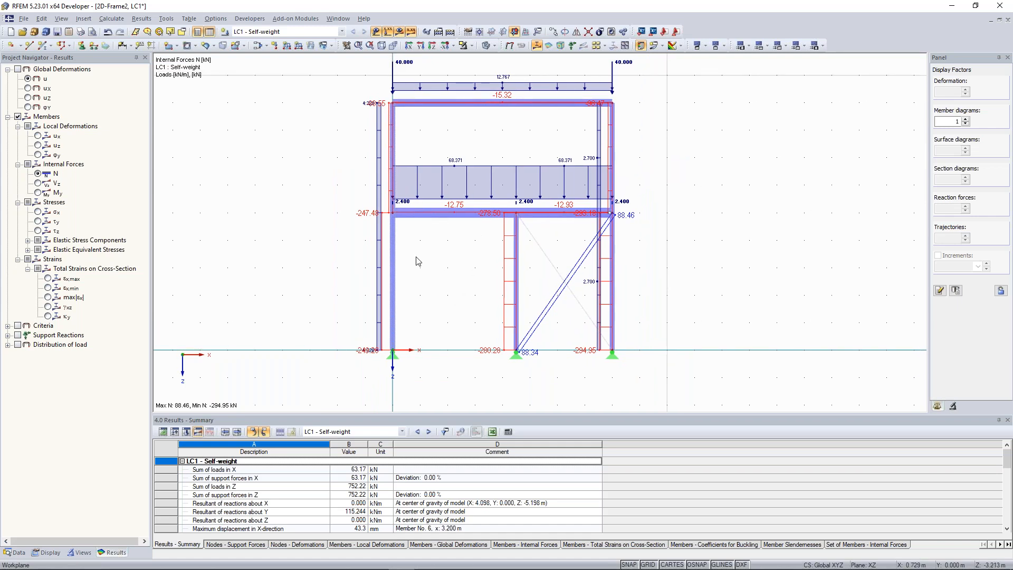
Set the member type of the lower left HEA 180 column back to Beam
{"action": "double_click", "coordinate": [393, 254]}
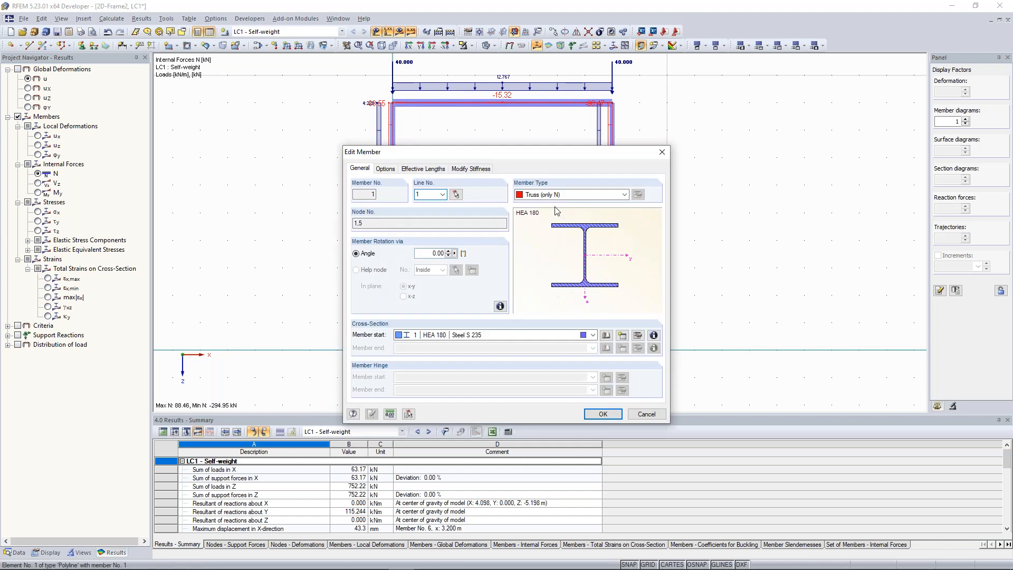
{"action": "left_click", "coordinate": [624, 194]}
{"action": "left_click", "coordinate": [543, 204]}
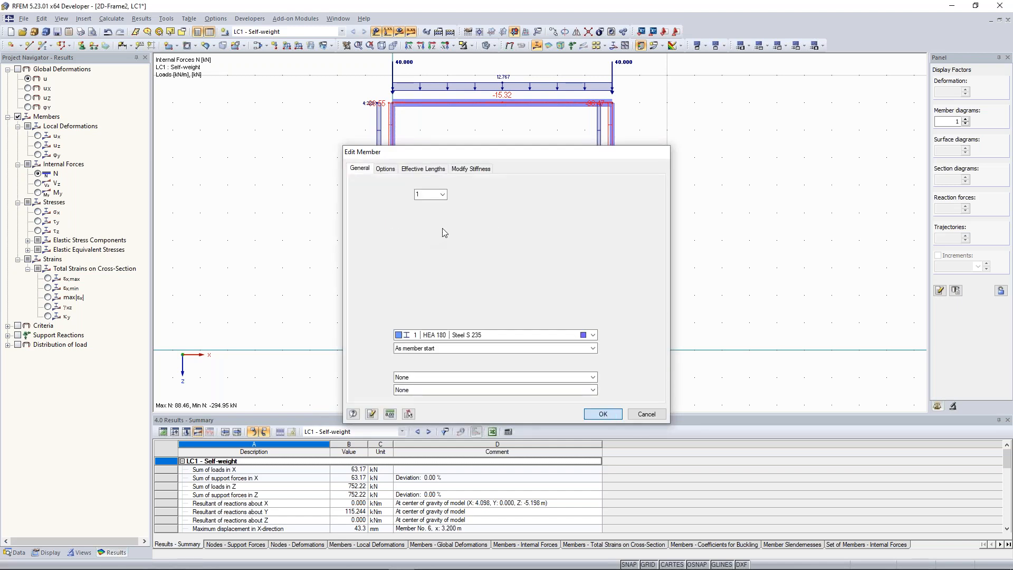
{"action": "key", "text": "Return"}
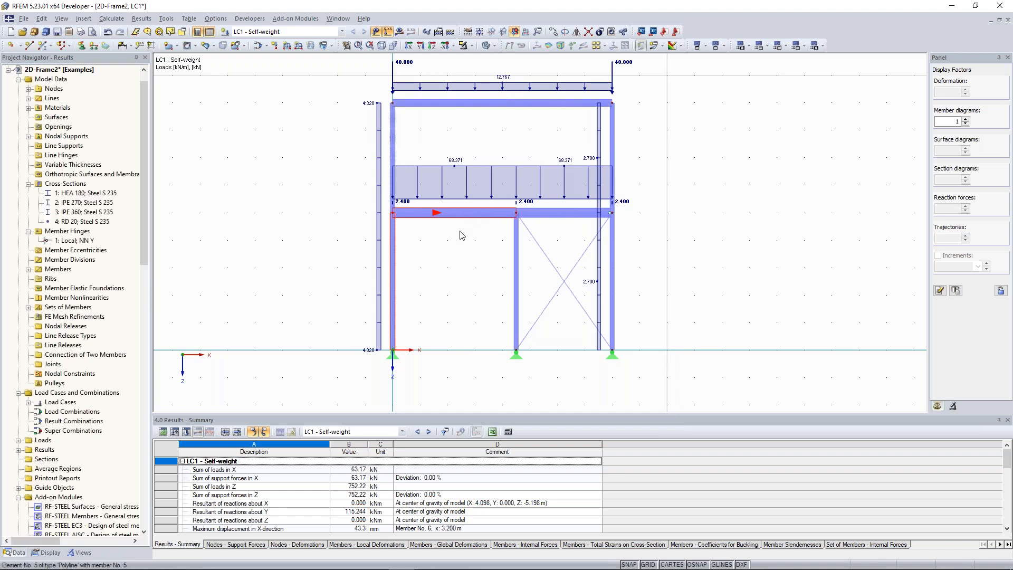
Keep the middle beam's left segment as a Beam and assign the Local; NN Y hinge to its member start
{"action": "left_click", "coordinate": [621, 197]}
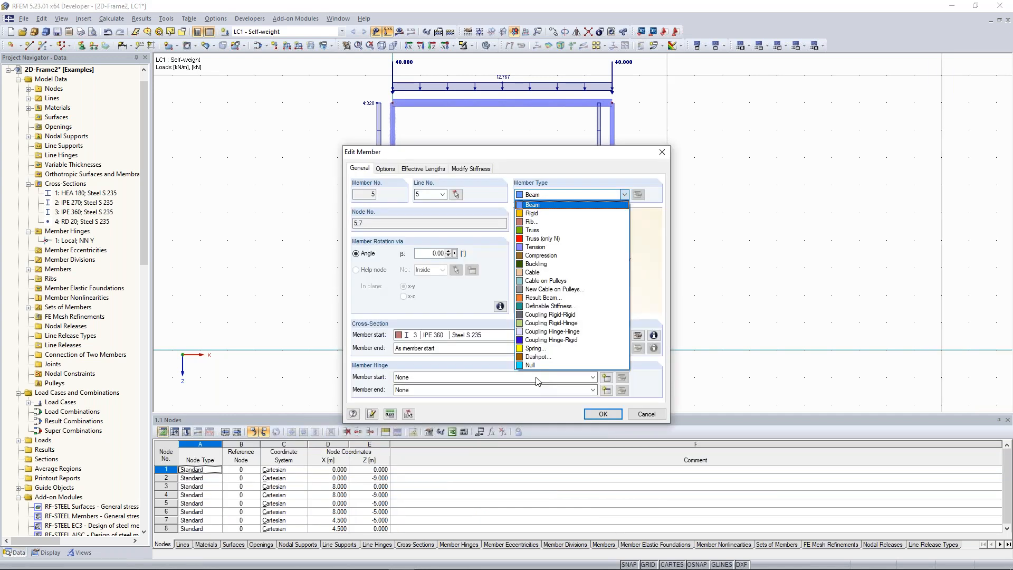
{"action": "left_click", "coordinate": [535, 377]}
{"action": "left_click", "coordinate": [536, 395]}
{"action": "left_click", "coordinate": [603, 415]}
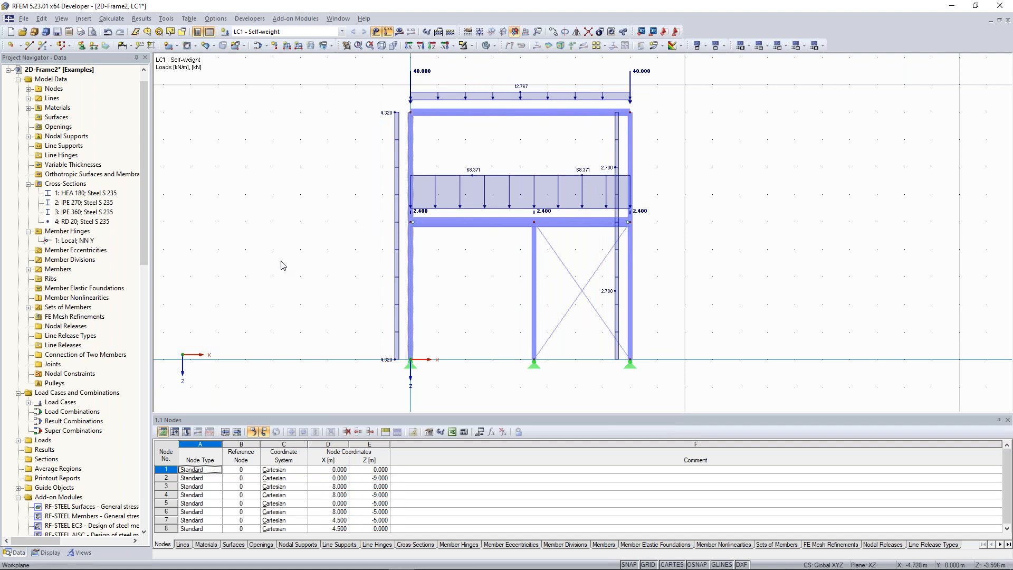
Open the RF-STABILITY add-on module and deactivate favorable effects due to tension and the minimum initial prestress for cables and membranes
{"action": "scroll", "coordinate": [120, 289], "scroll_direction": "down", "scroll_amount": 7}
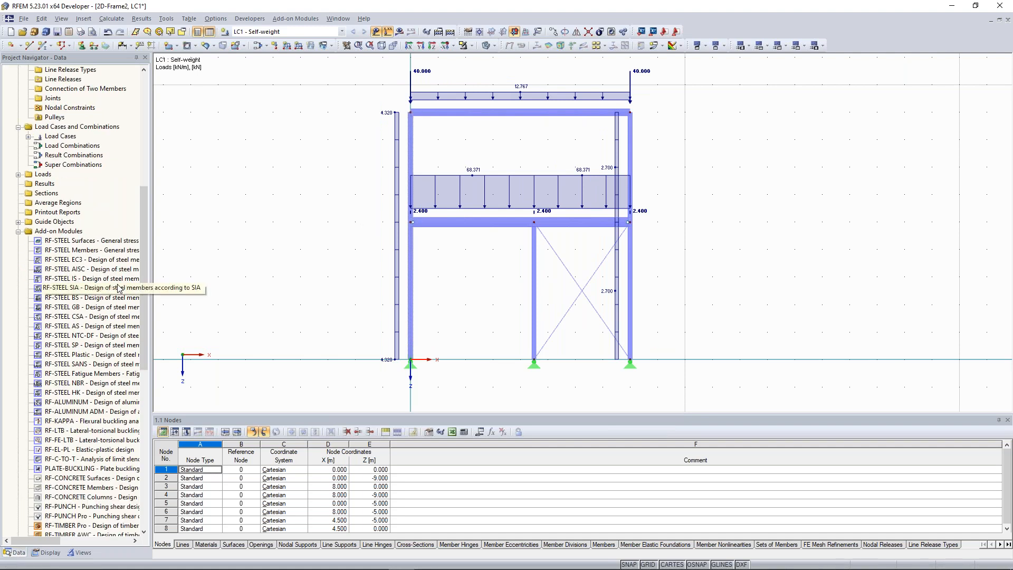
{"action": "scroll", "coordinate": [120, 288], "scroll_direction": "down", "scroll_amount": 9}
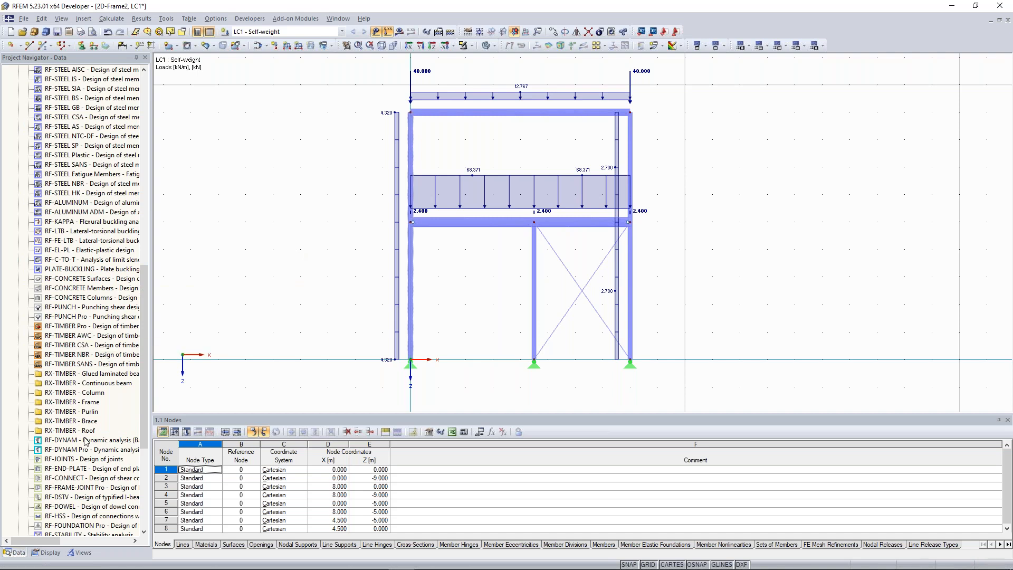
{"action": "scroll", "coordinate": [110, 397], "scroll_direction": "down", "scroll_amount": 2}
{"action": "scroll", "coordinate": [109, 397], "scroll_direction": "down", "scroll_amount": 2}
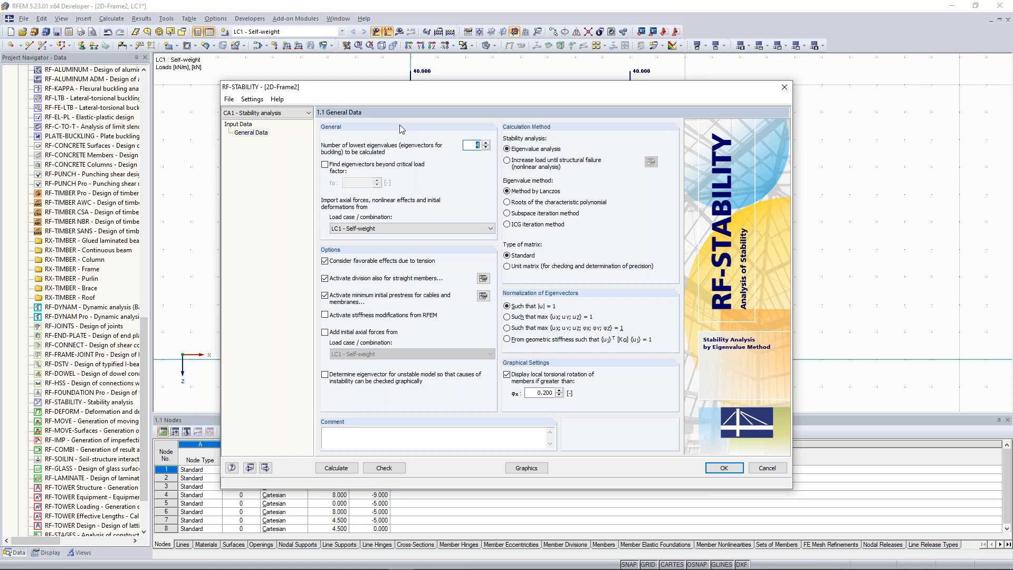
{"action": "left_click", "coordinate": [337, 298]}
{"action": "left_click", "coordinate": [324, 261]}
Increase the minimum number of member divisions for straight members in the stability analysis FE mesh settings
{"action": "left_click", "coordinate": [481, 280]}
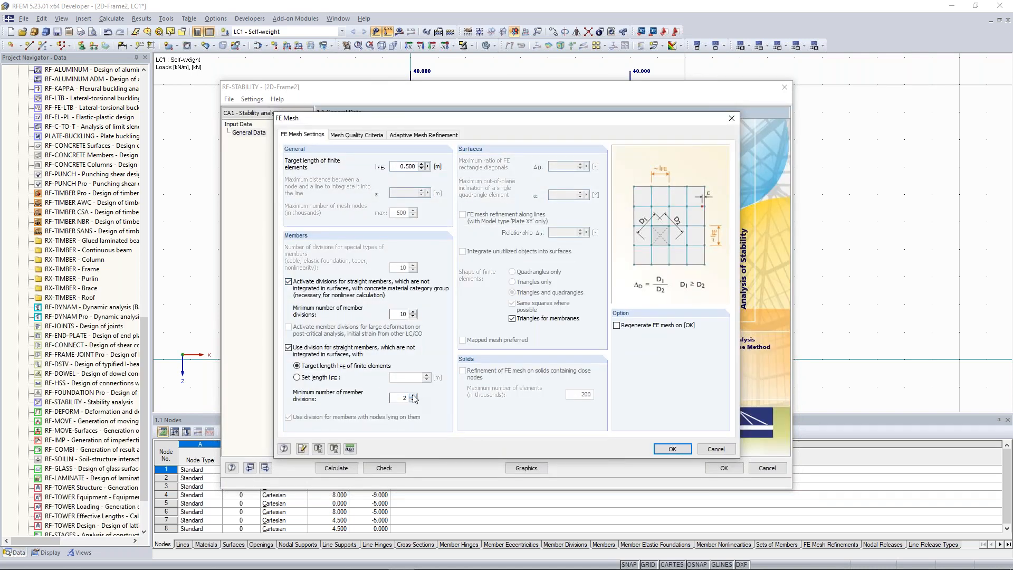
{"action": "left_click", "coordinate": [413, 395]}
{"action": "left_click", "coordinate": [413, 395]}
{"action": "left_click", "coordinate": [414, 395]}
{"action": "left_click", "coordinate": [414, 395]}
{"action": "left_click", "coordinate": [672, 450]}
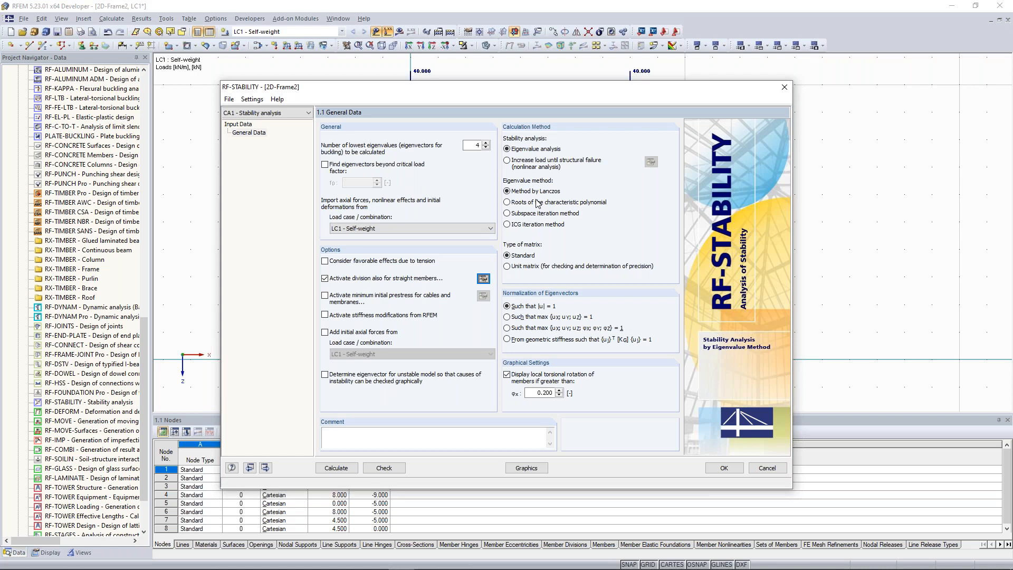
Calculate the critical load factors and compare the buckling shapes of eigenvectors 1 and 2 on the frame
{"action": "left_click", "coordinate": [335, 468]}
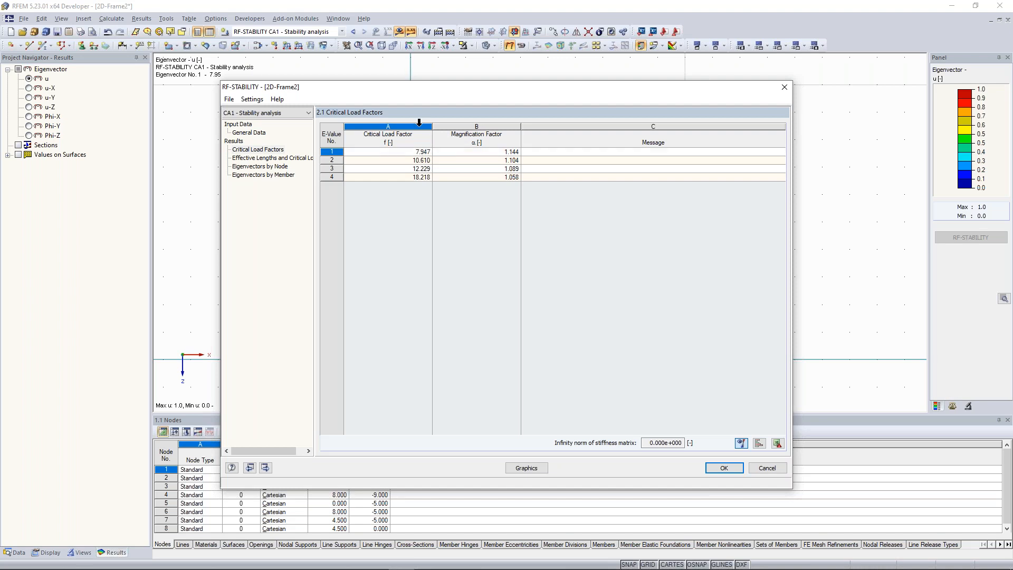
{"action": "left_click", "coordinate": [724, 468]}
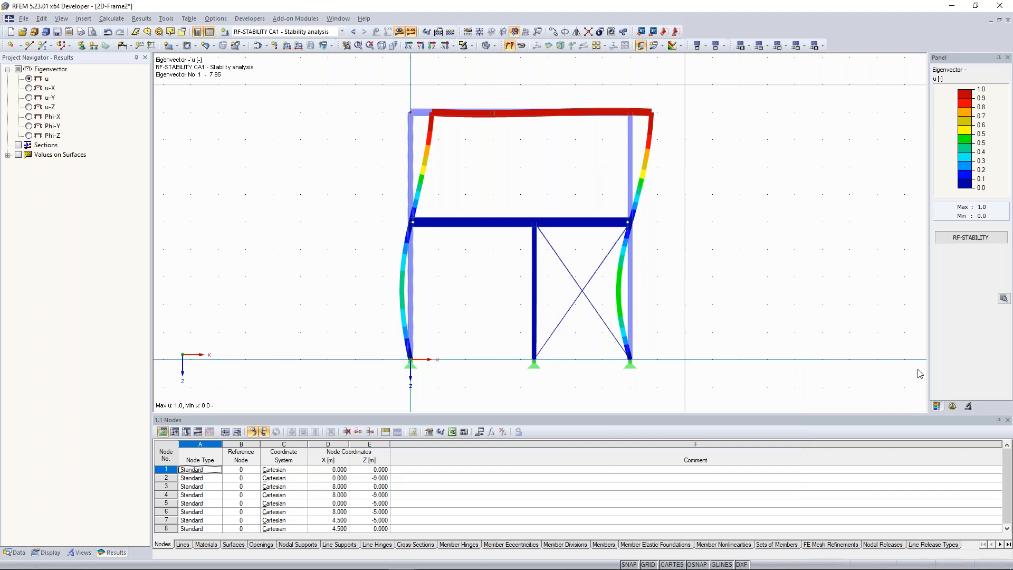
{"action": "left_click", "coordinate": [951, 406]}
{"action": "left_click", "coordinate": [972, 94]}
{"action": "left_click", "coordinate": [969, 105]}
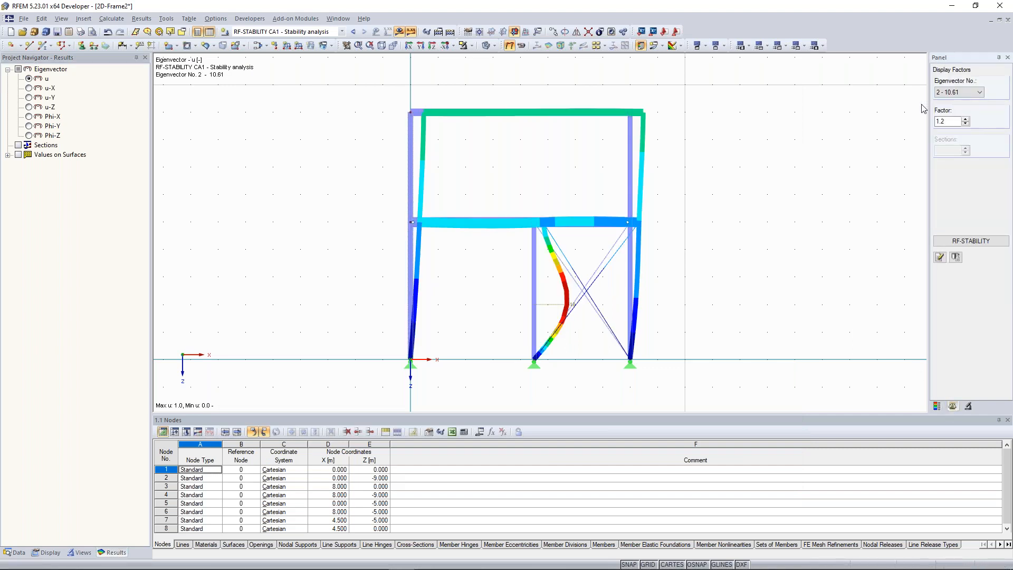
{"action": "left_click", "coordinate": [972, 92]}
{"action": "left_click", "coordinate": [957, 98]}
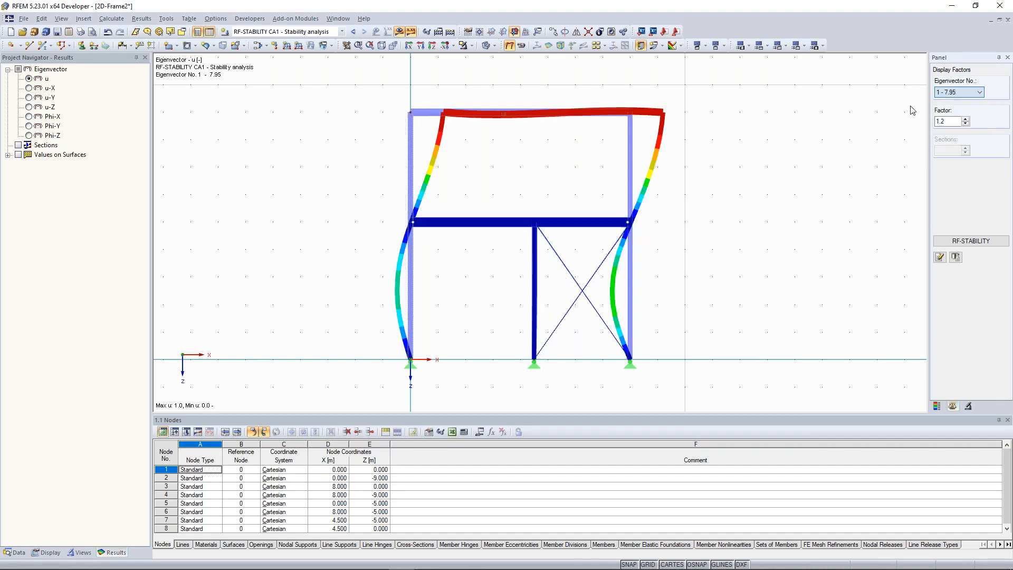
Examine the first buckling shape of the frame, especially the middle column's connection to the middle beam
{"action": "middle_click_drag", "start_coordinate": [519, 179], "coordinate": [492, 174]}
{"action": "scroll", "coordinate": [505, 237], "scroll_direction": "up", "scroll_amount": 2}
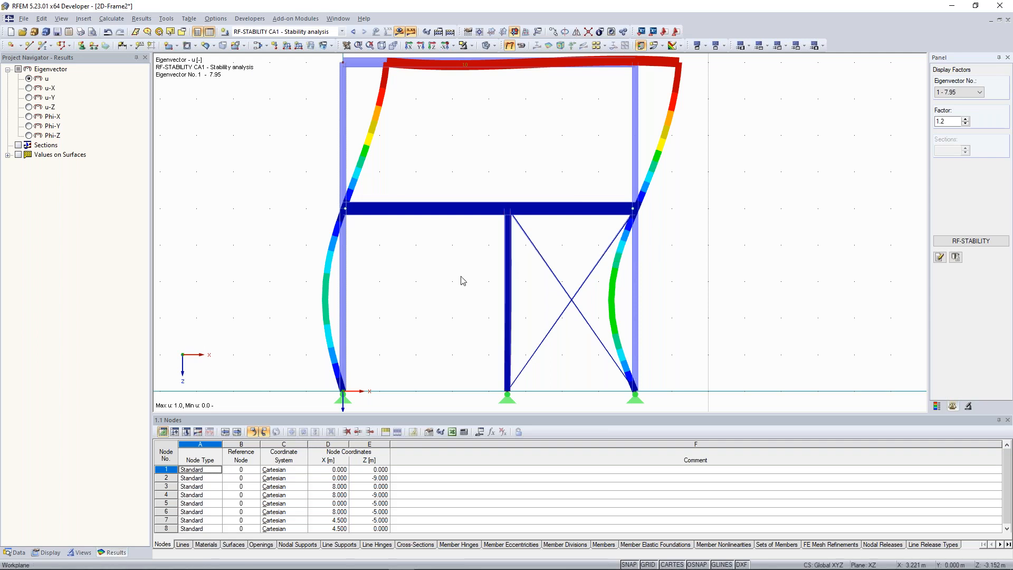
{"action": "scroll", "coordinate": [463, 281], "scroll_direction": "down", "scroll_amount": 2}
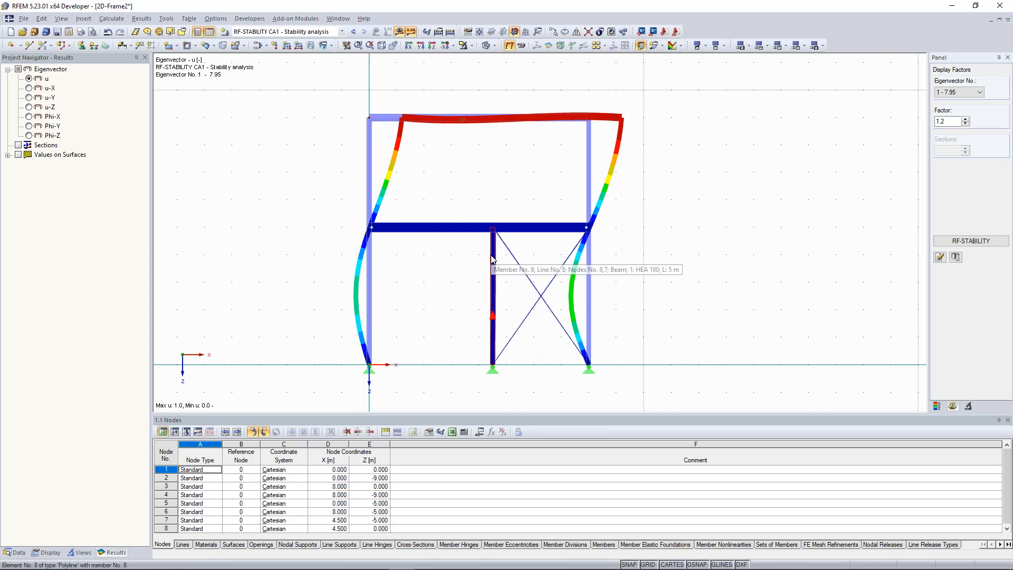
{"action": "scroll", "coordinate": [491, 259], "scroll_direction": "up", "scroll_amount": 1}
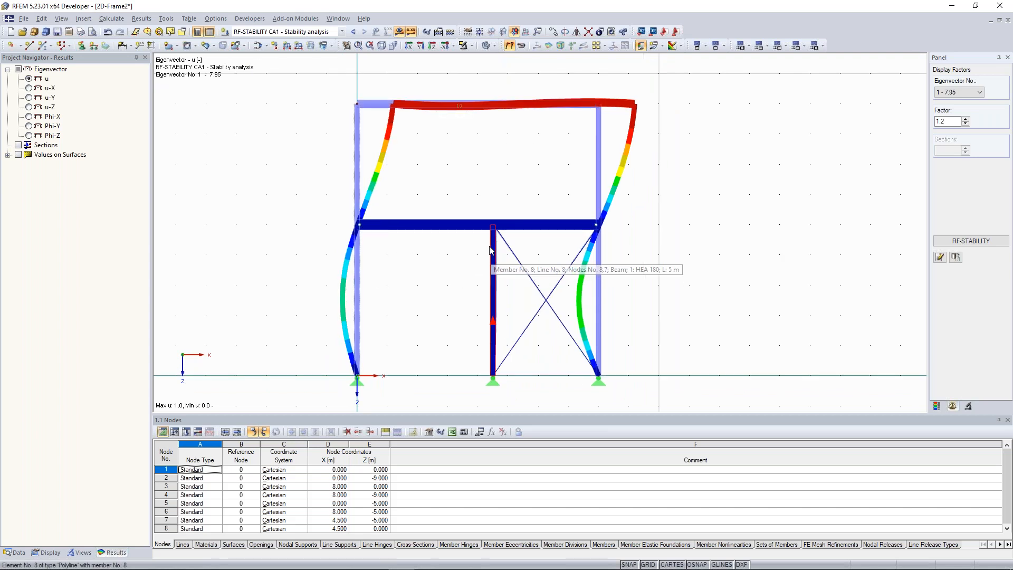
{"action": "middle_click_drag", "start_coordinate": [490, 251], "coordinate": [491, 242]}
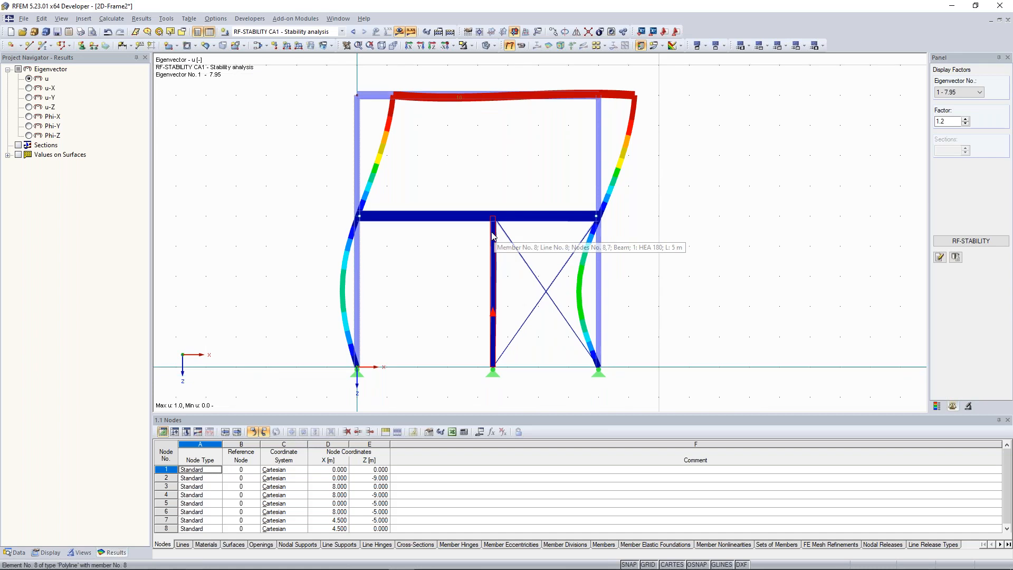
{"action": "scroll", "coordinate": [494, 232], "scroll_direction": "up", "scroll_amount": 2}
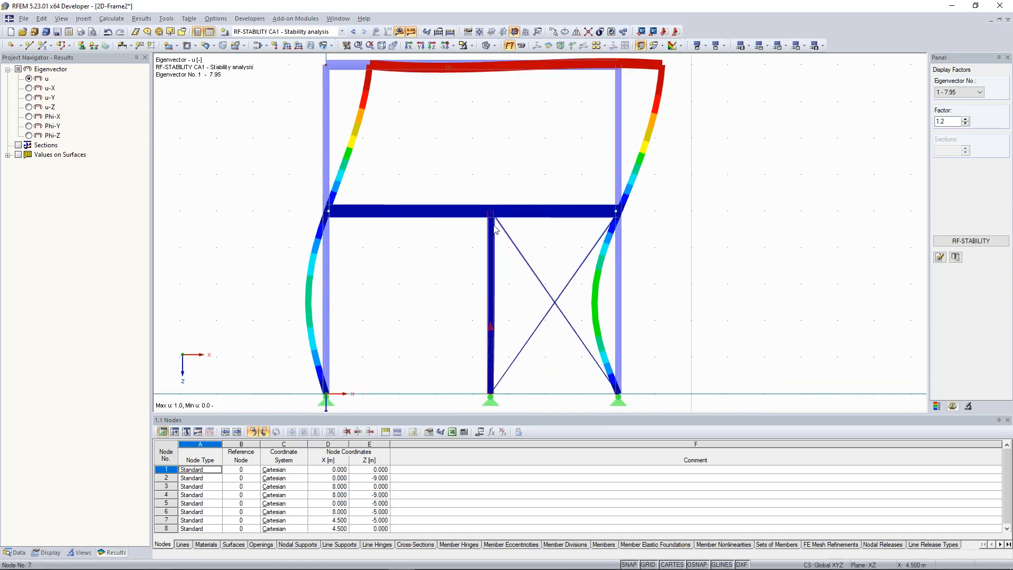
{"action": "scroll", "coordinate": [495, 221], "scroll_direction": "down", "scroll_amount": 2}
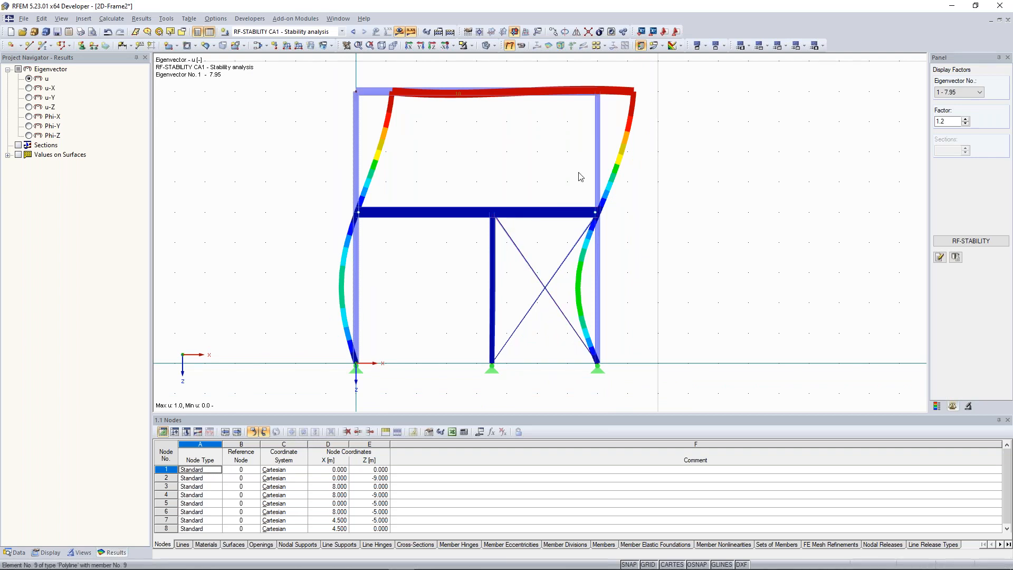
{"action": "middle_click_drag", "start_coordinate": [510, 223], "coordinate": [513, 212]}
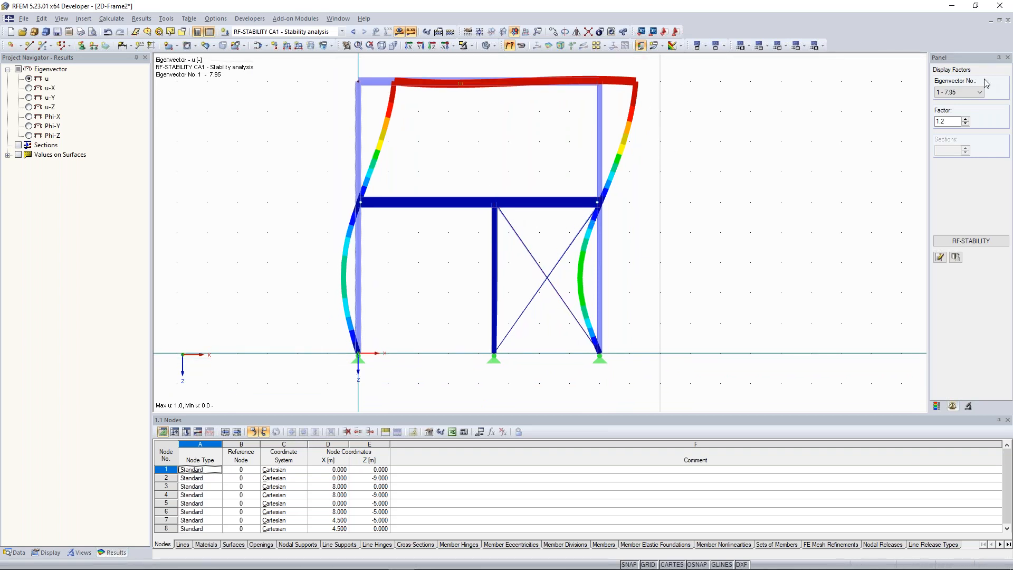
Display eigenvector 1 and examine the buckling shape of the middle column
{"action": "left_click", "coordinate": [966, 94]}
{"action": "left_click", "coordinate": [955, 102]}
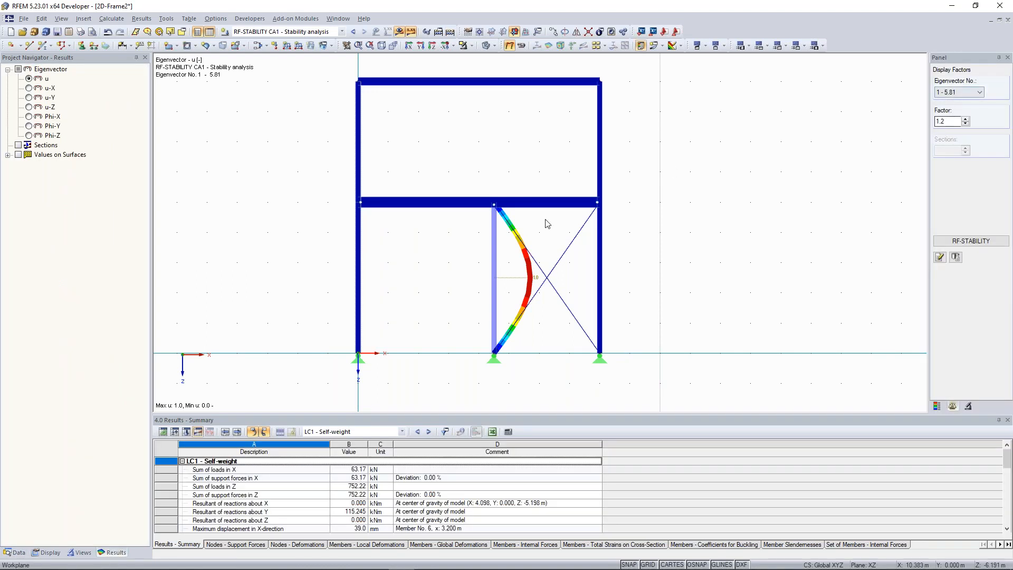
{"action": "scroll", "coordinate": [501, 261], "scroll_direction": "up", "scroll_amount": 1}
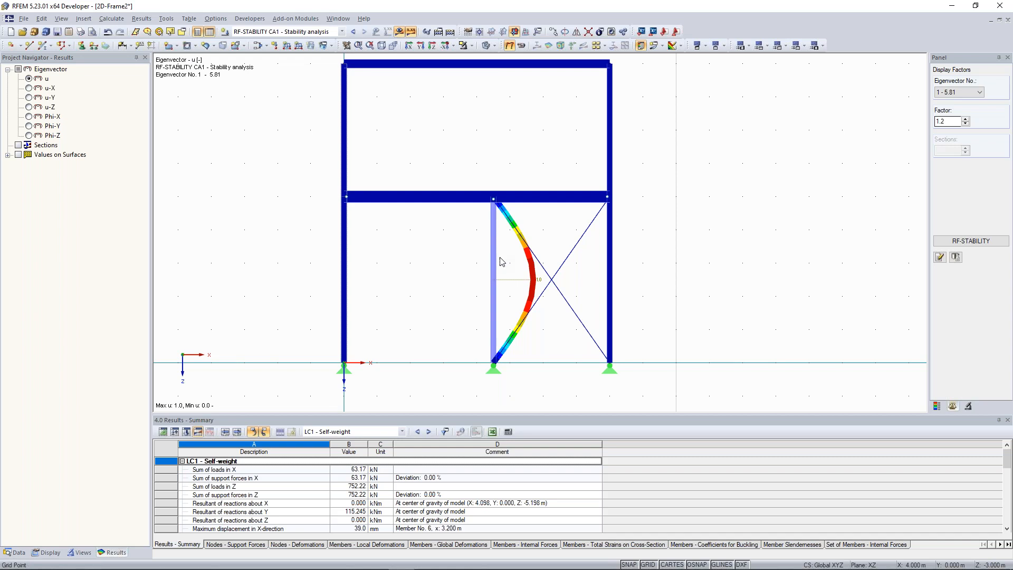
{"action": "scroll", "coordinate": [452, 280], "scroll_direction": "down", "scroll_amount": 1}
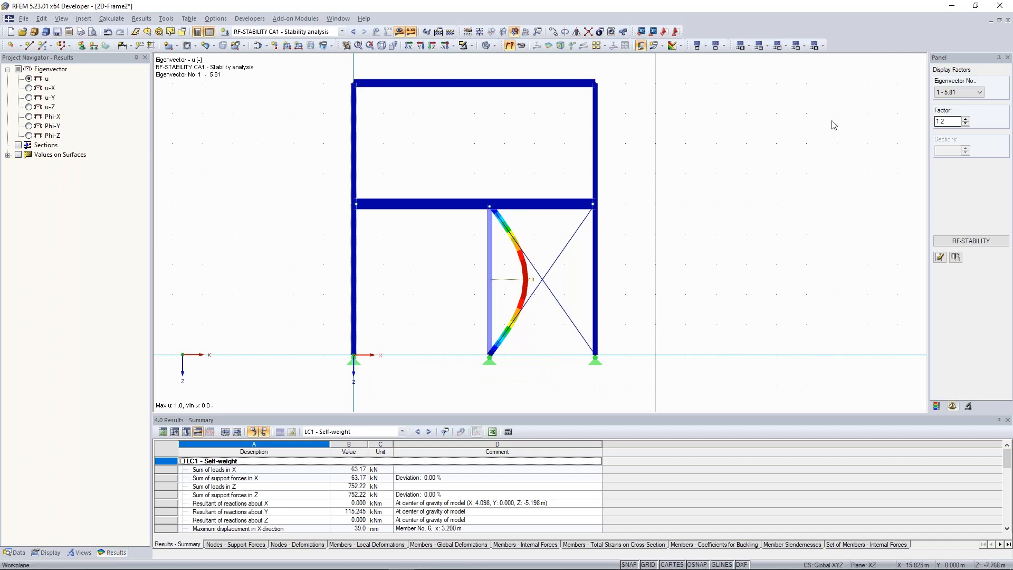
Display the buckling shape of eigenvector 2 and examine how the whole frame deforms
{"action": "left_click", "coordinate": [959, 93]}
{"action": "left_click", "coordinate": [960, 93]}
{"action": "left_click", "coordinate": [959, 93]}
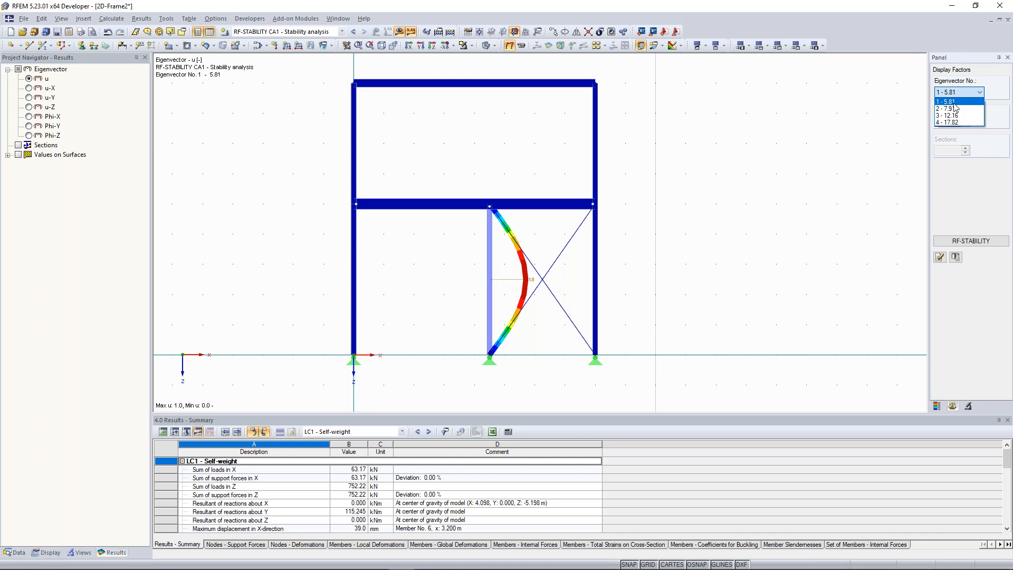
{"action": "left_click", "coordinate": [956, 108]}
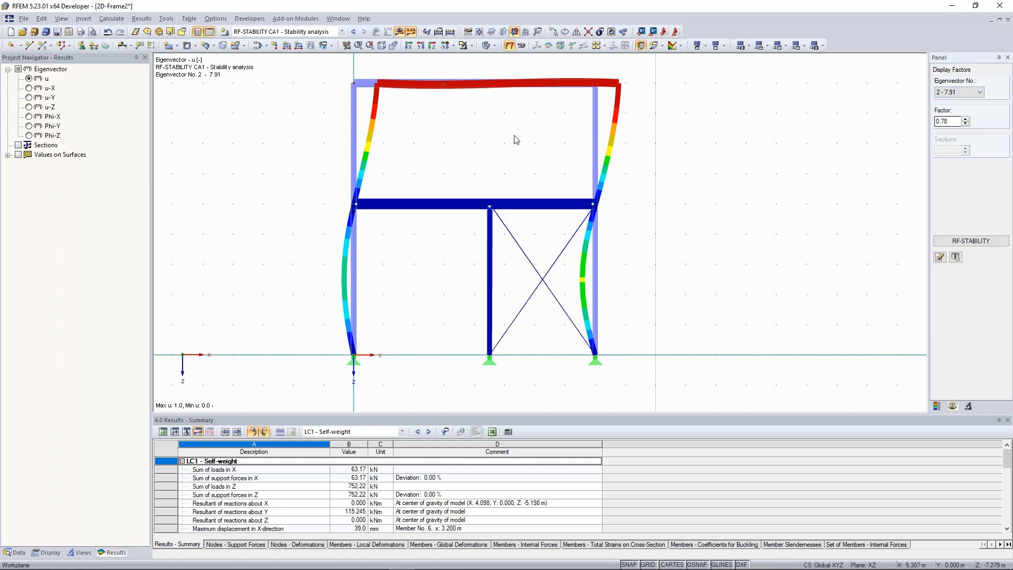
{"action": "scroll", "coordinate": [514, 145], "scroll_direction": "down", "scroll_amount": 2}
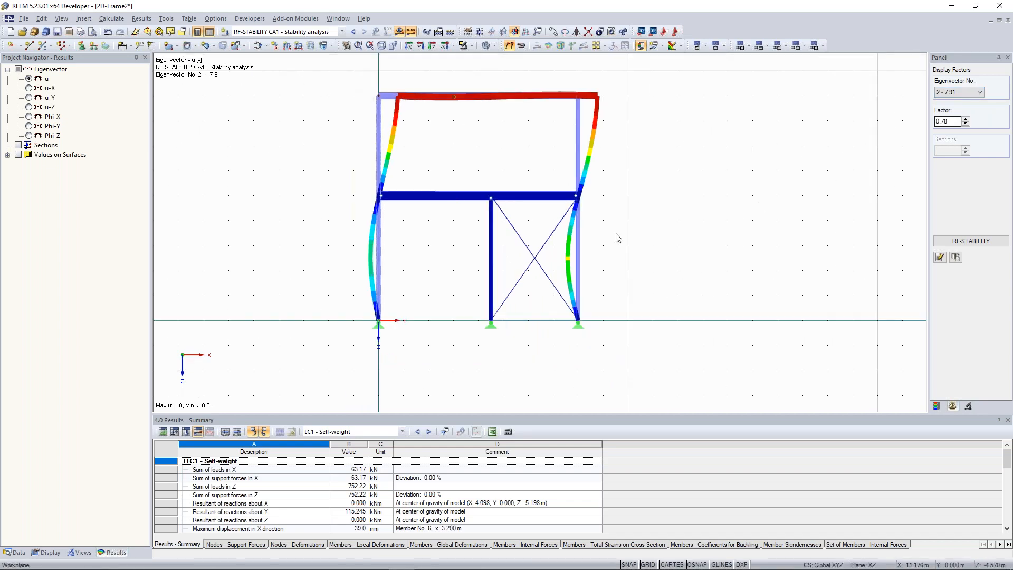
Examine the effective lengths and critical loads of the members in RF-STABILITY, comparing them with the buckling shapes of the frame
{"action": "left_click", "coordinate": [971, 241]}
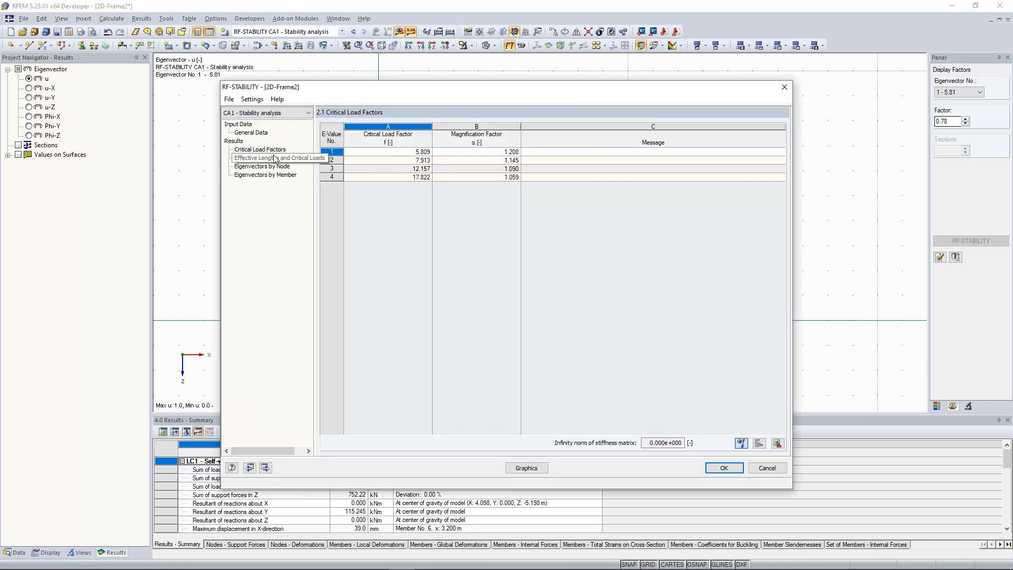
{"action": "left_click", "coordinate": [274, 157]}
{"action": "left_click_drag", "start_coordinate": [425, 96], "coordinate": [541, 262]}
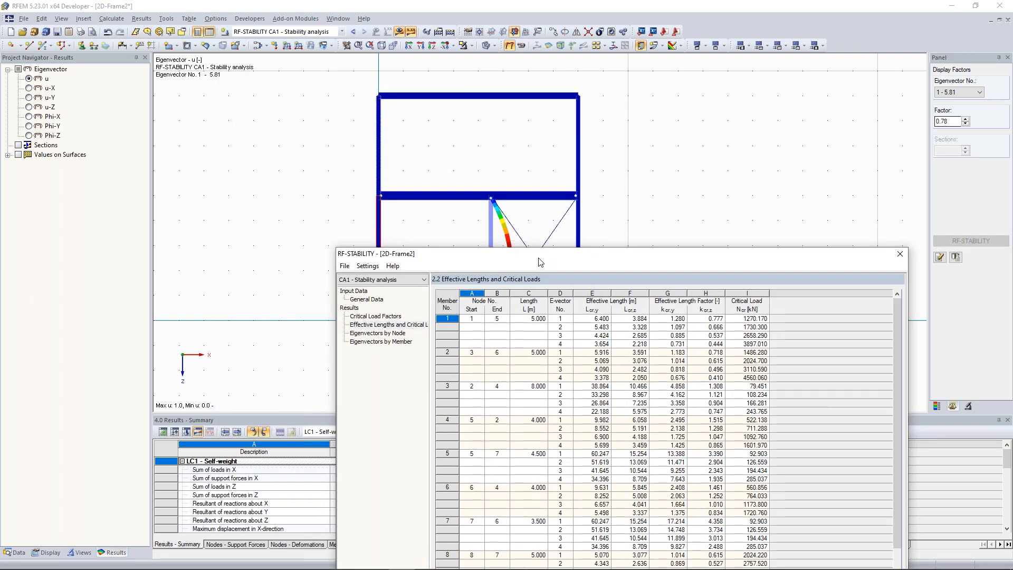
{"action": "left_click_drag", "start_coordinate": [541, 262], "coordinate": [604, 85]}
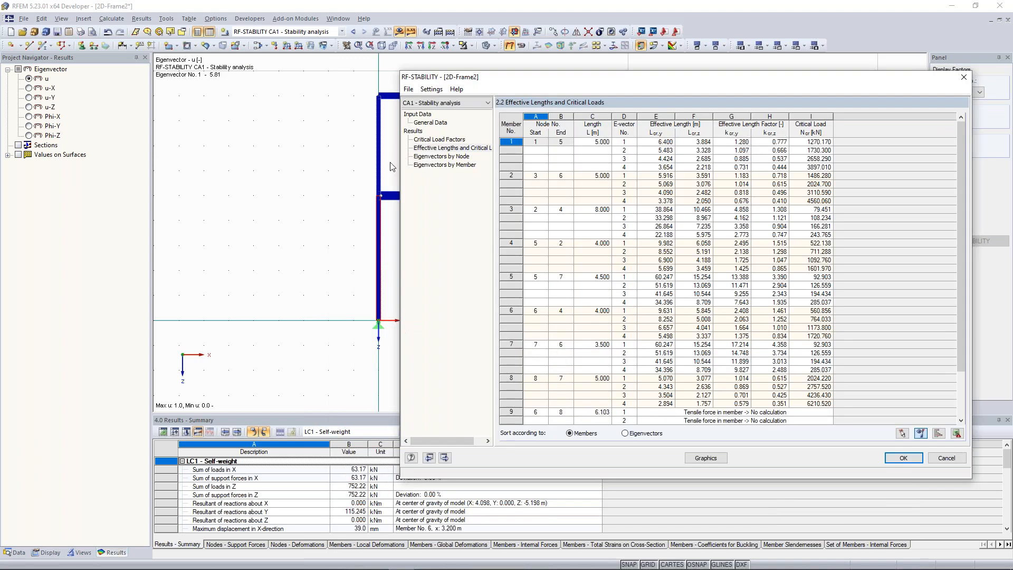
{"action": "left_click_drag", "start_coordinate": [721, 102], "coordinate": [353, 186]}
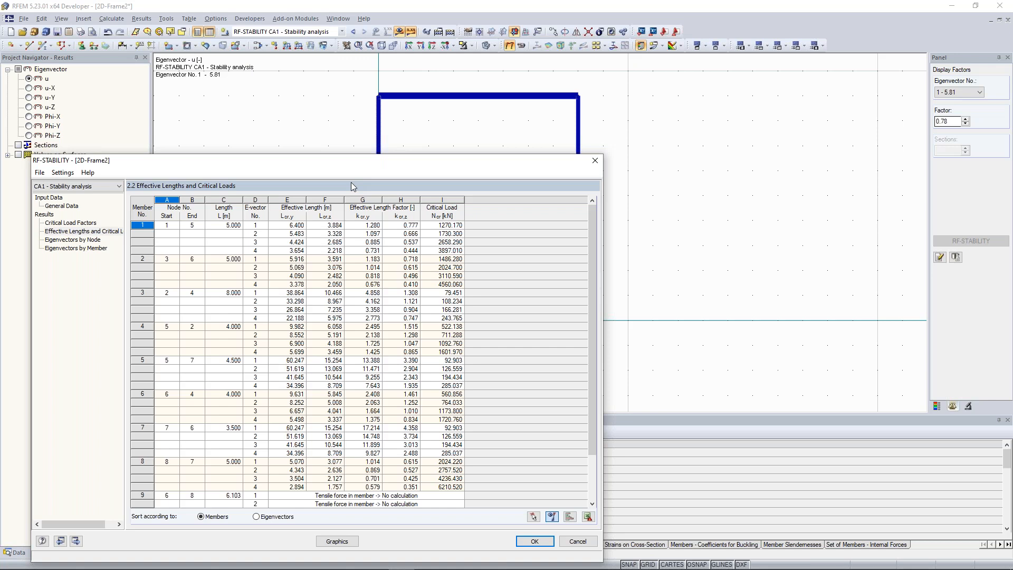
{"action": "key", "text": "Escape"}
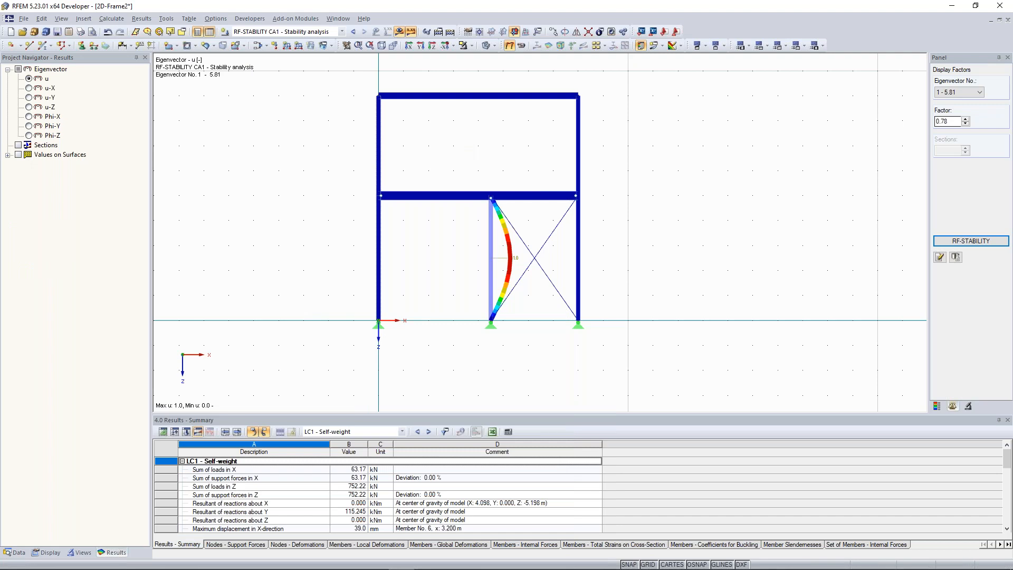
{"action": "left_click", "coordinate": [970, 241]}
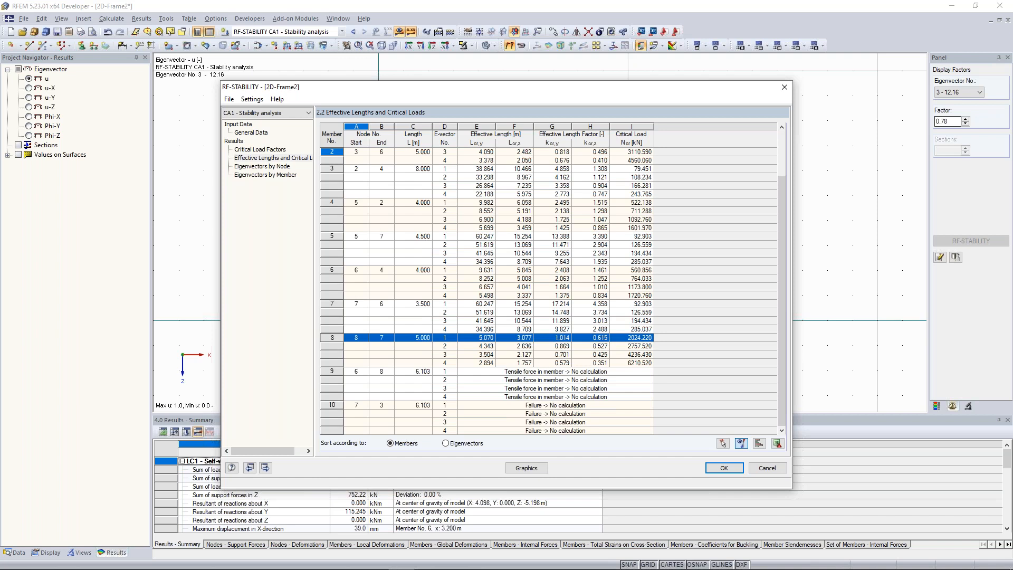
{"action": "left_click_drag", "start_coordinate": [485, 93], "coordinate": [699, 74]}
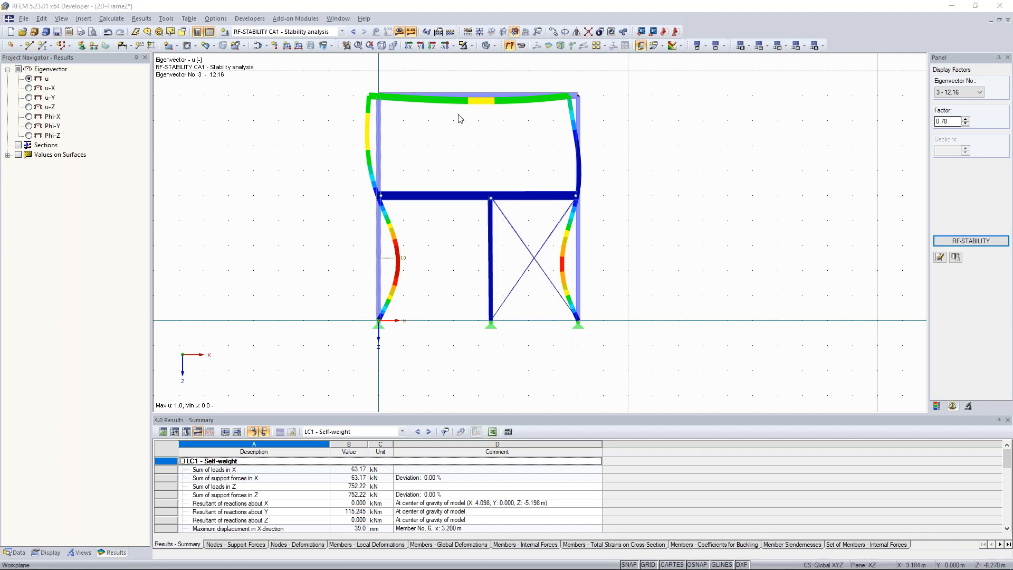
Hide the stability results and display the LC1 bending moment diagram My on the frame members
{"action": "left_click", "coordinate": [399, 32]}
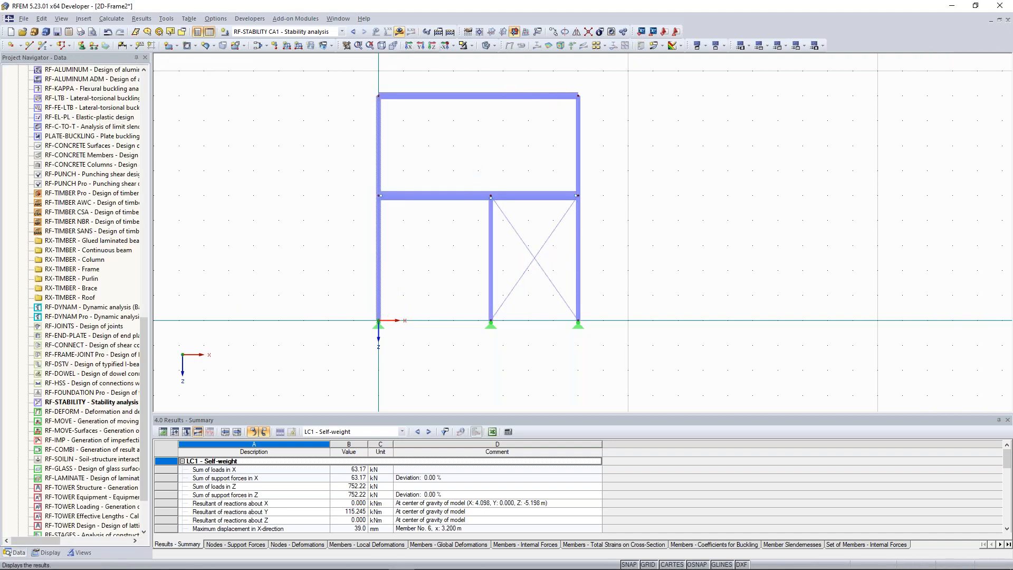
{"action": "left_click_drag", "start_coordinate": [398, 152], "coordinate": [355, 134]}
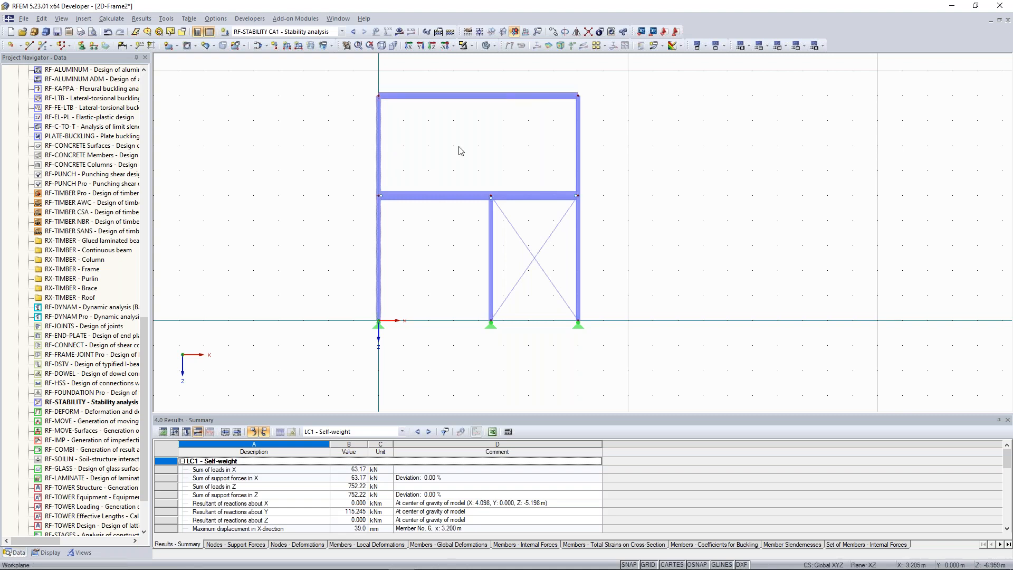
{"action": "middle_click_drag", "start_coordinate": [455, 159], "coordinate": [448, 177]}
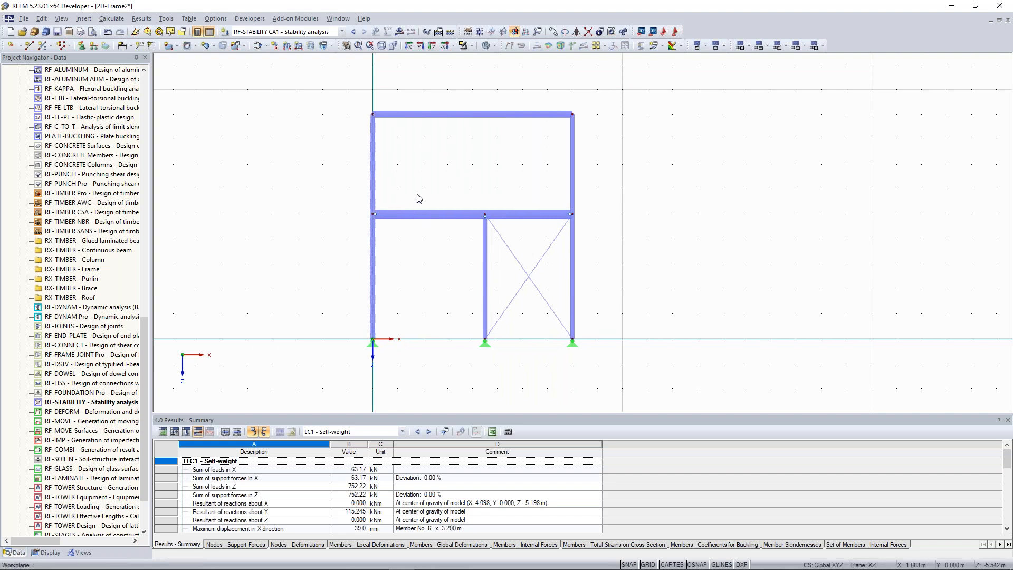
{"action": "scroll", "coordinate": [142, 210], "scroll_direction": "up", "scroll_amount": 14}
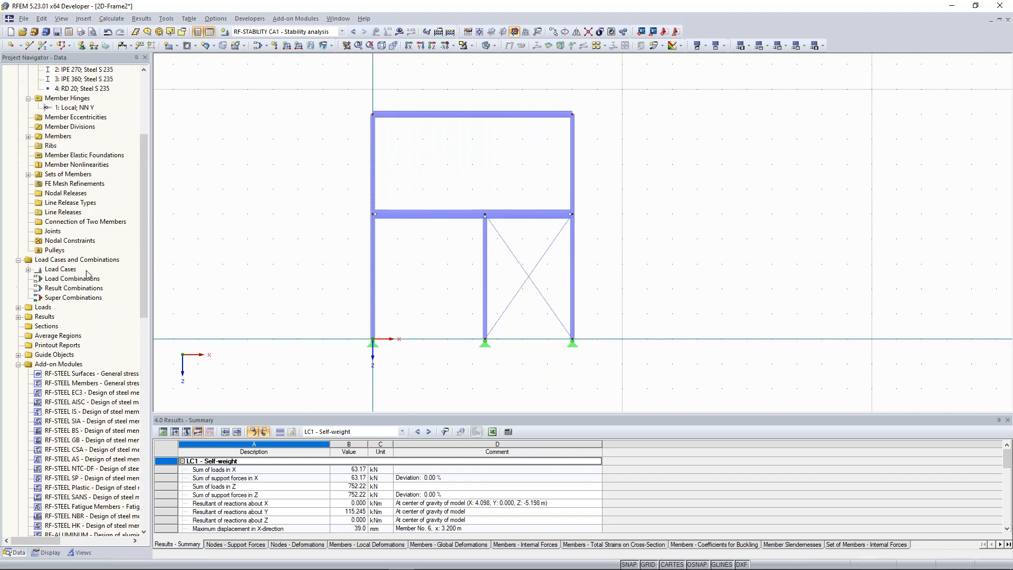
{"action": "scroll", "coordinate": [472, 163], "scroll_direction": "up", "scroll_amount": 2}
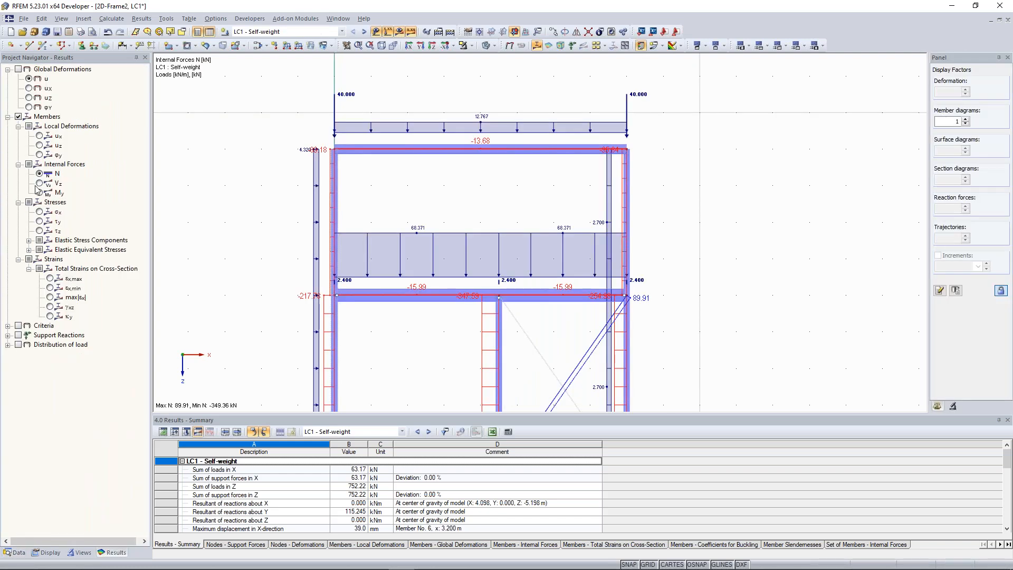
{"action": "left_click", "coordinate": [46, 197]}
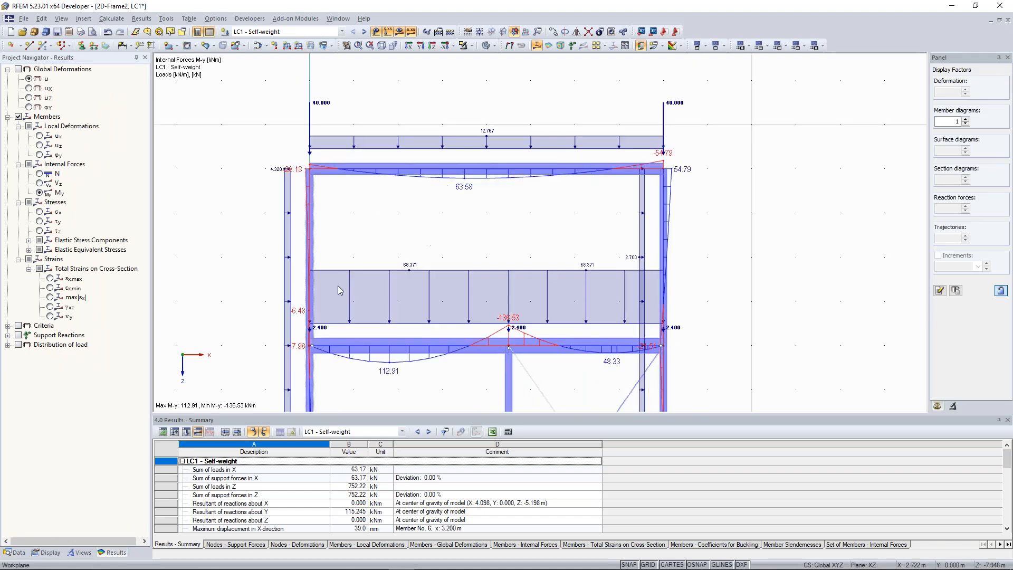
{"action": "middle_click_drag", "start_coordinate": [432, 240], "coordinate": [432, 257]}
{"action": "scroll", "coordinate": [383, 226], "scroll_direction": "up", "scroll_amount": 1}
{"action": "middle_click_drag", "start_coordinate": [381, 235], "coordinate": [378, 265]}
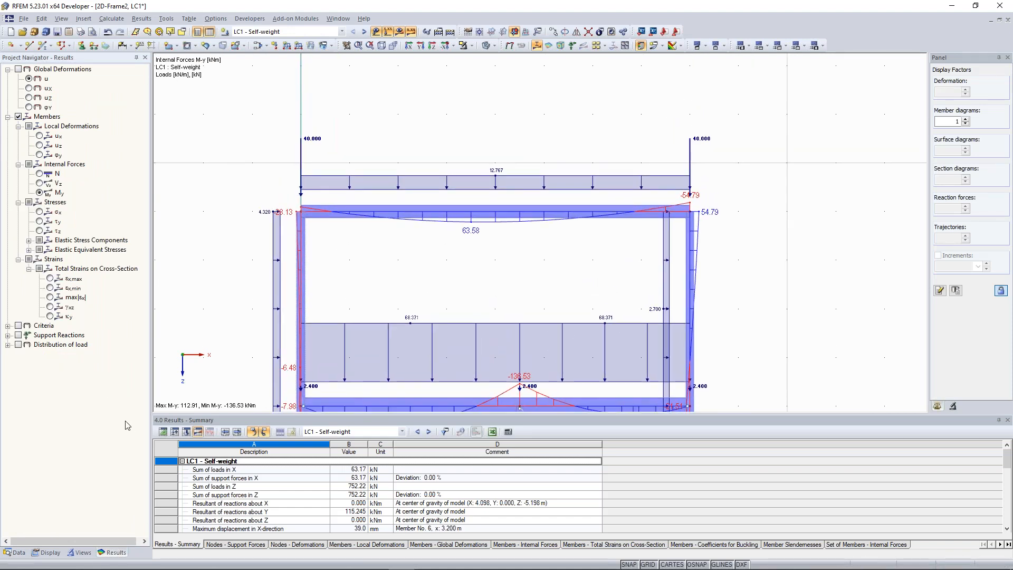
Open the RF-STEEL Members general stress analysis for member 3 under load case LC1
{"action": "left_click", "coordinate": [46, 552]}
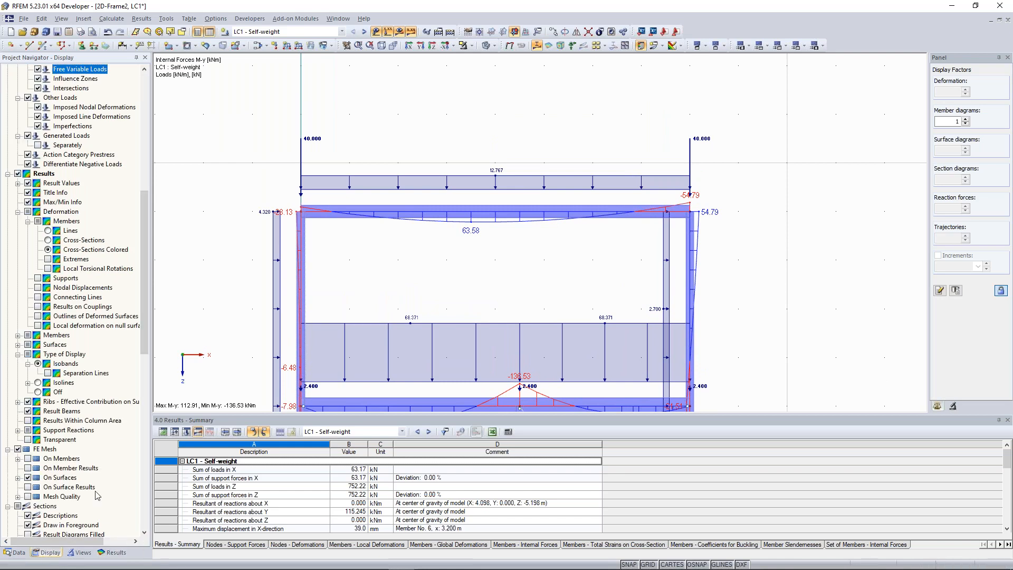
{"action": "left_click", "coordinate": [16, 551]}
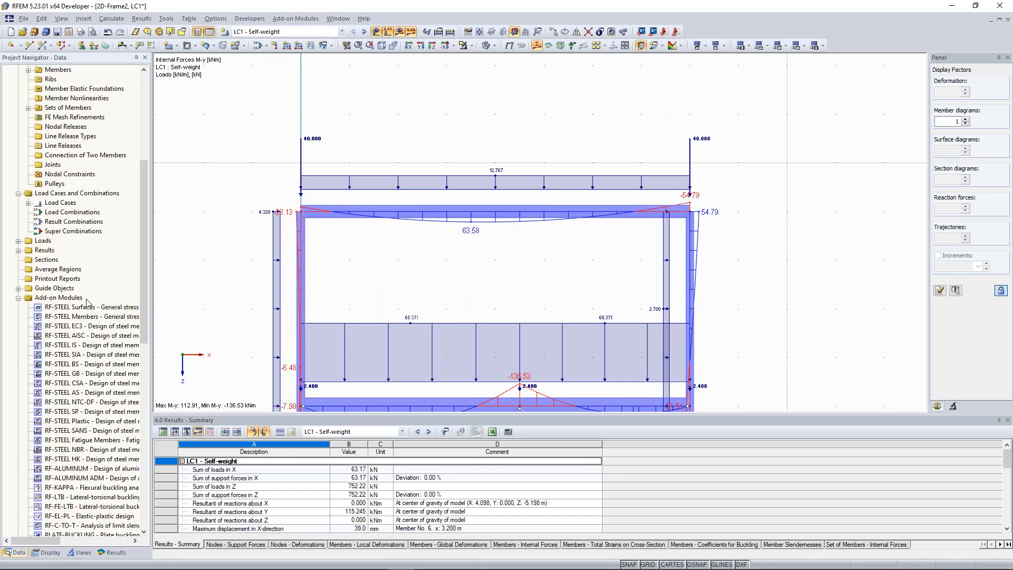
{"action": "middle_click_drag", "start_coordinate": [387, 266], "coordinate": [383, 260]}
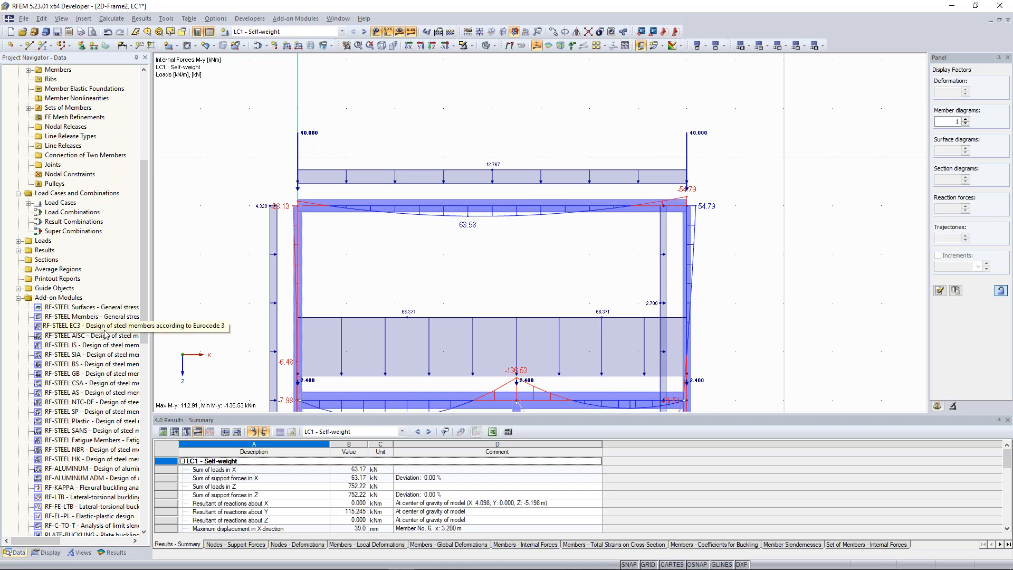
{"action": "scroll", "coordinate": [416, 246], "scroll_direction": "down", "scroll_amount": 1}
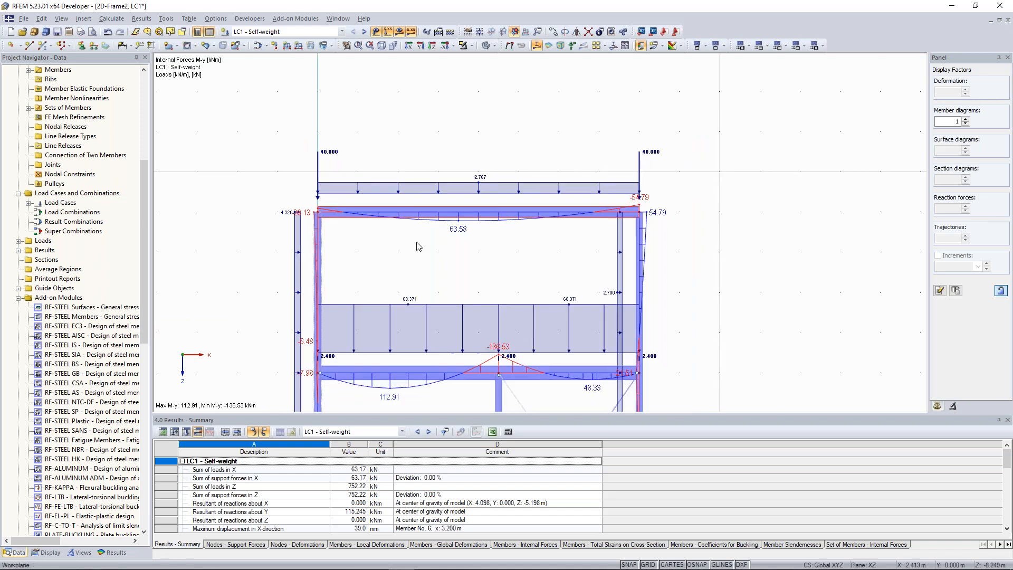
{"action": "middle_click_drag", "start_coordinate": [416, 242], "coordinate": [420, 223]}
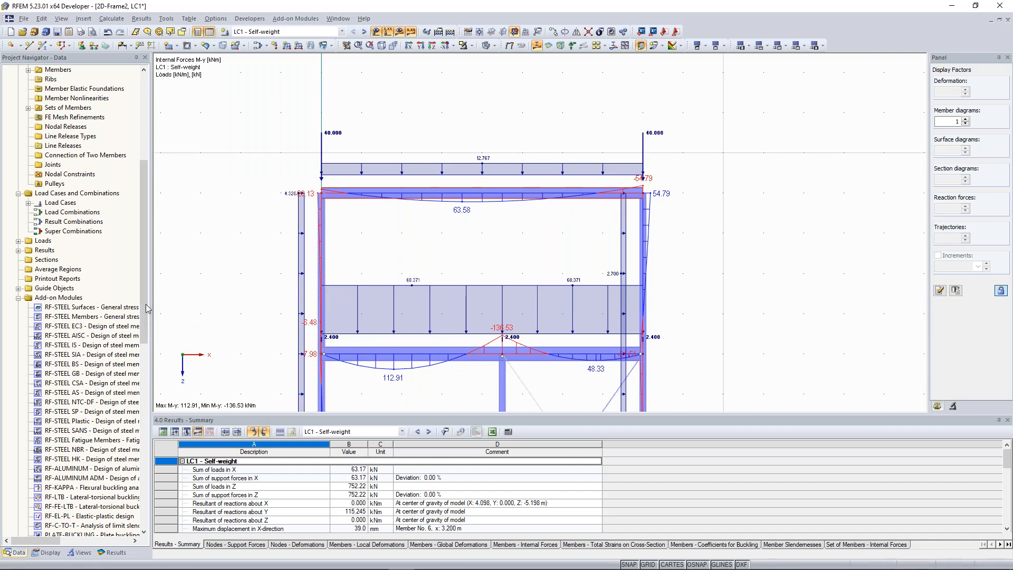
{"action": "scroll", "coordinate": [92, 331], "scroll_direction": "down", "scroll_amount": 3}
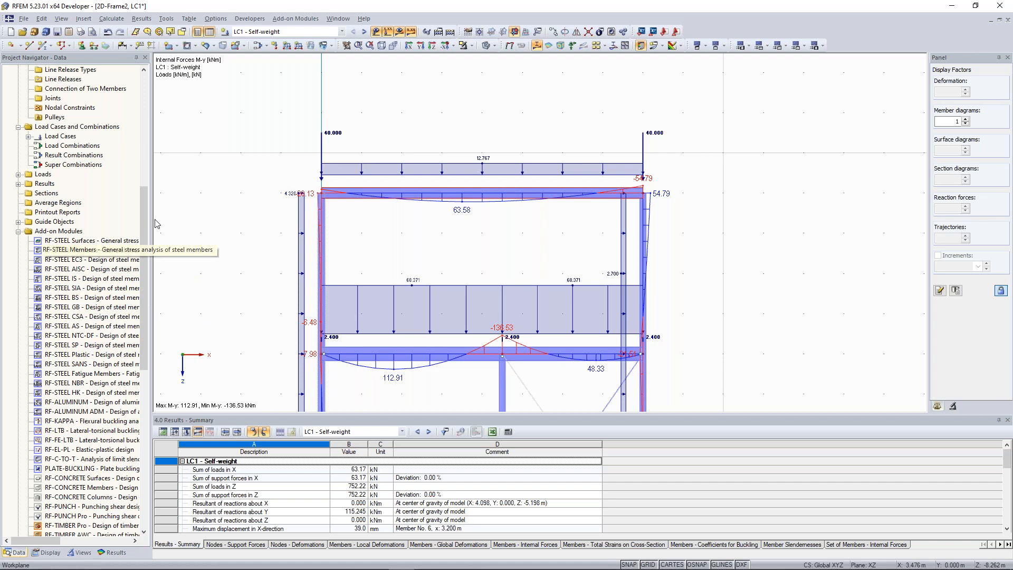
{"action": "scroll", "coordinate": [462, 227], "scroll_direction": "up", "scroll_amount": 2}
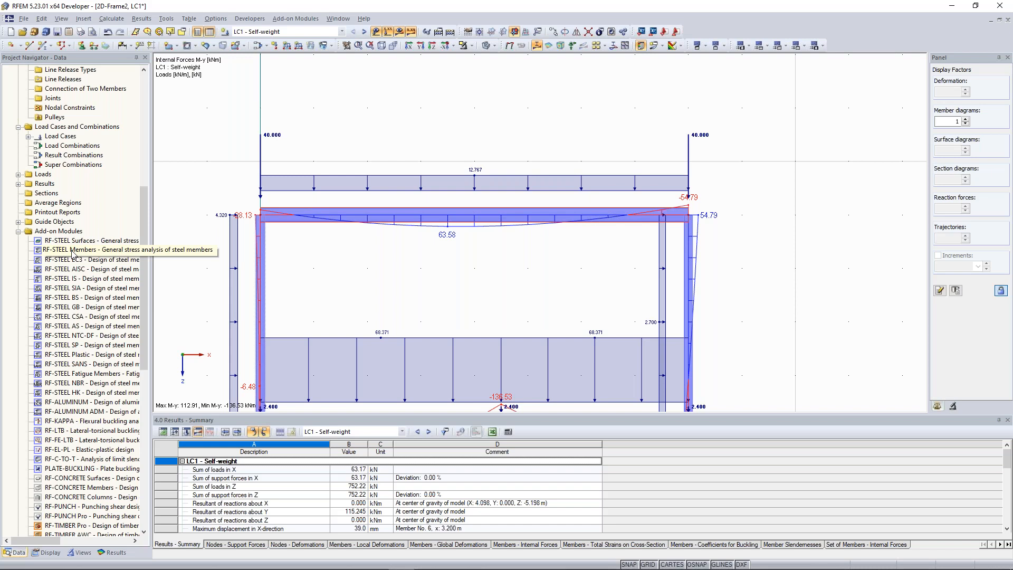
{"action": "double_click", "coordinate": [73, 250]}
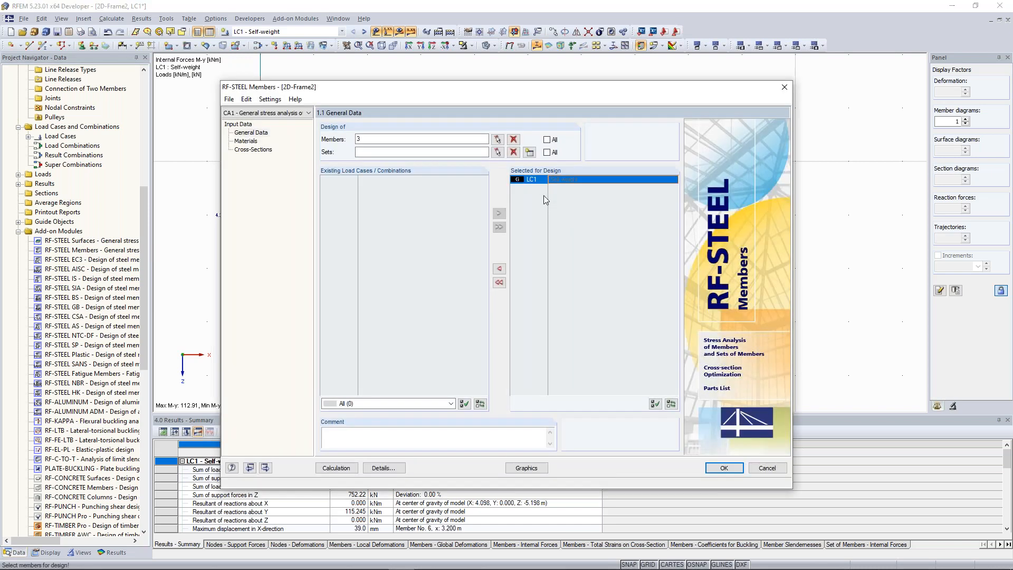
Review the Steel S 235 material properties and the IPE 270 cross-section of the top beam in the stress analysis input data
{"action": "left_click", "coordinate": [253, 142]}
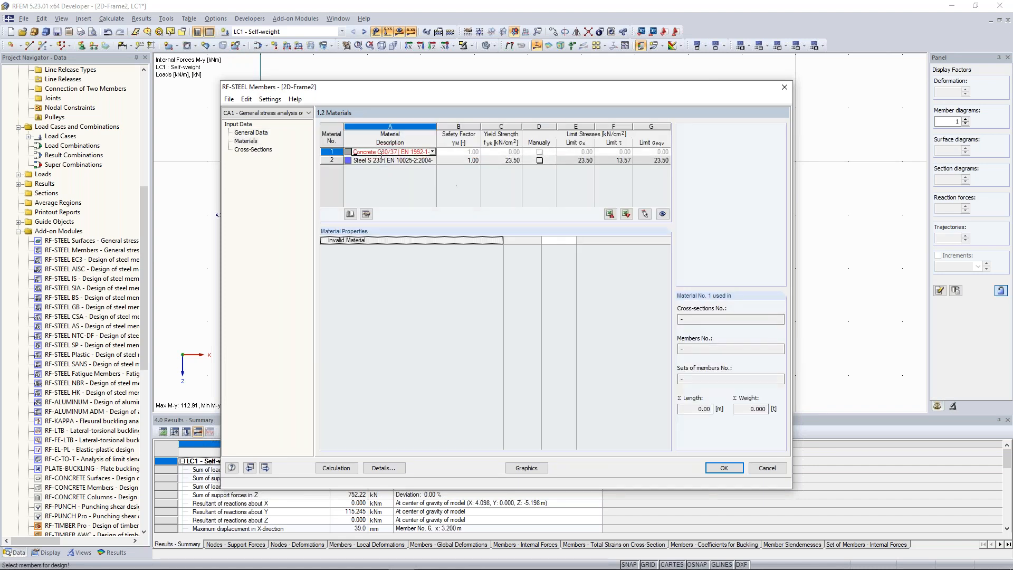
{"action": "left_click", "coordinate": [408, 160]}
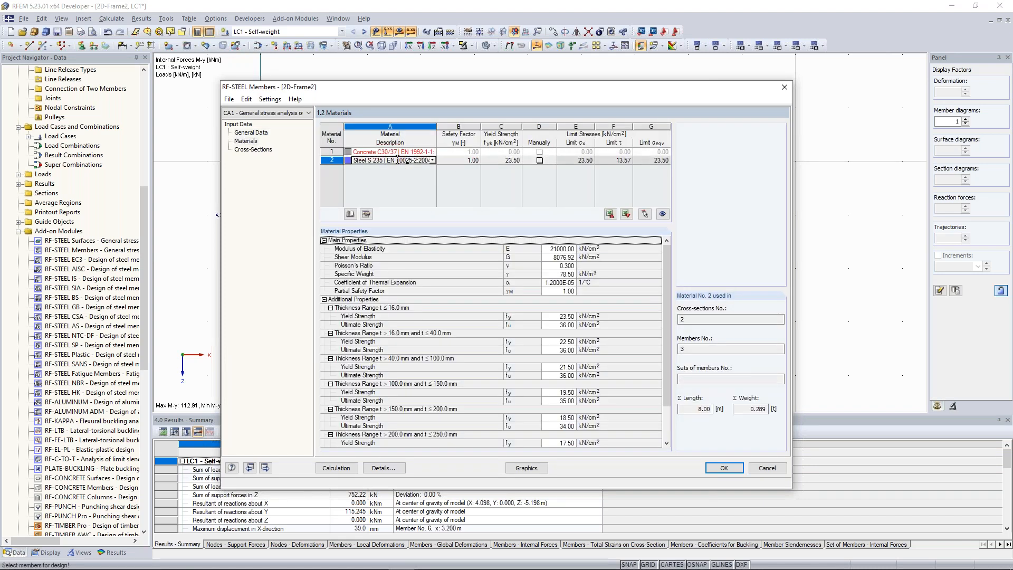
{"action": "left_click", "coordinate": [251, 149]}
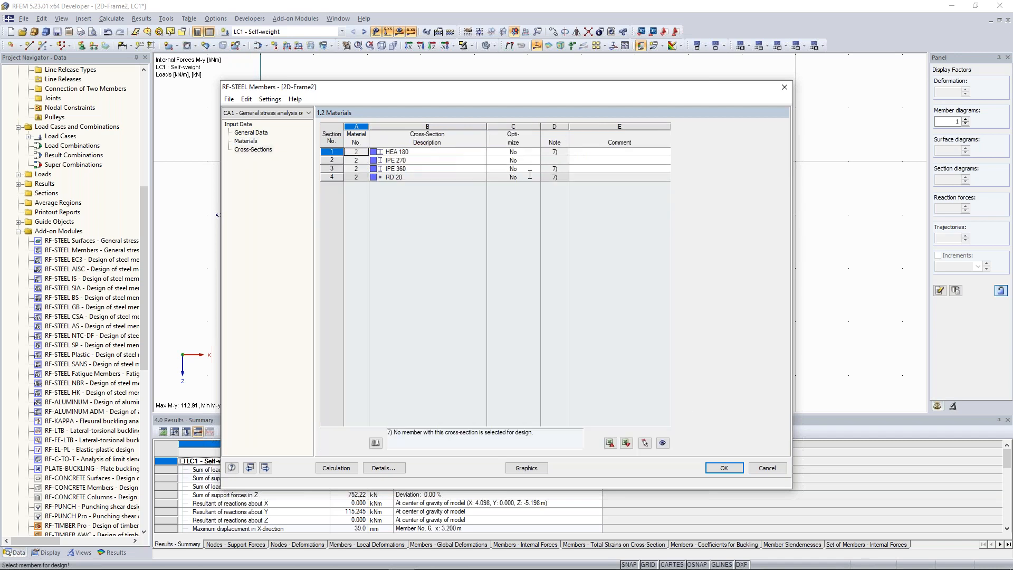
{"action": "left_click_drag", "start_coordinate": [443, 98], "coordinate": [420, 234]}
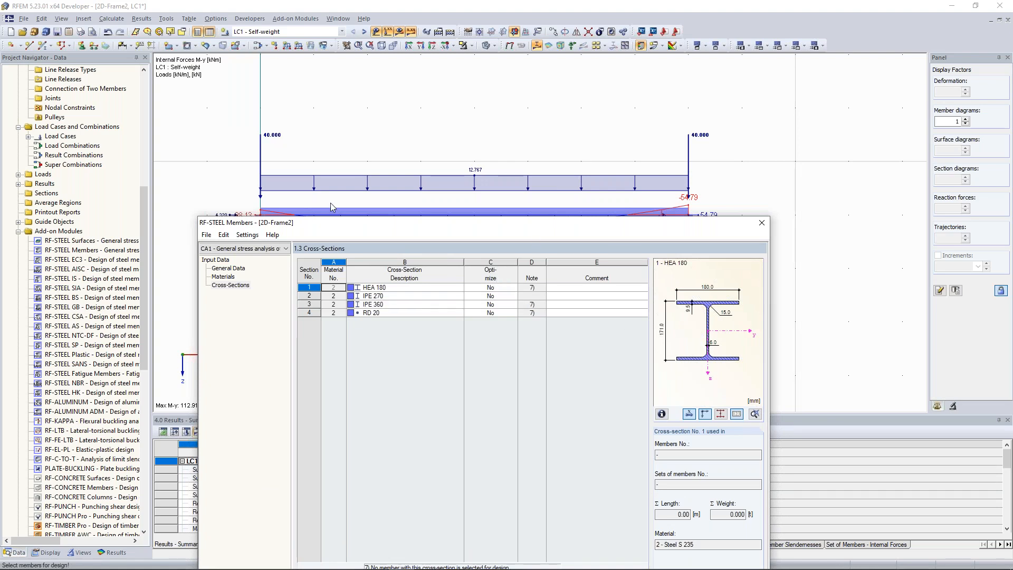
{"action": "left_click_drag", "start_coordinate": [338, 222], "coordinate": [331, 269]}
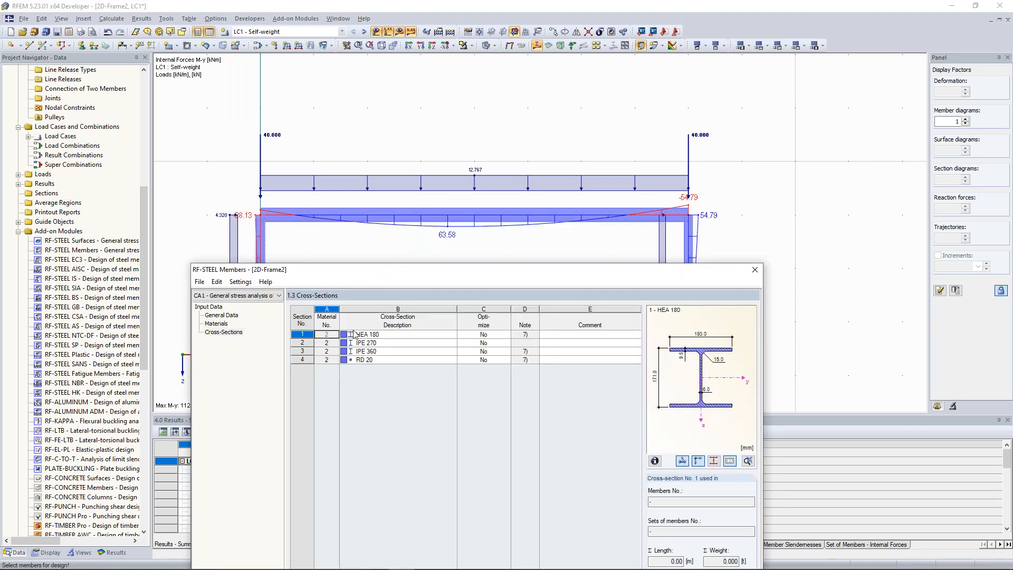
{"action": "left_click", "coordinate": [376, 343]}
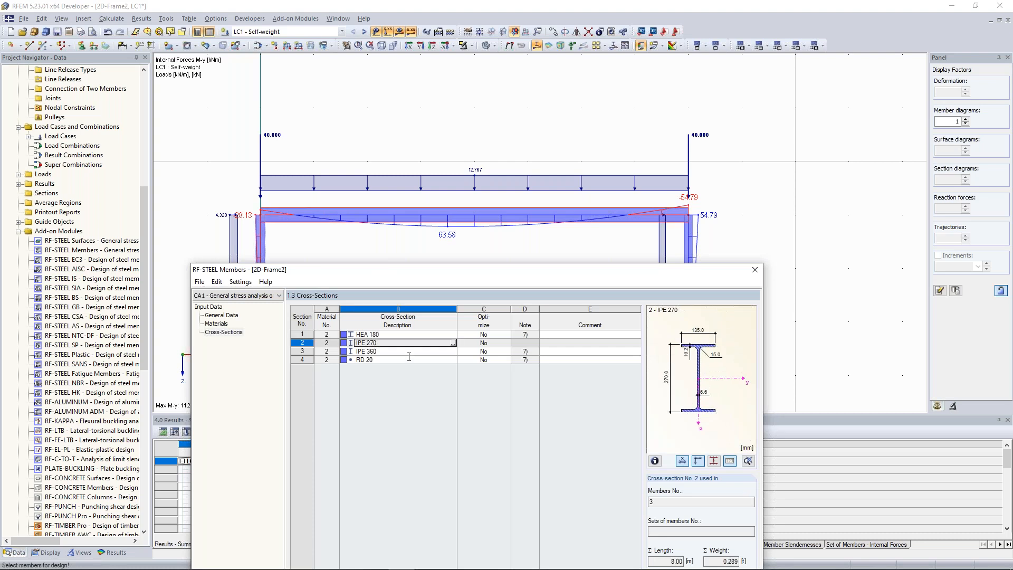
{"action": "left_click_drag", "start_coordinate": [436, 277], "coordinate": [436, 63]}
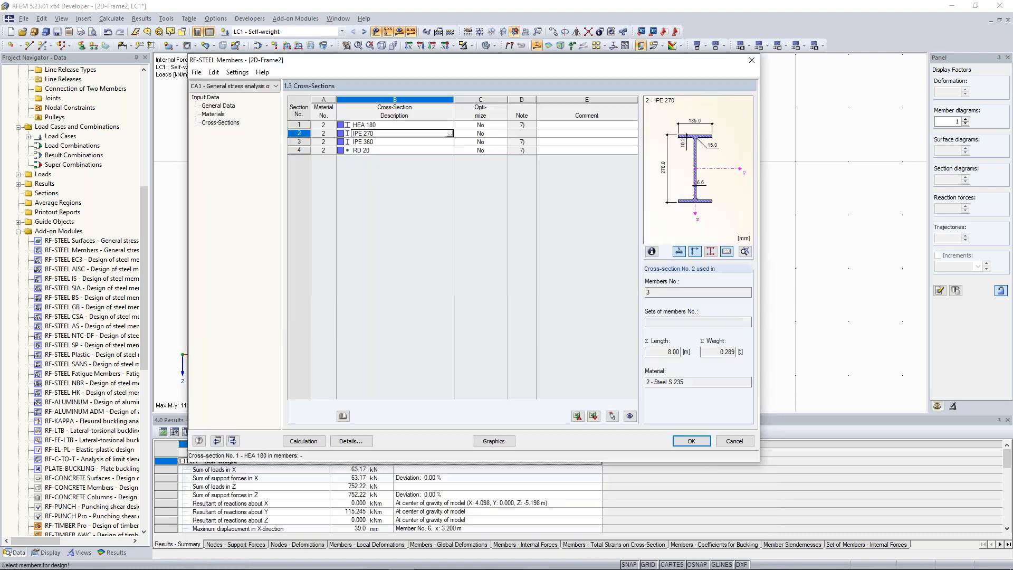
Calculate the stresses of member 3, check its stress ratios, and return to the cross-section list
{"action": "left_click", "coordinate": [303, 441]}
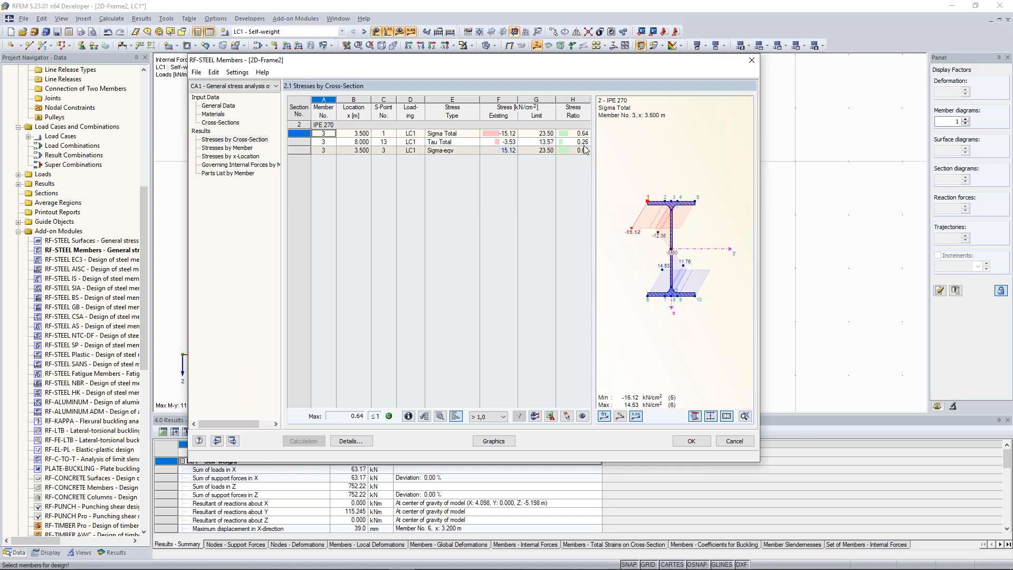
{"action": "left_click_drag", "start_coordinate": [575, 66], "coordinate": [582, 115]}
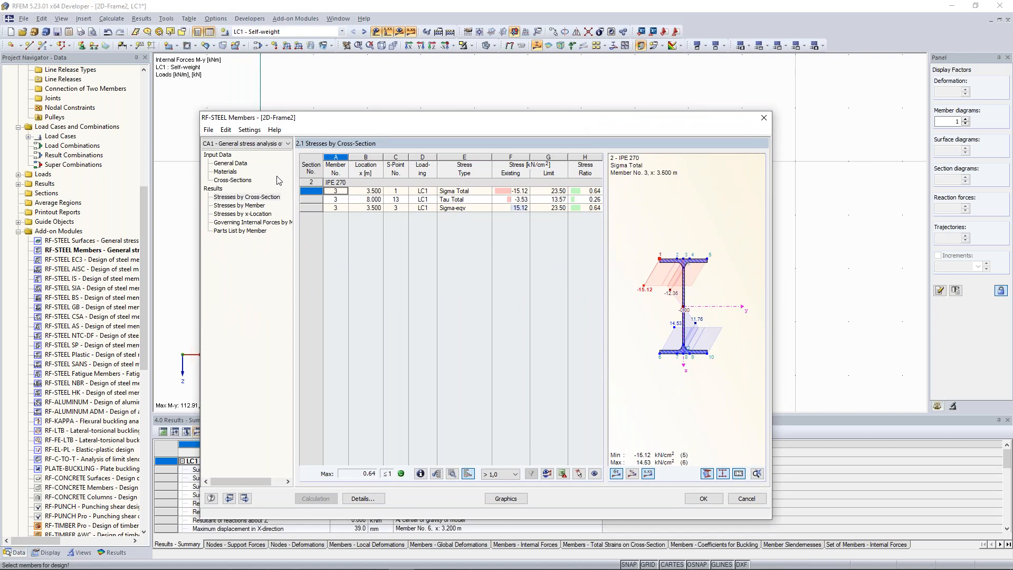
{"action": "left_click", "coordinate": [278, 180]}
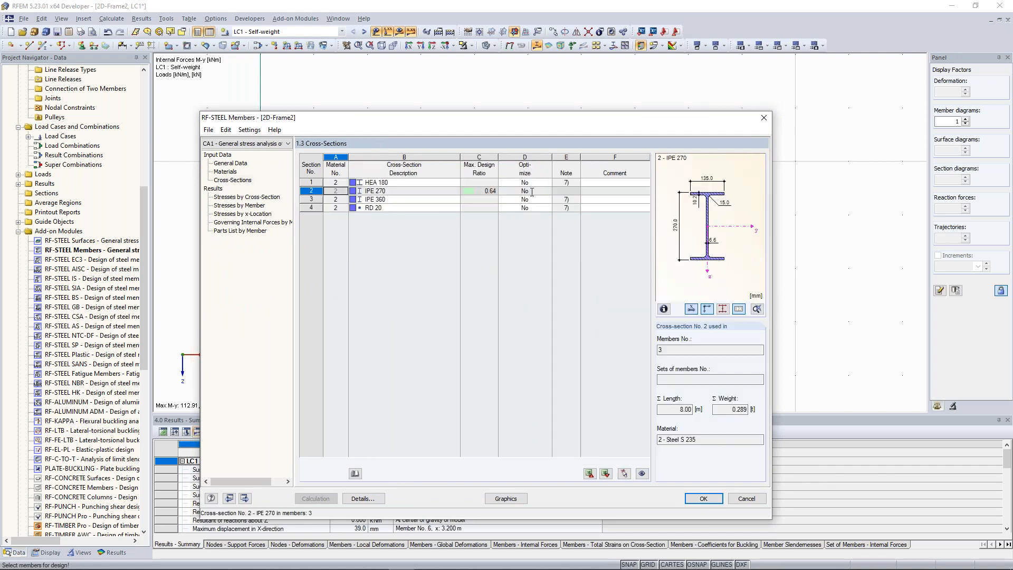
Set the IPE 270 cross-section of member 3 to be optimized from the current row and recalculate the stresses
{"action": "left_click", "coordinate": [532, 191]}
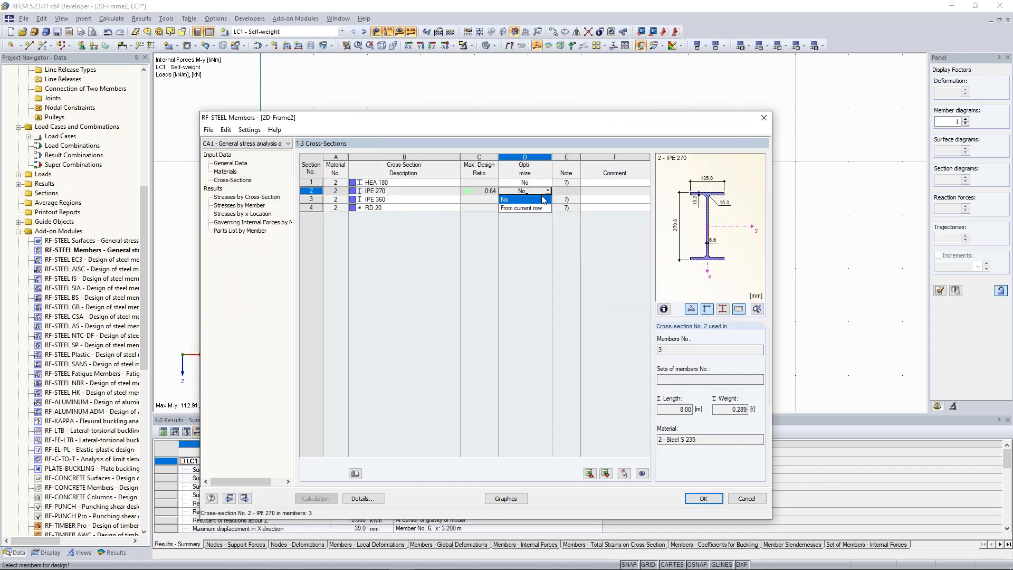
{"action": "left_click", "coordinate": [527, 207]}
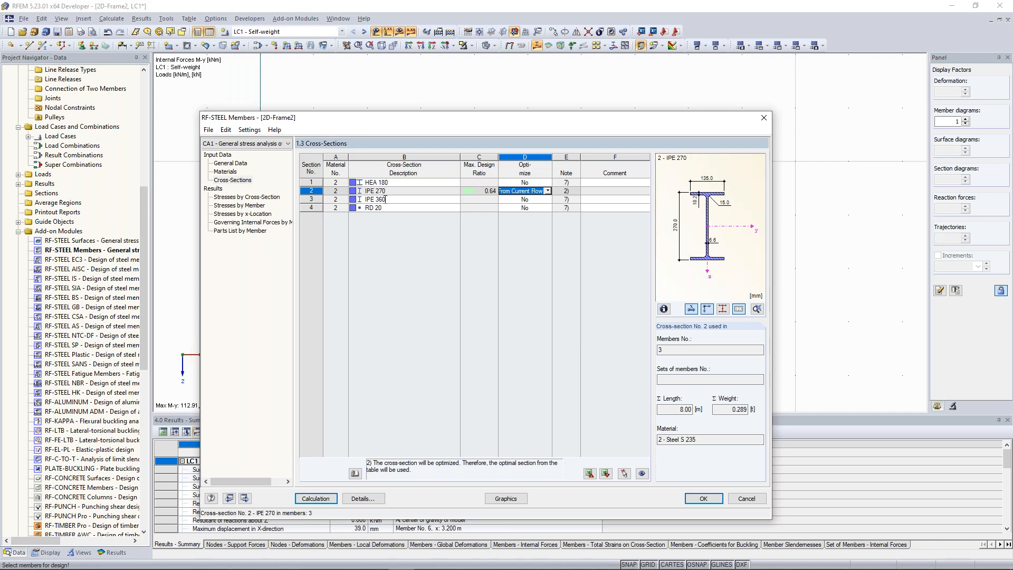
{"action": "left_click", "coordinate": [316, 498]}
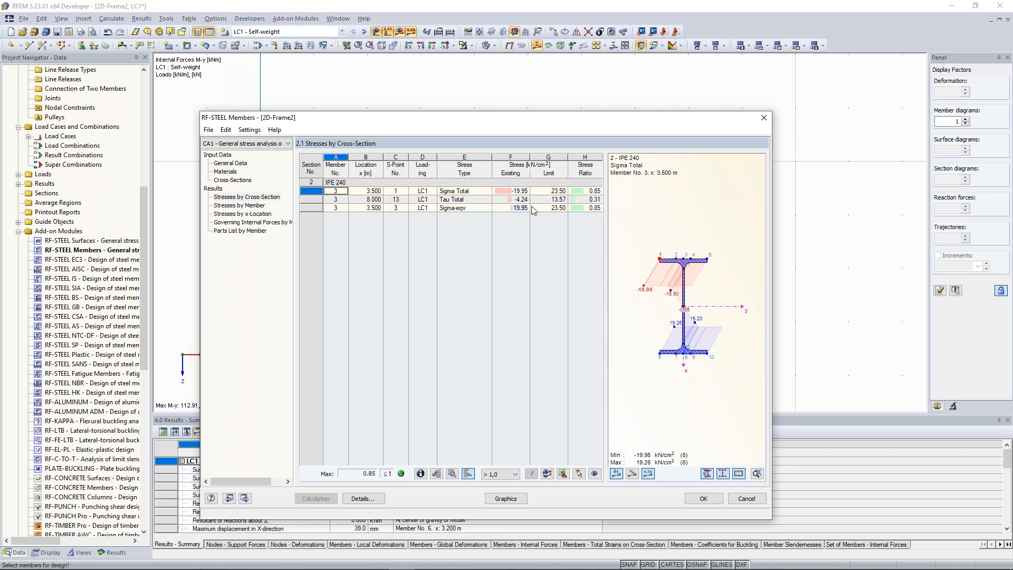
Review the optimized section of member 3 in the stress results and the cross-section list, and close RF-STEEL Members
{"action": "left_click_drag", "start_coordinate": [537, 123], "coordinate": [537, 80]}
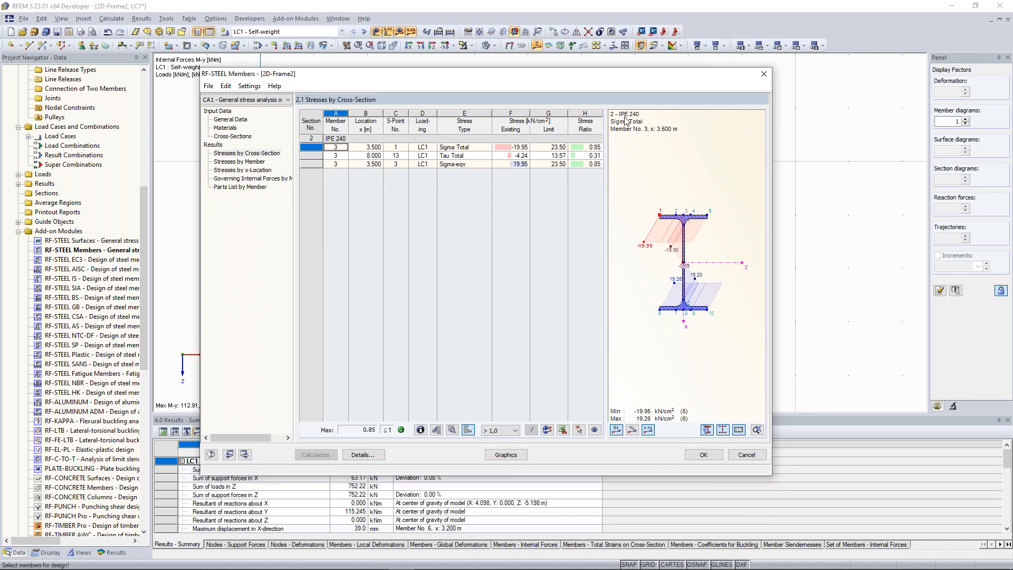
{"action": "left_click", "coordinate": [232, 136]}
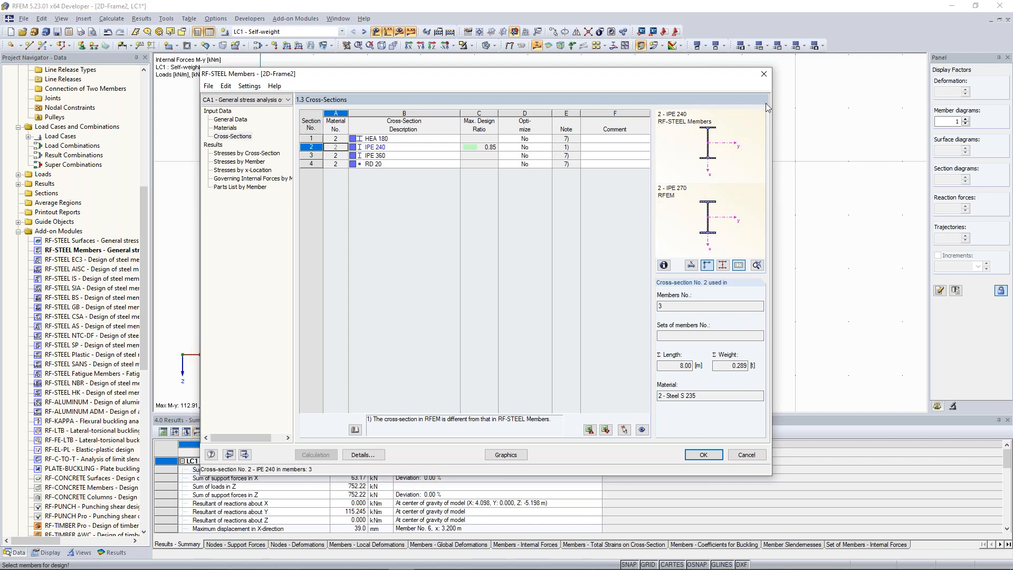
{"action": "left_click", "coordinate": [763, 75]}
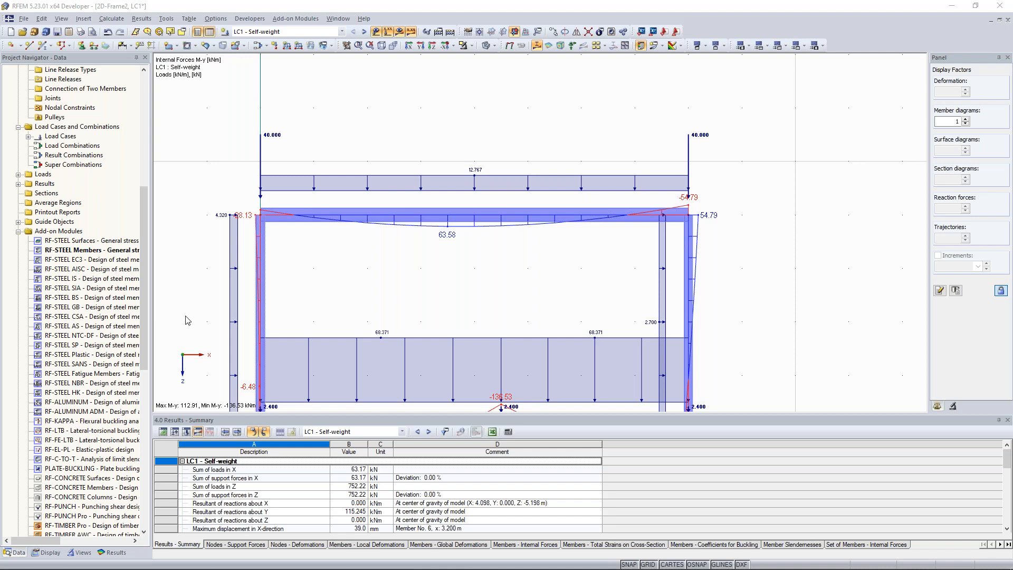
Open the properties of the lower middle column to examine the Null member type, and close them without applying changes
{"action": "scroll", "coordinate": [627, 292], "scroll_direction": "down", "scroll_amount": 2}
{"action": "middle_click_drag", "start_coordinate": [522, 289], "coordinate": [535, 170]}
{"action": "scroll", "coordinate": [534, 170], "scroll_direction": "down", "scroll_amount": 1}
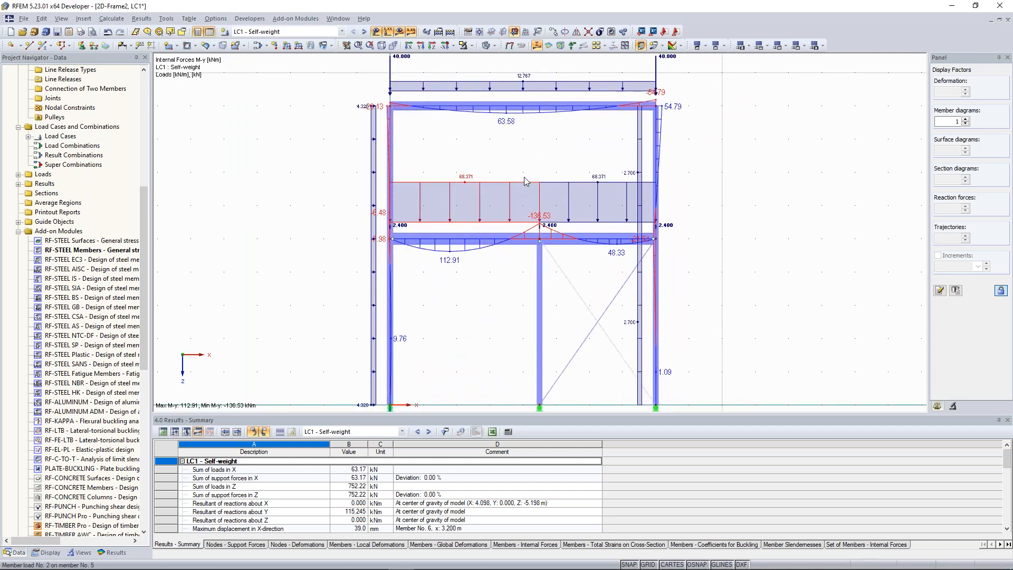
{"action": "double_click", "coordinate": [540, 300]}
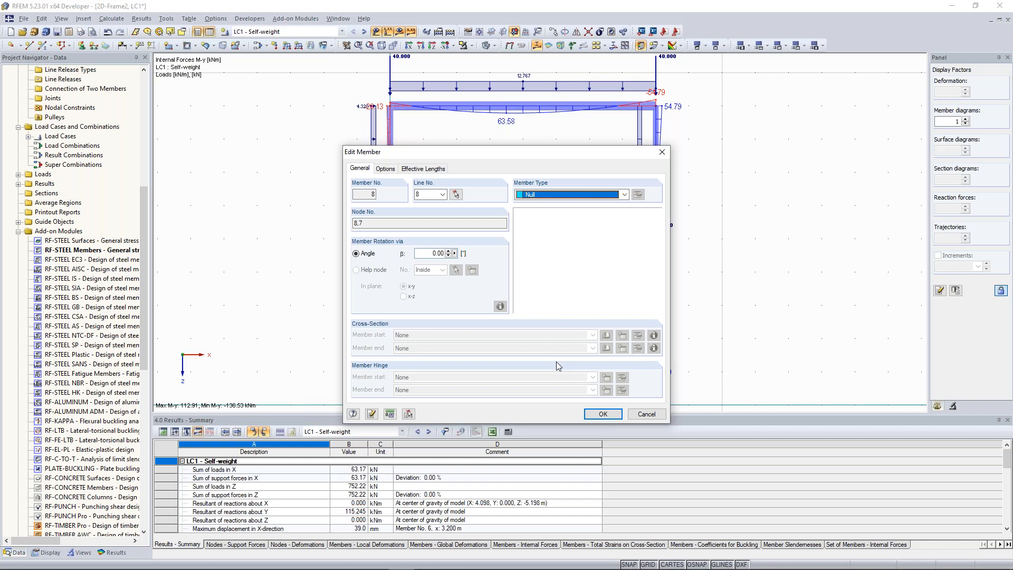
{"action": "left_click_drag", "start_coordinate": [507, 156], "coordinate": [185, 83]}
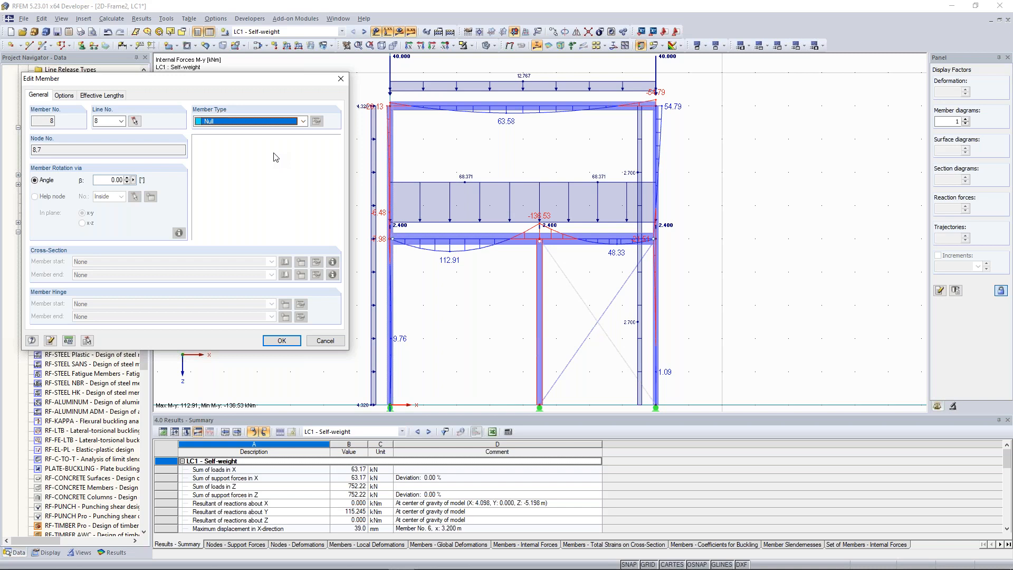
{"action": "left_click", "coordinate": [340, 79]}
Add a single Null member along the base between the left and middle column supports
{"action": "scroll", "coordinate": [588, 298], "scroll_direction": "down", "scroll_amount": 2}
{"action": "middle_click_drag", "start_coordinate": [702, 317], "coordinate": [628, 211]}
{"action": "scroll", "coordinate": [483, 299], "scroll_direction": "up", "scroll_amount": 1}
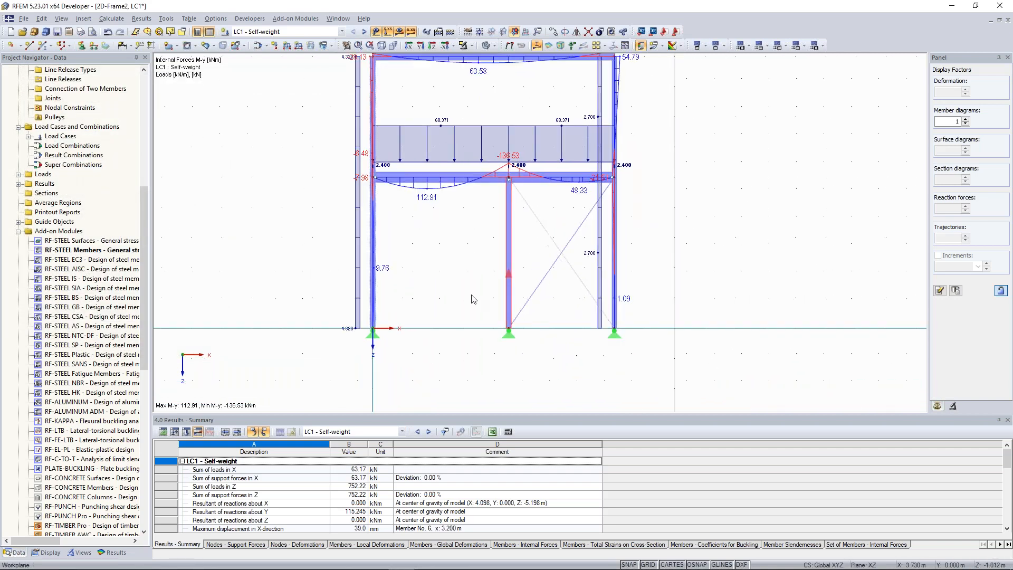
{"action": "left_click", "coordinate": [42, 46]}
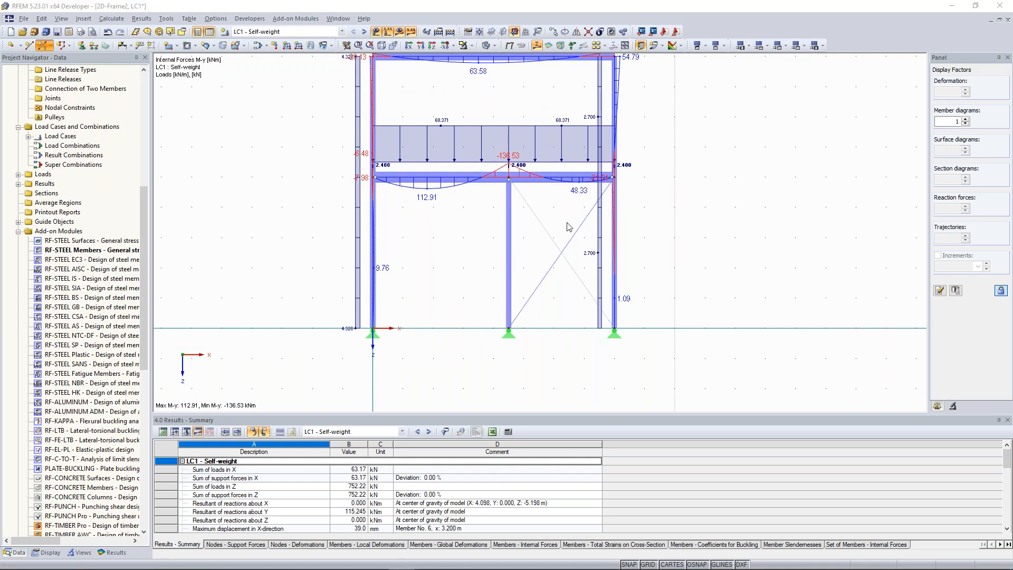
{"action": "left_click", "coordinate": [602, 196]}
{"action": "left_click", "coordinate": [580, 364]}
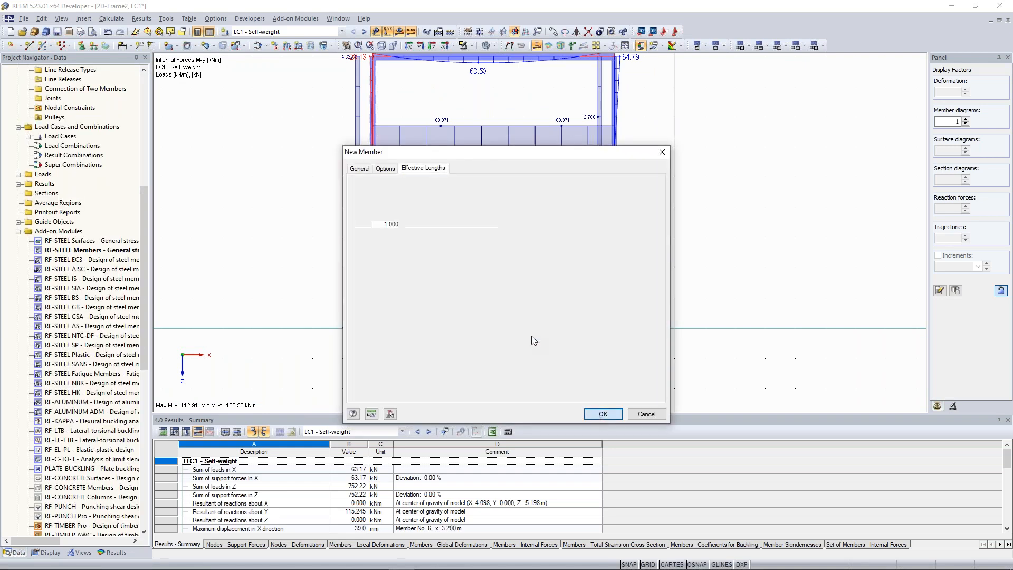
{"action": "key", "text": "Return"}
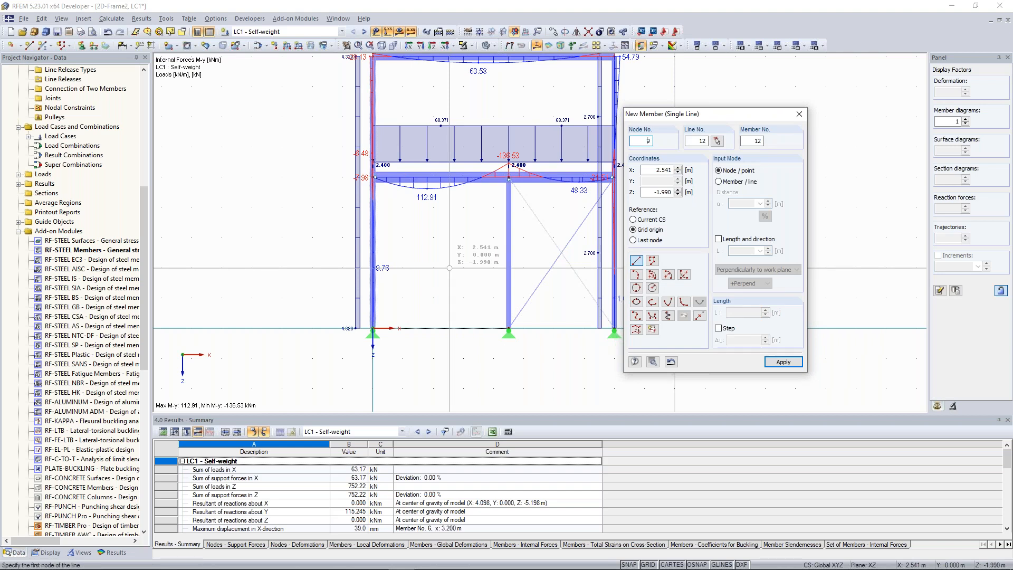
{"action": "key", "text": "Escape"}
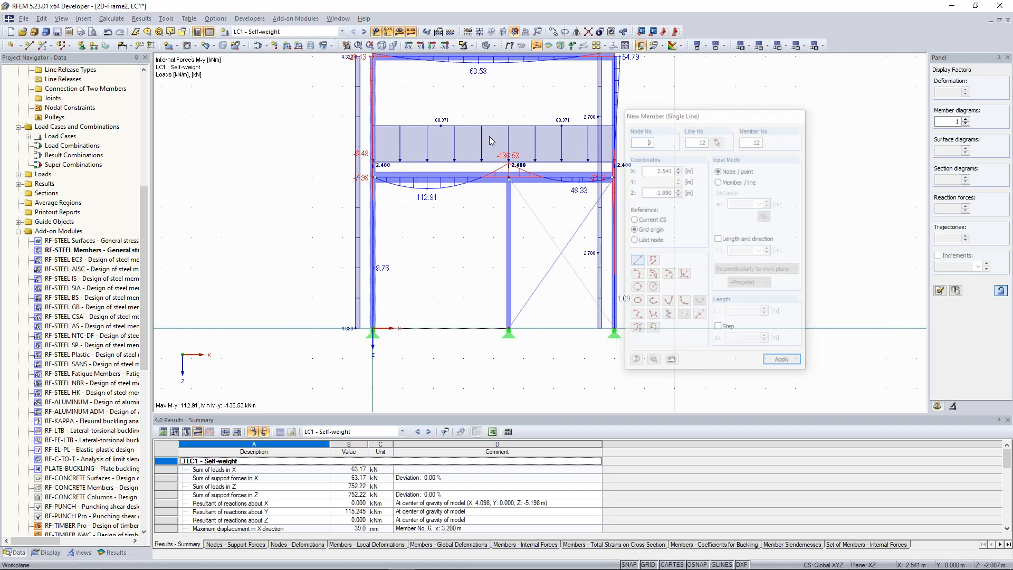
{"action": "key", "text": "Escape"}
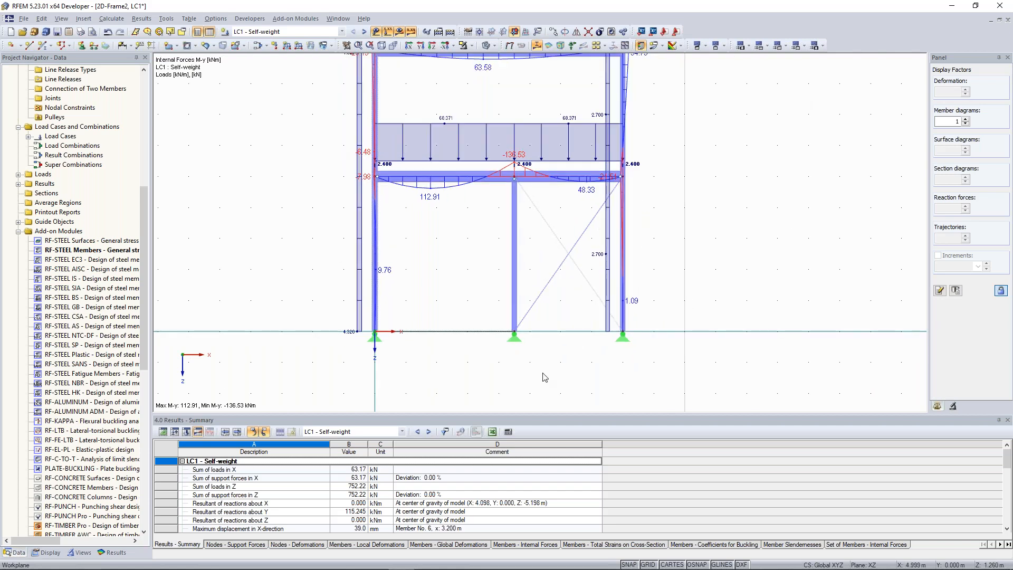
{"action": "left_click_drag", "start_coordinate": [543, 372], "coordinate": [542, 373]}
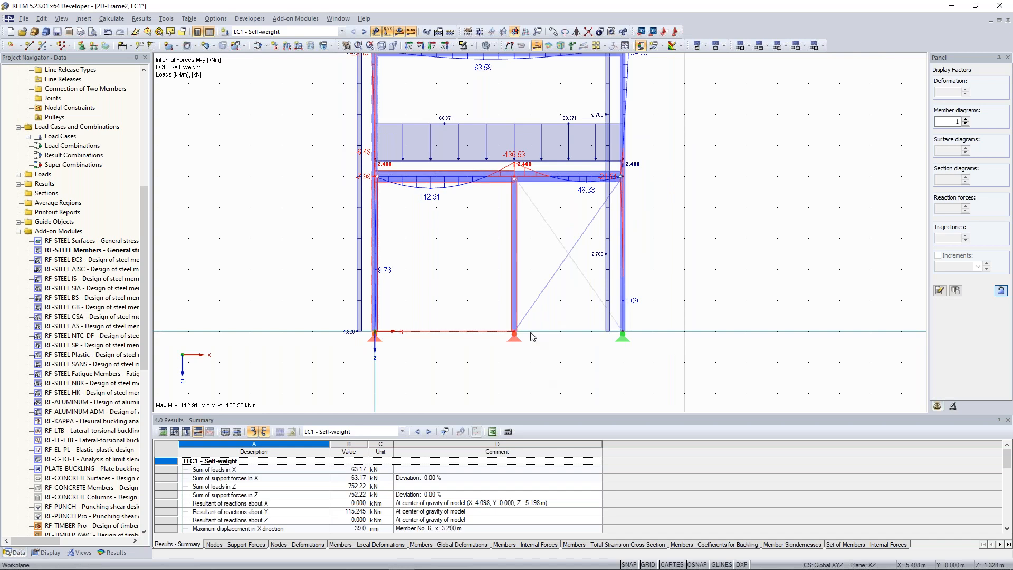
{"action": "left_click", "coordinate": [530, 332]}
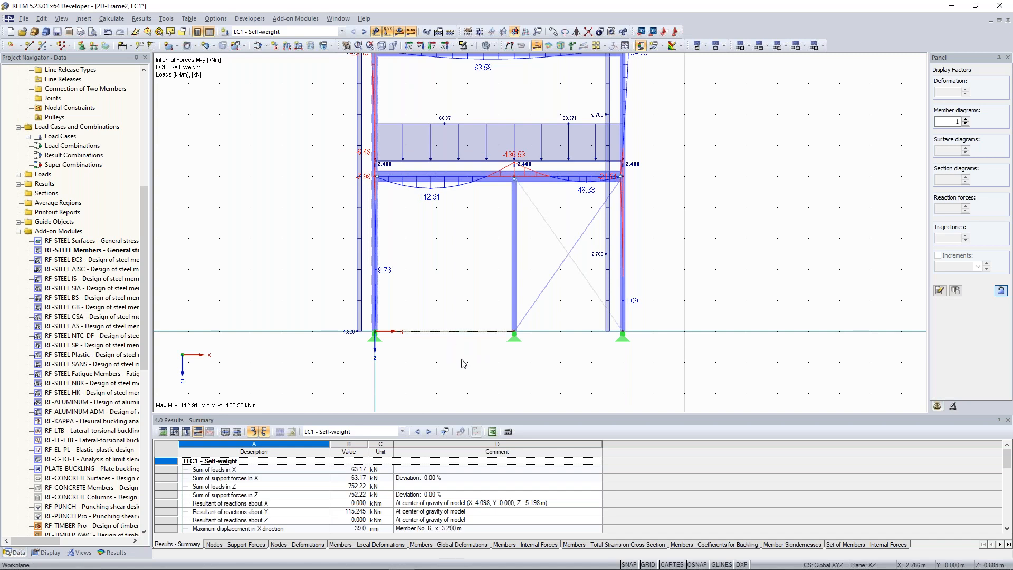
{"action": "scroll", "coordinate": [462, 363], "scroll_direction": "up", "scroll_amount": 2}
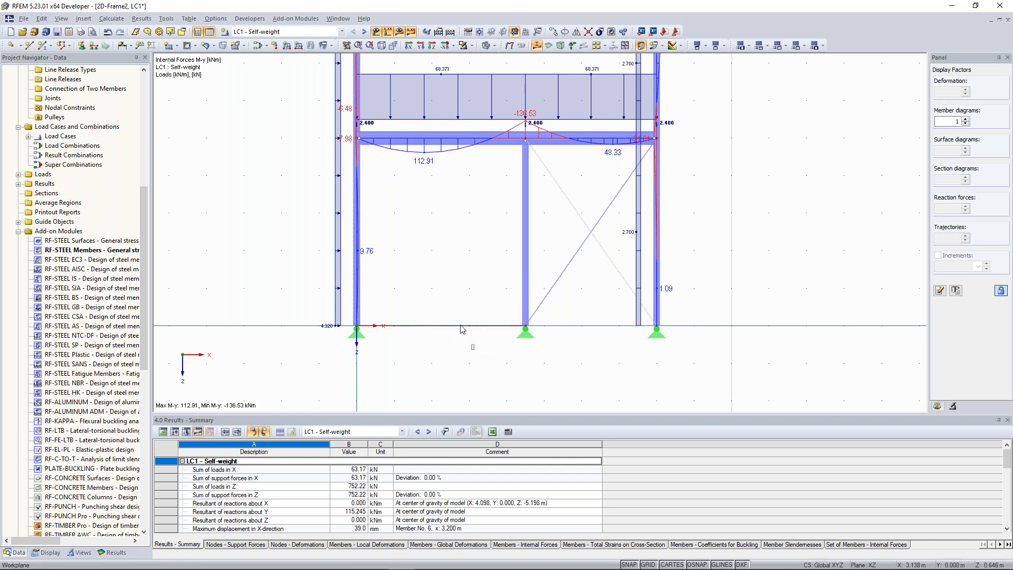
{"action": "scroll", "coordinate": [445, 304], "scroll_direction": "down", "scroll_amount": 1}
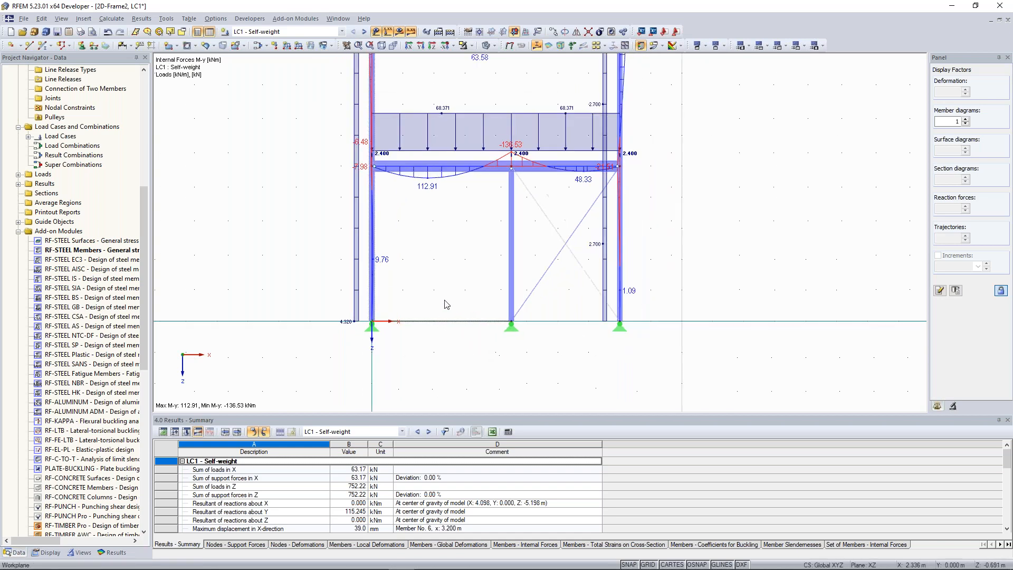
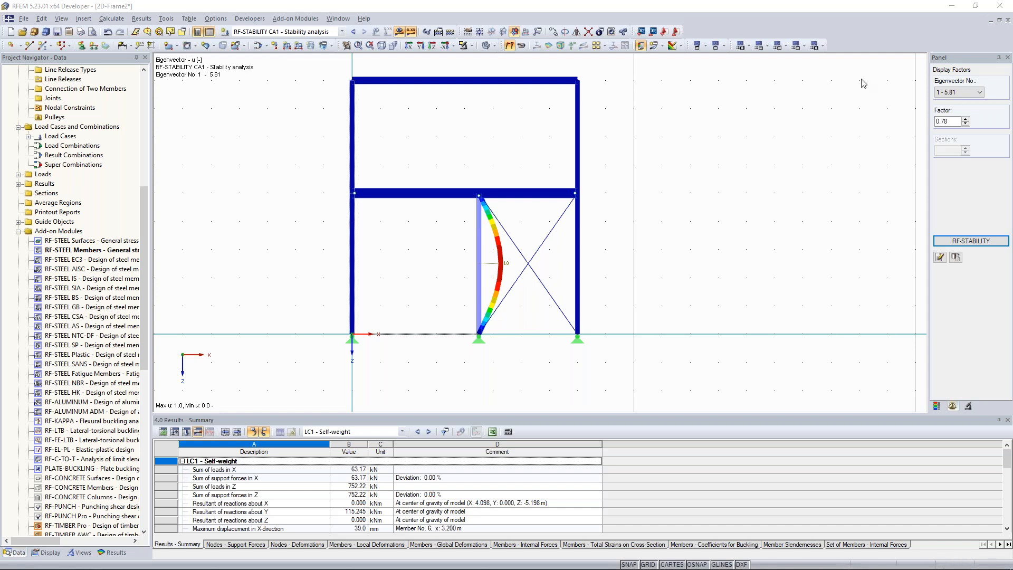
Display the second RF-STABILITY eigenvector (7.91) on the frame and examine its buckling shape
{"action": "left_click", "coordinate": [957, 93]}
{"action": "left_click", "coordinate": [955, 109]}
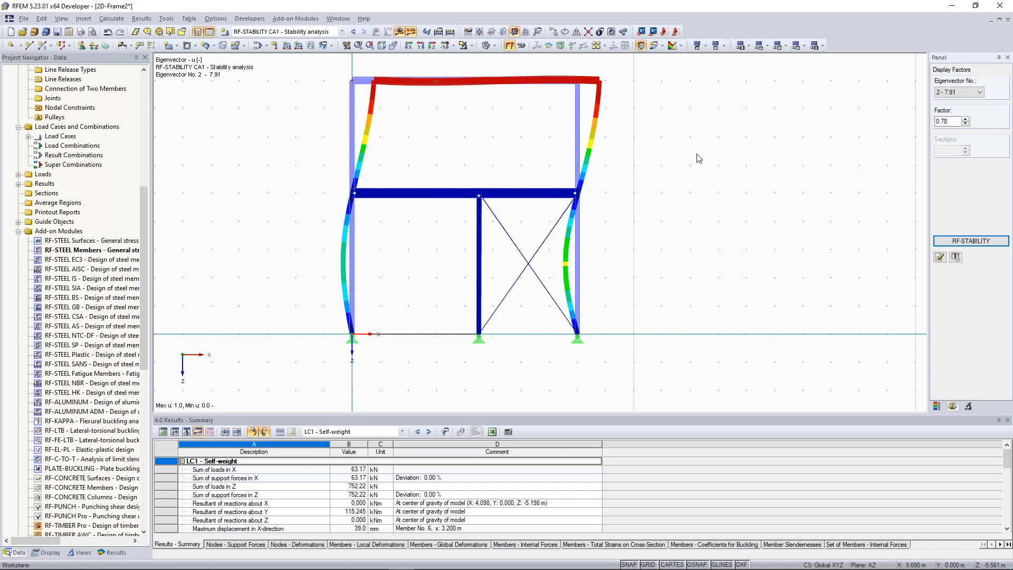
{"action": "middle_click_drag", "start_coordinate": [838, 132], "coordinate": [843, 130]}
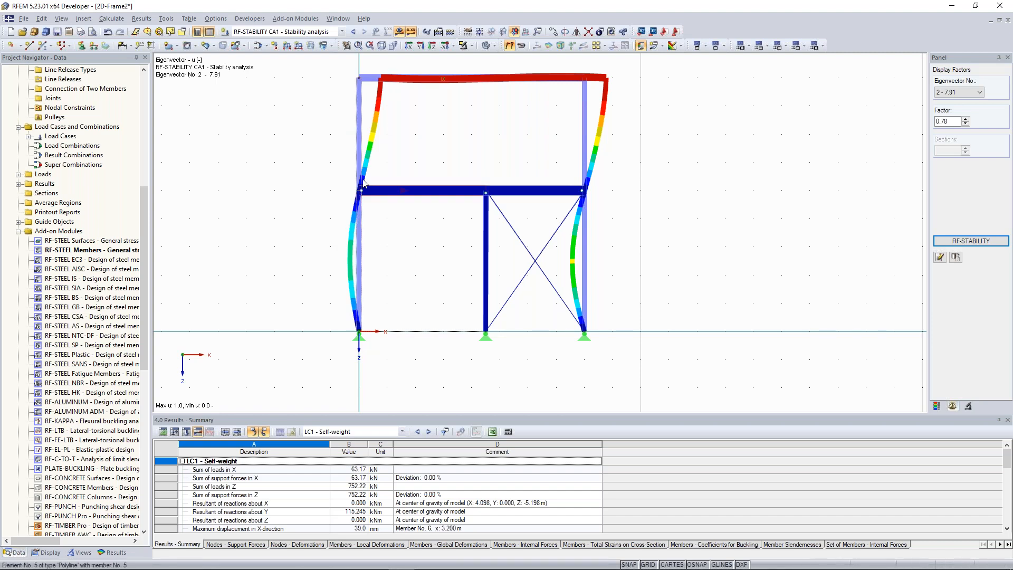
{"action": "middle_click_drag", "start_coordinate": [328, 155], "coordinate": [332, 171]}
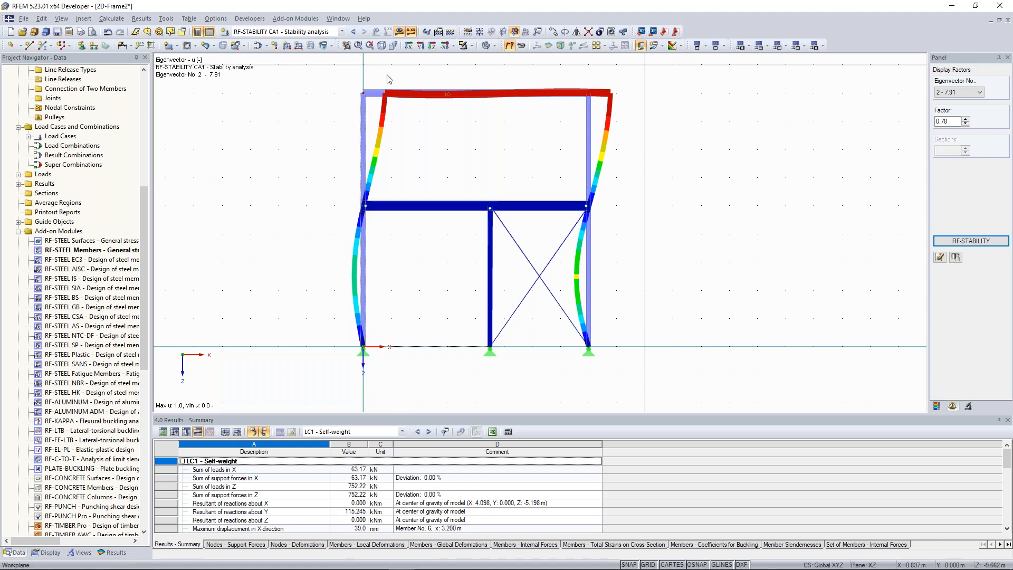
{"action": "middle_click_drag", "start_coordinate": [384, 80], "coordinate": [386, 95]}
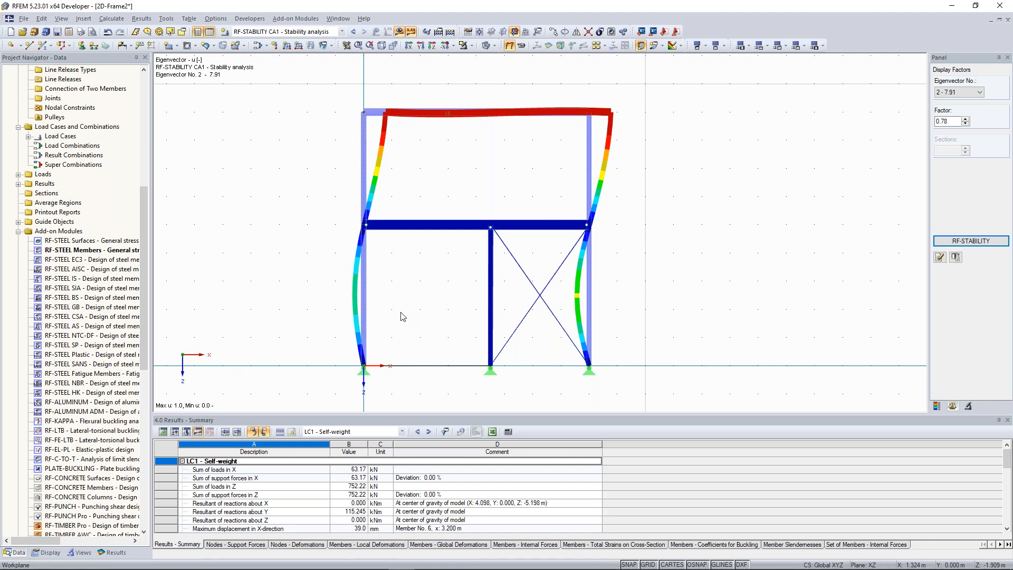
{"action": "scroll", "coordinate": [382, 173], "scroll_direction": "down", "scroll_amount": 1}
{"action": "scroll", "coordinate": [376, 162], "scroll_direction": "up", "scroll_amount": 1}
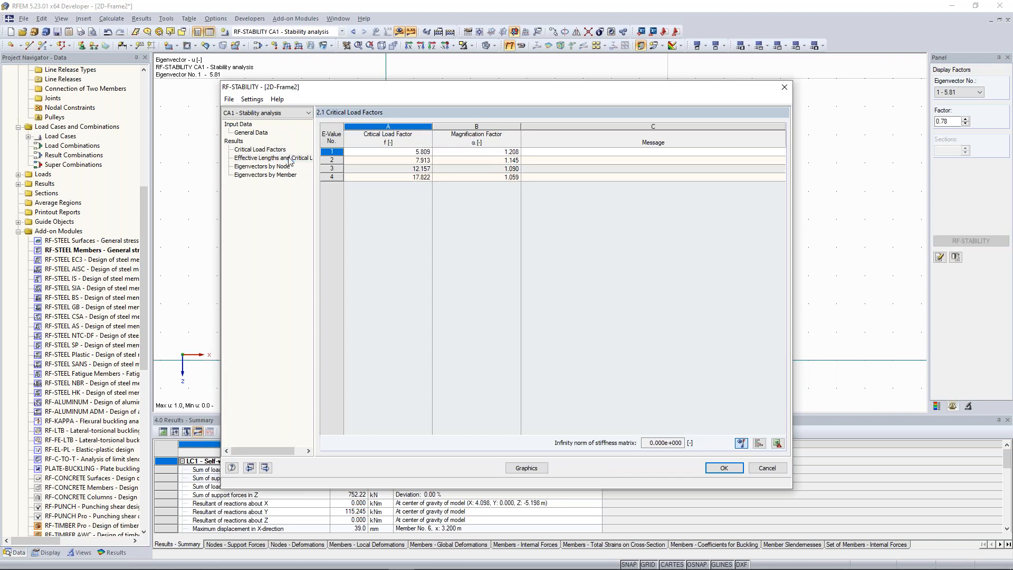
Review the effective lengths and critical loads of the members in the RF-STABILITY results, and close the module
{"action": "left_click", "coordinate": [289, 158]}
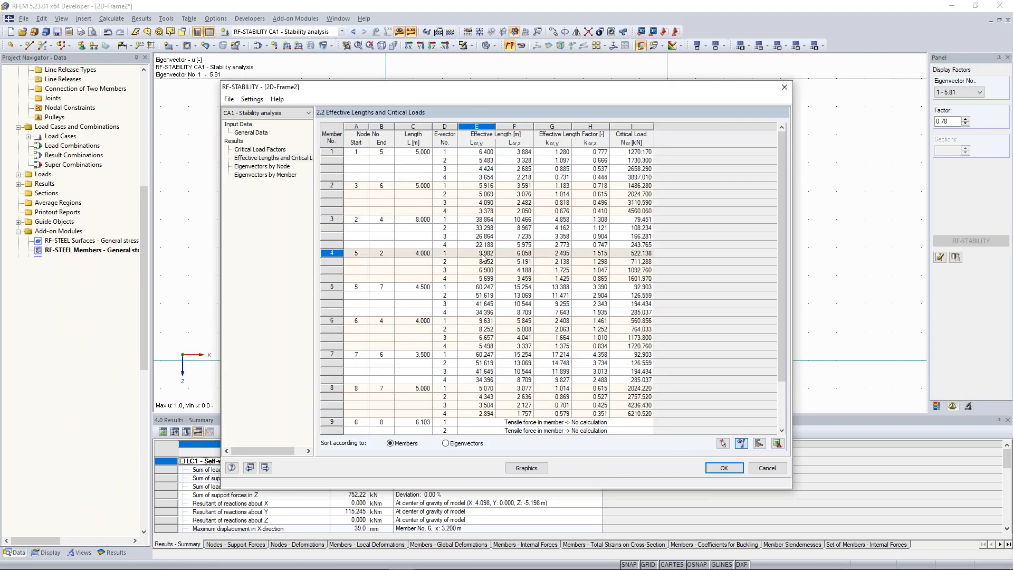
{"action": "left_click_drag", "start_coordinate": [500, 101], "coordinate": [441, 90]}
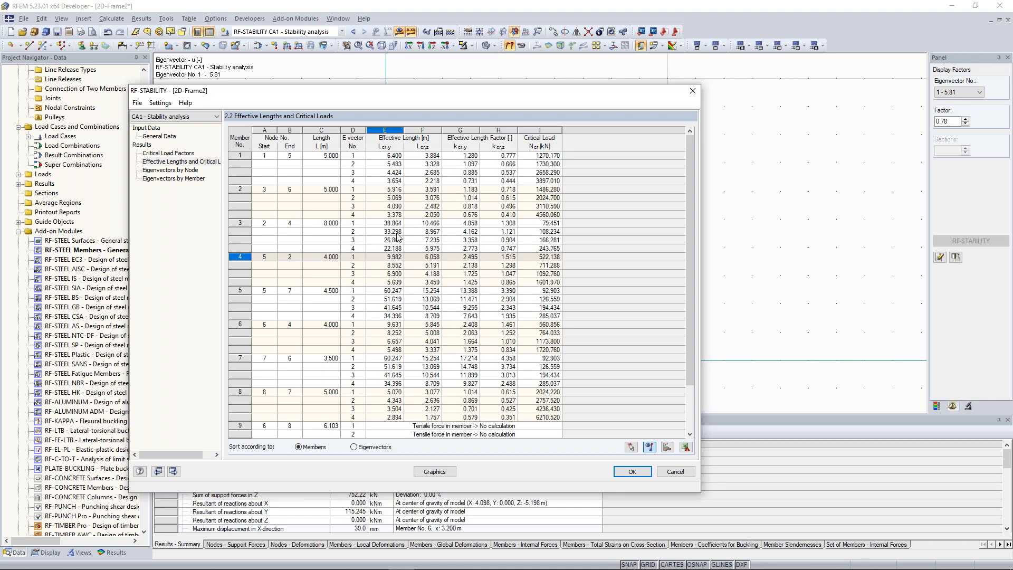
{"action": "left_click_drag", "start_coordinate": [417, 92], "coordinate": [486, 117]}
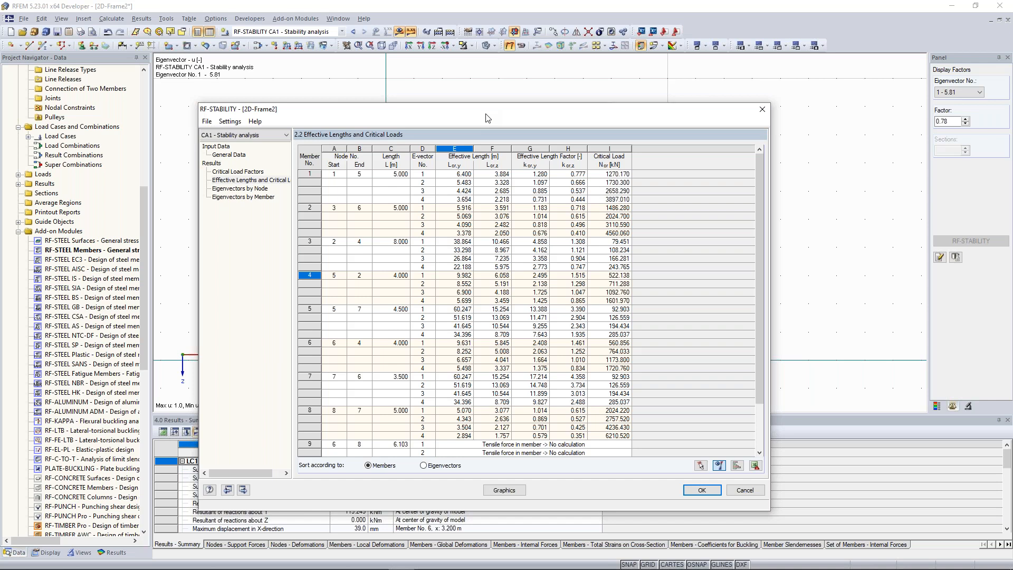
{"action": "key", "text": "Escape"}
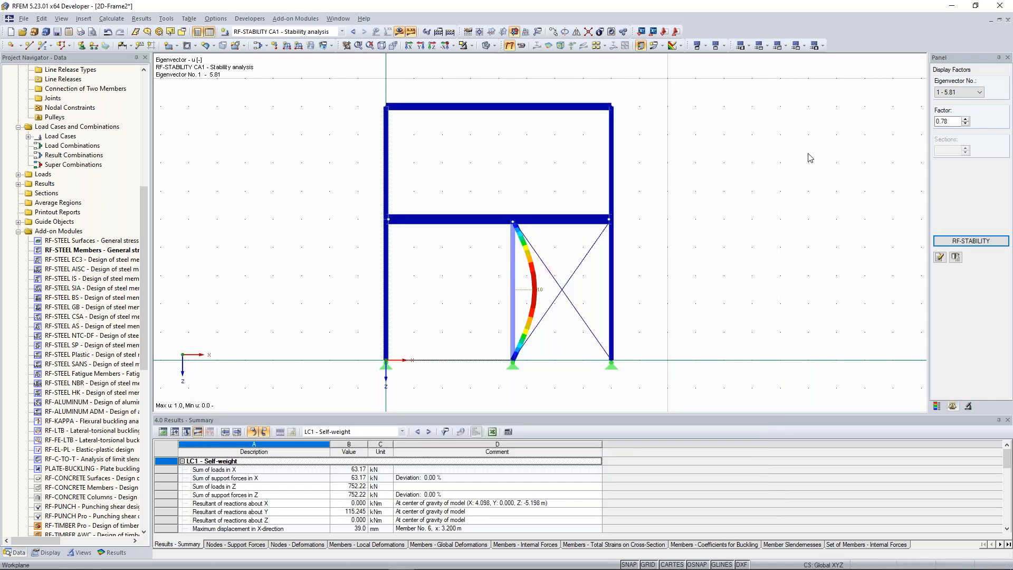
Show eigenvector 2 (7.91) again, then compare member 4's effective lengths for eigenvectors 1 and 2 in the RF-STABILITY results
{"action": "left_click", "coordinate": [959, 92]}
{"action": "left_click", "coordinate": [949, 107]}
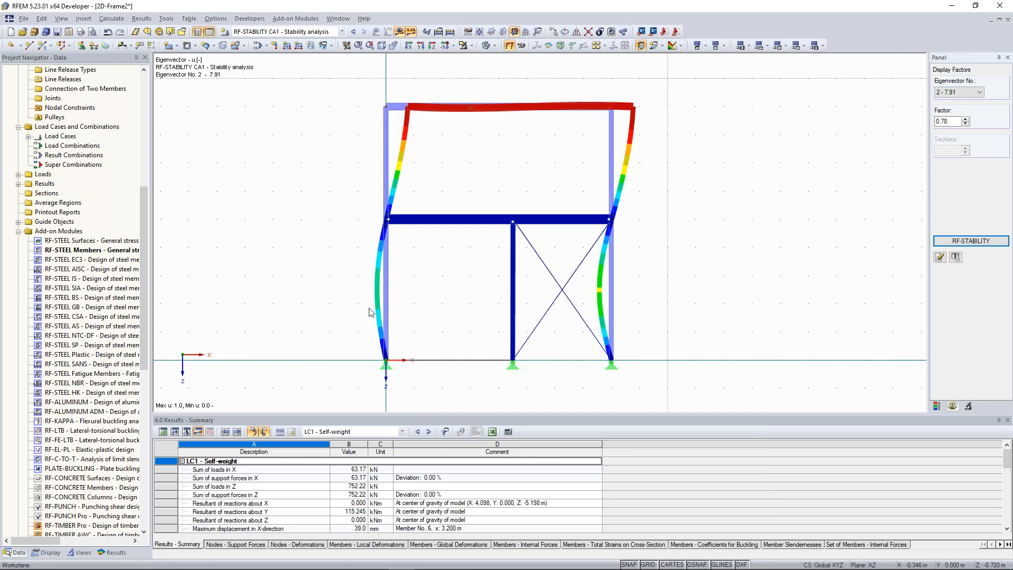
{"action": "left_click", "coordinate": [971, 241]}
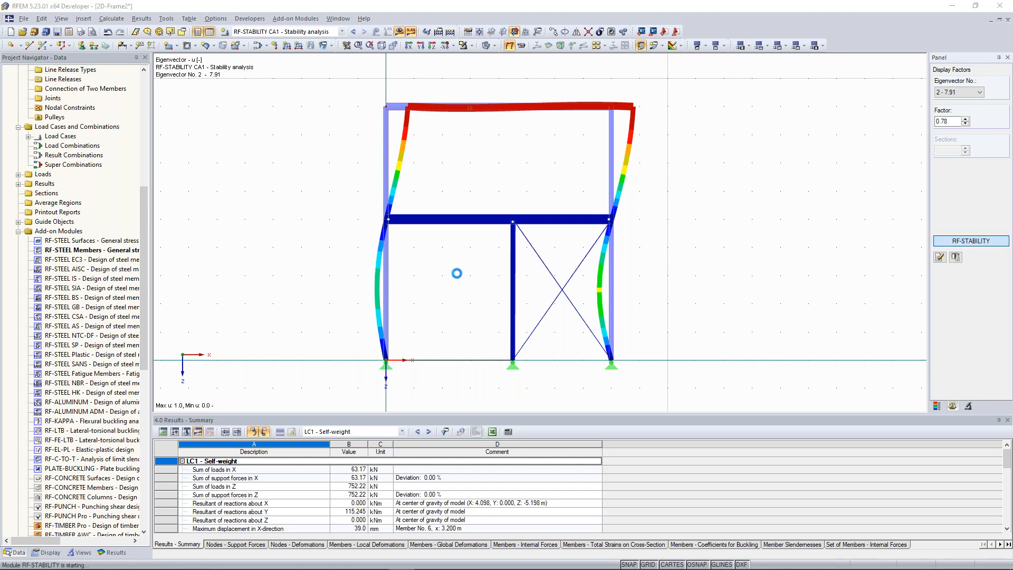
{"action": "left_click", "coordinate": [333, 253]}
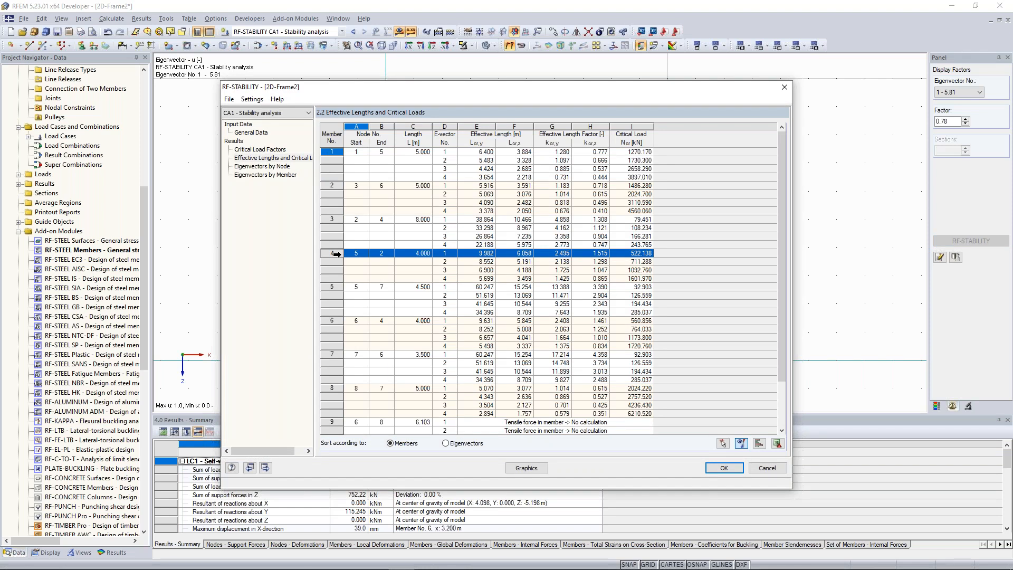
{"action": "left_click", "coordinate": [446, 262]}
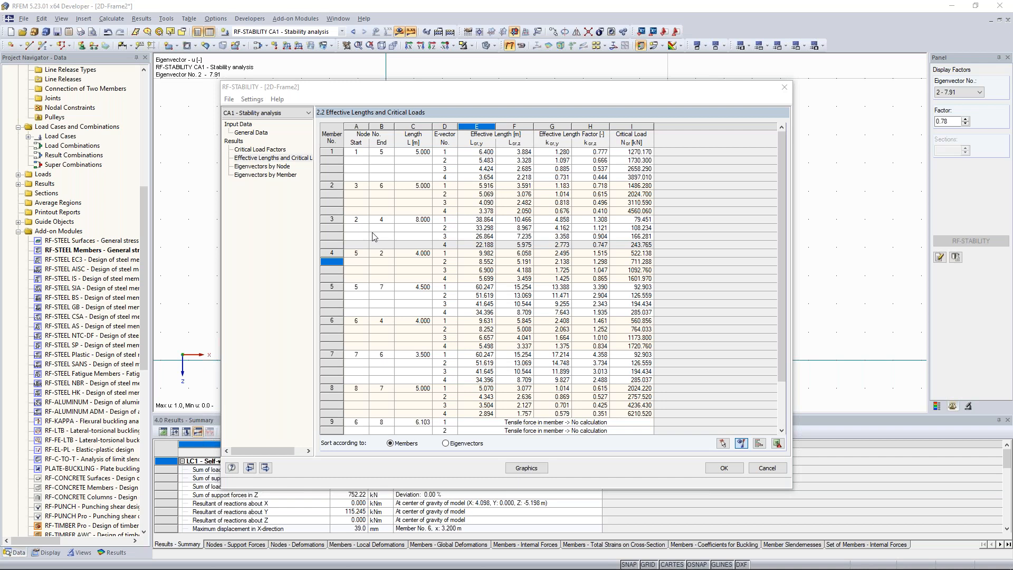
{"action": "left_click", "coordinate": [477, 136]}
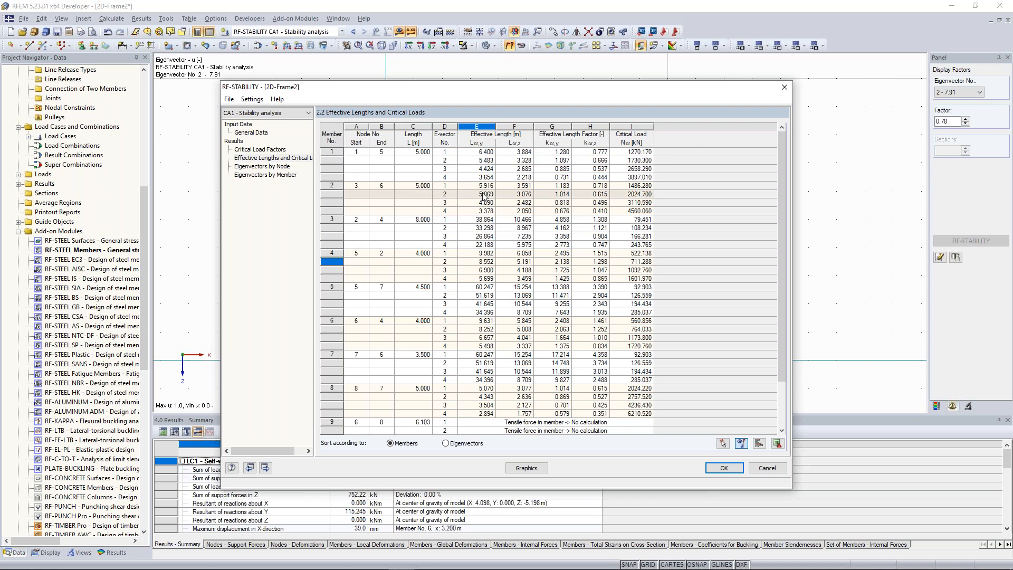
{"action": "left_click", "coordinate": [480, 254]}
{"action": "left_click", "coordinate": [481, 262]}
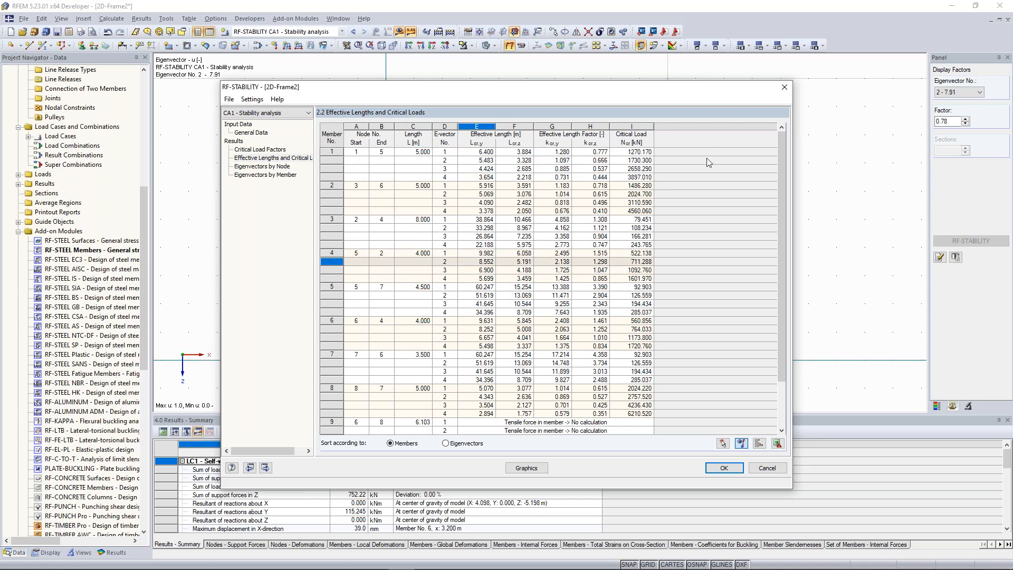
{"action": "left_click", "coordinate": [785, 87]}
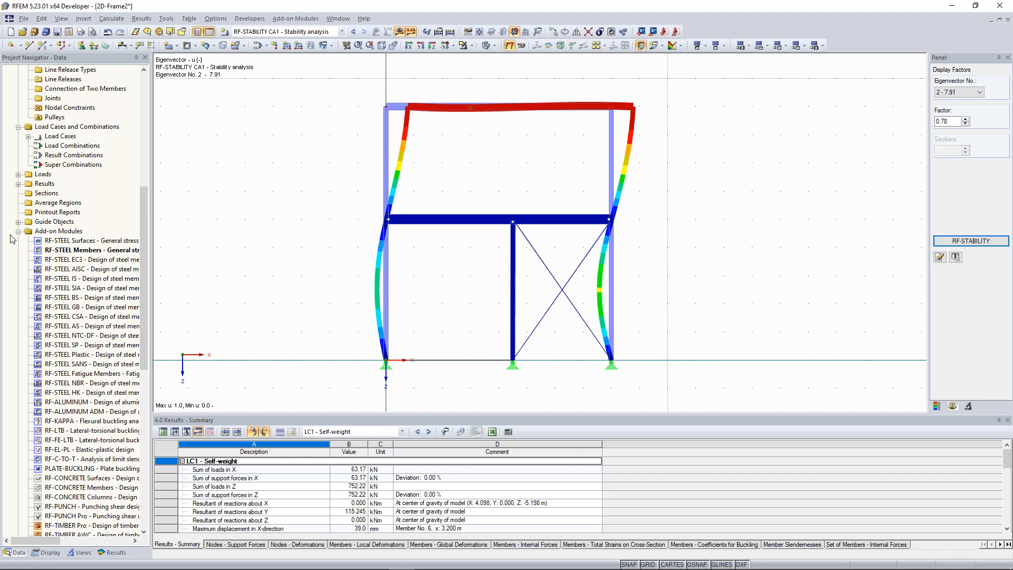
Start a new model and open its general data
{"action": "left_click", "coordinate": [10, 33]}
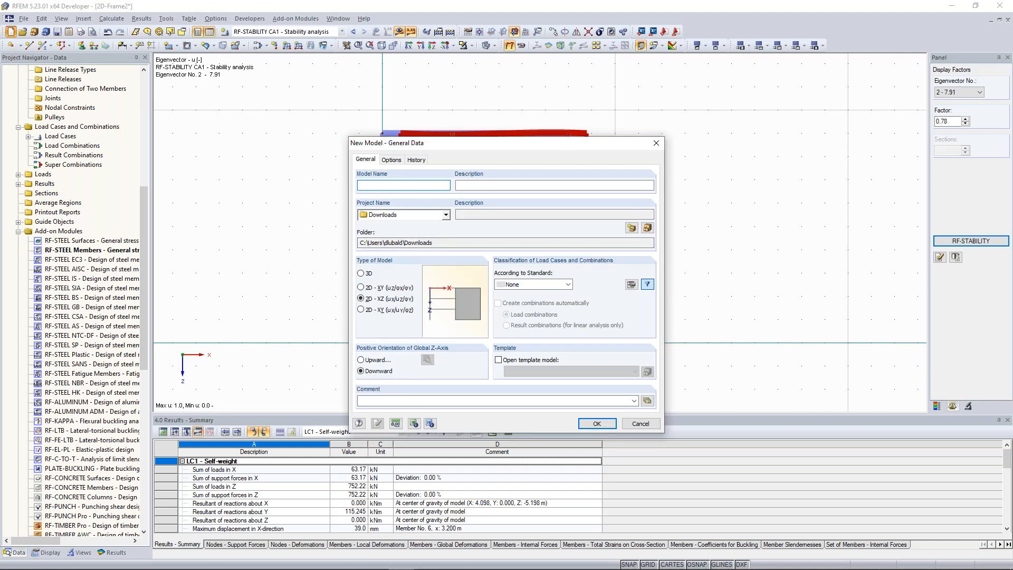
Name the new model Concrete_Model, set its type to 3D and assign it to the Examples project
{"action": "type", "text": "Concrete_Model"}
{"action": "left_click", "coordinate": [362, 274]}
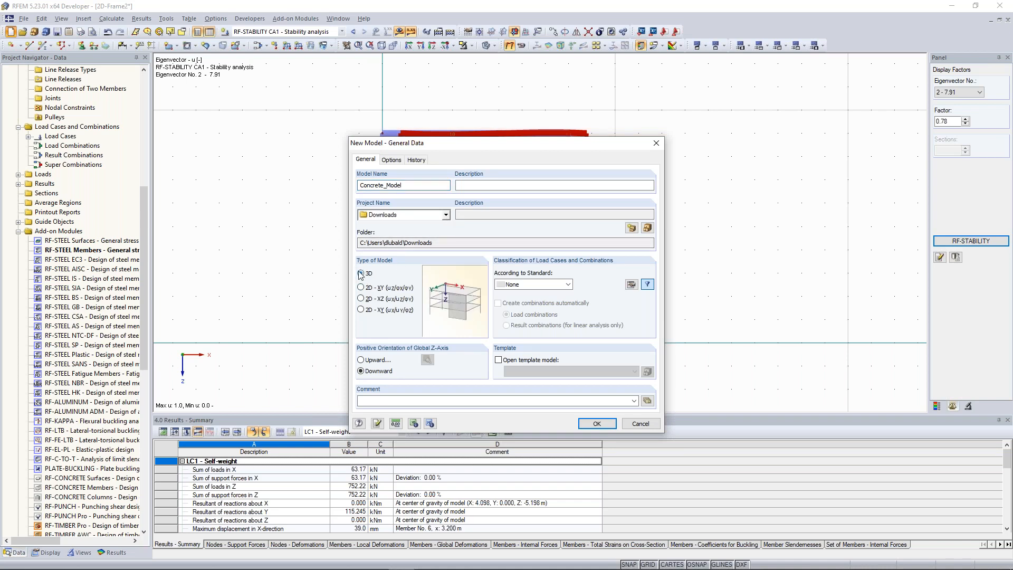
{"action": "left_click", "coordinate": [428, 216]}
{"action": "left_click", "coordinate": [393, 226]}
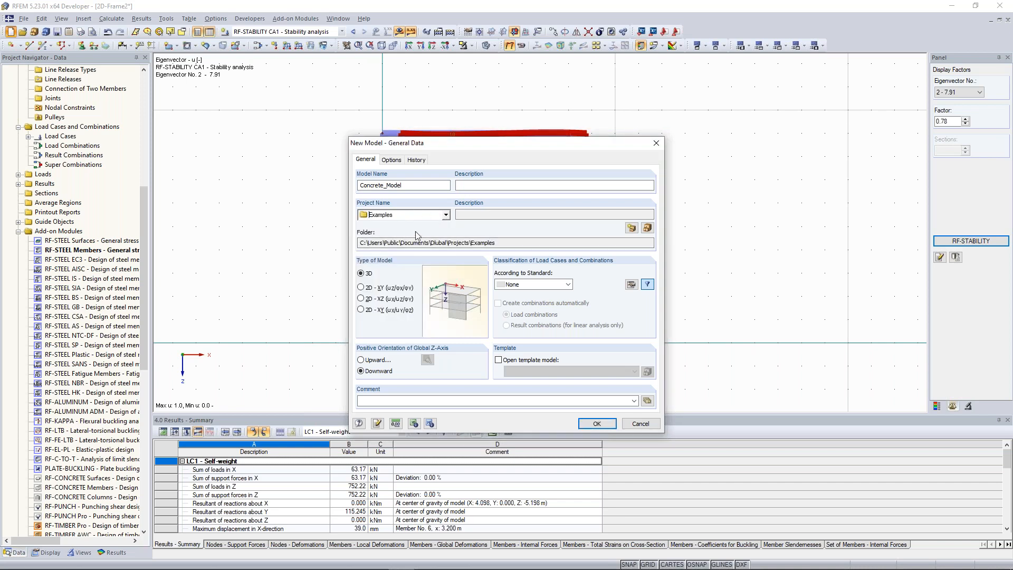
{"action": "double_click", "coordinate": [396, 241]}
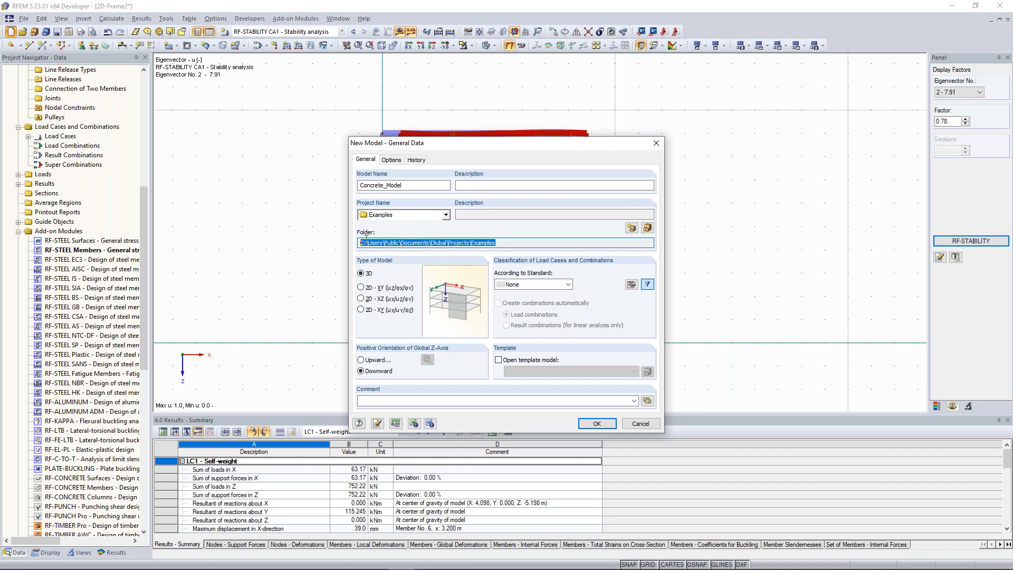
{"action": "left_click", "coordinate": [395, 243]}
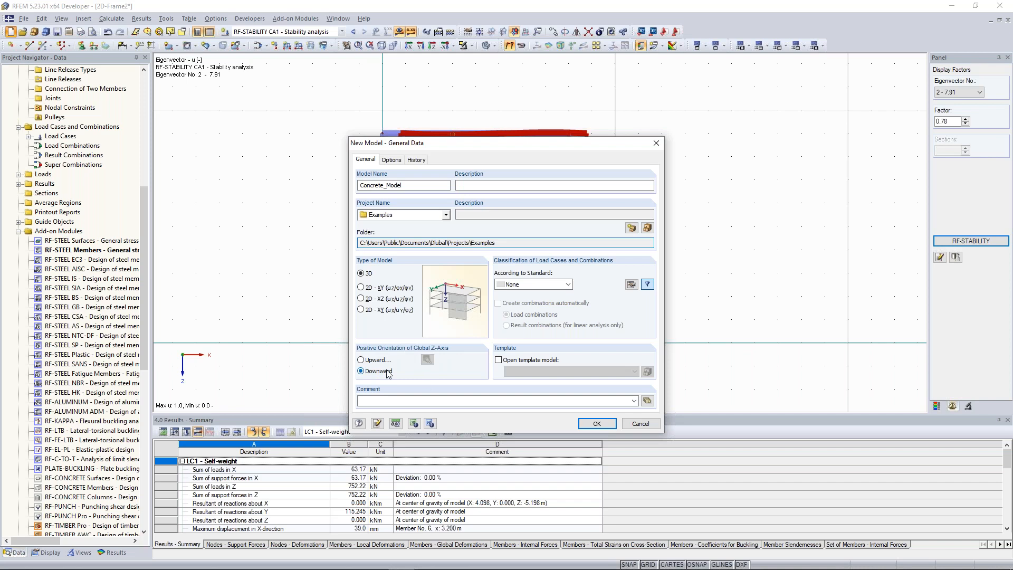
Classify load cases by EN 1990 with the CEN annex, enable automatic creation of load combinations, and create the model
{"action": "left_click", "coordinate": [568, 285]}
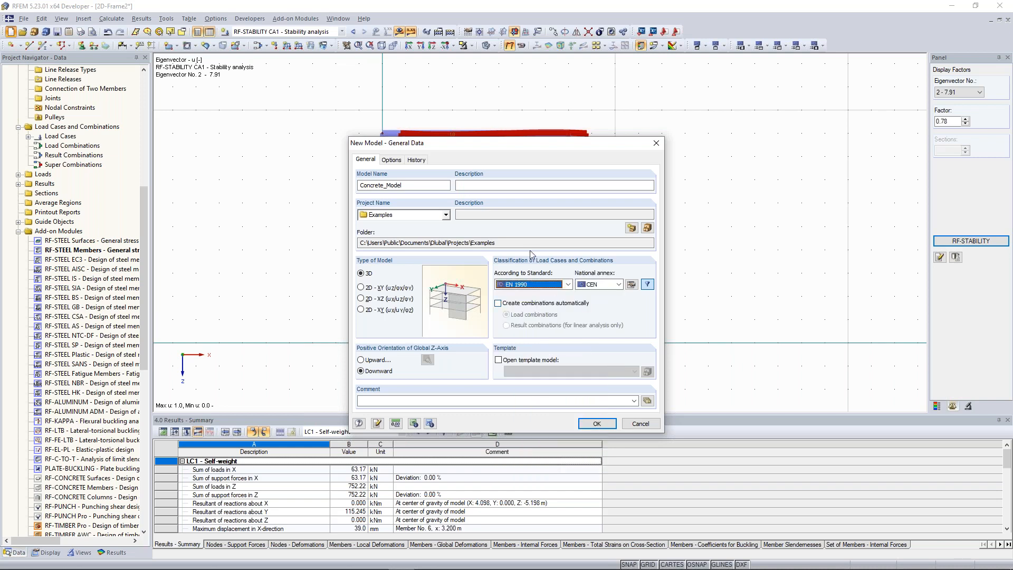
{"action": "left_click", "coordinate": [618, 285]}
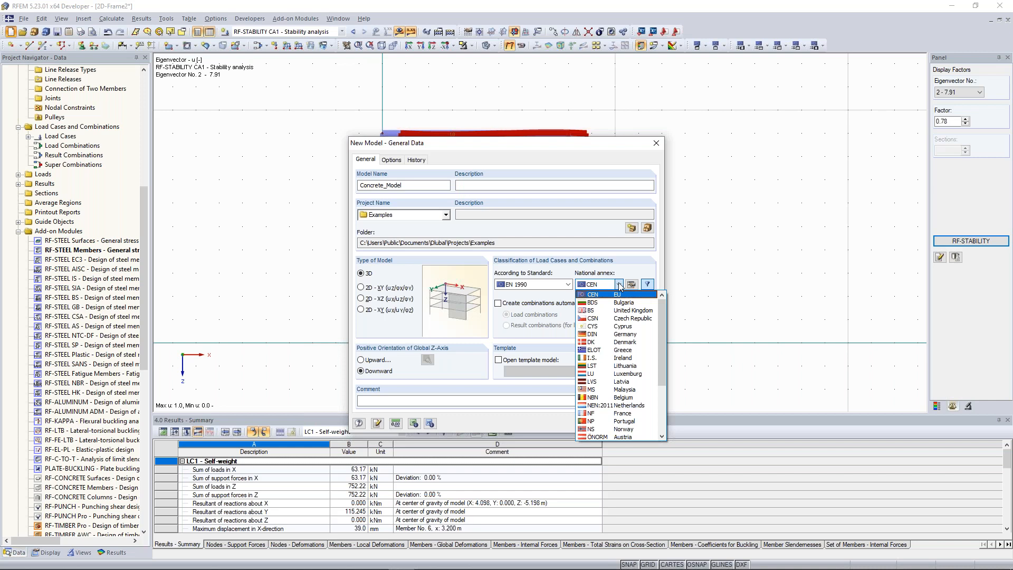
{"action": "left_click", "coordinate": [618, 295]}
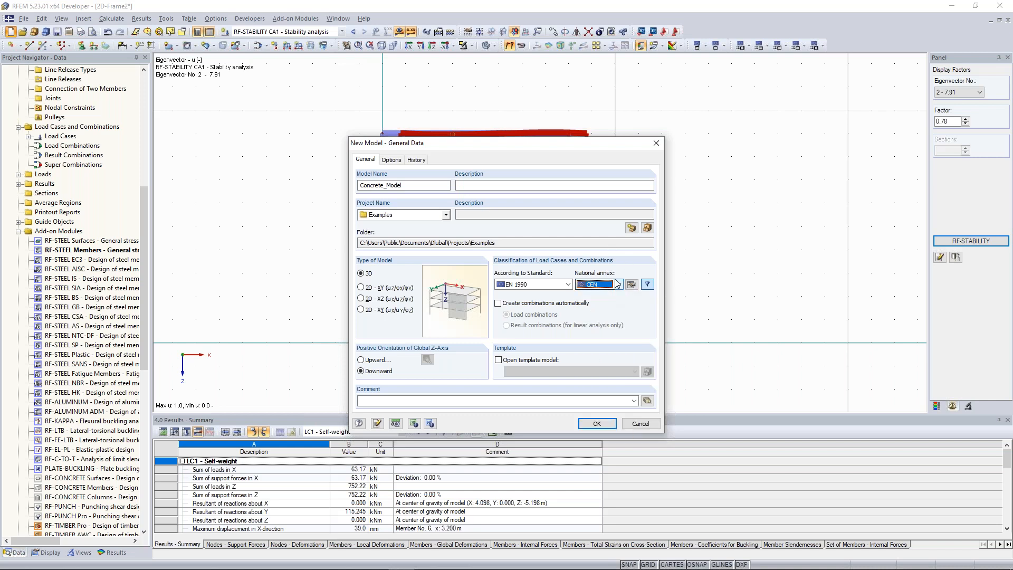
{"action": "left_click", "coordinate": [619, 285]}
{"action": "left_click", "coordinate": [618, 287]}
{"action": "left_click", "coordinate": [524, 304]}
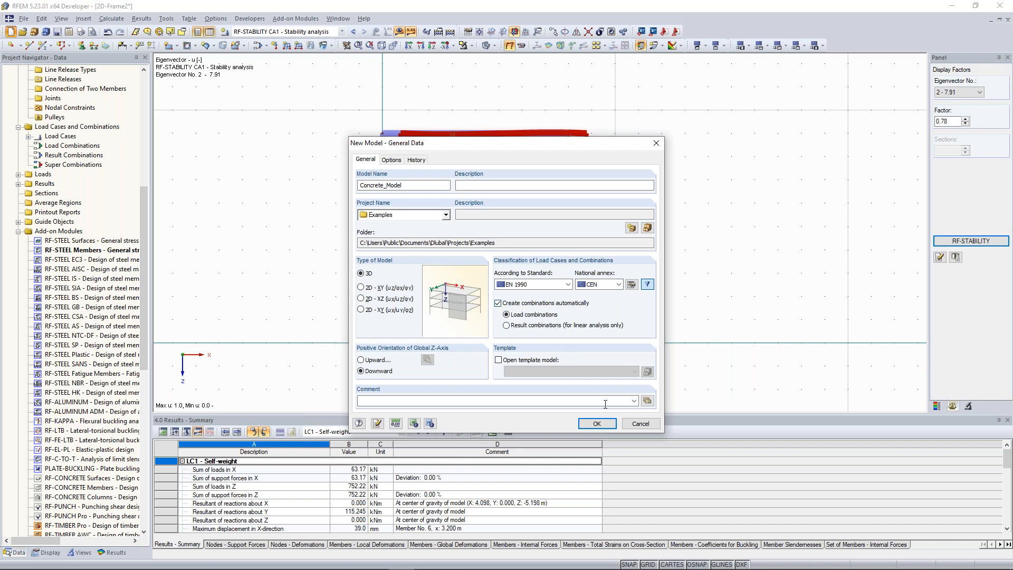
{"action": "left_click", "coordinate": [593, 424]}
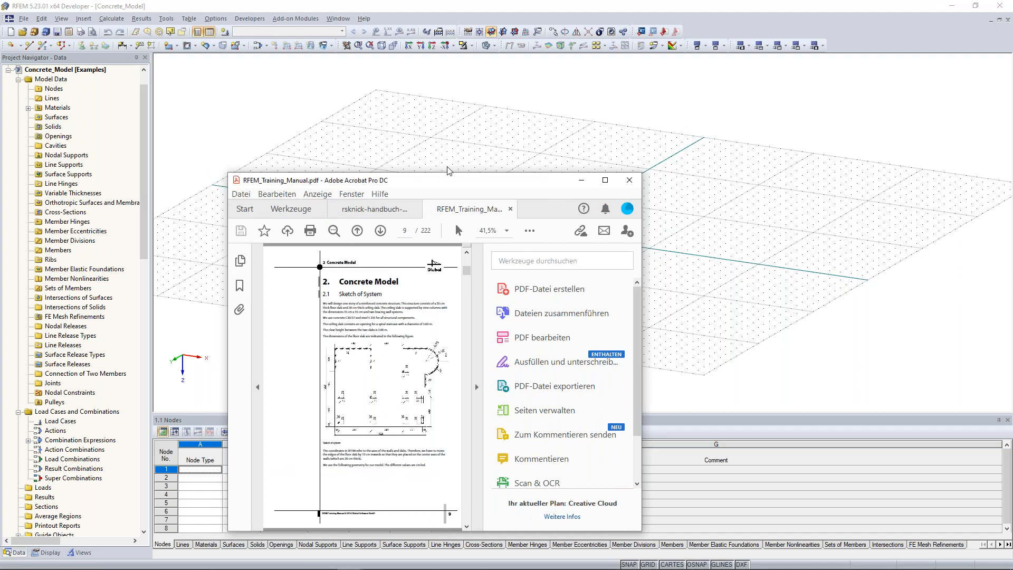
Examine the floor and ceiling slab sketches on pages 9 and 10 of RFEM_Training_Manual.pdf, and return to RFEM
{"action": "left_click_drag", "start_coordinate": [448, 176], "coordinate": [464, 1]}
{"action": "scroll", "coordinate": [434, 317], "scroll_direction": "down", "scroll_amount": 1}
{"action": "scroll", "coordinate": [435, 316], "scroll_direction": "up", "scroll_amount": 1}
{"action": "scroll", "coordinate": [435, 316], "scroll_direction": "down", "scroll_amount": 1}
{"action": "scroll", "coordinate": [459, 266], "scroll_direction": "up", "scroll_amount": 1}
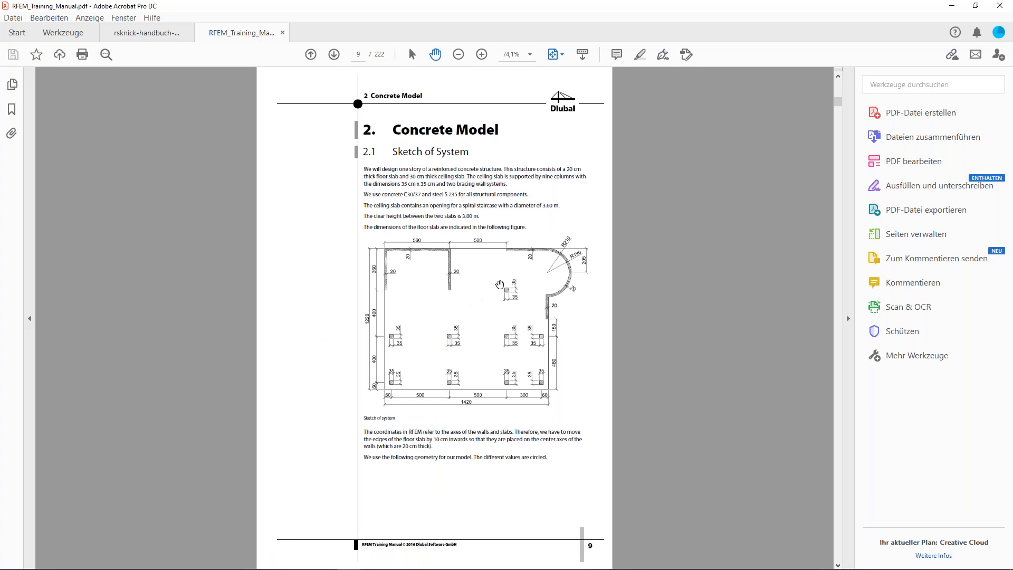
{"action": "scroll", "coordinate": [501, 284], "scroll_direction": "down", "scroll_amount": 1}
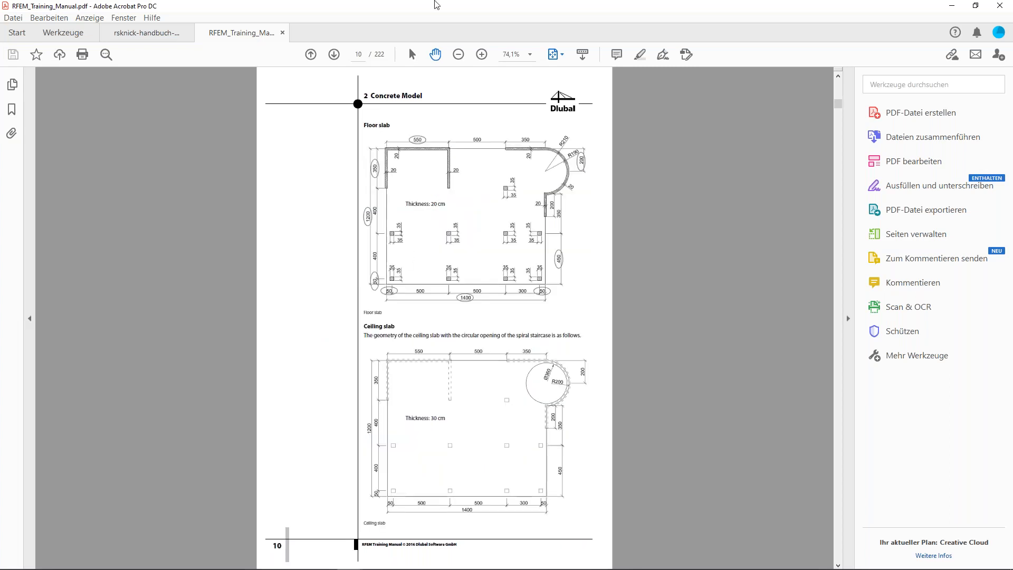
{"action": "left_click_drag", "start_coordinate": [417, 11], "coordinate": [0, 11]}
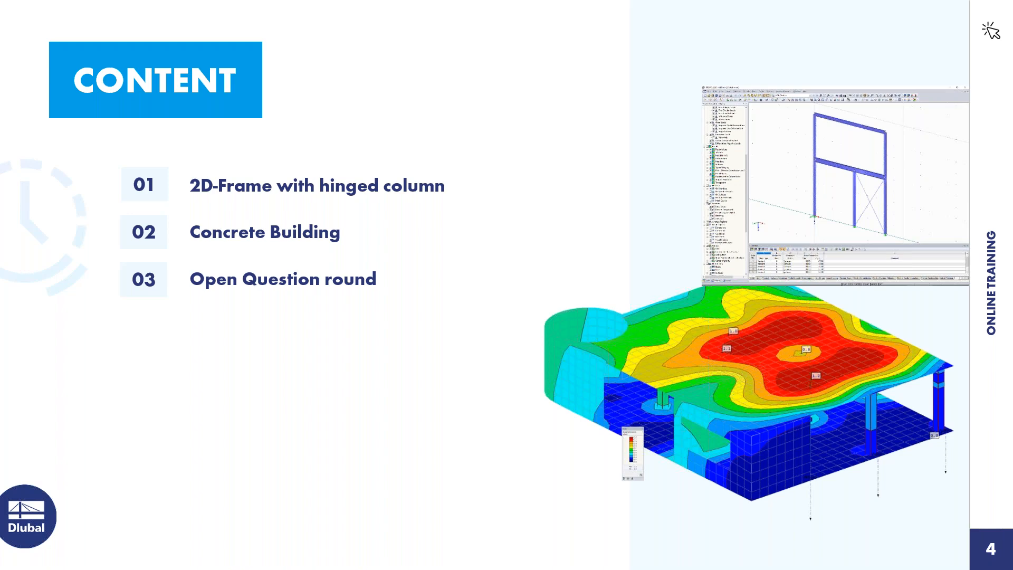
{"action": "key", "text": "alt+Tab"}
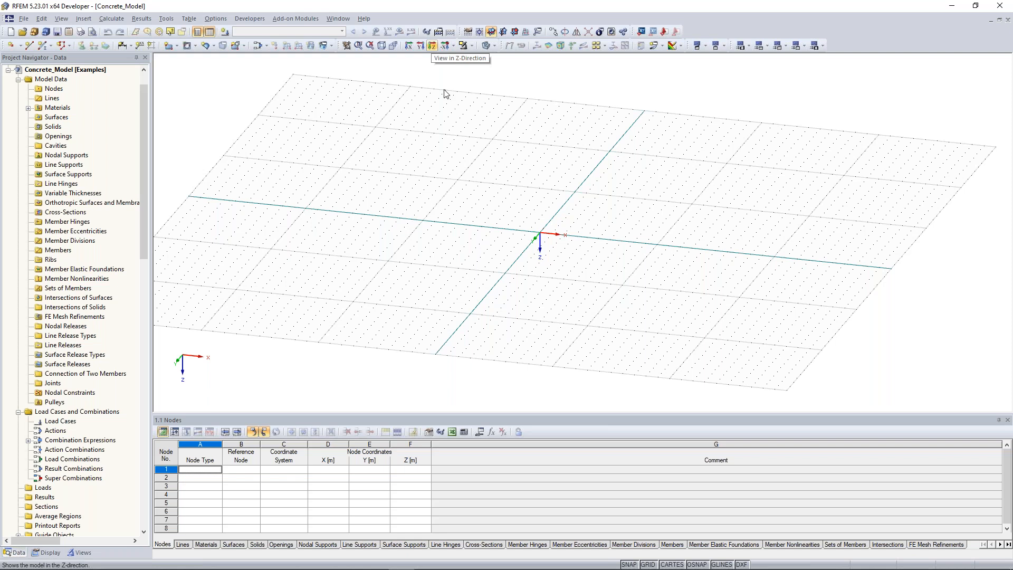
Define node 1 as a standard Cartesian node with reference node 0 at X 0, Y 0, Z 0
{"action": "middle_click_drag", "start_coordinate": [541, 184], "coordinate": [506, 187]}
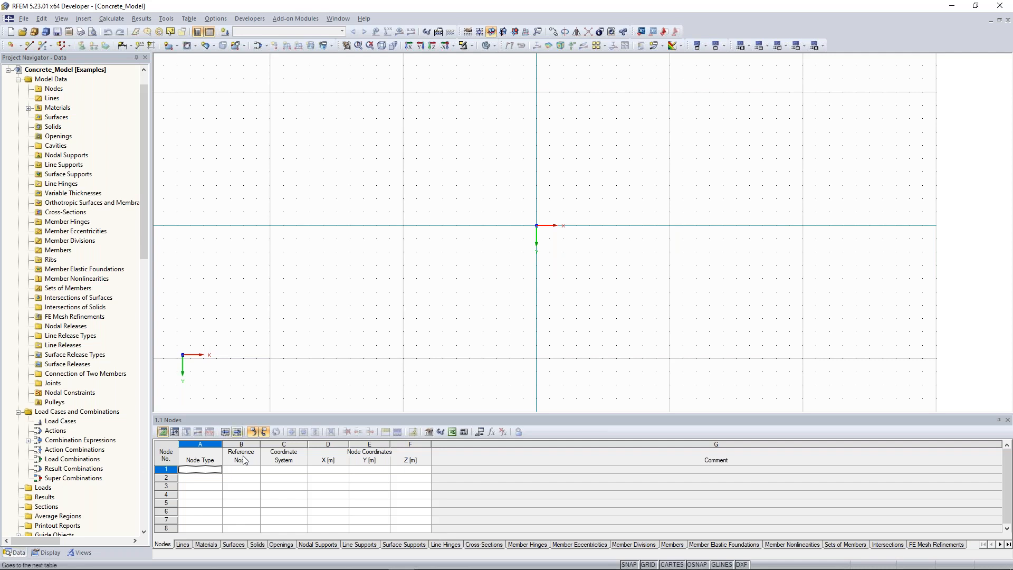
{"action": "left_click", "coordinate": [196, 471]}
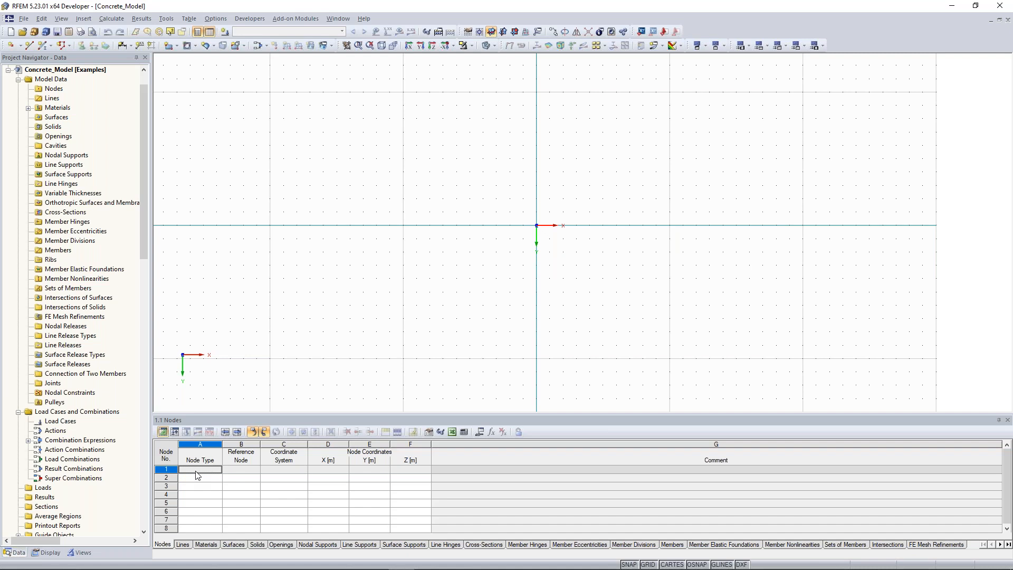
{"action": "left_click", "coordinate": [199, 475]}
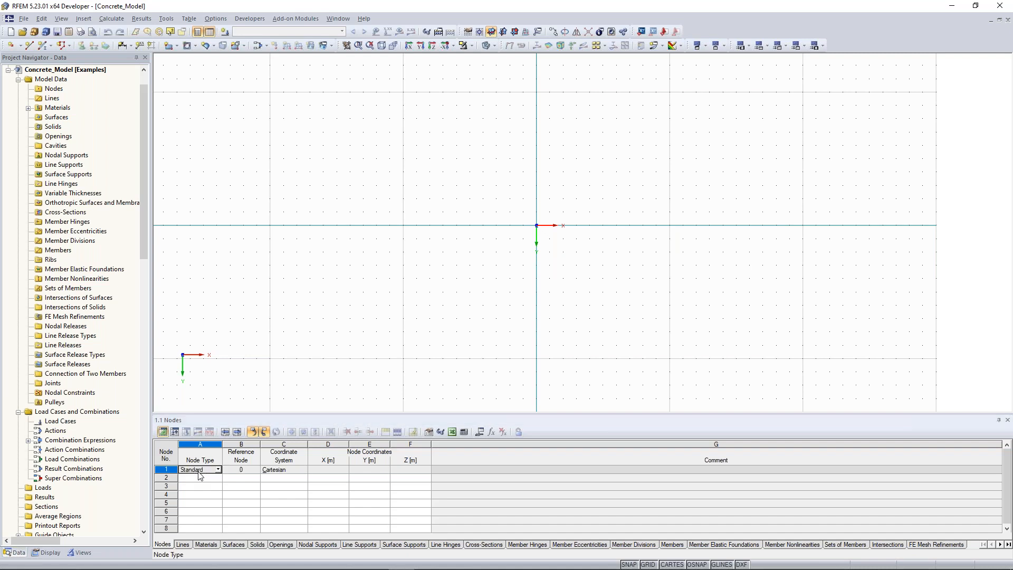
{"action": "left_click", "coordinate": [246, 470]}
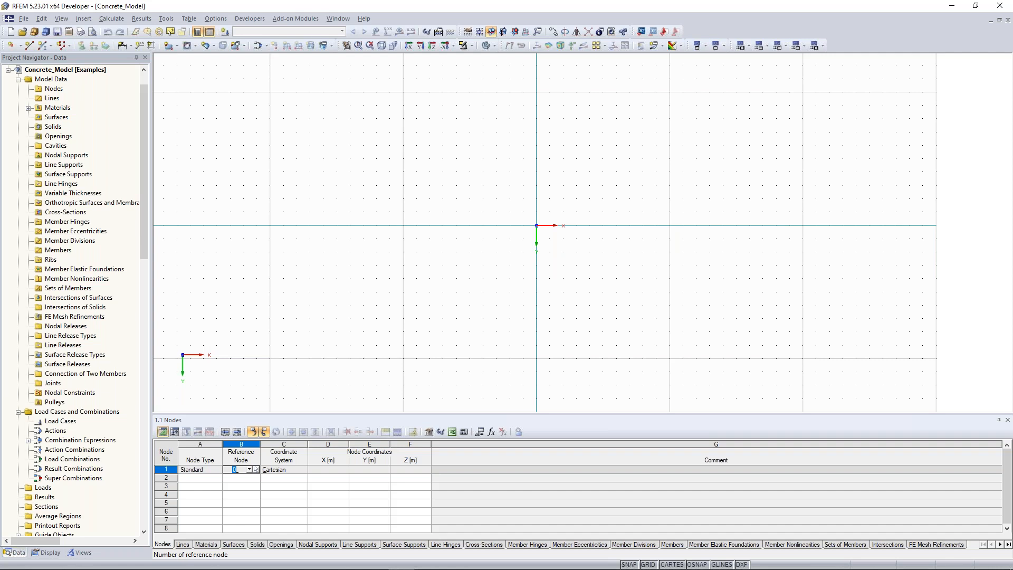
{"action": "key", "text": "Tab"}
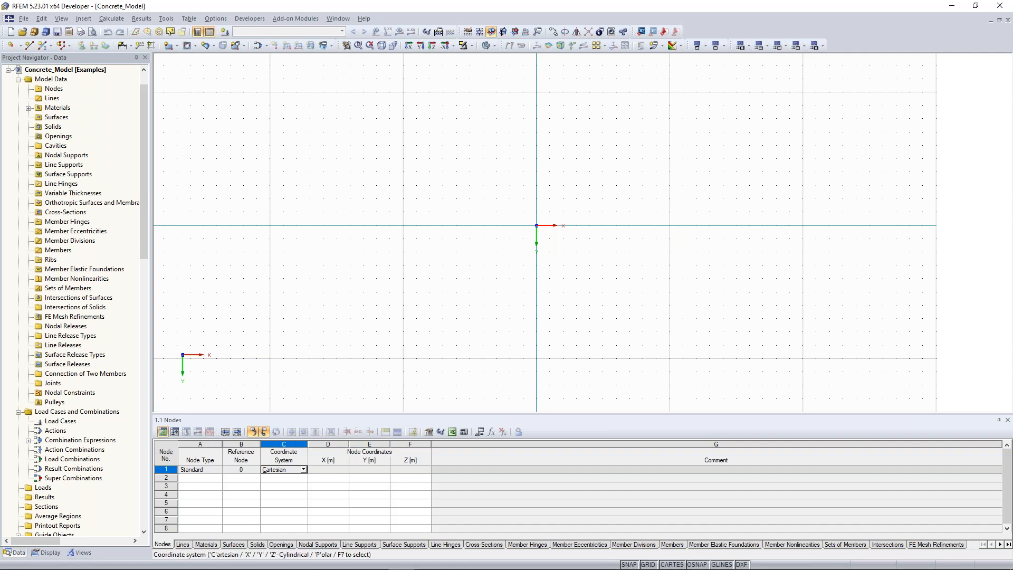
{"action": "key", "text": "Tab"}
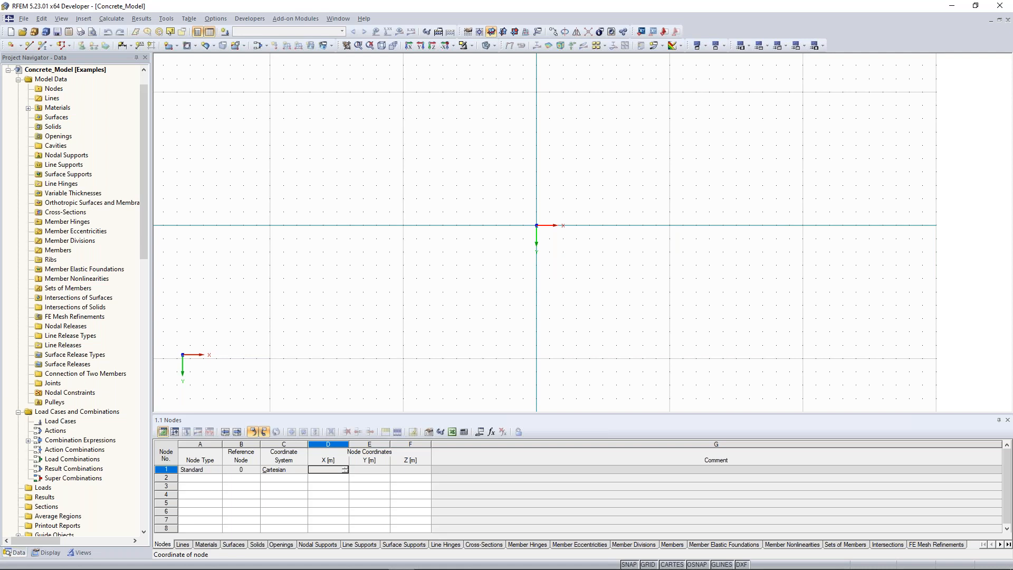
{"action": "key", "text": "Tab"}
{"action": "key", "text": "Tab"}
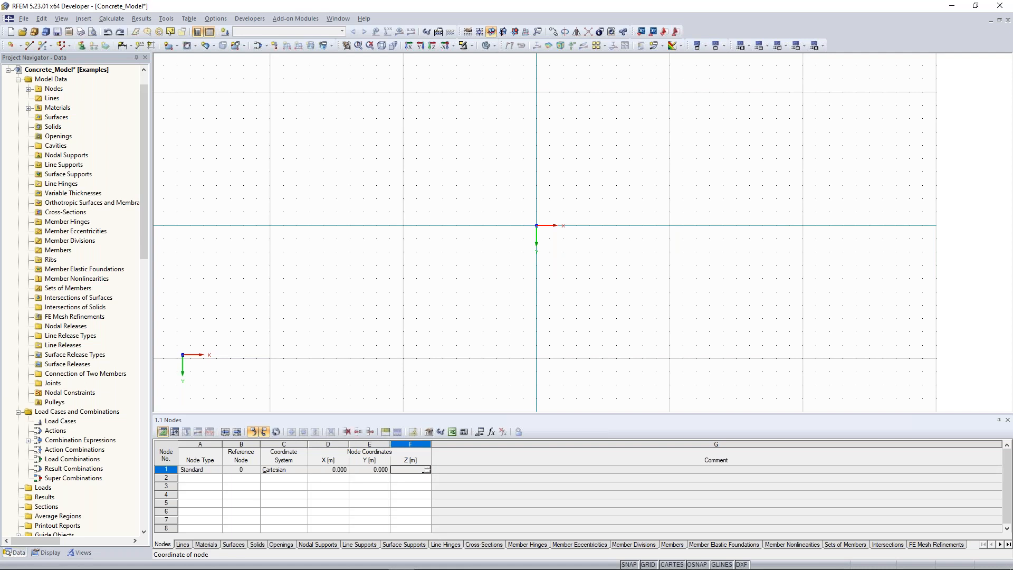
{"action": "key", "text": "Return"}
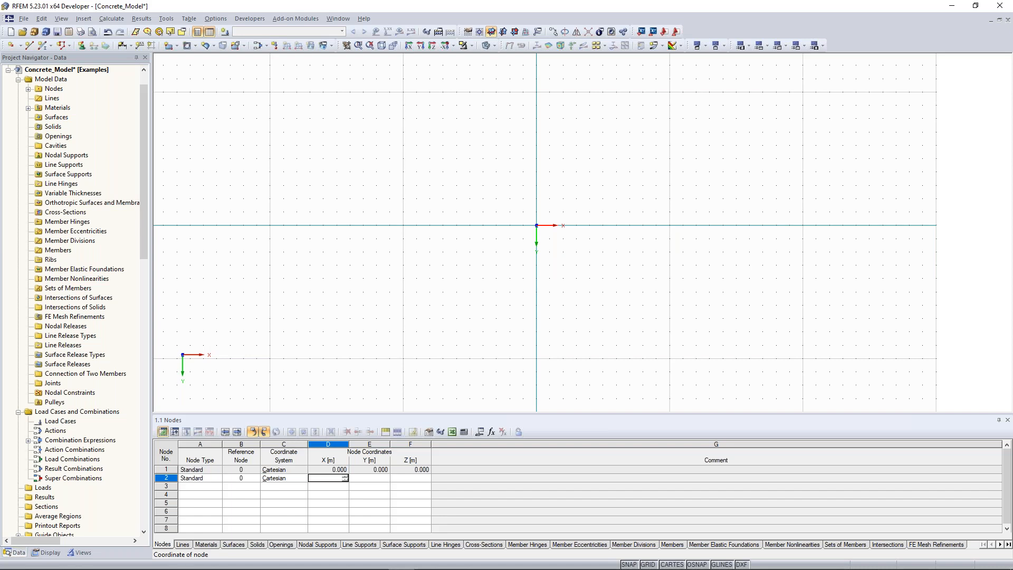
Define node 2 at X 14 m, Y 0, Z 0 in the nodes table
{"action": "type", "text": "14"}
{"action": "key", "text": "Tab"}
{"action": "type", "text": "0"}
{"action": "key", "text": "Tab"}
{"action": "type", "text": "0"}
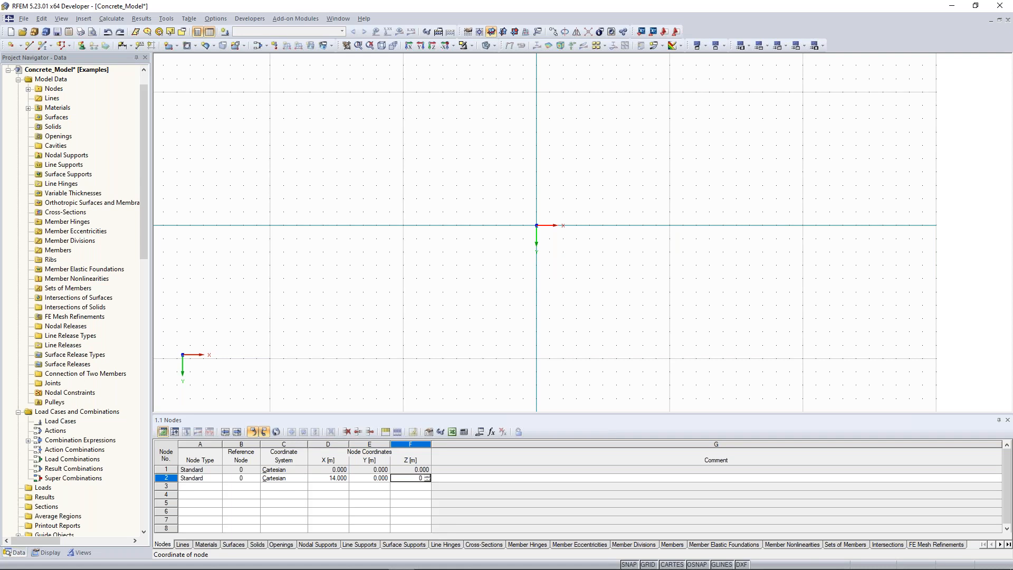
{"action": "key", "text": "Return"}
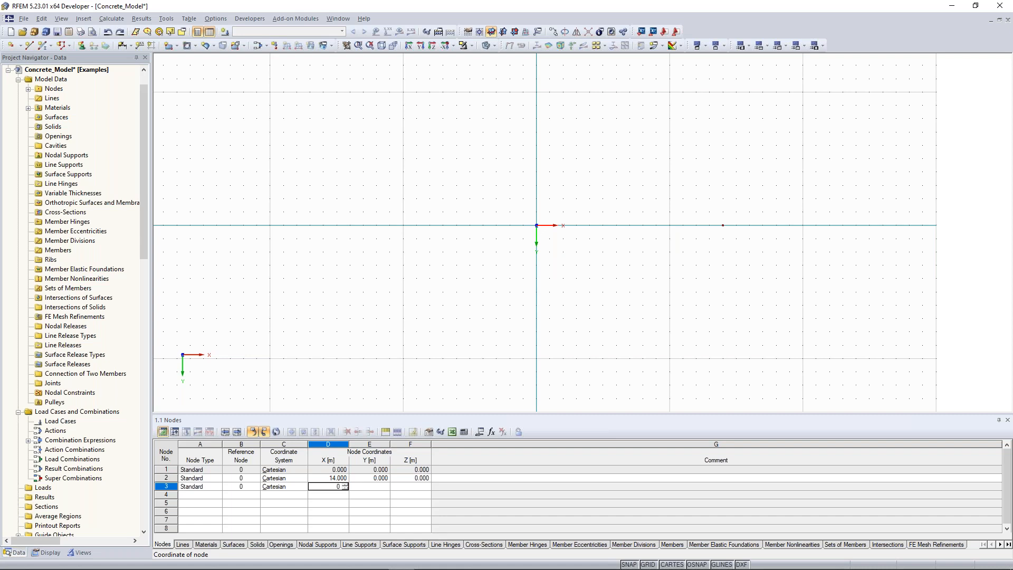
Define node 3 at X 0, Y -12 m, Z 0 in the nodes table
{"action": "key", "text": "Tab"}
{"action": "type", "text": "-12"}
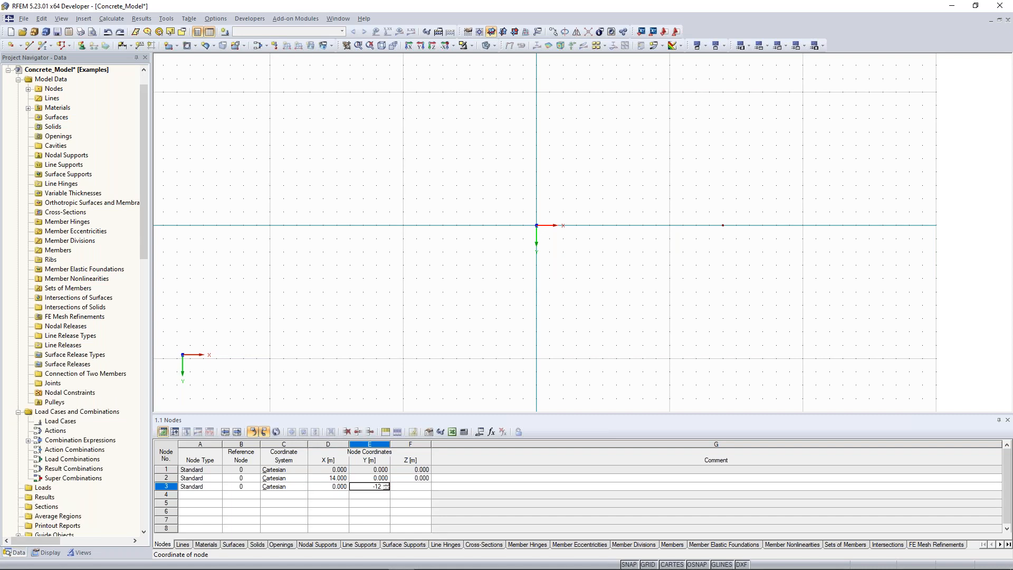
{"action": "key", "text": "Tab"}
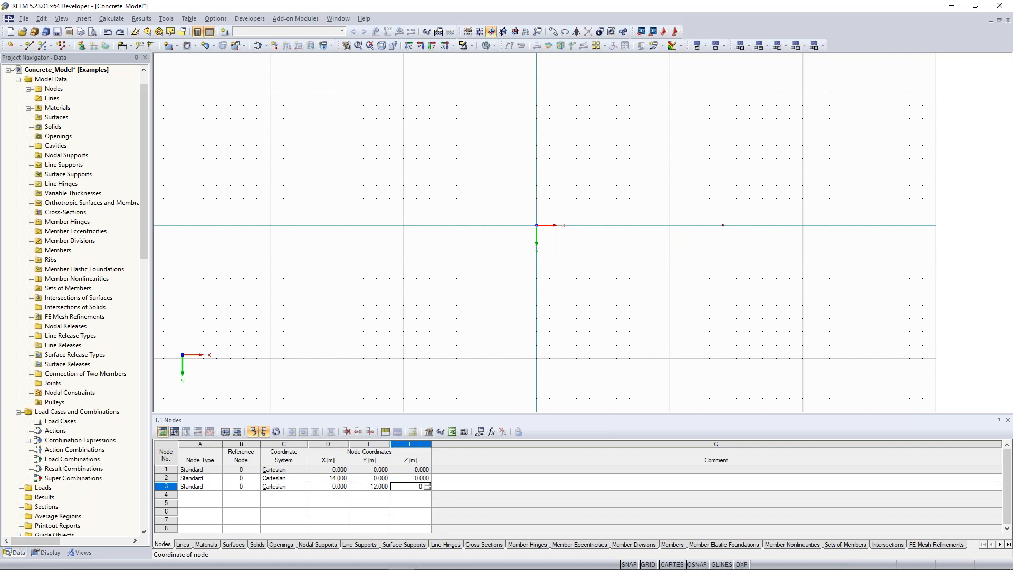
{"action": "key", "text": "Tab"}
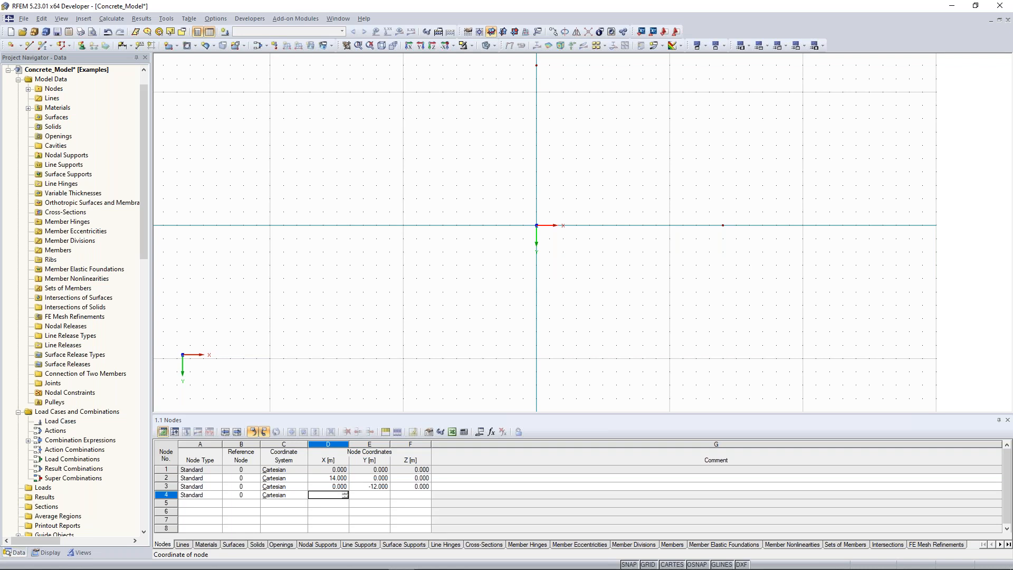
Define node 4 at X 14 m, Y -12 m, Z 0 in the nodes table
{"action": "type", "text": "14"}
{"action": "key", "text": "Tab"}
{"action": "type", "text": "-12"}
{"action": "key", "text": "Tab"}
{"action": "type", "text": "0"}
{"action": "key", "text": "Return"}
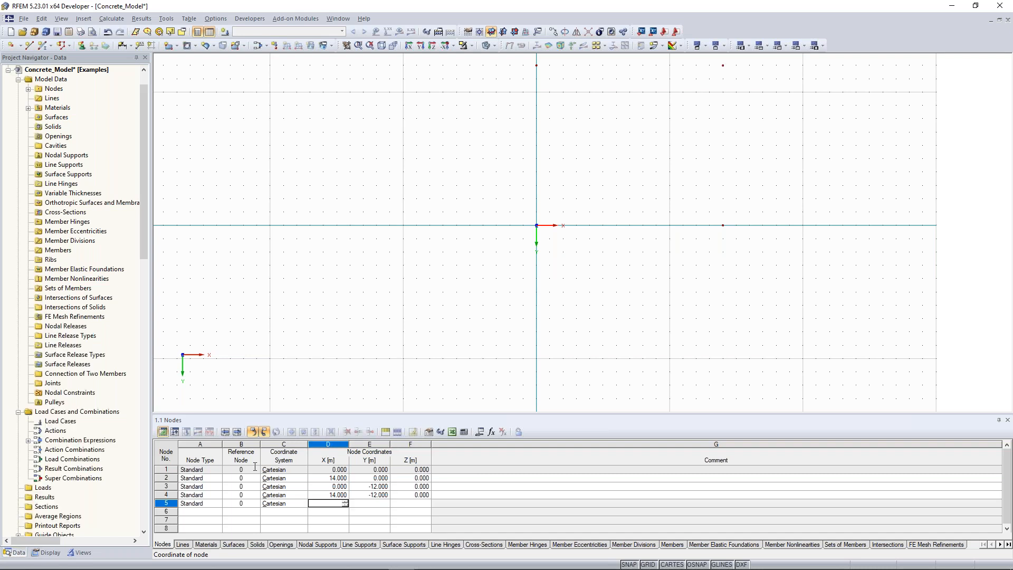
Define node 5 at X 0.5 m, Y -0.5 m, Z 0 and finish the table entry
{"action": "middle_click_drag", "start_coordinate": [499, 236], "coordinate": [401, 313]}
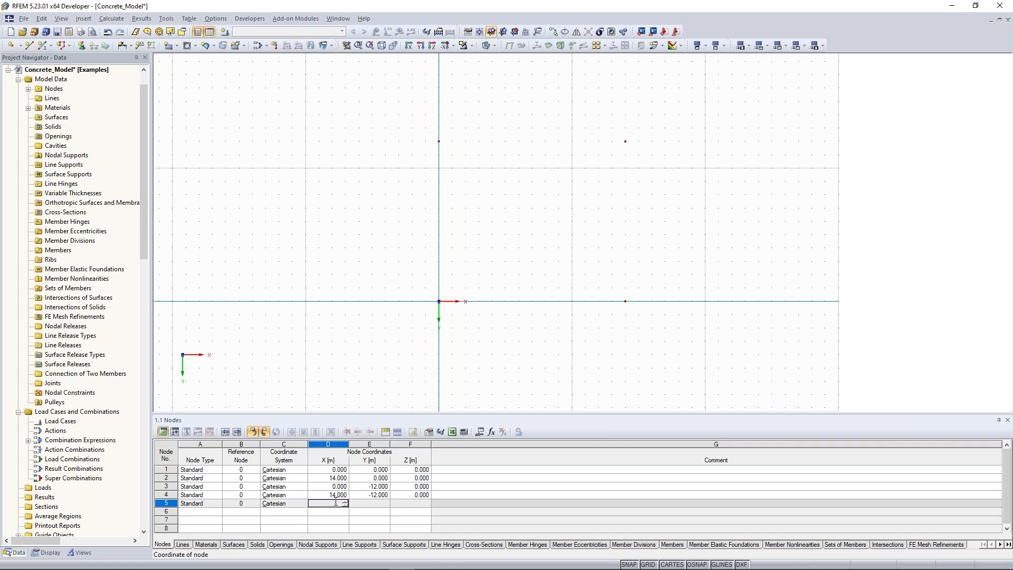
{"action": "type", "text": "0.5"}
{"action": "key", "text": "Tab"}
{"action": "type", "text": "-0.5"}
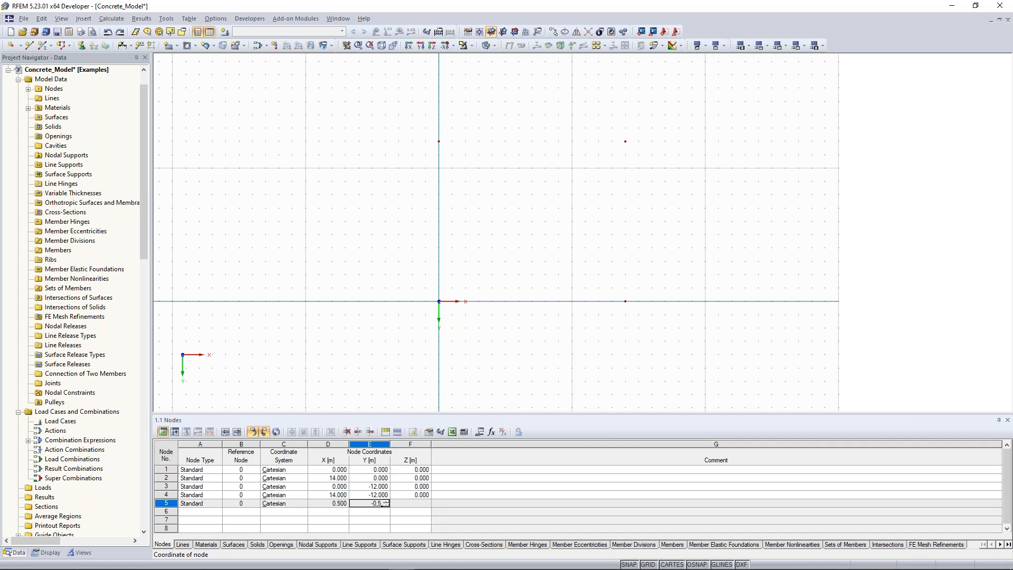
{"action": "key", "text": "Tab"}
{"action": "key", "text": "Tab"}
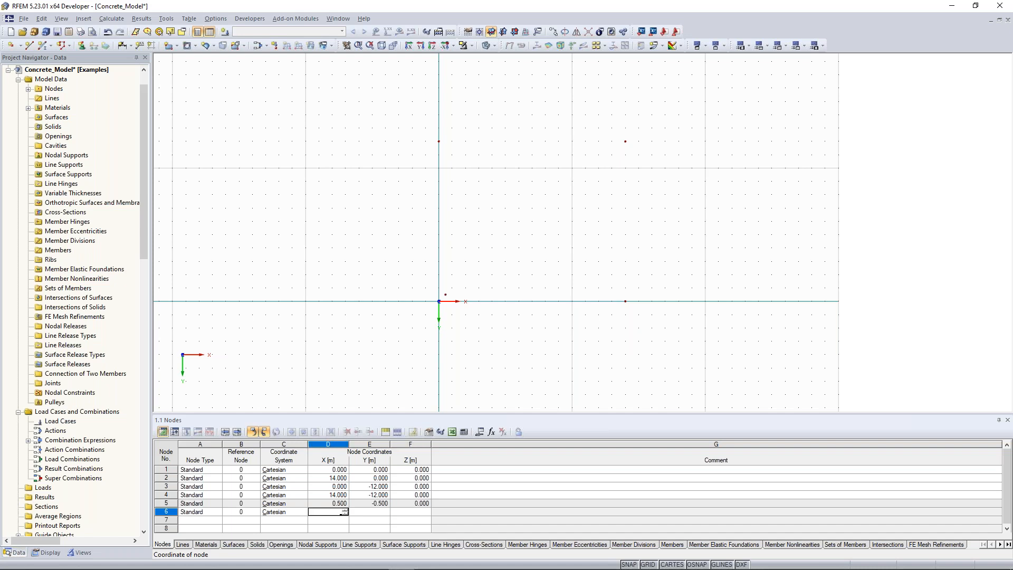
{"action": "key", "text": "Escape"}
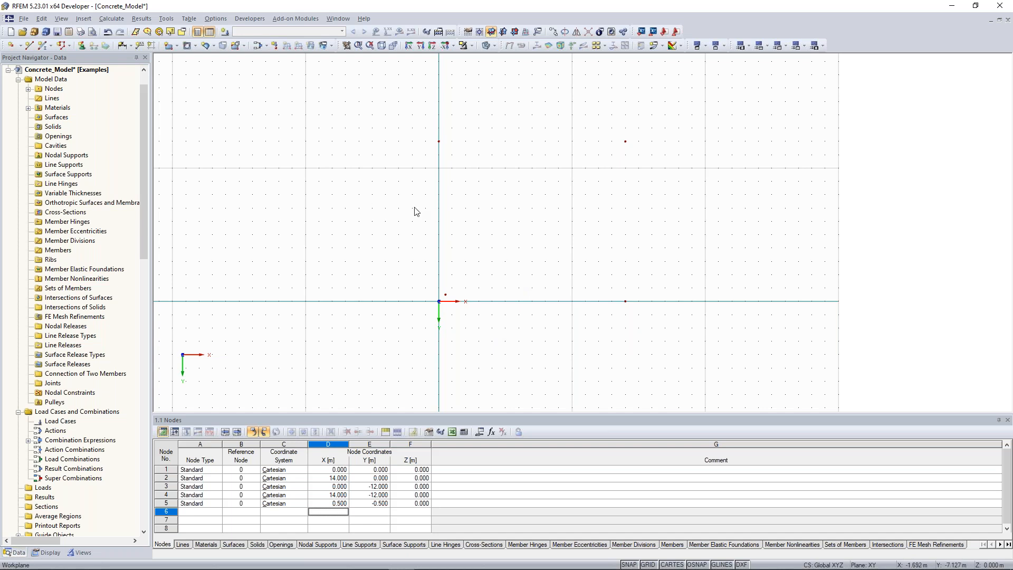
Set up a new rectangular surface in Concrete C30/37 with a constant thickness of 200 mm
{"action": "mouse_move", "coordinate": [323, 227]}
{"action": "middle_mouse_down"}
{"action": "mouse_move", "coordinate": [331, 230]}
{"action": "mouse_move", "coordinate": [332, 214]}
{"action": "middle_mouse_up"}
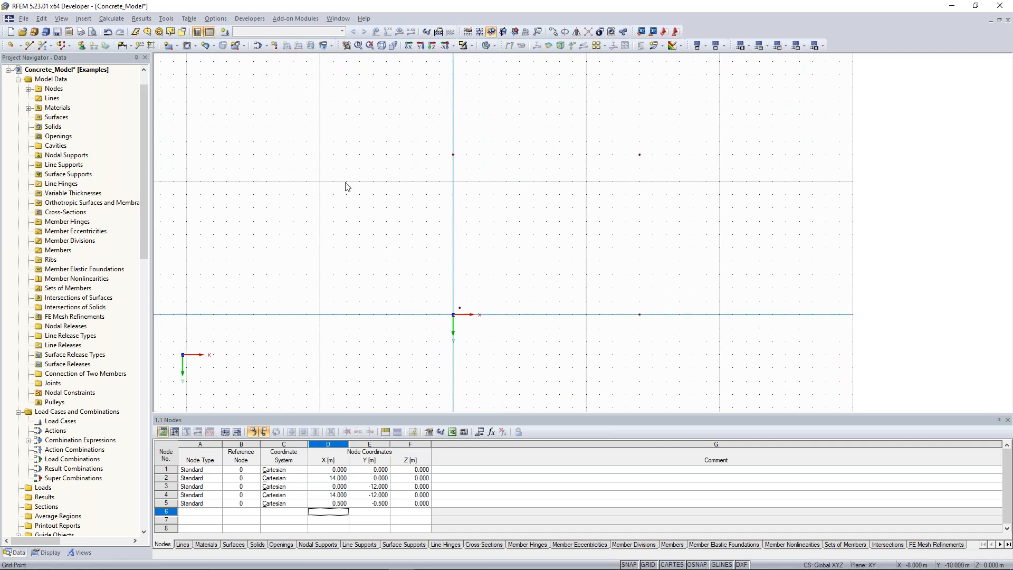
{"action": "left_click", "coordinate": [169, 50]}
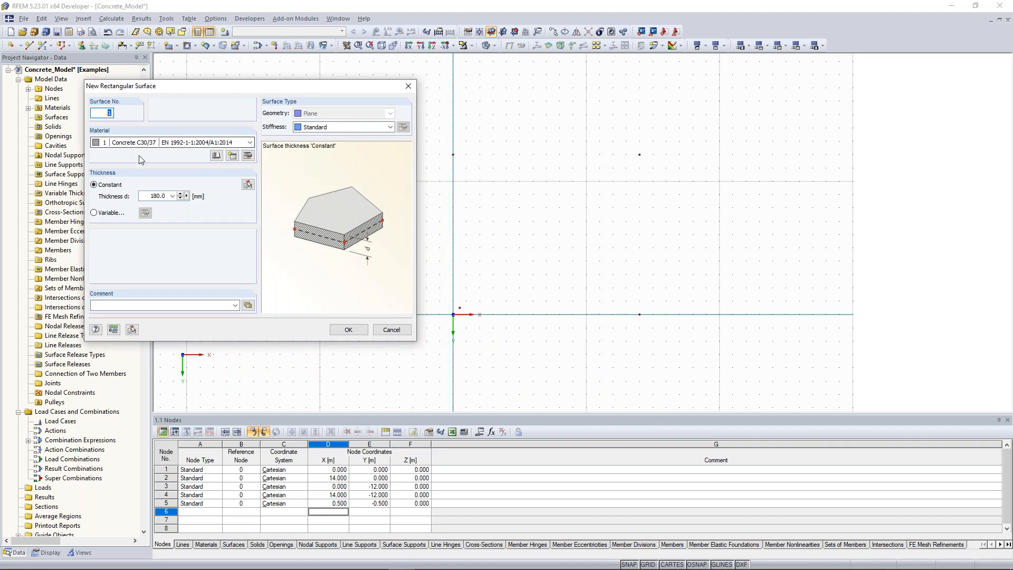
{"action": "left_click", "coordinate": [164, 145]}
{"action": "left_click", "coordinate": [164, 145]}
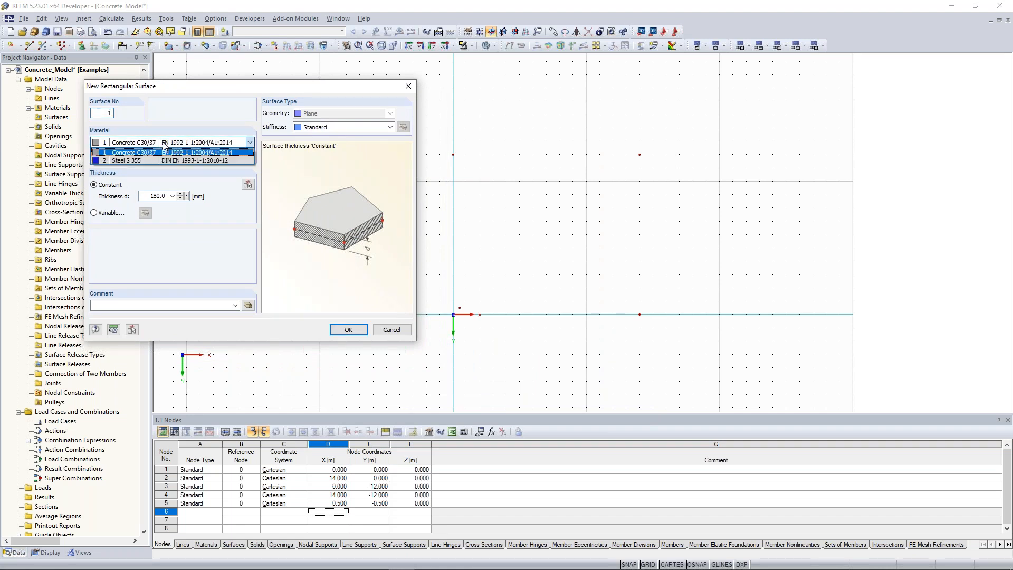
{"action": "left_click", "coordinate": [143, 148]}
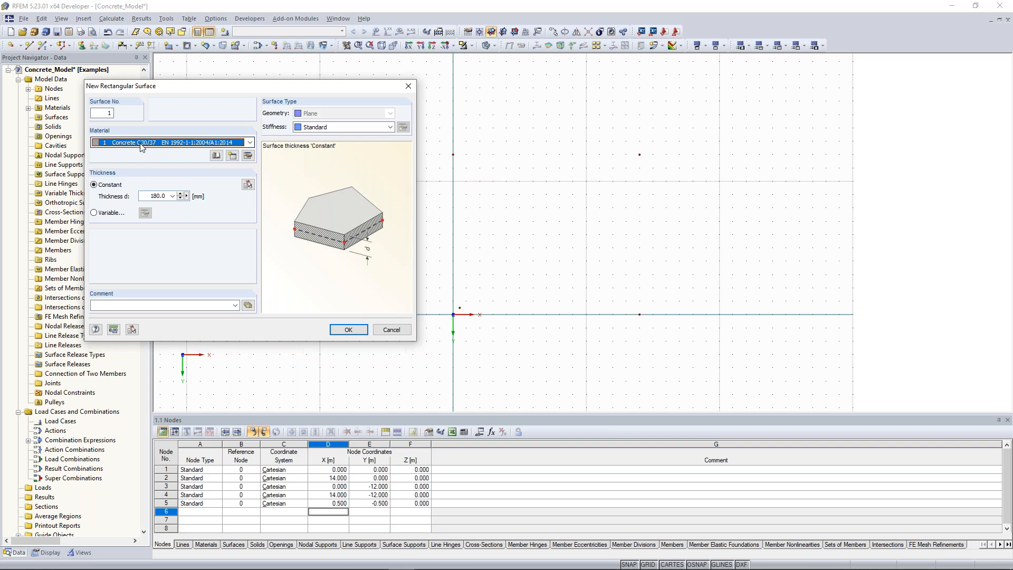
{"action": "left_click", "coordinate": [139, 146]}
{"action": "left_click", "coordinate": [141, 153]}
{"action": "double_click", "coordinate": [172, 196]}
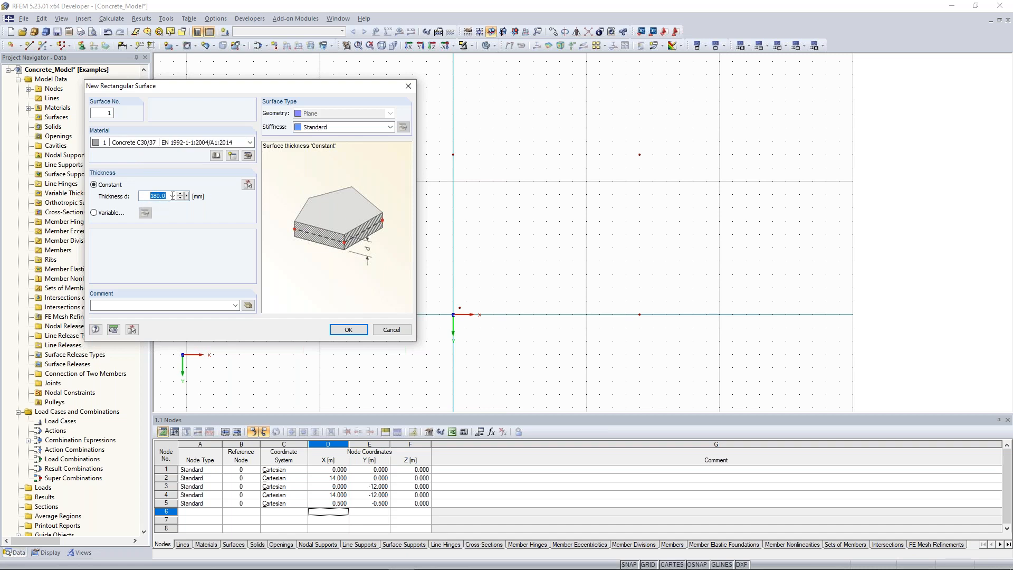
{"action": "type", "text": "200"}
{"action": "left_click", "coordinate": [347, 329]}
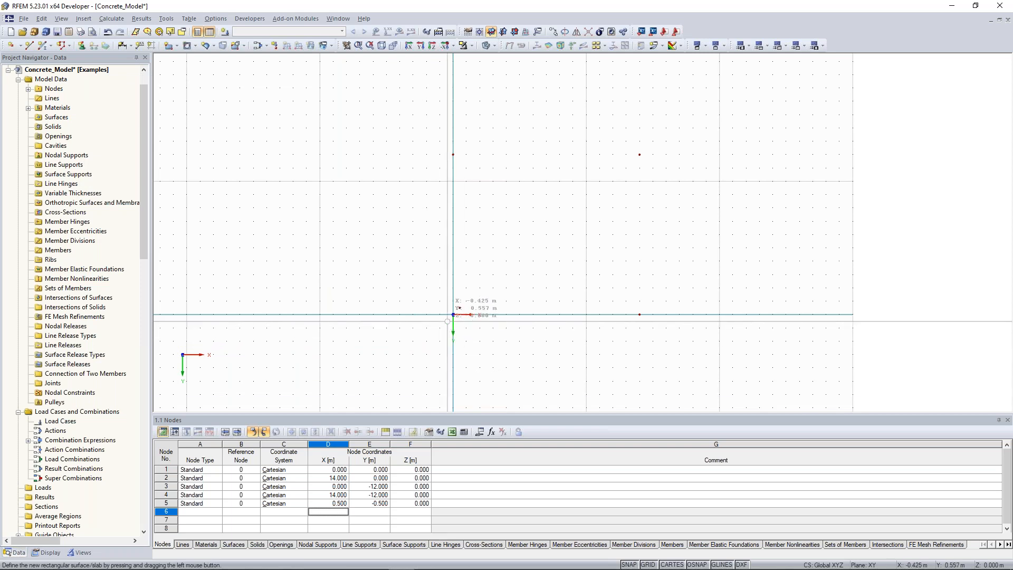
Place the rectangular slab surface from the origin node to the opposite corner node at X 14 m, Y -12 m
{"action": "left_click", "coordinate": [452, 315]}
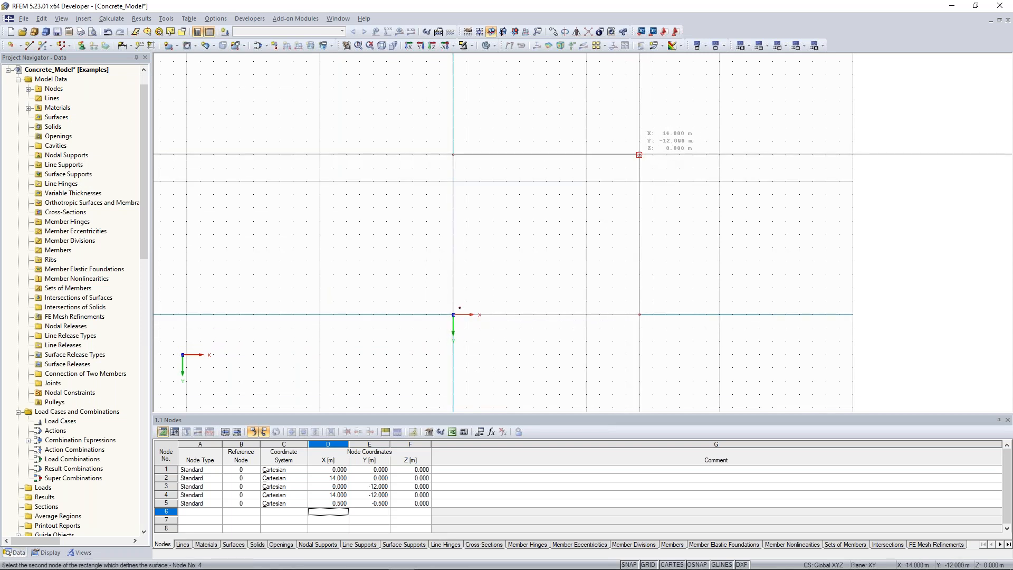
{"action": "left_click", "coordinate": [639, 155]}
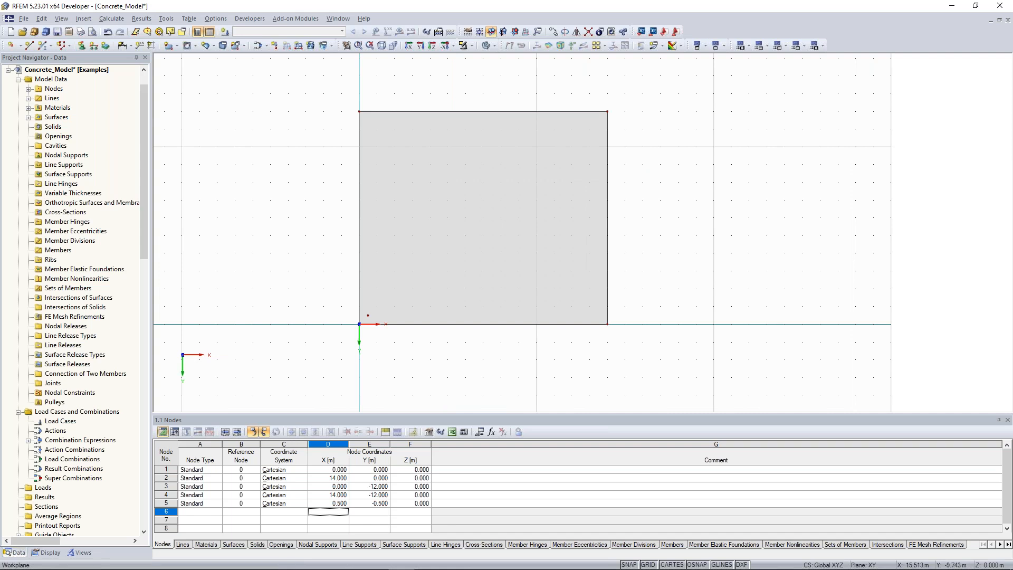
{"action": "middle_click_drag", "start_coordinate": [634, 151], "coordinate": [629, 172]}
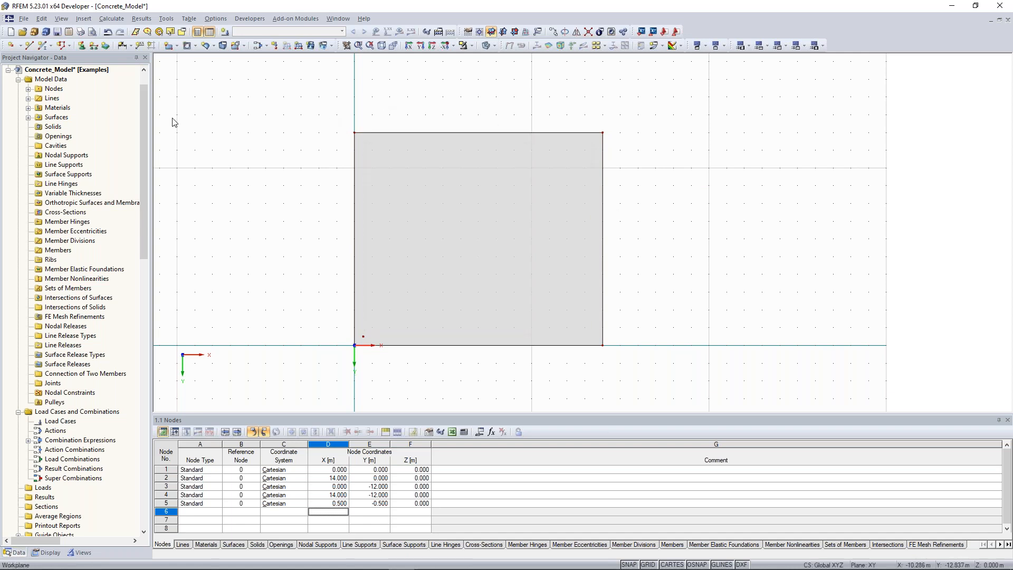
Insert a node between two points on the slab's X 14 m edge, 2 m from both the Y -12 m corner and Y -8 m
{"action": "left_click", "coordinate": [20, 46]}
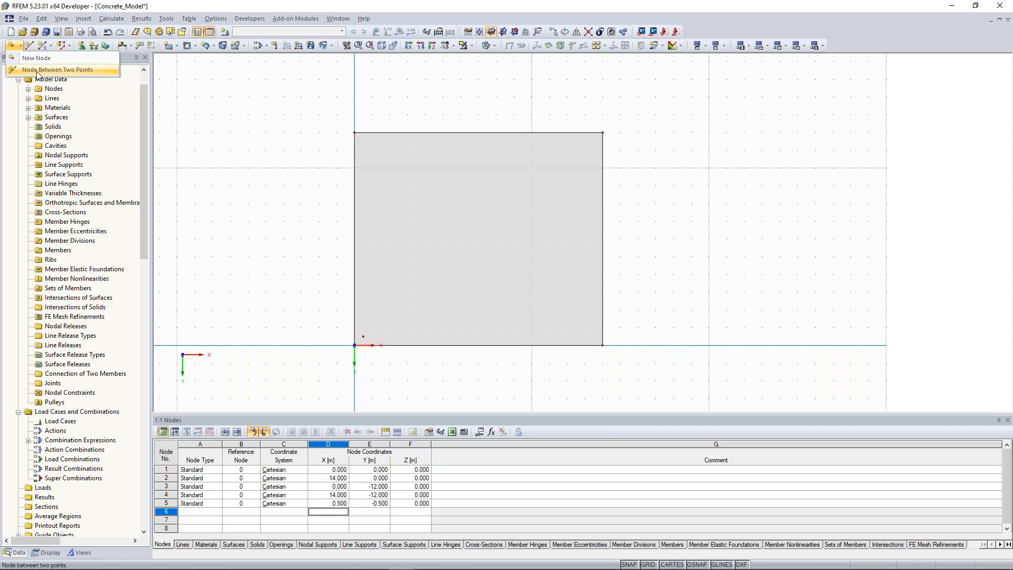
{"action": "left_click", "coordinate": [37, 74]}
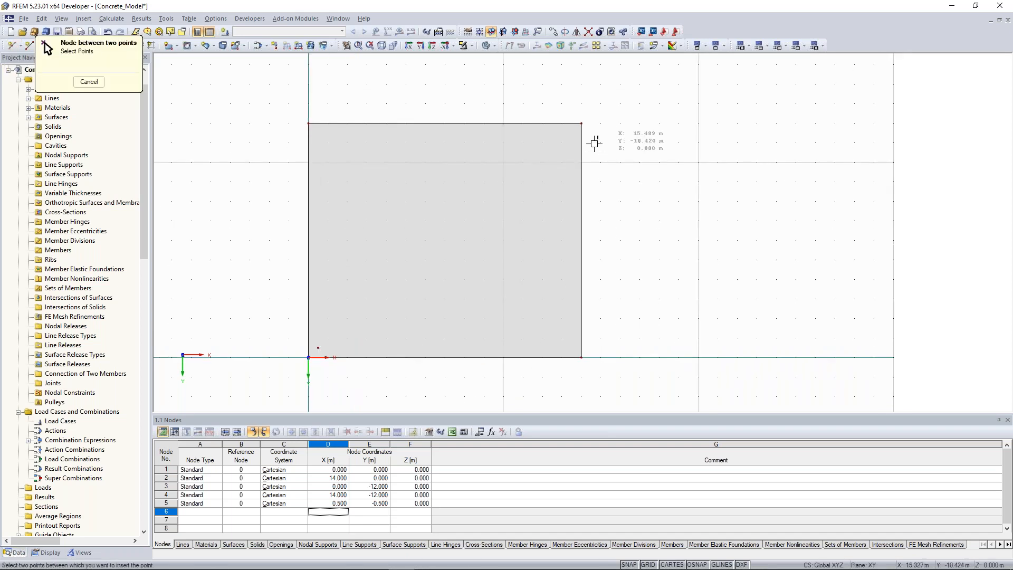
{"action": "left_click", "coordinate": [581, 123]}
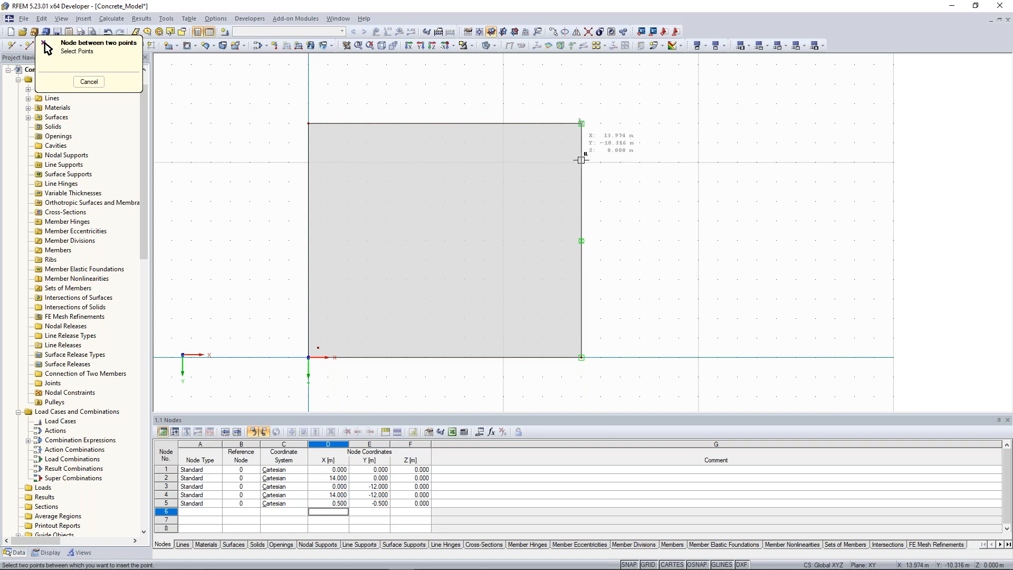
{"action": "left_click", "coordinate": [581, 200]}
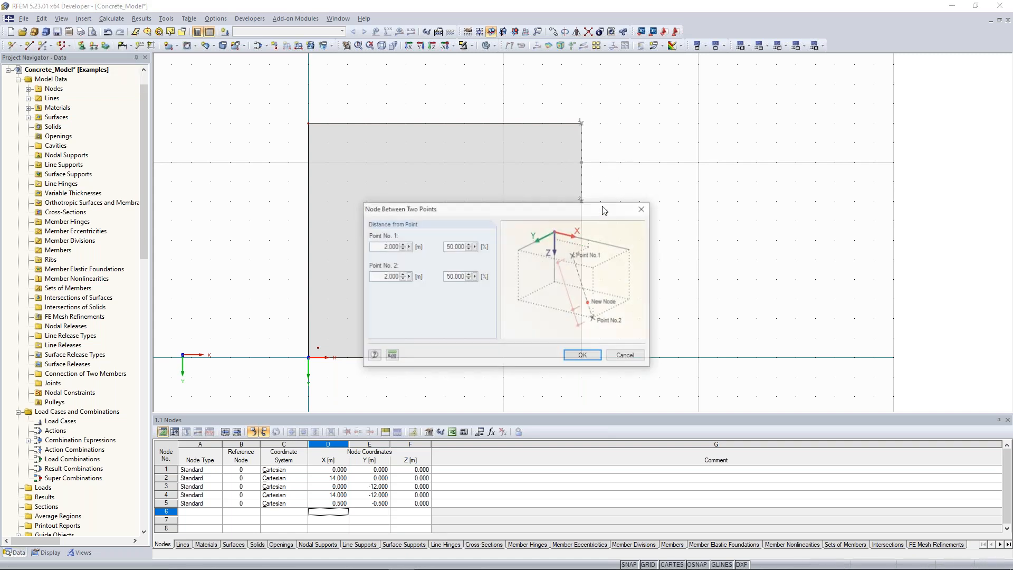
{"action": "left_click_drag", "start_coordinate": [516, 208], "coordinate": [761, 90]}
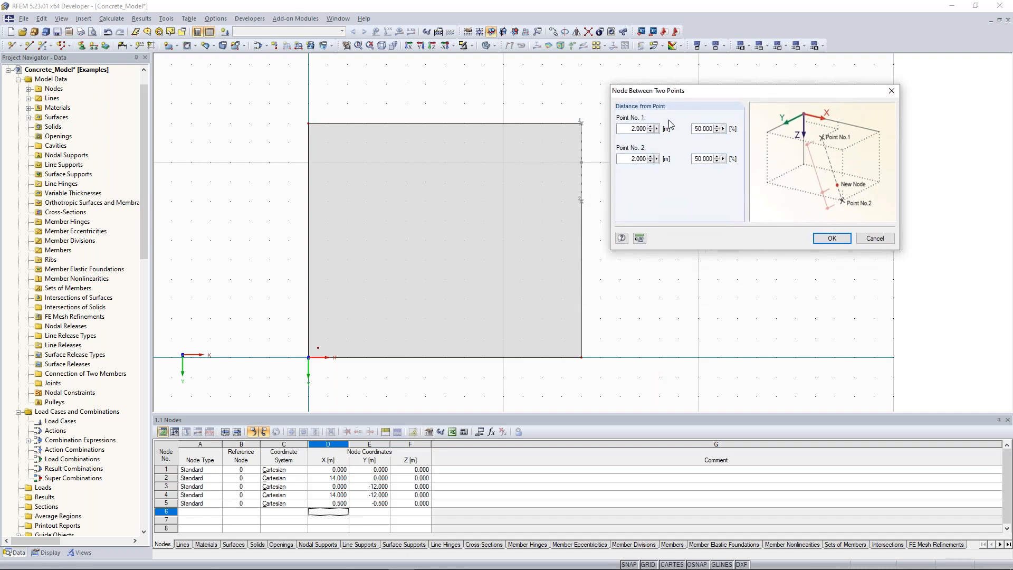
{"action": "left_click_drag", "start_coordinate": [667, 98], "coordinate": [680, 93]}
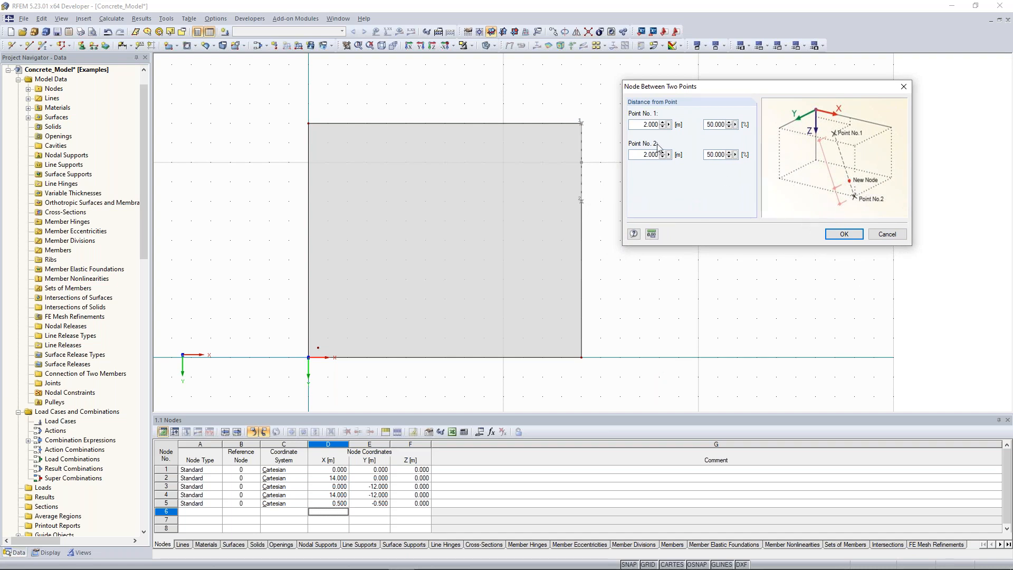
{"action": "left_click_drag", "start_coordinate": [707, 124], "coordinate": [731, 120]}
{"action": "left_click", "coordinate": [843, 235]}
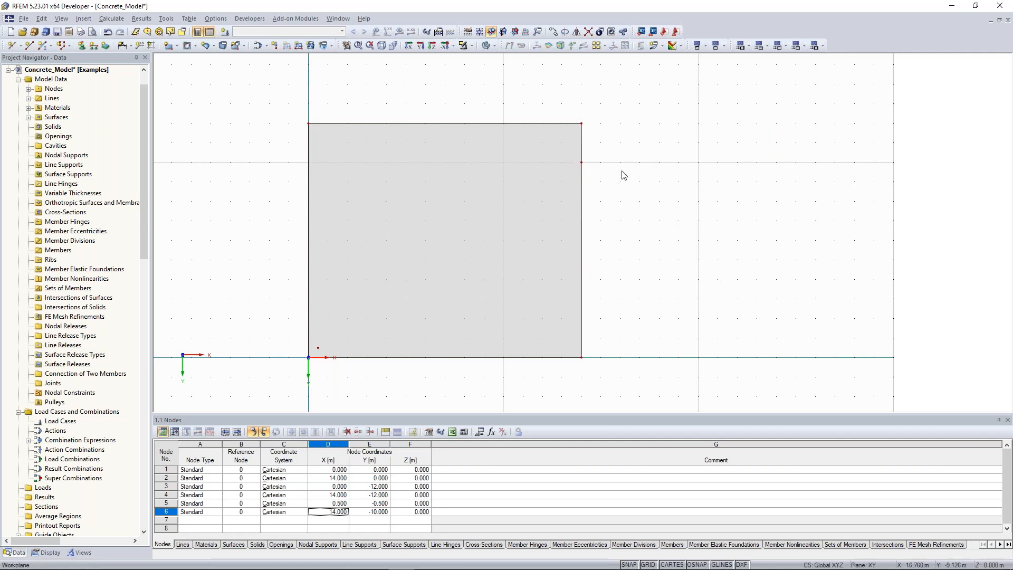
Create a 200 mm thick Concrete C30/37 semicircular surface centred at X 14 m, Y -10 m and starting at X 14 m, Y -8 m
{"action": "scroll", "coordinate": [624, 158], "scroll_direction": "down", "scroll_amount": 1}
{"action": "middle_click_drag", "start_coordinate": [624, 159], "coordinate": [576, 186]}
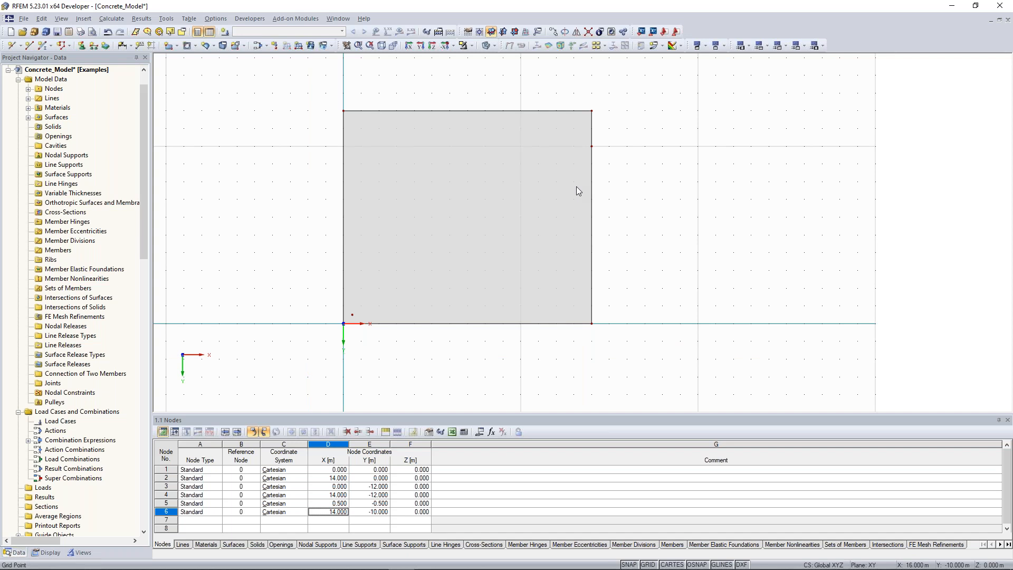
{"action": "middle_click_drag", "start_coordinate": [301, 152], "coordinate": [292, 153]}
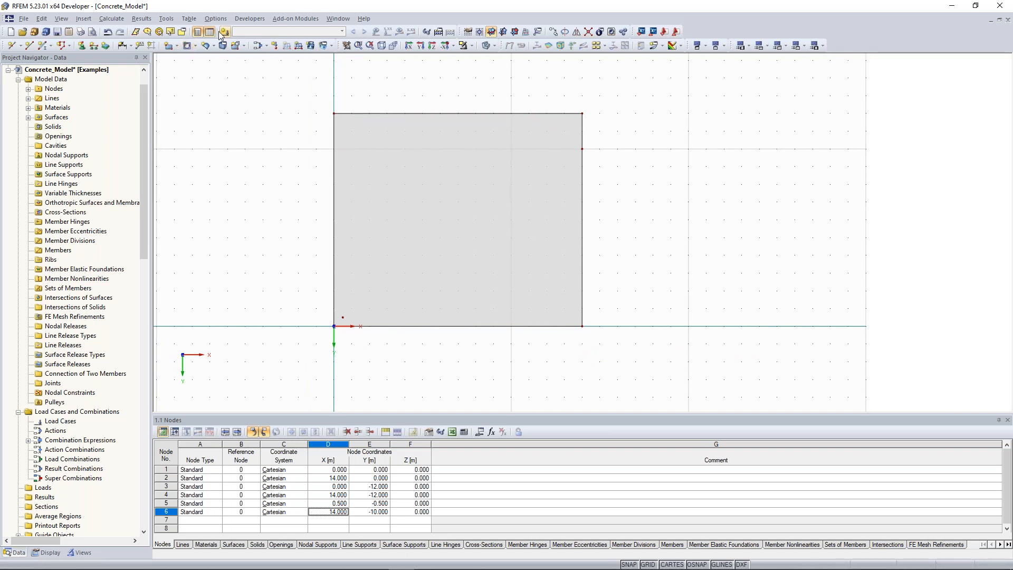
{"action": "left_click", "coordinate": [177, 47]}
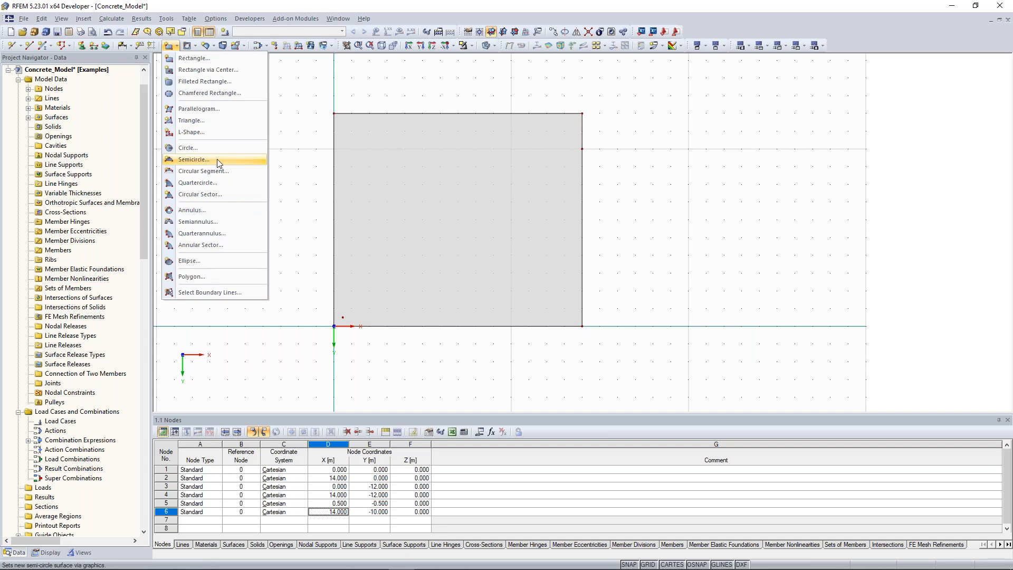
{"action": "left_click", "coordinate": [219, 160]}
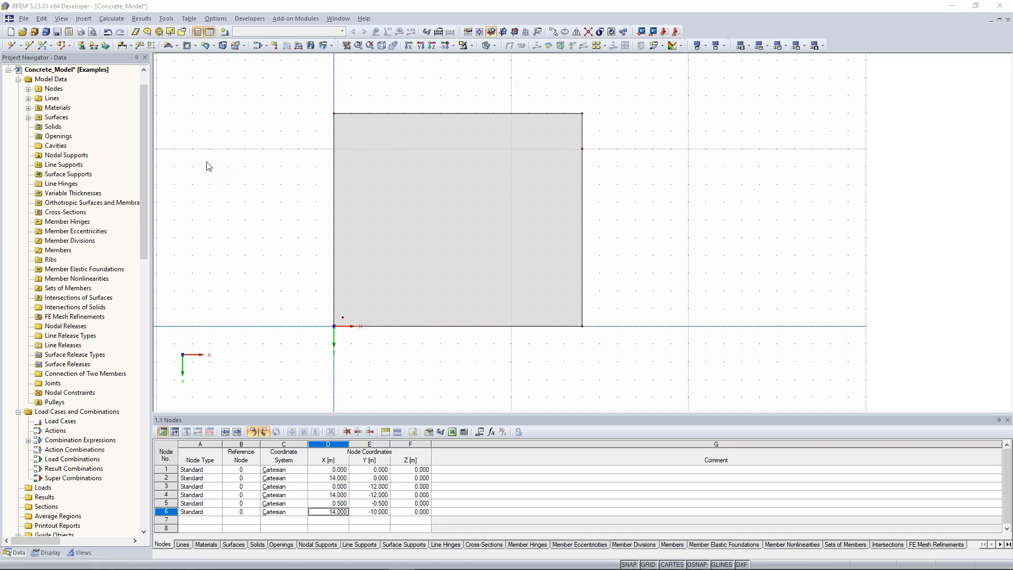
{"action": "left_click", "coordinate": [405, 269]}
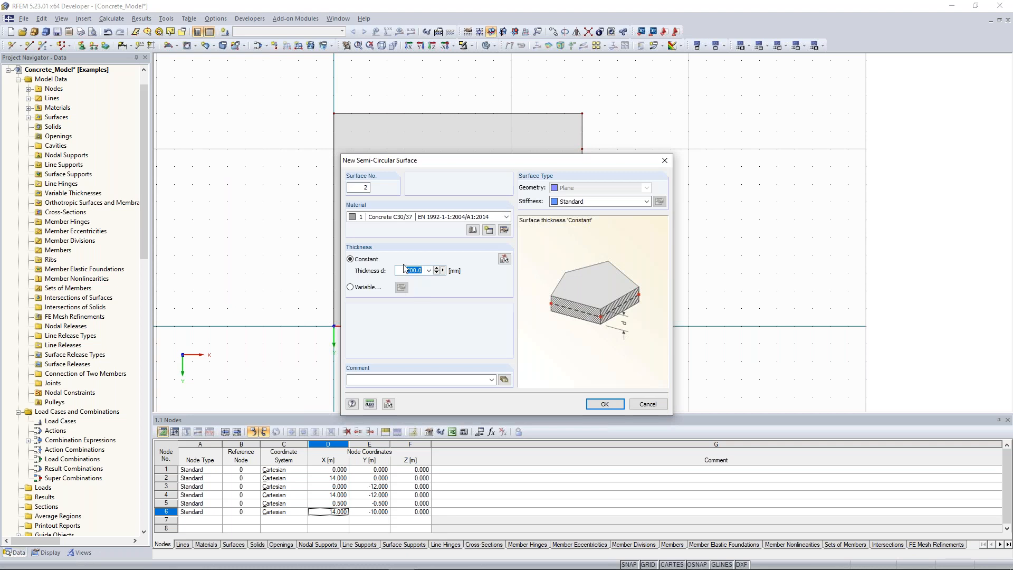
{"action": "left_click", "coordinate": [610, 403]}
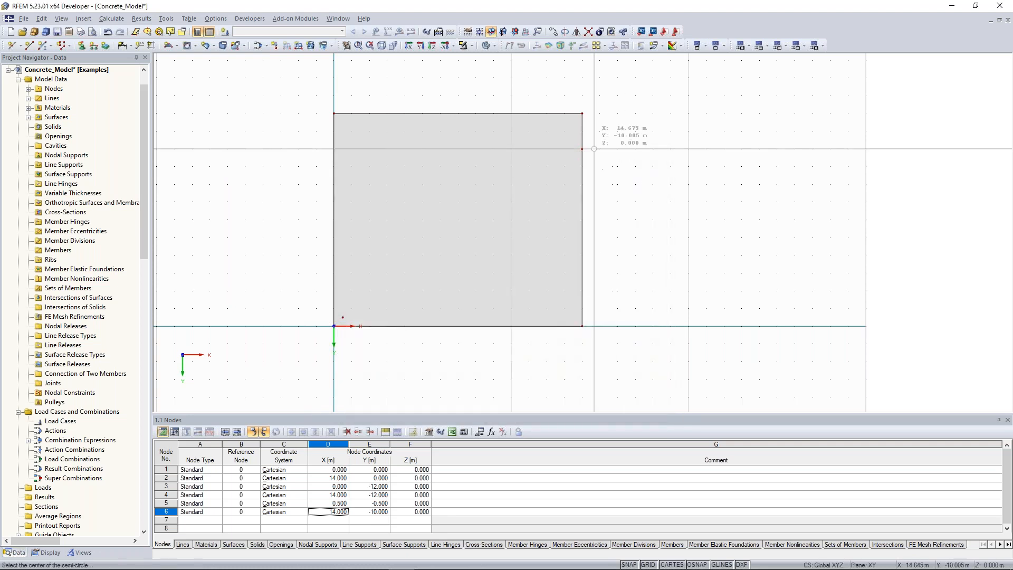
{"action": "left_click", "coordinate": [581, 149]}
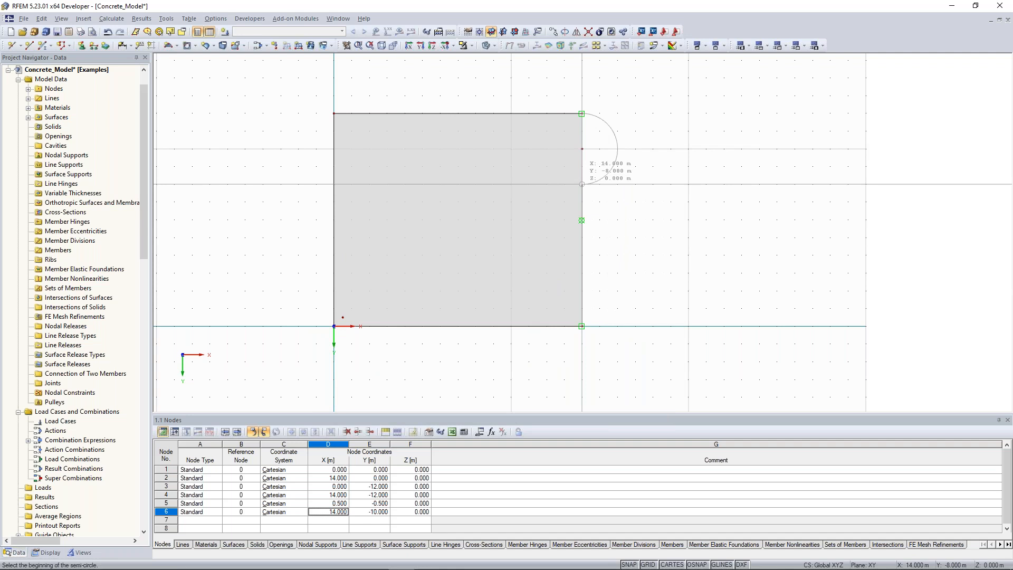
{"action": "left_click", "coordinate": [582, 184]}
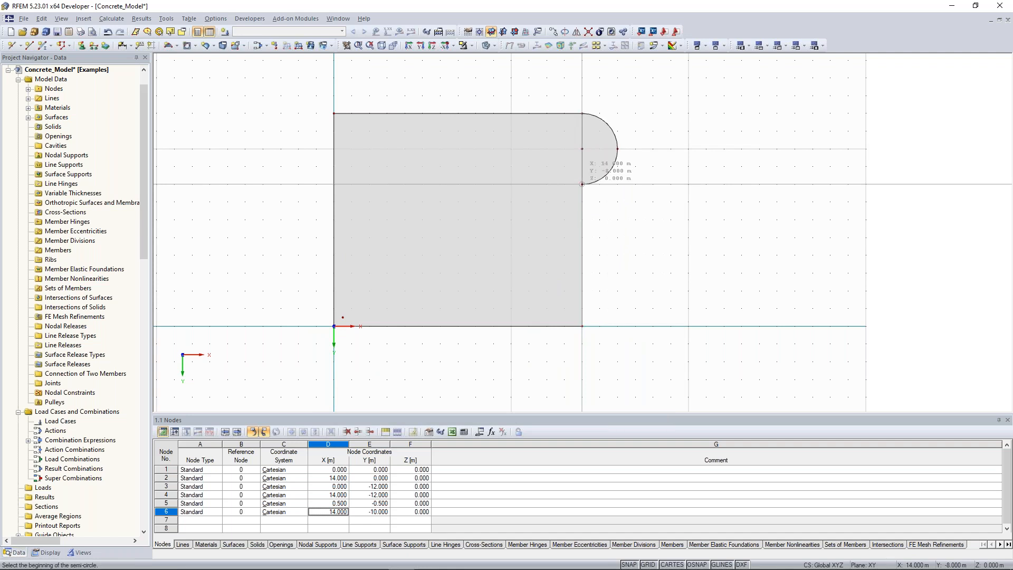
{"action": "key", "text": "Escape"}
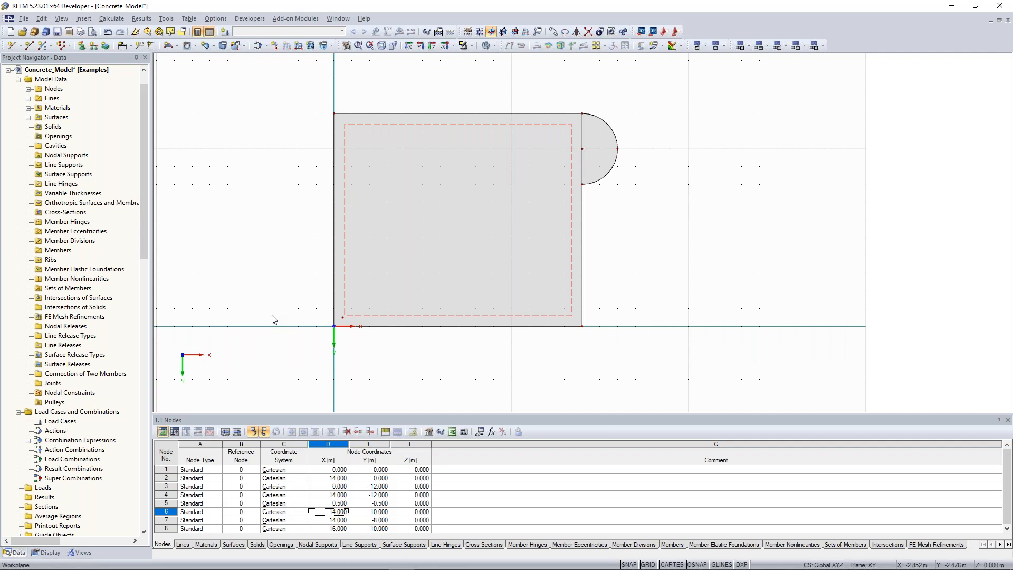
Copy node 5 twice with a displacement of 5 m in the X direction
{"action": "scroll", "coordinate": [310, 299], "scroll_direction": "up", "scroll_amount": 1}
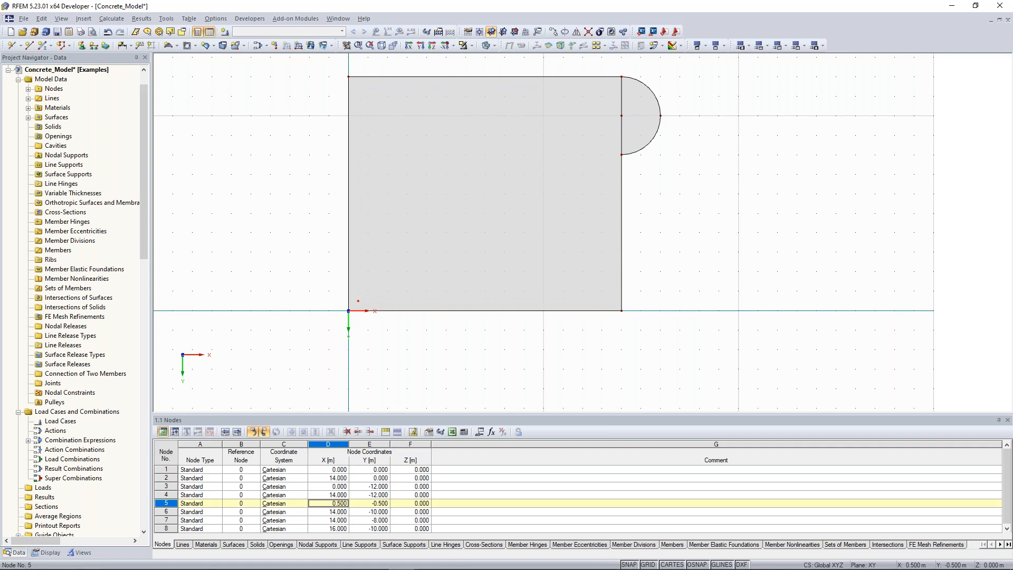
{"action": "right_click", "coordinate": [358, 301]}
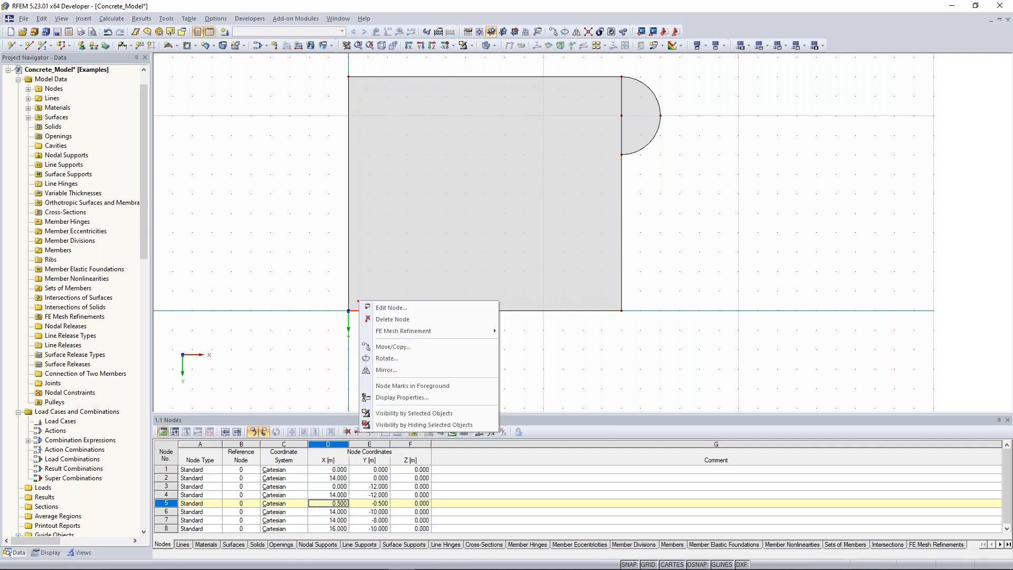
{"action": "left_click", "coordinate": [405, 349]}
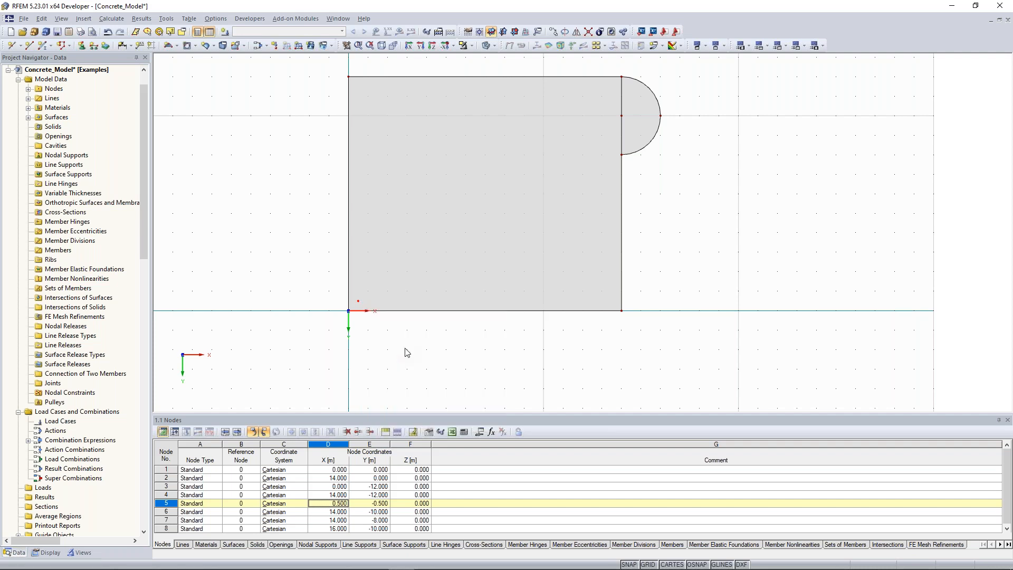
{"action": "left_click_drag", "start_coordinate": [436, 162], "coordinate": [709, 129]}
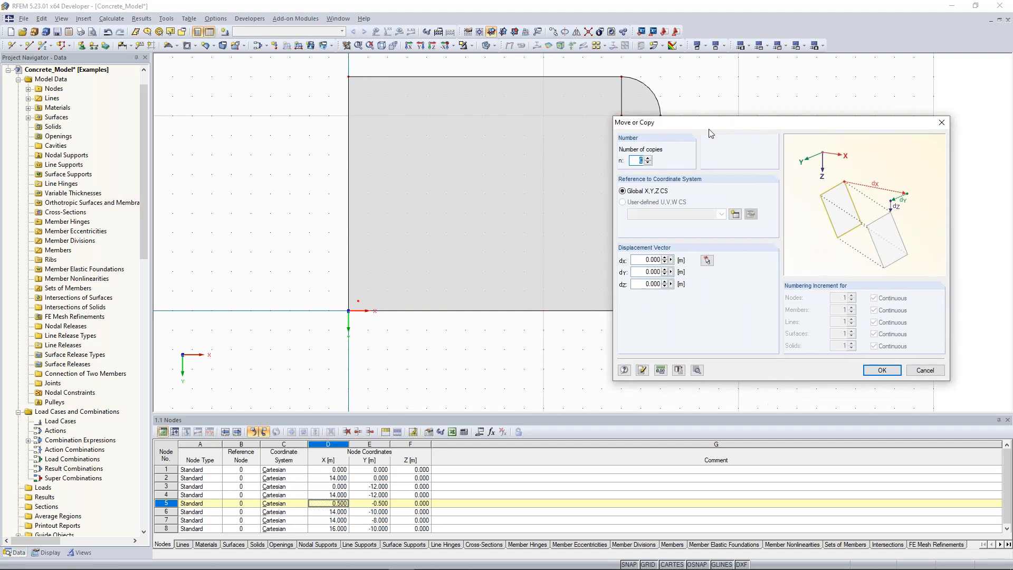
{"action": "left_click", "coordinate": [648, 158]}
{"action": "left_click_drag", "start_coordinate": [644, 259], "coordinate": [663, 260]}
{"action": "type", "text": "5"}
{"action": "left_click", "coordinate": [877, 371]}
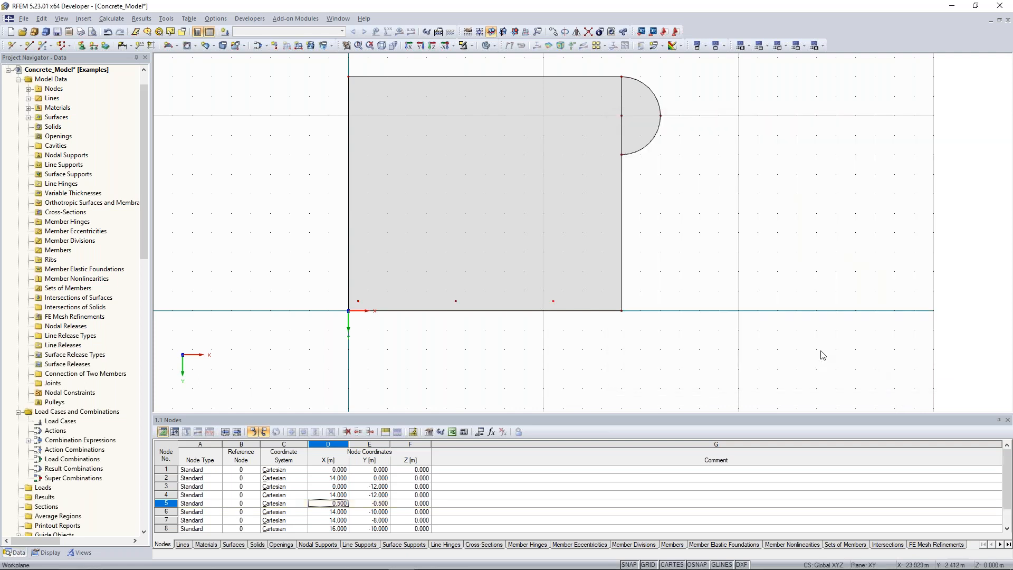
Copy the node at X 10.5 m, Y -0.5 m once with a displacement of 3 m in the X direction
{"action": "left_click", "coordinate": [554, 300]}
{"action": "right_click", "coordinate": [553, 302]}
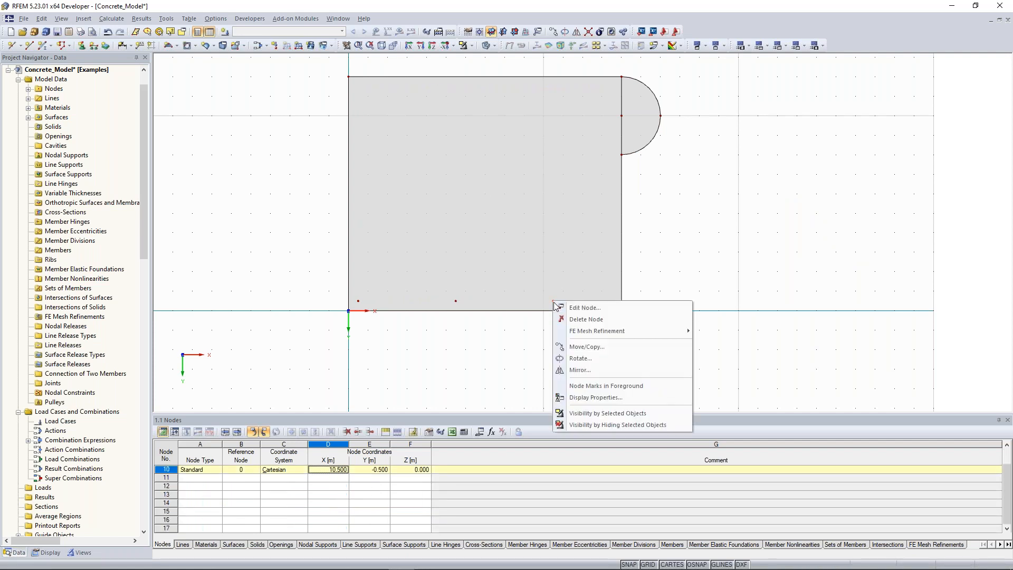
{"action": "left_click", "coordinate": [603, 348]}
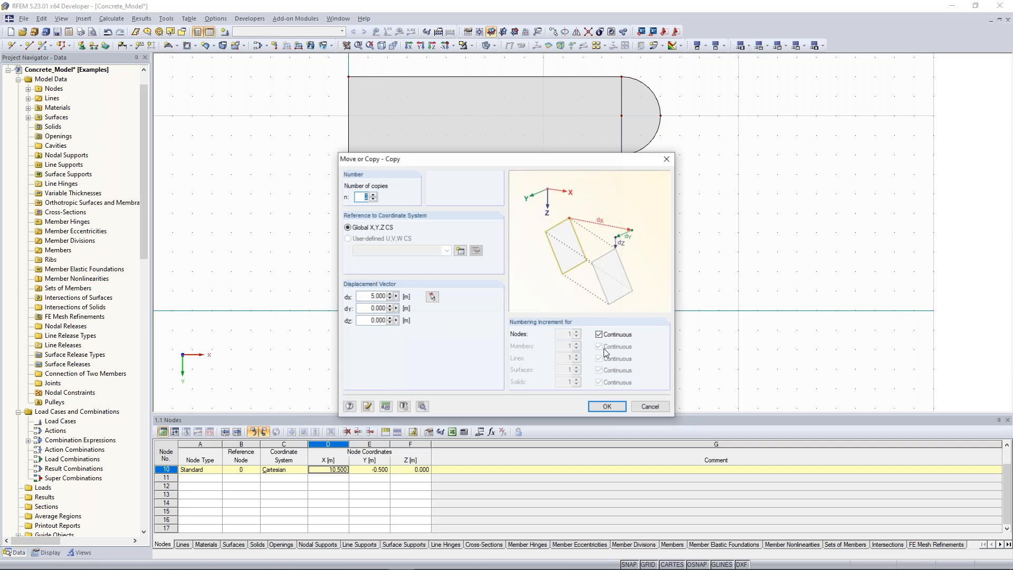
{"action": "double_click", "coordinate": [376, 295]}
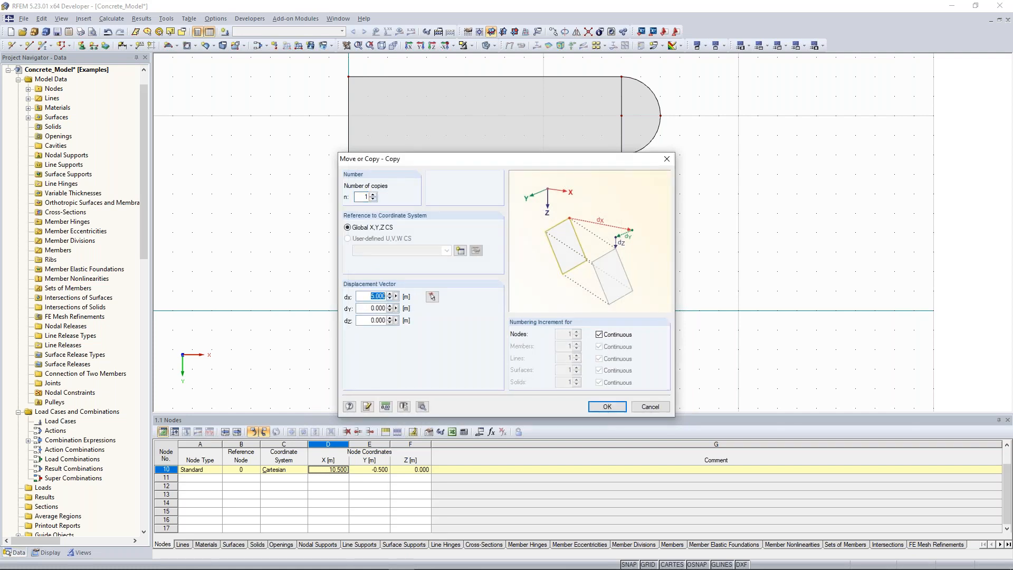
{"action": "type", "text": "3"}
{"action": "left_click", "coordinate": [604, 408]}
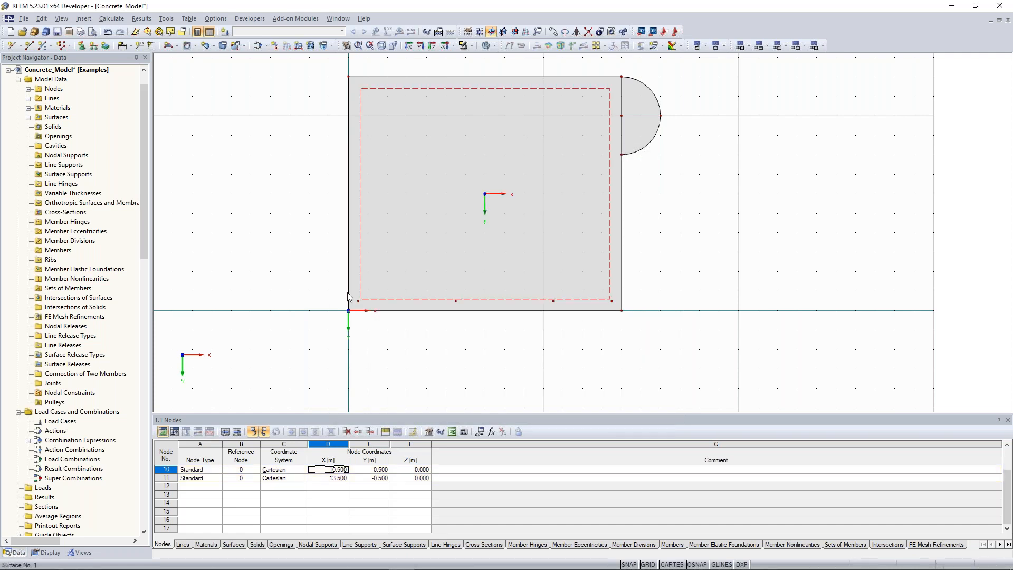
{"action": "middle_click_drag", "start_coordinate": [295, 268], "coordinate": [288, 263]}
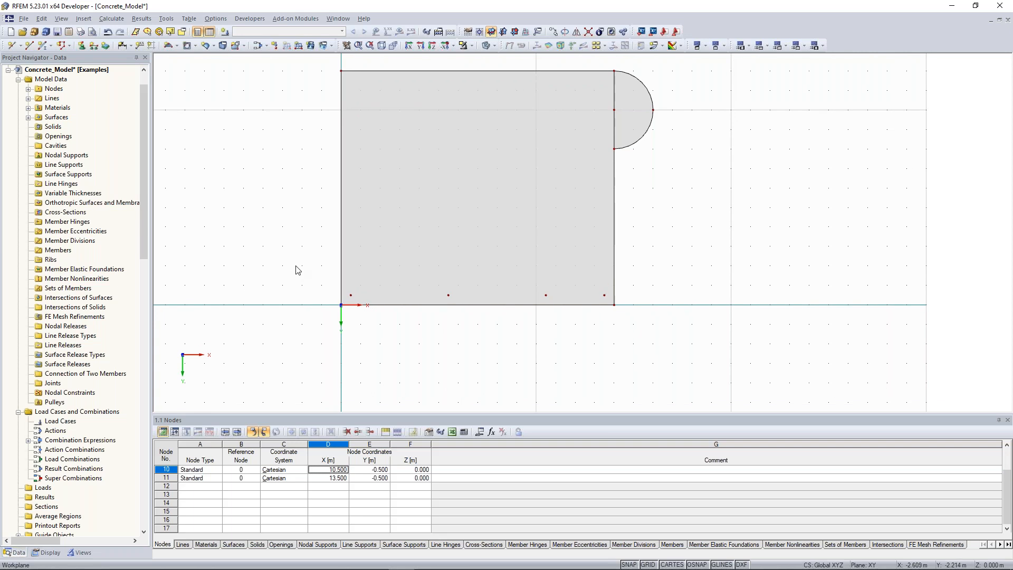
Copy the row of four inner nodes at Y -0.5 m once with a displacement of -4.5 m in the Y direction
{"action": "left_click_drag", "start_coordinate": [295, 265], "coordinate": [655, 300]}
{"action": "middle_click_drag", "start_coordinate": [631, 219], "coordinate": [634, 239]}
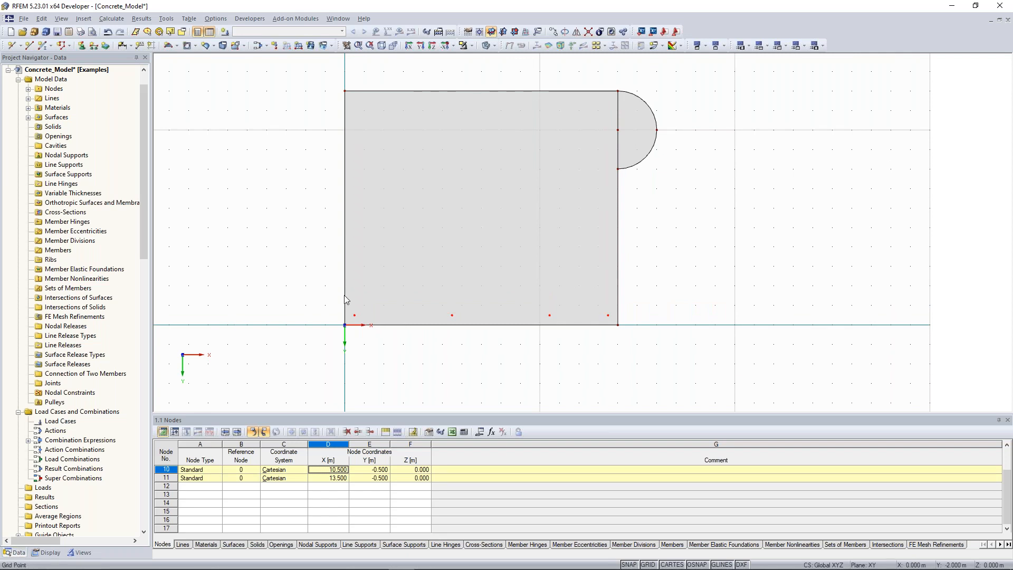
{"action": "left_click_drag", "start_coordinate": [309, 292], "coordinate": [551, 312]}
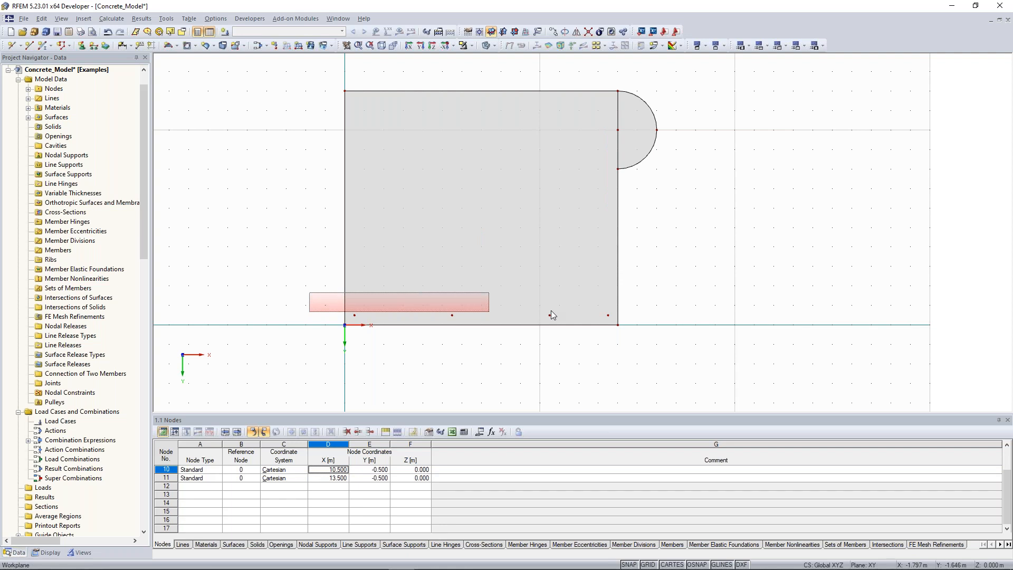
{"action": "left_click_drag", "start_coordinate": [551, 310], "coordinate": [626, 334]}
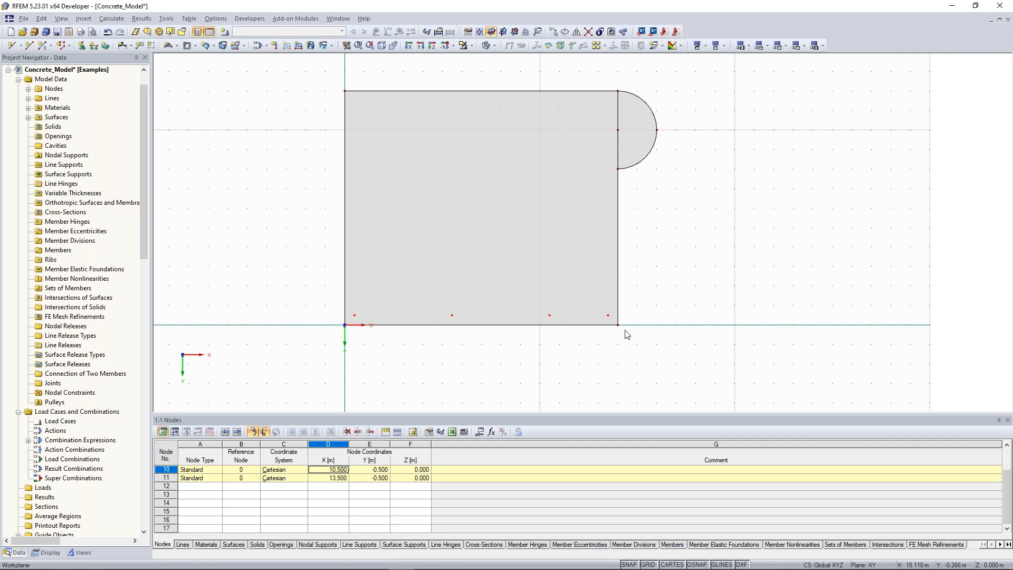
{"action": "right_click", "coordinate": [550, 316]}
{"action": "left_click", "coordinate": [607, 364]}
{"action": "left_click_drag", "start_coordinate": [421, 164], "coordinate": [756, 121]}
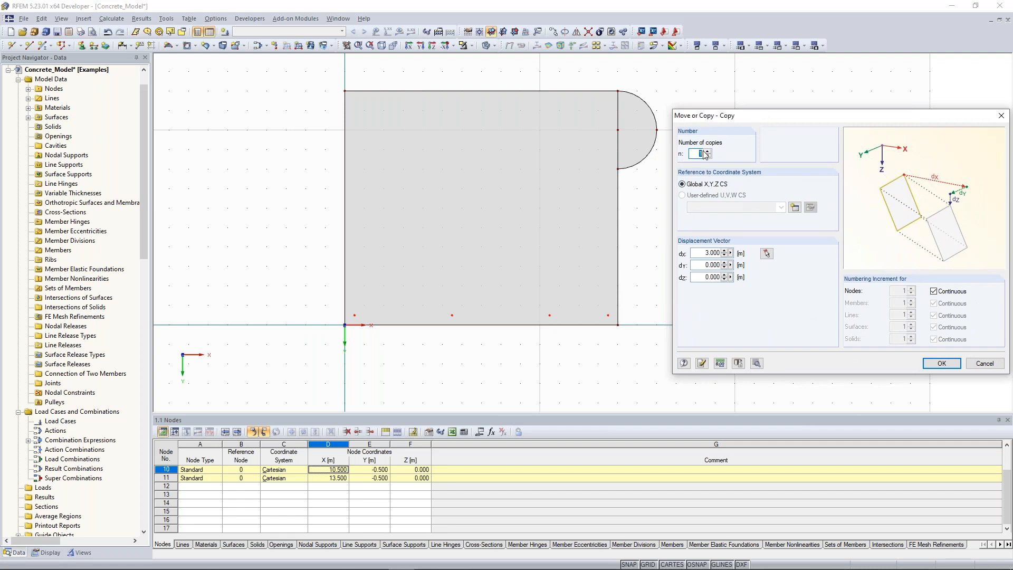
{"action": "double_click", "coordinate": [718, 265]}
{"action": "key", "text": "BackSpace"}
{"action": "type", "text": "-4.5"}
{"action": "left_click", "coordinate": [942, 368]}
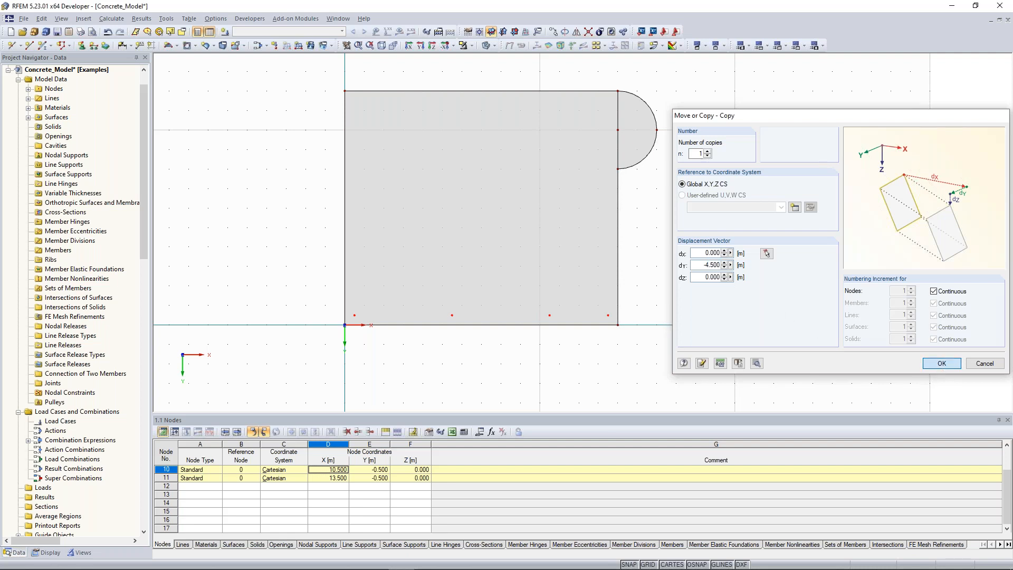
Copy the node at X 10.5 m, Y -5 m once with a displacement of -4 m in the Y direction
{"action": "right_click", "coordinate": [550, 228]}
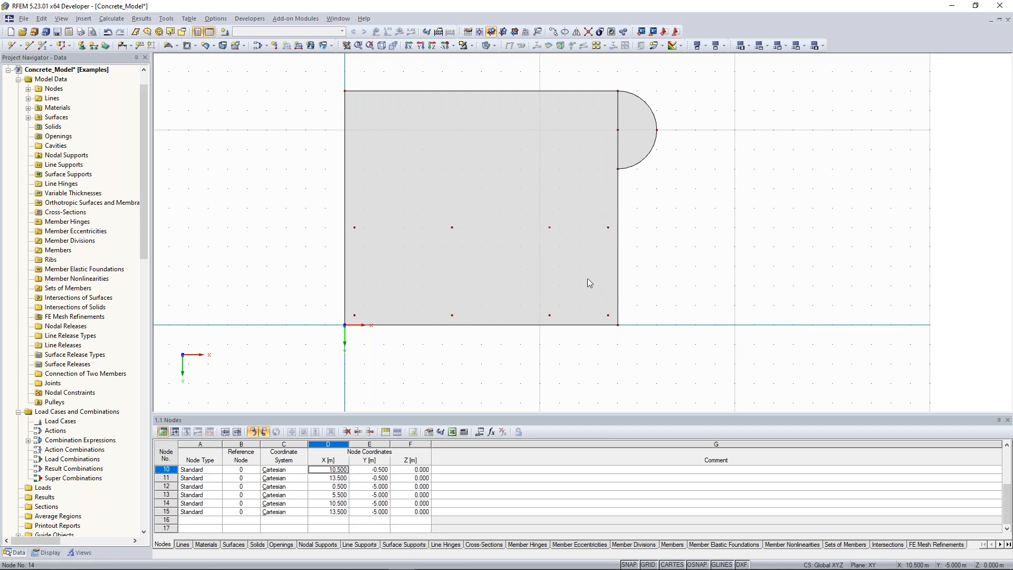
{"action": "left_click", "coordinate": [587, 277]}
{"action": "left_click_drag", "start_coordinate": [465, 164], "coordinate": [777, 138]}
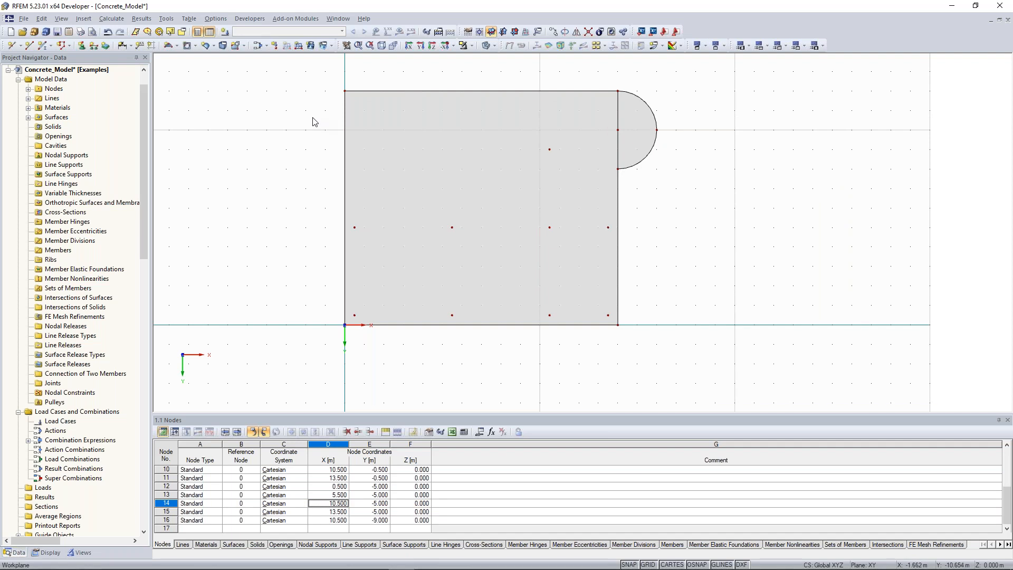
Copy the whole floor slab with all its nodes once, with a displacement of -3.25 m in Z and 0 in Y
{"action": "scroll", "coordinate": [315, 119], "scroll_direction": "down", "scroll_amount": 2}
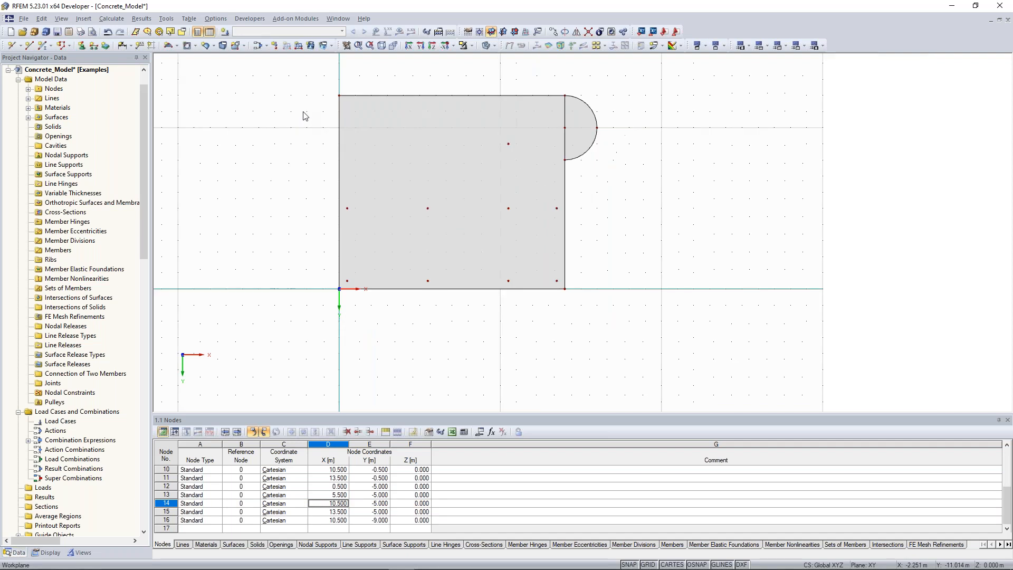
{"action": "middle_click_drag", "start_coordinate": [304, 108], "coordinate": [317, 120]}
{"action": "left_click_drag", "start_coordinate": [308, 70], "coordinate": [653, 342]}
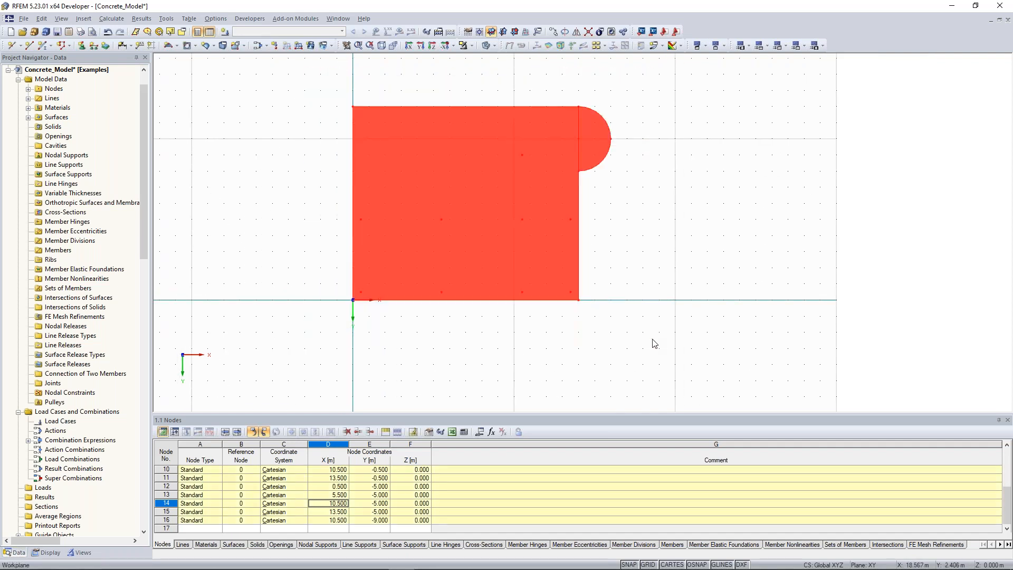
{"action": "right_click", "coordinate": [428, 147]}
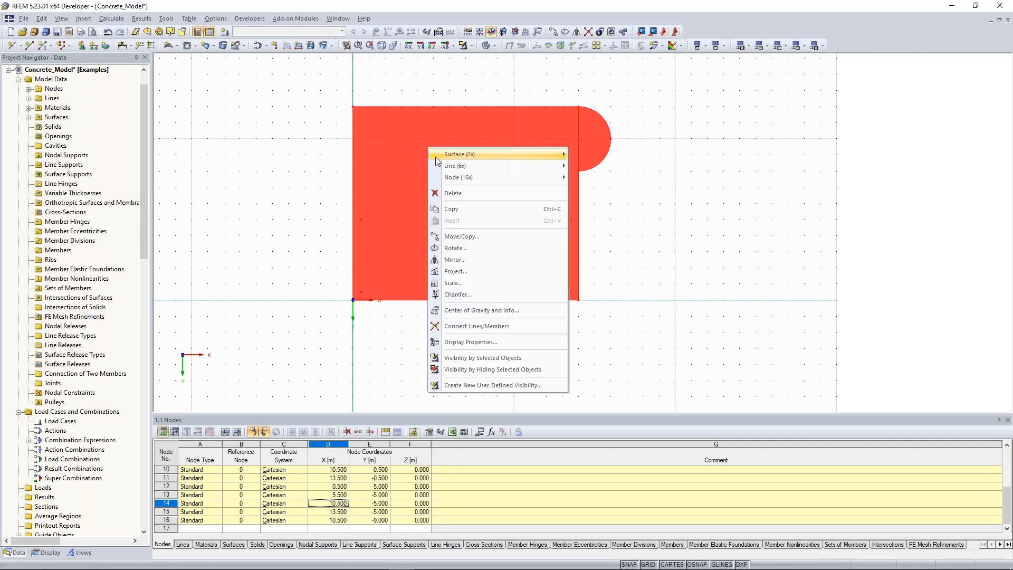
{"action": "left_click", "coordinate": [482, 236]}
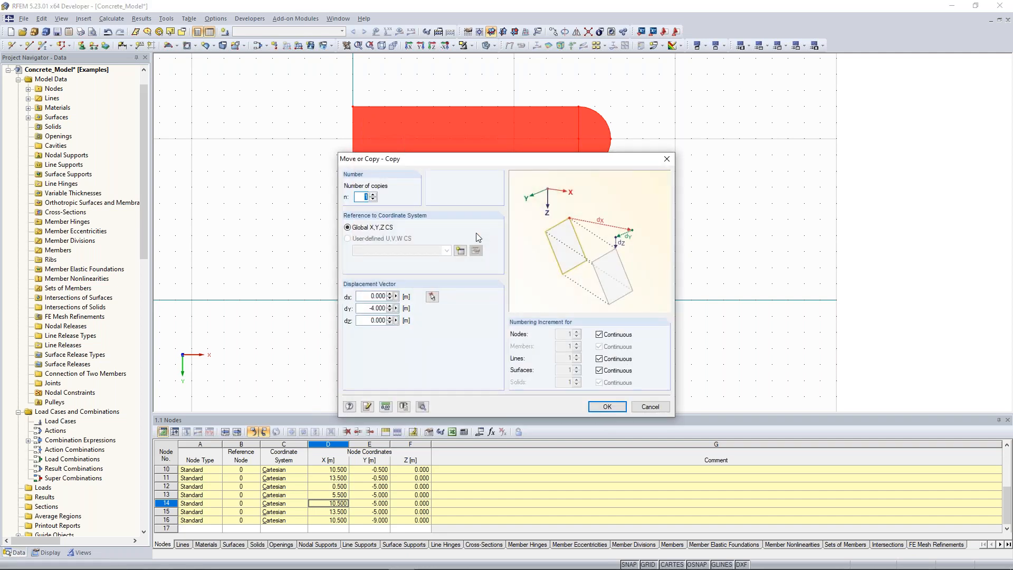
{"action": "double_click", "coordinate": [364, 197]}
{"action": "left_click_drag", "start_coordinate": [368, 309], "coordinate": [413, 313]}
{"action": "type", "text": "0"}
{"action": "key", "text": "Tab"}
{"action": "key", "text": "BackSpace"}
{"action": "type", "text": "-3.25"}
{"action": "left_click", "coordinate": [607, 406]}
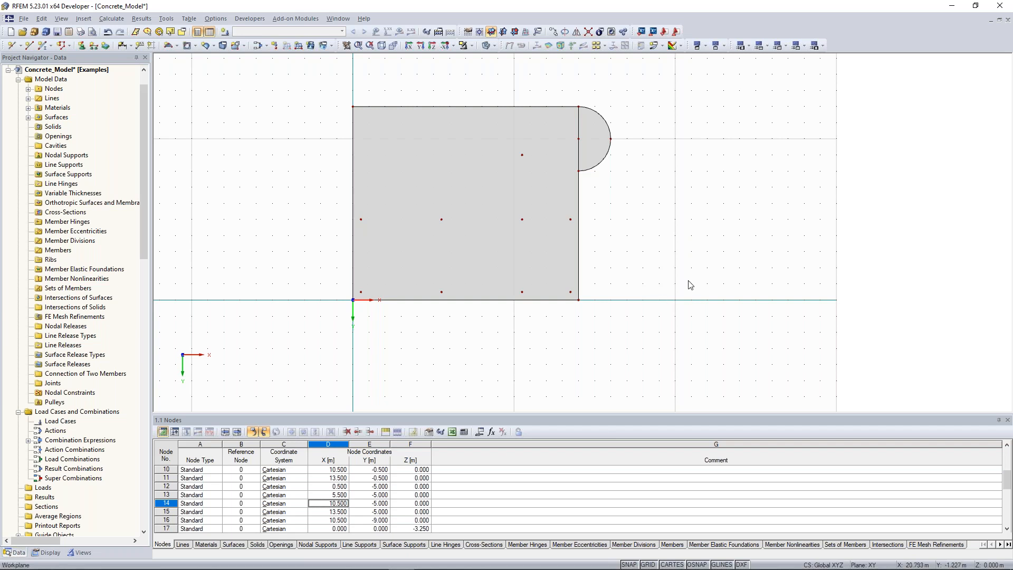
Switch to the training manual PDF, check the ceiling slab's thickness and opening geometry, and return to the RFEM model
{"action": "middle_click_drag", "start_coordinate": [691, 271], "coordinate": [607, 84], "text": "ctrl"}
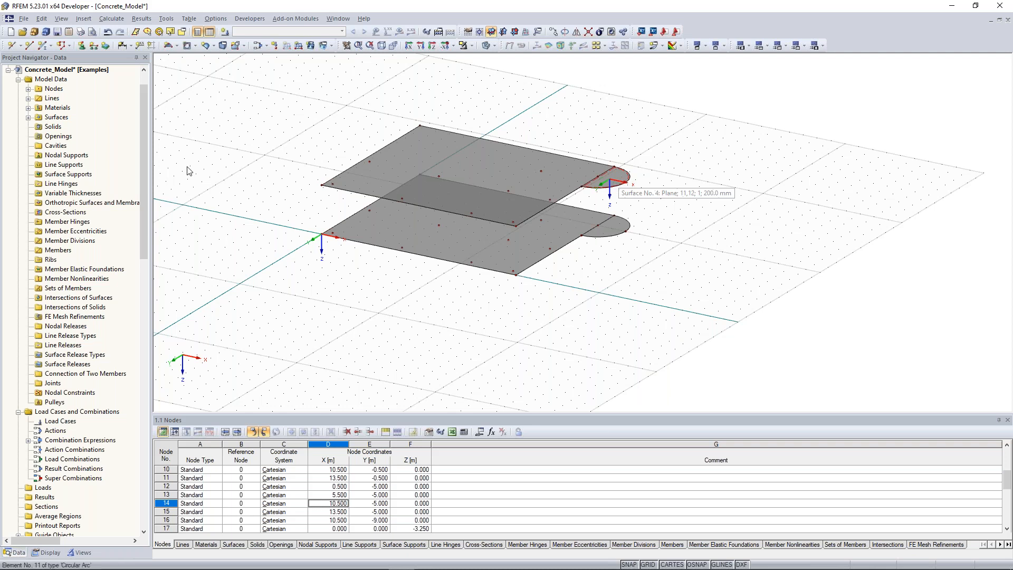
{"action": "key", "text": "alt+Tab"}
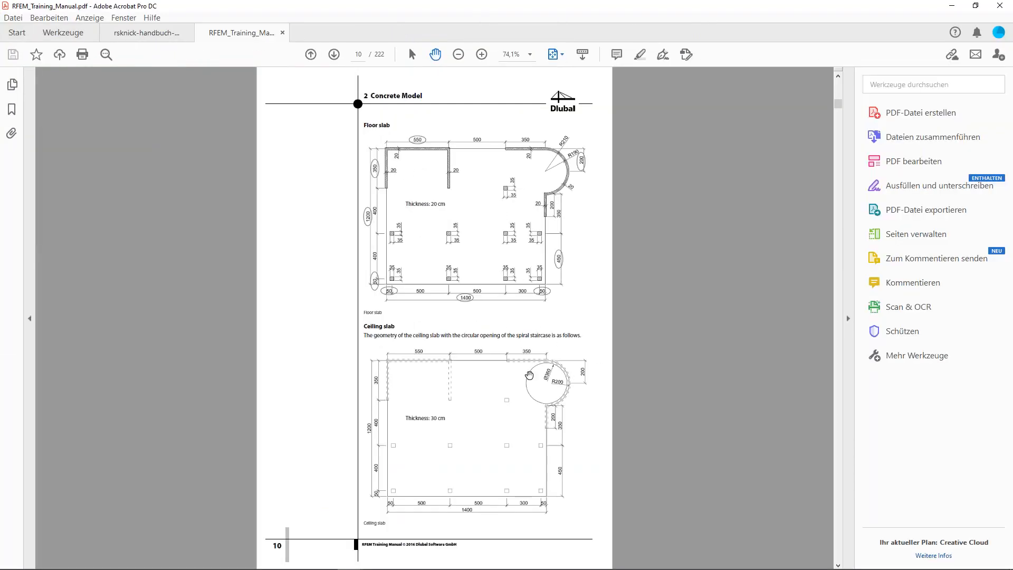
{"action": "scroll", "coordinate": [549, 415], "scroll_direction": "down", "scroll_amount": 2}
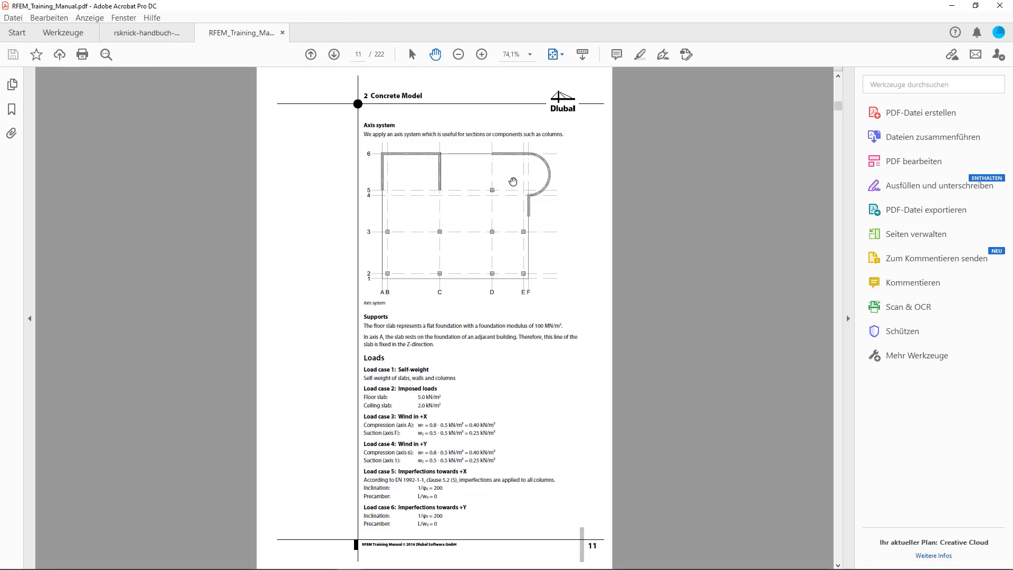
{"action": "scroll", "coordinate": [513, 182], "scroll_direction": "up", "scroll_amount": 2}
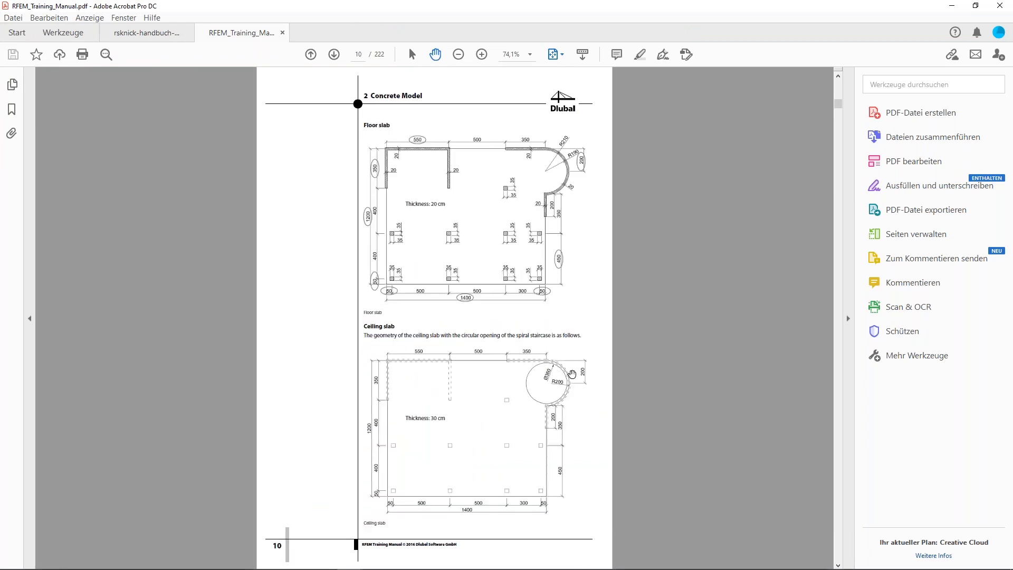
{"action": "left_click_drag", "start_coordinate": [670, 11], "coordinate": [1012, 6]}
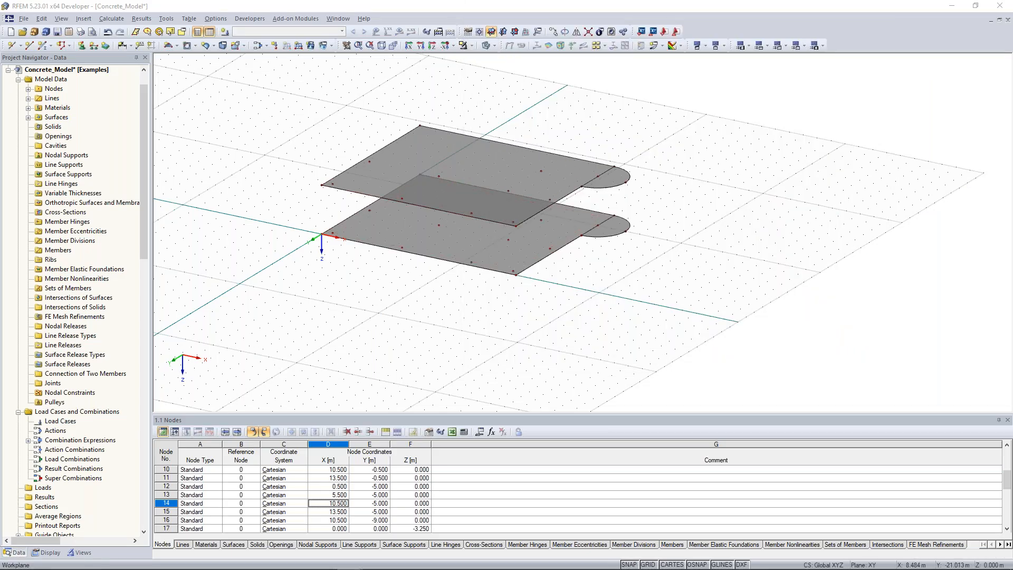
Delete the straight line separating the upper slab's rectangular and semicircular surfaces
{"action": "scroll", "coordinate": [577, 165], "scroll_direction": "up", "scroll_amount": 6}
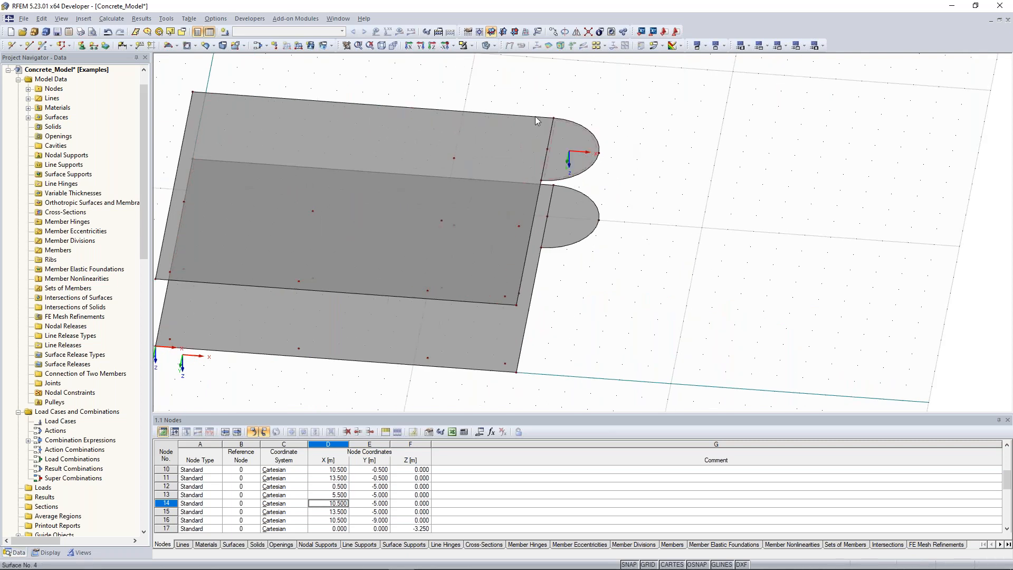
{"action": "scroll", "coordinate": [551, 147], "scroll_direction": "up", "scroll_amount": 3}
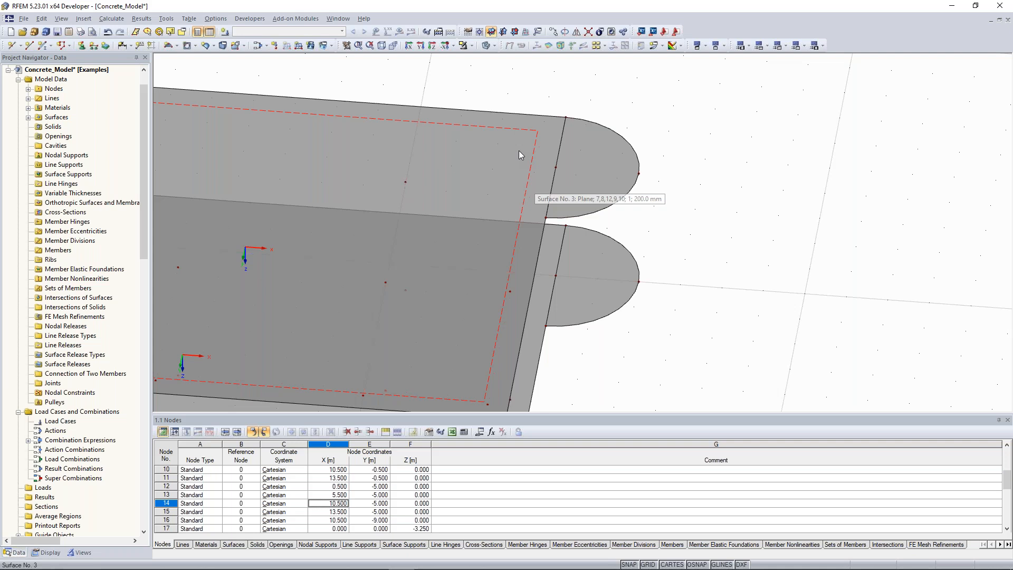
{"action": "scroll", "coordinate": [610, 153], "scroll_direction": "down", "scroll_amount": 2}
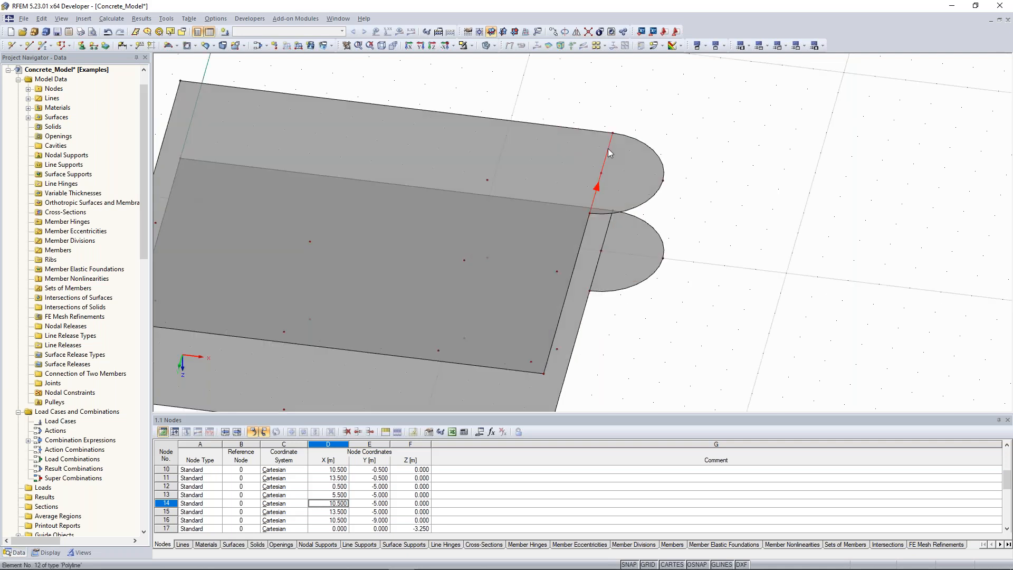
{"action": "right_click", "coordinate": [609, 153]}
{"action": "left_click", "coordinate": [631, 166]}
Create a 300 mm thick Concrete C30/37 ceiling surface from the upper level's outer boundary lines, including the semicircular arc
{"action": "scroll", "coordinate": [717, 154], "scroll_direction": "down", "scroll_amount": 2}
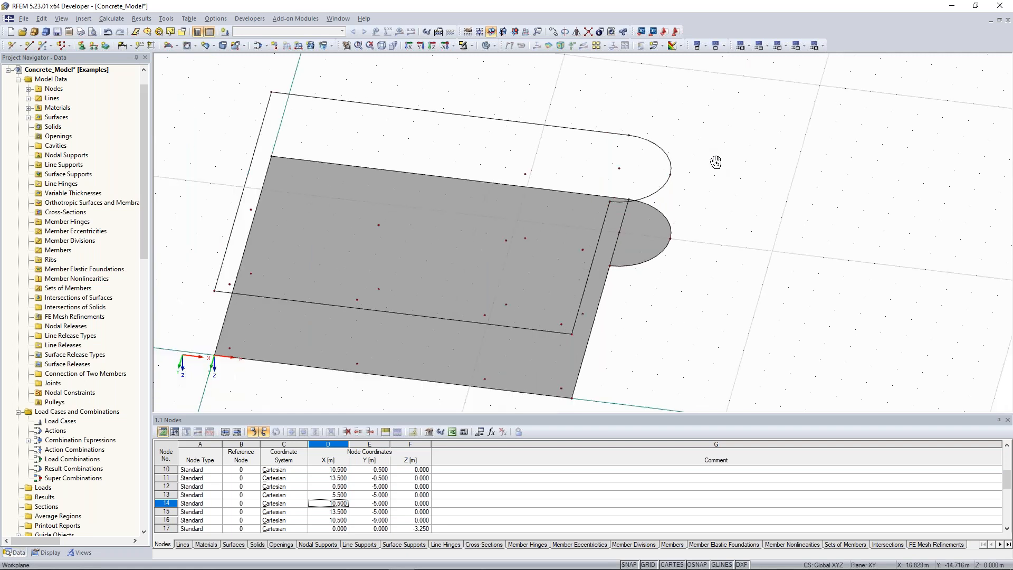
{"action": "middle_click_drag", "start_coordinate": [718, 154], "coordinate": [767, 156]}
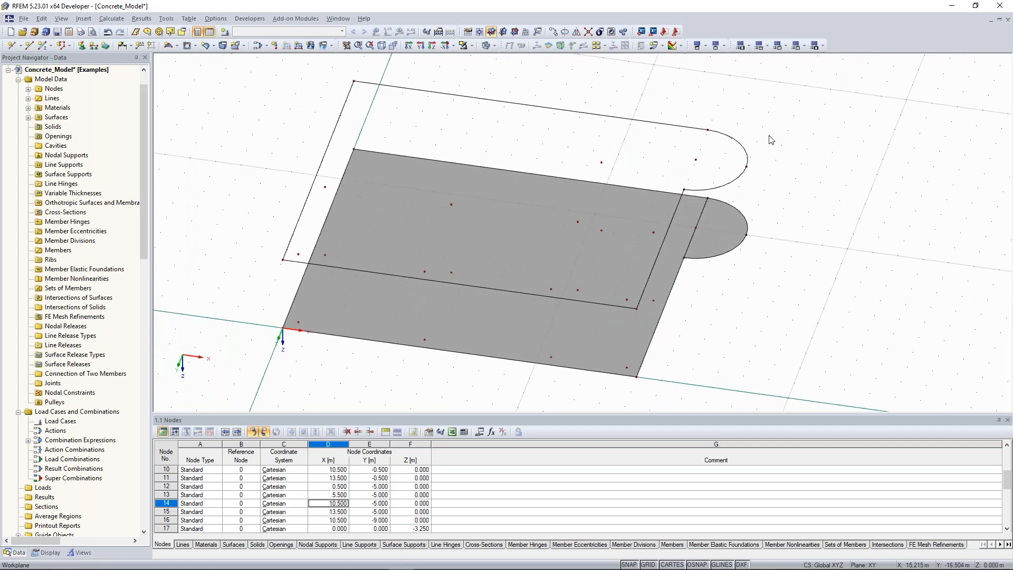
{"action": "middle_click_drag", "start_coordinate": [746, 120], "coordinate": [748, 114], "text": "ctrl"}
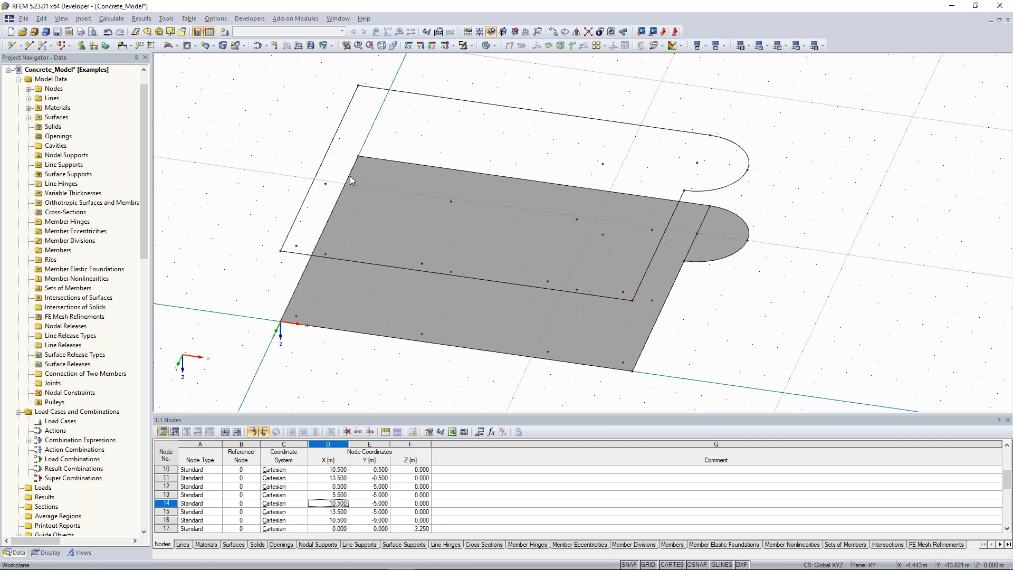
{"action": "middle_click_drag", "start_coordinate": [220, 293], "coordinate": [228, 293], "text": "ctrl"}
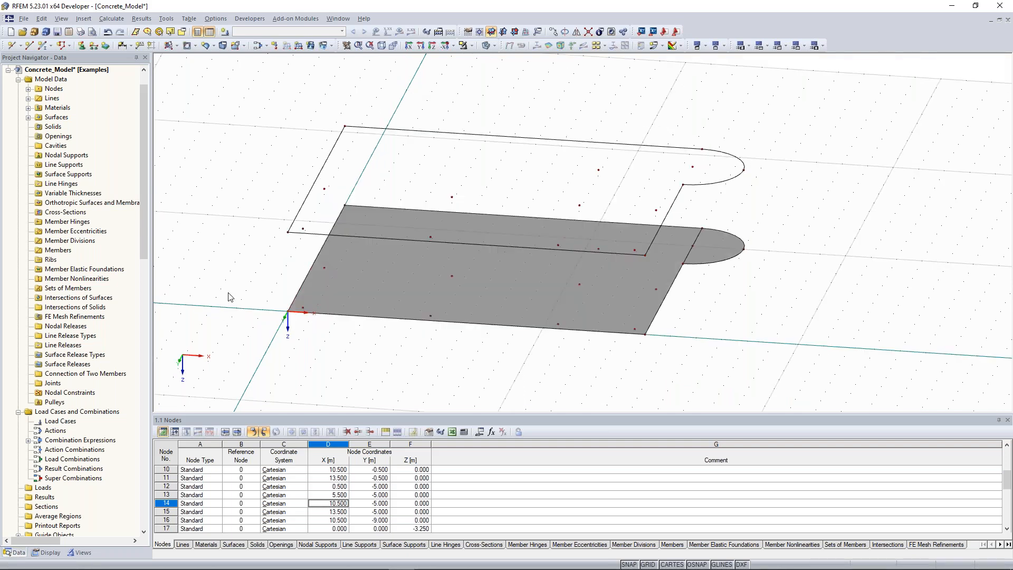
{"action": "type", "text": "300"}
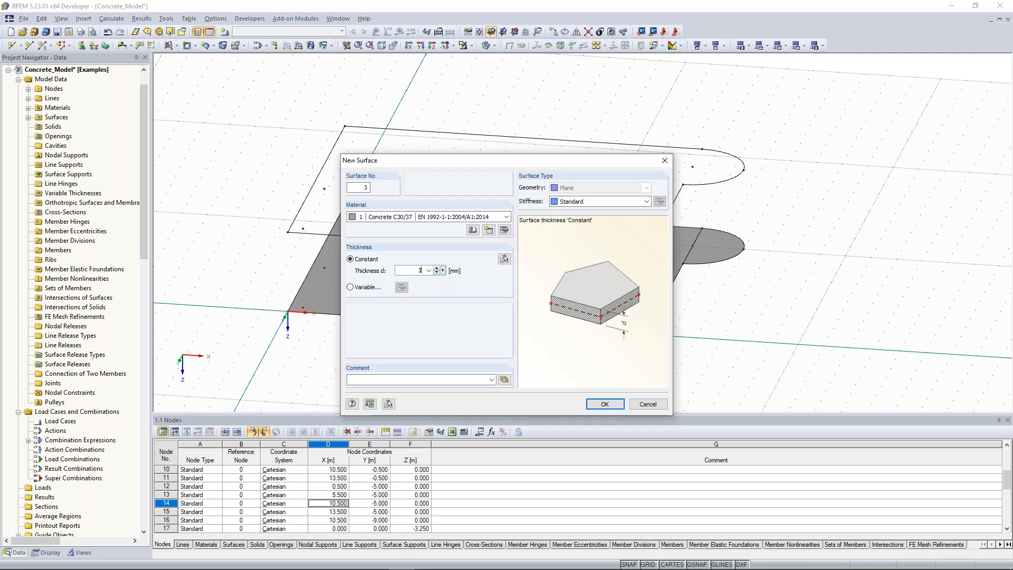
{"action": "left_click", "coordinate": [605, 403]}
{"action": "left_click", "coordinate": [338, 136]}
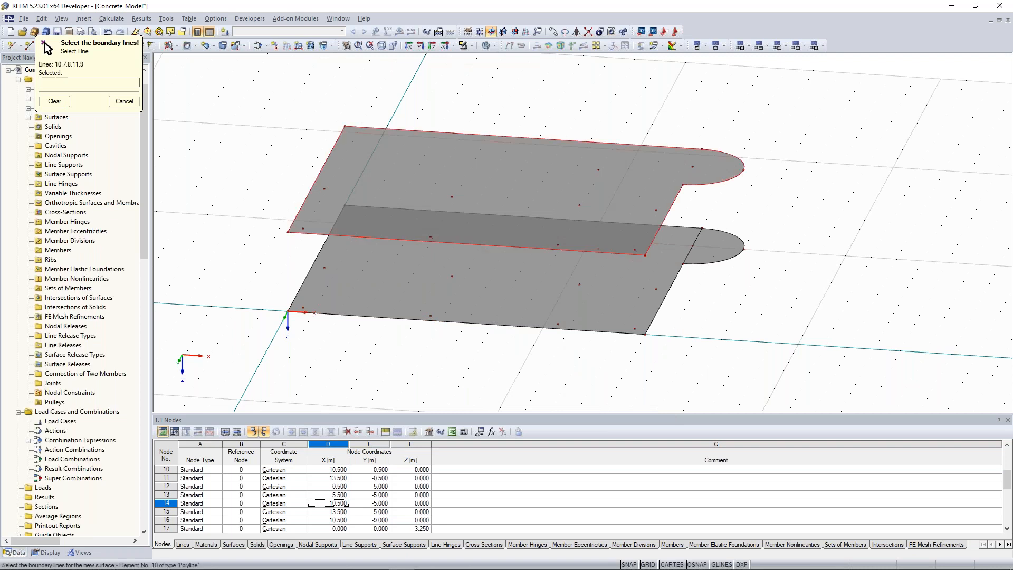
{"action": "left_click", "coordinate": [44, 43]}
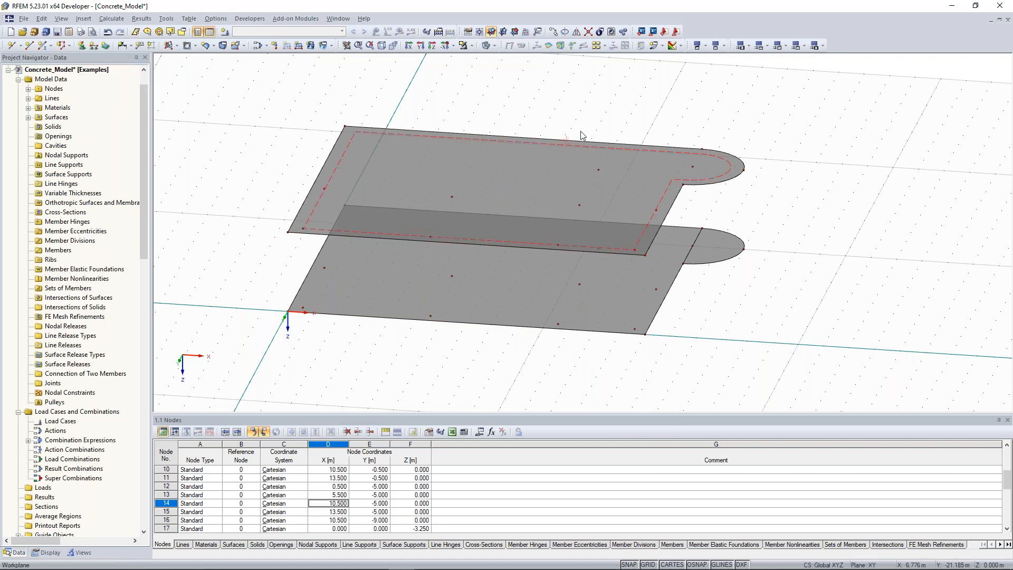
Create a circular opening with a 1.8 m radius in the ceiling slab, centred on the node at the semicircle's centre
{"action": "middle_click_drag", "start_coordinate": [602, 124], "coordinate": [600, 125], "text": "ctrl"}
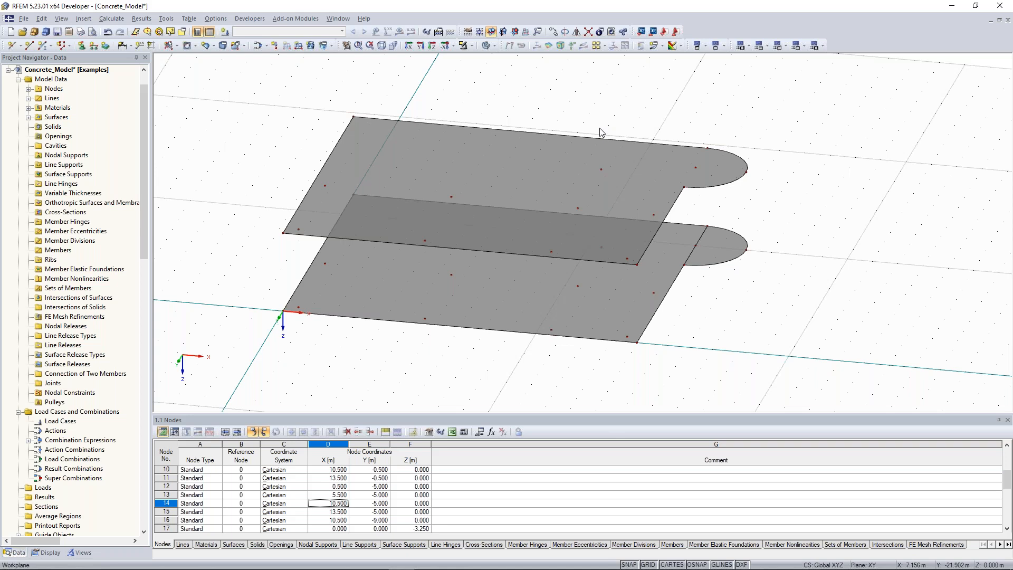
{"action": "scroll", "coordinate": [604, 124], "scroll_direction": "up", "scroll_amount": 1}
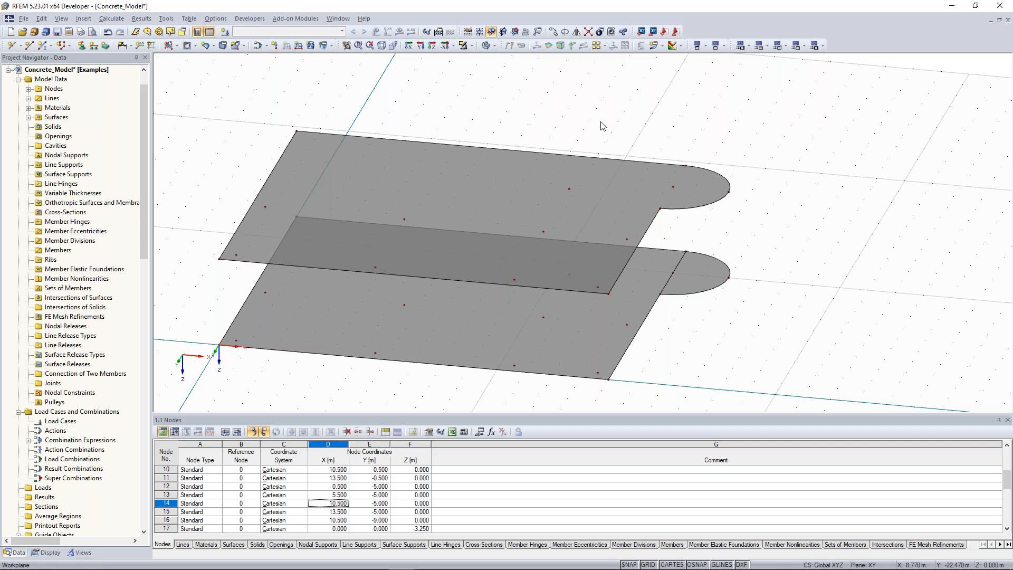
{"action": "left_click", "coordinate": [195, 47]}
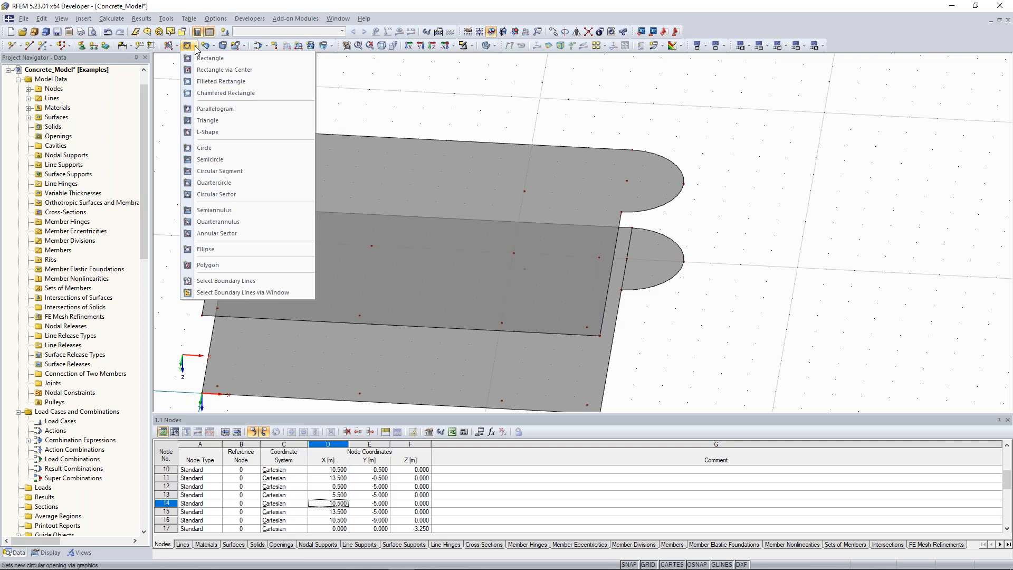
{"action": "left_click", "coordinate": [196, 48]}
{"action": "left_click", "coordinate": [197, 48]}
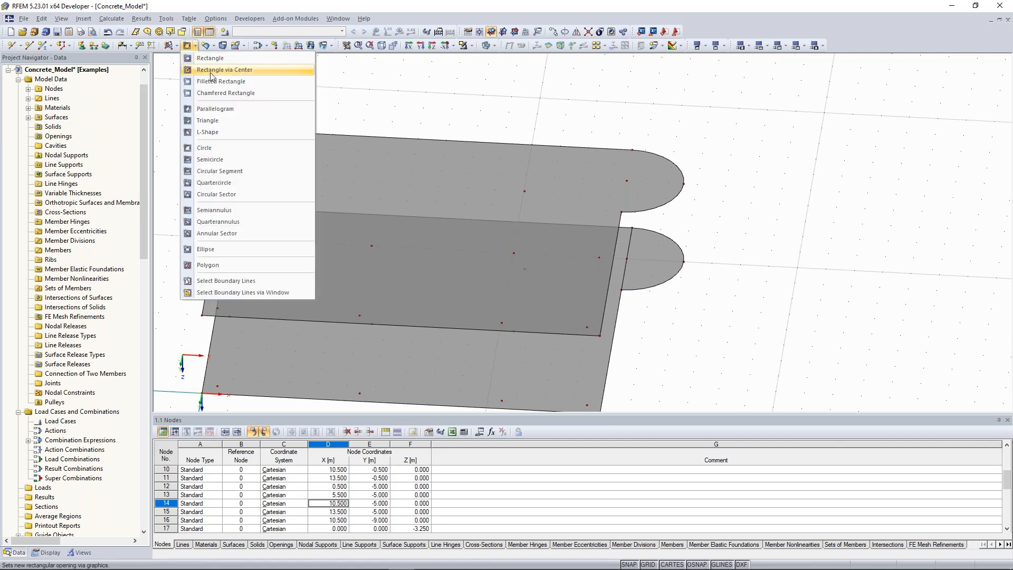
{"action": "left_click", "coordinate": [210, 149]}
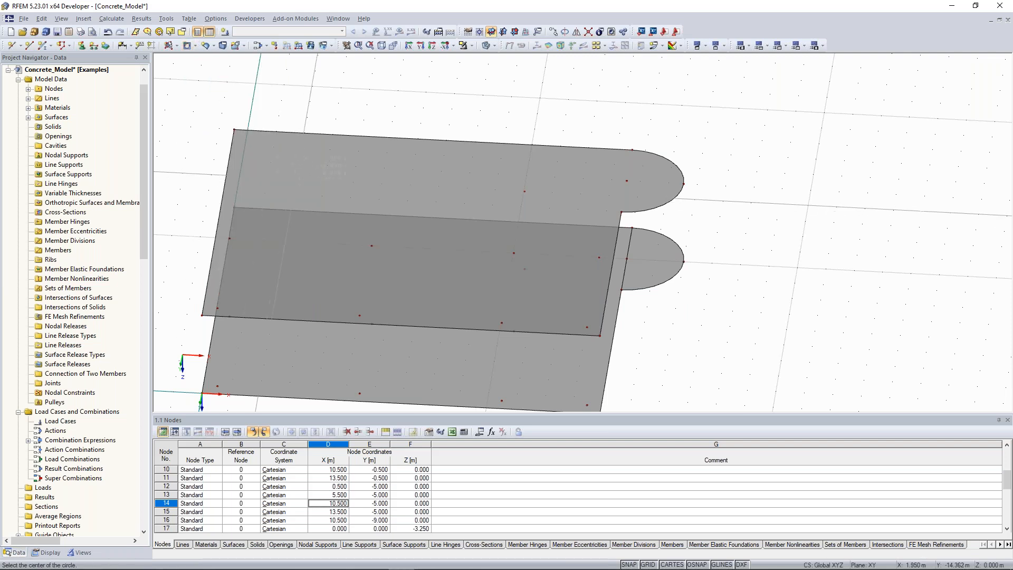
{"action": "middle_click_drag", "start_coordinate": [652, 108], "coordinate": [653, 75], "text": "ctrl"}
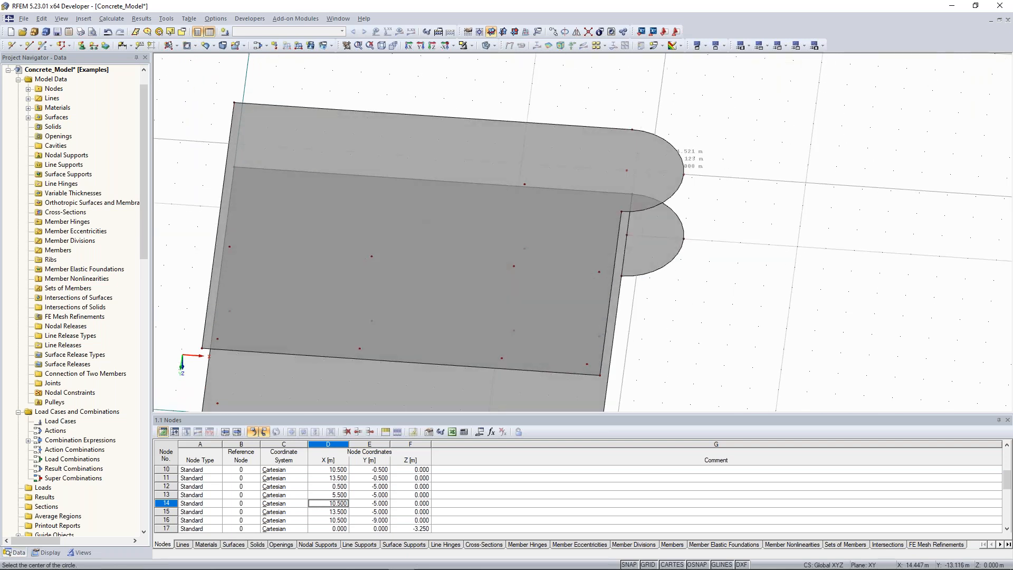
{"action": "left_click", "coordinate": [627, 171]}
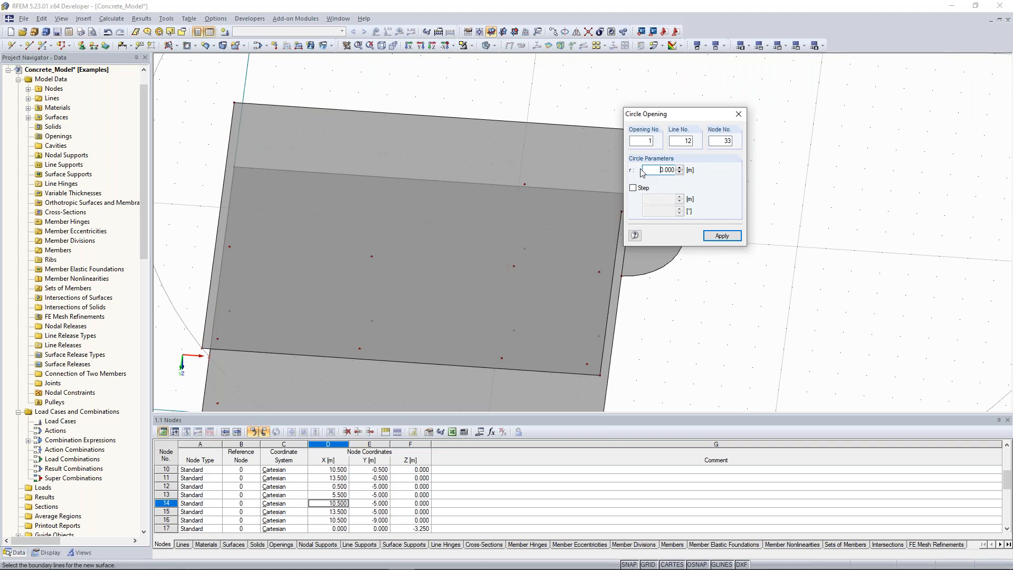
{"action": "type", "text": "1.8"}
{"action": "key", "text": "Return"}
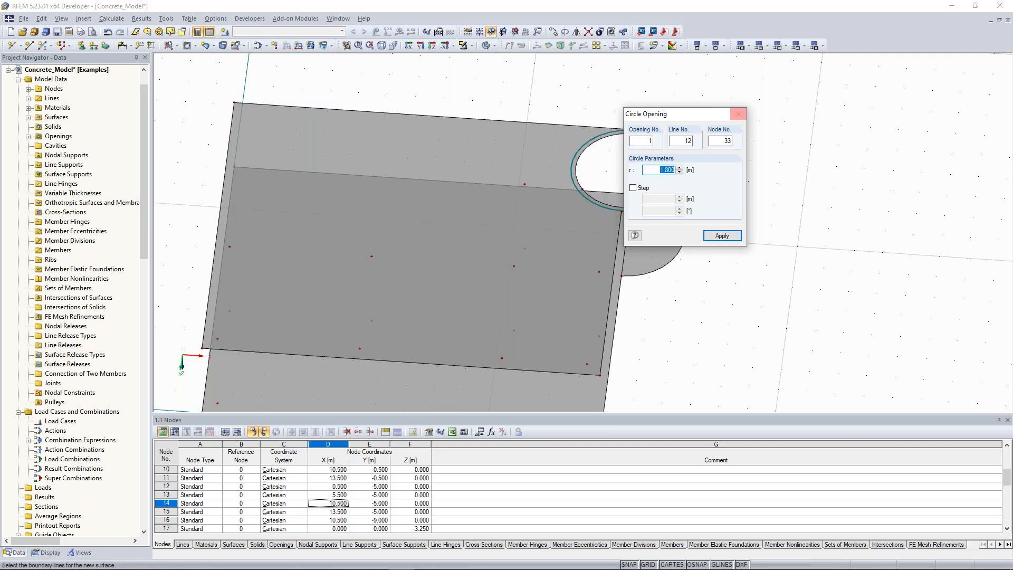
End the circular opening command and examine both slabs and the opening from several viewing angles
{"action": "left_click", "coordinate": [735, 115]}
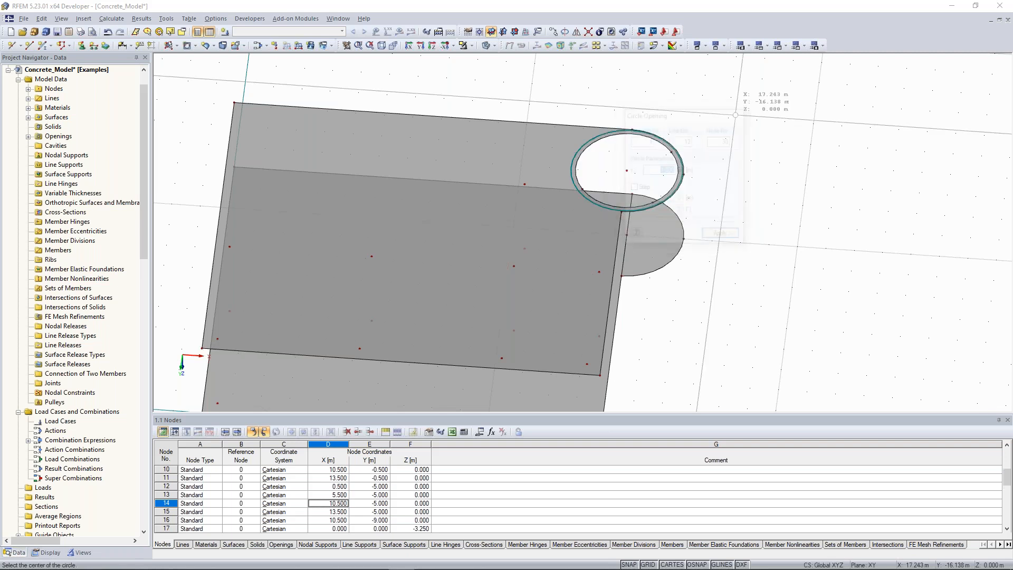
{"action": "scroll", "coordinate": [709, 164], "scroll_direction": "down", "scroll_amount": 2}
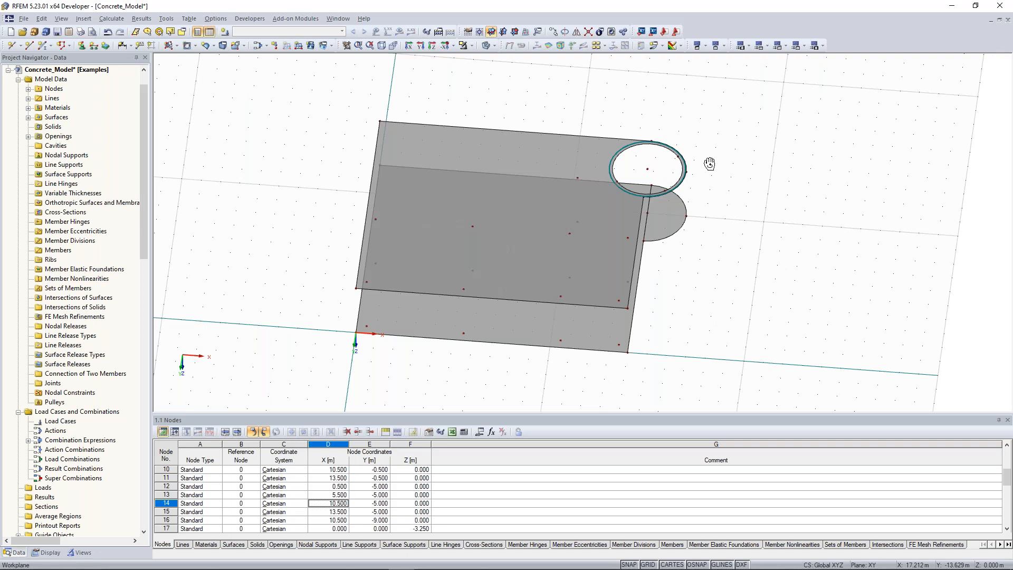
{"action": "middle_click_drag", "start_coordinate": [710, 163], "coordinate": [675, 106], "text": "ctrl"}
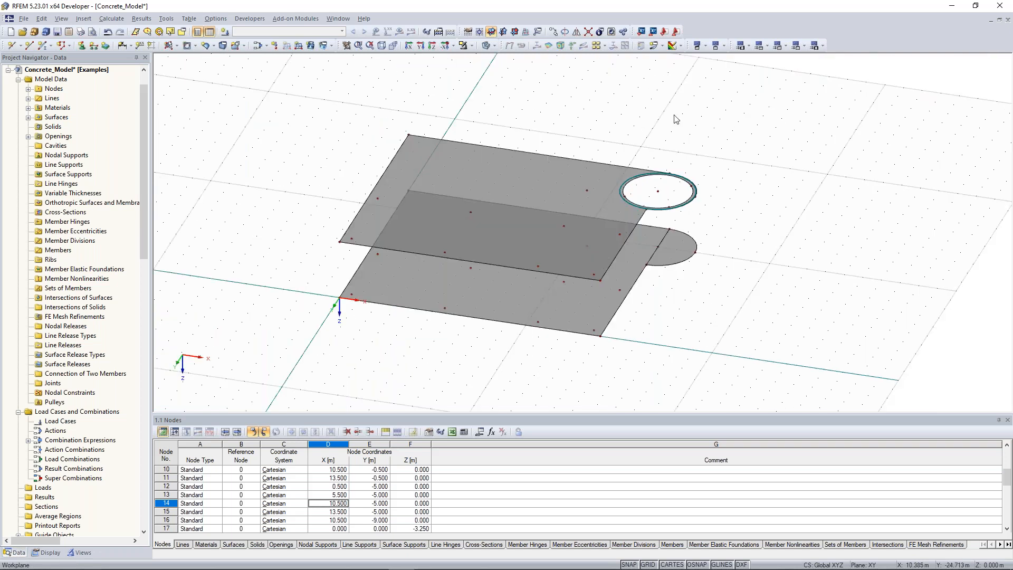
{"action": "scroll", "coordinate": [631, 116], "scroll_direction": "up", "scroll_amount": 1}
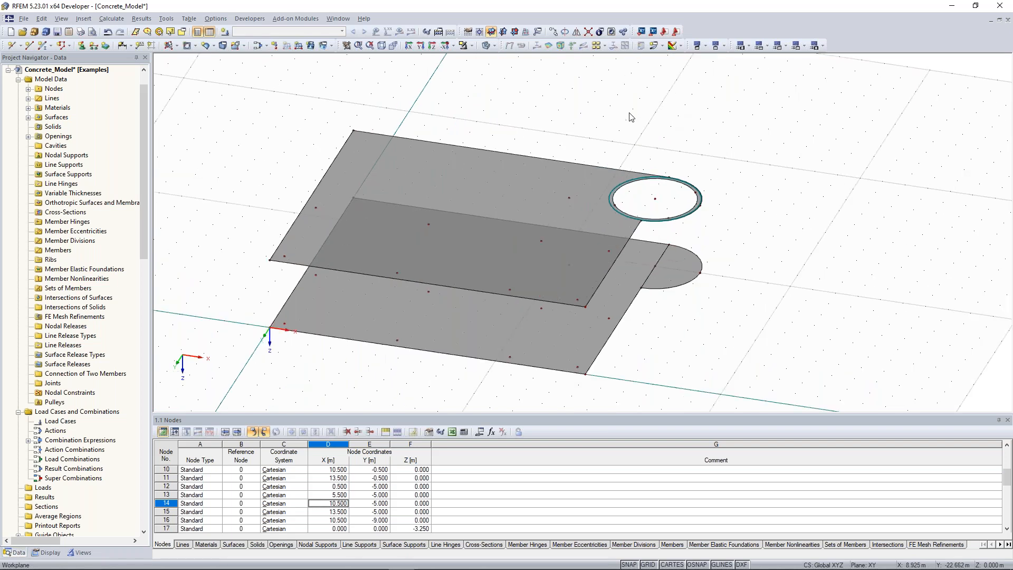
{"action": "middle_click_drag", "start_coordinate": [617, 126], "coordinate": [580, 108], "text": "ctrl"}
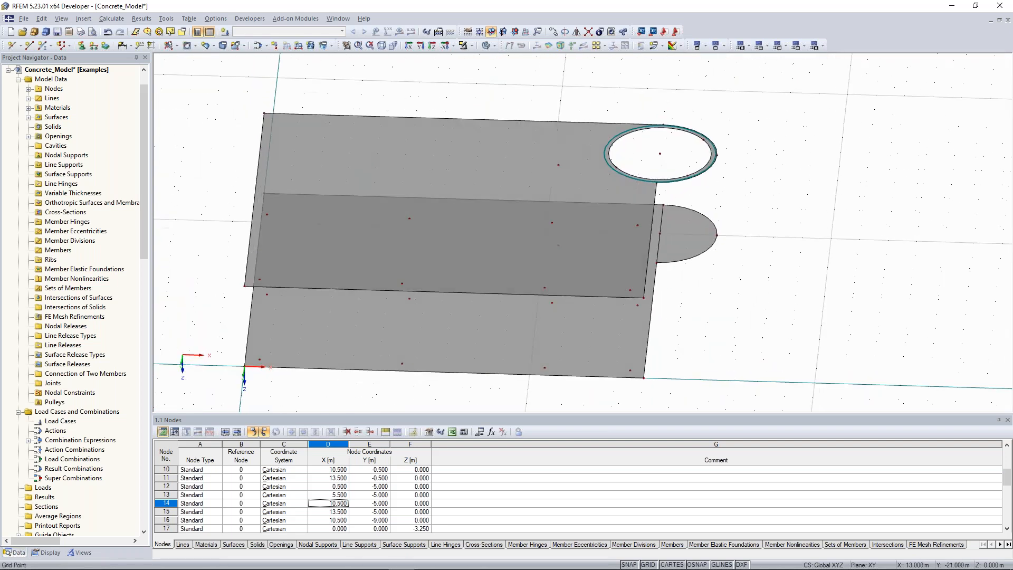
{"action": "middle_click_drag", "start_coordinate": [324, 179], "coordinate": [319, 201]}
{"action": "scroll", "coordinate": [553, 151], "scroll_direction": "down", "scroll_amount": 2}
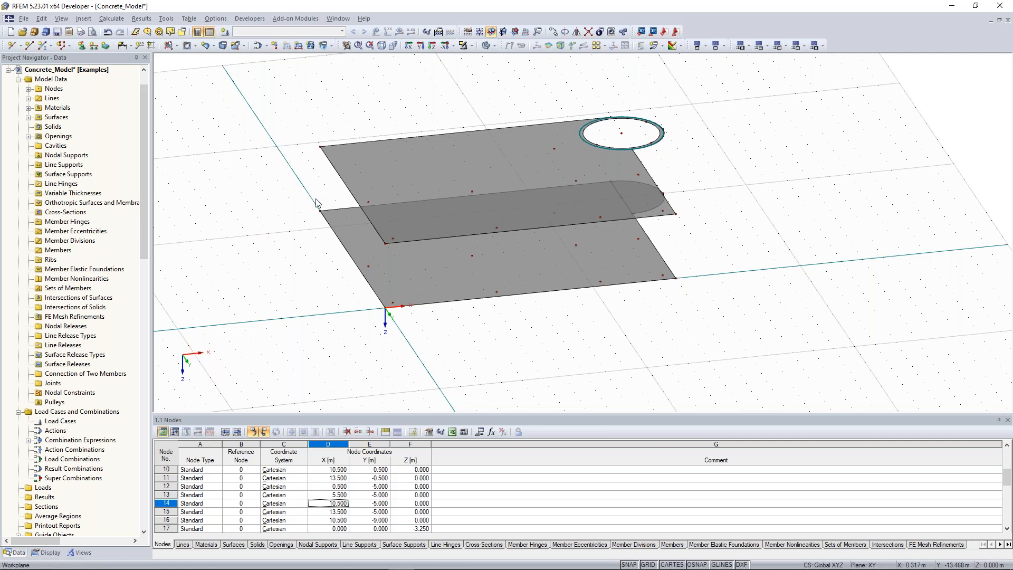
{"action": "middle_click_drag", "start_coordinate": [317, 203], "coordinate": [290, 218], "text": "ctrl"}
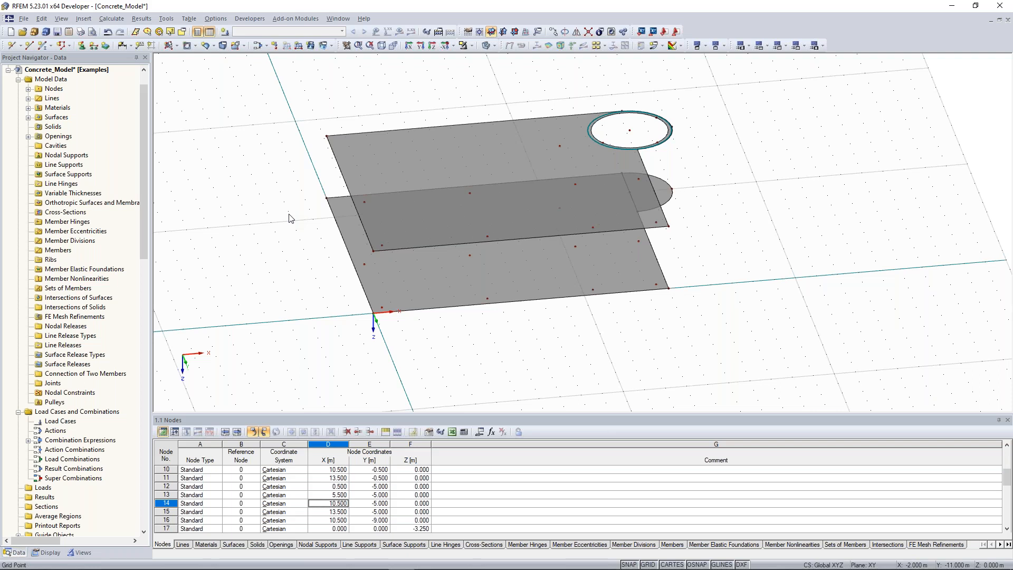
{"action": "middle_click_drag", "start_coordinate": [479, 184], "coordinate": [513, 173], "text": "ctrl"}
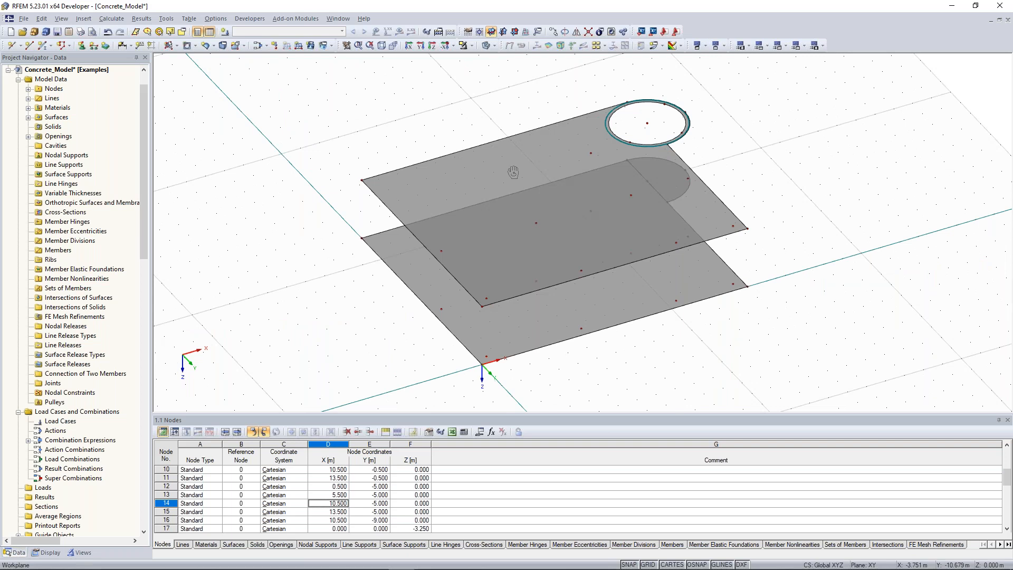
{"action": "middle_click_drag", "start_coordinate": [514, 172], "coordinate": [485, 171], "text": "ctrl"}
{"action": "scroll", "coordinate": [339, 232], "scroll_direction": "up", "scroll_amount": 3}
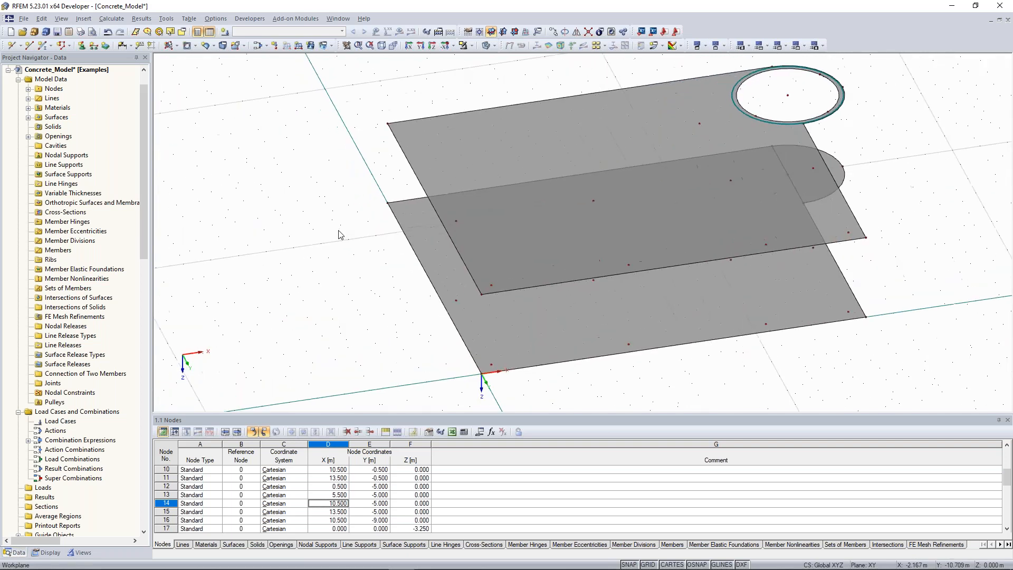
{"action": "middle_click_drag", "start_coordinate": [339, 233], "coordinate": [370, 247]}
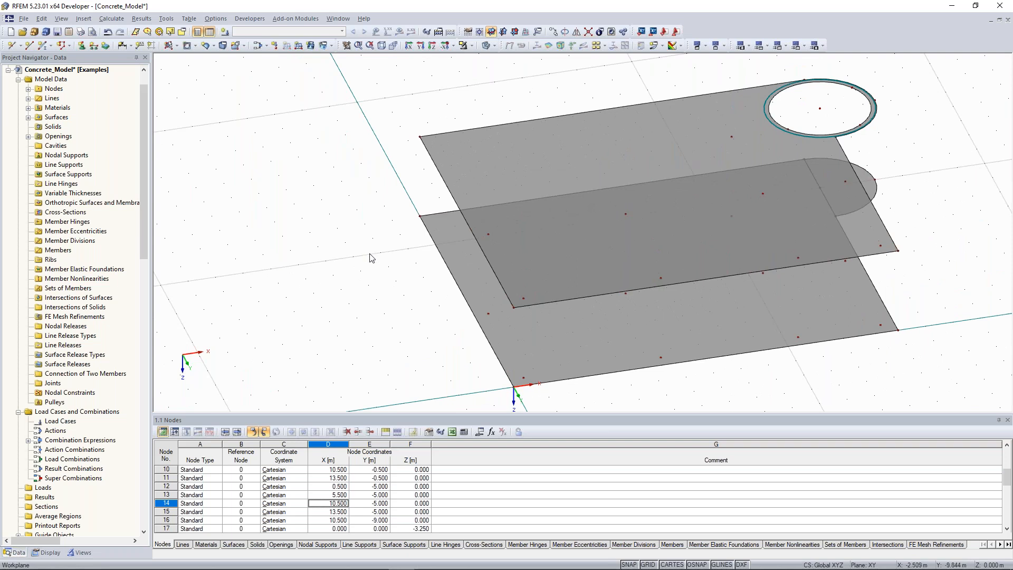
Divide the ceiling slab's 12 m short edge with a new intermediate node 3.5 m from the line start
{"action": "middle_click_drag", "start_coordinate": [396, 226], "coordinate": [464, 169], "text": "ctrl"}
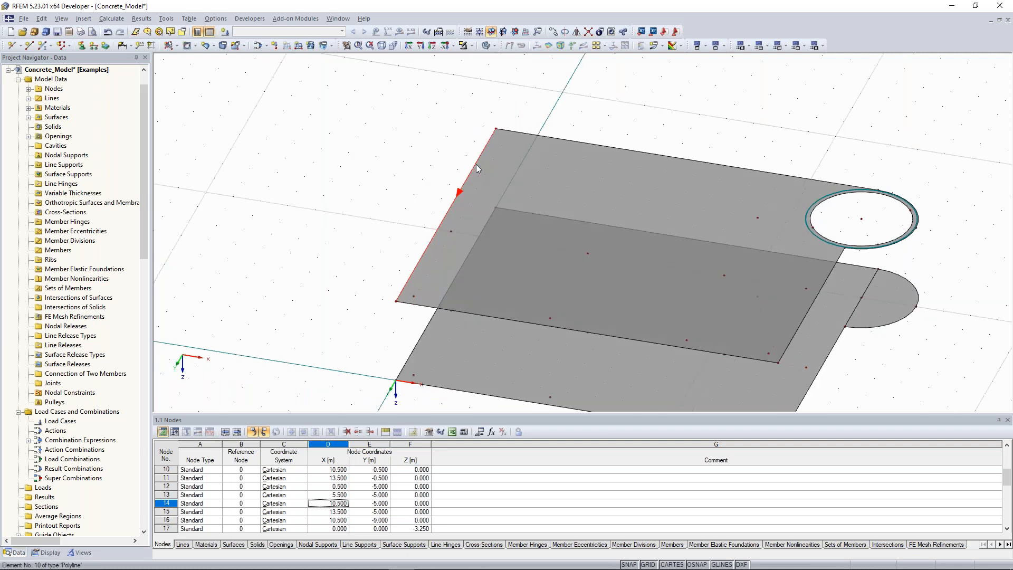
{"action": "right_click", "coordinate": [475, 165]}
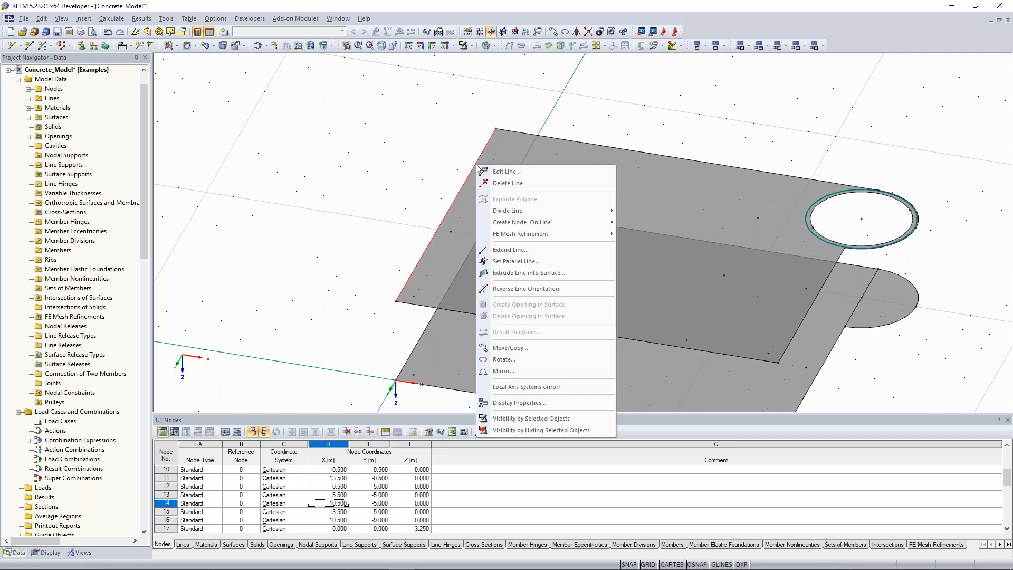
{"action": "mouse_move", "coordinate": [528, 213]}
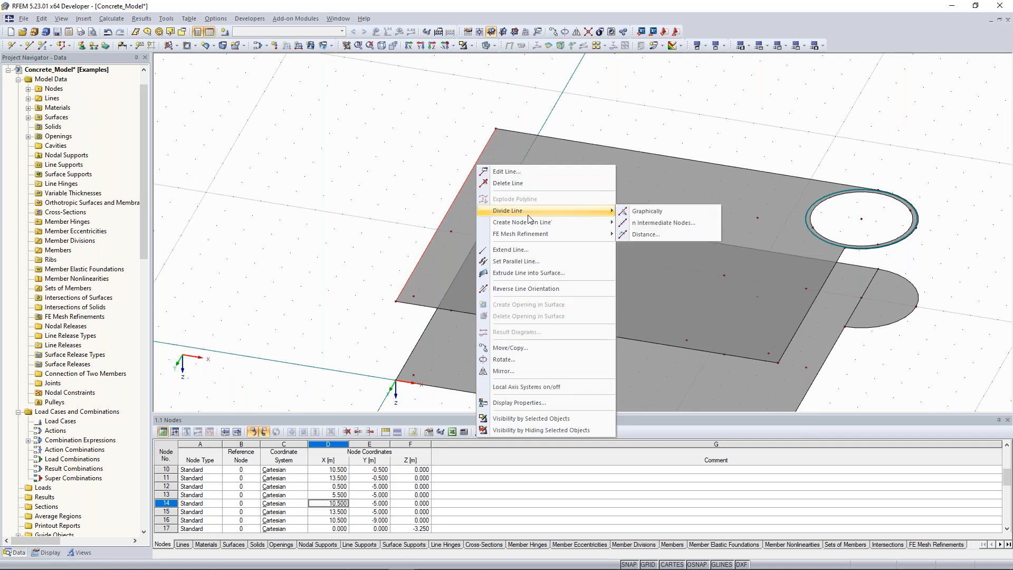
{"action": "left_click", "coordinate": [672, 233]}
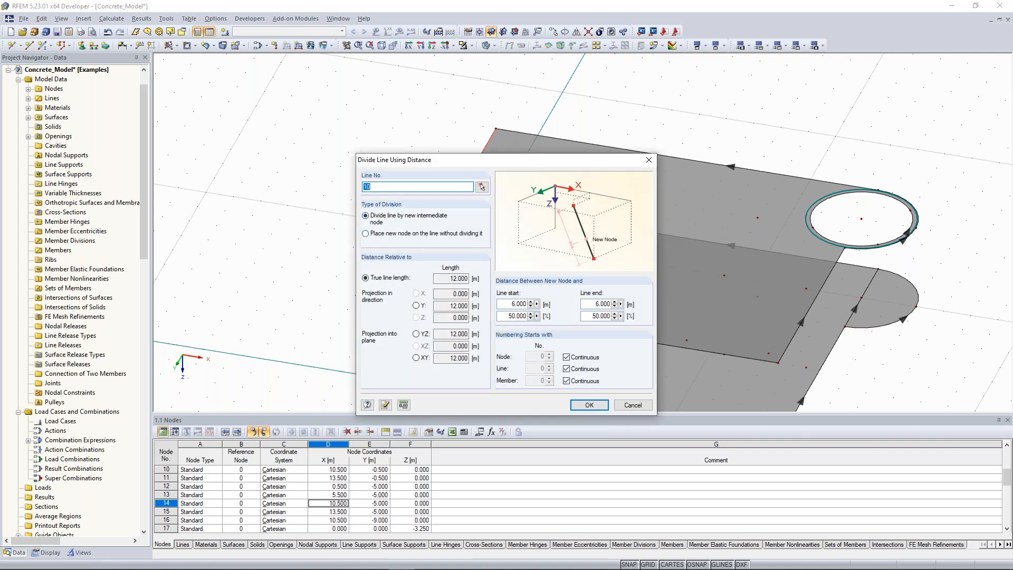
{"action": "left_click_drag", "start_coordinate": [464, 164], "coordinate": [733, 139]}
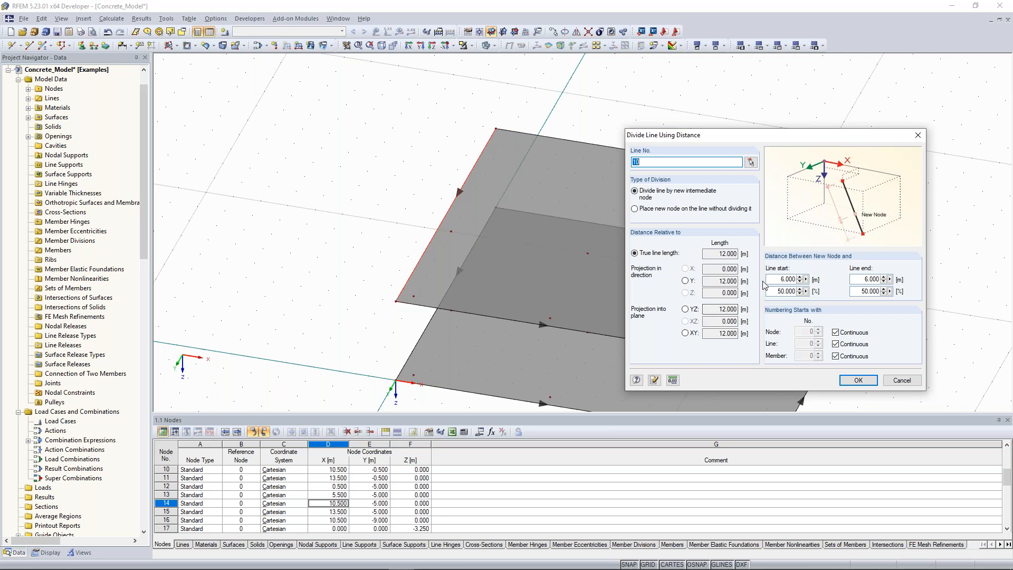
{"action": "left_click_drag", "start_coordinate": [778, 279], "coordinate": [796, 279]}
{"action": "type", "text": "3,5"}
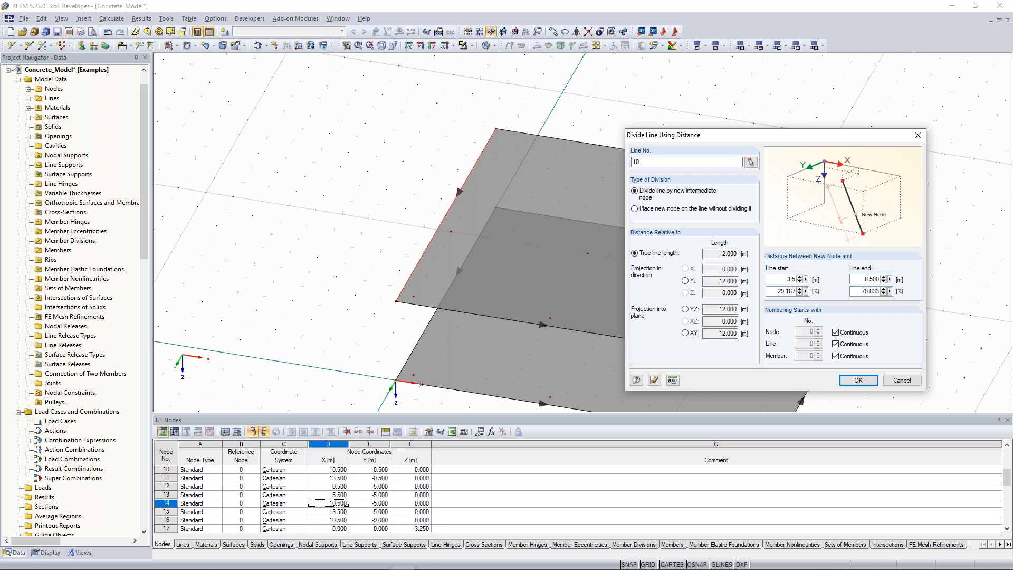
{"action": "left_click", "coordinate": [858, 380]}
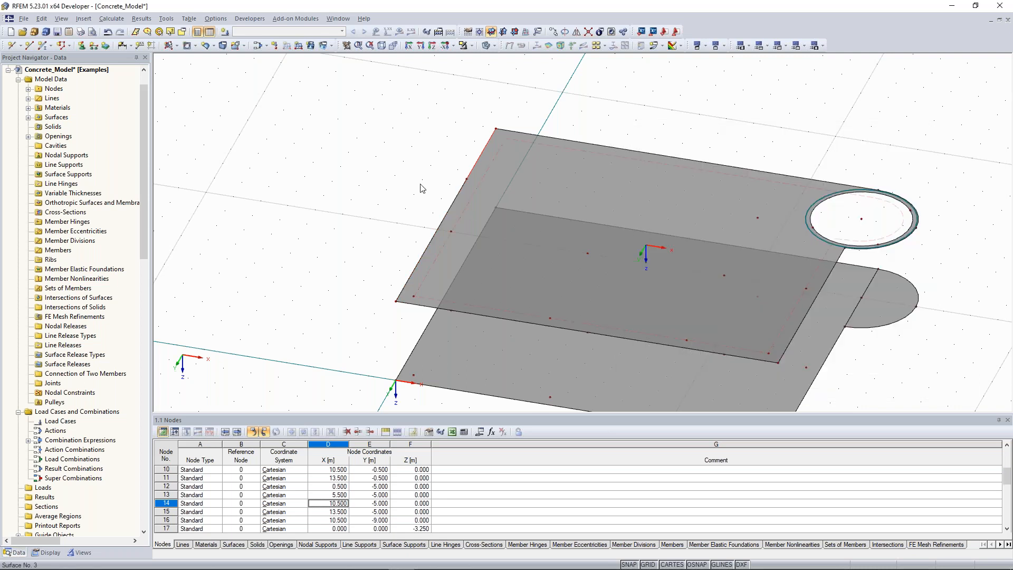
Divide the ceiling slab's 14 m rear edge 5.5 m from its line end, and its remaining segment beside the opening 3.5 m from that segment's end
{"action": "middle_click_drag", "start_coordinate": [414, 192], "coordinate": [515, 226], "text": "ctrl"}
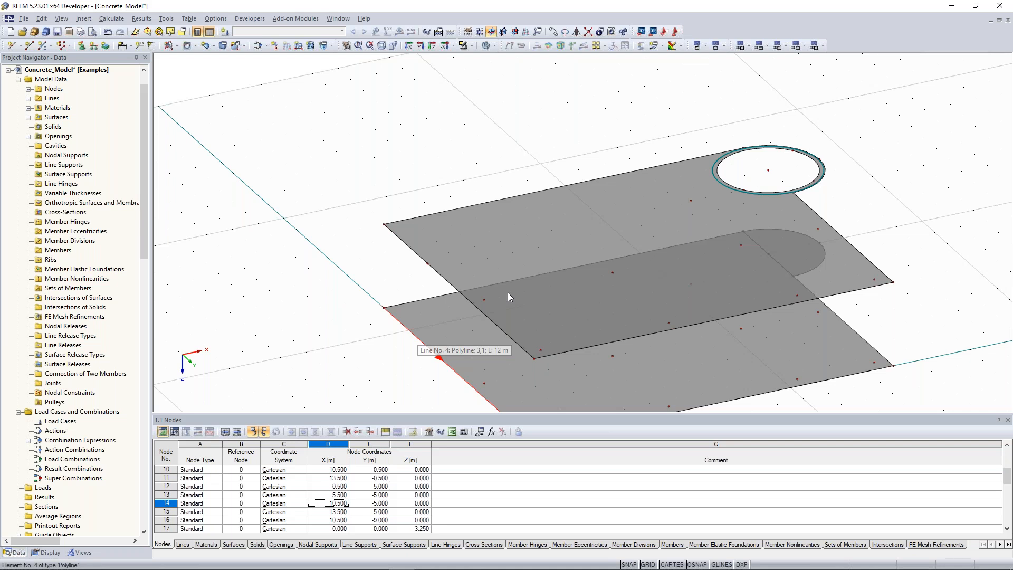
{"action": "middle_click_drag", "start_coordinate": [653, 257], "coordinate": [492, 141], "text": "ctrl"}
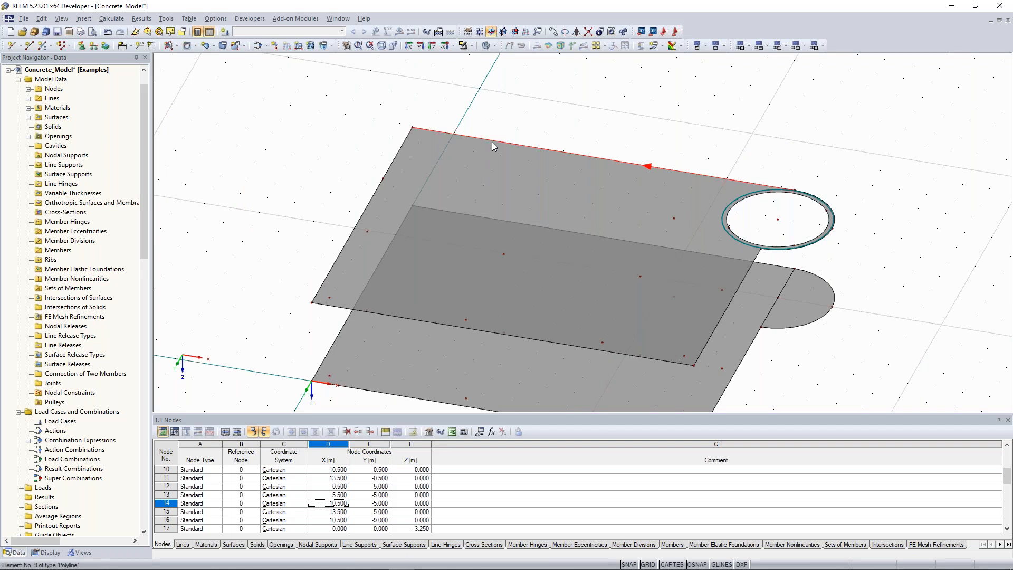
{"action": "right_click", "coordinate": [492, 141]}
{"action": "left_click", "coordinate": [686, 210]}
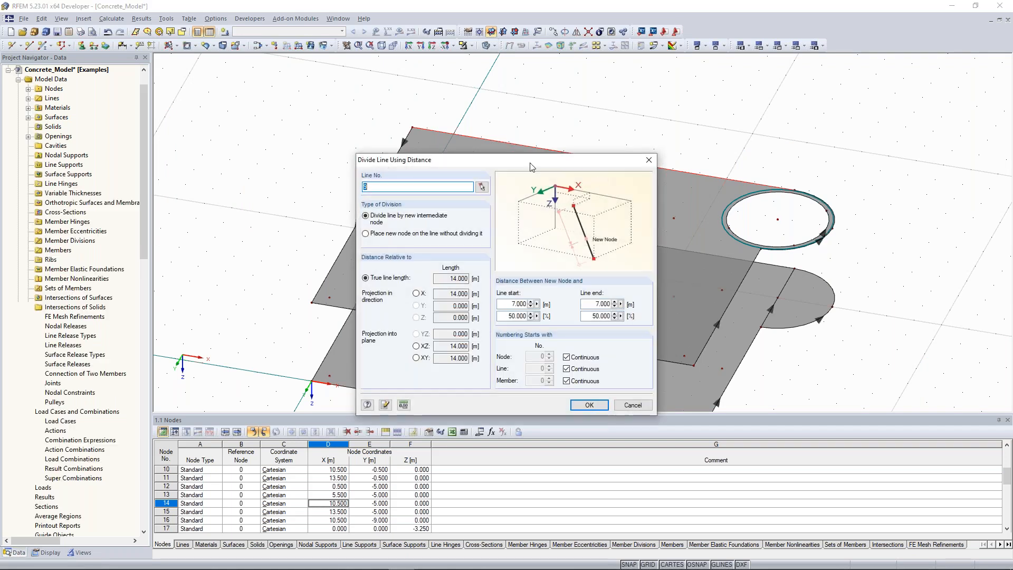
{"action": "left_click_drag", "start_coordinate": [517, 166], "coordinate": [765, 95]}
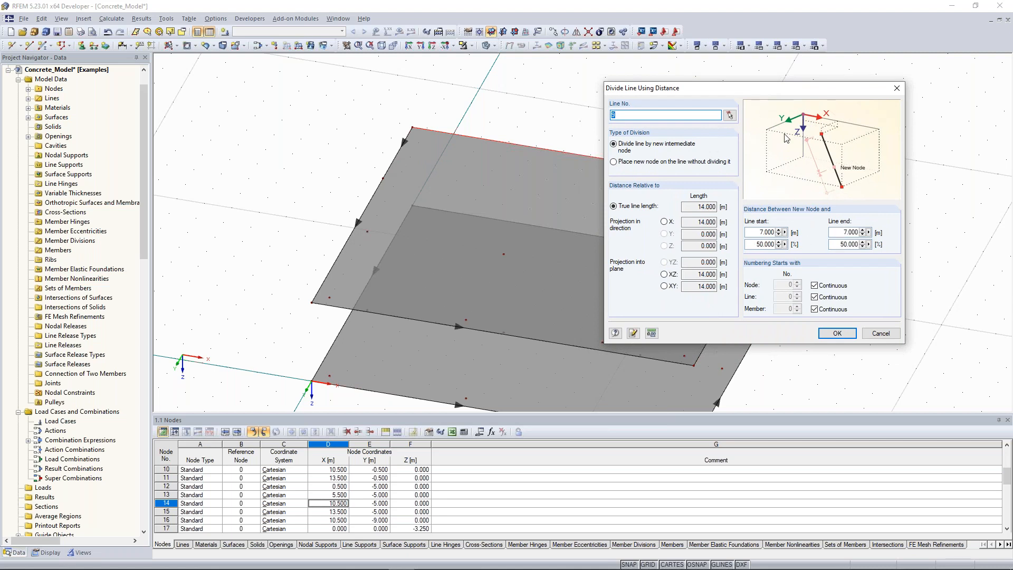
{"action": "left_click", "coordinate": [847, 232]}
{"action": "type", "text": "5.5"}
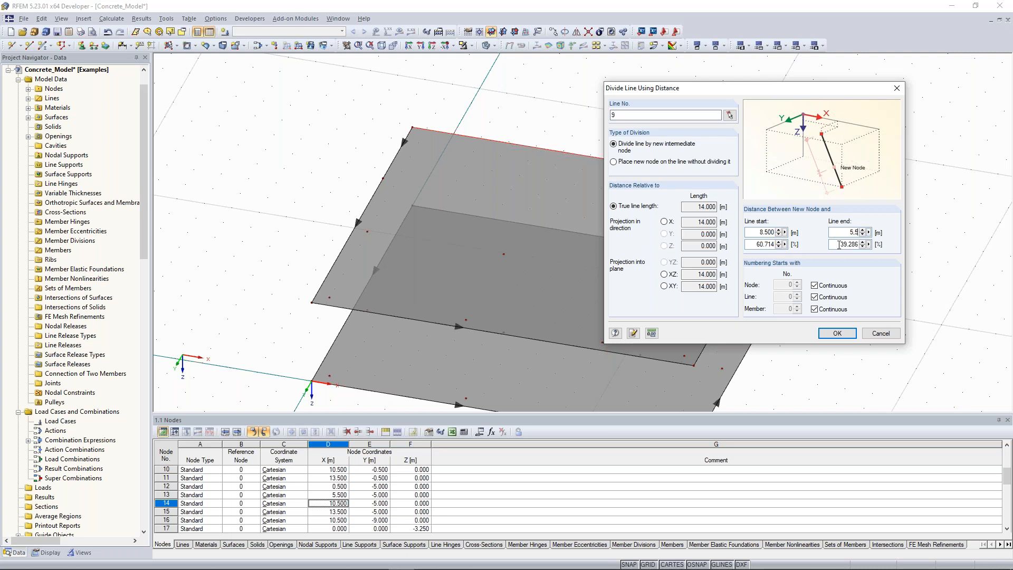
{"action": "left_click", "coordinate": [842, 335]}
{"action": "left_click", "coordinate": [838, 333]}
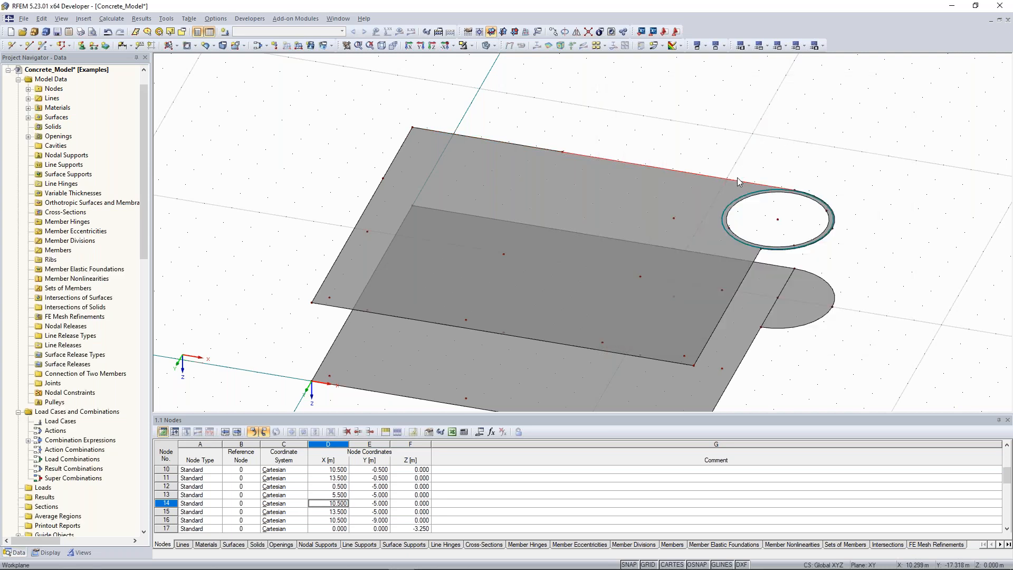
{"action": "right_click", "coordinate": [701, 178]}
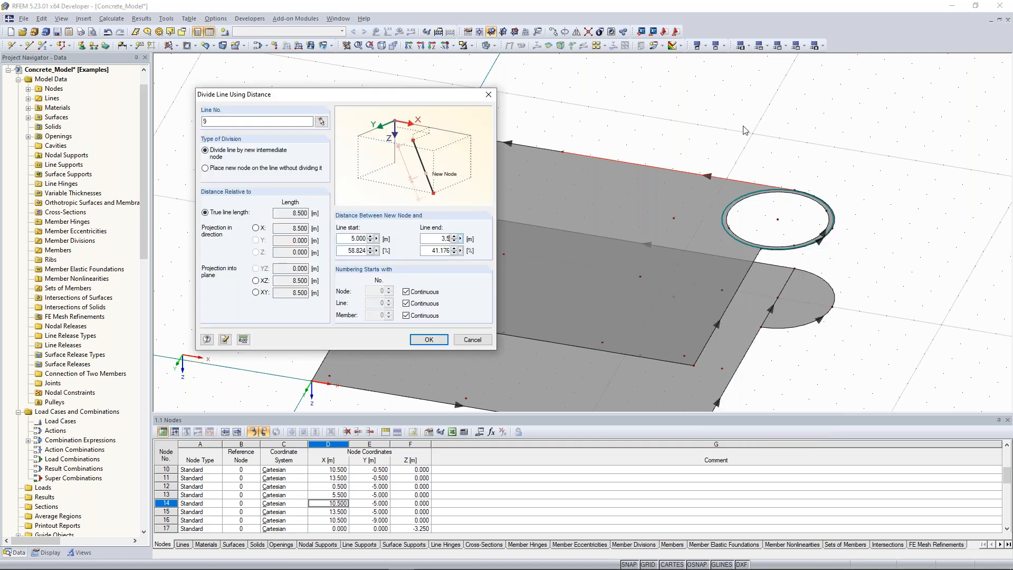
{"action": "key", "text": "Return"}
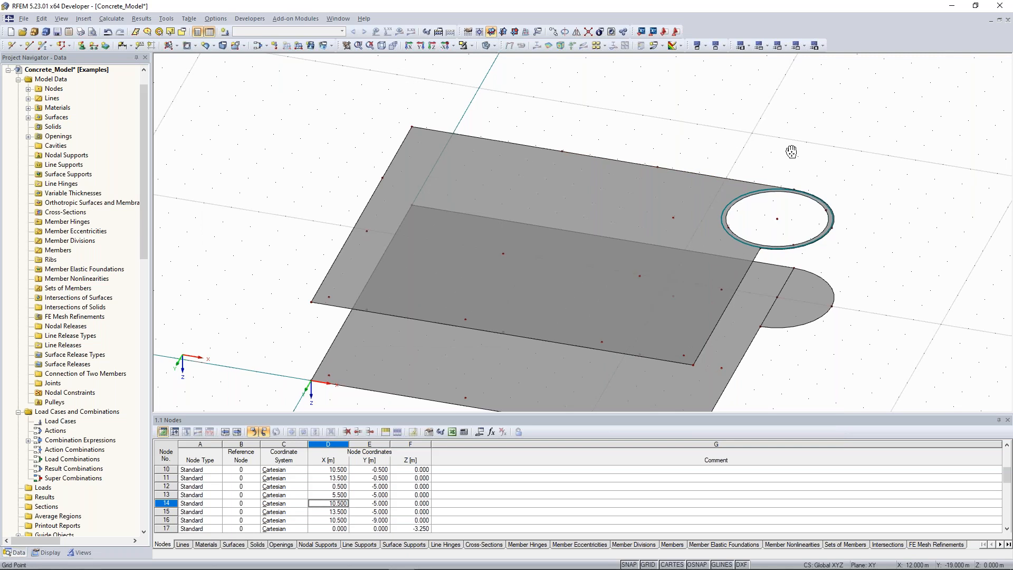
Divide the ceiling slab's 8 m edge running towards the circular opening with a new node 2 m from the line end
{"action": "middle_click_drag", "start_coordinate": [791, 152], "coordinate": [737, 109]}
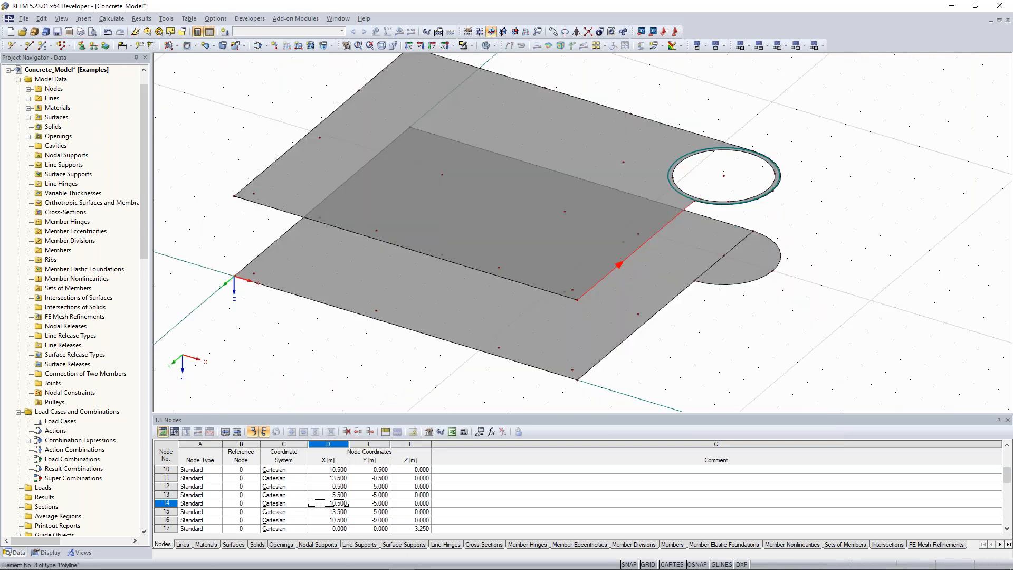
{"action": "right_click", "coordinate": [739, 279]}
{"action": "mouse_move", "coordinate": [767, 257]}
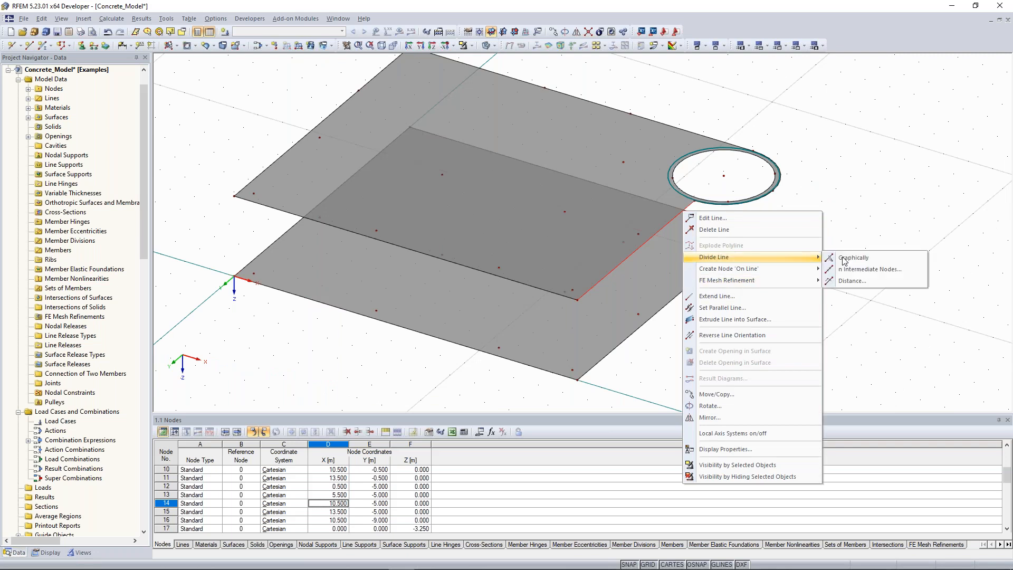
{"action": "left_click", "coordinate": [886, 286]}
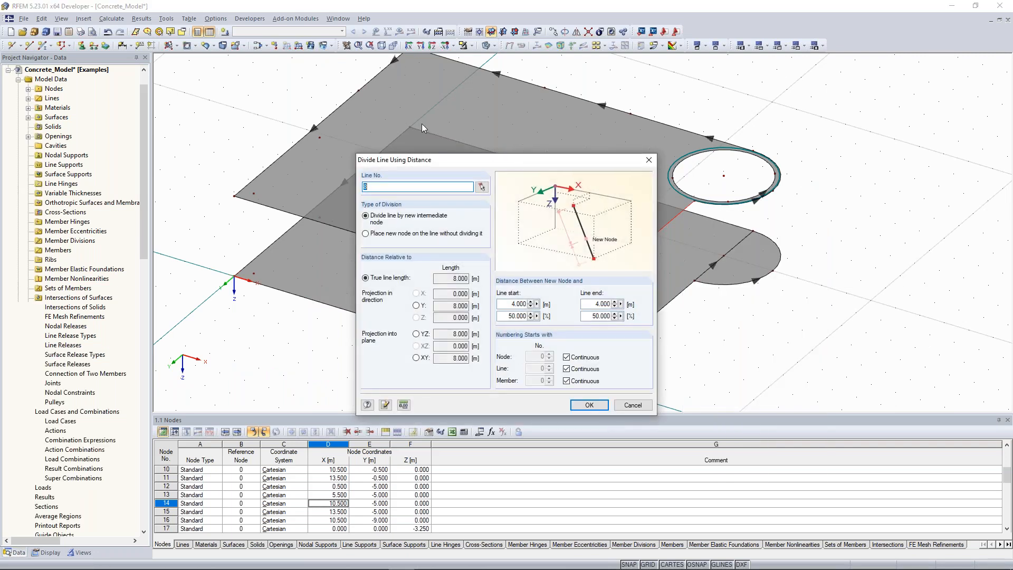
{"action": "left_click_drag", "start_coordinate": [515, 164], "coordinate": [359, 97]}
{"action": "double_click", "coordinate": [437, 237]}
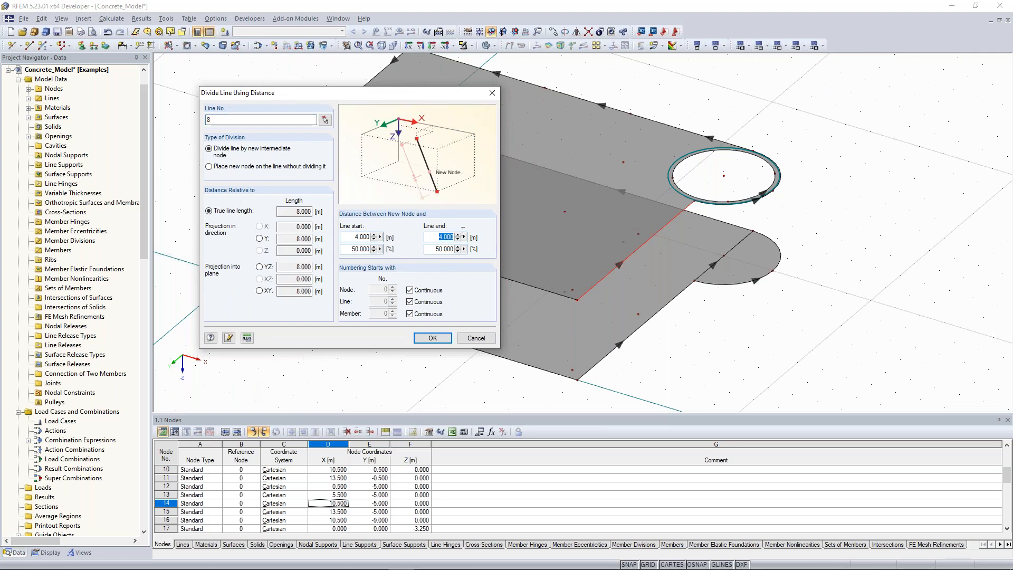
{"action": "type", "text": "2"}
{"action": "left_click", "coordinate": [430, 341]}
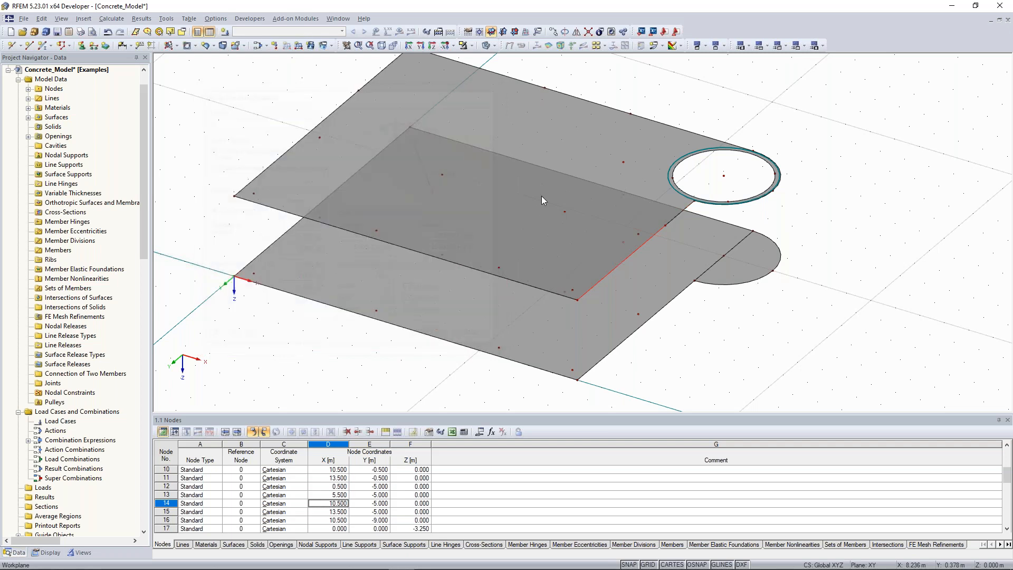
Draw a vertical line joining the floor and ceiling slabs at the corner where the 12 m and 14 m edges meet
{"action": "middle_click_drag", "start_coordinate": [352, 145], "coordinate": [504, 133], "text": "ctrl"}
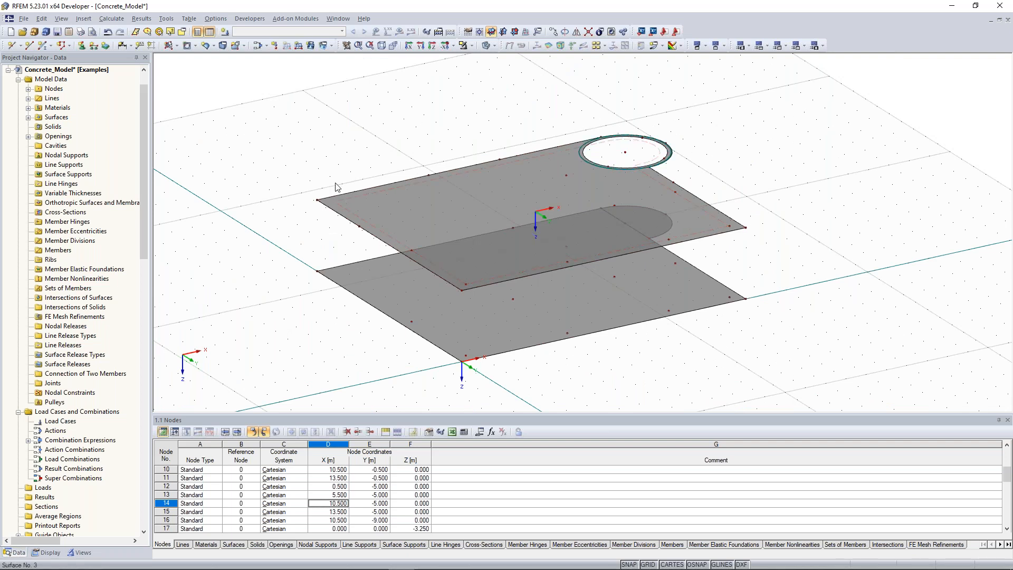
{"action": "scroll", "coordinate": [233, 139], "scroll_direction": "up", "scroll_amount": 1}
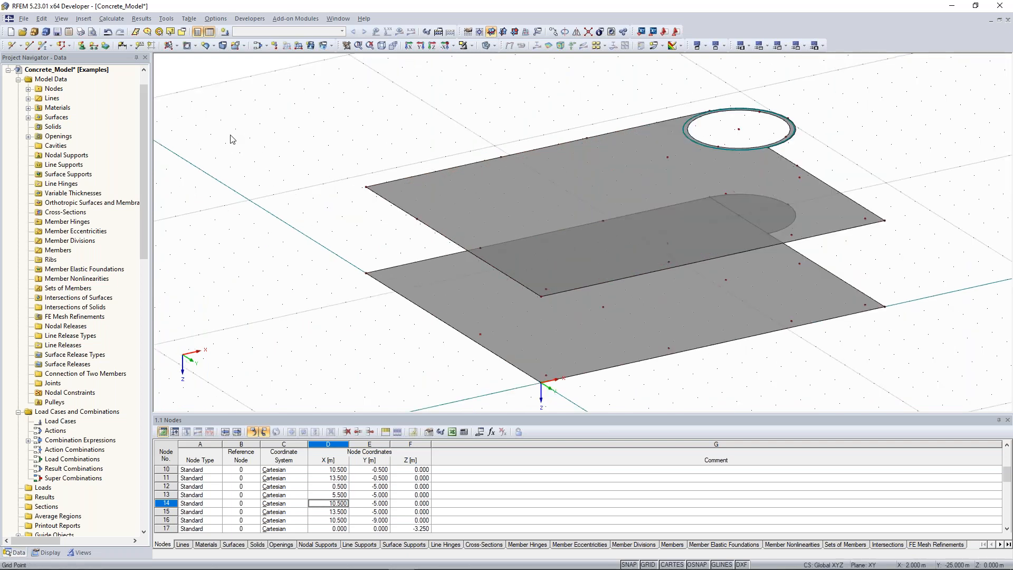
{"action": "left_click", "coordinate": [30, 46]}
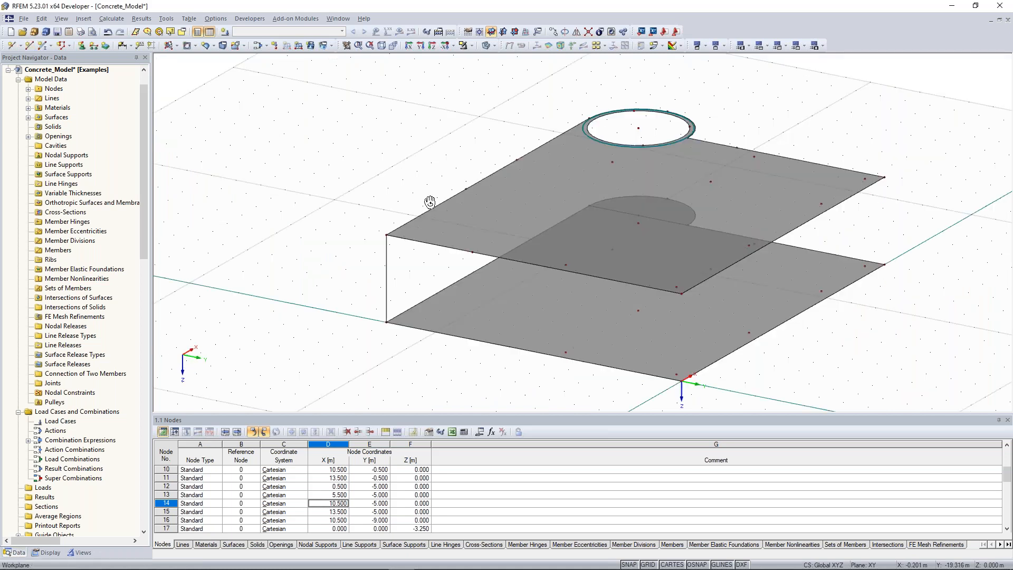
{"action": "middle_click_drag", "start_coordinate": [401, 186], "coordinate": [731, 252], "text": "ctrl"}
{"action": "scroll", "coordinate": [425, 290], "scroll_direction": "up", "scroll_amount": 2}
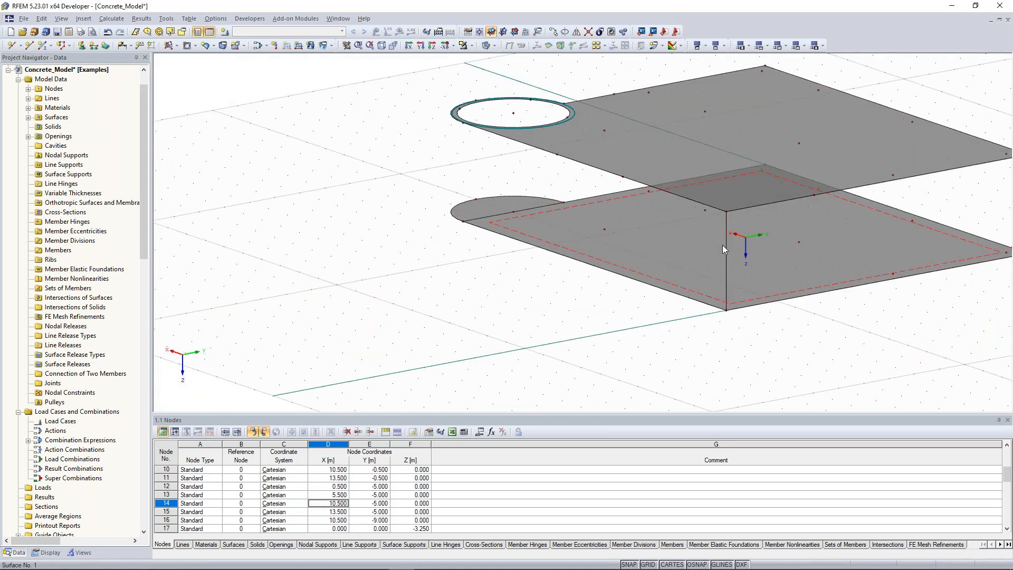
{"action": "middle_click_drag", "start_coordinate": [759, 168], "coordinate": [524, 169], "text": "ctrl"}
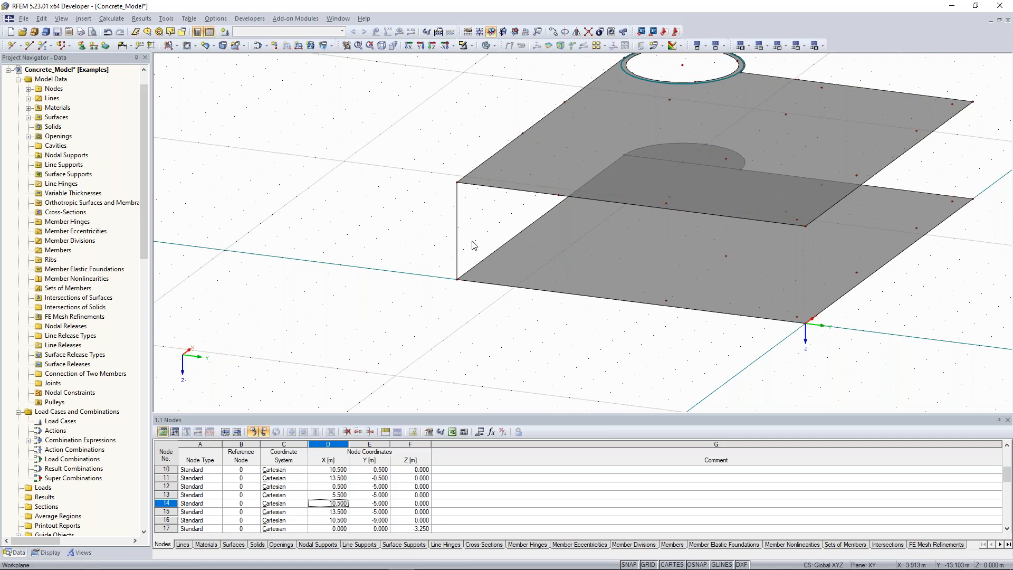
Copy the corner vertical line to the slab division nodes on the short, rear and 8 m edges and to both sides of the circular opening
{"action": "middle_click_drag", "start_coordinate": [292, 216], "coordinate": [320, 213], "text": "ctrl"}
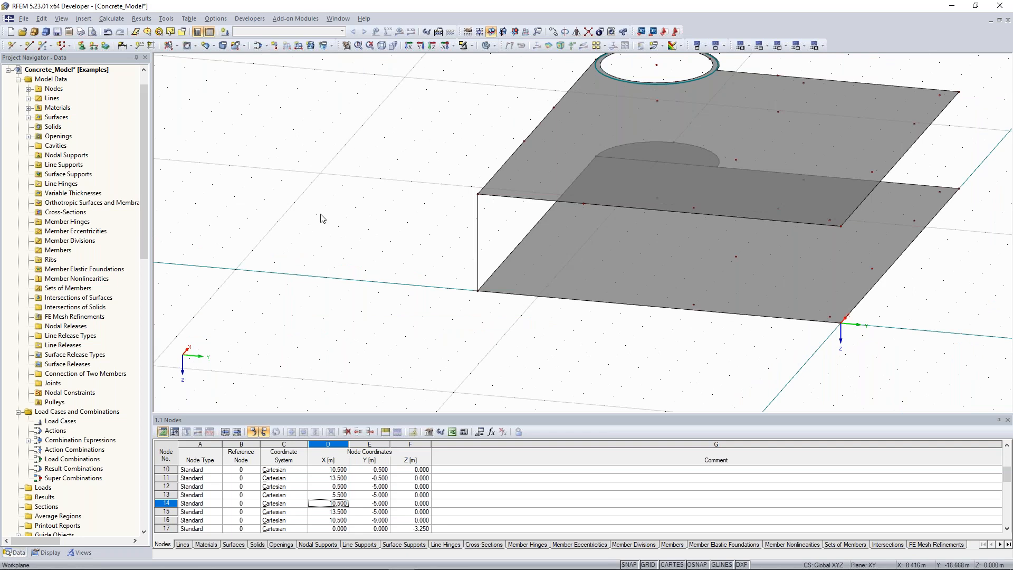
{"action": "middle_click_drag", "start_coordinate": [322, 218], "coordinate": [348, 216], "text": "ctrl"}
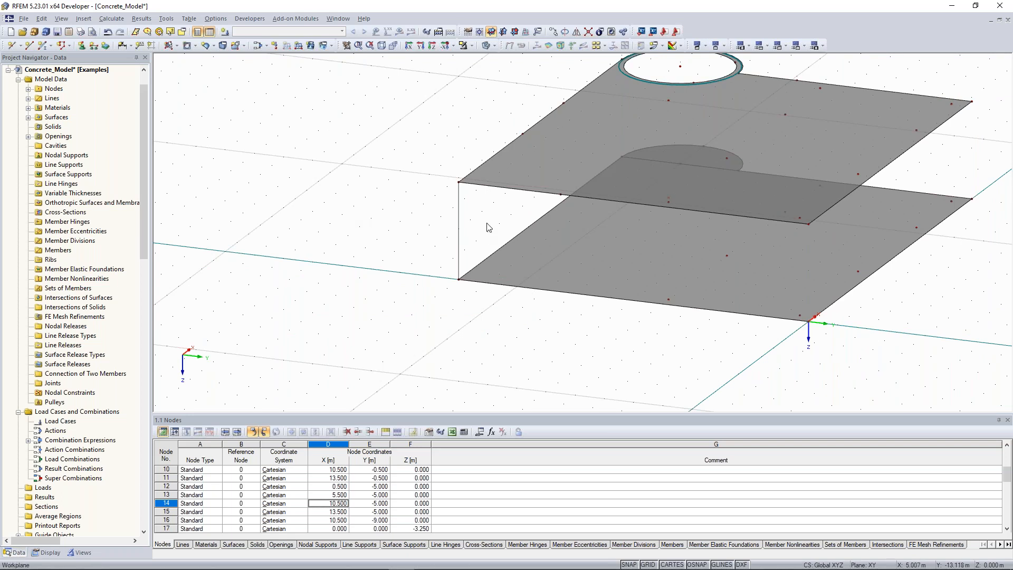
{"action": "left_click", "coordinate": [459, 200]}
{"action": "left_click_drag", "start_coordinate": [563, 198], "coordinate": [560, 196], "text": "ctrl"}
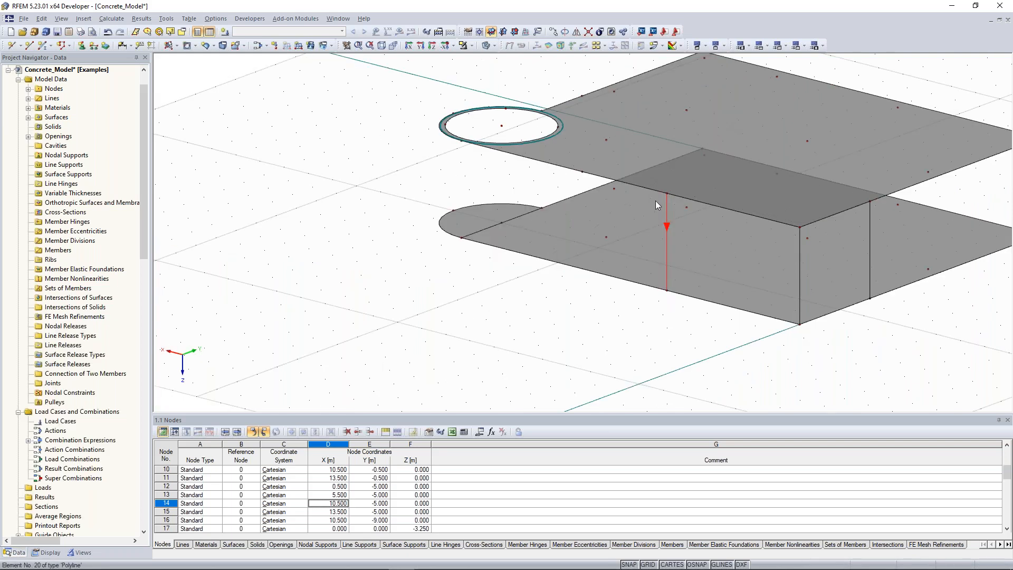
{"action": "left_click_drag", "start_coordinate": [655, 200], "coordinate": [583, 179], "text": "ctrl"}
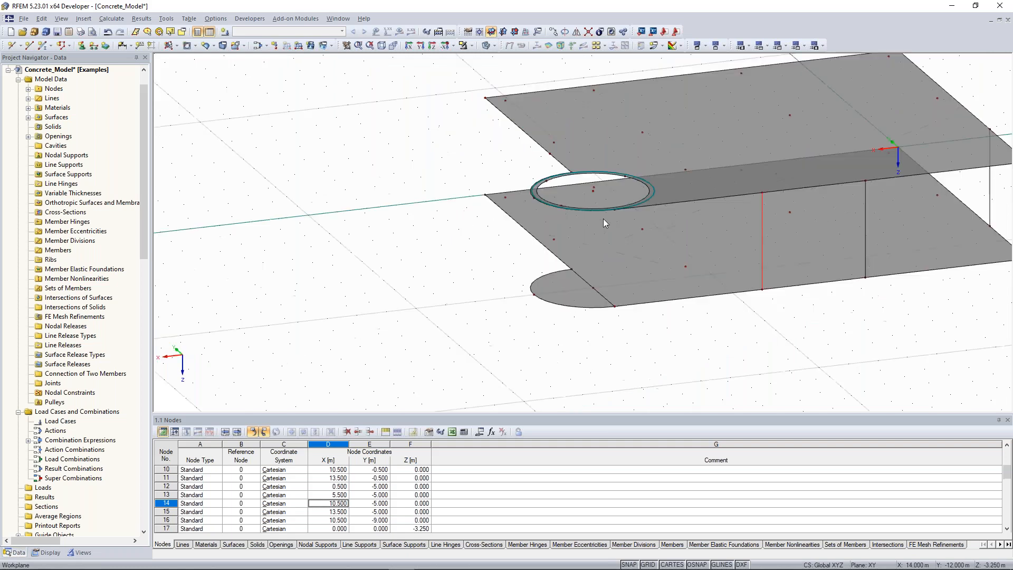
{"action": "left_click_drag", "start_coordinate": [603, 218], "coordinate": [614, 210], "text": "ctrl"}
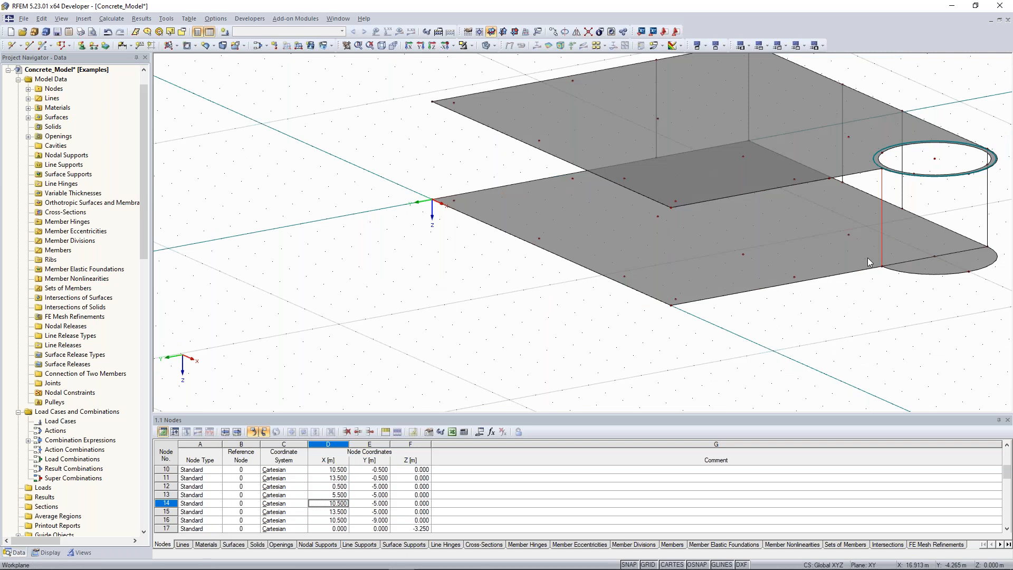
Create a 200 mm thick Concrete C30/37 wall surface from boundary lines, between the rear corner line and the vertical line 3.5 m along the short edge
{"action": "middle_click_drag", "start_coordinate": [867, 257], "coordinate": [788, 285], "text": "ctrl"}
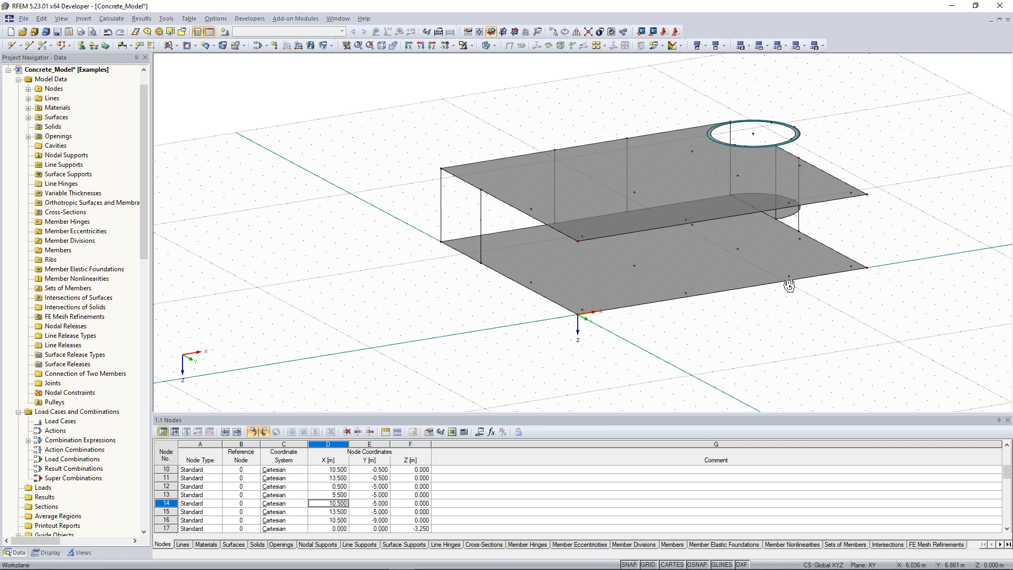
{"action": "middle_click_drag", "start_coordinate": [789, 285], "coordinate": [806, 285], "text": "ctrl"}
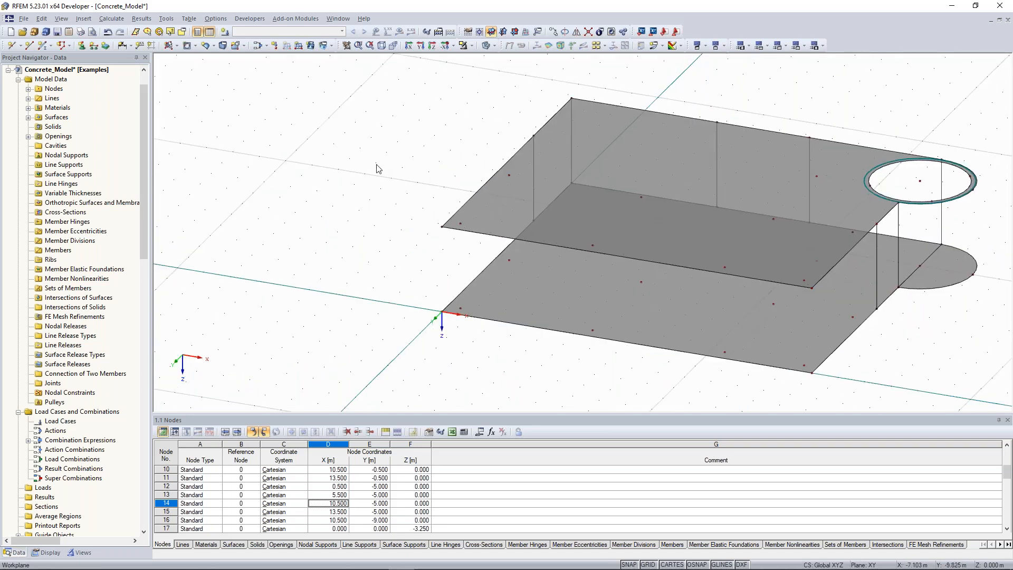
{"action": "left_click", "coordinate": [176, 46]}
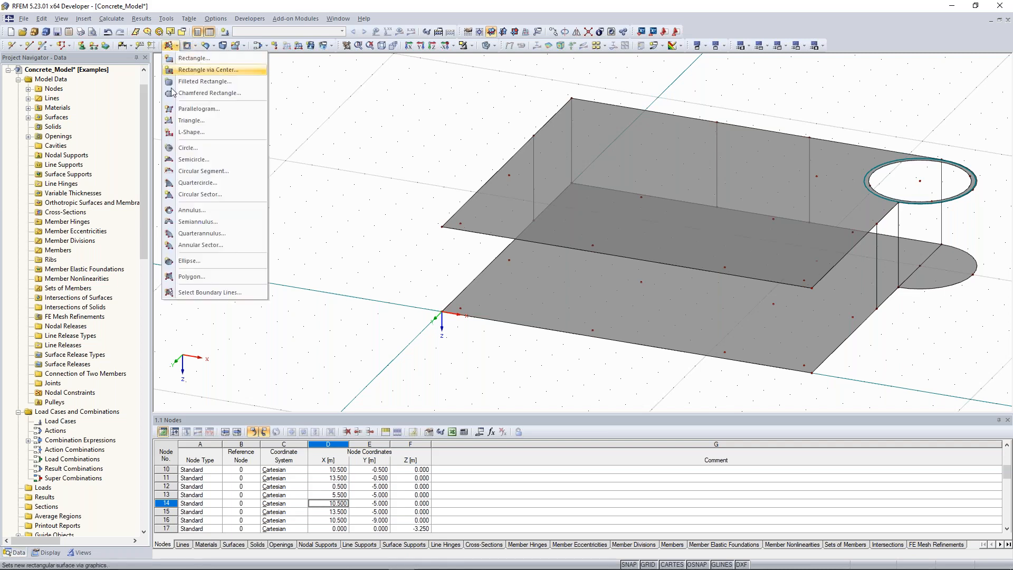
{"action": "left_click", "coordinate": [224, 293]}
{"action": "double_click", "coordinate": [412, 270]}
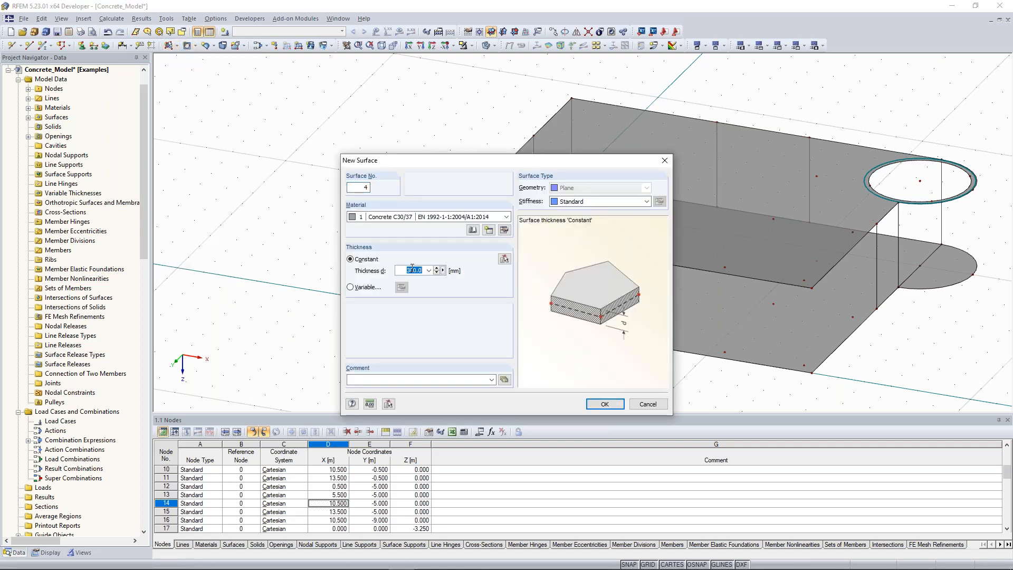
{"action": "type", "text": "200"}
{"action": "key", "text": "Return"}
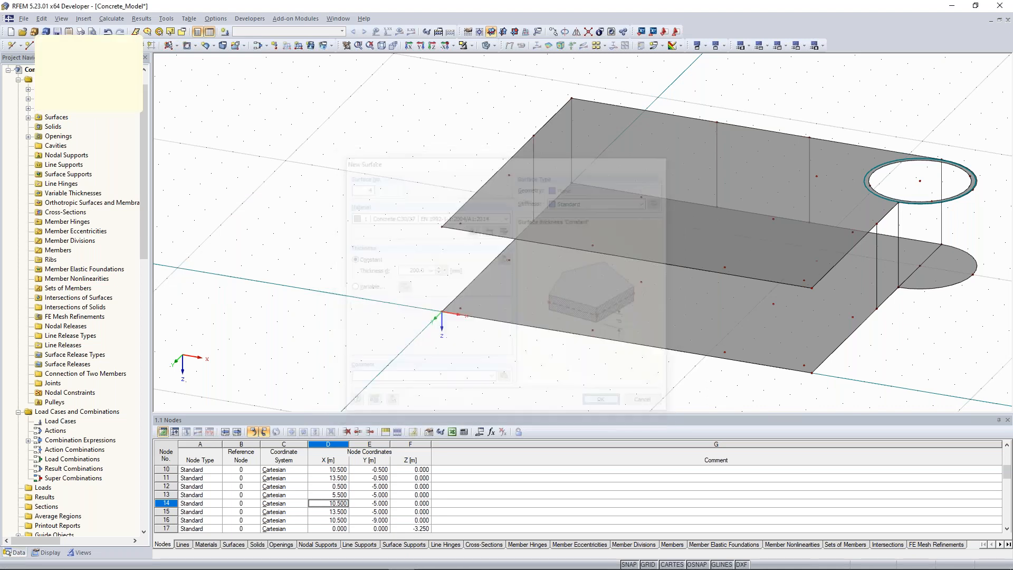
{"action": "left_click", "coordinate": [502, 263]}
{"action": "left_click", "coordinate": [464, 305]}
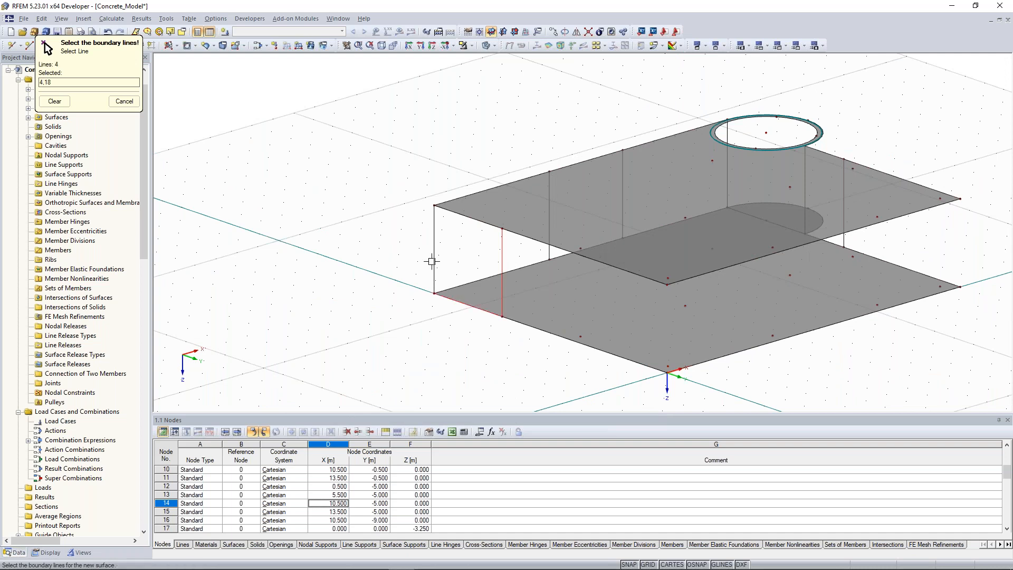
{"action": "left_click", "coordinate": [433, 261]}
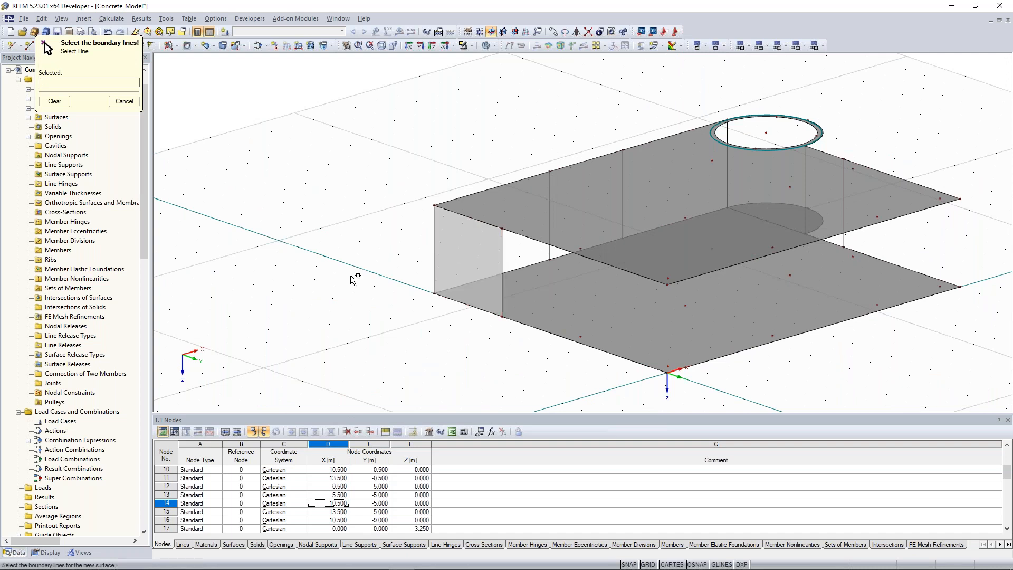
Add wall surfaces from boundary lines on the rear-edge bay beside the circular opening and on the 2 m bay of the 8 m edge
{"action": "middle_click_drag", "start_coordinate": [350, 276], "coordinate": [589, 282], "text": "ctrl"}
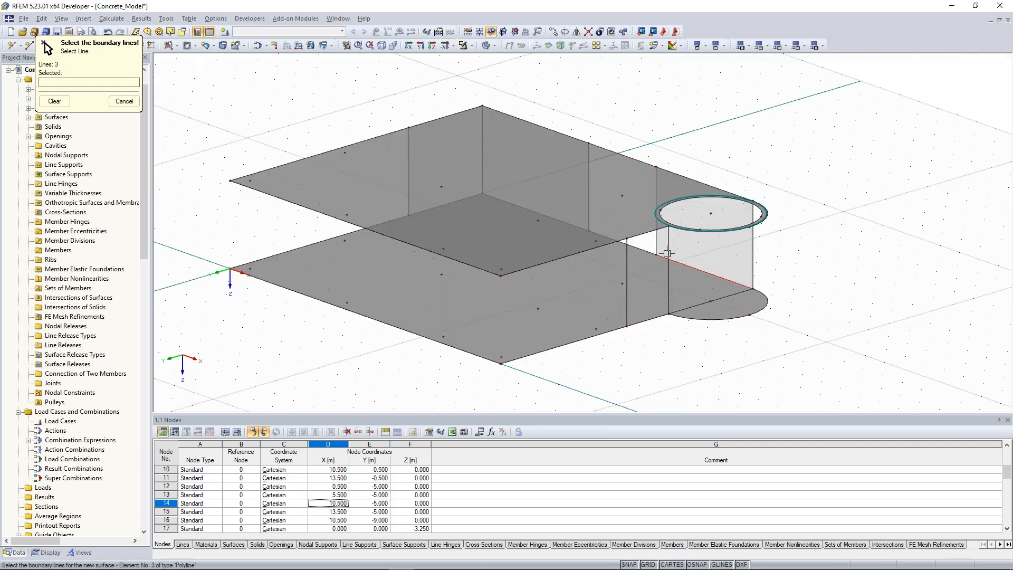
{"action": "left_click", "coordinate": [669, 263]}
{"action": "left_click", "coordinate": [648, 319]}
{"action": "left_click", "coordinate": [627, 284]}
{"action": "left_click", "coordinate": [647, 233]}
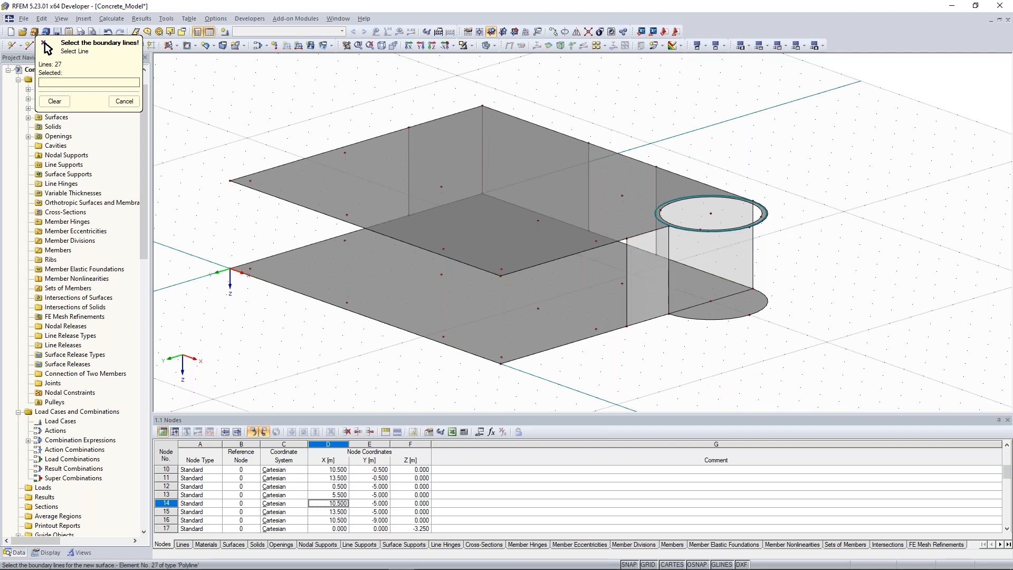
{"action": "middle_click_drag", "start_coordinate": [673, 342], "coordinate": [659, 358], "text": "ctrl"}
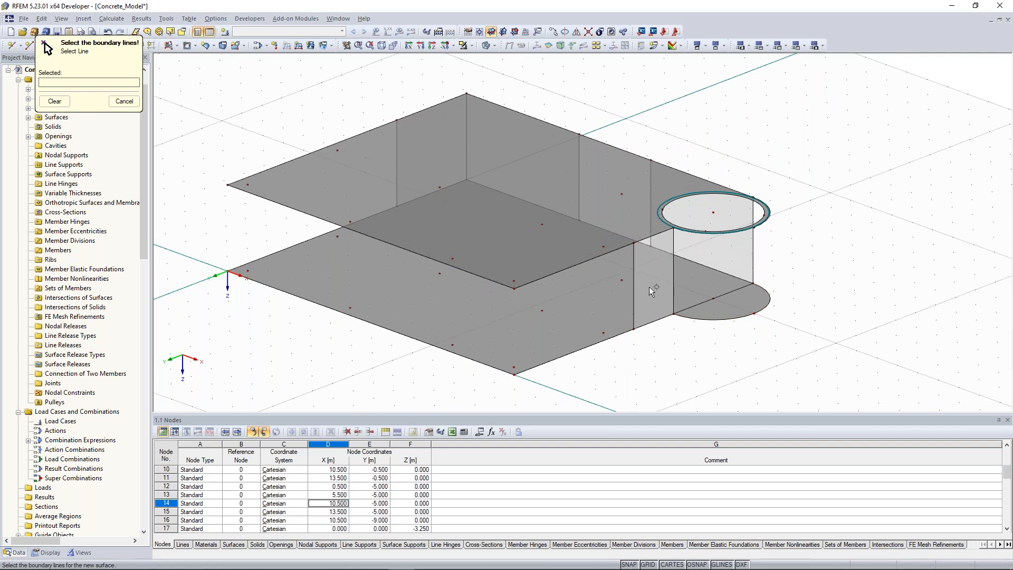
{"action": "mouse_move", "coordinate": [816, 282]}
{"action": "middle_mouse_down", "text": "ctrl"}
{"action": "mouse_move", "coordinate": [790, 278]}
{"action": "mouse_move", "coordinate": [806, 297]}
{"action": "middle_mouse_up", "text": "ctrl"}
{"action": "key", "text": "Escape"}
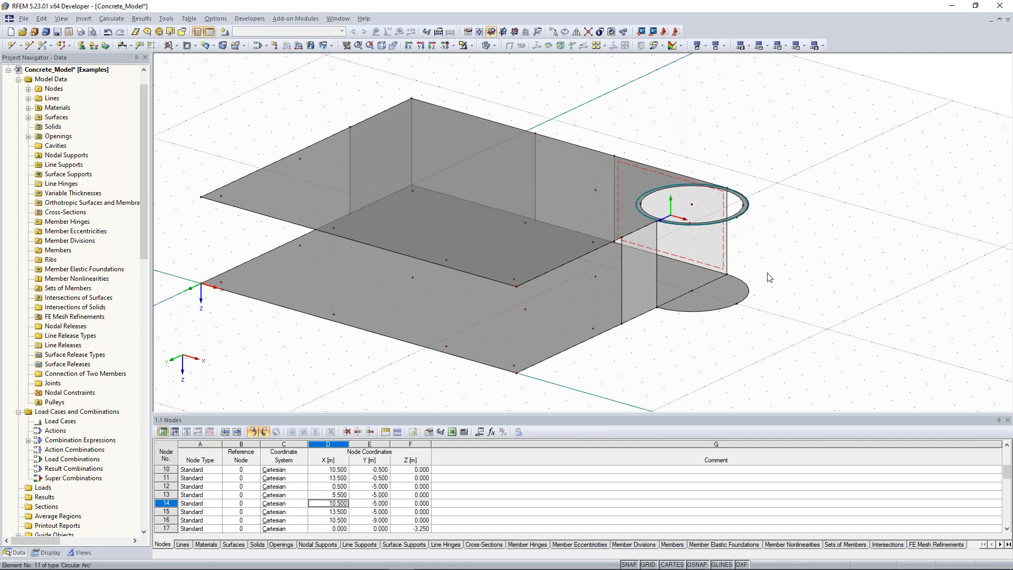
Create a 200 mm thick Concrete C30/37 quadrangle surface as the curved wall, bounded by the floor and ceiling arcs and the two vertical lines
{"action": "middle_click_drag", "start_coordinate": [677, 318], "coordinate": [666, 293]}
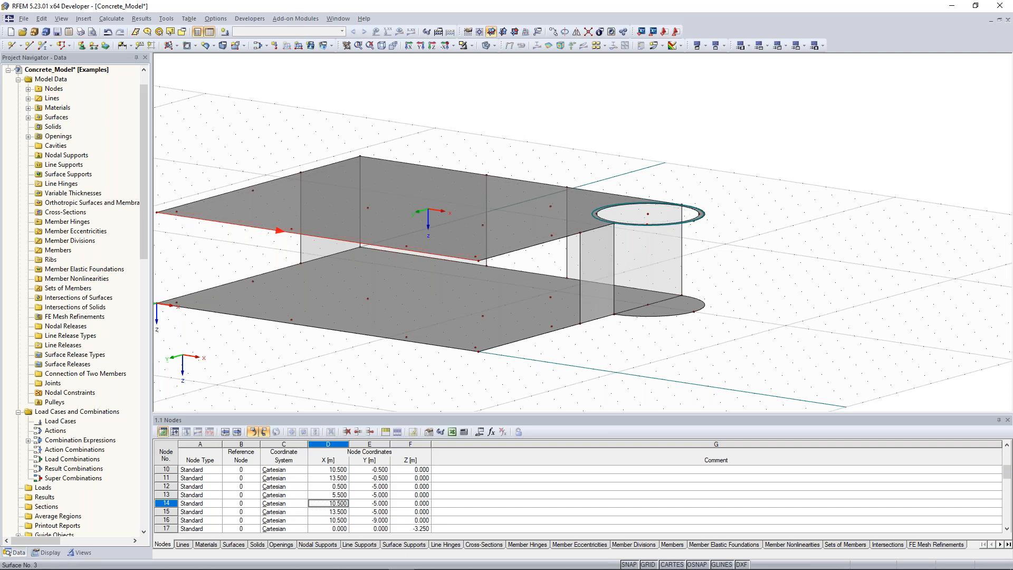
{"action": "middle_click_drag", "start_coordinate": [433, 165], "coordinate": [439, 170], "text": "ctrl"}
{"action": "middle_click_drag", "start_coordinate": [439, 169], "coordinate": [528, 172]}
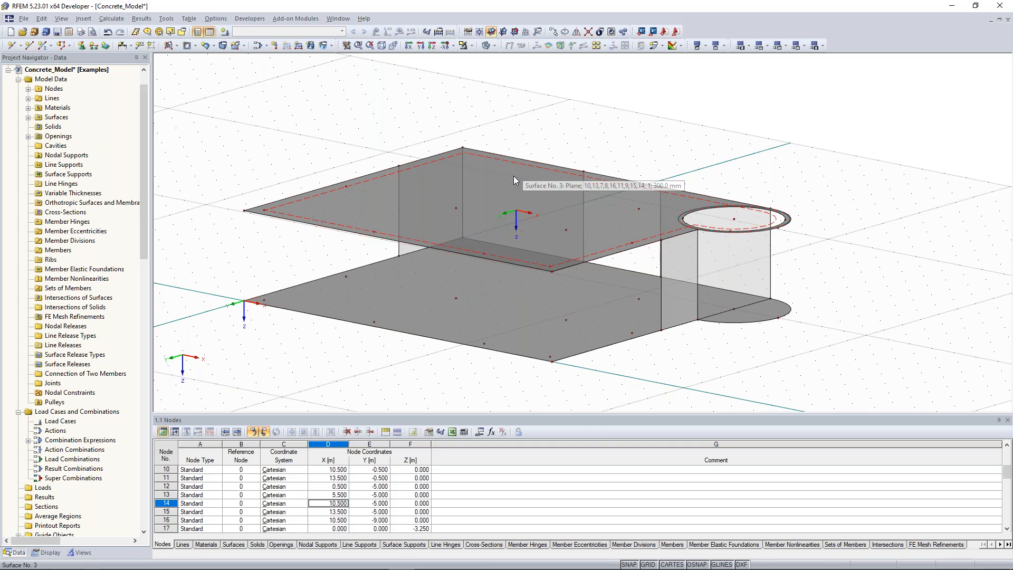
{"action": "left_click", "coordinate": [212, 46]}
{"action": "left_click", "coordinate": [213, 46]}
{"action": "left_click", "coordinate": [213, 46]}
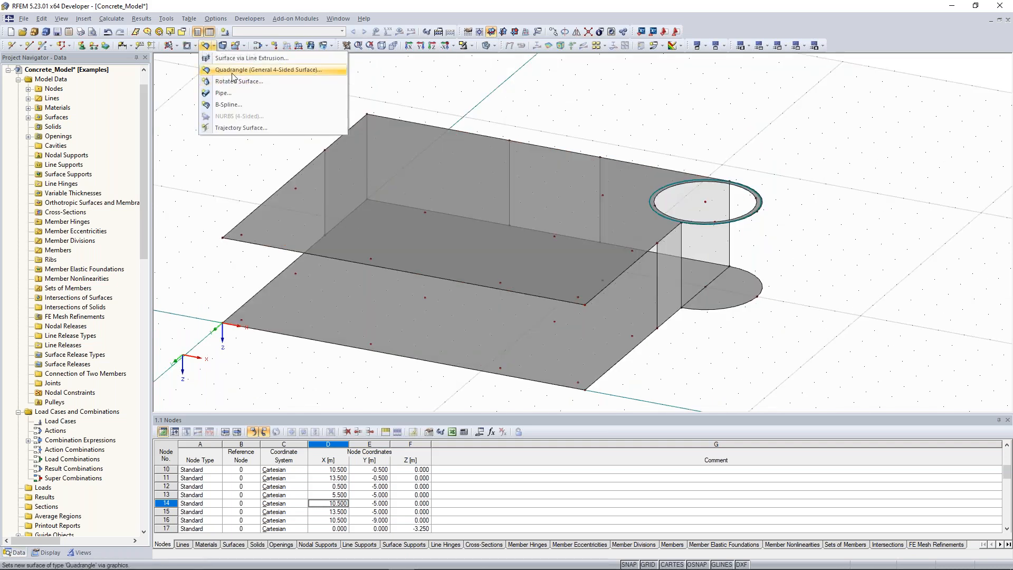
{"action": "left_click", "coordinate": [277, 70]}
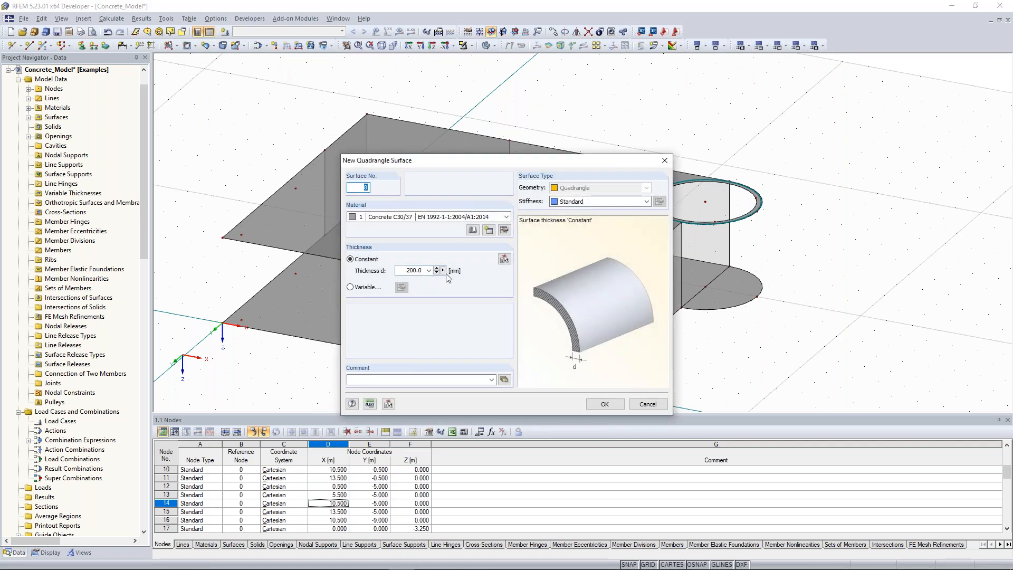
{"action": "left_click", "coordinate": [419, 270]}
{"action": "left_click", "coordinate": [605, 404]}
{"action": "left_click", "coordinate": [710, 309]}
{"action": "left_click", "coordinate": [681, 265]}
{"action": "left_click", "coordinate": [728, 222]}
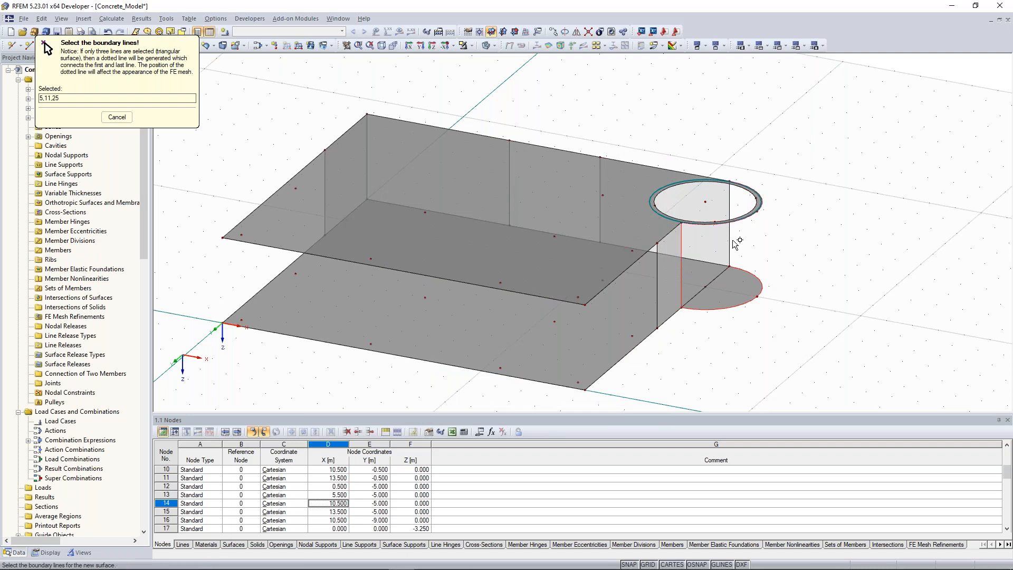
{"action": "left_click", "coordinate": [731, 241]}
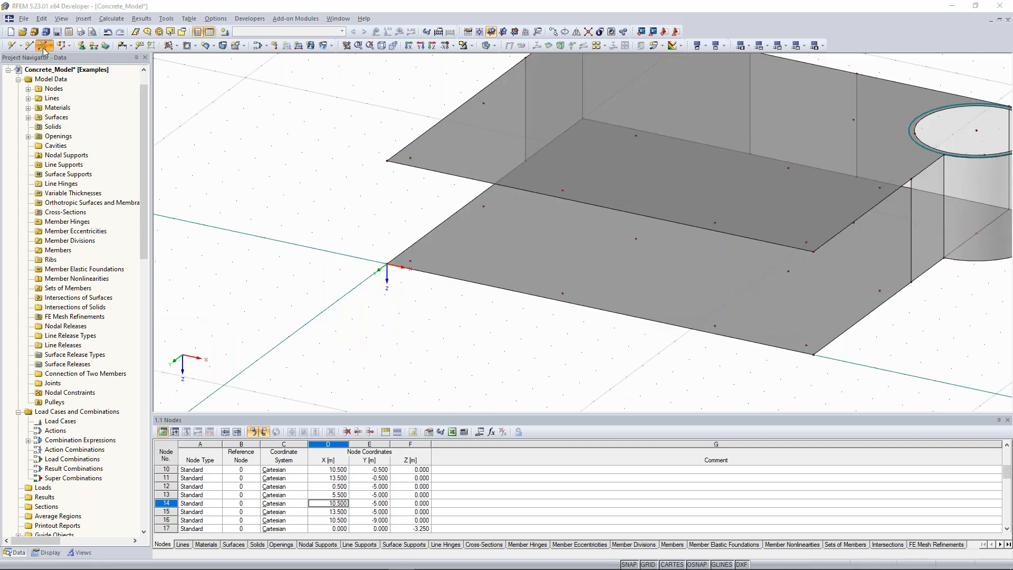
Start a new beam member and define its cross-section as a 350 x 350 mm solid rectangle in Concrete C30/37
{"action": "left_click", "coordinate": [42, 45]}
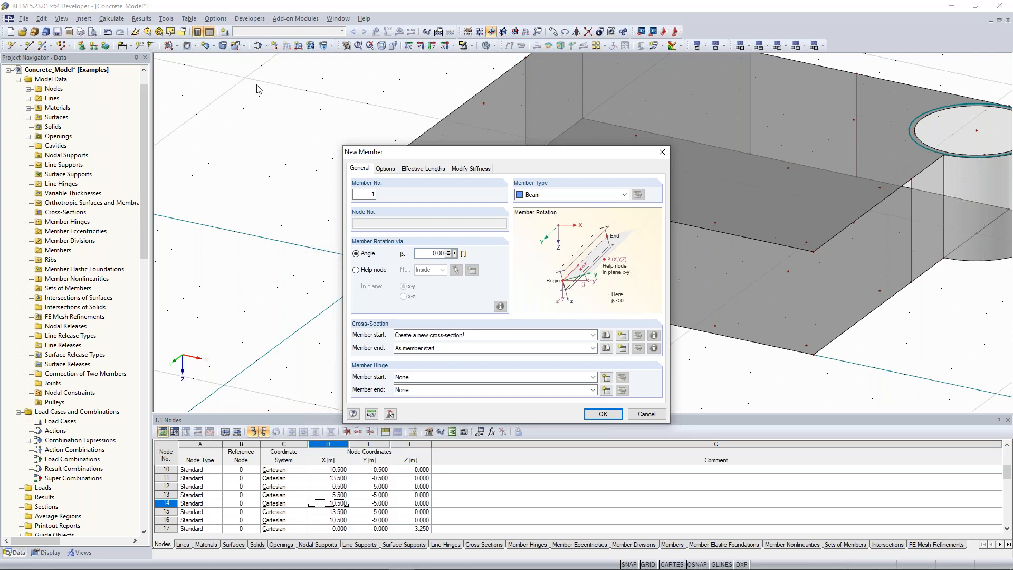
{"action": "left_click", "coordinate": [623, 336]}
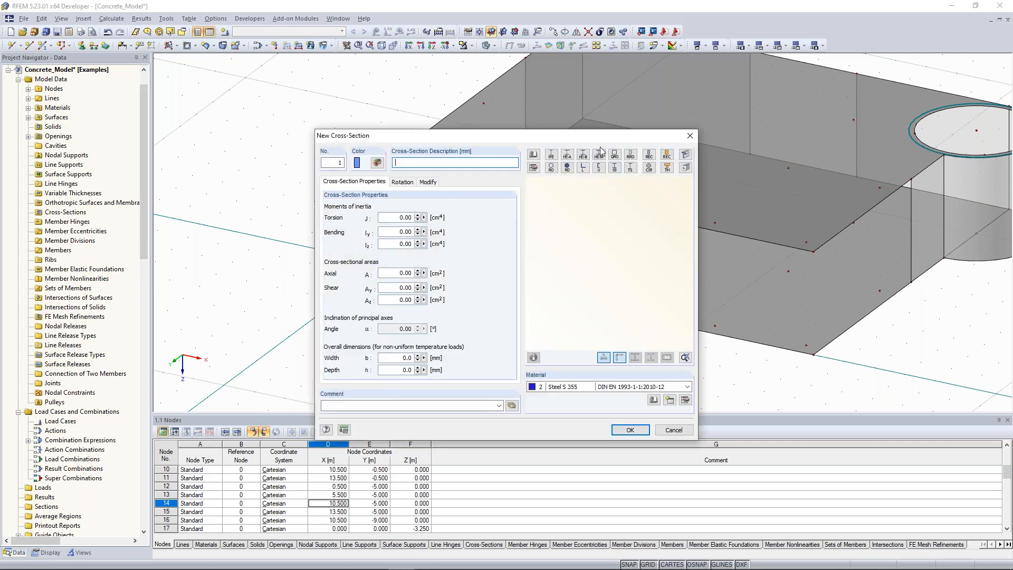
{"action": "left_click", "coordinate": [650, 156]}
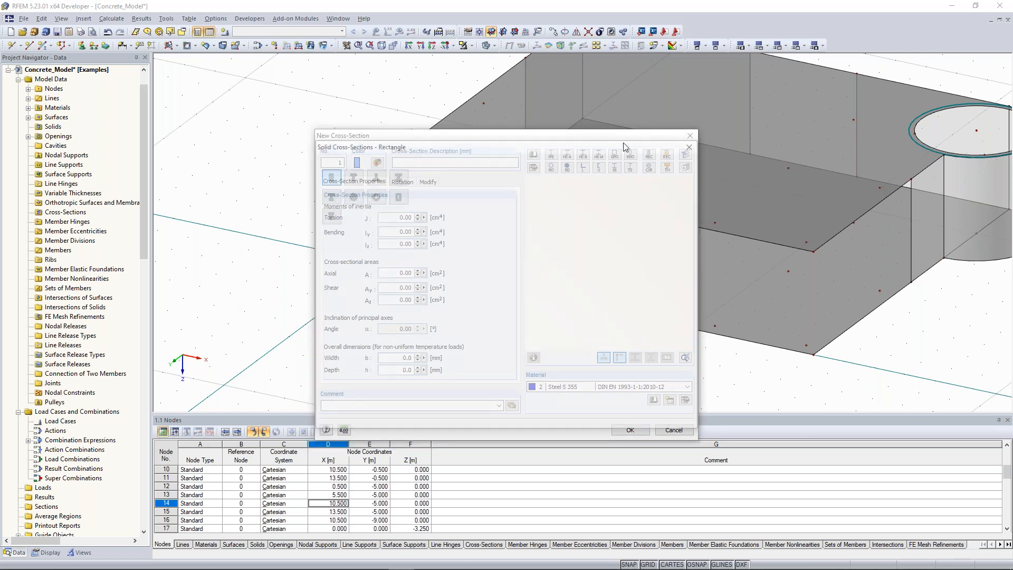
{"action": "left_click_drag", "start_coordinate": [495, 149], "coordinate": [313, 90]}
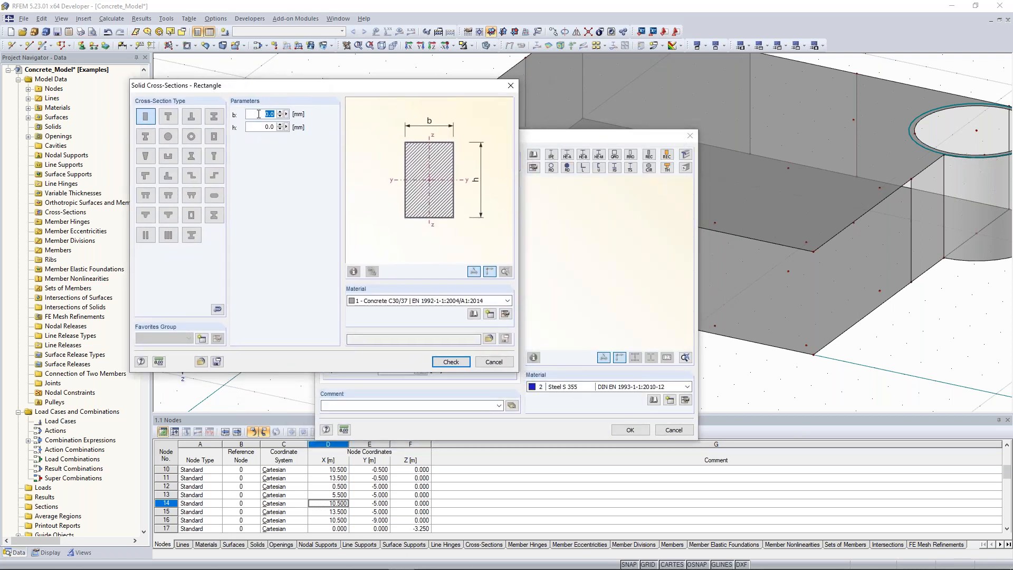
{"action": "type", "text": "350"}
{"action": "key", "text": "Tab"}
{"action": "type", "text": "350"}
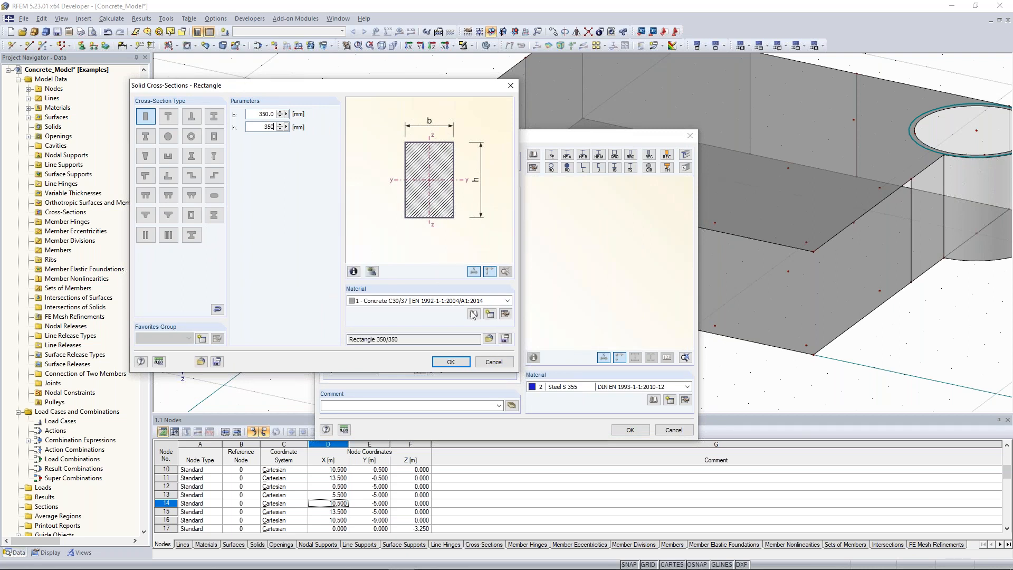
{"action": "left_click", "coordinate": [450, 362]}
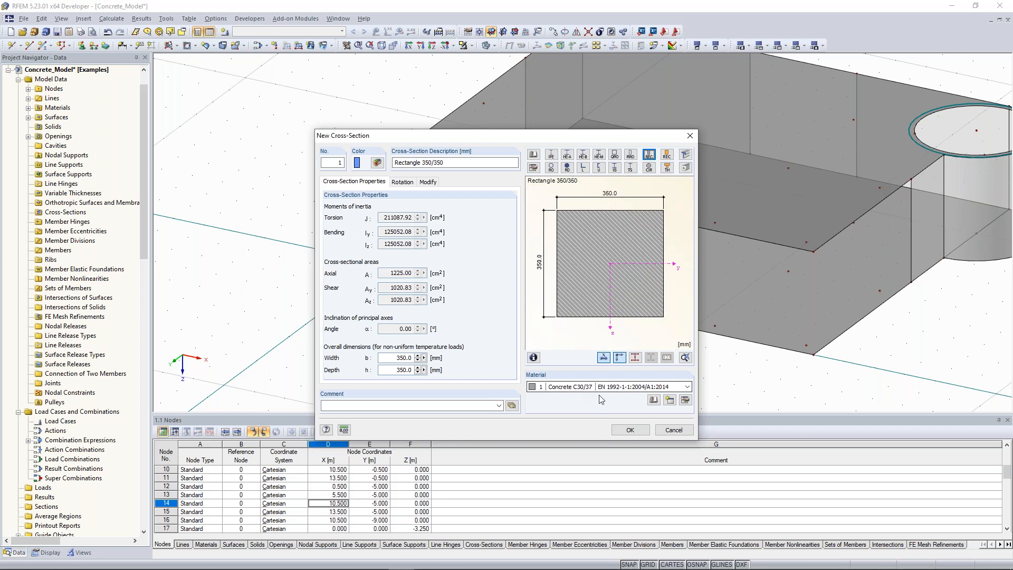
{"action": "left_click", "coordinate": [631, 429]}
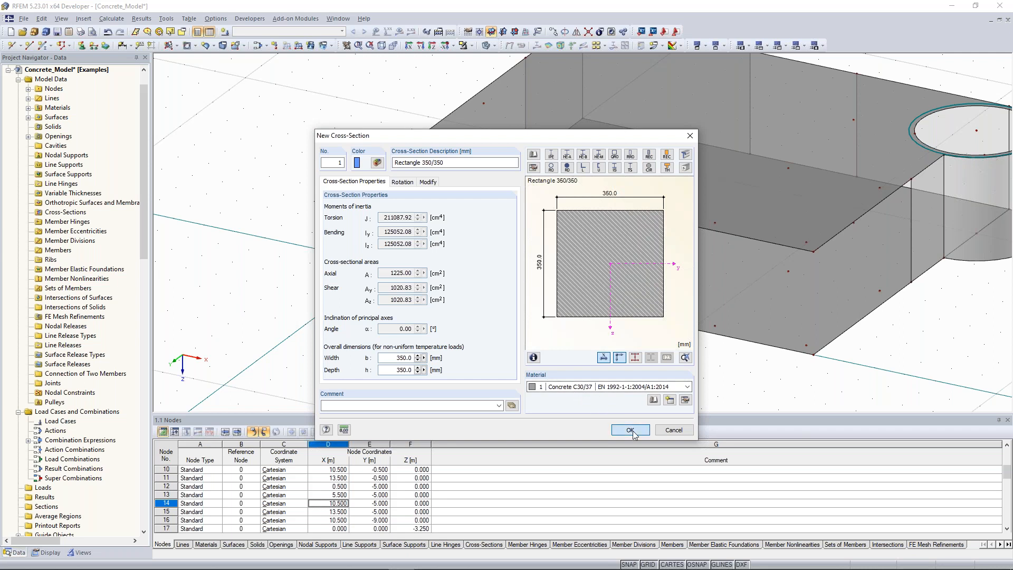
Place the column member from the floor slab node at X 0.5 m, Y -0.5 m, Z 0 to the ceiling slab node directly above
{"action": "left_click", "coordinate": [610, 413]}
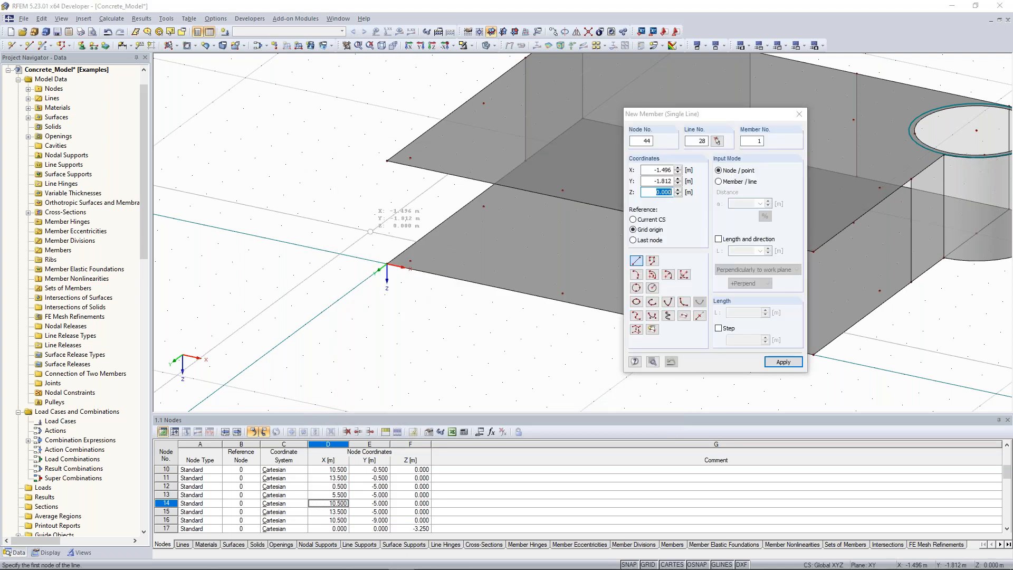
{"action": "scroll", "coordinate": [395, 253], "scroll_direction": "up", "scroll_amount": 1}
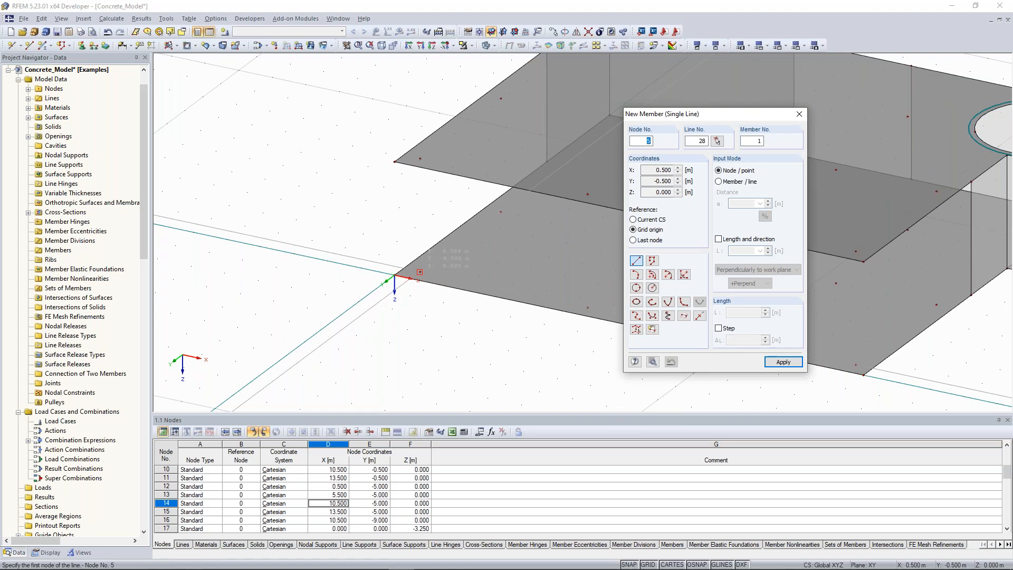
{"action": "scroll", "coordinate": [372, 211], "scroll_direction": "down", "scroll_amount": 1}
{"action": "middle_click_drag", "start_coordinate": [372, 211], "coordinate": [312, 178], "text": "ctrl"}
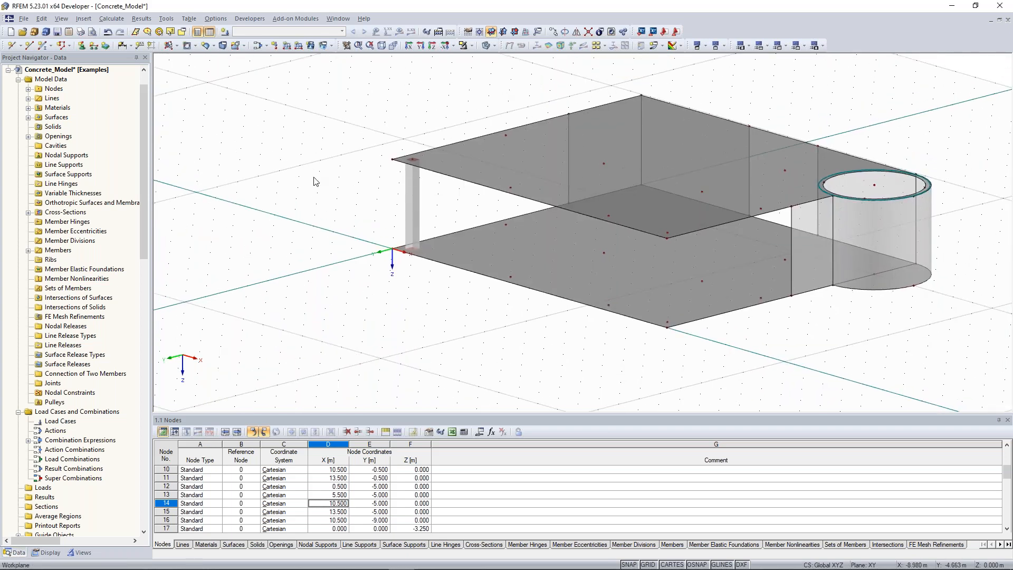
Copy the 350 x 350 mm column along Y -0.5 m to the nodes at X 5.5 m, 10.5 m and 13.5 m
{"action": "middle_click_drag", "start_coordinate": [315, 181], "coordinate": [344, 222], "text": "ctrl"}
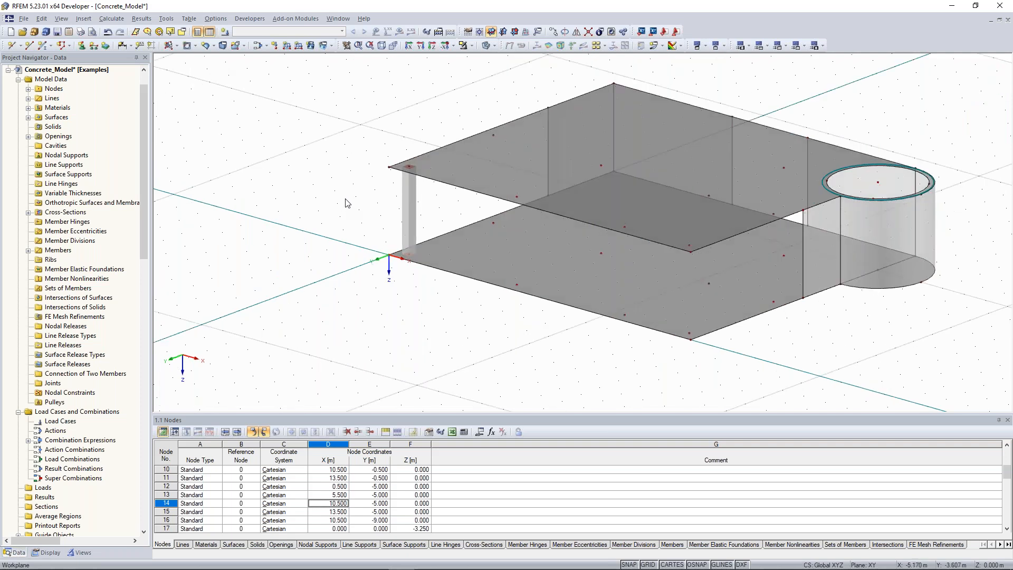
{"action": "middle_click_drag", "start_coordinate": [346, 203], "coordinate": [311, 196], "text": "ctrl"}
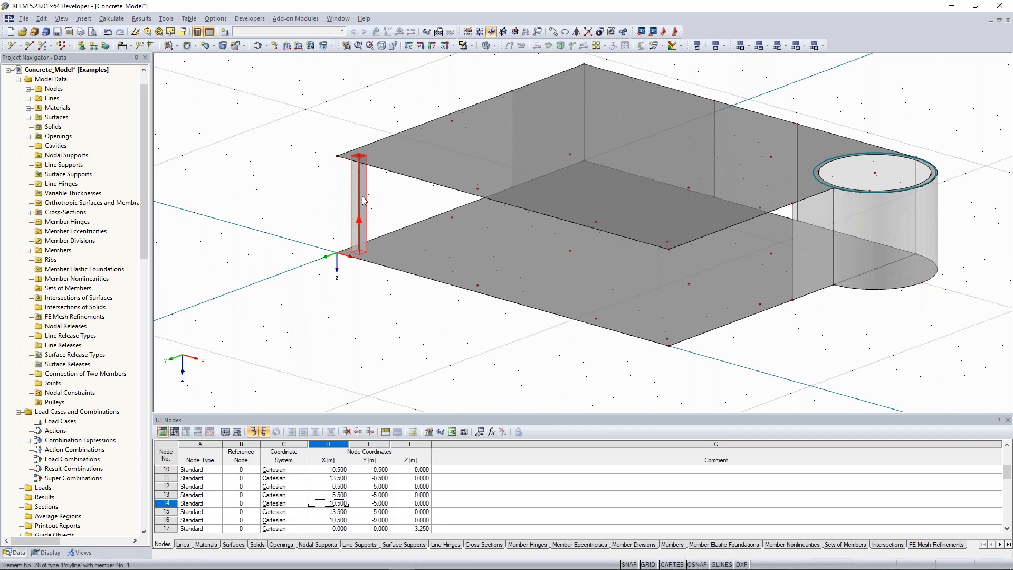
{"action": "left_click", "coordinate": [357, 180]}
{"action": "left_click", "coordinate": [477, 191]}
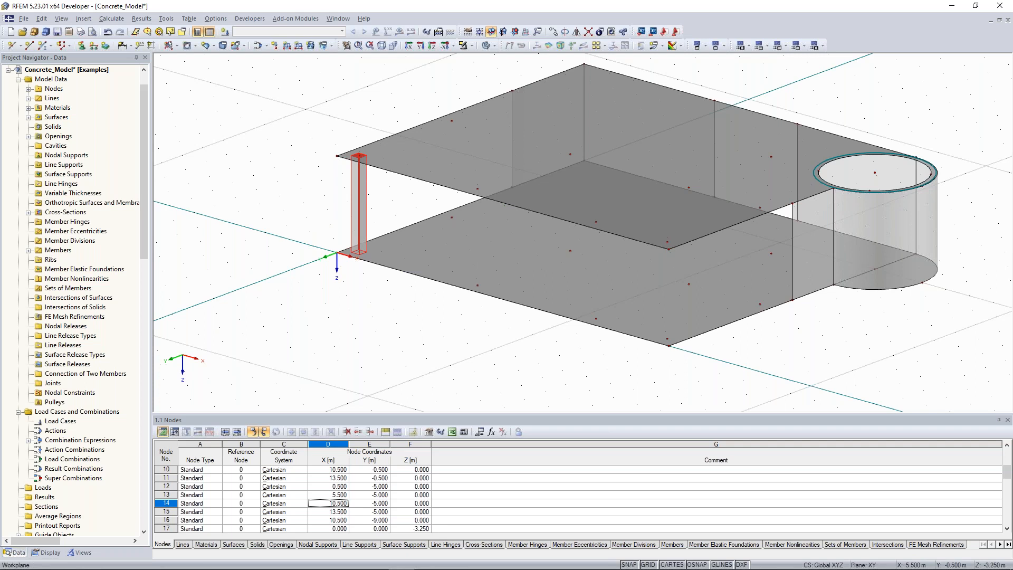
{"action": "left_click", "coordinate": [601, 232]}
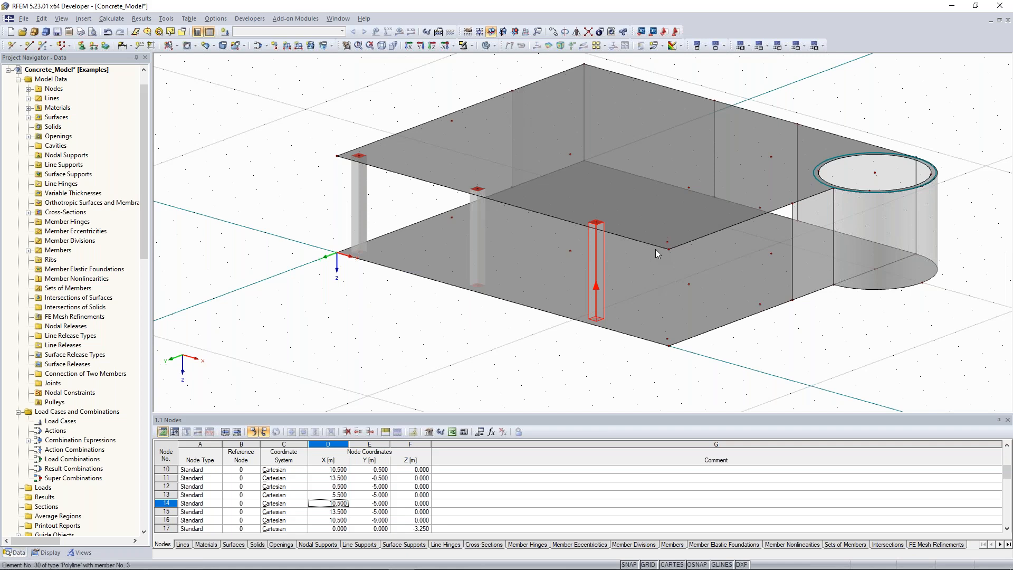
{"action": "middle_click_drag", "start_coordinate": [655, 249], "coordinate": [286, 285], "text": "ctrl"}
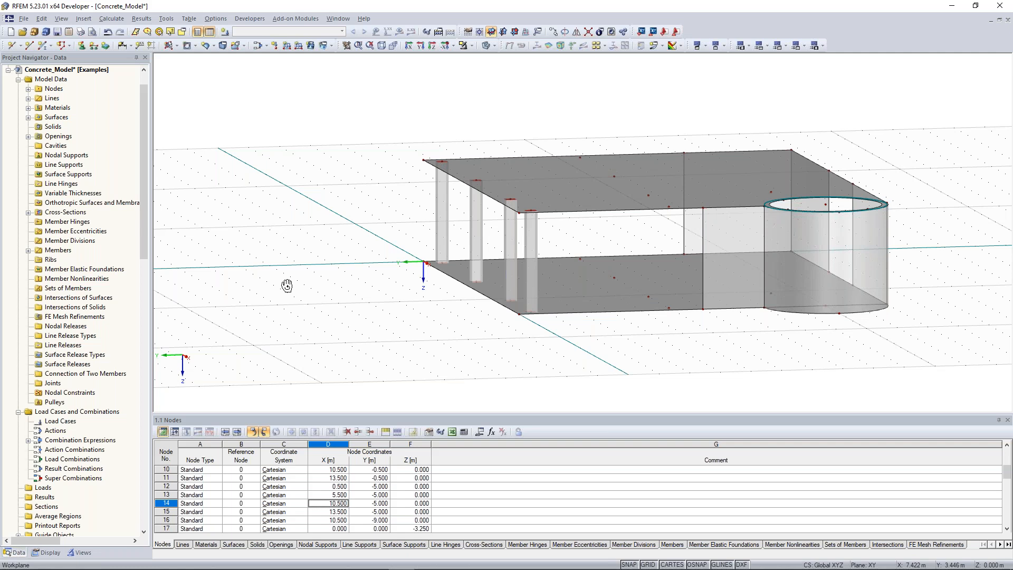
Copy the row of four columns to the nodes at Y -5 m and a further column to X 10.5 m, Y -9 m
{"action": "middle_click_drag", "start_coordinate": [287, 285], "coordinate": [540, 262], "text": "ctrl"}
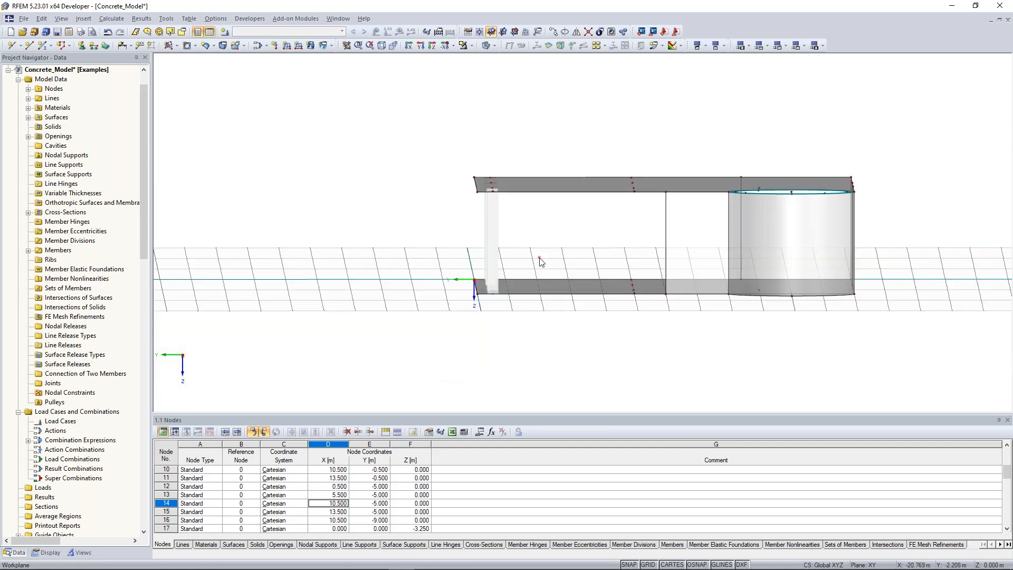
{"action": "left_click_drag", "start_coordinate": [538, 257], "coordinate": [459, 210]}
{"action": "middle_click_drag", "start_coordinate": [391, 203], "coordinate": [448, 254], "text": "ctrl"}
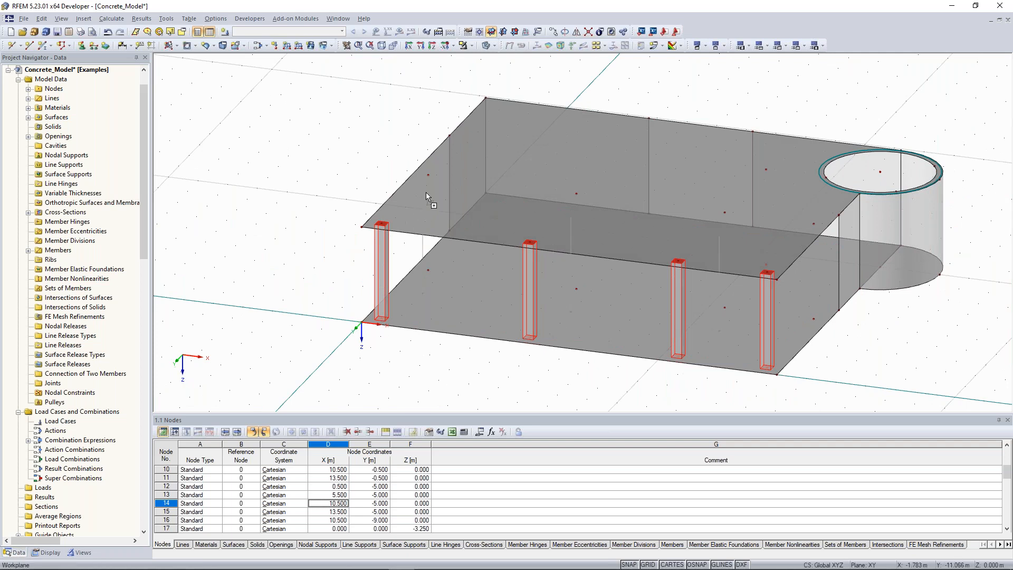
{"action": "left_click", "coordinate": [429, 175]}
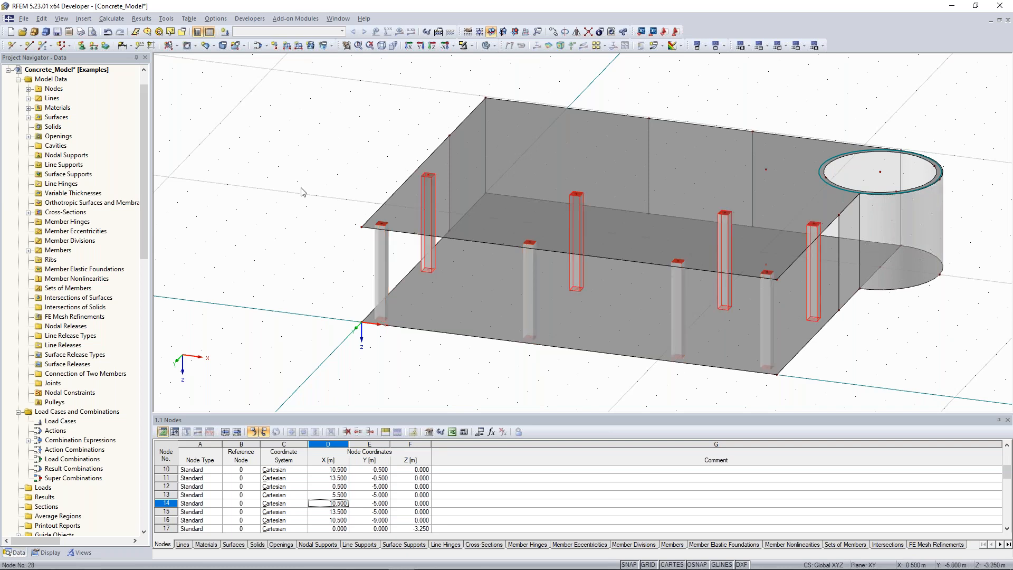
{"action": "middle_click_drag", "start_coordinate": [322, 147], "coordinate": [258, 217], "text": "ctrl"}
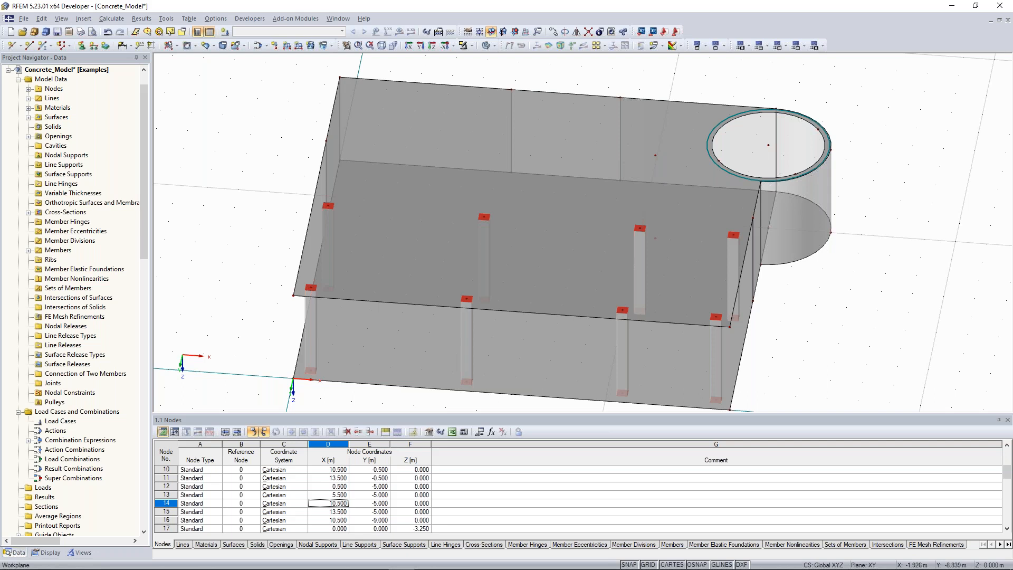
{"action": "middle_click_drag", "start_coordinate": [846, 304], "coordinate": [385, 249], "text": "ctrl"}
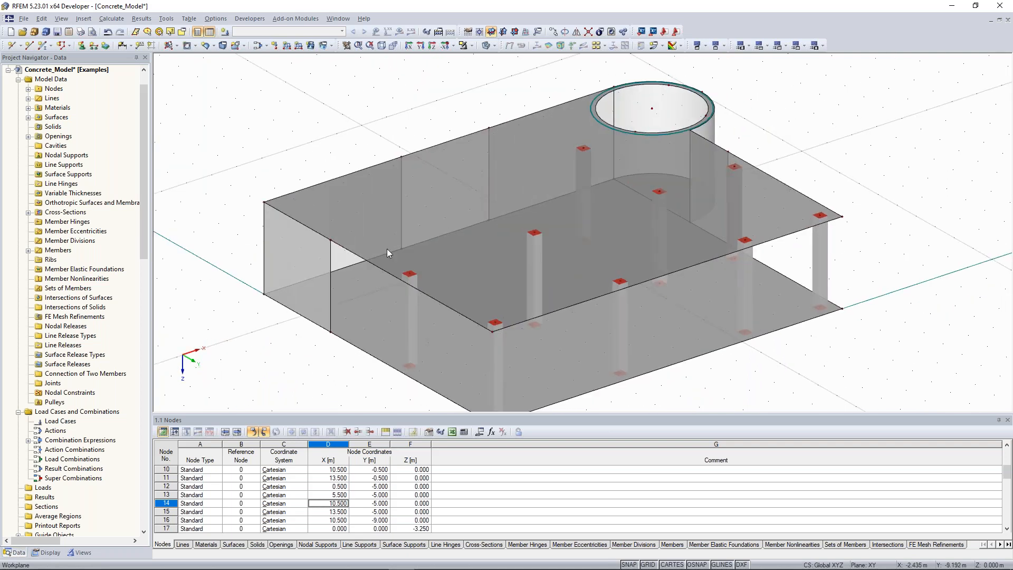
Copy the short-side wall between Y -8.5 m and the rear corner to the rear-edge node at X 5.5 m as an inner wall
{"action": "middle_click_drag", "start_coordinate": [438, 189], "coordinate": [575, 194], "text": "ctrl"}
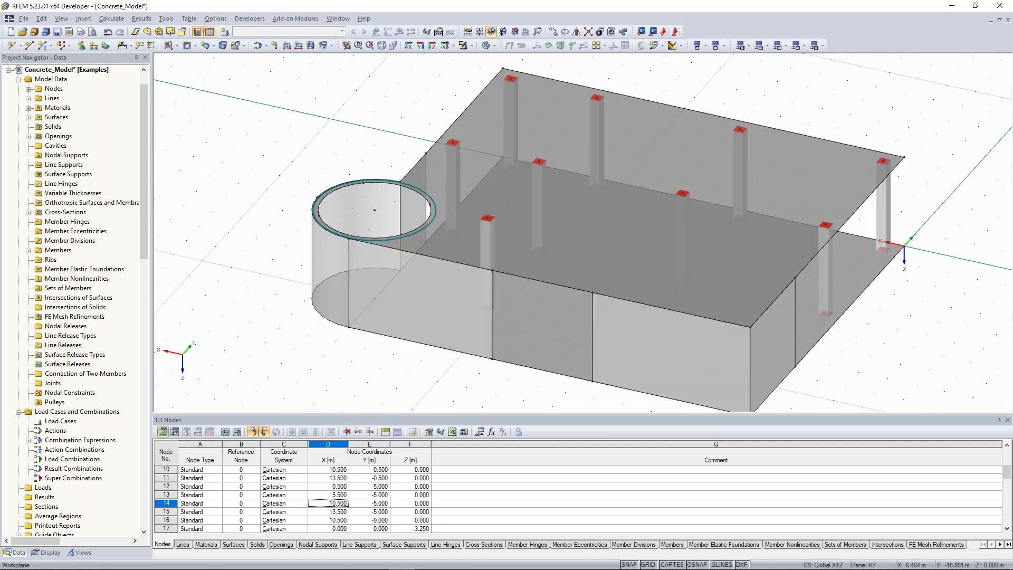
{"action": "middle_click_drag", "start_coordinate": [237, 276], "coordinate": [379, 212], "text": "ctrl"}
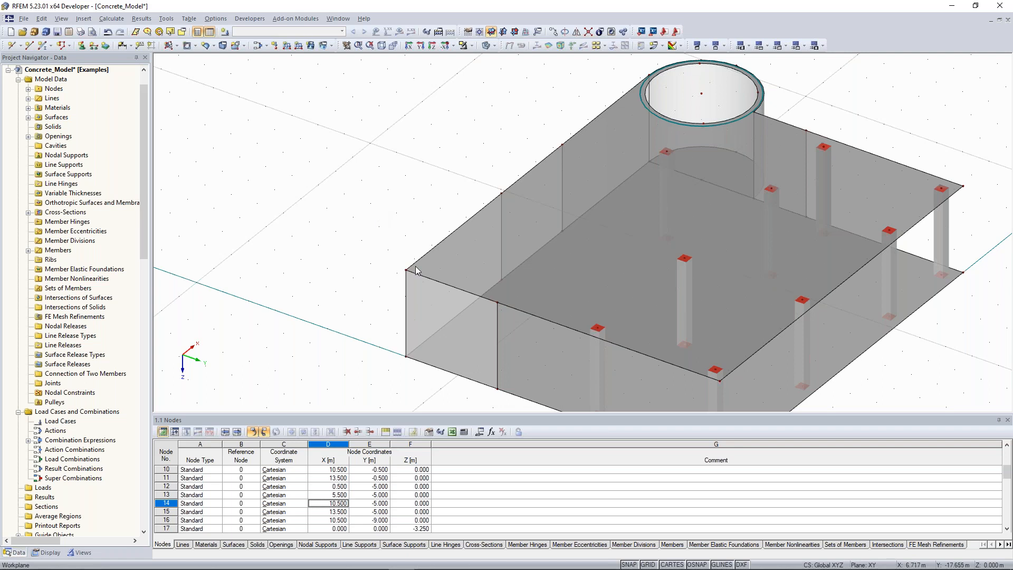
{"action": "middle_click_drag", "start_coordinate": [418, 272], "coordinate": [426, 287], "text": "ctrl"}
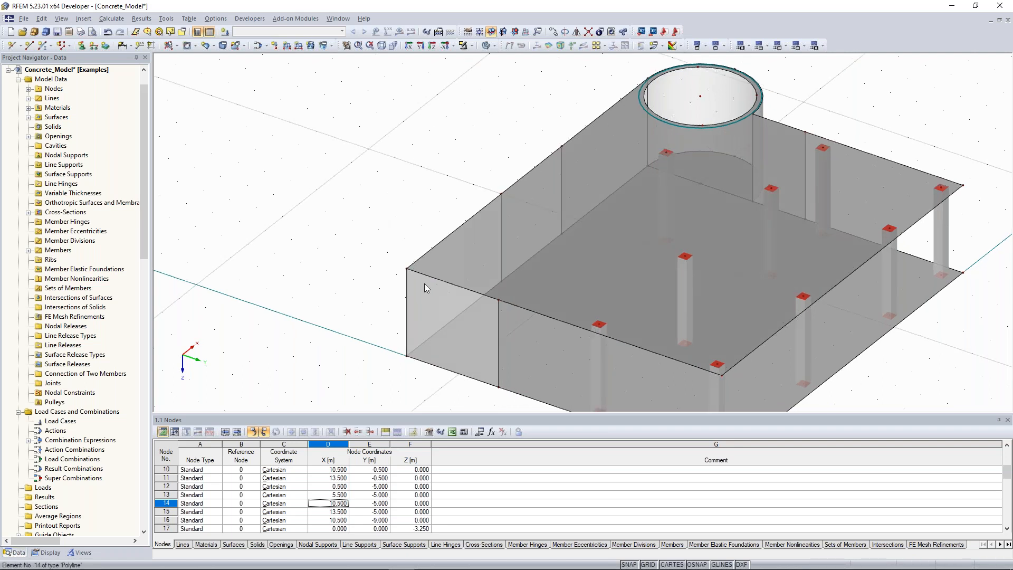
{"action": "left_click", "coordinate": [424, 292]}
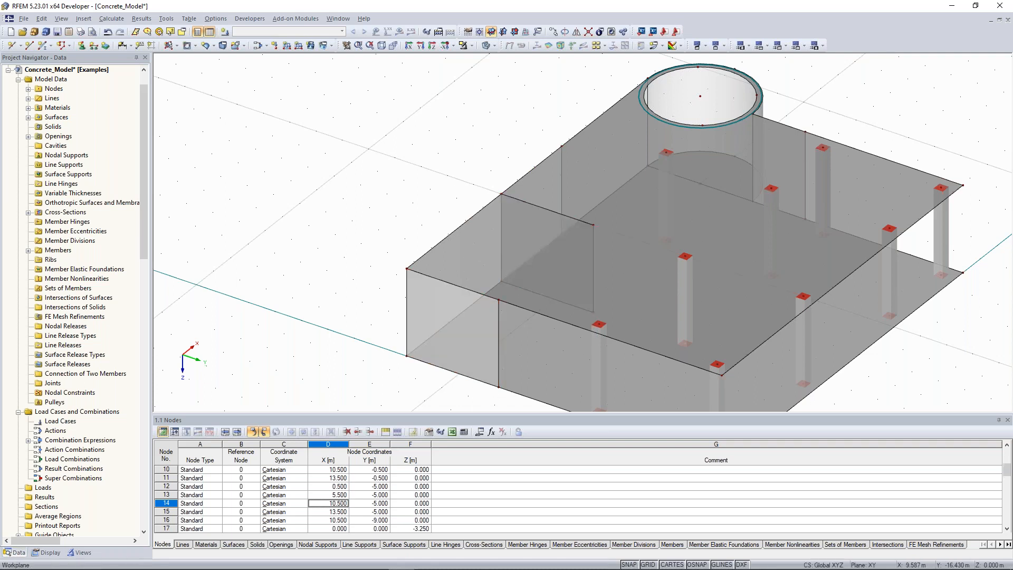
Delete the circular opening in the ceiling slab together with its remaining circle line and nodes
{"action": "scroll", "coordinate": [455, 187], "scroll_direction": "down", "scroll_amount": 1}
{"action": "scroll", "coordinate": [455, 186], "scroll_direction": "down", "scroll_amount": 1}
{"action": "middle_click_drag", "start_coordinate": [832, 367], "coordinate": [436, 339], "text": "ctrl"}
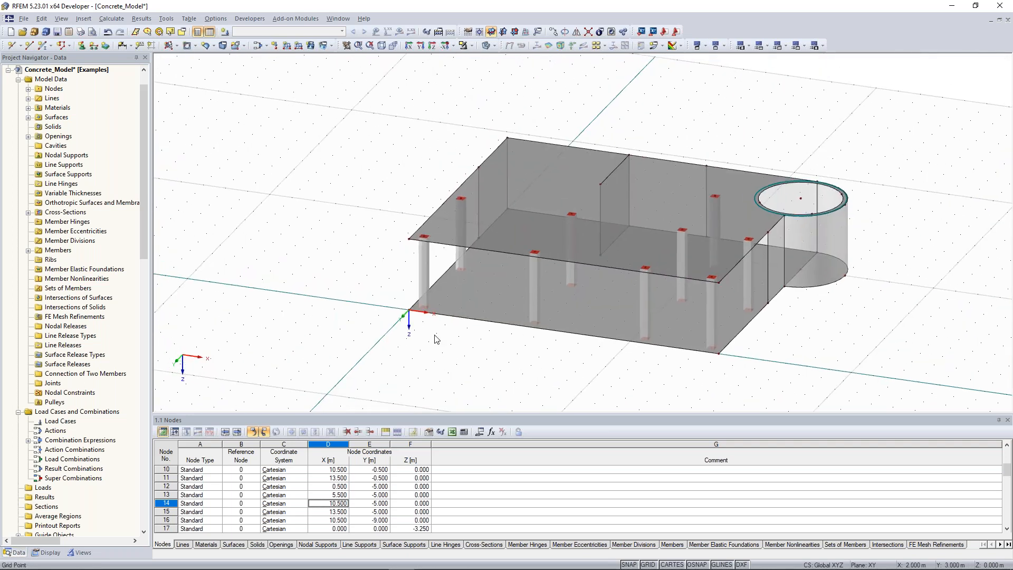
{"action": "middle_click_drag", "start_coordinate": [399, 163], "coordinate": [363, 182]}
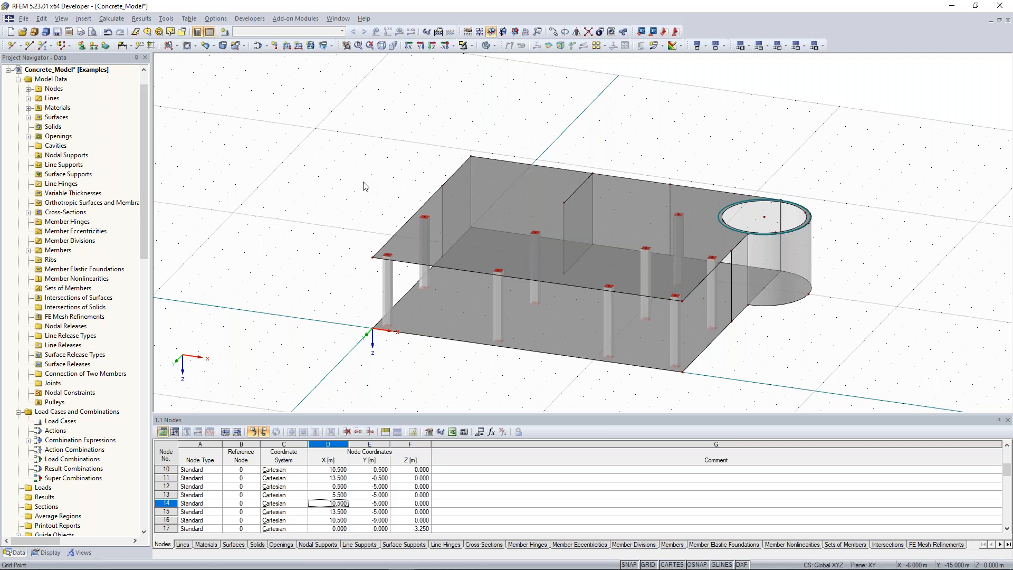
{"action": "scroll", "coordinate": [666, 248], "scroll_direction": "up", "scroll_amount": 3}
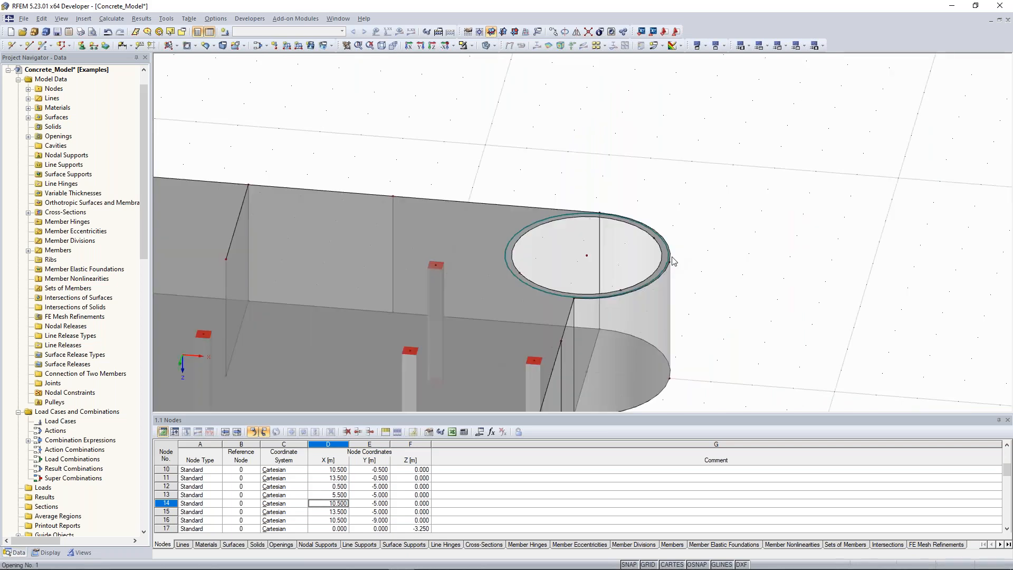
{"action": "right_click", "coordinate": [529, 281]}
{"action": "left_click", "coordinate": [746, 206]}
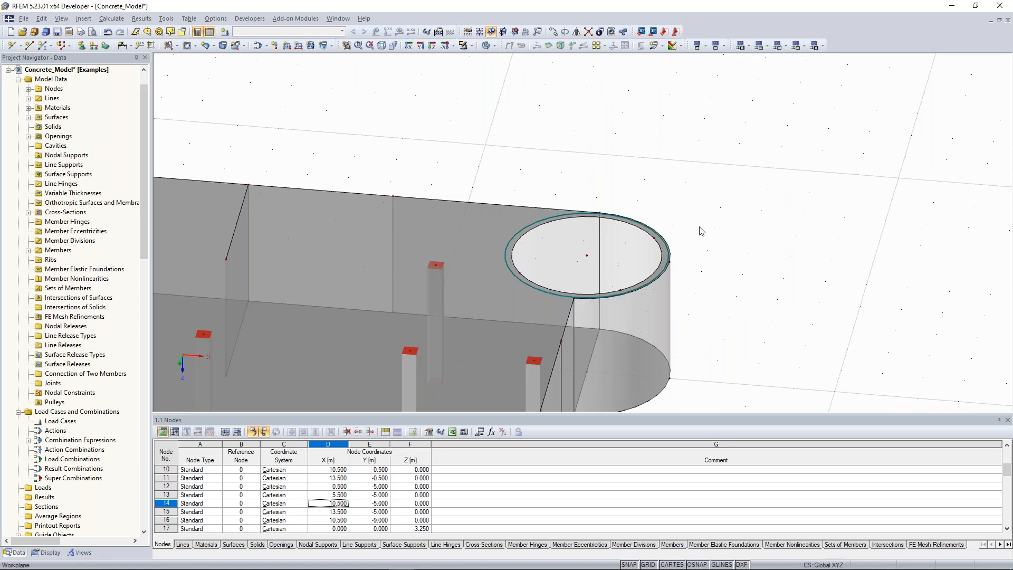
{"action": "right_click", "coordinate": [517, 279]}
{"action": "left_click", "coordinate": [555, 298]}
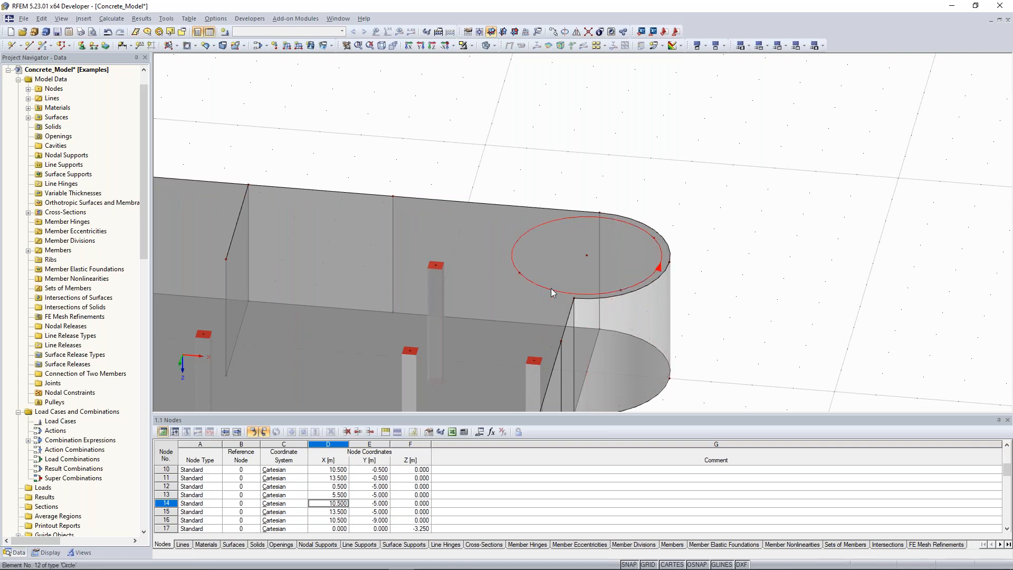
{"action": "left_click", "coordinate": [520, 274]}
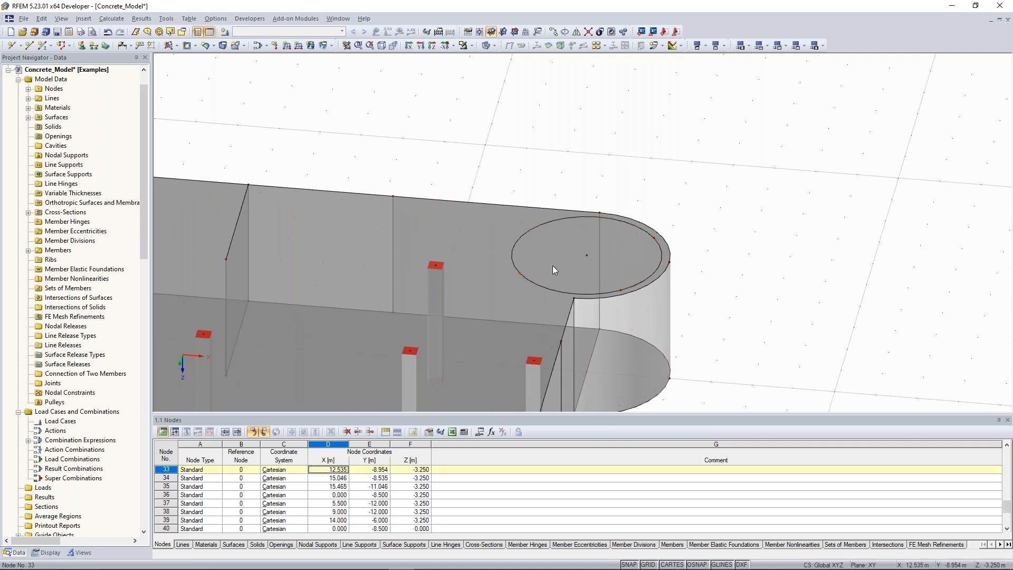
{"action": "left_click", "coordinate": [654, 238], "text": "ctrl"}
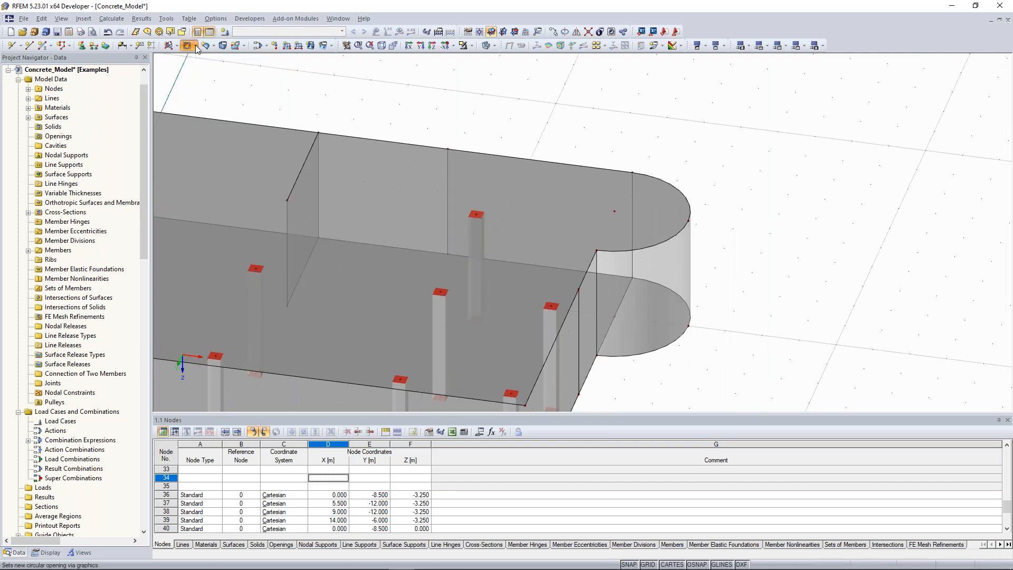
Create a circular opening of radius 1.8 m in the ceiling slab, centred on the centre node of the curved end
{"action": "left_click", "coordinate": [194, 46]}
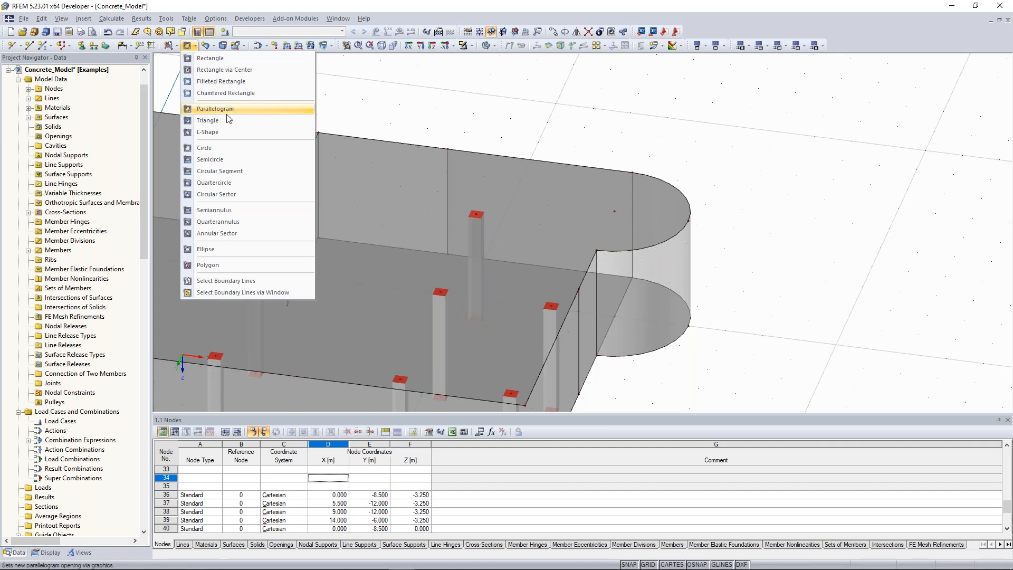
{"action": "left_click", "coordinate": [224, 150]}
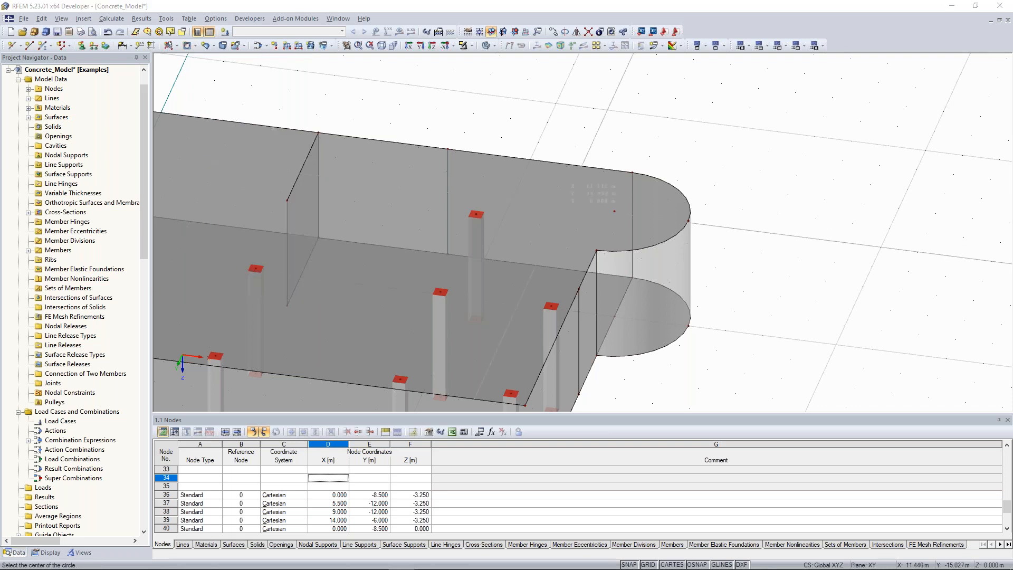
{"action": "left_click", "coordinate": [614, 211]}
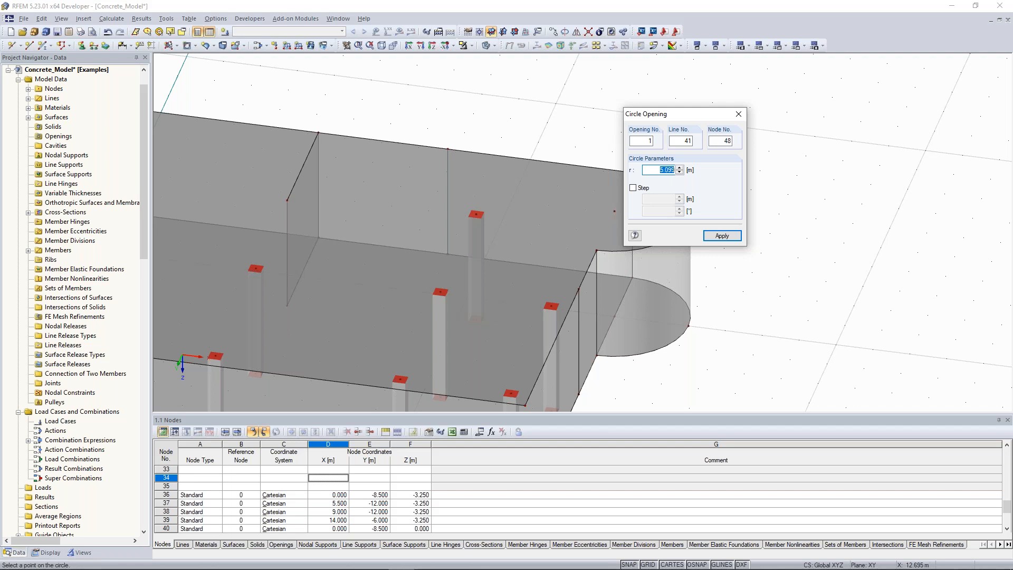
{"action": "middle_click_drag", "start_coordinate": [523, 304], "coordinate": [531, 295], "text": "ctrl"}
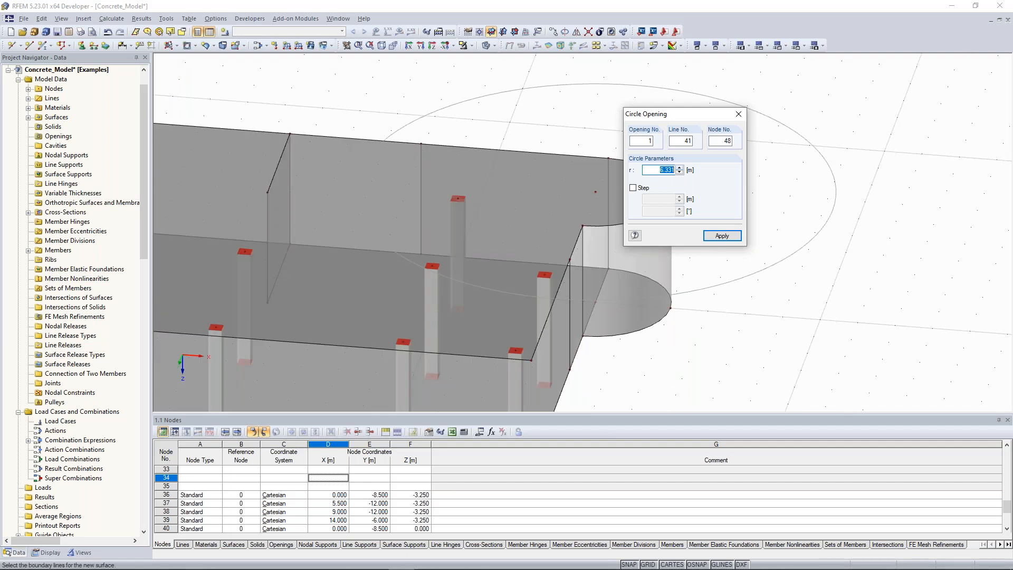
{"action": "type", "text": "1.8"}
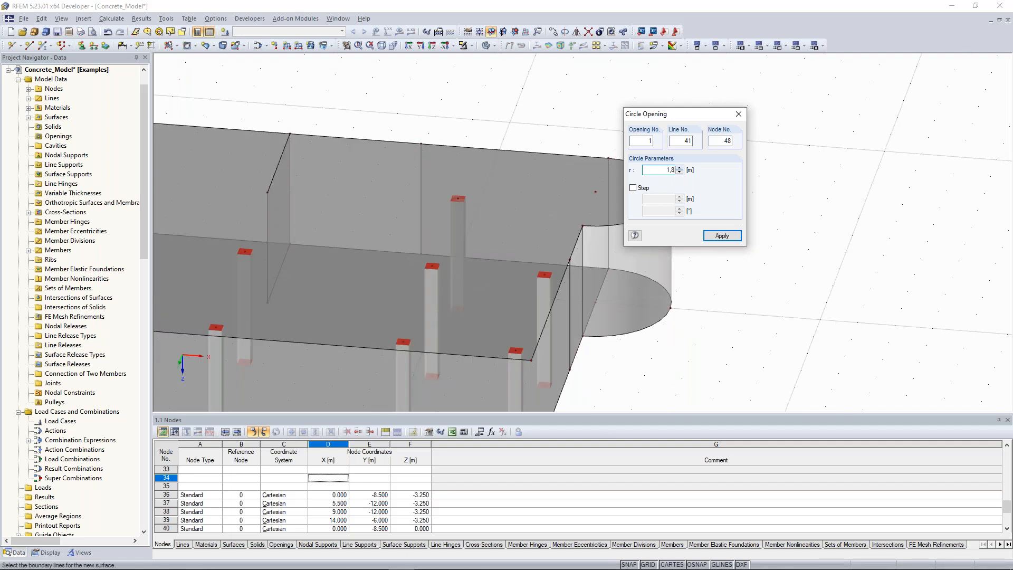
{"action": "key", "text": "Return"}
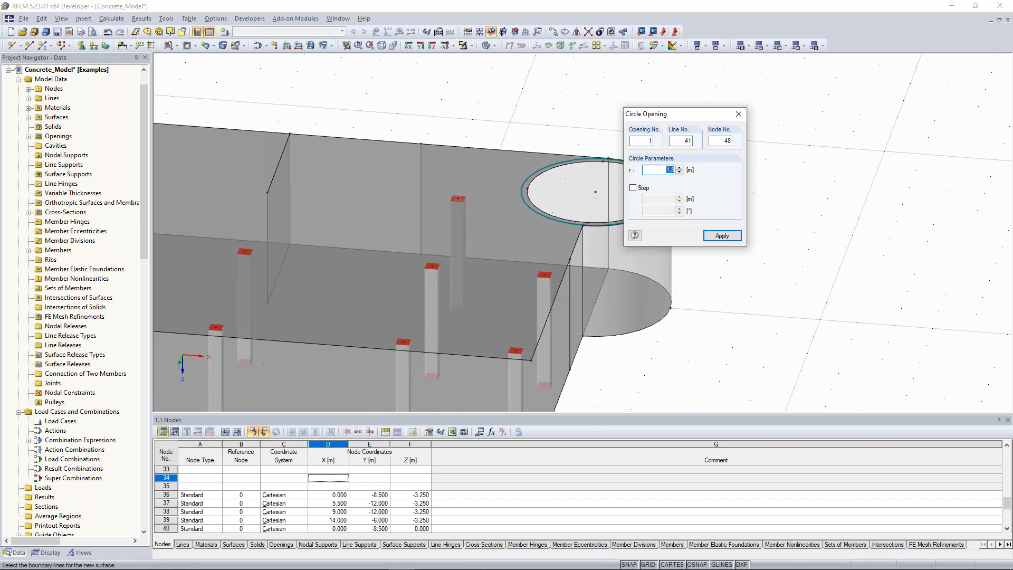
{"action": "left_click", "coordinate": [739, 114]}
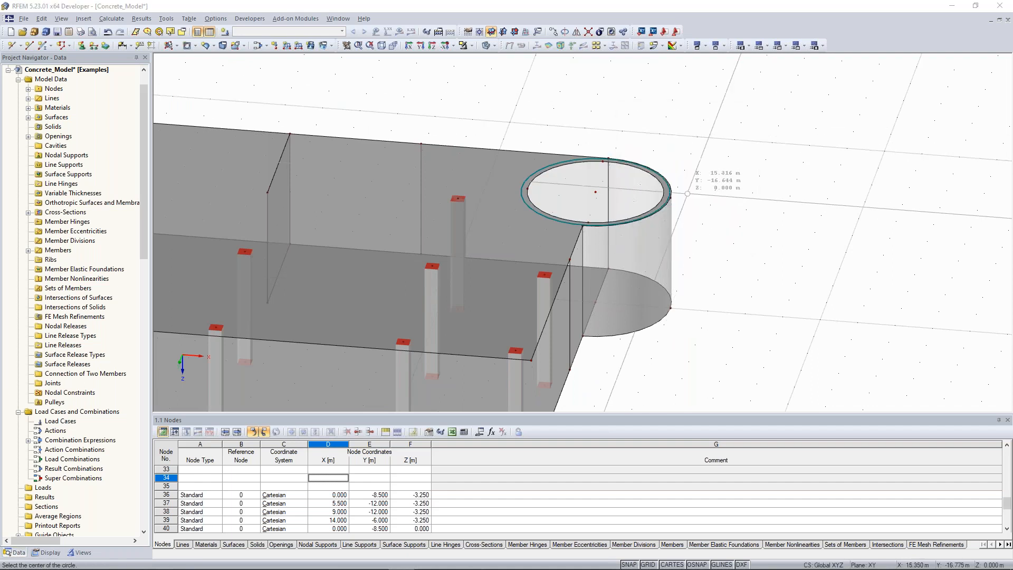
{"action": "key", "text": "Escape"}
Switch to the browser and view a concrete example among the Google image results for "unterzug"
{"action": "middle_click_drag", "start_coordinate": [745, 180], "coordinate": [688, 192], "text": "ctrl"}
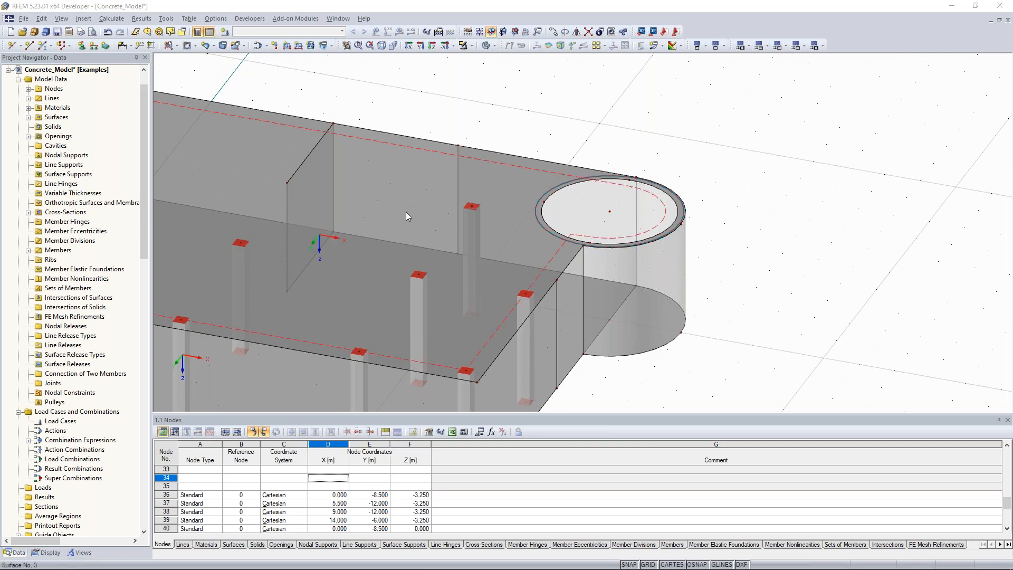
{"action": "middle_click_drag", "start_coordinate": [531, 121], "coordinate": [689, 121]}
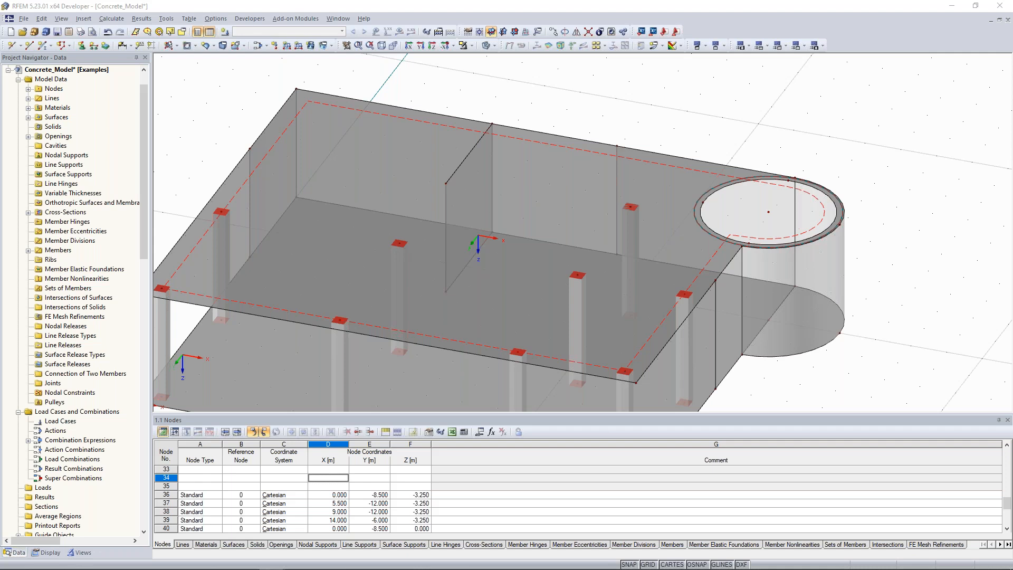
{"action": "left_click_drag", "start_coordinate": [0, 58], "coordinate": [554, 3]}
{"action": "left_click", "coordinate": [153, 93]}
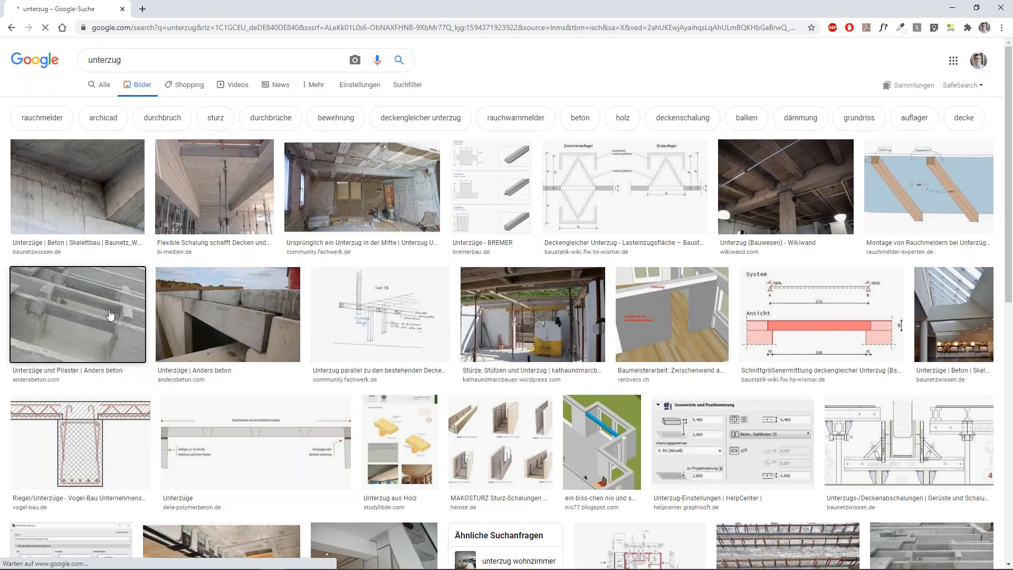
{"action": "left_click", "coordinate": [110, 314]}
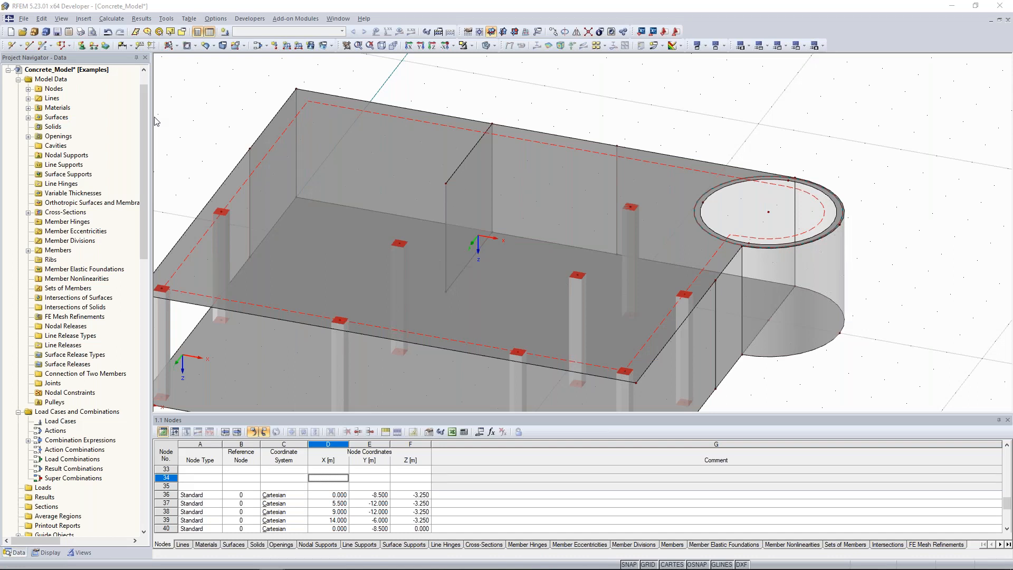
Look up the member settings assigned to the line of the column at the front corner near the origin
{"action": "middle_click_drag", "start_coordinate": [301, 163], "coordinate": [373, 173], "text": "ctrl"}
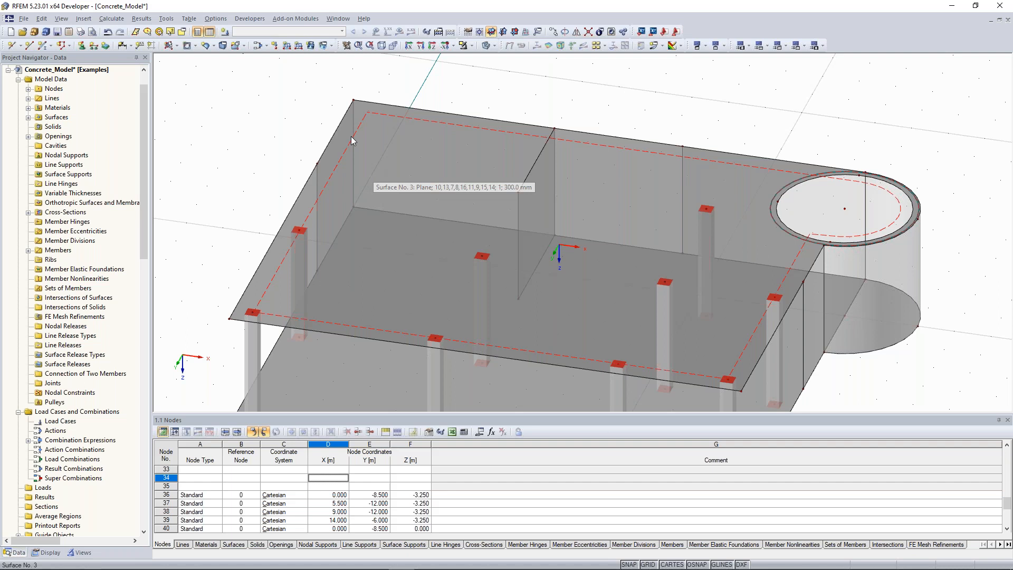
{"action": "middle_click_drag", "start_coordinate": [301, 121], "coordinate": [283, 119]}
{"action": "middle_click_drag", "start_coordinate": [245, 332], "coordinate": [291, 268]}
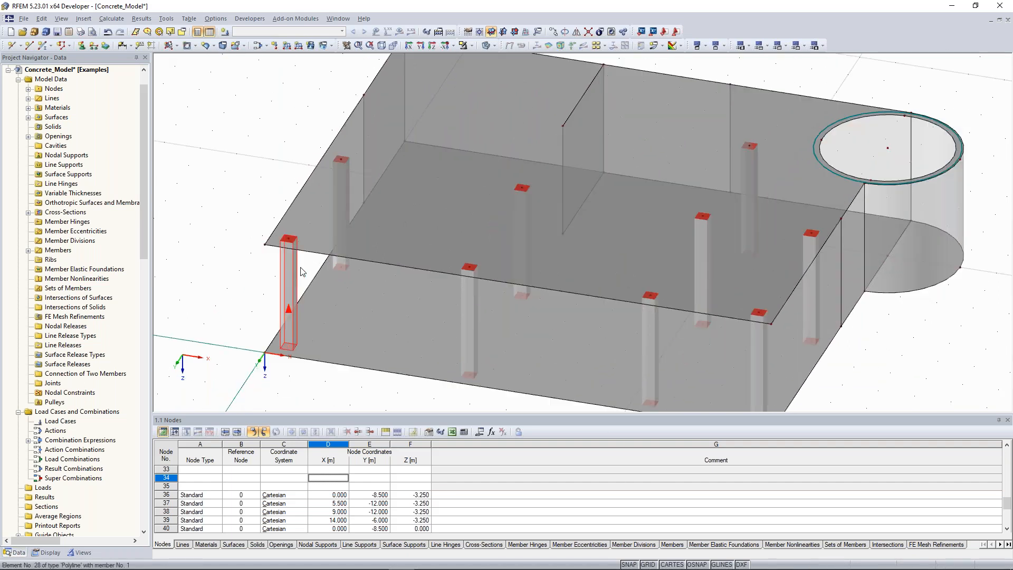
{"action": "right_click", "coordinate": [288, 275]}
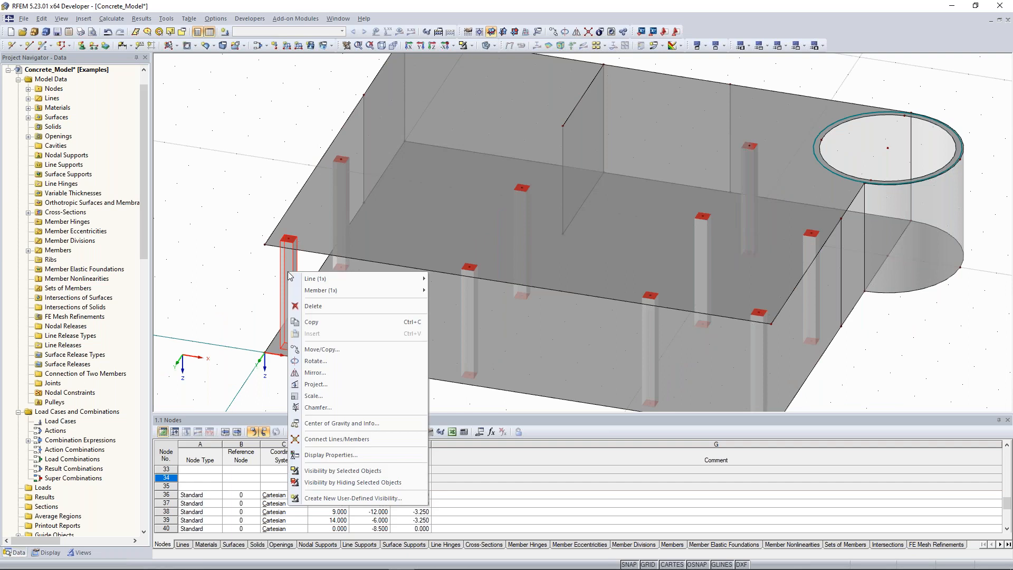
{"action": "mouse_move", "coordinate": [412, 278]}
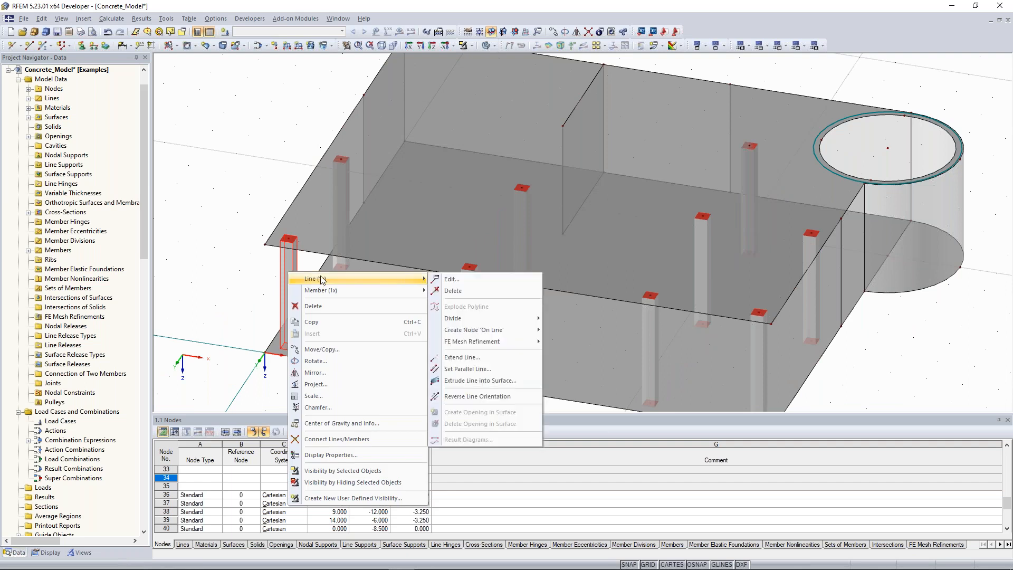
{"action": "left_click", "coordinate": [434, 278]}
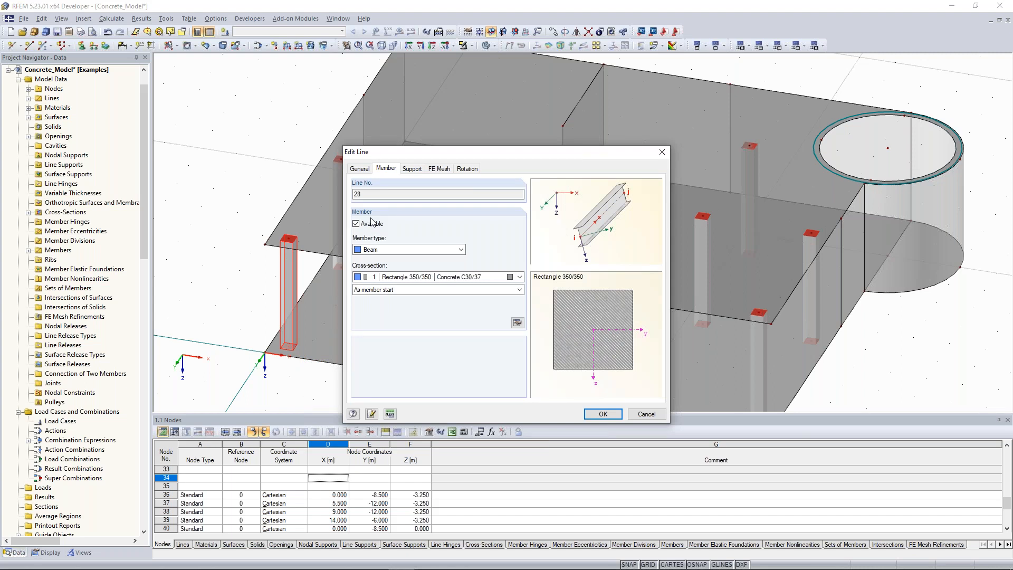
{"action": "left_click", "coordinate": [661, 152]}
Draw connected lines in the ceiling slab from the side-edge node at Y -8.5 m via the inner wall's end to the rear column's top
{"action": "middle_click_drag", "start_coordinate": [316, 84], "coordinate": [269, 163]}
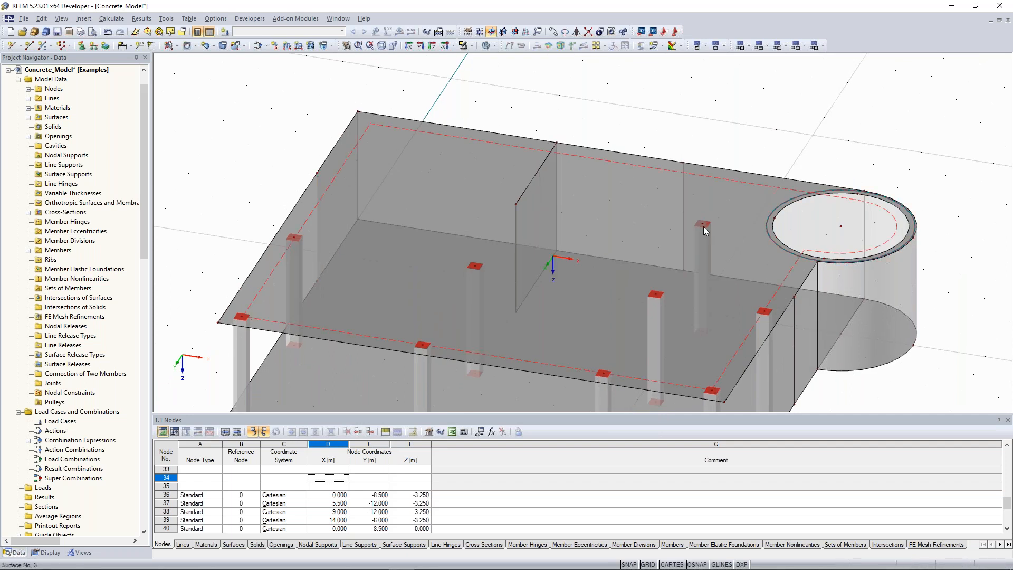
{"action": "middle_click_drag", "start_coordinate": [704, 227], "coordinate": [686, 257]}
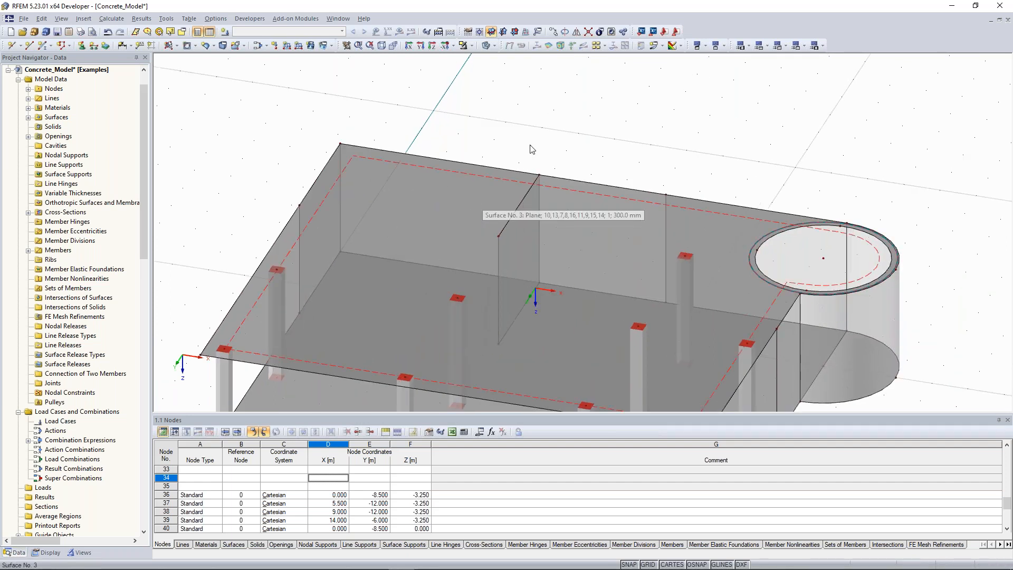
{"action": "middle_click_drag", "start_coordinate": [531, 150], "coordinate": [550, 126]}
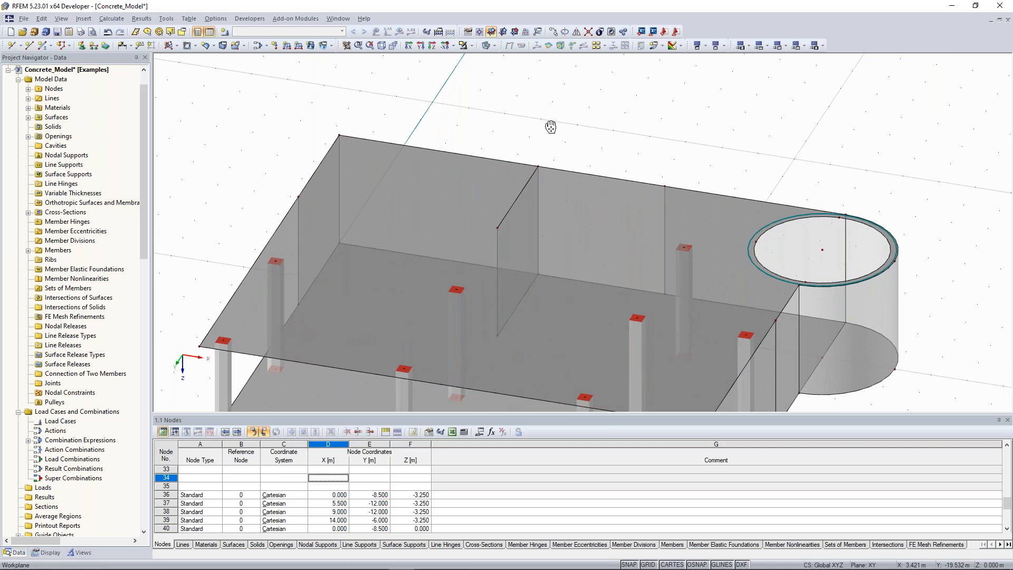
{"action": "middle_click_drag", "start_coordinate": [550, 126], "coordinate": [572, 112]}
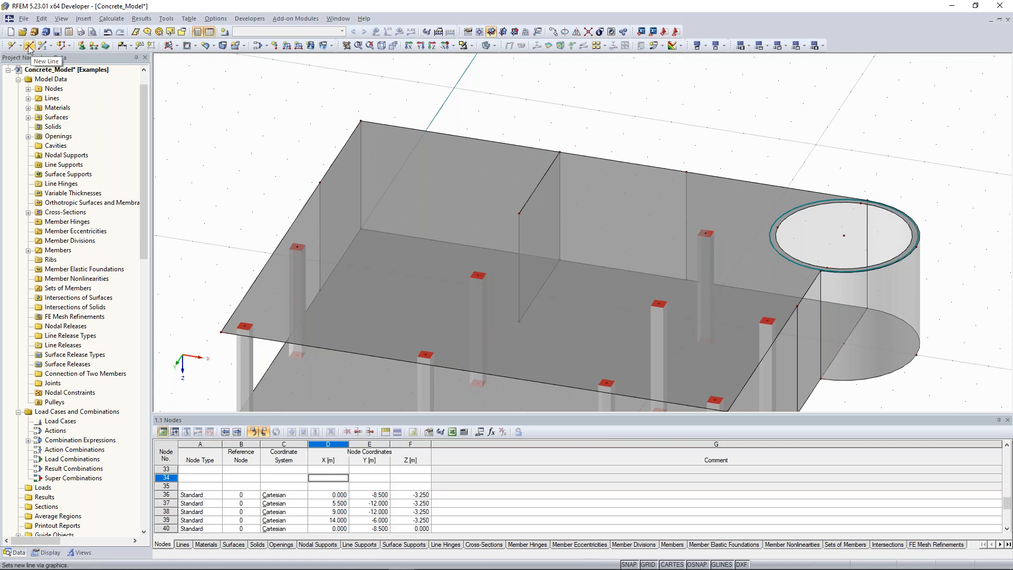
{"action": "left_click", "coordinate": [29, 46]}
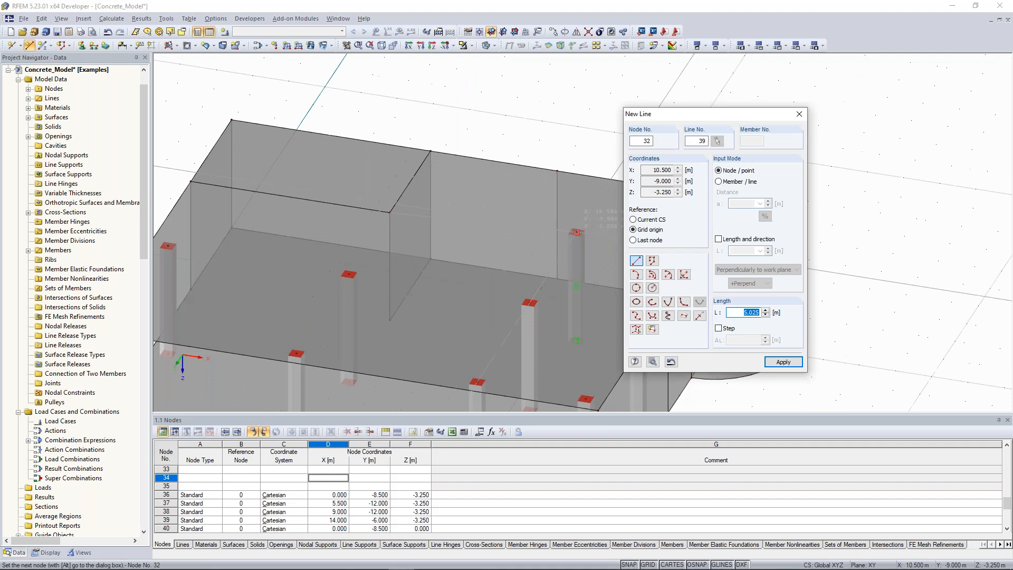
{"action": "left_click", "coordinate": [576, 232]}
{"action": "key", "text": "Escape"}
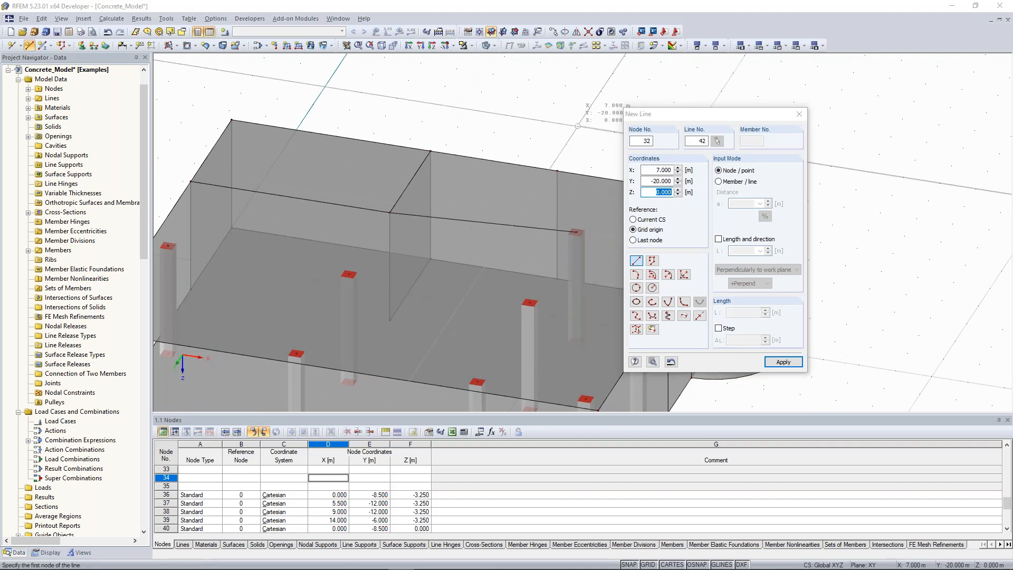
{"action": "key", "text": "Escape"}
{"action": "scroll", "coordinate": [577, 127], "scroll_direction": "down", "scroll_amount": 2}
Examine in plan view how the new ceiling lines align with the inner wall's end and the rear column
{"action": "middle_click_drag", "start_coordinate": [625, 141], "coordinate": [377, 213], "text": "ctrl"}
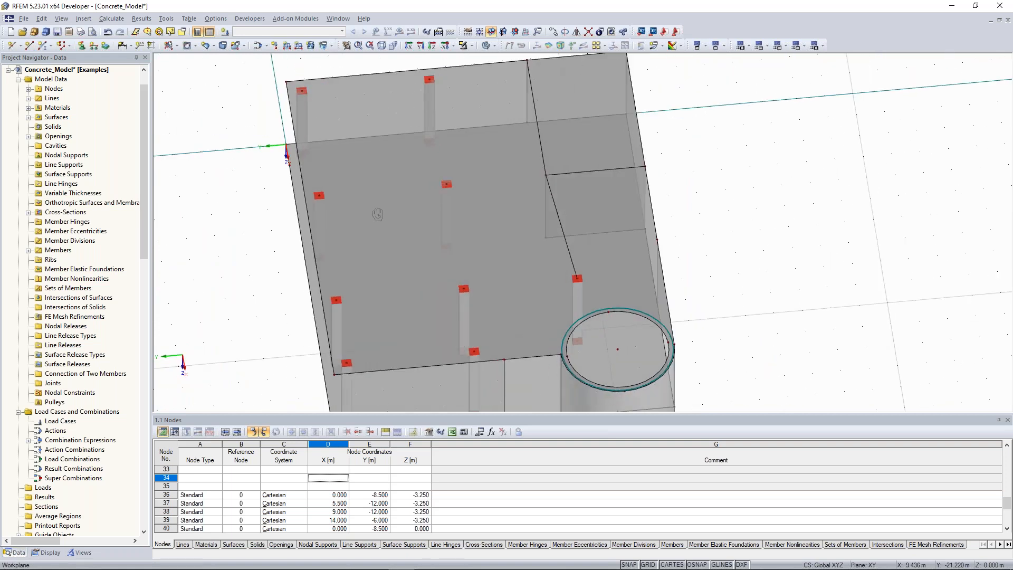
{"action": "middle_click_drag", "start_coordinate": [377, 213], "coordinate": [446, 47], "text": "ctrl"}
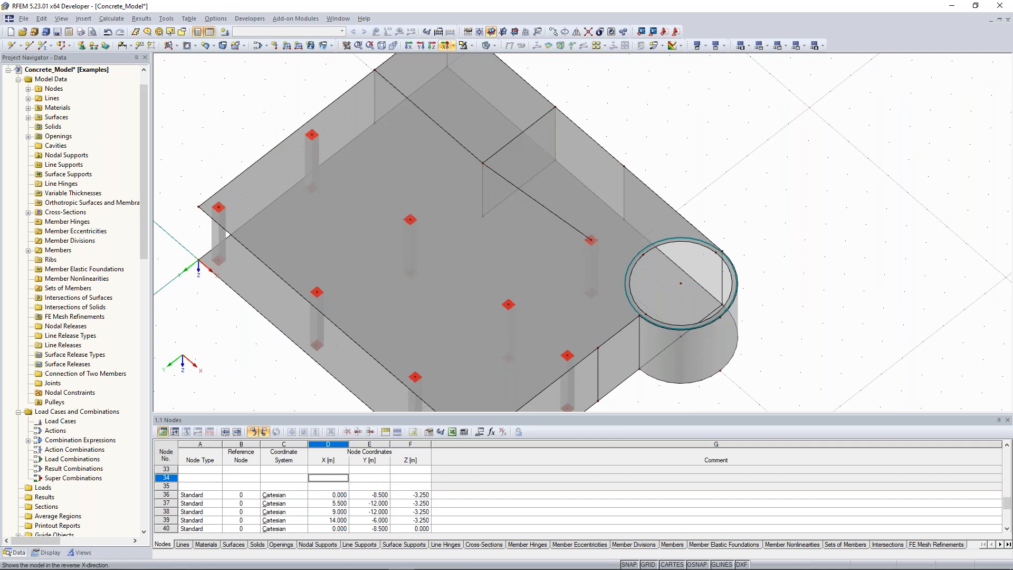
{"action": "left_click", "coordinate": [433, 46]}
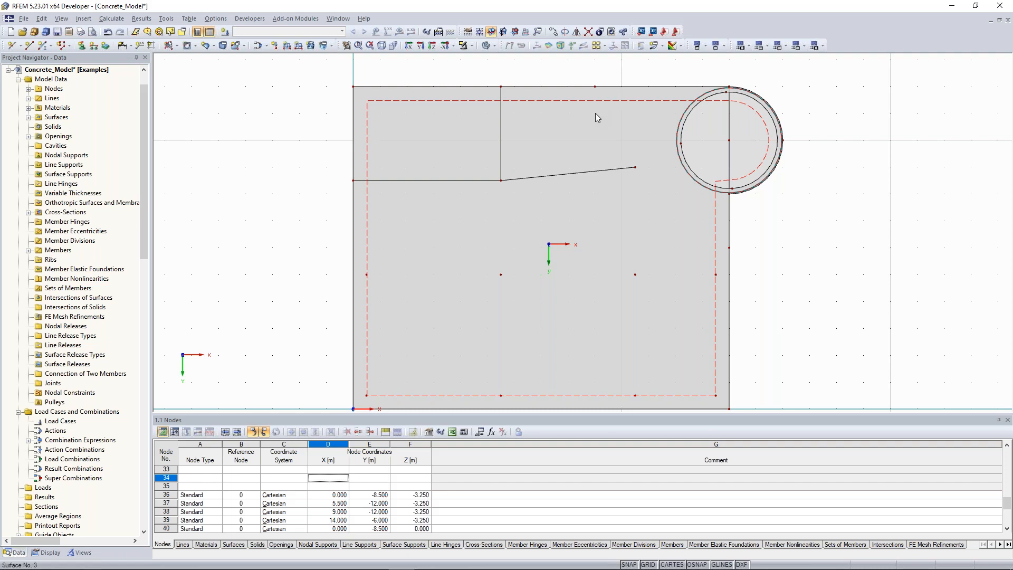
{"action": "scroll", "coordinate": [612, 140], "scroll_direction": "up", "scroll_amount": 1}
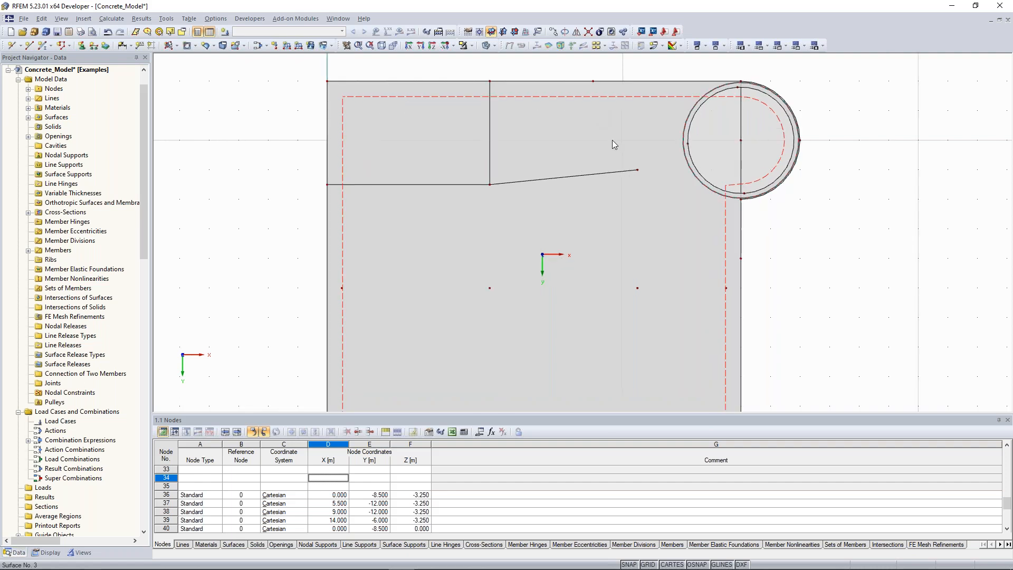
{"action": "middle_click_drag", "start_coordinate": [612, 140], "coordinate": [603, 137]}
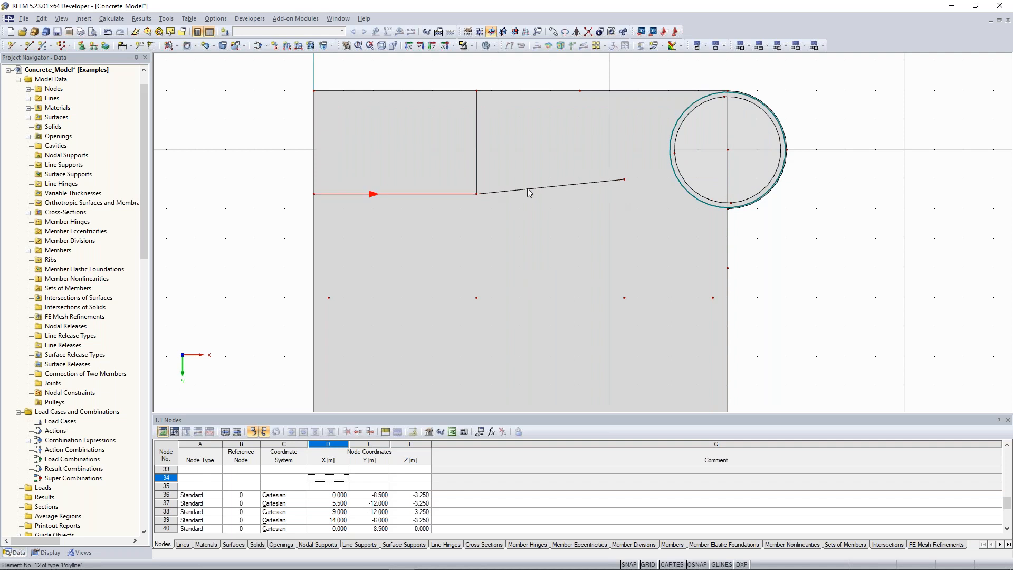
{"action": "middle_click_drag", "start_coordinate": [630, 81], "coordinate": [621, 77]}
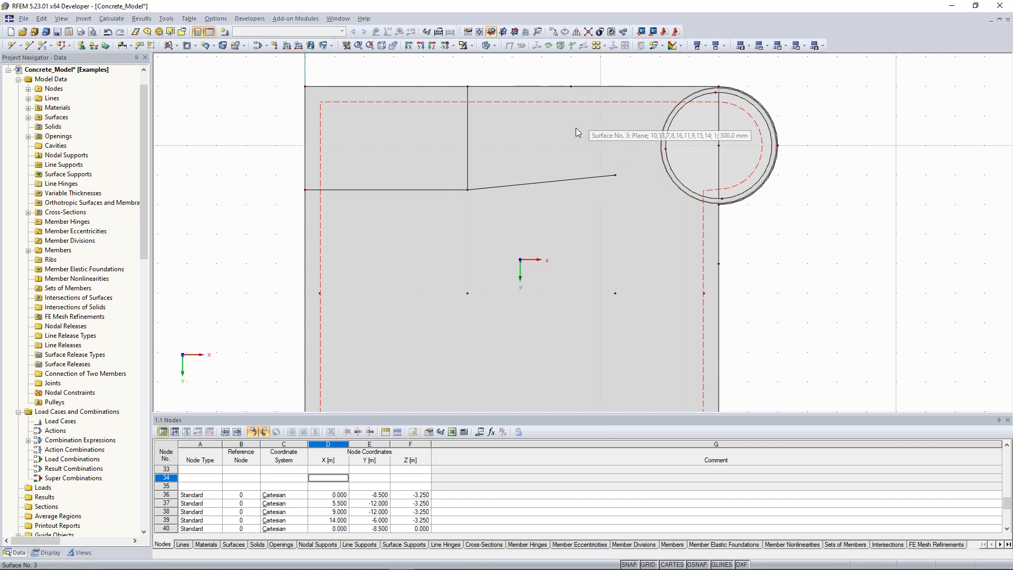
{"action": "left_click", "coordinate": [607, 176]}
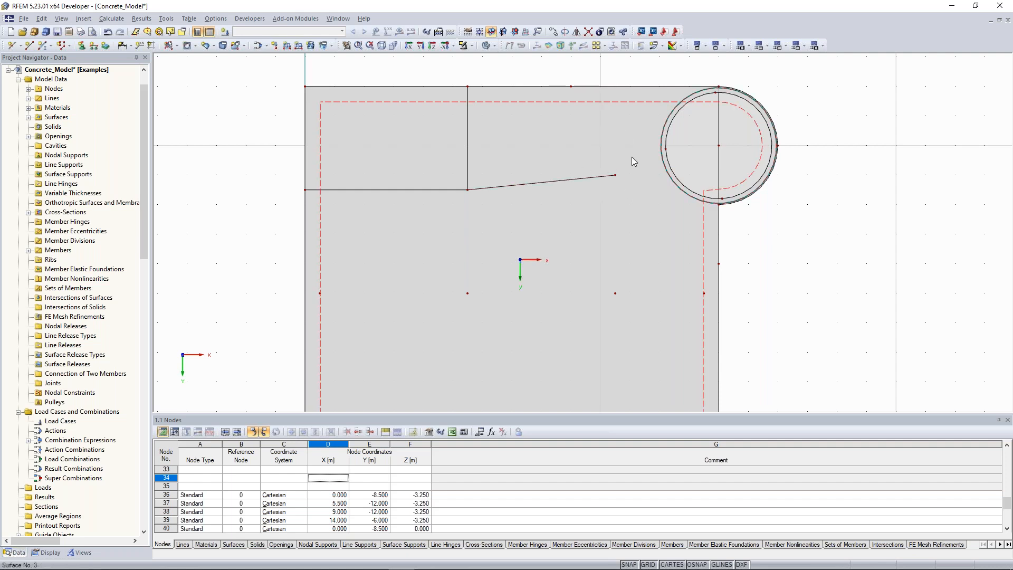
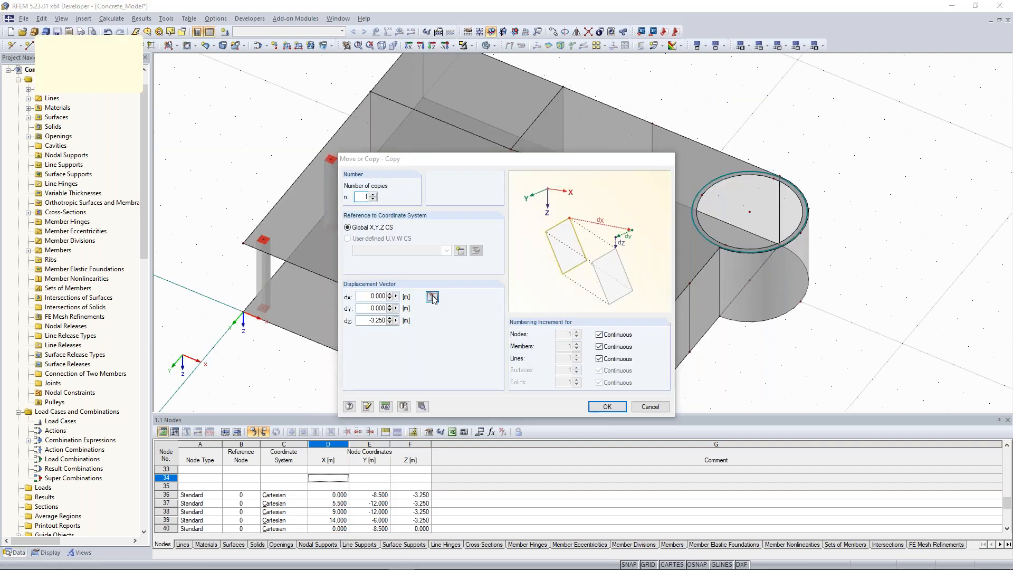
Try to copy the rear column once with a displacement of dX 0, dY 0.5 m and dZ 0
{"action": "left_click", "coordinate": [464, 398]}
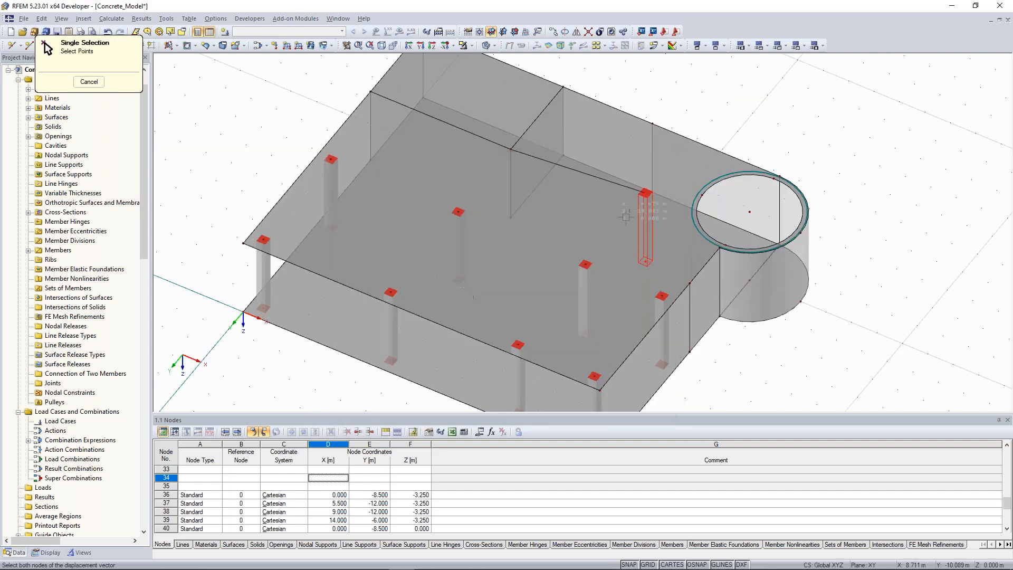
{"action": "left_click", "coordinate": [644, 192]}
{"action": "left_click", "coordinate": [510, 149]}
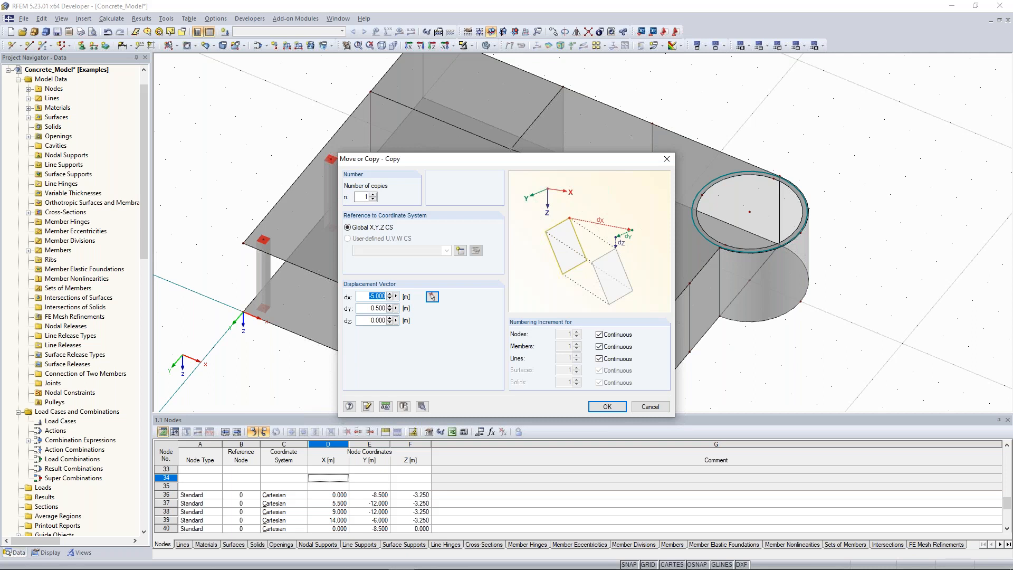
{"action": "type", "text": "0"}
{"action": "left_click", "coordinate": [606, 407]}
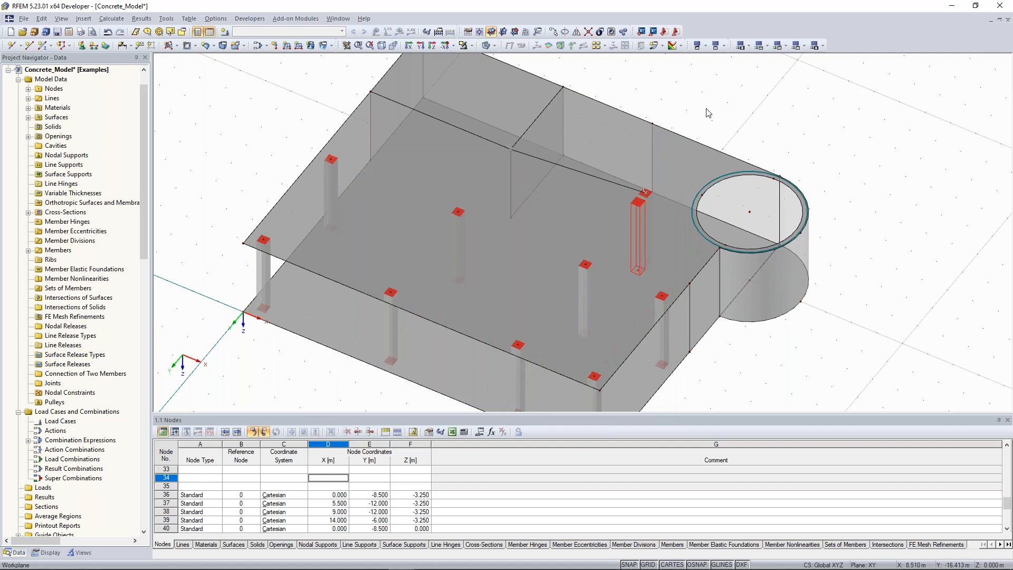
{"action": "left_click", "coordinate": [727, 113]}
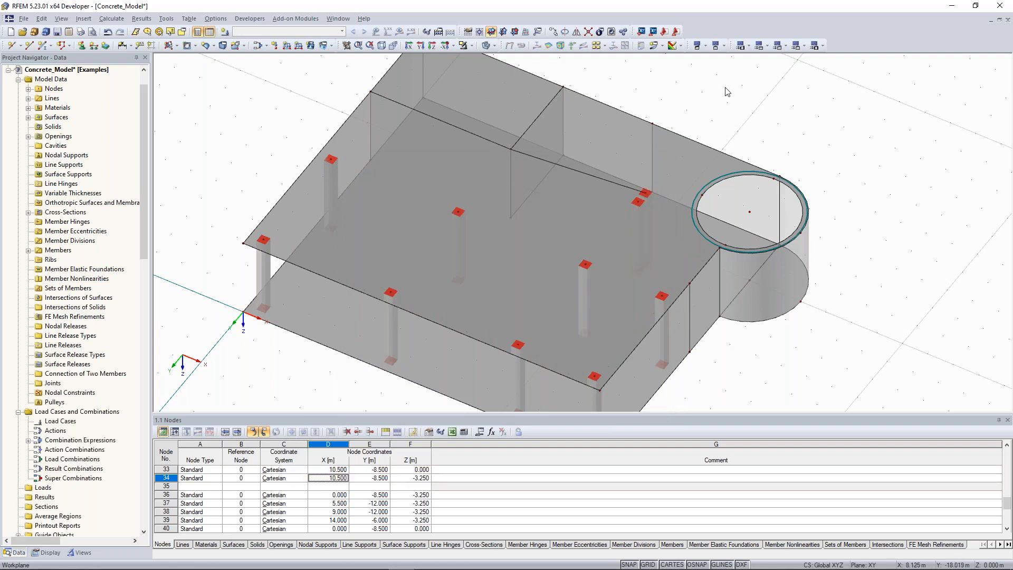
Move the rear column, without making a copy, by 0.5 m in Y and check the line's alignment in plan view
{"action": "middle_click_drag", "start_coordinate": [753, 128], "coordinate": [464, 47], "text": "ctrl"}
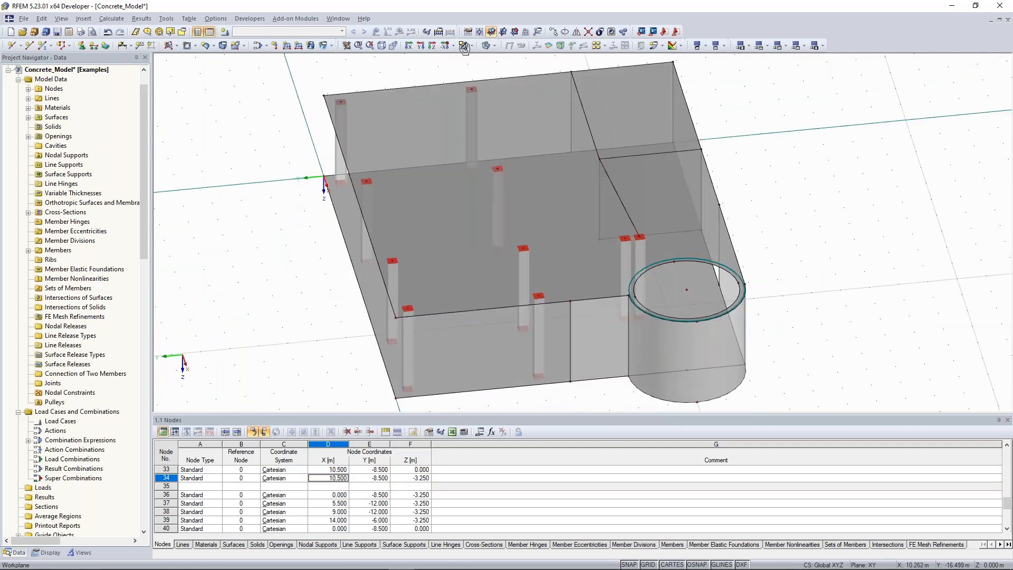
{"action": "left_click", "coordinate": [464, 46]}
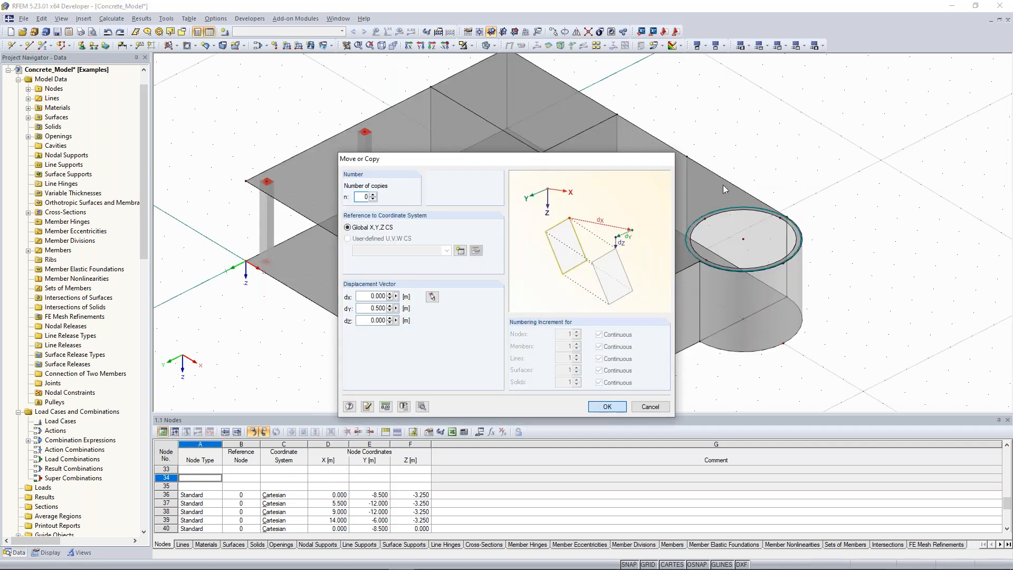
{"action": "key", "text": "Return"}
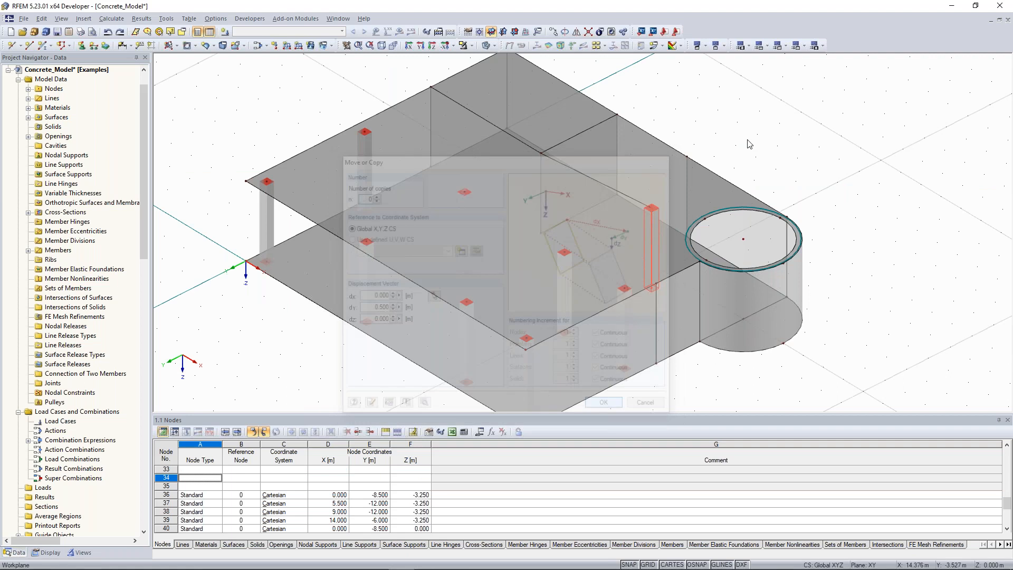
{"action": "middle_click_drag", "start_coordinate": [623, 126], "coordinate": [710, 106], "text": "ctrl"}
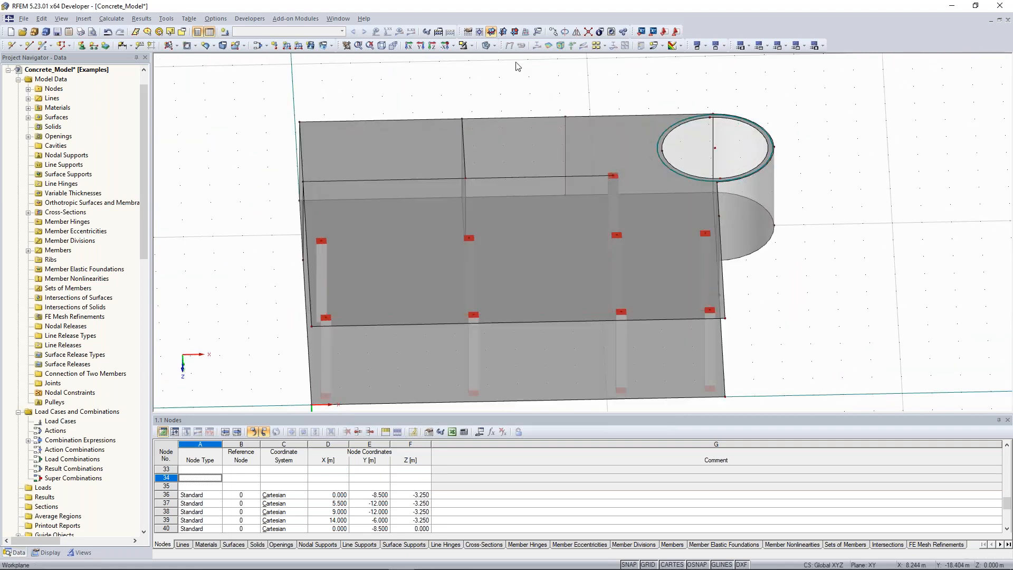
{"action": "left_click", "coordinate": [432, 45]}
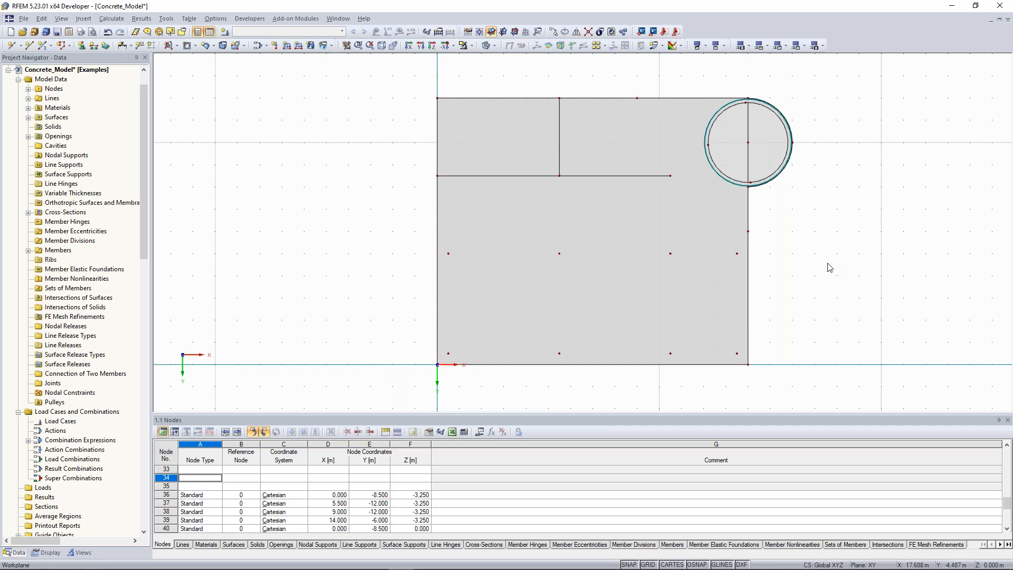
{"action": "middle_click_drag", "start_coordinate": [662, 111], "coordinate": [671, 135], "text": "ctrl"}
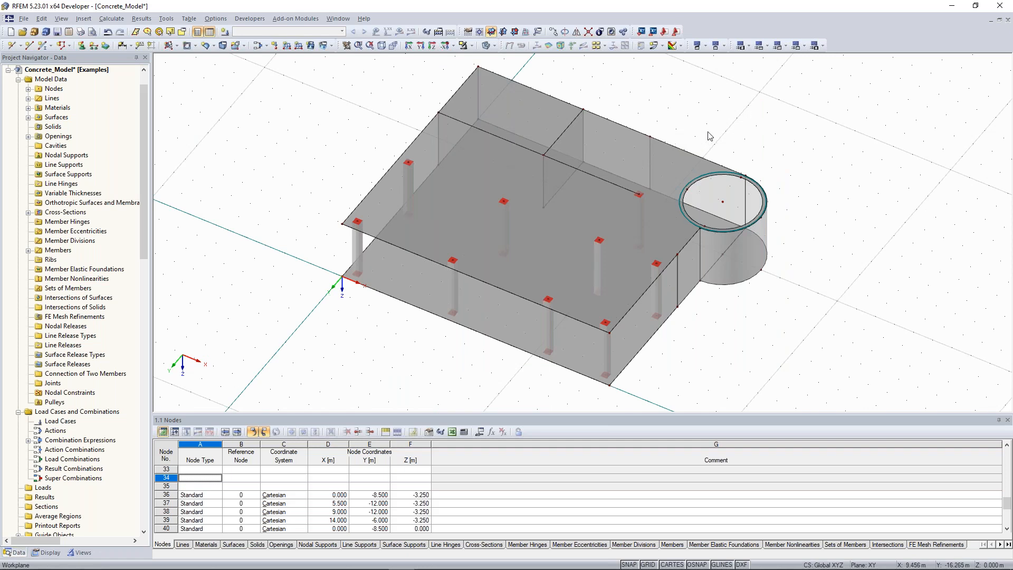
Start a new member on the two connected ceiling lines and define its cross-section as a concrete C30/37 rectangle, 200 mm wide and 150 mm high
{"action": "middle_click_drag", "start_coordinate": [694, 129], "coordinate": [695, 133], "text": "ctrl"}
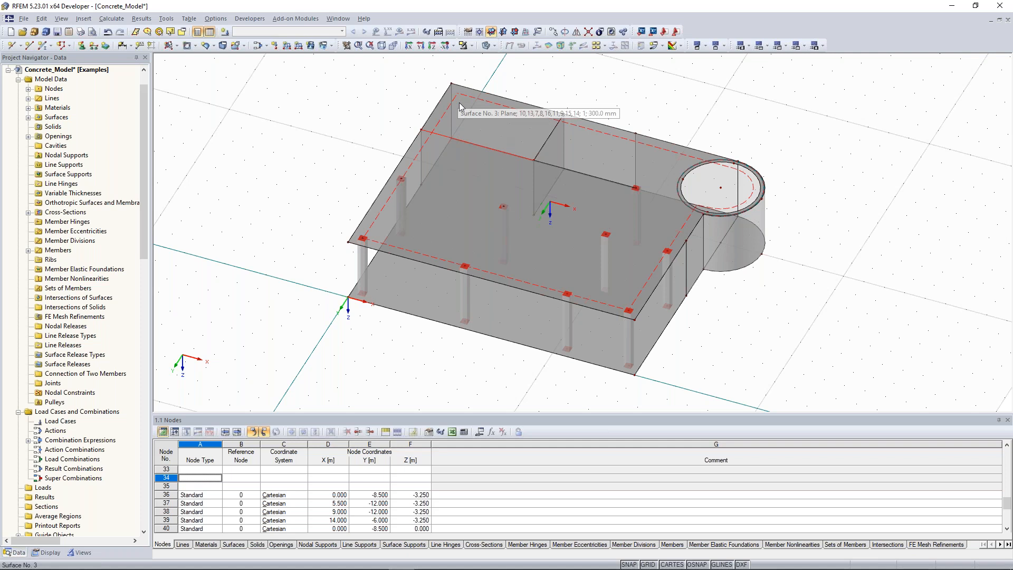
{"action": "left_click", "coordinate": [599, 176]}
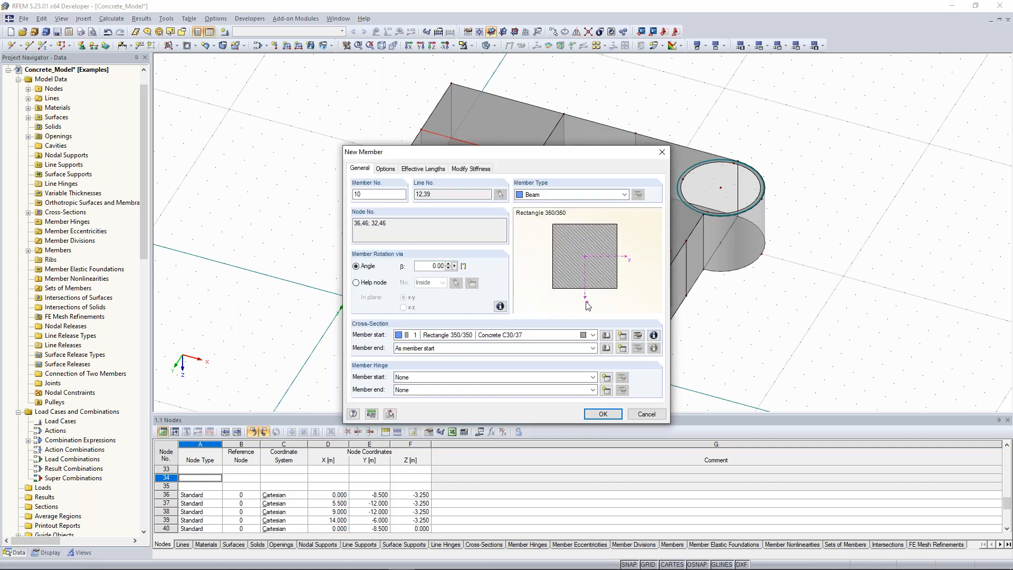
{"action": "left_click", "coordinate": [622, 336]}
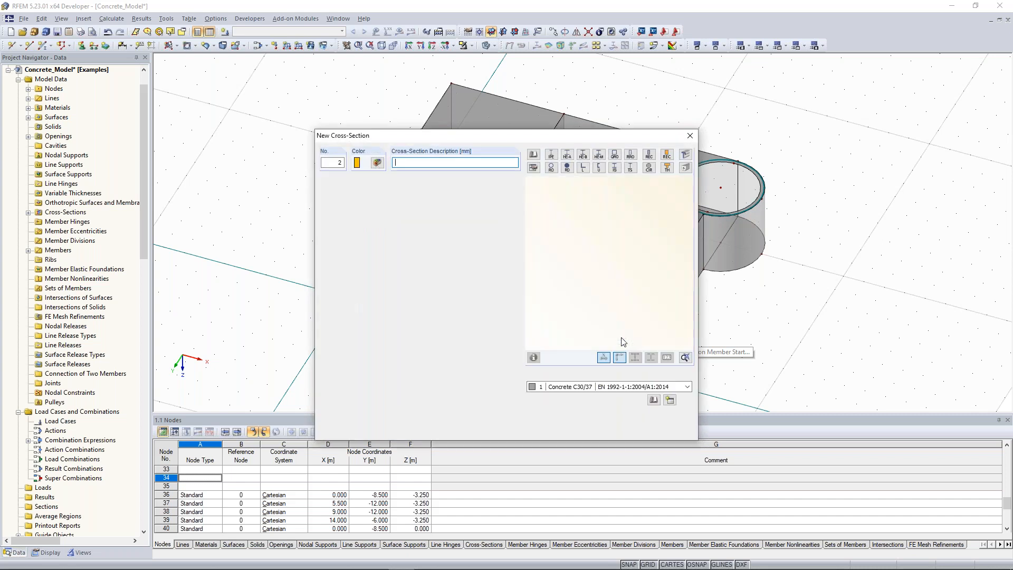
{"action": "left_click", "coordinate": [650, 154]}
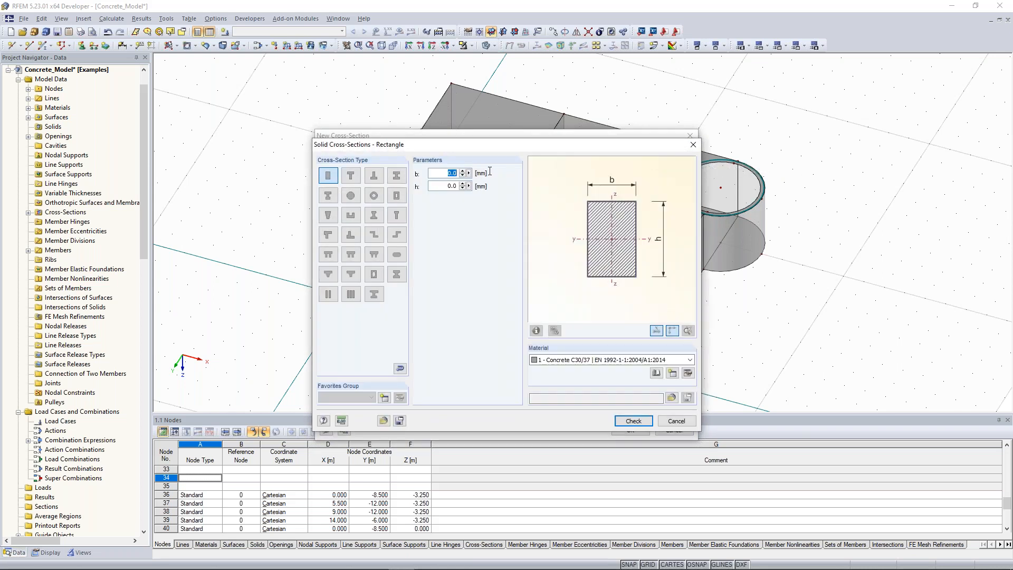
{"action": "type", "text": "200"}
{"action": "key", "text": "Tab"}
{"action": "type", "text": "150"}
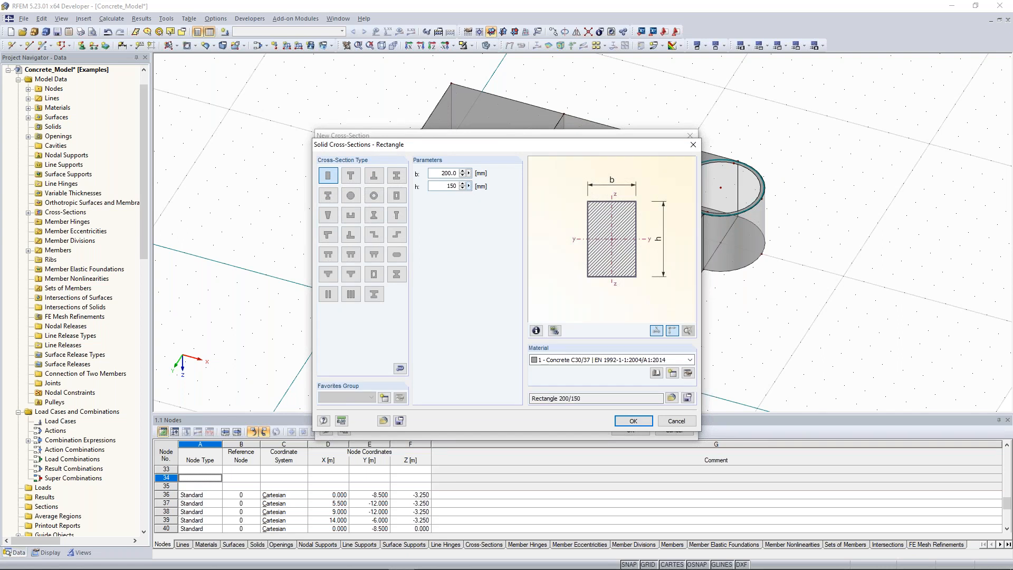
{"action": "left_click", "coordinate": [633, 424]}
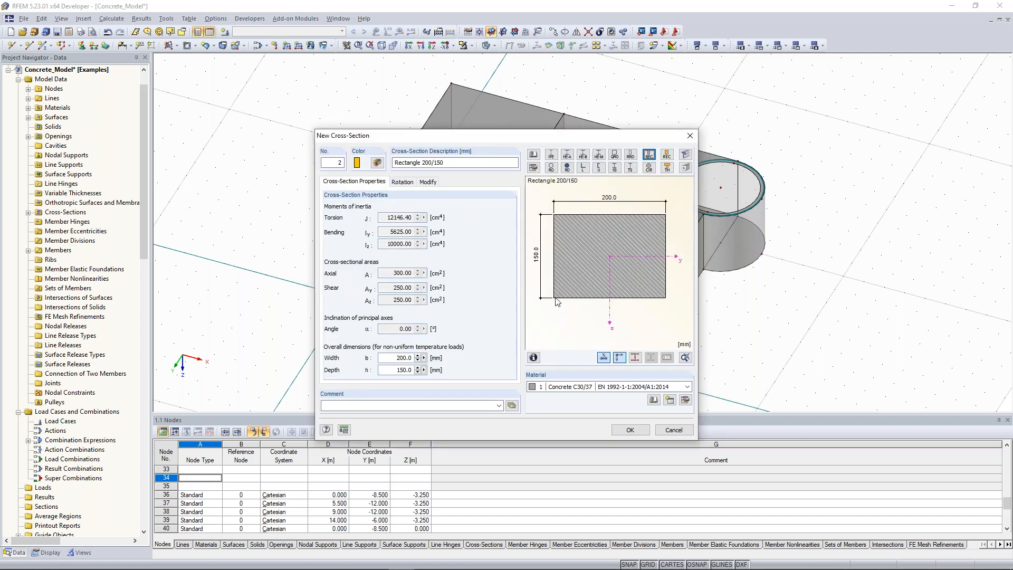
{"action": "left_click", "coordinate": [630, 430]}
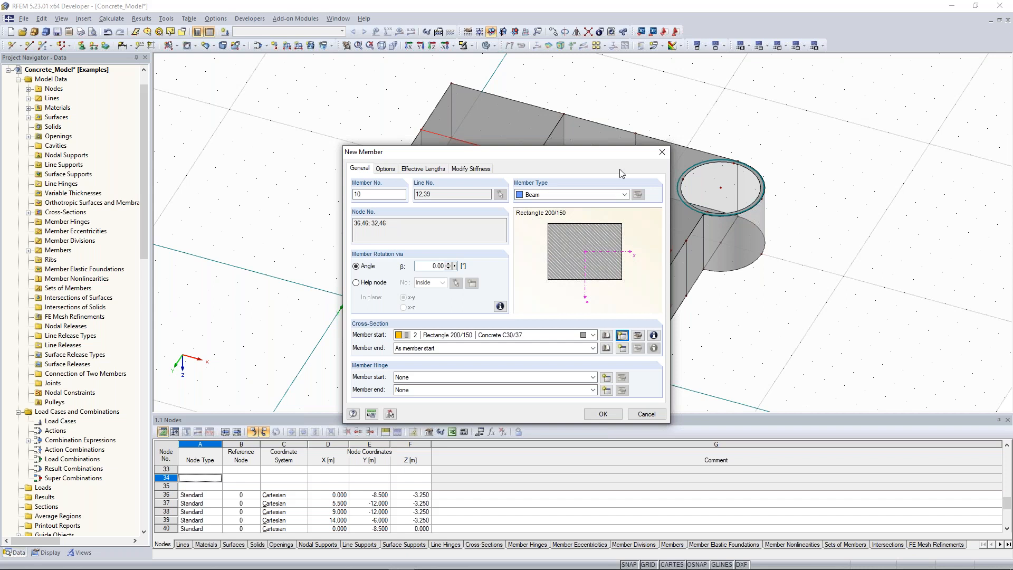
Change the new member's type to Rib and position it on the +z-side of the surface
{"action": "left_click", "coordinate": [626, 197]}
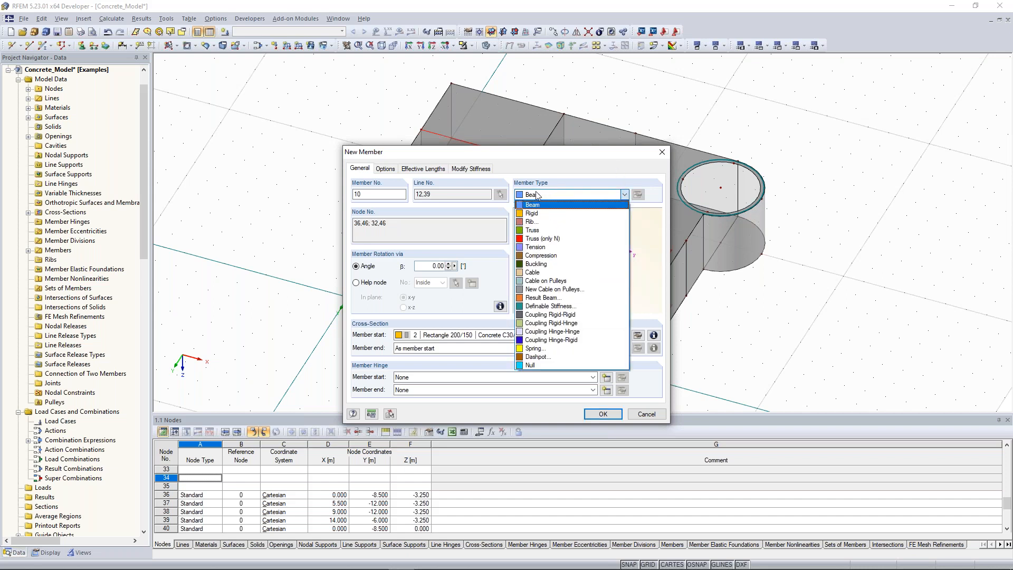
{"action": "left_click", "coordinate": [535, 223]}
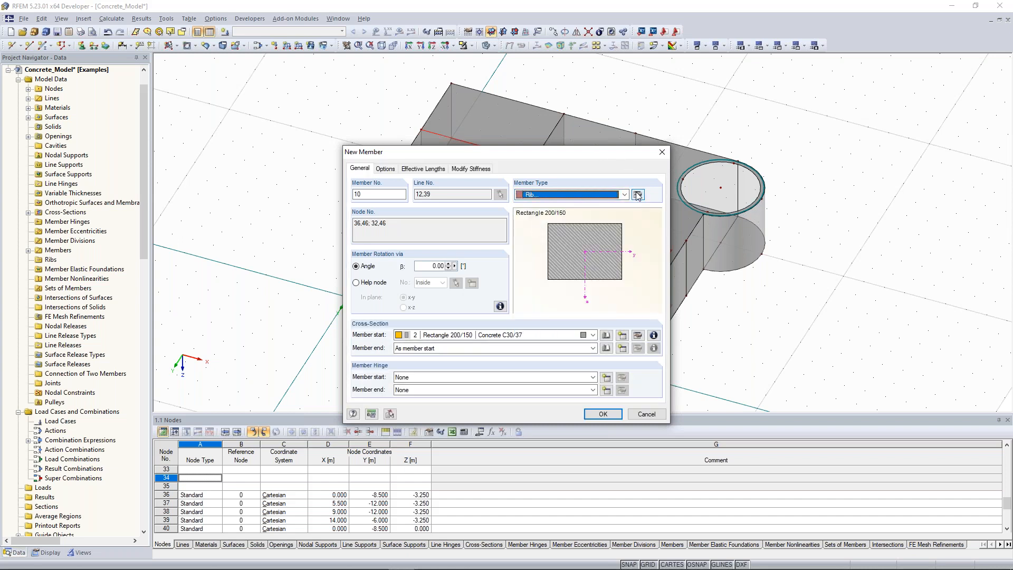
{"action": "left_click", "coordinate": [638, 194]}
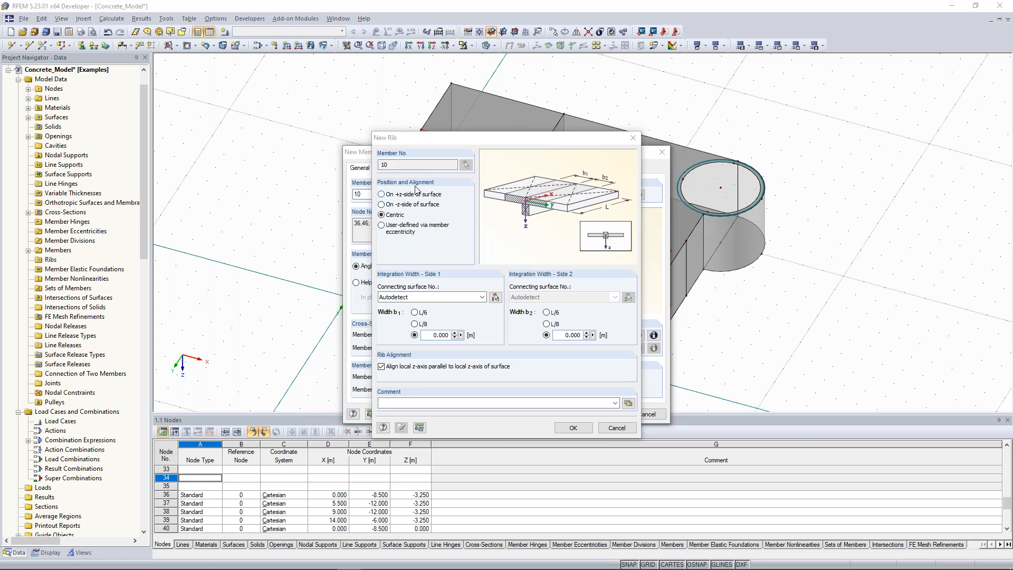
{"action": "left_click", "coordinate": [397, 206]}
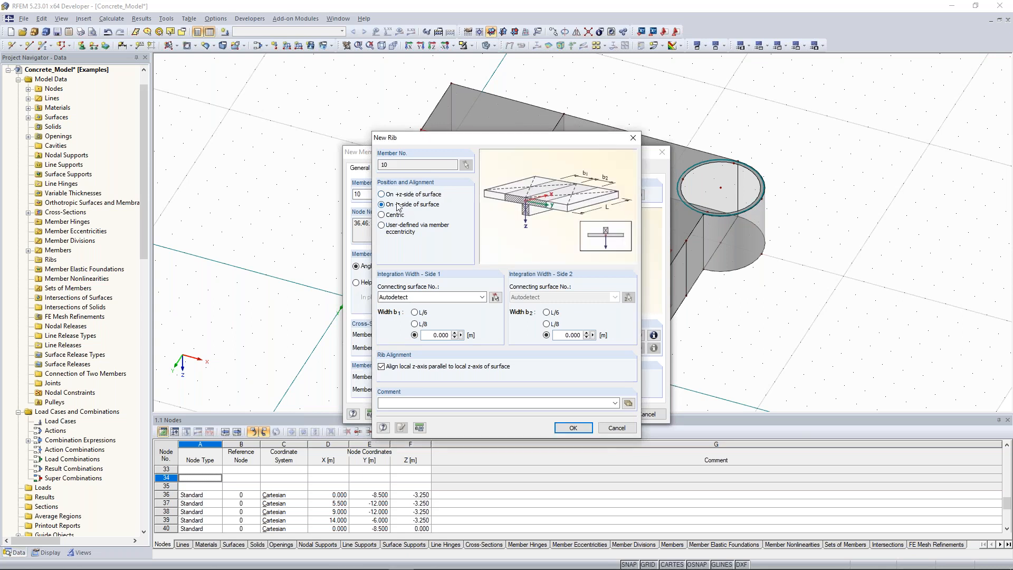
{"action": "left_click", "coordinate": [399, 195]}
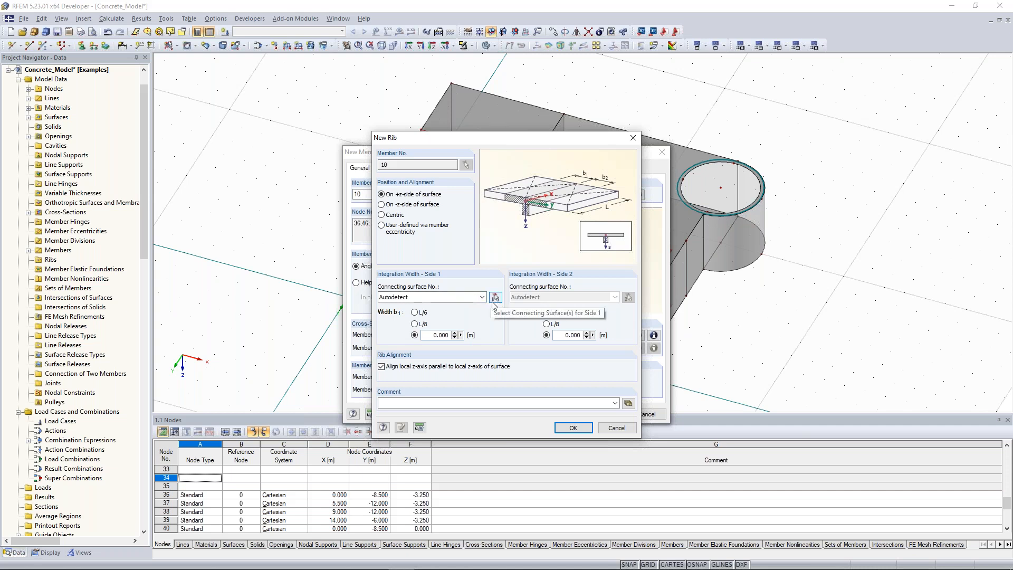
Set the rib's integration width to L/8 with ceiling surface 3 as connecting surface on both sides, and apply the rib to both lines
{"action": "left_click", "coordinate": [423, 324]}
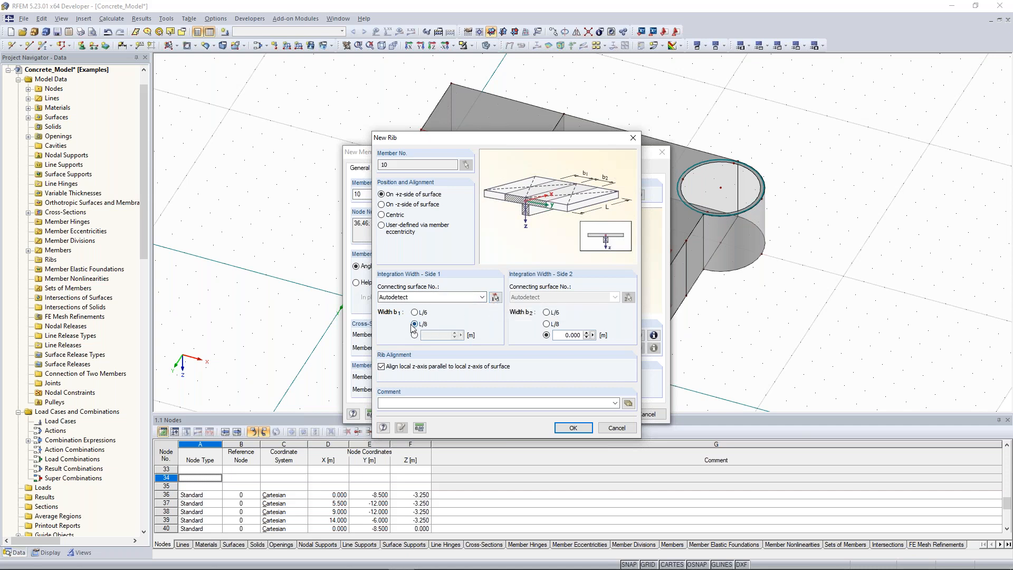
{"action": "left_click", "coordinate": [495, 297]}
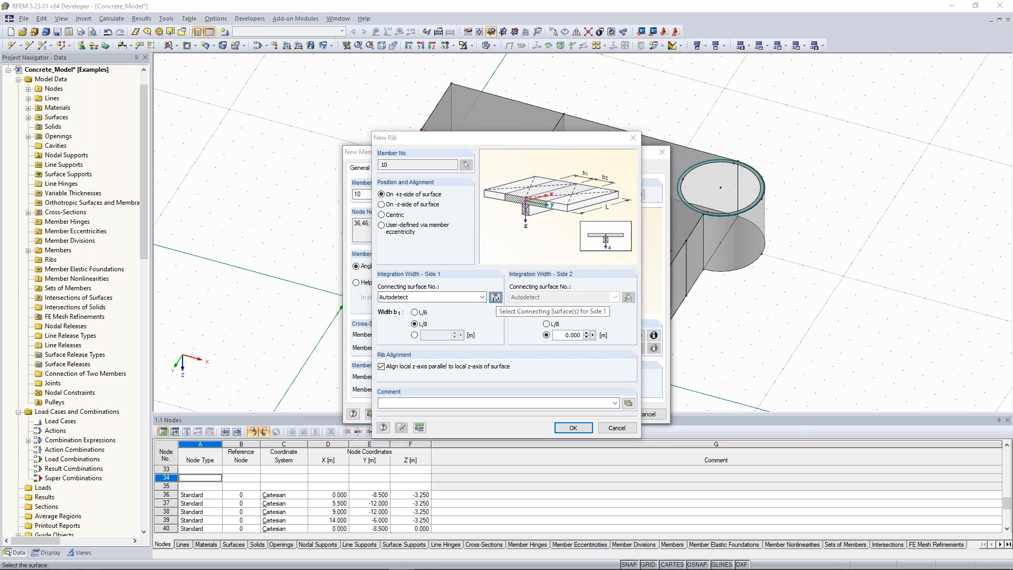
{"action": "left_click", "coordinate": [559, 159]}
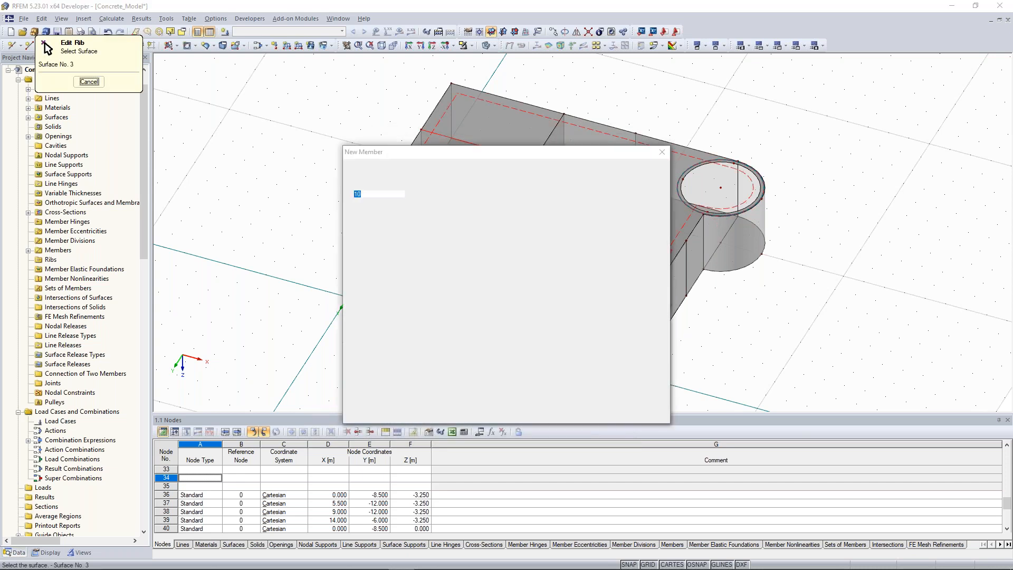
{"action": "left_click", "coordinate": [555, 324]}
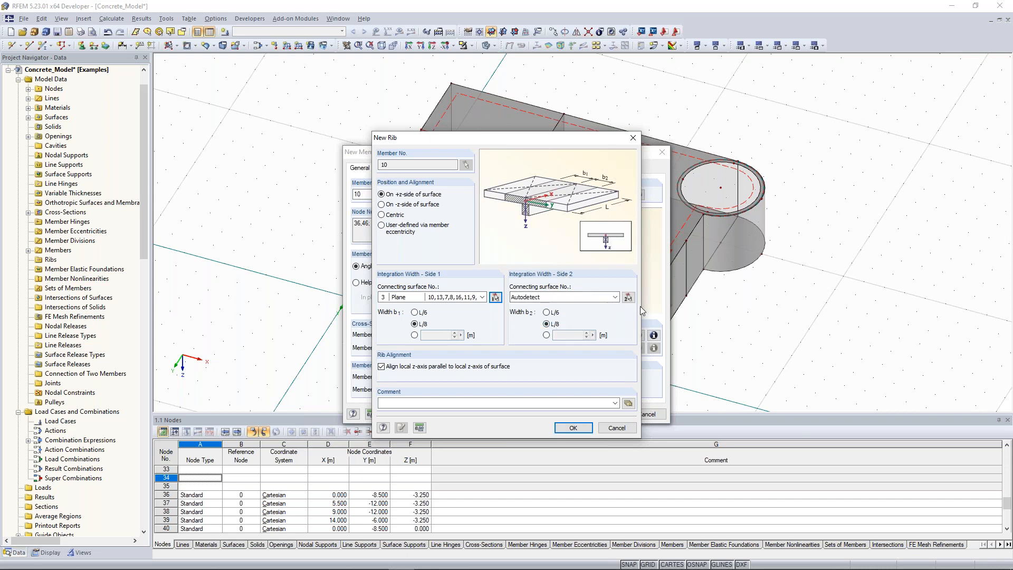
{"action": "left_click", "coordinate": [628, 297]}
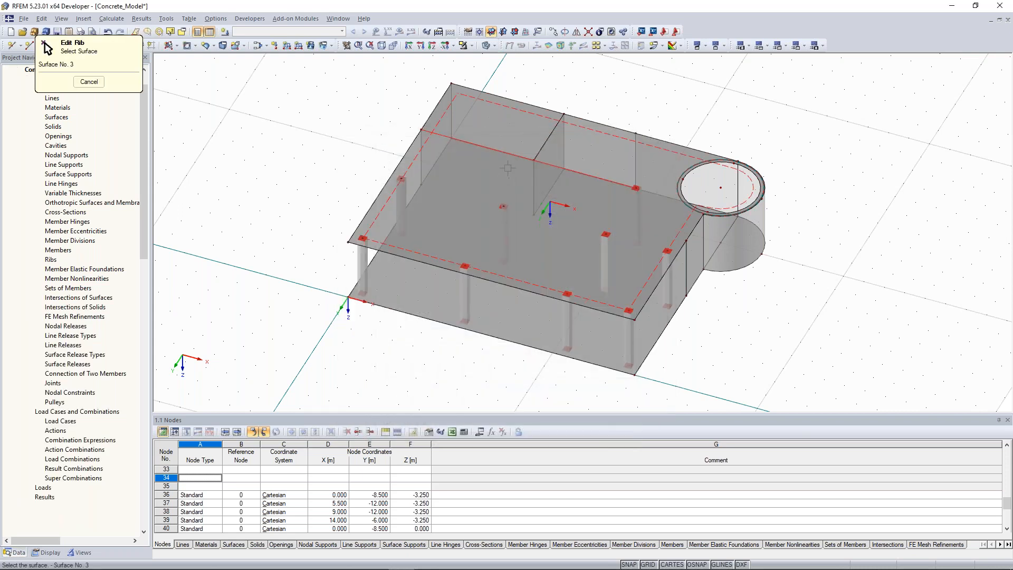
{"action": "left_click", "coordinate": [496, 221]}
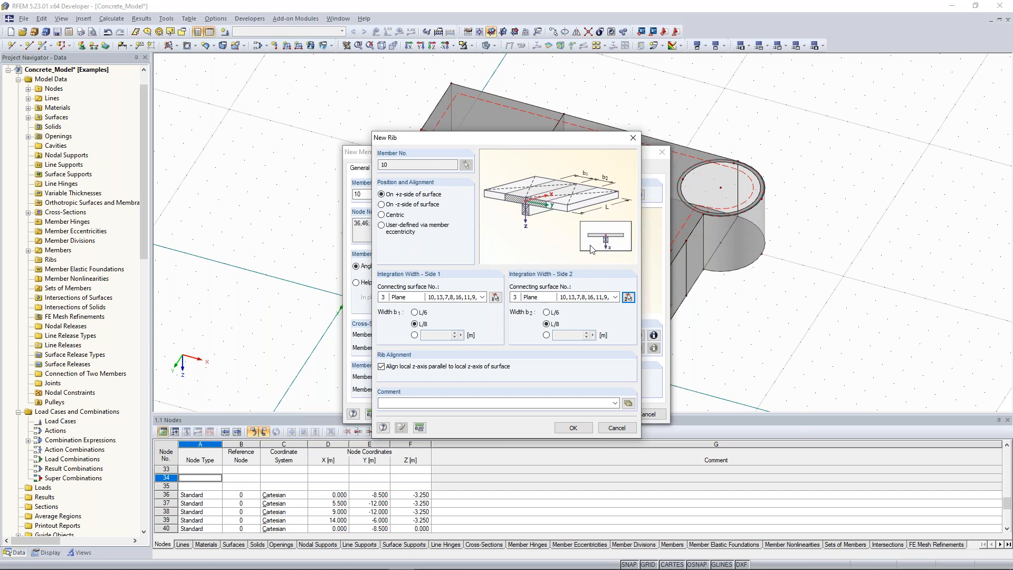
{"action": "left_click_drag", "start_coordinate": [511, 138], "coordinate": [267, 120]}
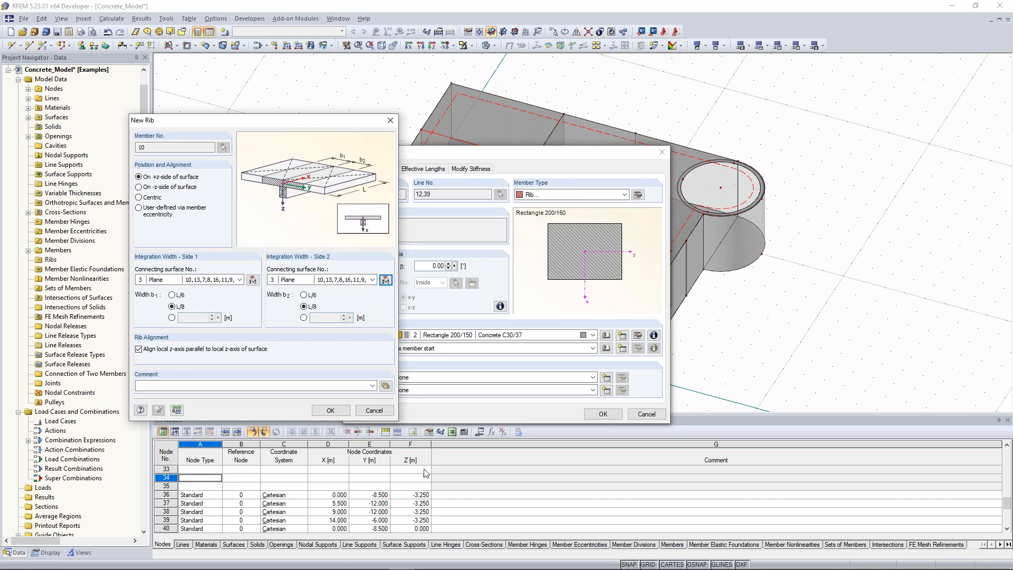
{"action": "left_click", "coordinate": [333, 413]}
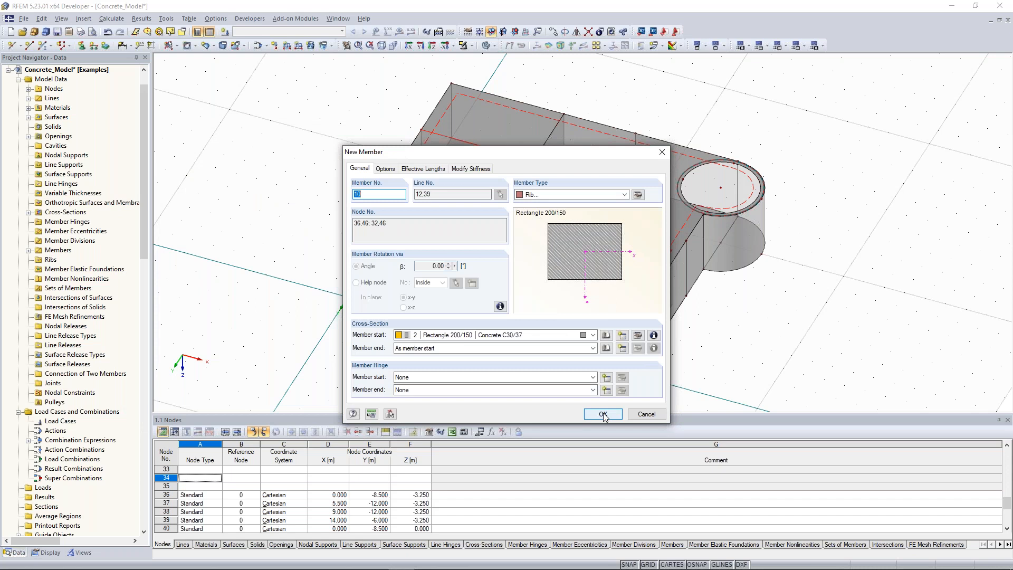
{"action": "left_click", "coordinate": [603, 414]}
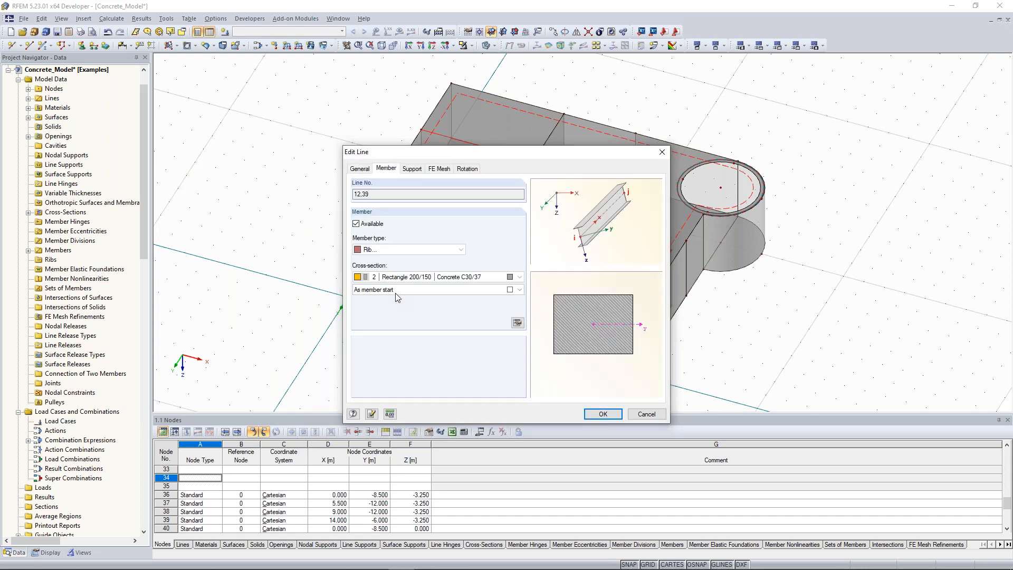
{"action": "left_click", "coordinate": [603, 414]}
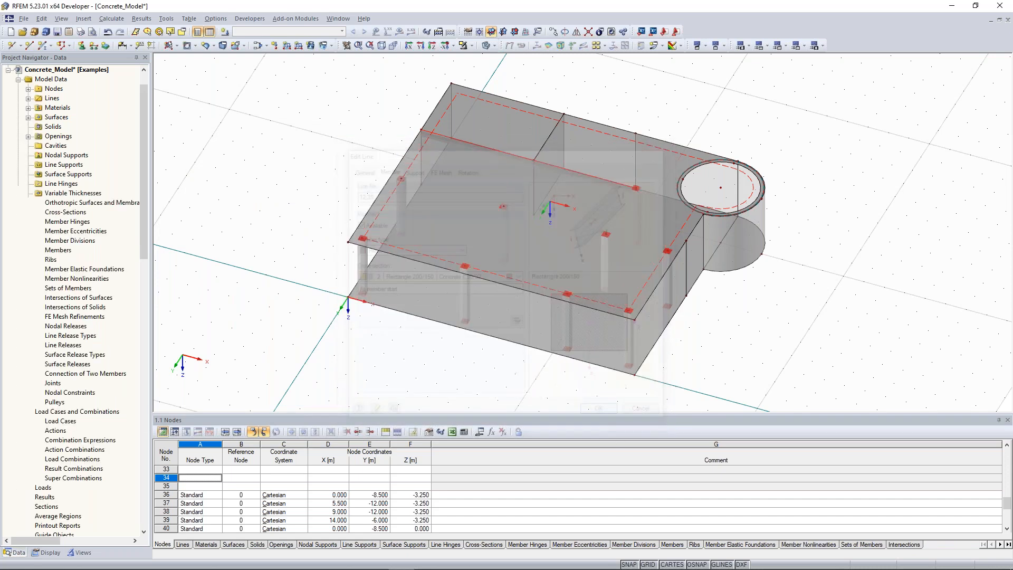
Examine the new rib beneath the ceiling slab up close from the open side of the building
{"action": "middle_click_drag", "start_coordinate": [275, 214], "coordinate": [472, 185], "text": "ctrl"}
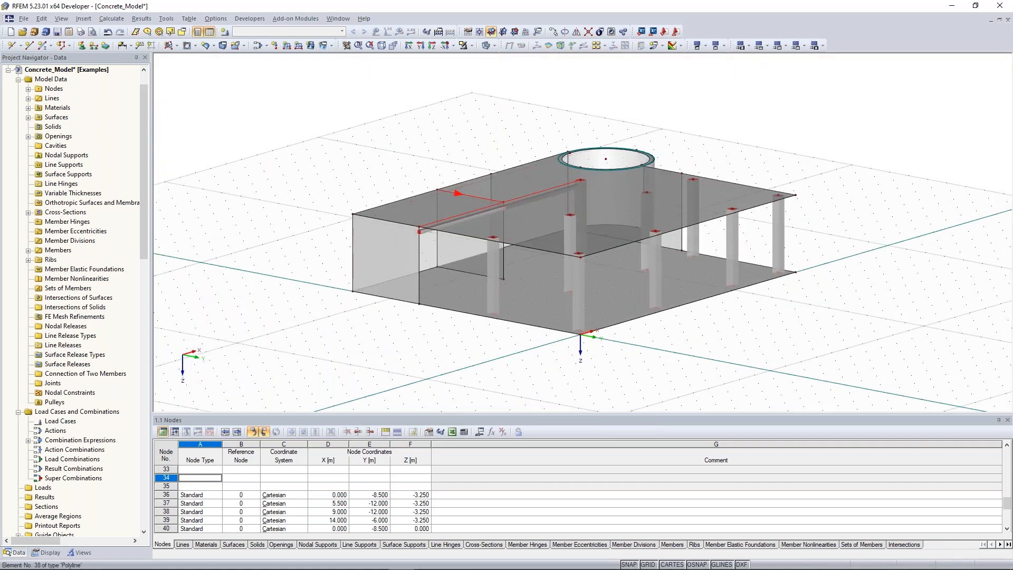
{"action": "scroll", "coordinate": [453, 195], "scroll_direction": "up", "scroll_amount": 5}
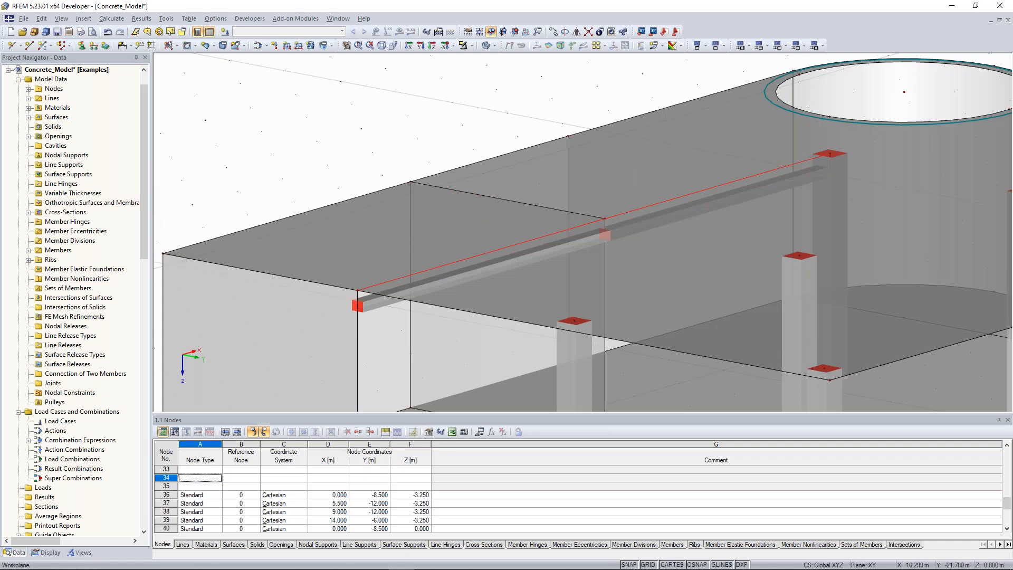
{"action": "scroll", "coordinate": [357, 308], "scroll_direction": "up", "scroll_amount": 1}
{"action": "middle_click_drag", "start_coordinate": [357, 308], "coordinate": [345, 287], "text": "ctrl"}
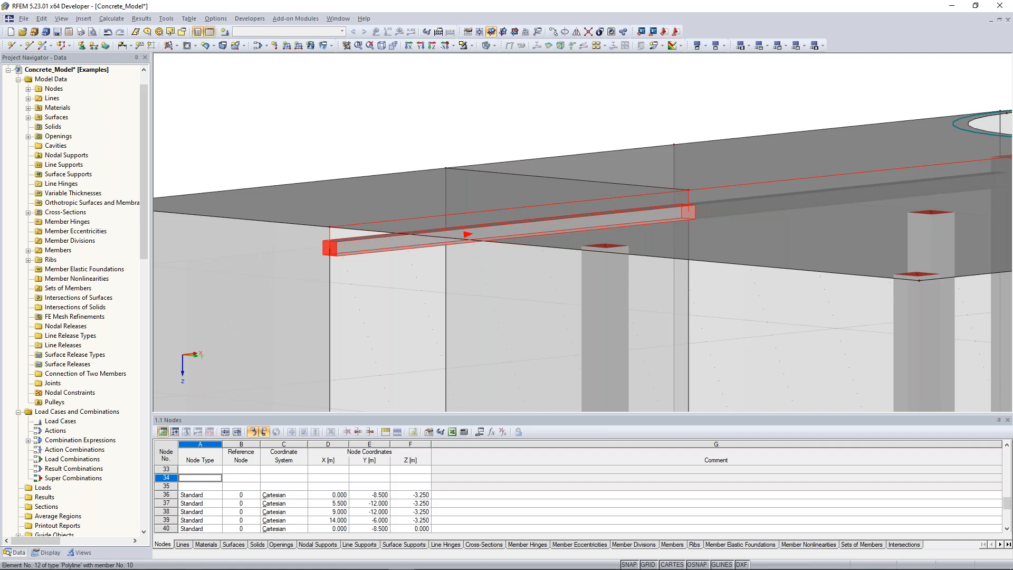
{"action": "scroll", "coordinate": [427, 159], "scroll_direction": "down", "scroll_amount": 2}
{"action": "middle_click_drag", "start_coordinate": [427, 158], "coordinate": [433, 163], "text": "ctrl"}
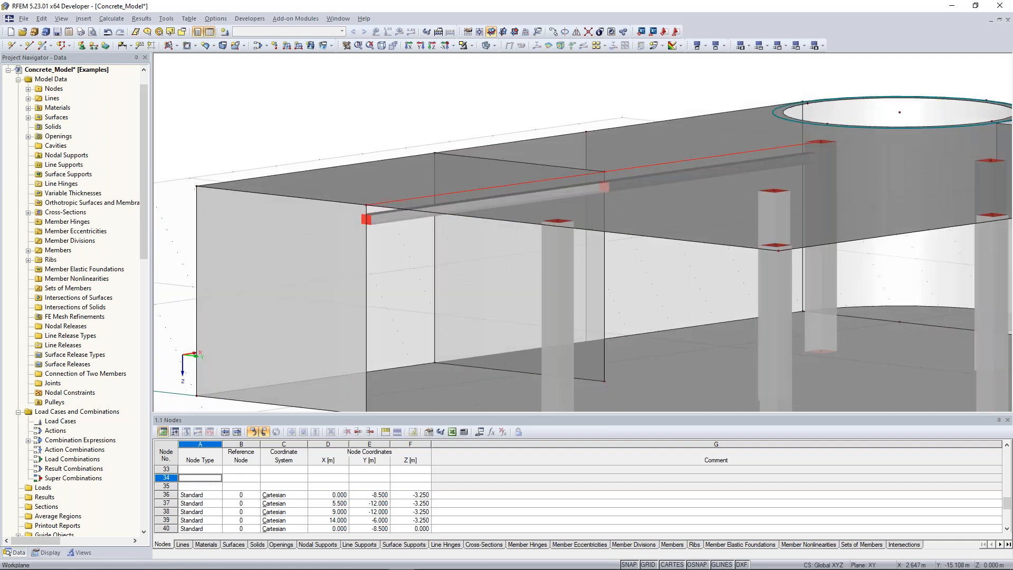
Switch the solid model's surface rendering to the last "Filled incl. thickness" variant
{"action": "left_click", "coordinate": [48, 552]}
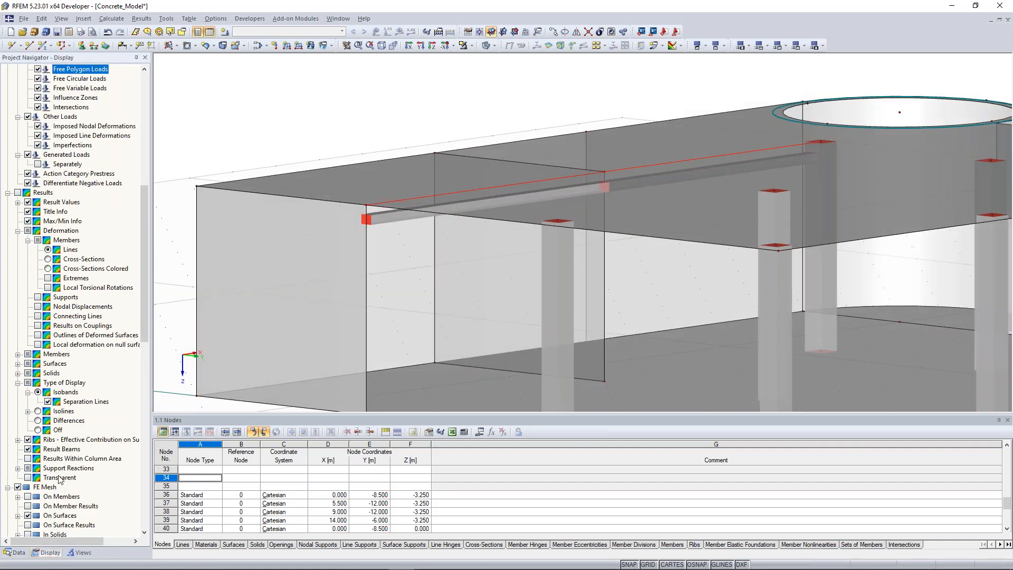
{"action": "scroll", "coordinate": [59, 479], "scroll_direction": "down", "scroll_amount": 10}
{"action": "scroll", "coordinate": [60, 479], "scroll_direction": "down", "scroll_amount": 3}
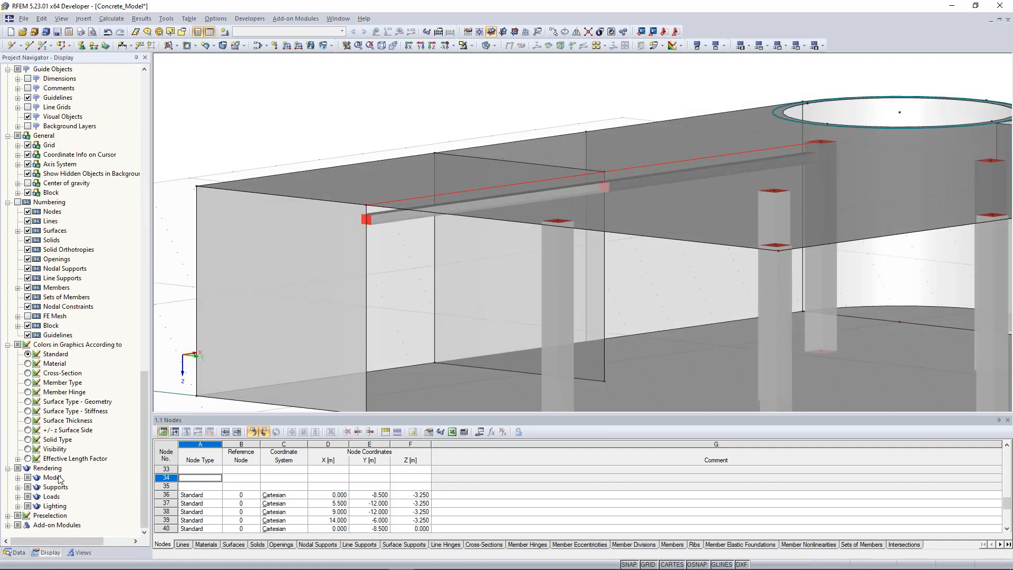
{"action": "left_click", "coordinate": [18, 478]}
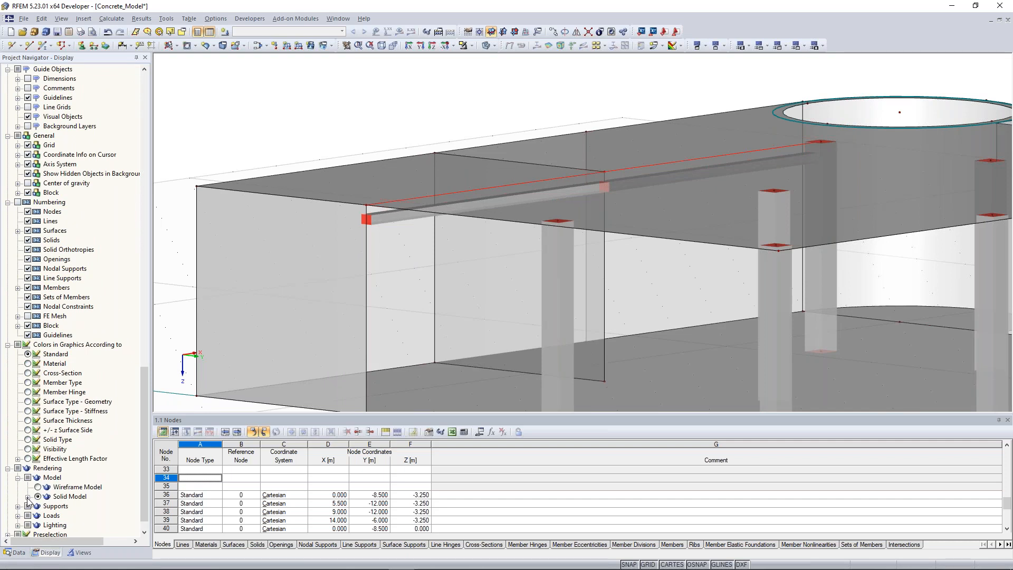
{"action": "left_click", "coordinate": [28, 496]}
{"action": "scroll", "coordinate": [29, 502], "scroll_direction": "down", "scroll_amount": 2}
{"action": "left_click", "coordinate": [38, 468]}
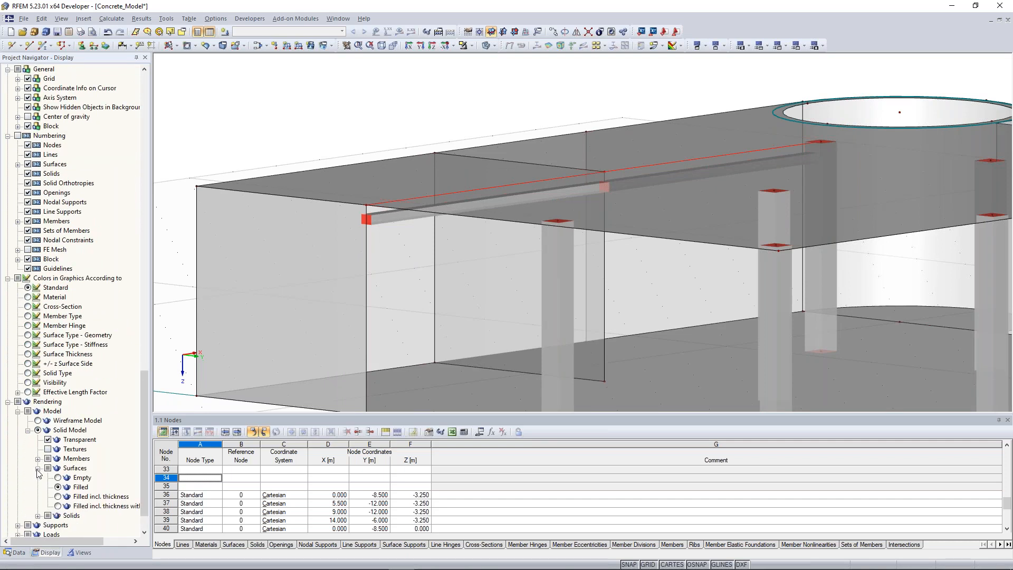
{"action": "left_click", "coordinate": [59, 505]}
Examine how the rib sits against the ceiling slab's thickness, and return the surface rendering to Filled
{"action": "scroll", "coordinate": [388, 160], "scroll_direction": "up", "scroll_amount": 5}
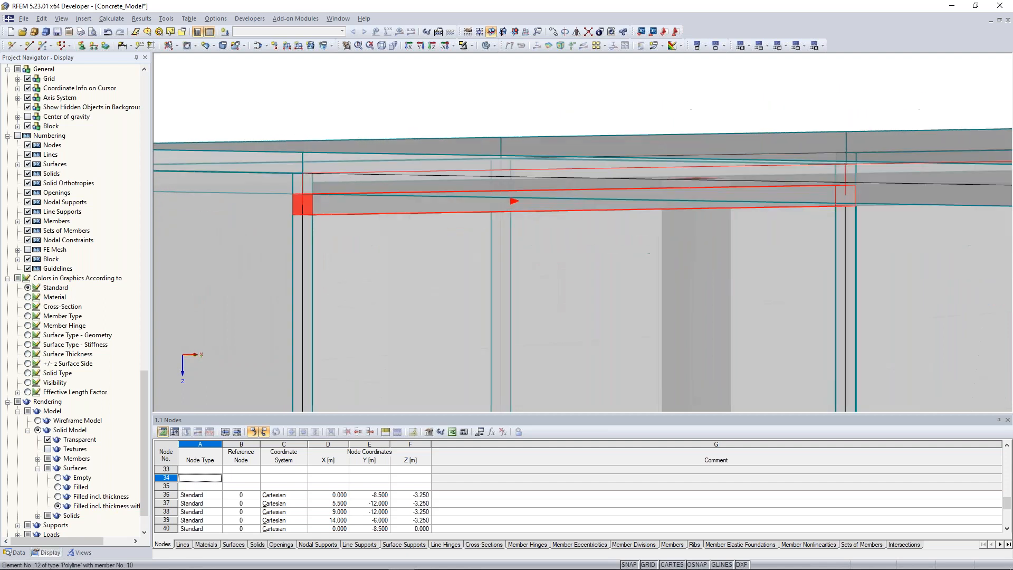
{"action": "scroll", "coordinate": [391, 169], "scroll_direction": "up", "scroll_amount": 2}
{"action": "middle_click_drag", "start_coordinate": [395, 178], "coordinate": [405, 202]}
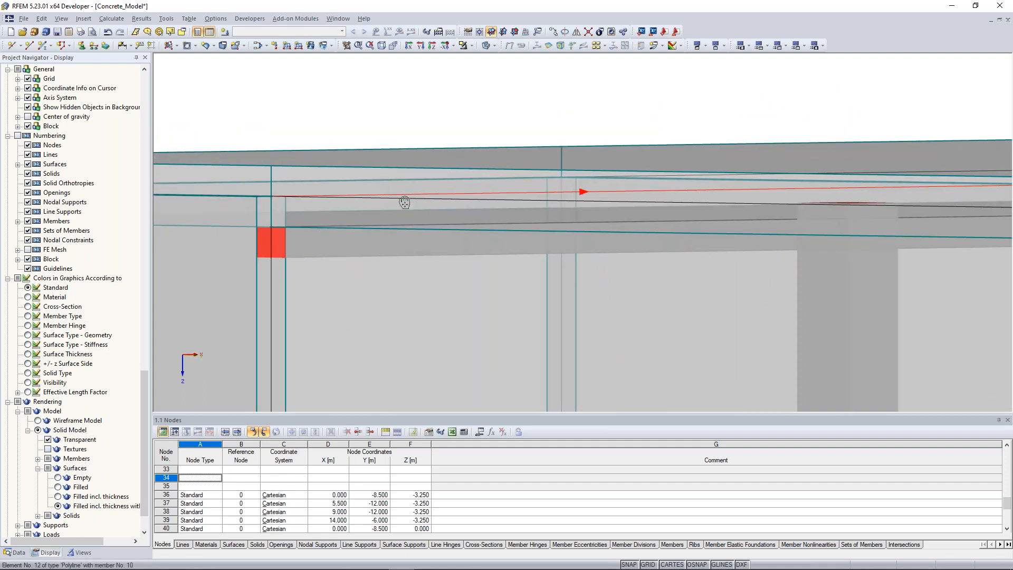
{"action": "middle_click_drag", "start_coordinate": [404, 202], "coordinate": [406, 188], "text": "ctrl"}
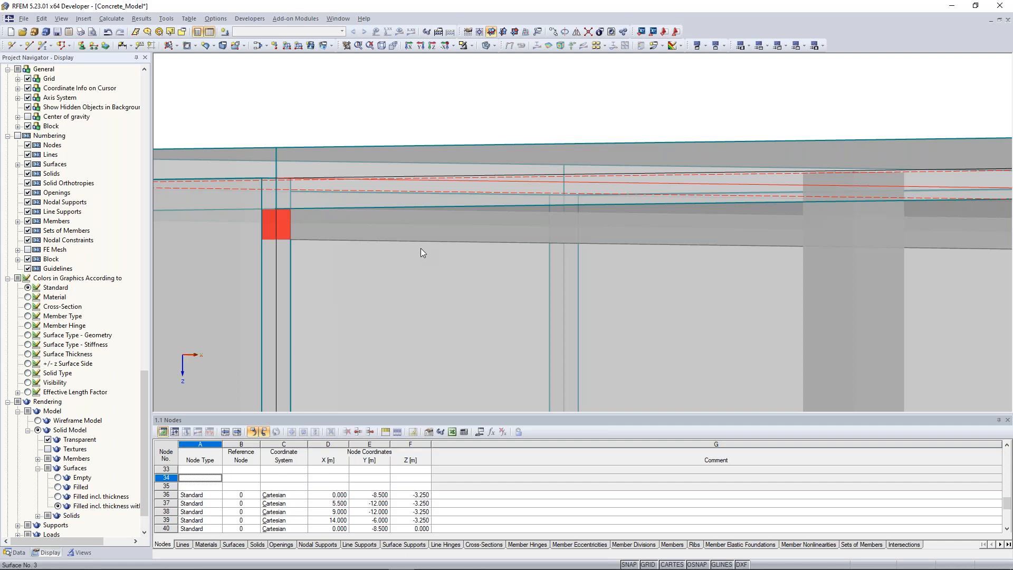
{"action": "middle_click_drag", "start_coordinate": [421, 248], "coordinate": [433, 271]}
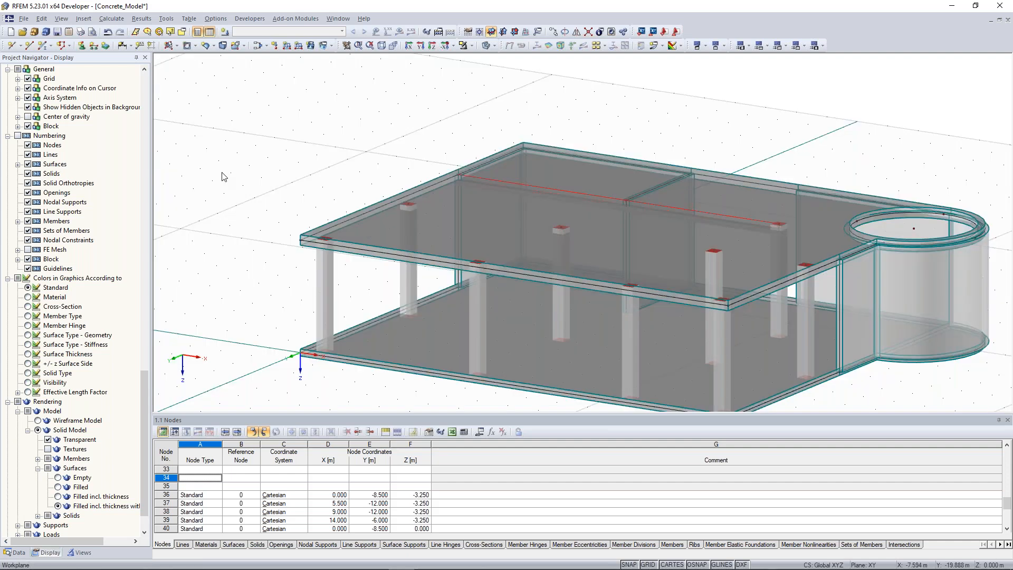
{"action": "scroll", "coordinate": [224, 177], "scroll_direction": "down", "scroll_amount": 3}
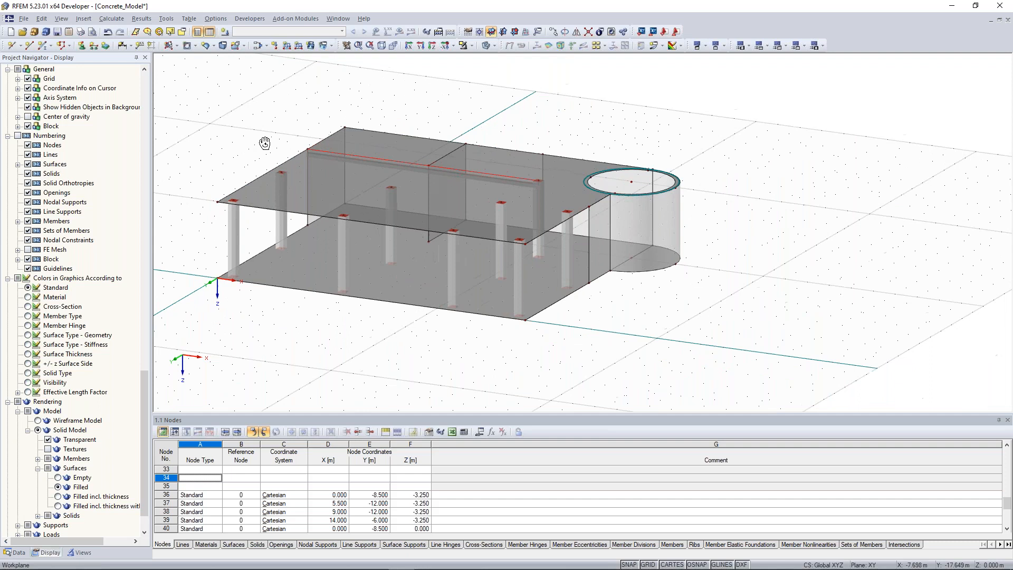
{"action": "middle_click_drag", "start_coordinate": [265, 143], "coordinate": [413, 186], "text": "ctrl"}
{"action": "middle_click_drag", "start_coordinate": [302, 153], "coordinate": [446, 295], "text": "ctrl"}
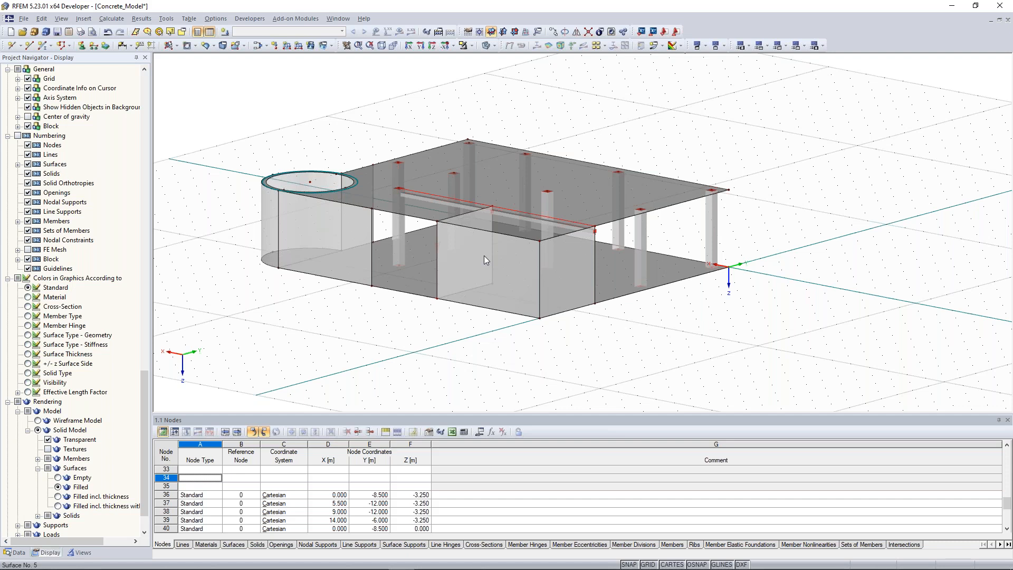
{"action": "scroll", "coordinate": [484, 255], "scroll_direction": "up", "scroll_amount": 3}
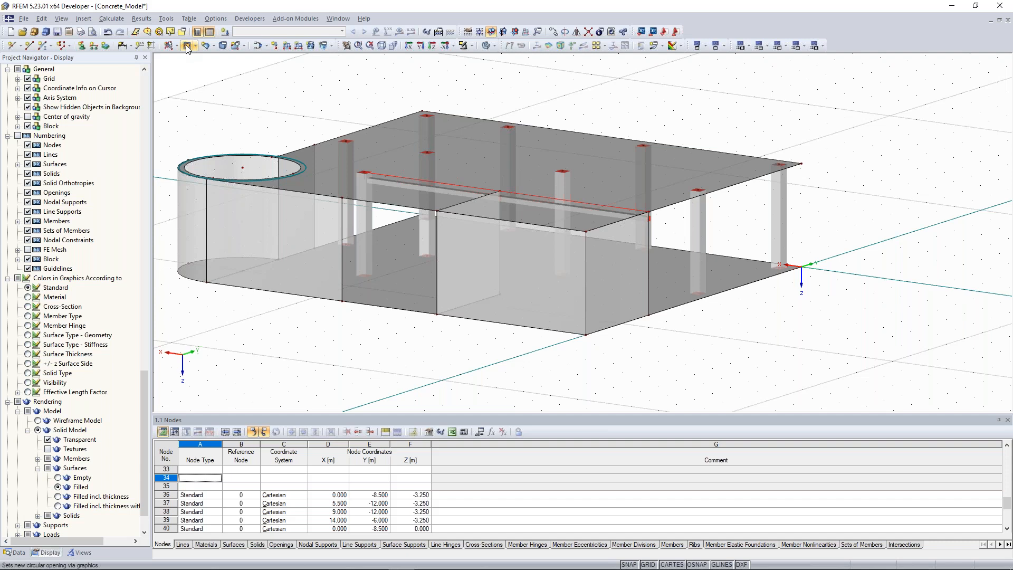
{"action": "left_click", "coordinate": [185, 45]}
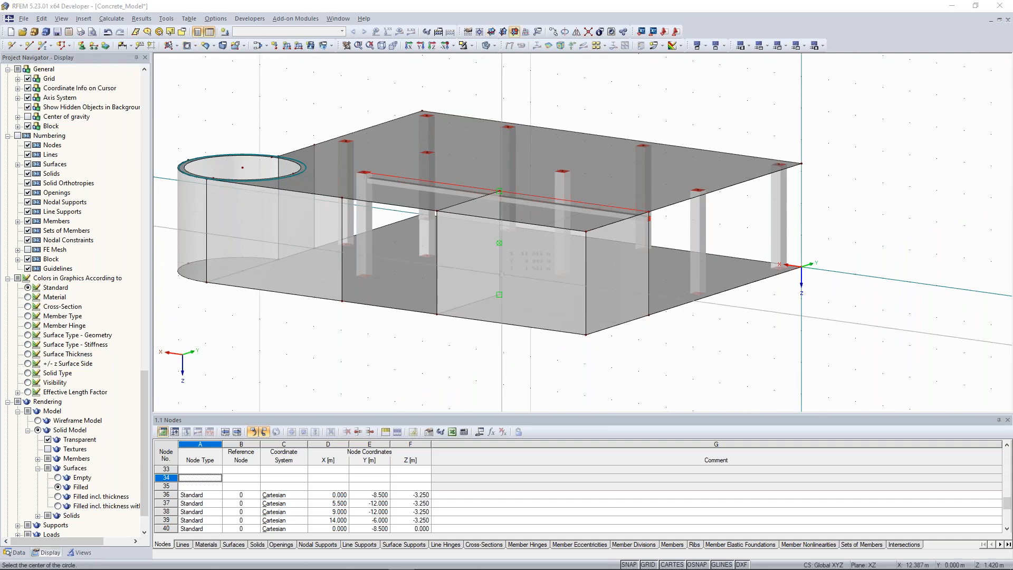
{"action": "left_click", "coordinate": [491, 32]}
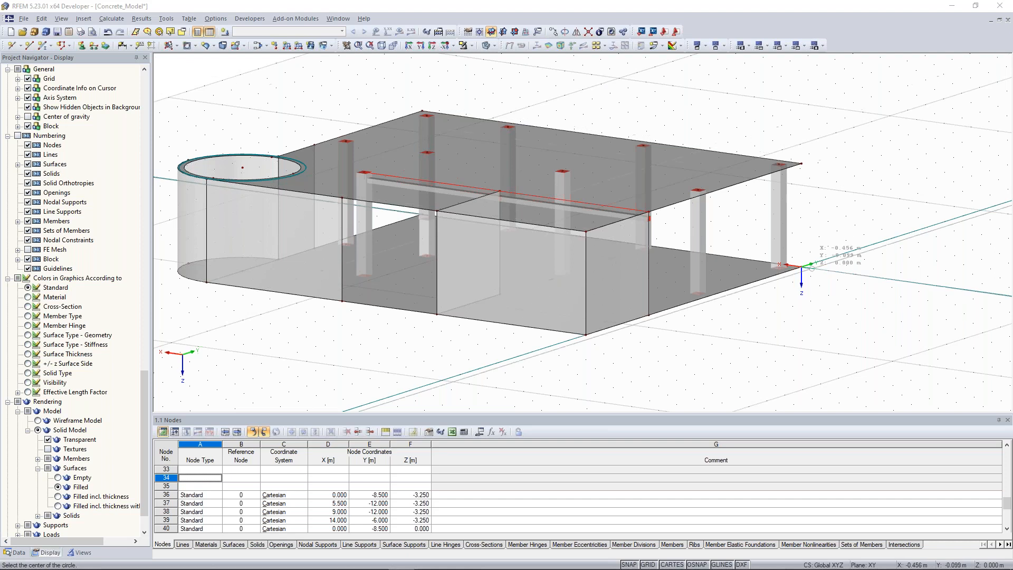
{"action": "key", "text": "Escape"}
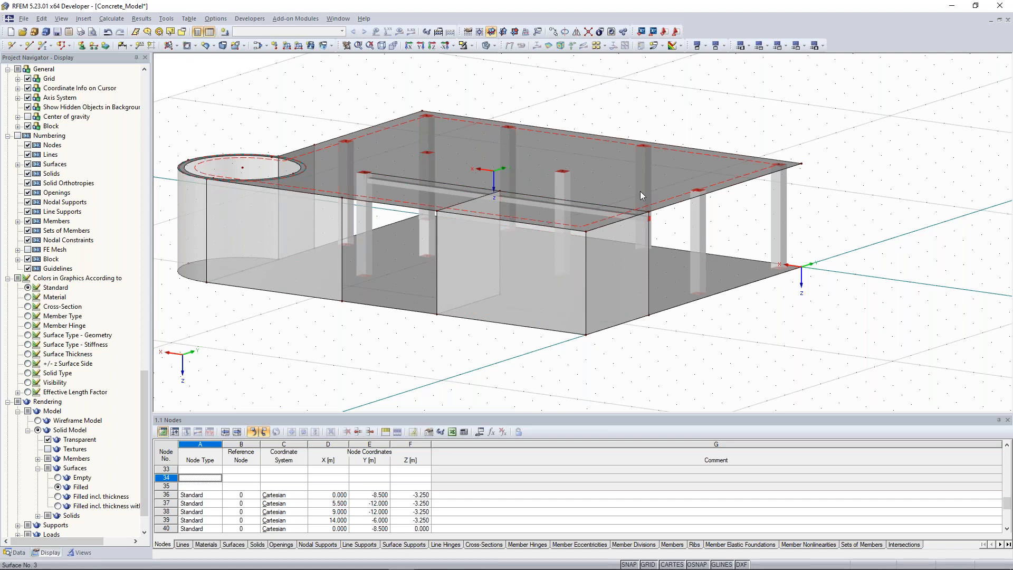
Set the work plane to XZ along the outer wall at Y -12 m, with its origin at the wall's lower corner
{"action": "middle_click_drag", "start_coordinate": [640, 191], "coordinate": [321, 167], "text": "ctrl"}
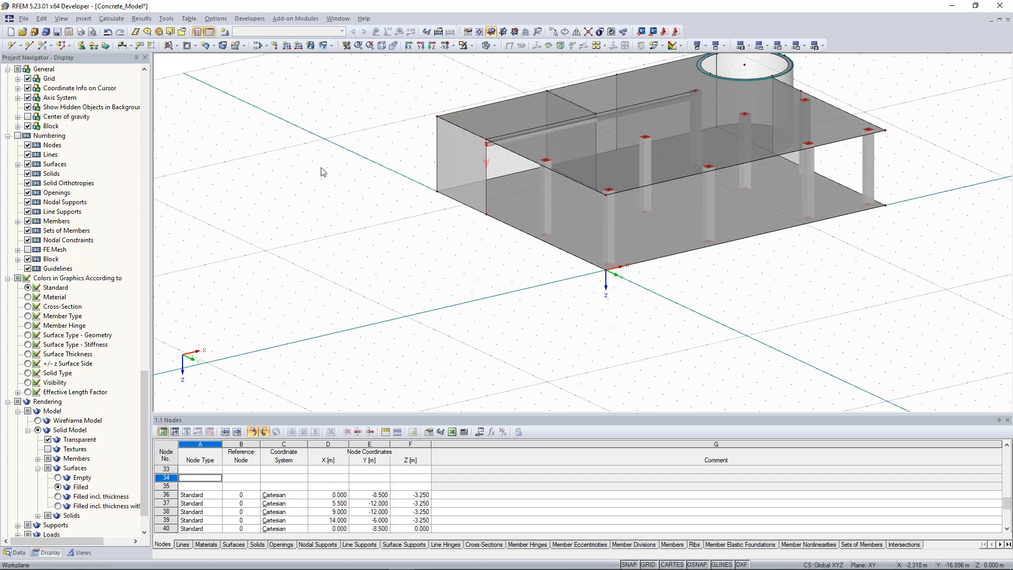
{"action": "scroll", "coordinate": [416, 215], "scroll_direction": "up", "scroll_amount": 1}
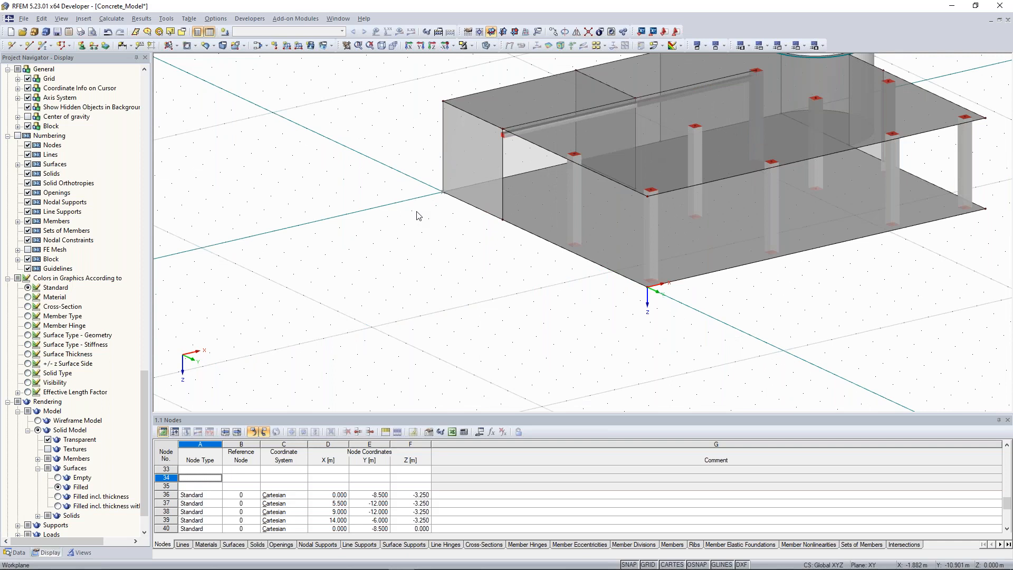
{"action": "middle_click_drag", "start_coordinate": [417, 212], "coordinate": [477, 132], "text": "ctrl"}
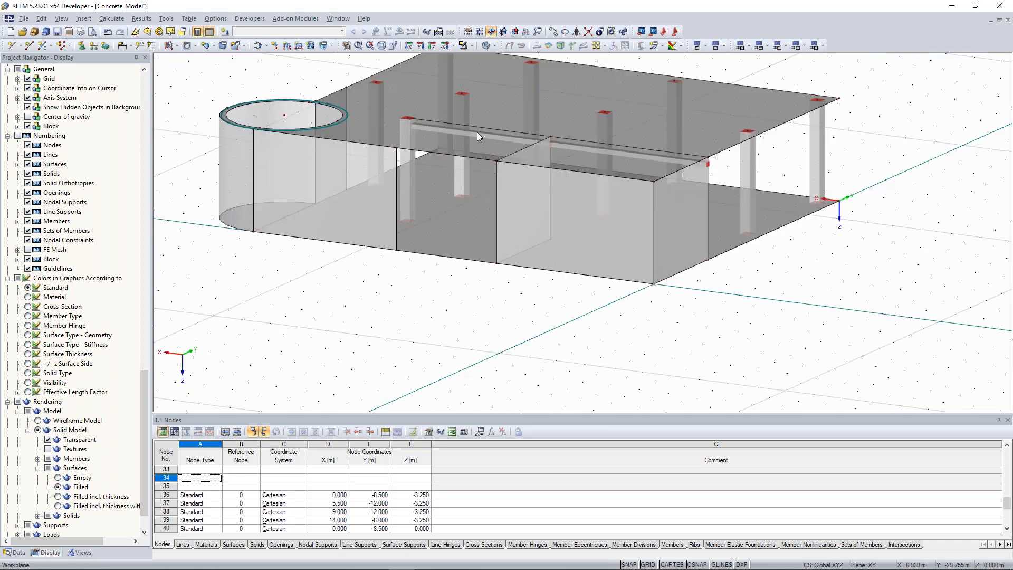
{"action": "left_click", "coordinate": [514, 33]}
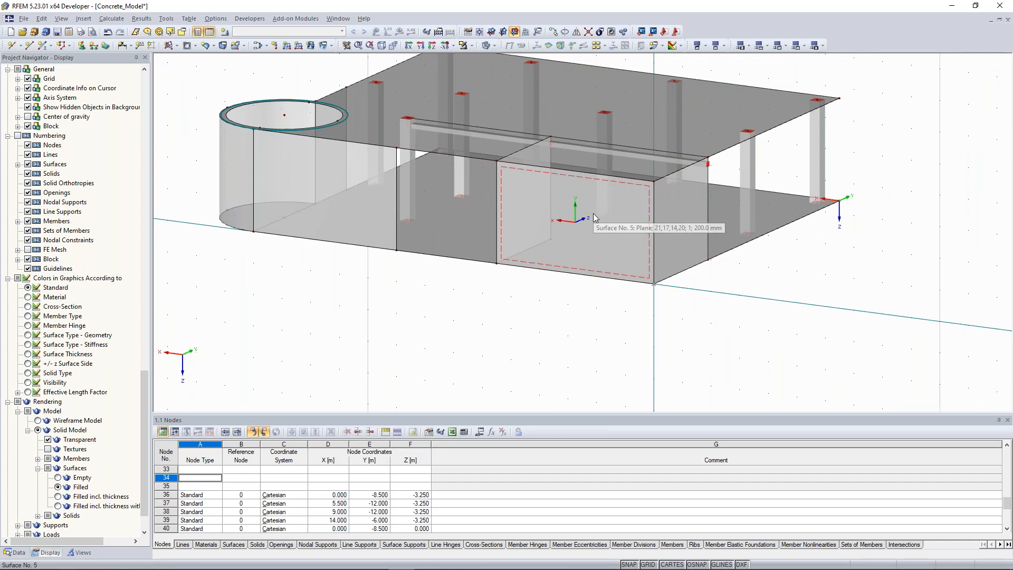
{"action": "middle_click_drag", "start_coordinate": [314, 298], "coordinate": [292, 328]}
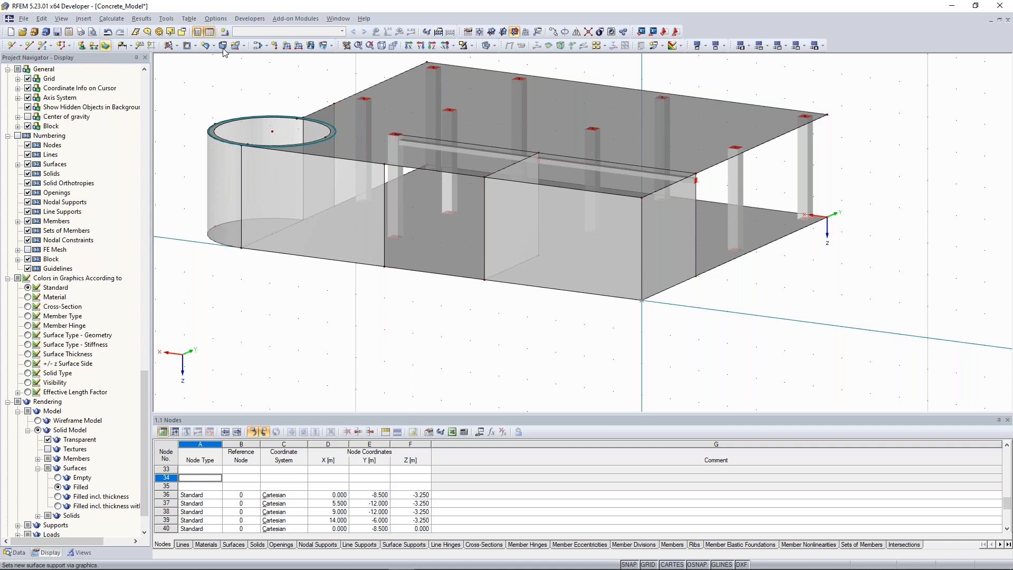
{"action": "left_click", "coordinate": [196, 46]}
{"action": "left_click", "coordinate": [199, 59]}
{"action": "scroll", "coordinate": [543, 203], "scroll_direction": "up", "scroll_amount": 2}
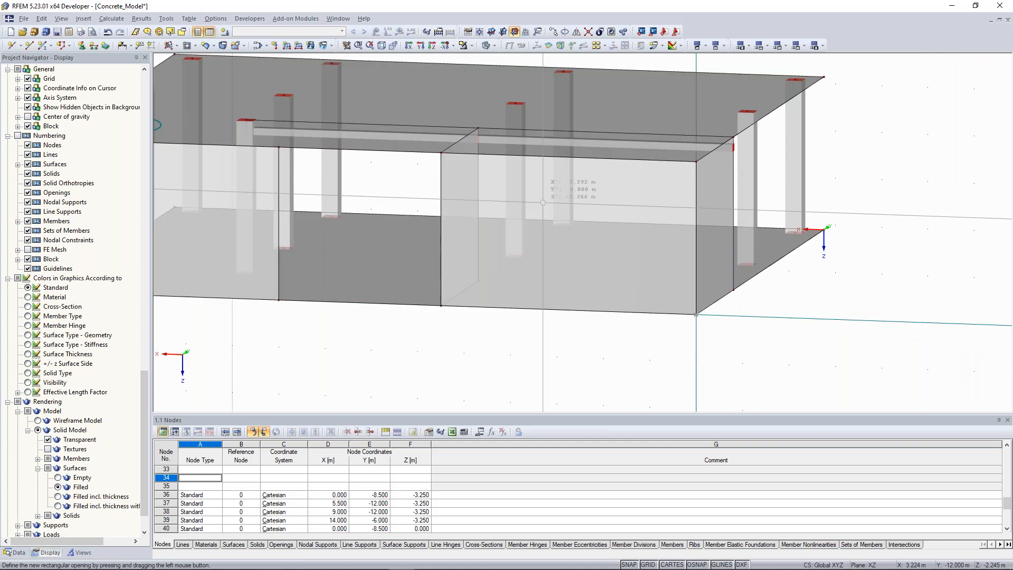
{"action": "key", "text": "Escape"}
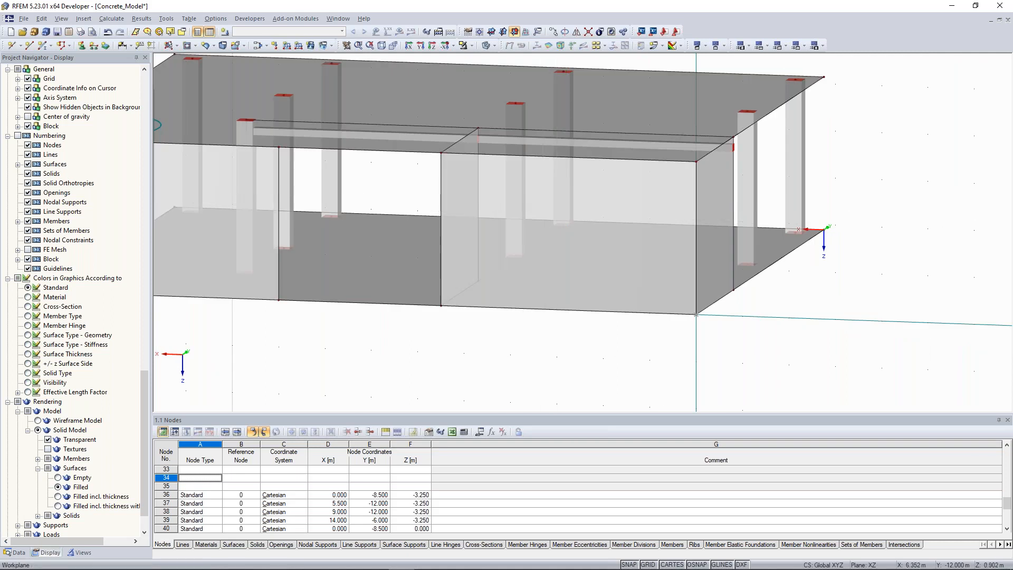
{"action": "scroll", "coordinate": [132, 307], "scroll_direction": "down", "scroll_amount": 10}
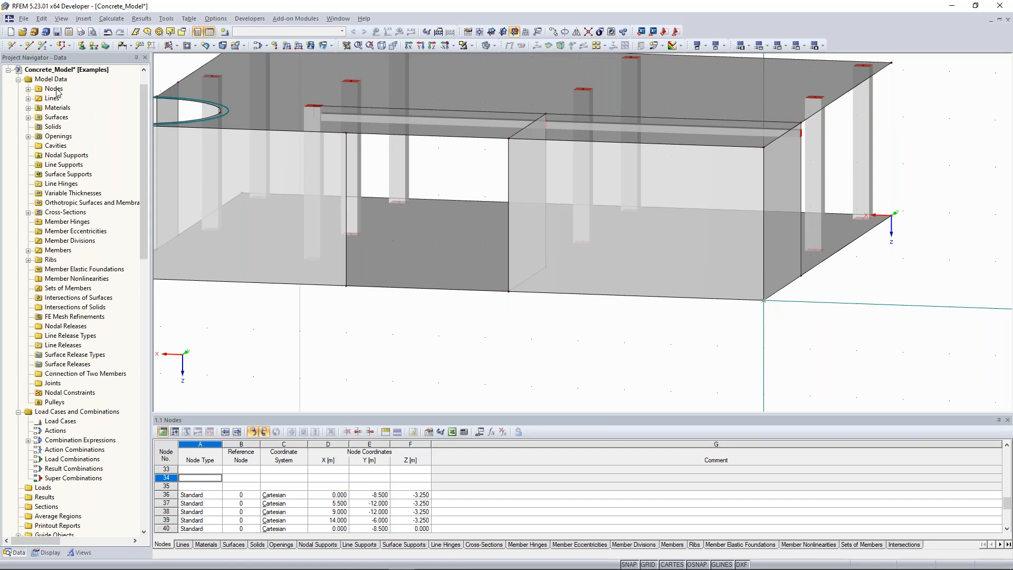
{"action": "right_click", "coordinate": [58, 90]}
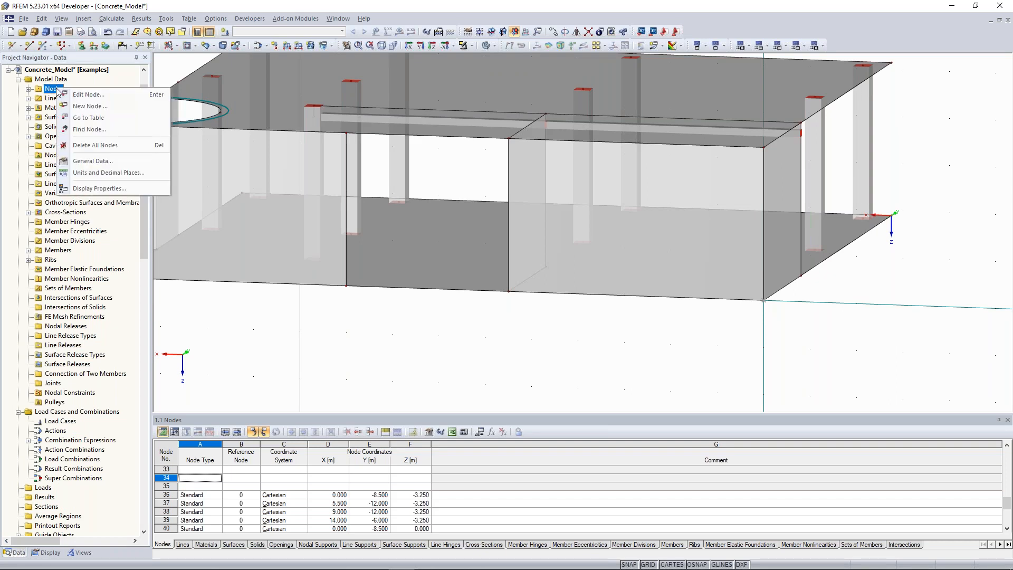
{"action": "left_click", "coordinate": [83, 107]}
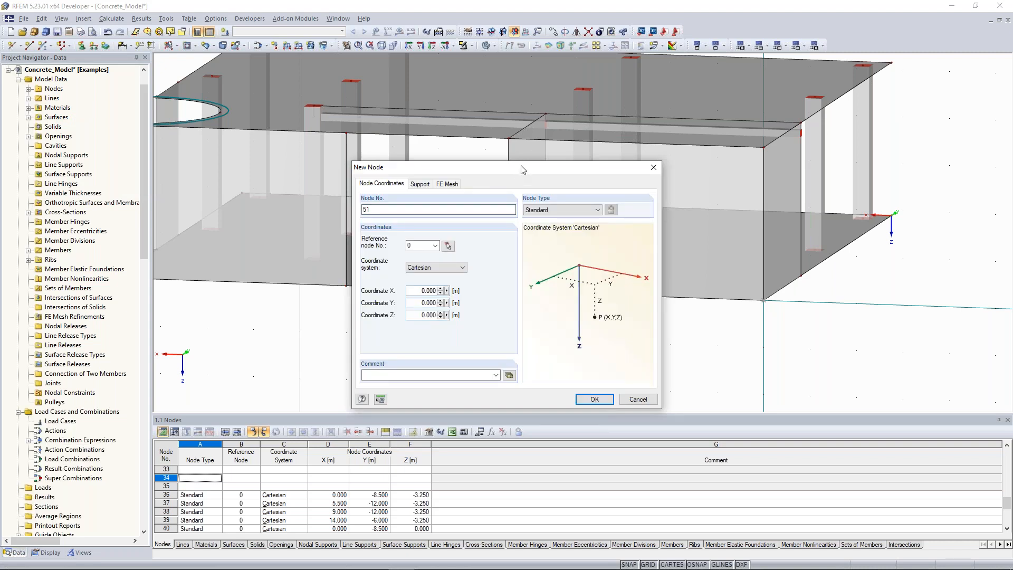
{"action": "left_click_drag", "start_coordinate": [519, 173], "coordinate": [213, 108]}
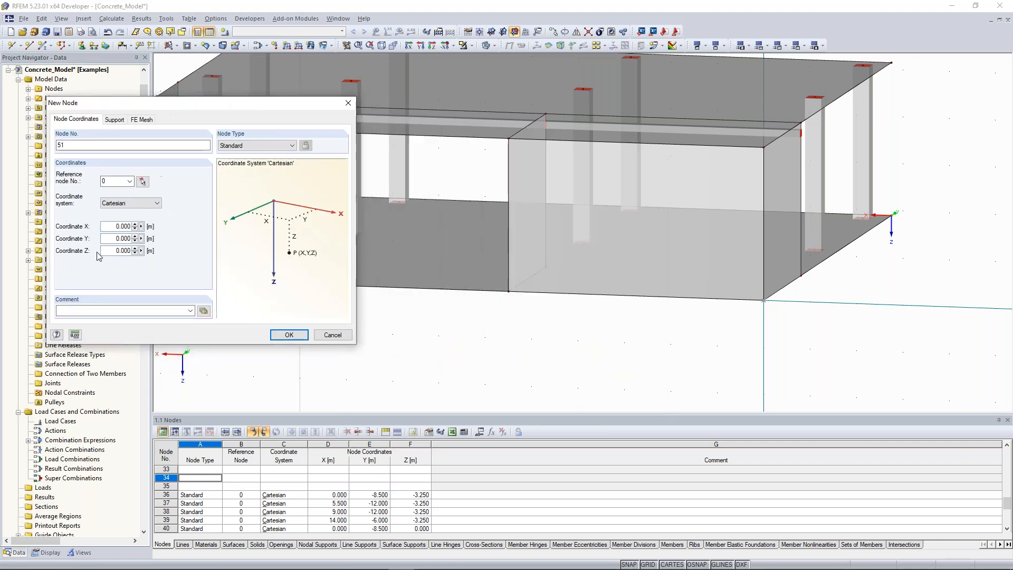
{"action": "left_click", "coordinate": [139, 203]}
{"action": "left_click", "coordinate": [139, 203]}
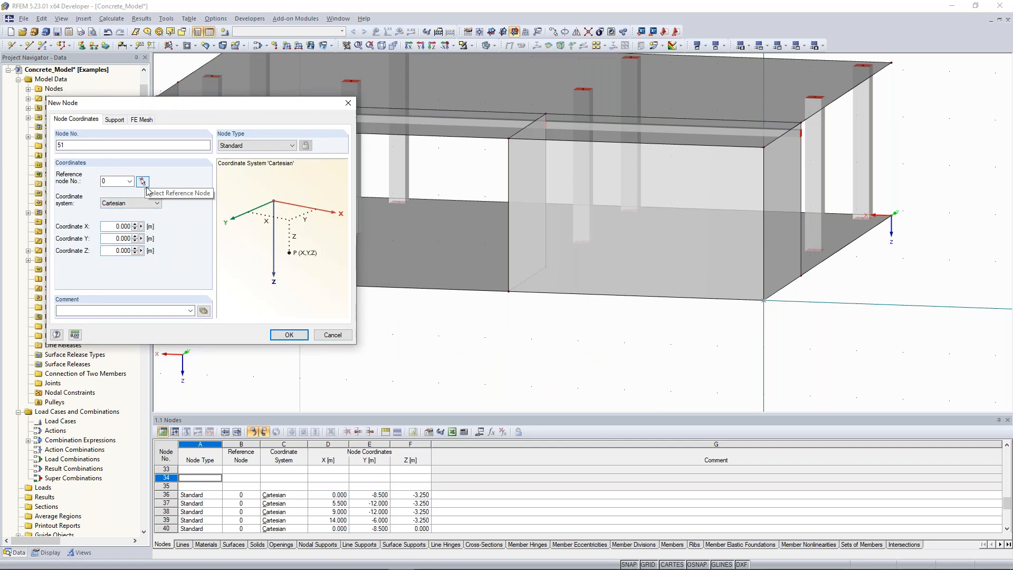
{"action": "left_click", "coordinate": [142, 181]}
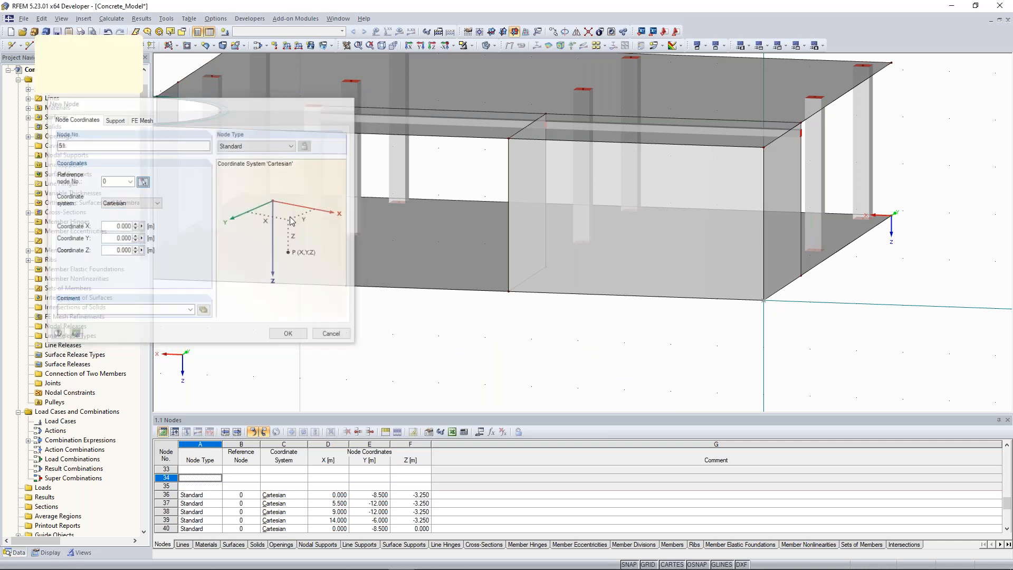
{"action": "left_click", "coordinate": [764, 301]}
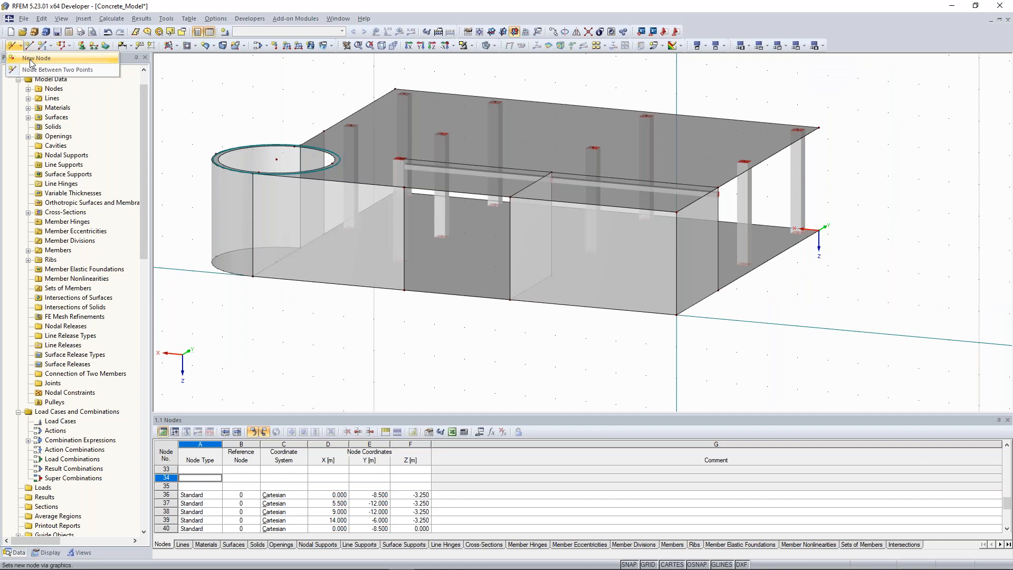
Create a standard node on the outer wall in the XZ work plane at X' 5 m, Z' -2.5 m
{"action": "left_click", "coordinate": [30, 59]}
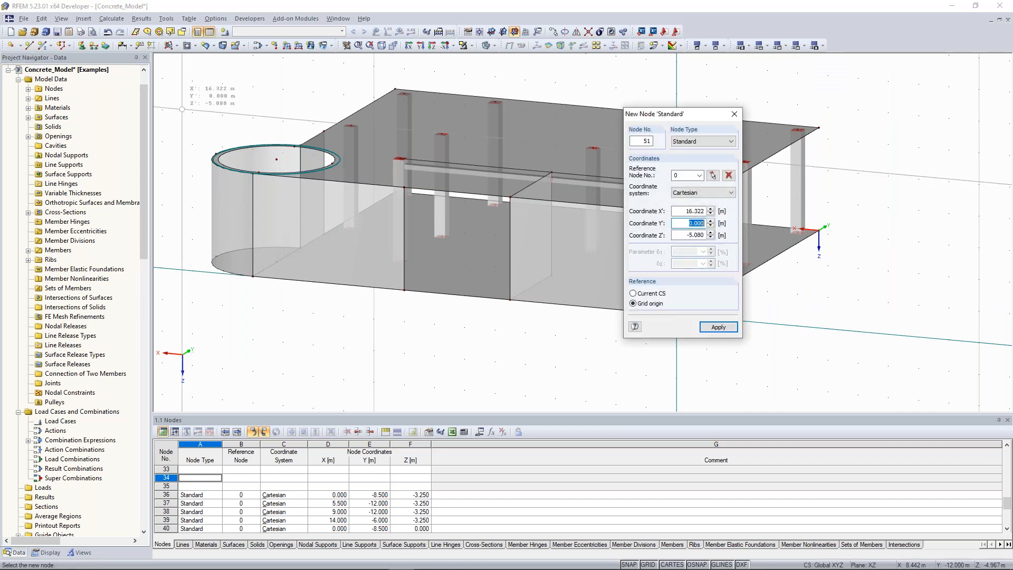
{"action": "left_click_drag", "start_coordinate": [698, 116], "coordinate": [191, 94]}
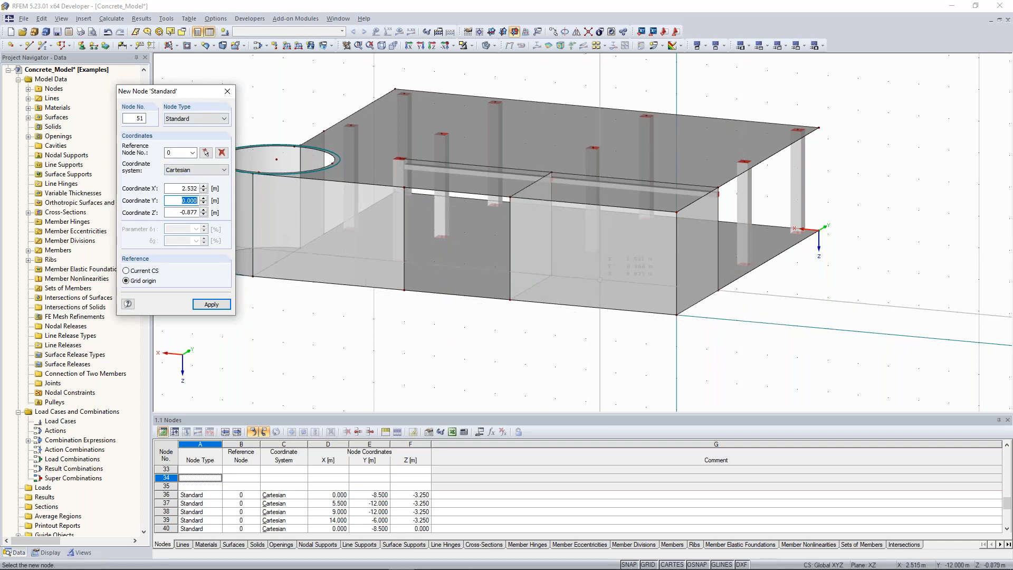
{"action": "scroll", "coordinate": [686, 312], "scroll_direction": "up", "scroll_amount": 1}
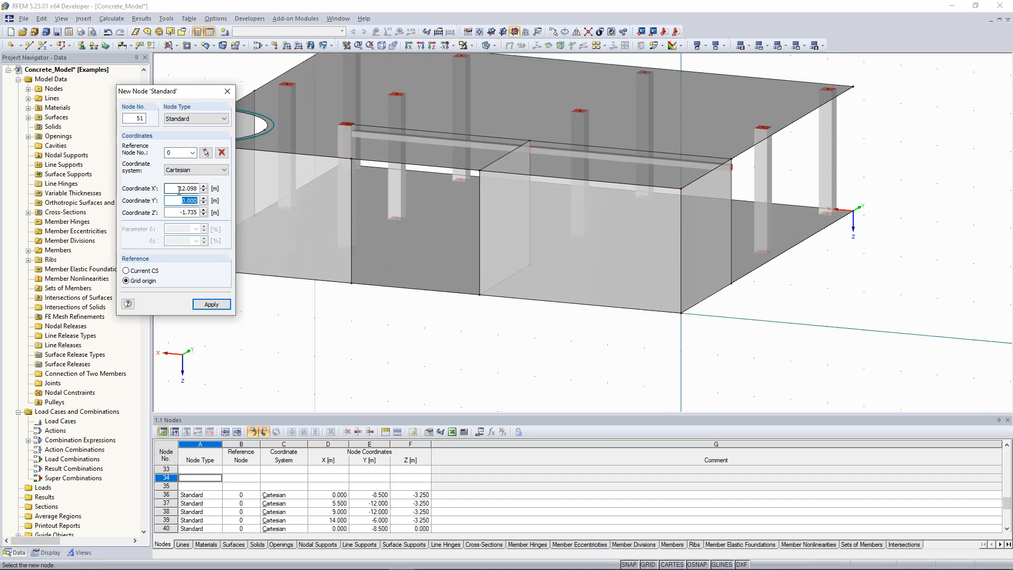
{"action": "double_click", "coordinate": [179, 188]}
{"action": "type", "text": "5"}
{"action": "key", "text": "Tab"}
{"action": "key", "text": "Tab"}
{"action": "type", "text": "-2,5"}
{"action": "left_click", "coordinate": [211, 304]}
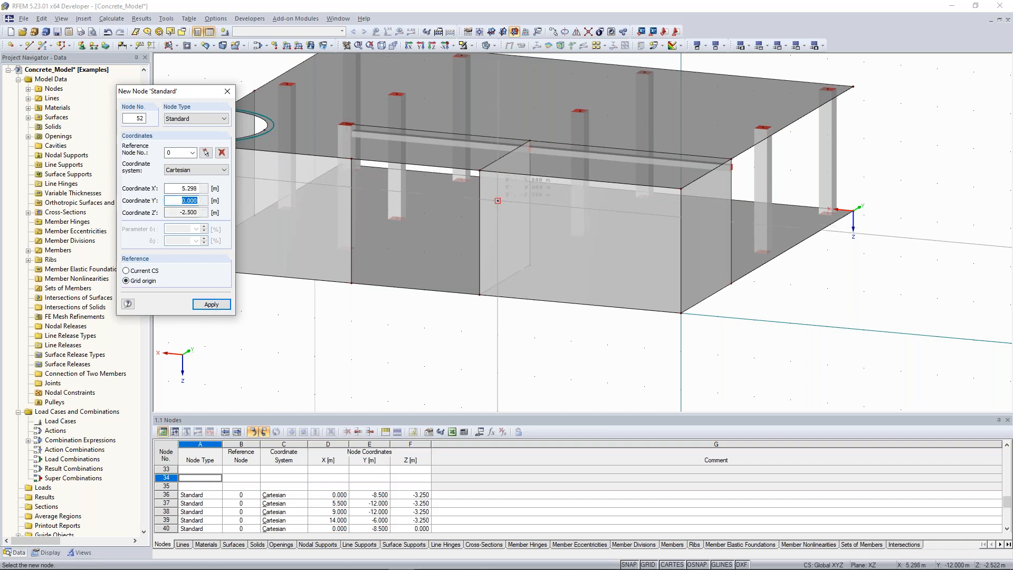
Place the opposite corner node at X' 1.5 m, Z' -1 m and create a rectangular window opening between the two nodes
{"action": "left_click", "coordinate": [193, 189]}
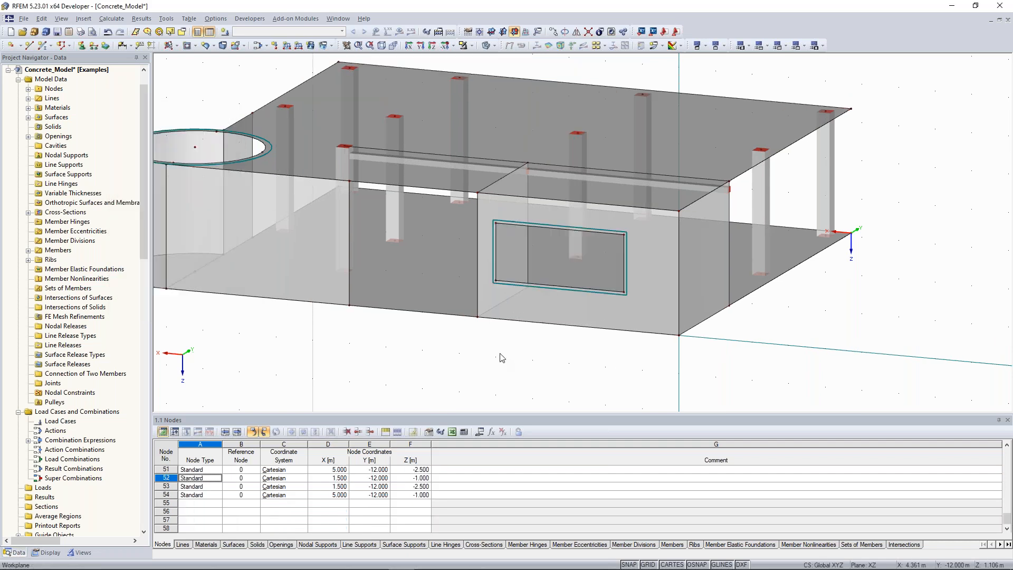
{"action": "middle_click_drag", "start_coordinate": [488, 349], "coordinate": [500, 350]}
{"action": "scroll", "coordinate": [500, 350], "scroll_direction": "down", "scroll_amount": 1}
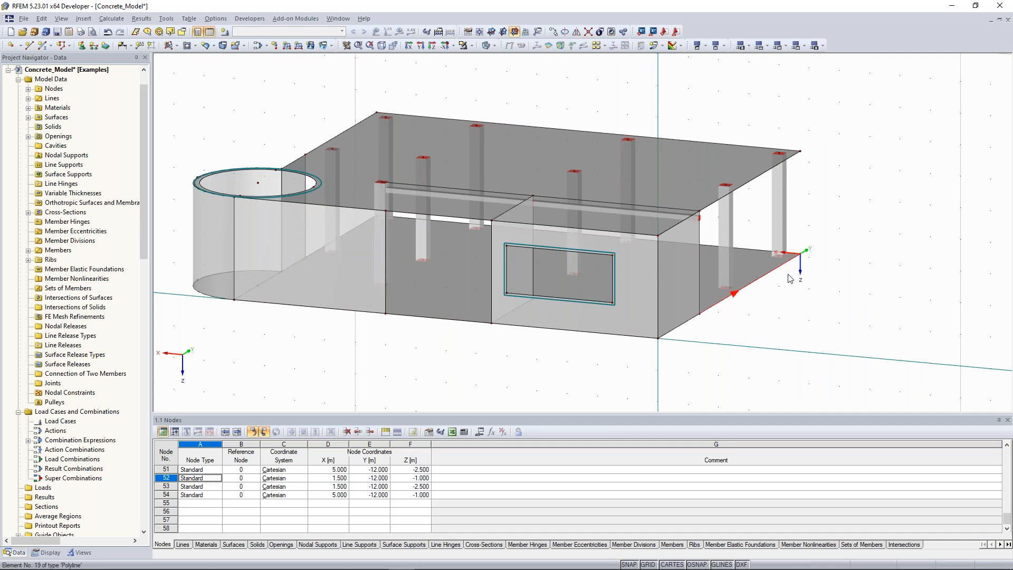
{"action": "middle_click_drag", "start_coordinate": [767, 309], "coordinate": [778, 270]}
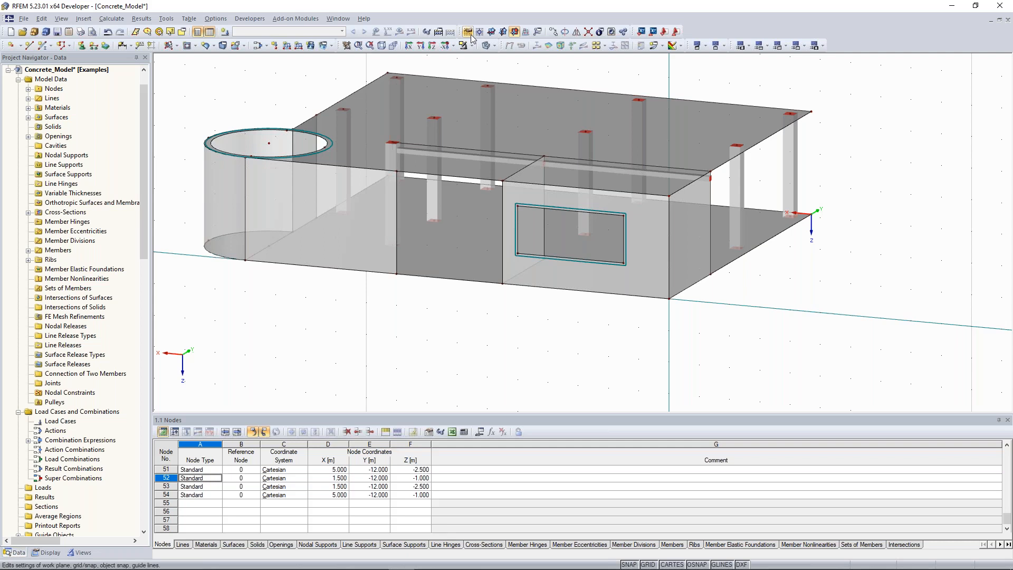
Set the work plane back to the XY plane
{"action": "middle_click_drag", "start_coordinate": [777, 304], "coordinate": [553, 310], "text": "ctrl"}
{"action": "left_click", "coordinate": [490, 33]}
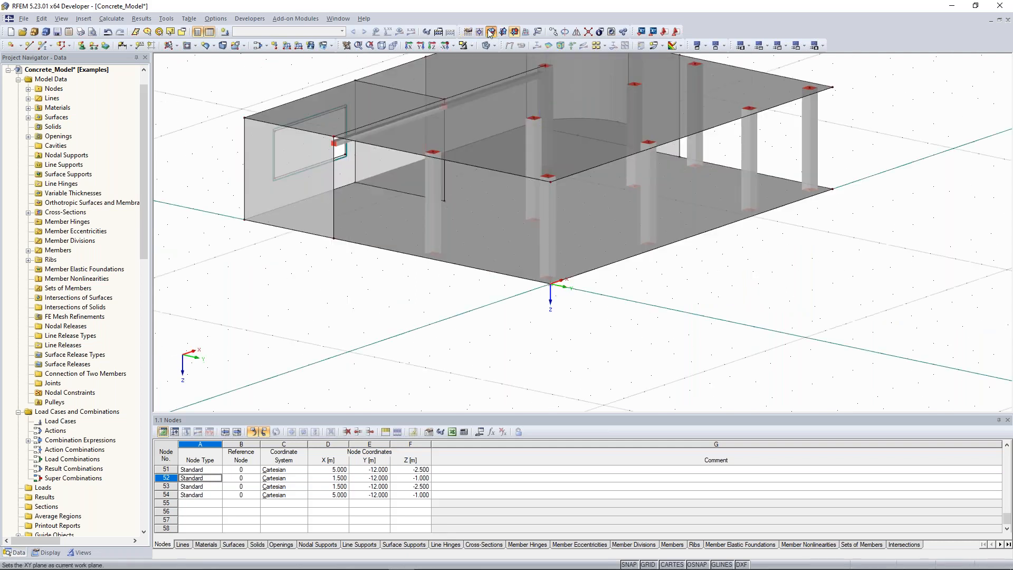
Examine the whole building from the open side, including the column bases, wall base lines and the new window opening
{"action": "scroll", "coordinate": [802, 272], "scroll_direction": "down", "scroll_amount": 3}
{"action": "middle_click_drag", "start_coordinate": [801, 273], "coordinate": [448, 259], "text": "ctrl"}
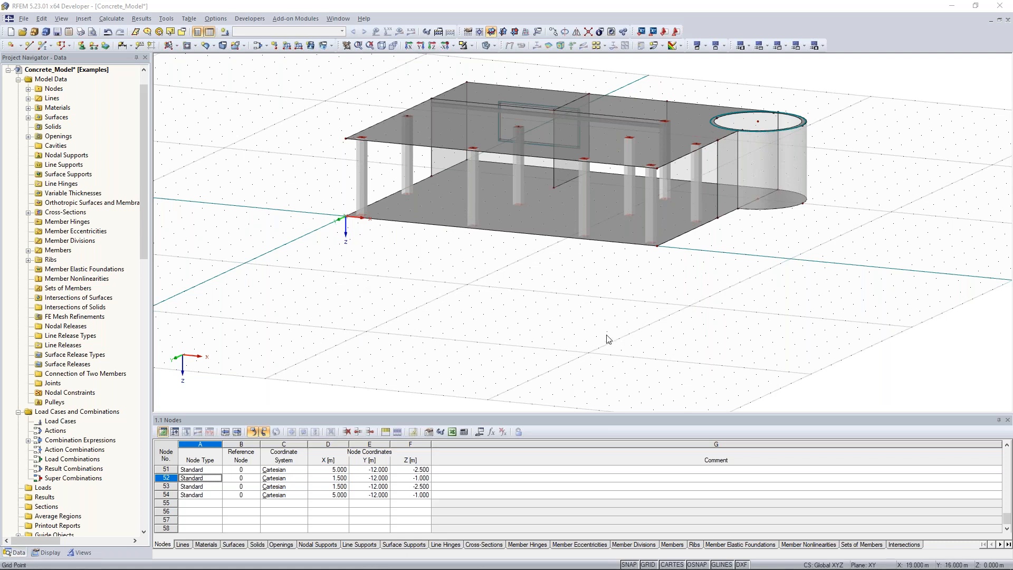
{"action": "middle_click_drag", "start_coordinate": [393, 254], "coordinate": [416, 305], "text": "ctrl"}
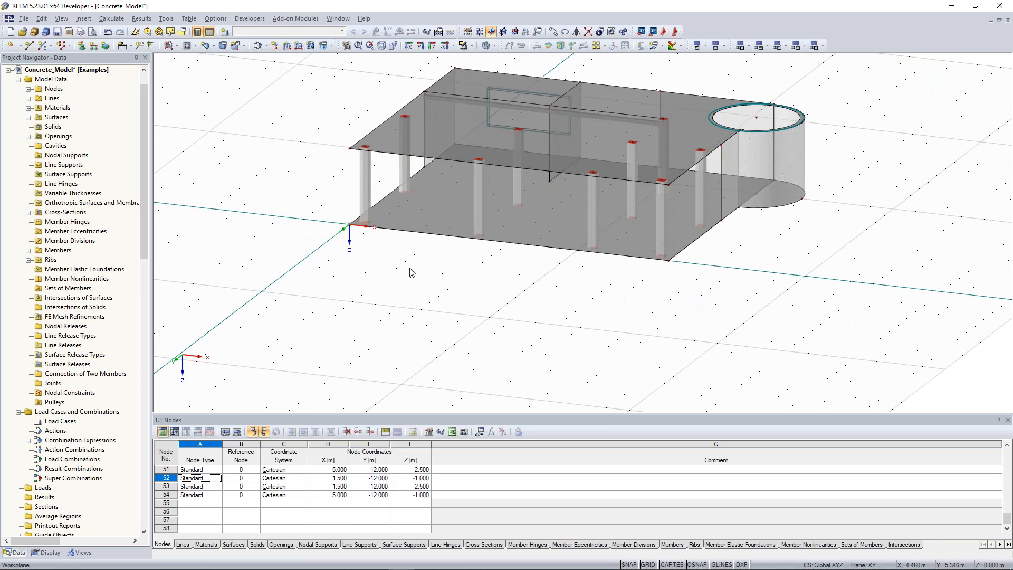
{"action": "middle_click_drag", "start_coordinate": [443, 224], "coordinate": [444, 235]}
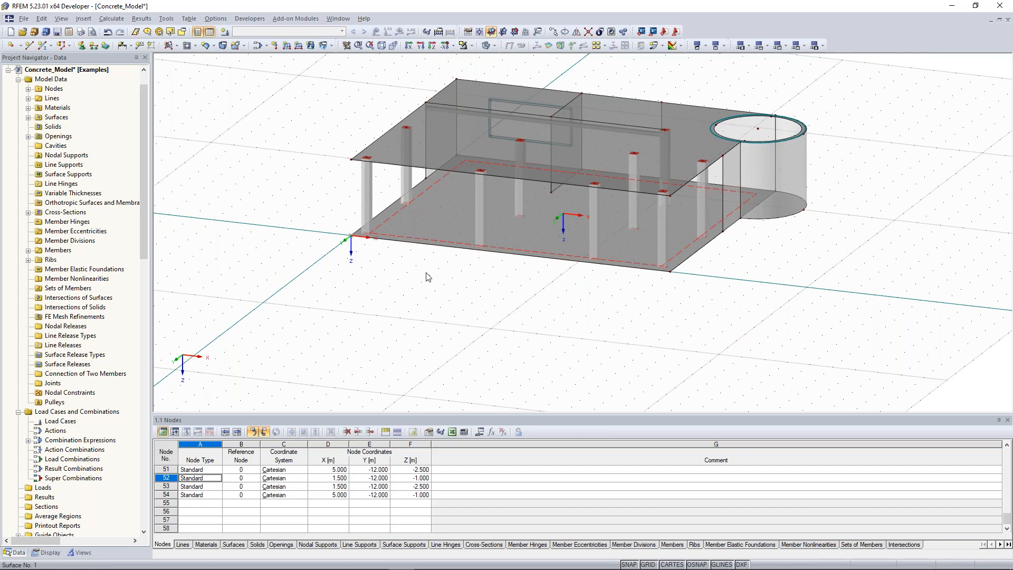
{"action": "scroll", "coordinate": [424, 266], "scroll_direction": "up", "scroll_amount": 3}
{"action": "mouse_move", "coordinate": [416, 251]}
{"action": "middle_mouse_down", "text": "ctrl"}
{"action": "mouse_move", "coordinate": [408, 260]}
{"action": "mouse_move", "coordinate": [434, 250]}
{"action": "middle_mouse_up", "text": "ctrl"}
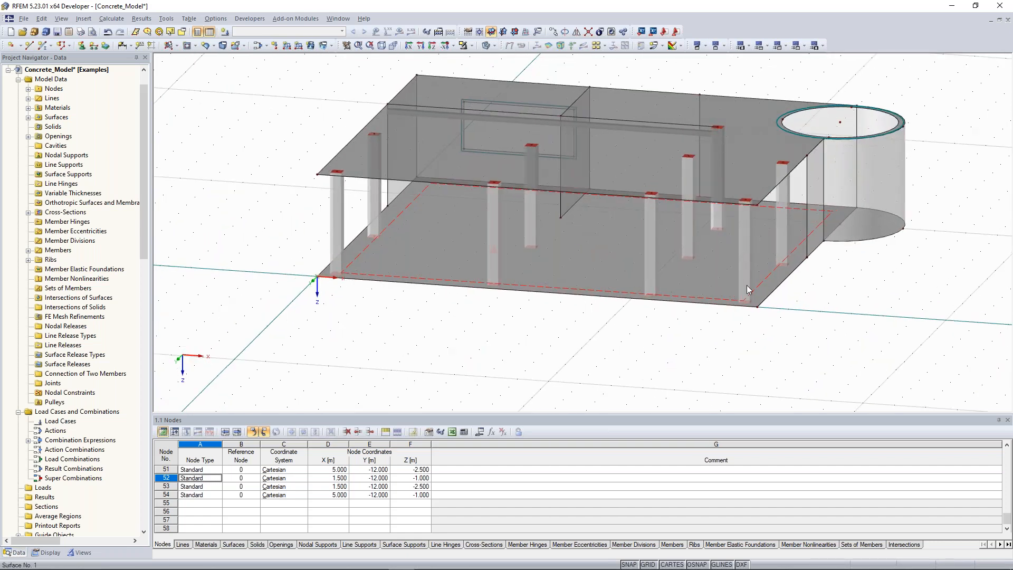
{"action": "middle_click_drag", "start_coordinate": [844, 280], "coordinate": [844, 225], "text": "ctrl"}
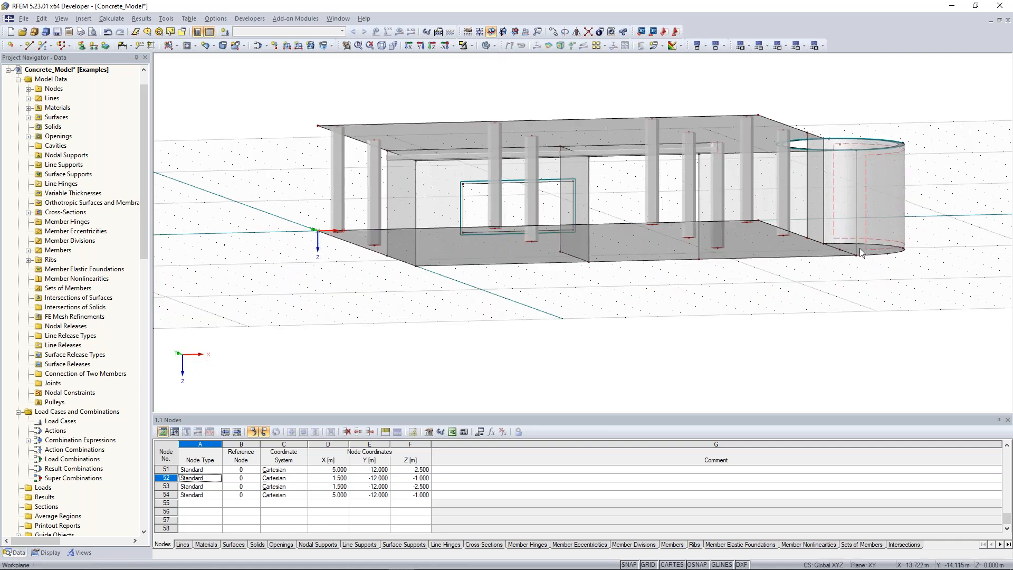
{"action": "middle_click_drag", "start_coordinate": [438, 141], "coordinate": [326, 192], "text": "ctrl"}
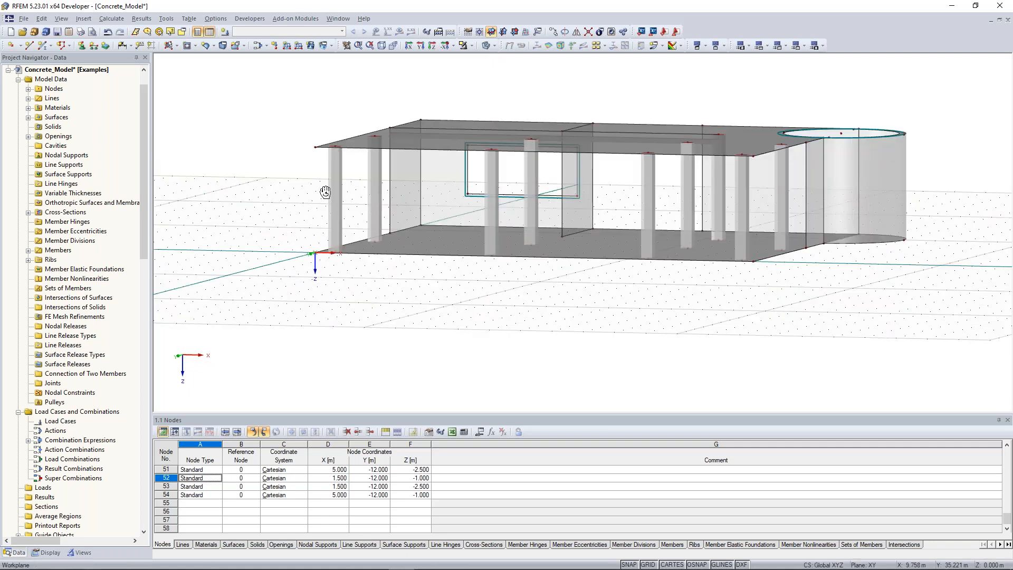
{"action": "middle_click_drag", "start_coordinate": [326, 192], "coordinate": [332, 222], "text": "ctrl"}
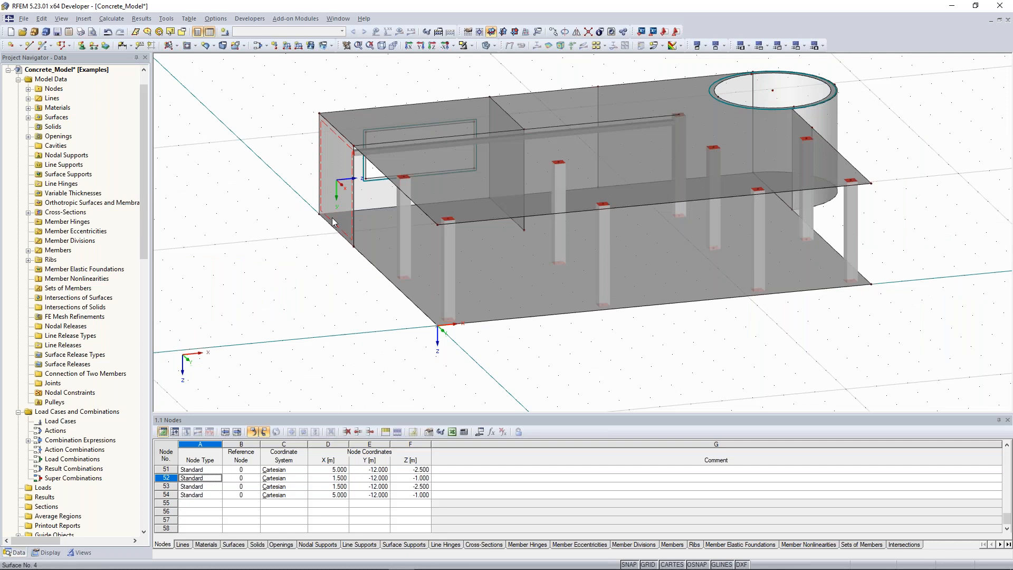
{"action": "middle_click_drag", "start_coordinate": [332, 217], "coordinate": [320, 238], "text": "ctrl"}
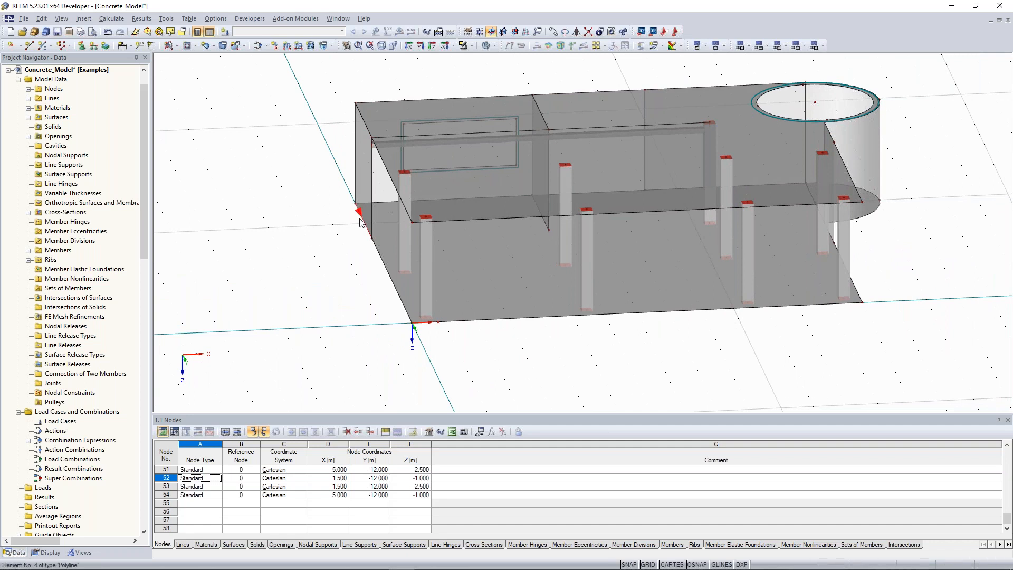
Create a line support along the floor slab's side edge (lines 4 and 19) that restrains only displacement uZ
{"action": "middle_click_drag", "start_coordinate": [285, 220], "coordinate": [307, 244]}
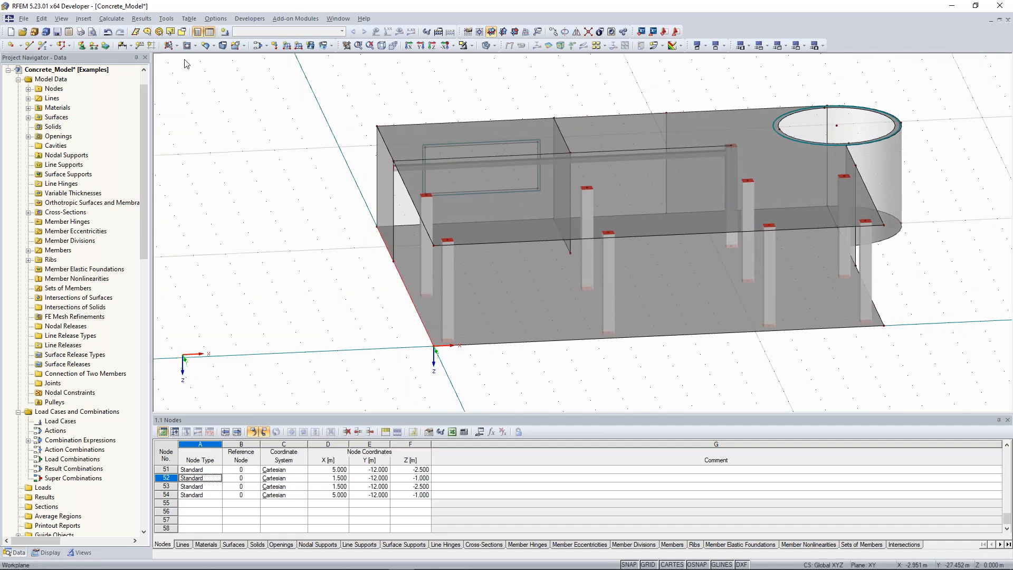
{"action": "left_click", "coordinate": [93, 46]}
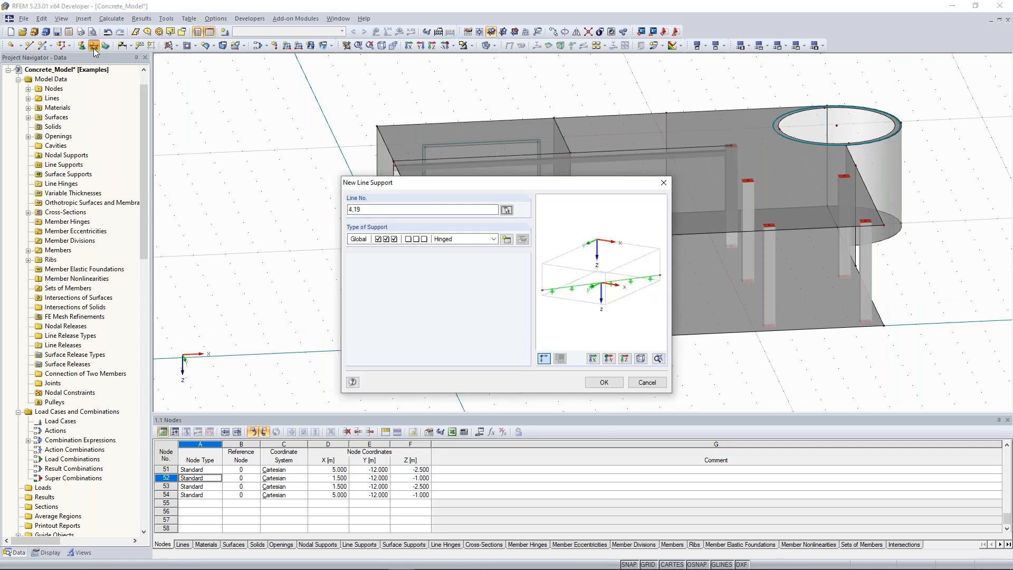
{"action": "left_click", "coordinate": [521, 239]}
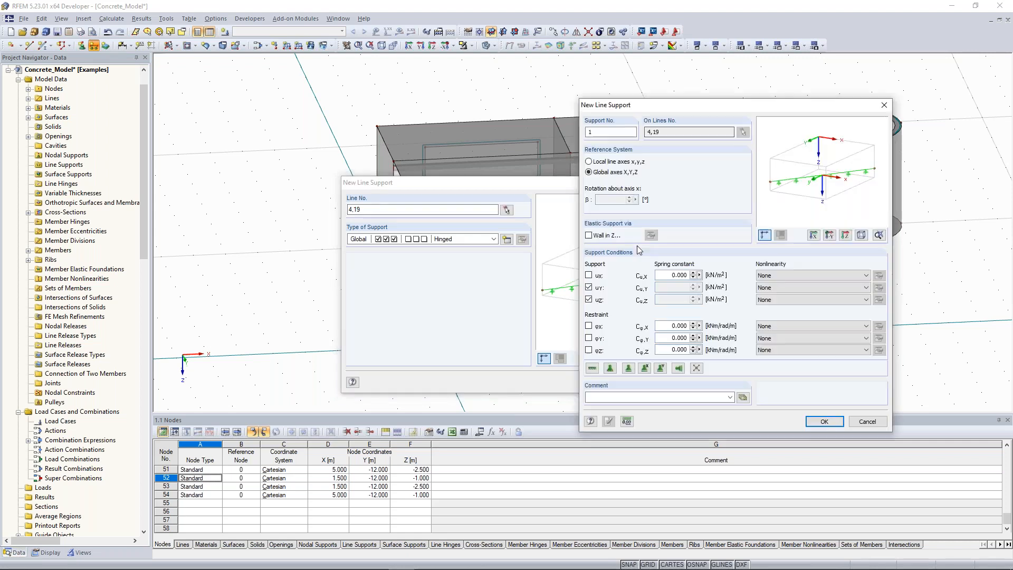
{"action": "left_click", "coordinate": [588, 288]}
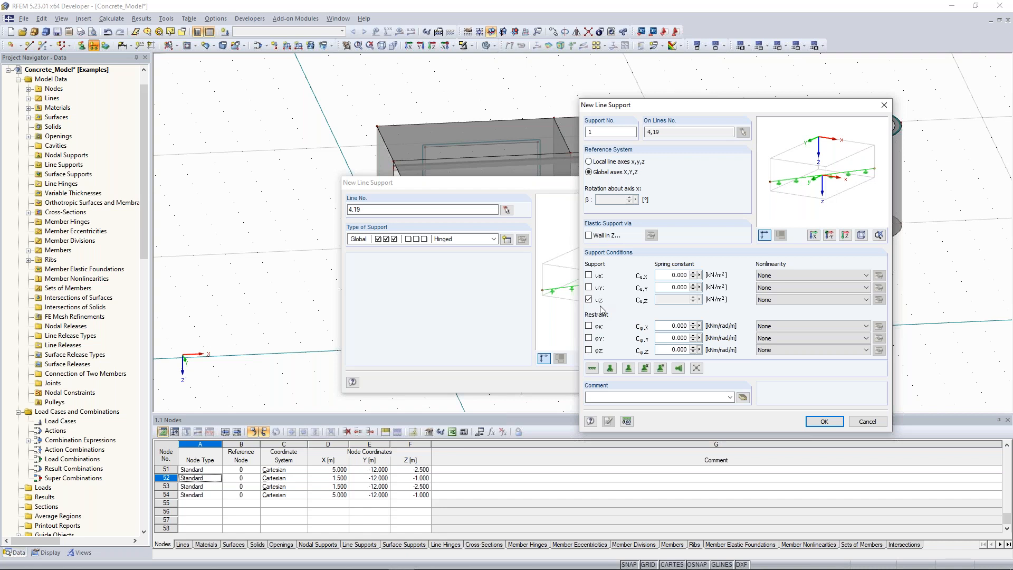
{"action": "left_click", "coordinate": [824, 421]}
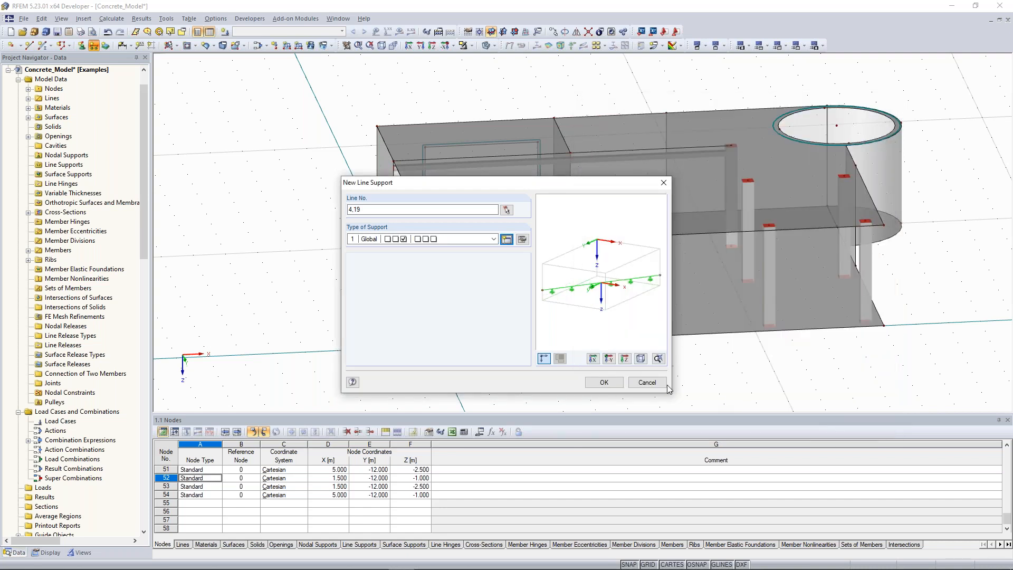
{"action": "left_click", "coordinate": [610, 386]}
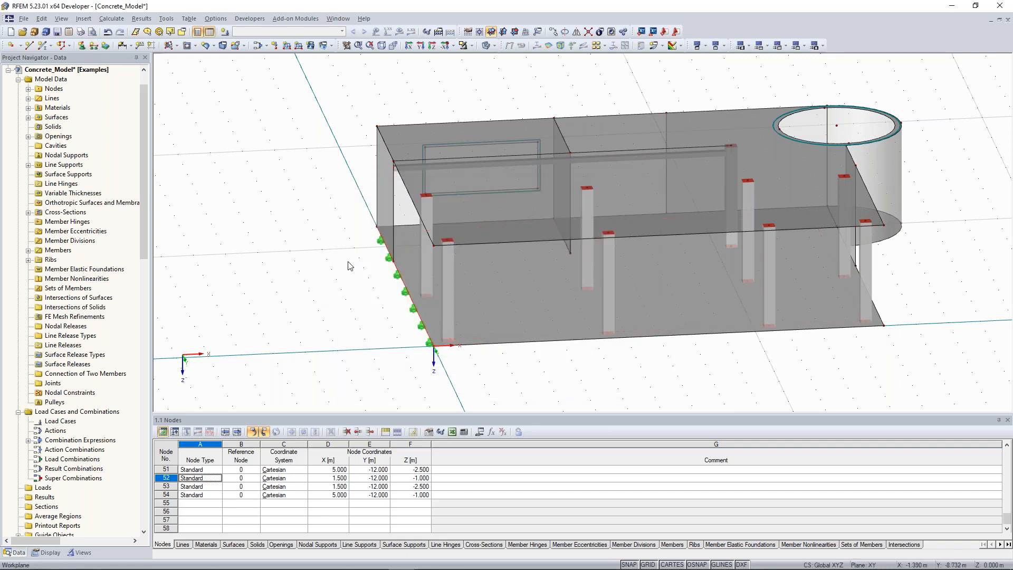
Edit both floor slab surfaces, rectangular and circular part together, and start a new surface support for them
{"action": "middle_click_drag", "start_coordinate": [916, 253], "coordinate": [856, 276], "text": "ctrl"}
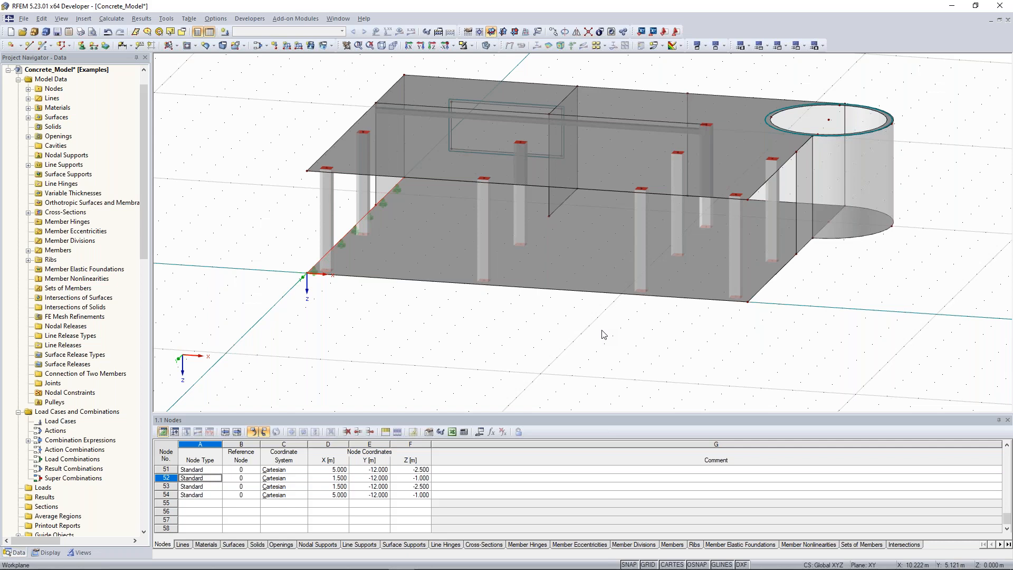
{"action": "middle_click_drag", "start_coordinate": [824, 310], "coordinate": [832, 299], "text": "ctrl"}
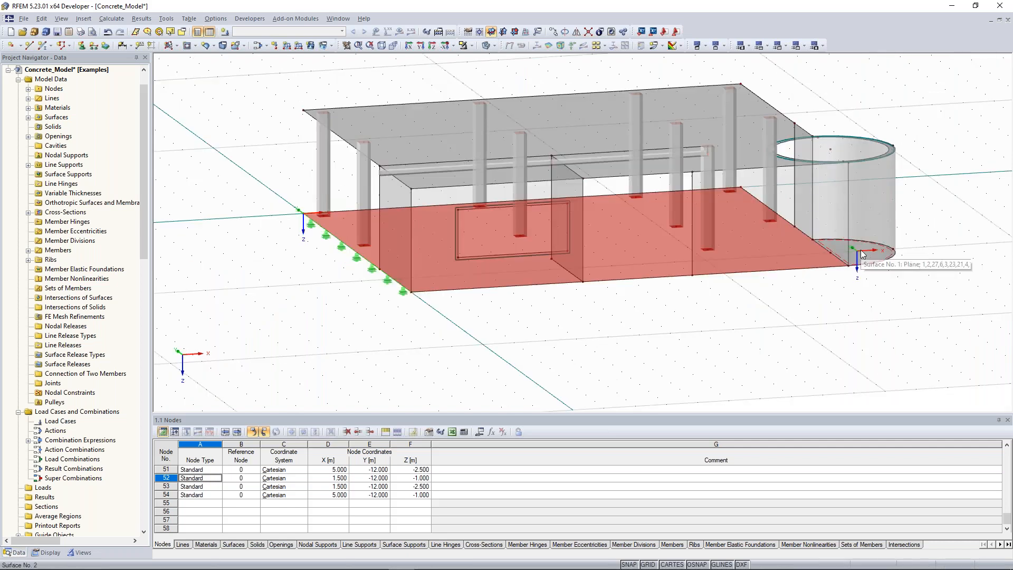
{"action": "middle_click_drag", "start_coordinate": [515, 197], "coordinate": [557, 290], "text": "ctrl"}
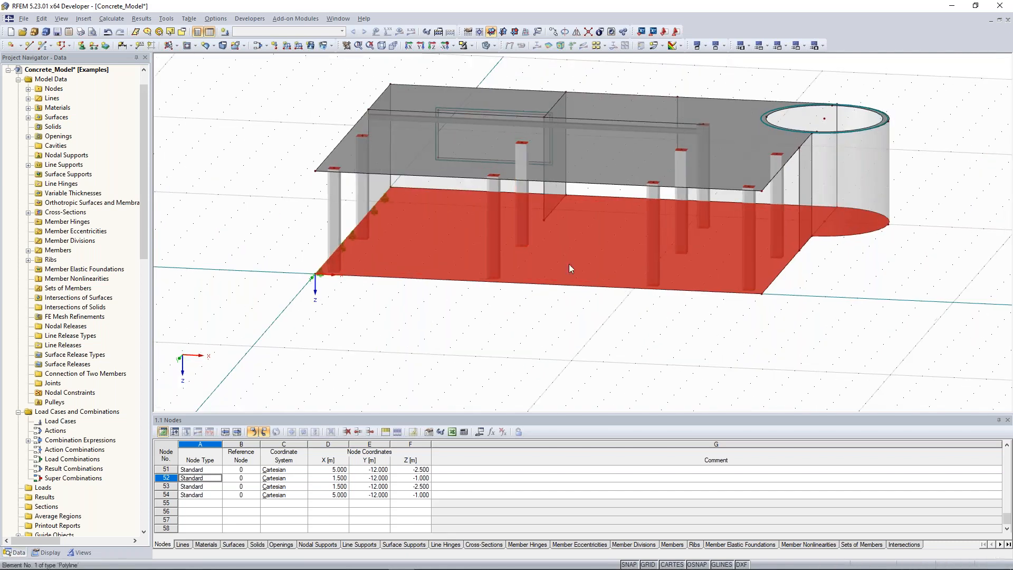
{"action": "right_click", "coordinate": [584, 232]}
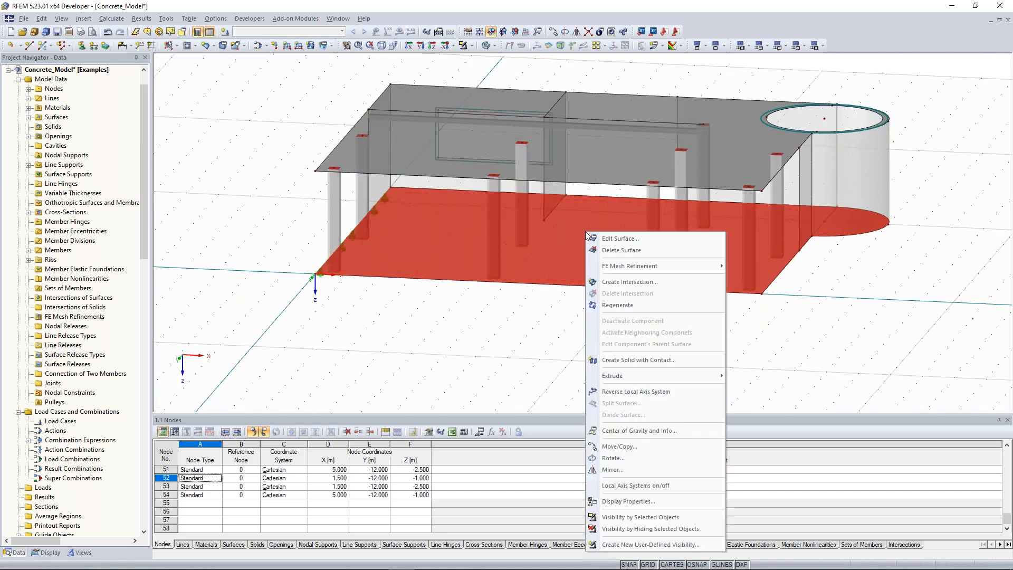
{"action": "left_click", "coordinate": [655, 238]}
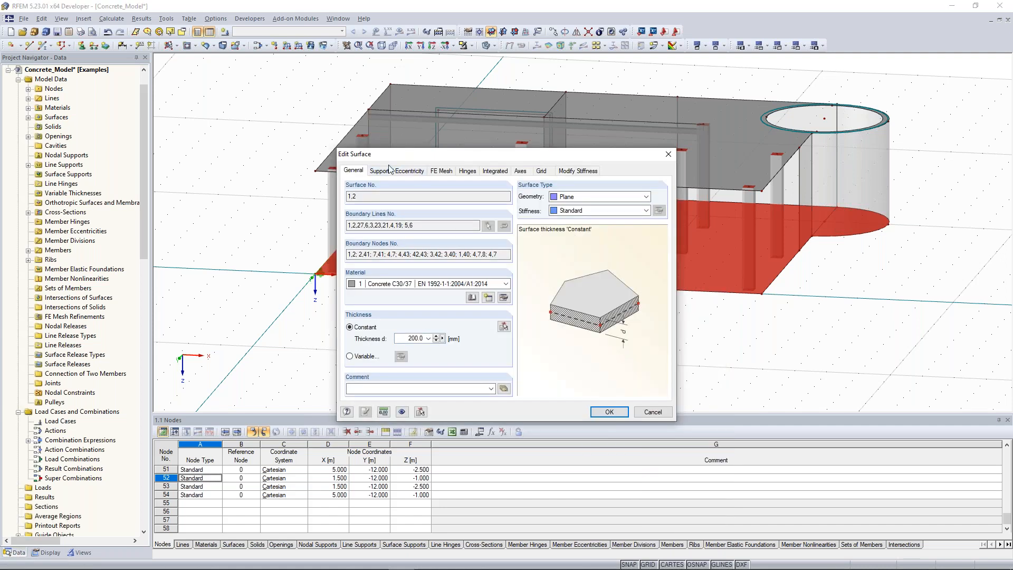
{"action": "left_click", "coordinate": [392, 174]}
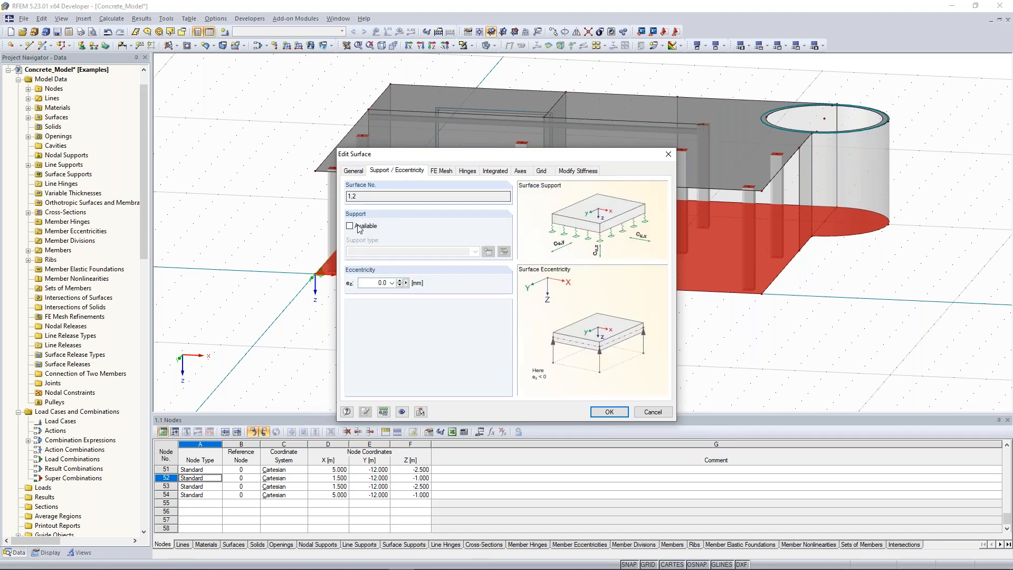
{"action": "left_click", "coordinate": [349, 227]}
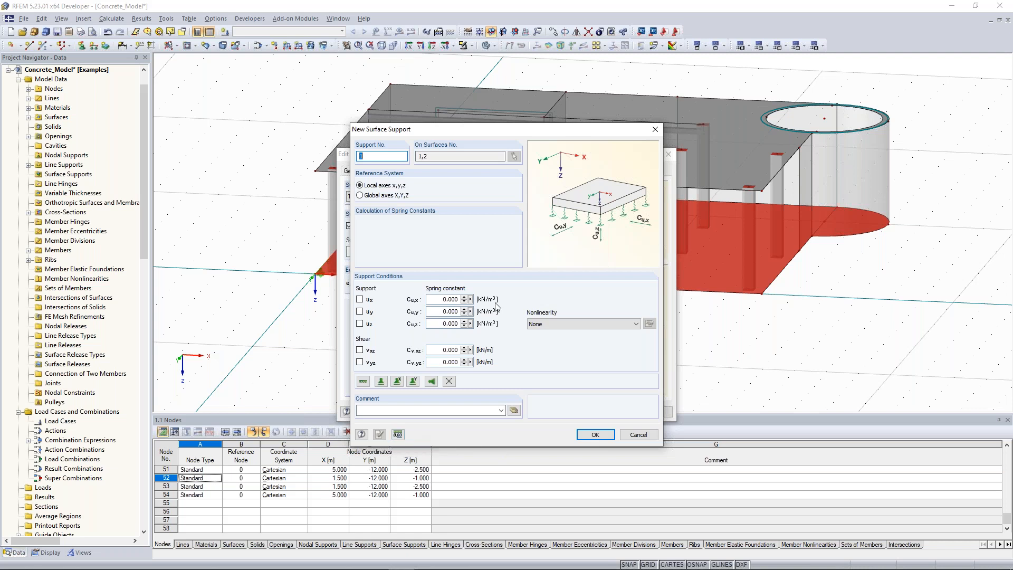
Change the force unit for supports and stiffness to MN
{"action": "left_click", "coordinate": [399, 437]}
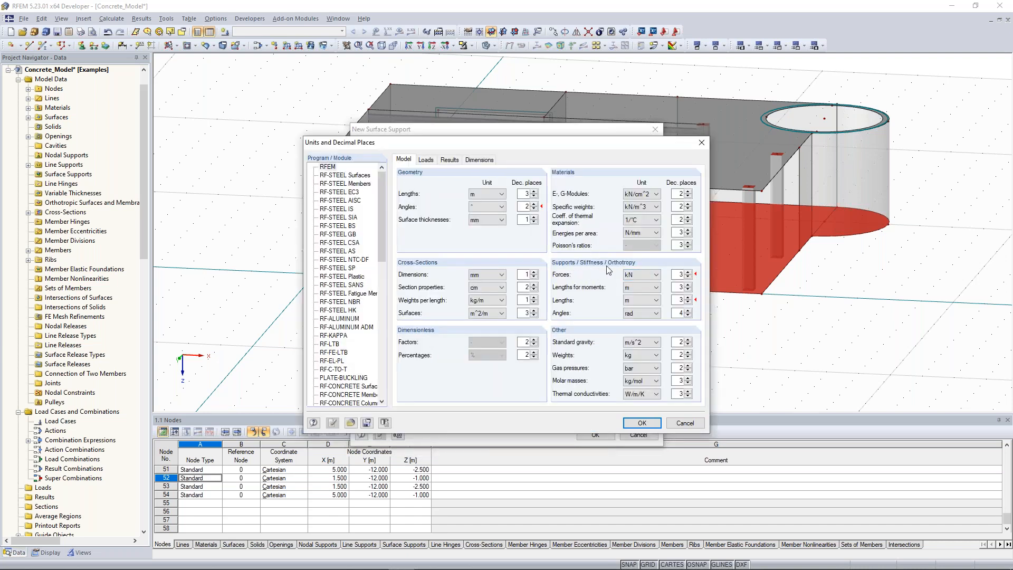
{"action": "left_click", "coordinate": [649, 274]}
{"action": "left_click", "coordinate": [642, 298]}
{"action": "key", "text": "Return"}
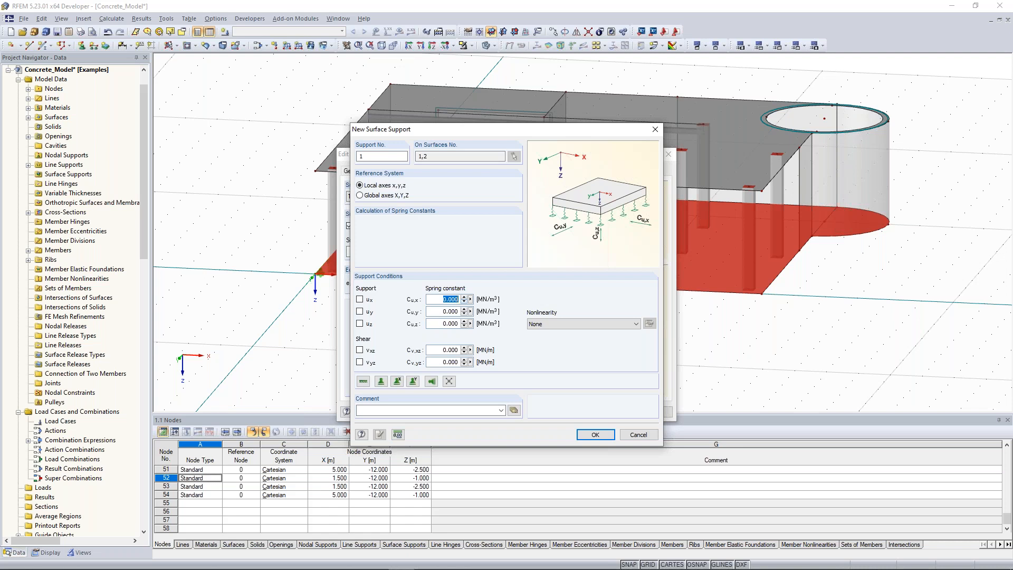
Set the surface support springs Cu,x and Cu,y to 10 MN/m³, Cu,z to 100 MN/m³, and both shear springs to 50 MN/m
{"action": "type", "text": "10"}
{"action": "key", "text": "Tab"}
{"action": "type", "text": "10"}
{"action": "key", "text": "Tab"}
{"action": "type", "text": "100"}
{"action": "key", "text": "Tab"}
{"action": "key", "text": "Tab"}
{"action": "type", "text": "50"}
{"action": "key", "text": "Tab"}
{"action": "type", "text": "50"}
Set the surface support's nonlinearity to failure if negative contact stress in z and apply the support to the floor slabs
{"action": "left_click", "coordinate": [578, 327]}
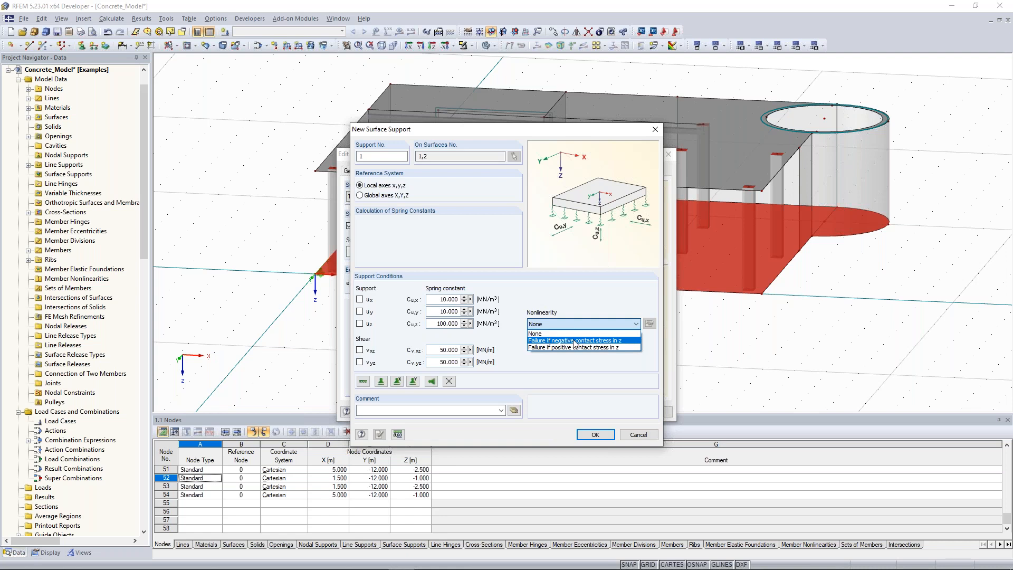
{"action": "left_click", "coordinate": [575, 341]}
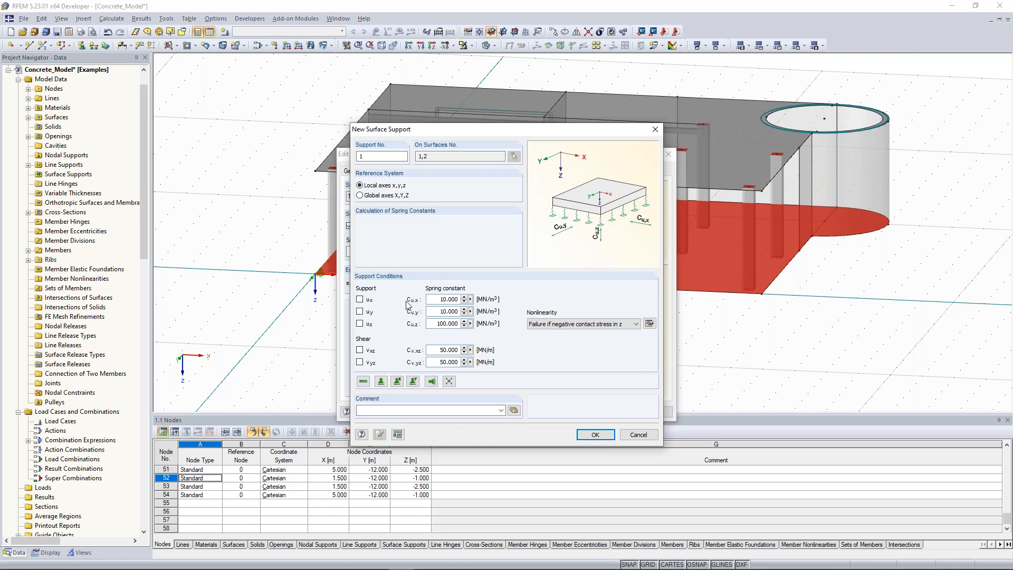
{"action": "double_click", "coordinate": [445, 299]}
{"action": "left_click", "coordinate": [439, 299]}
{"action": "left_click_drag", "start_coordinate": [438, 299], "coordinate": [458, 301]}
{"action": "key", "text": "Tab"}
{"action": "key", "text": "Tab"}
{"action": "key", "text": "Tab"}
{"action": "key", "text": "Tab"}
{"action": "left_click", "coordinate": [470, 299]}
{"action": "left_click", "coordinate": [468, 276]}
{"action": "left_click", "coordinate": [605, 439]}
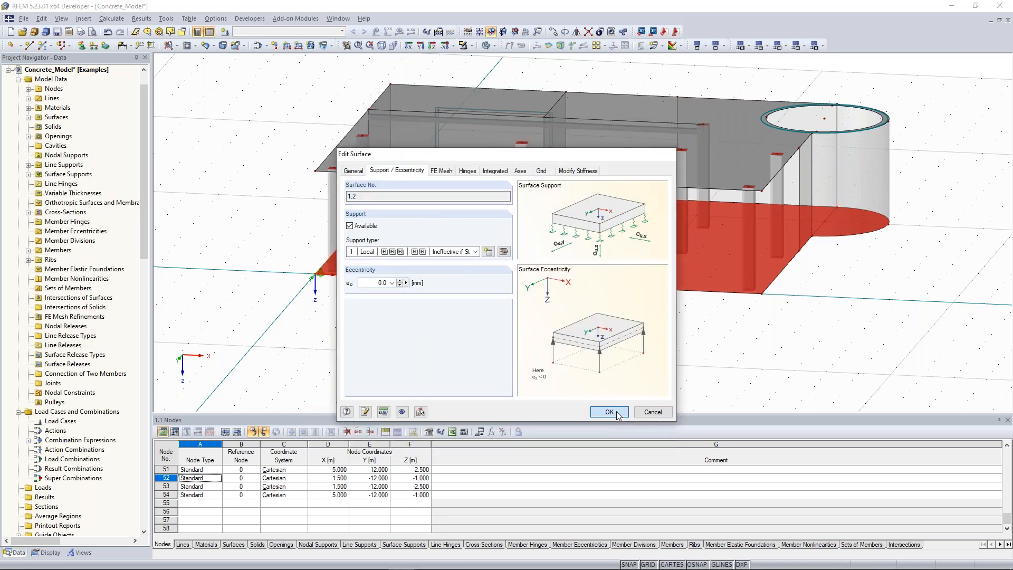
{"action": "left_click", "coordinate": [610, 412]}
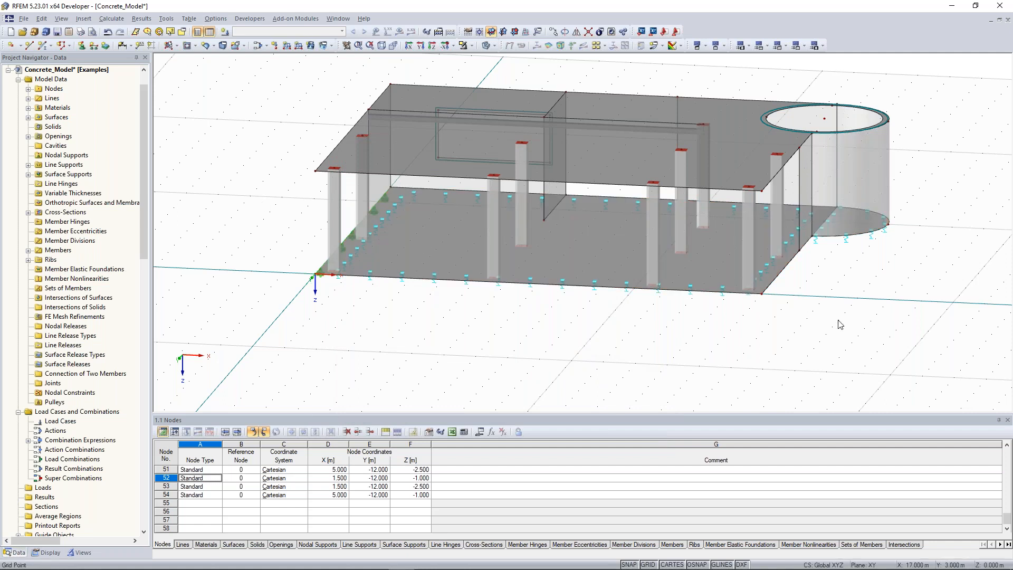
{"action": "middle_click_drag", "start_coordinate": [840, 325], "coordinate": [774, 334], "text": "ctrl"}
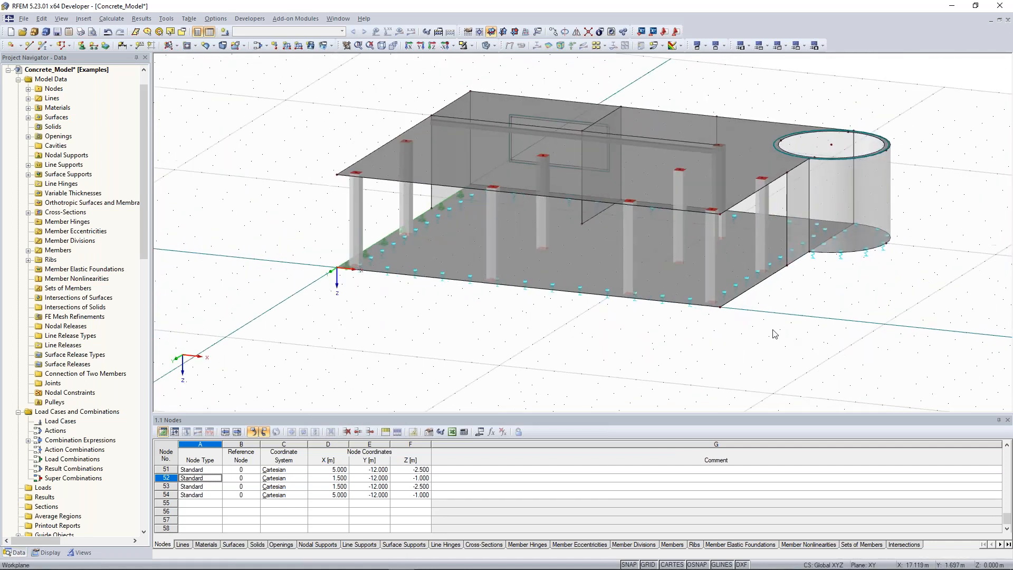
{"action": "middle_click_drag", "start_coordinate": [305, 139], "coordinate": [325, 157], "text": "ctrl"}
{"action": "scroll", "coordinate": [316, 144], "scroll_direction": "down", "scroll_amount": 1}
{"action": "scroll", "coordinate": [304, 141], "scroll_direction": "down", "scroll_amount": 1}
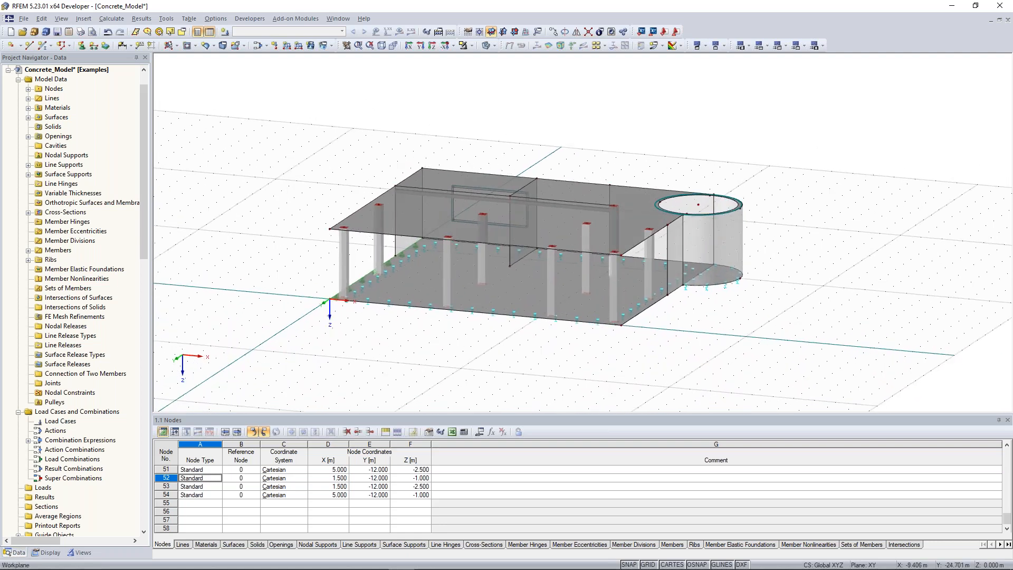
{"action": "scroll", "coordinate": [346, 198], "scroll_direction": "up", "scroll_amount": 2}
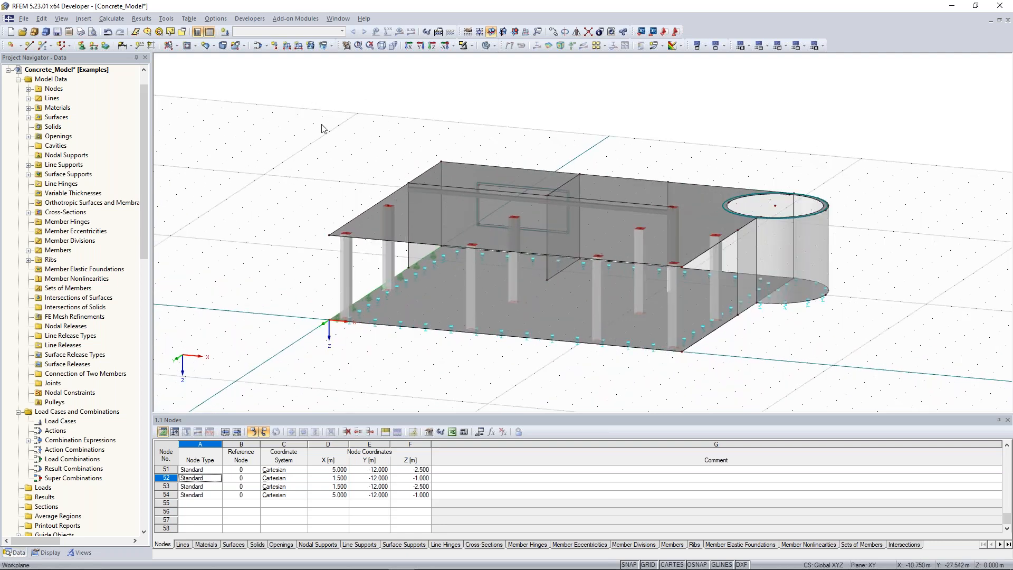
Create the first load case, LC1, with the description Self-weight
{"action": "left_click", "coordinate": [225, 33]}
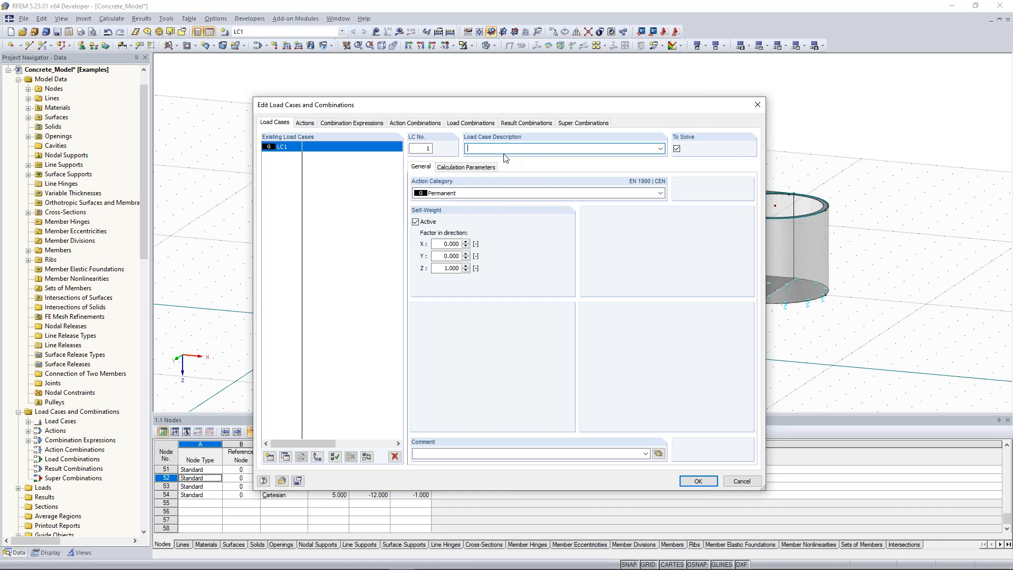
{"action": "left_click", "coordinate": [659, 148]}
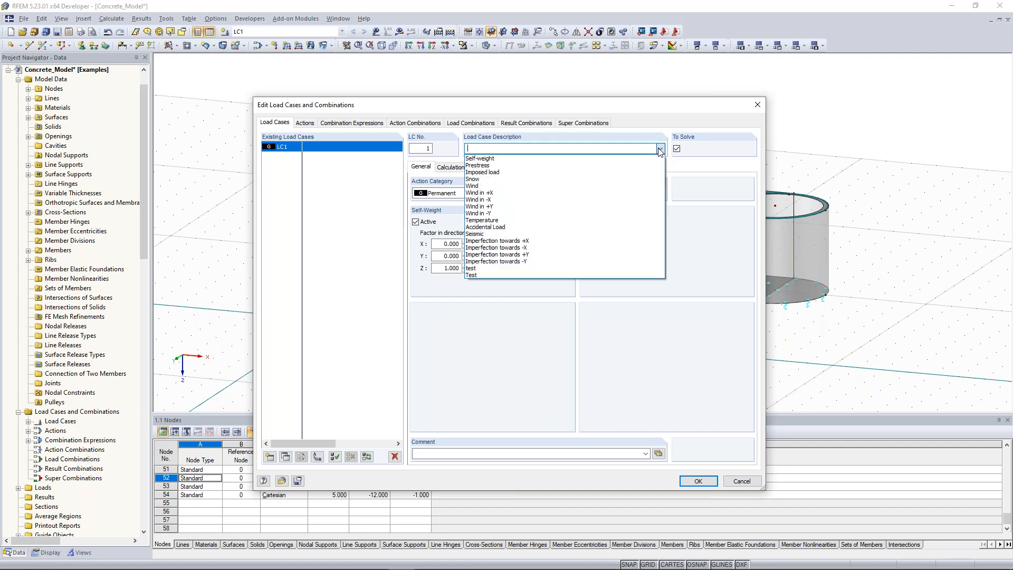
{"action": "left_click", "coordinate": [633, 164]}
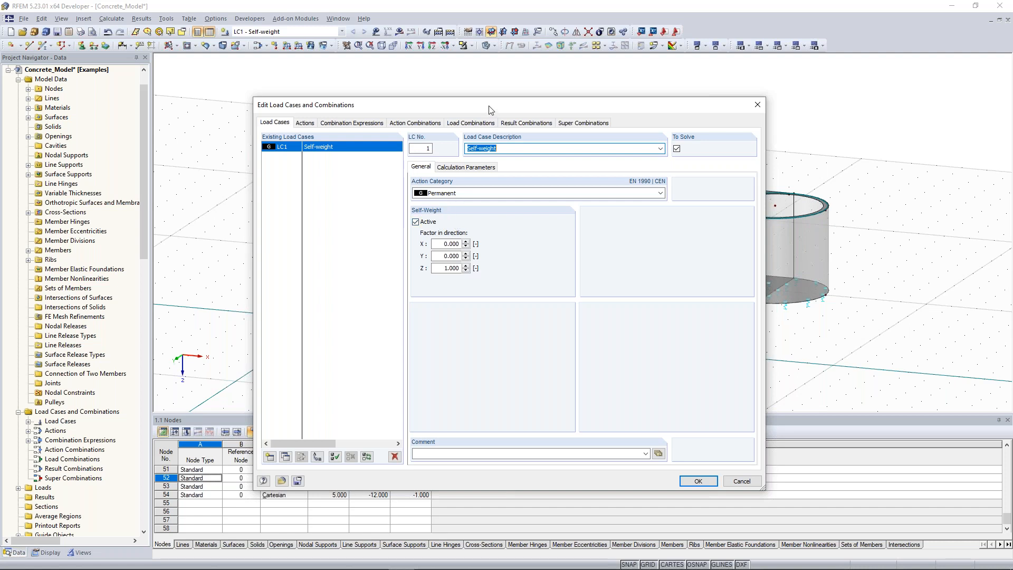
{"action": "left_click_drag", "start_coordinate": [491, 108], "coordinate": [466, 90]}
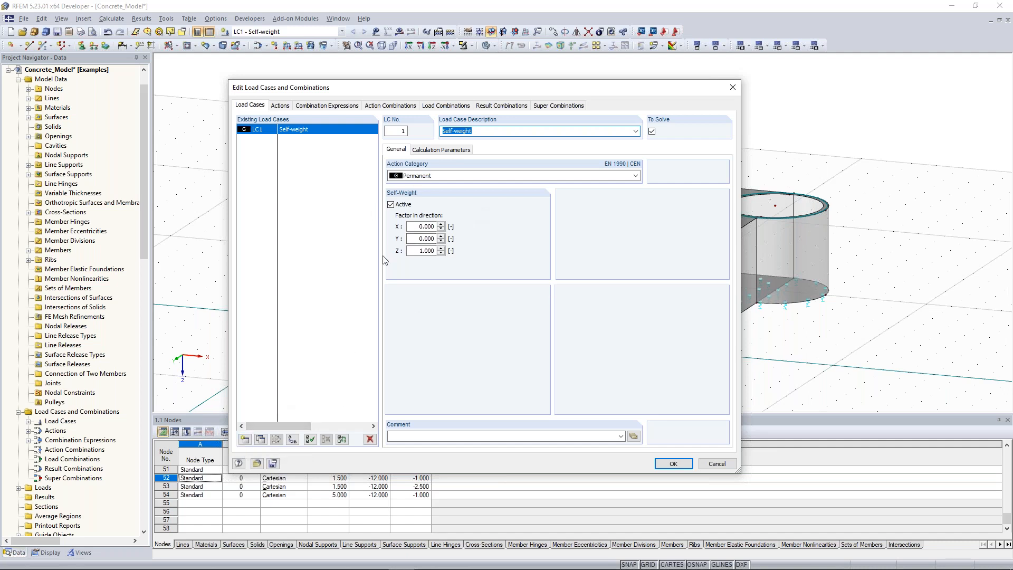
Add load case LC2 described as Imposed load, with the action category Imposed - Category D: shopping areas
{"action": "left_click", "coordinate": [246, 439]}
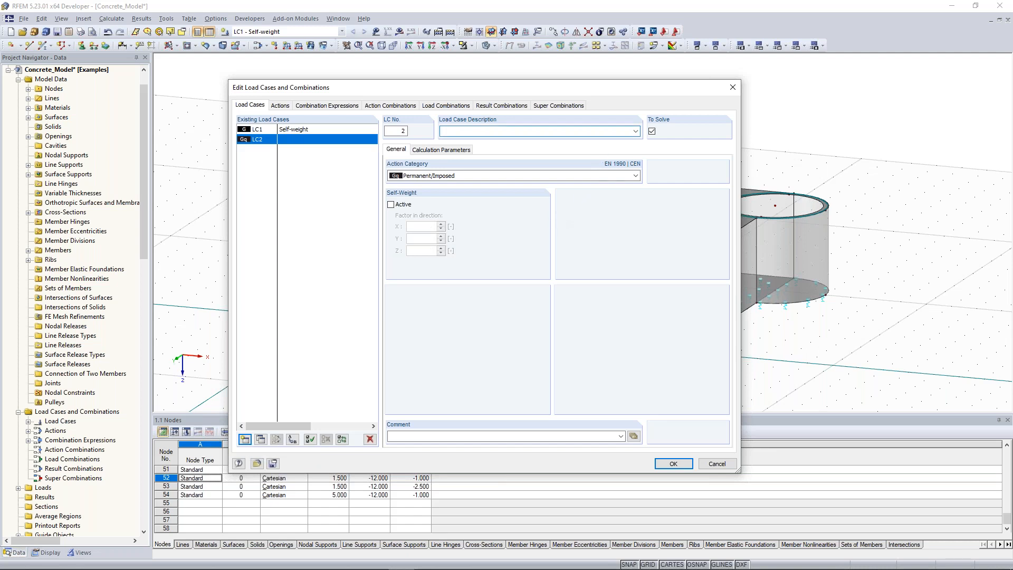
{"action": "left_click", "coordinate": [636, 131]}
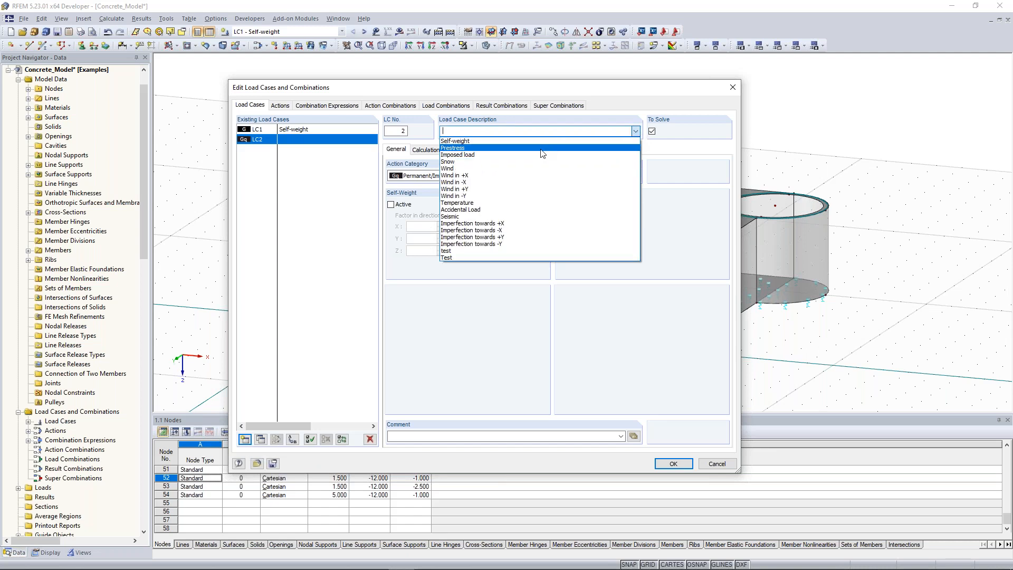
{"action": "left_click", "coordinate": [538, 155]}
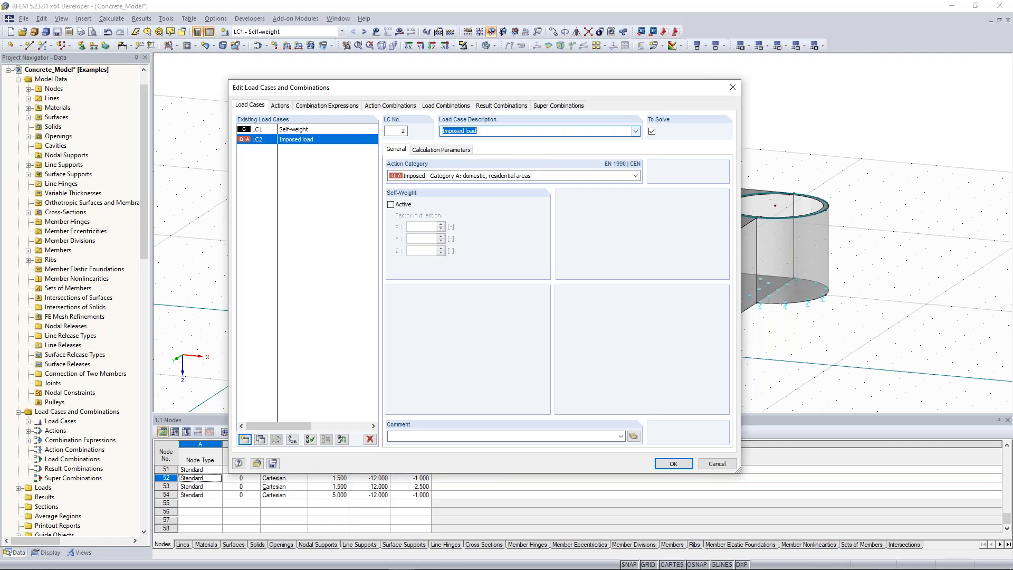
{"action": "left_click", "coordinate": [636, 176]}
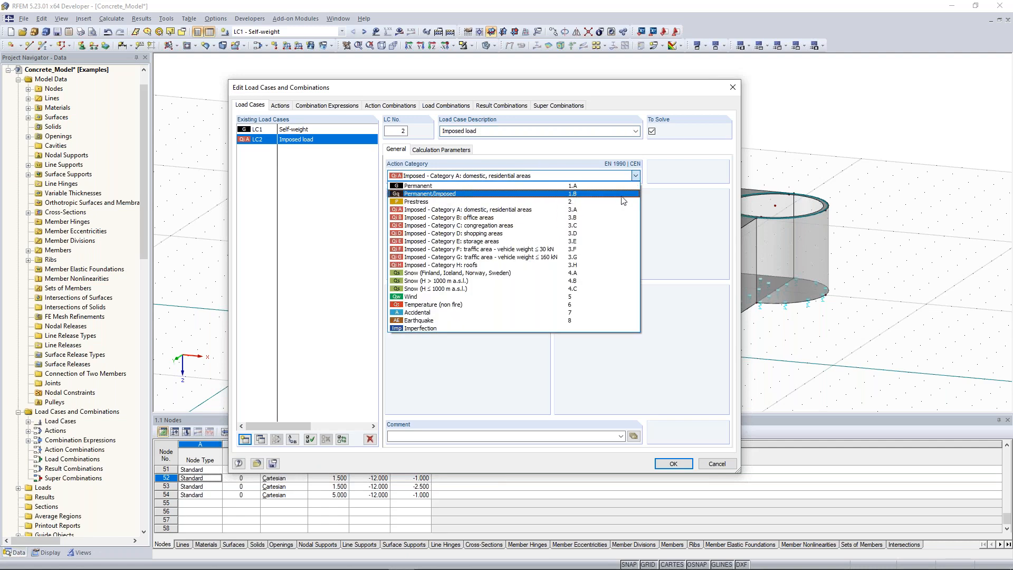
{"action": "left_click", "coordinate": [606, 236]}
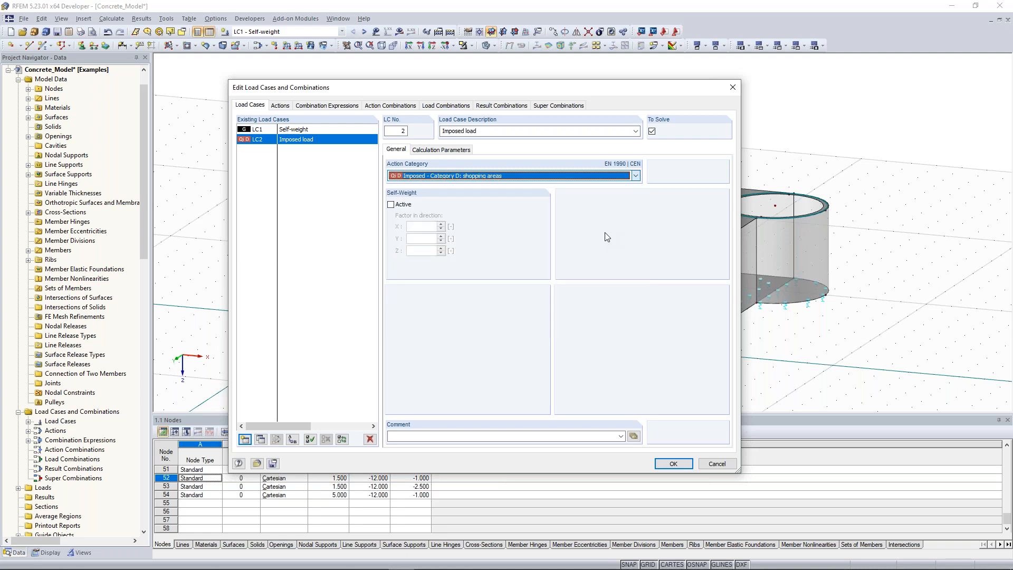
{"action": "left_click", "coordinate": [266, 384]}
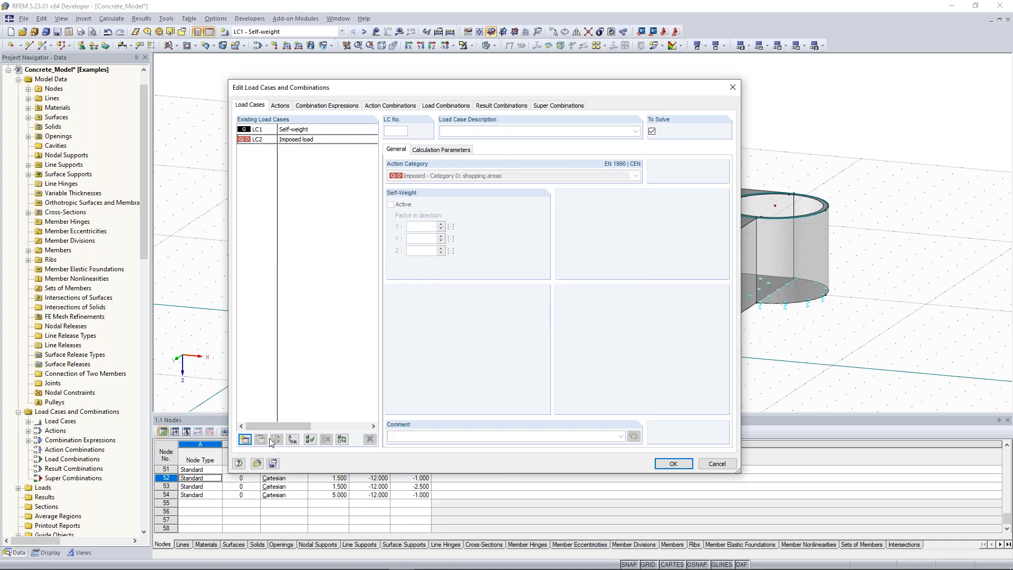
Add load case LC3 with the description Wind in +X
{"action": "left_click", "coordinate": [245, 444]}
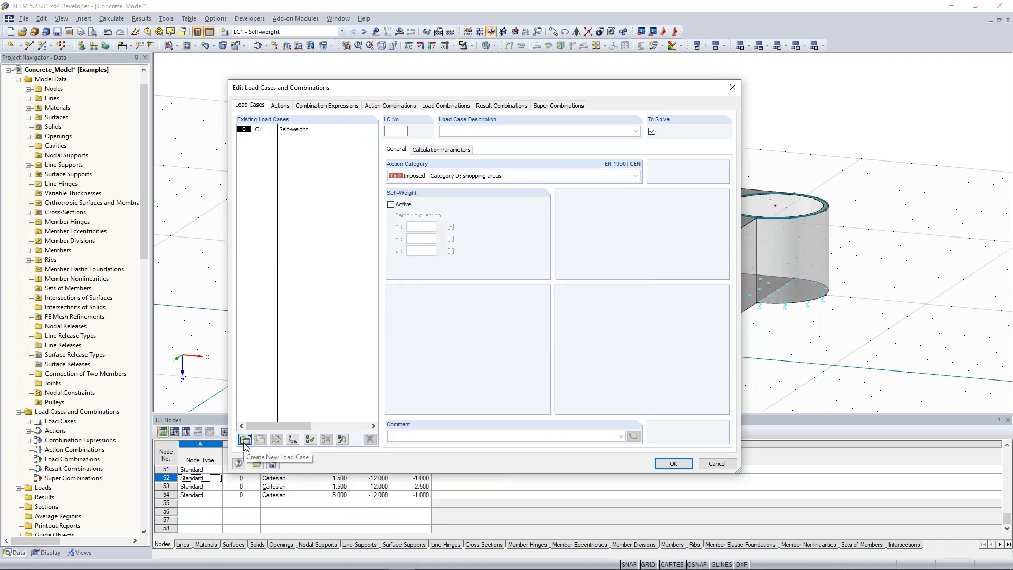
{"action": "left_click", "coordinate": [637, 130]}
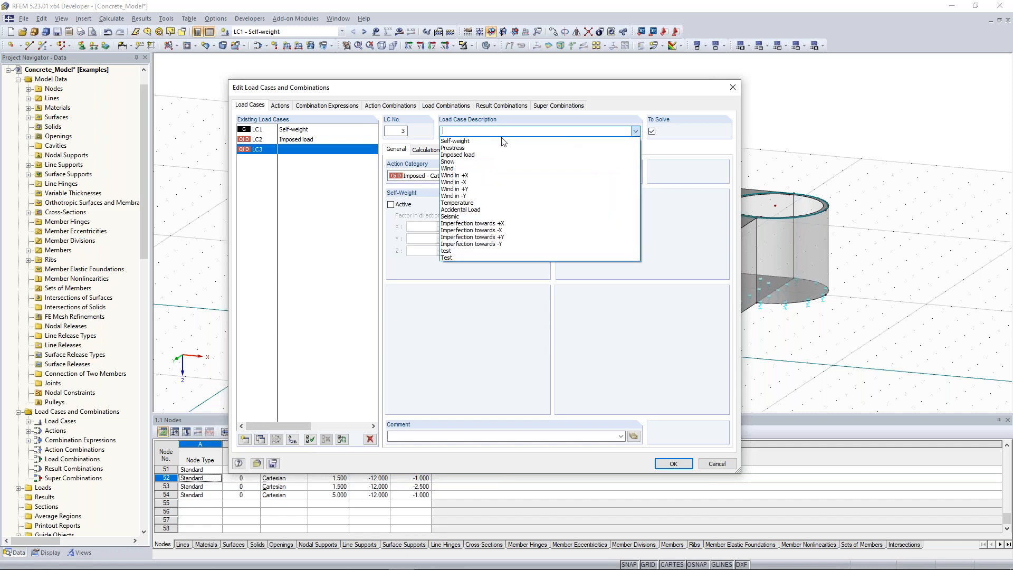
{"action": "left_click", "coordinate": [489, 175]}
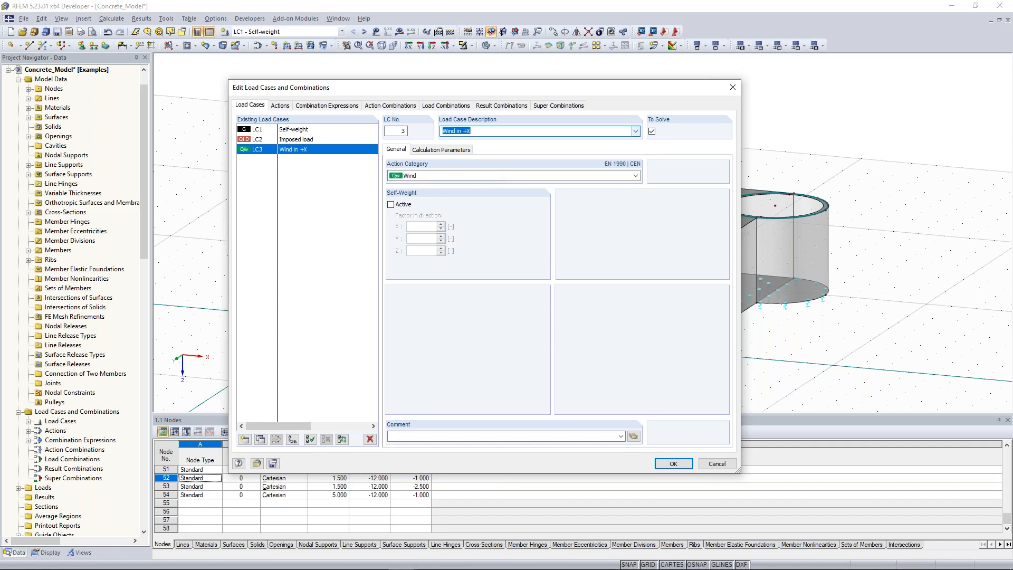
Add load case LC4 with the description Wind in +Y
{"action": "left_click", "coordinate": [244, 439]}
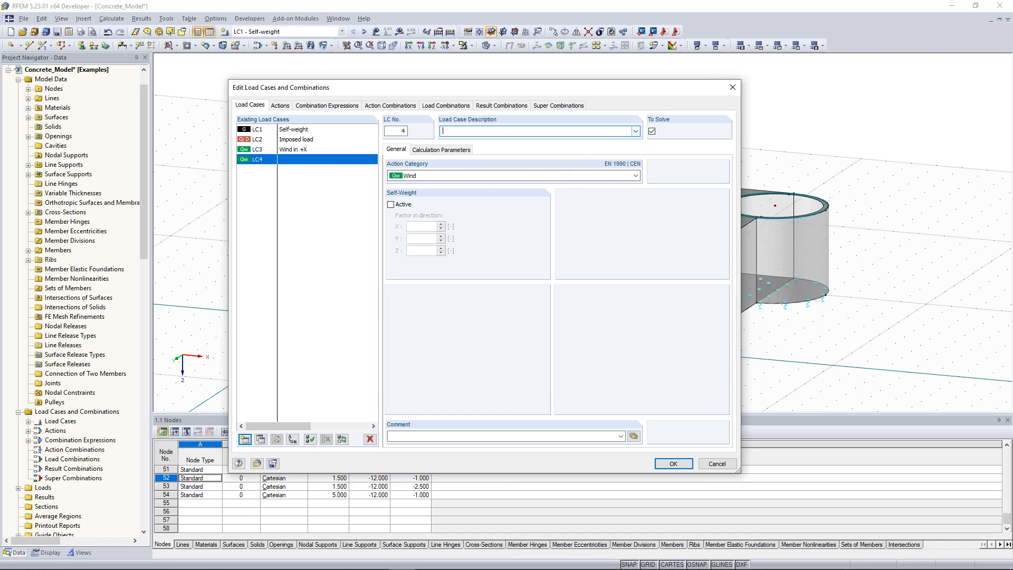
{"action": "left_click", "coordinate": [636, 131]}
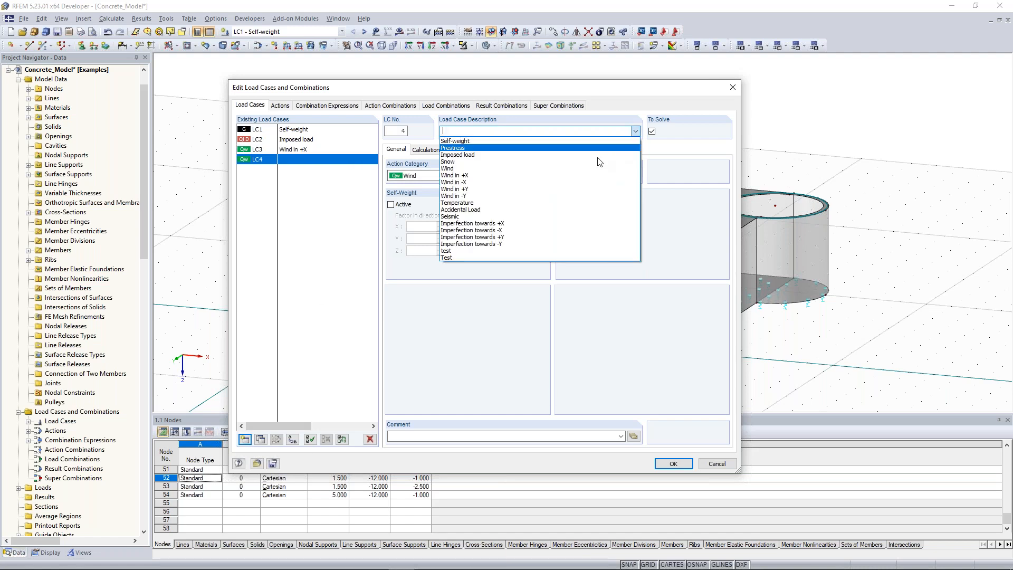
{"action": "left_click", "coordinate": [573, 188]}
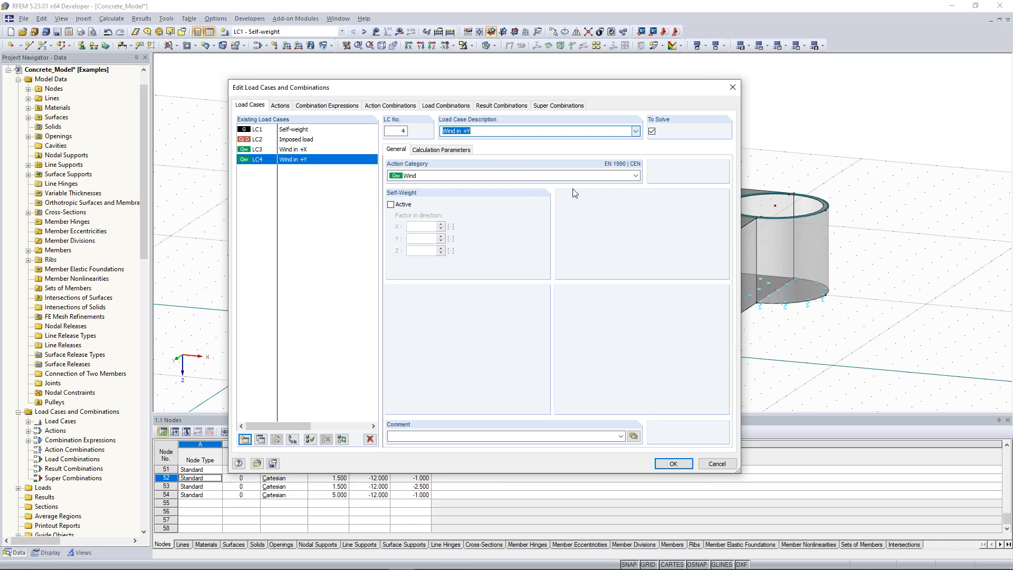
Add load case LC5 described as Imperfection towards +X and load case LC6 described as Imperfection towards +Y
{"action": "left_click", "coordinate": [244, 439]}
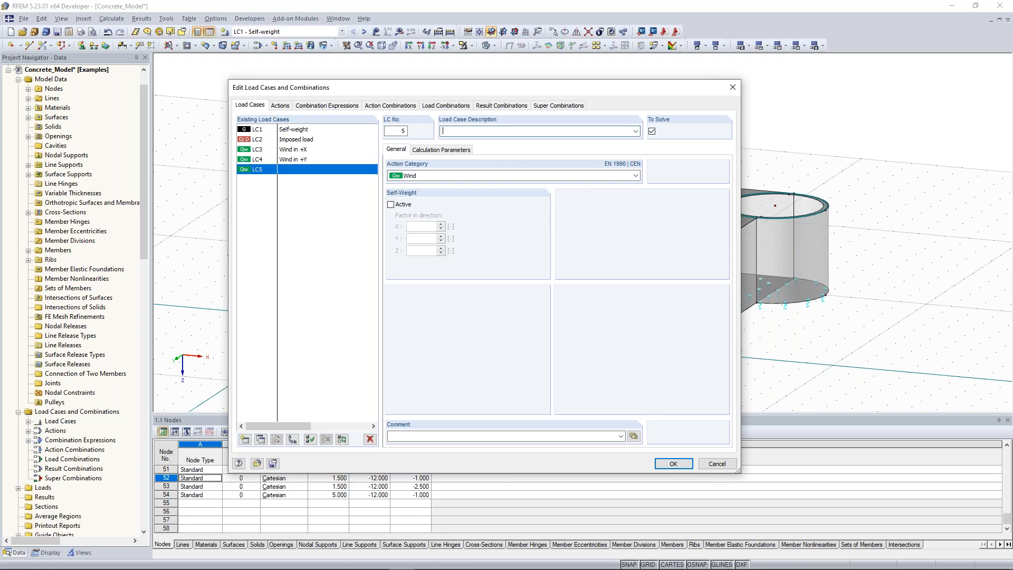
{"action": "left_click", "coordinate": [635, 131]}
{"action": "left_click", "coordinate": [531, 226]}
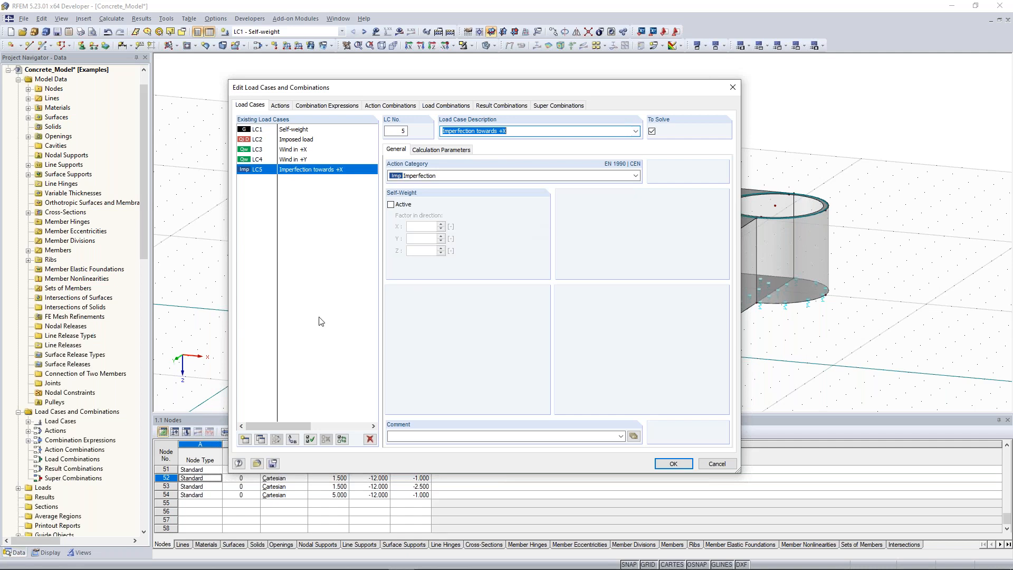
{"action": "left_click", "coordinate": [244, 440]}
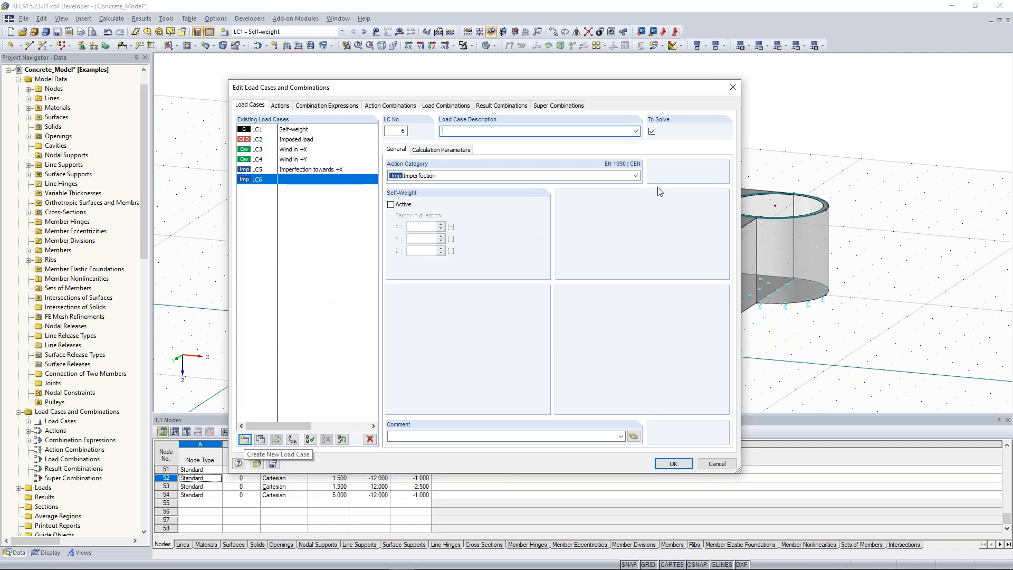
{"action": "left_click", "coordinate": [636, 131]}
{"action": "left_click", "coordinate": [583, 237]}
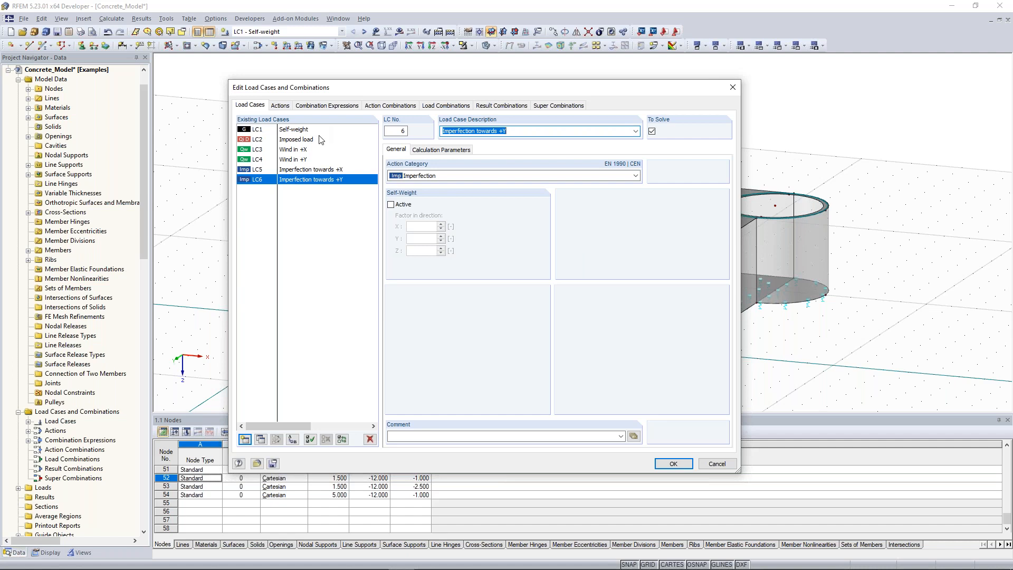
Examine the permanent, imposed and wind actions and compare the wind action's acting options, ending on Alternatively
{"action": "left_click", "coordinate": [282, 106]}
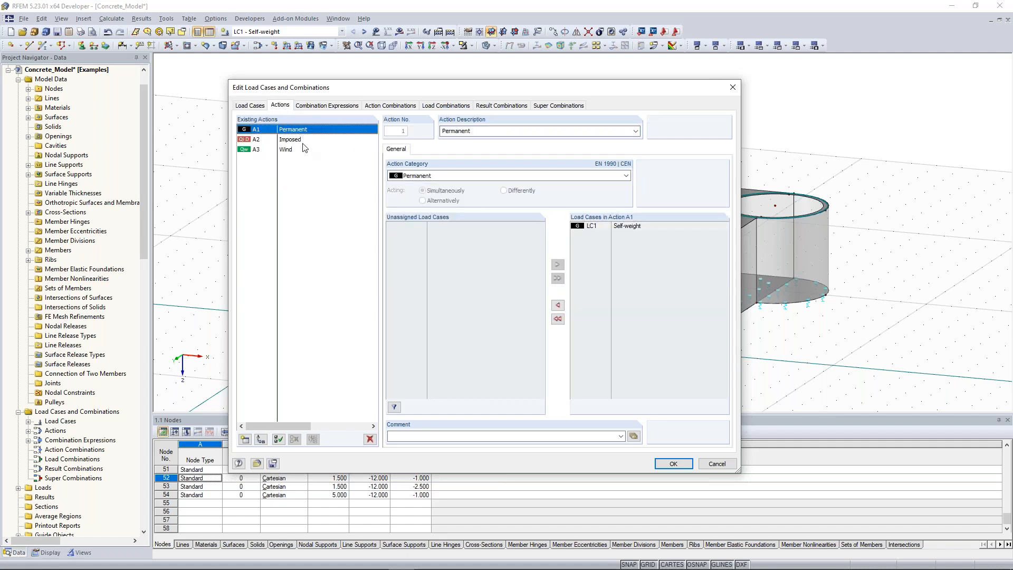
{"action": "left_click", "coordinate": [299, 140]}
{"action": "left_click", "coordinate": [307, 133]}
{"action": "left_click", "coordinate": [295, 152]}
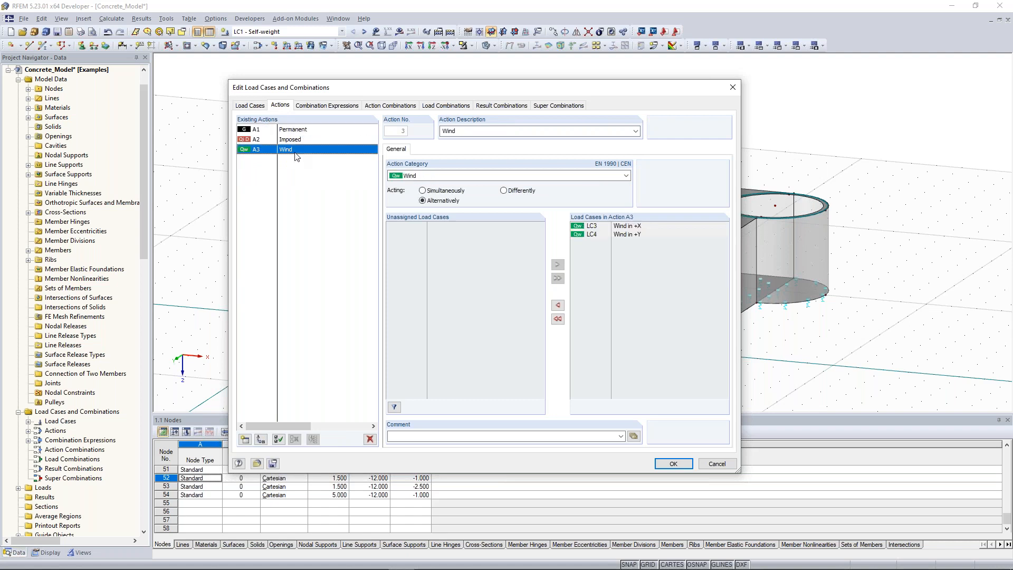
{"action": "left_click", "coordinate": [304, 142]}
{"action": "left_click", "coordinate": [296, 150]}
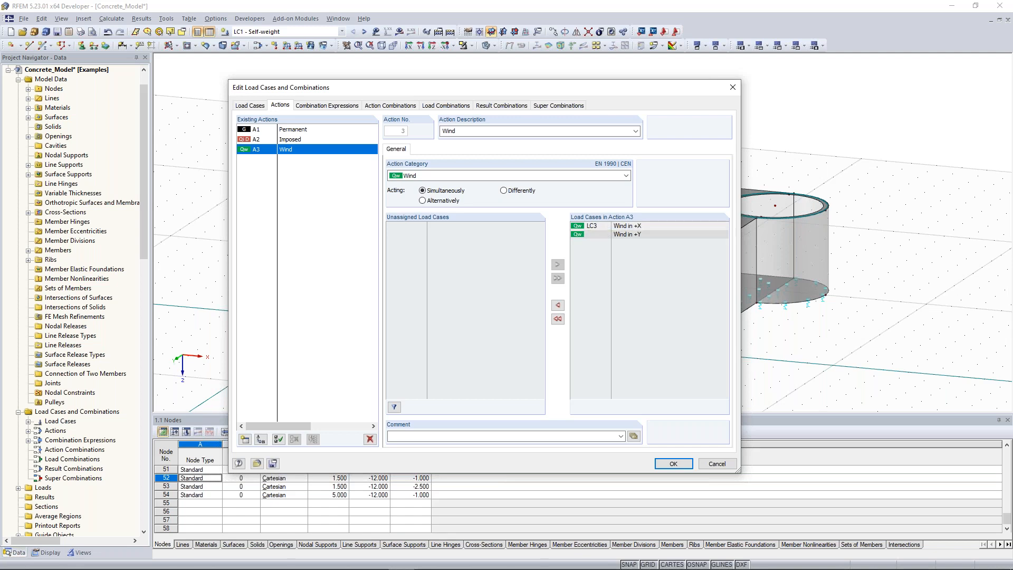
{"action": "left_click", "coordinate": [510, 191]}
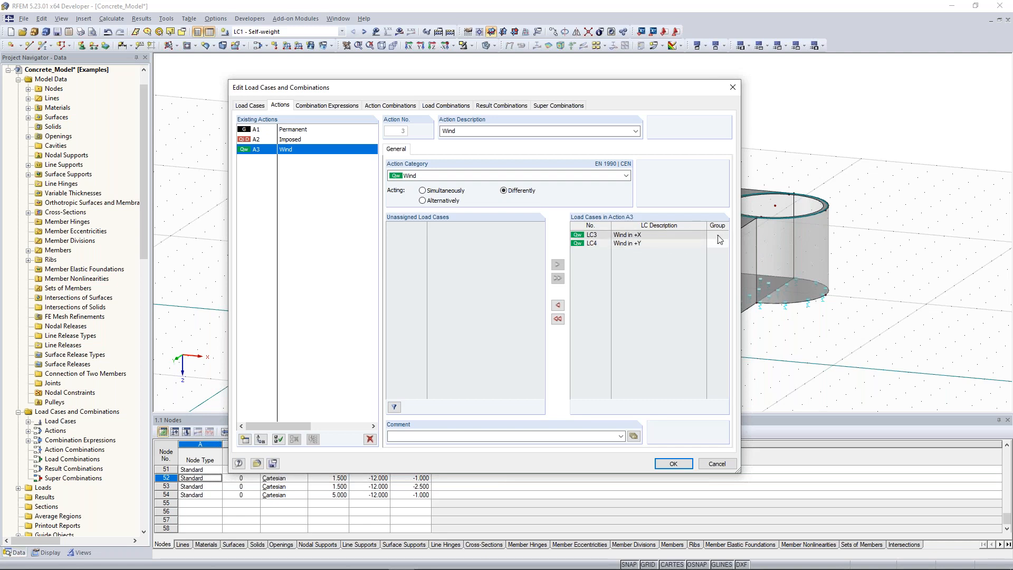
{"action": "left_click", "coordinate": [439, 204]}
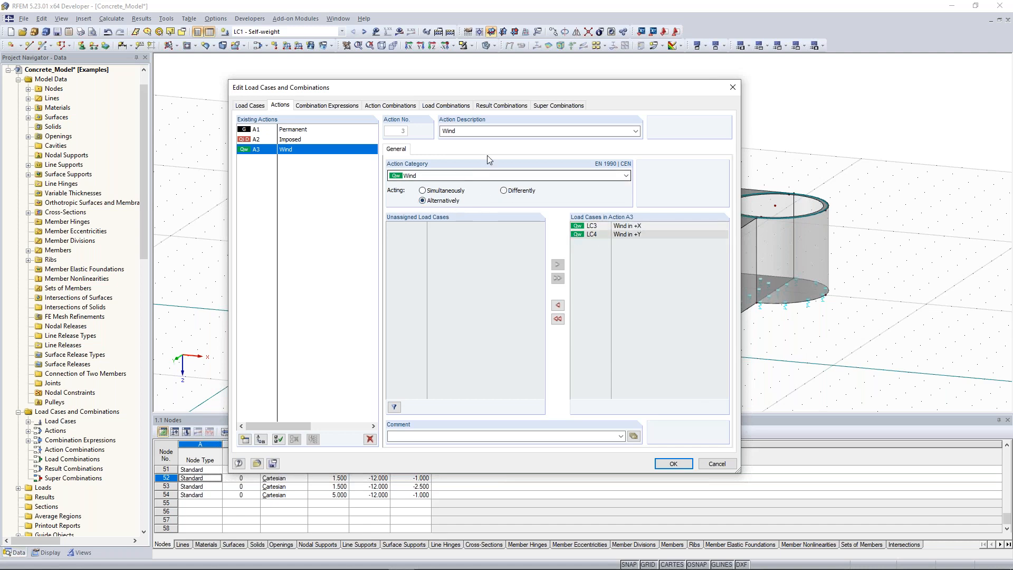
Exclude the three SLS combination expressions CE2, CE3 and CE4 from use
{"action": "left_click", "coordinate": [334, 107]}
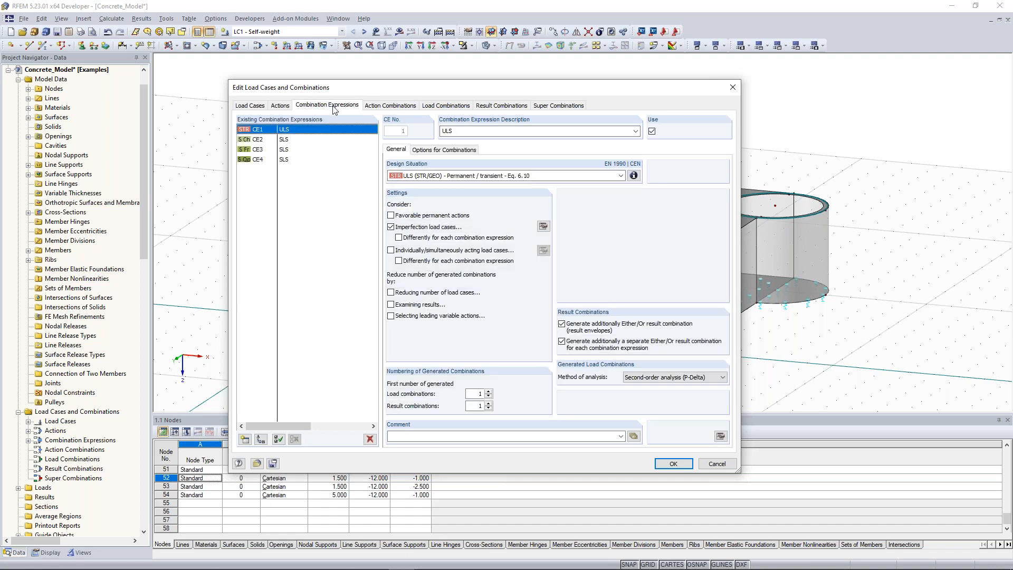
{"action": "left_click", "coordinate": [287, 161]}
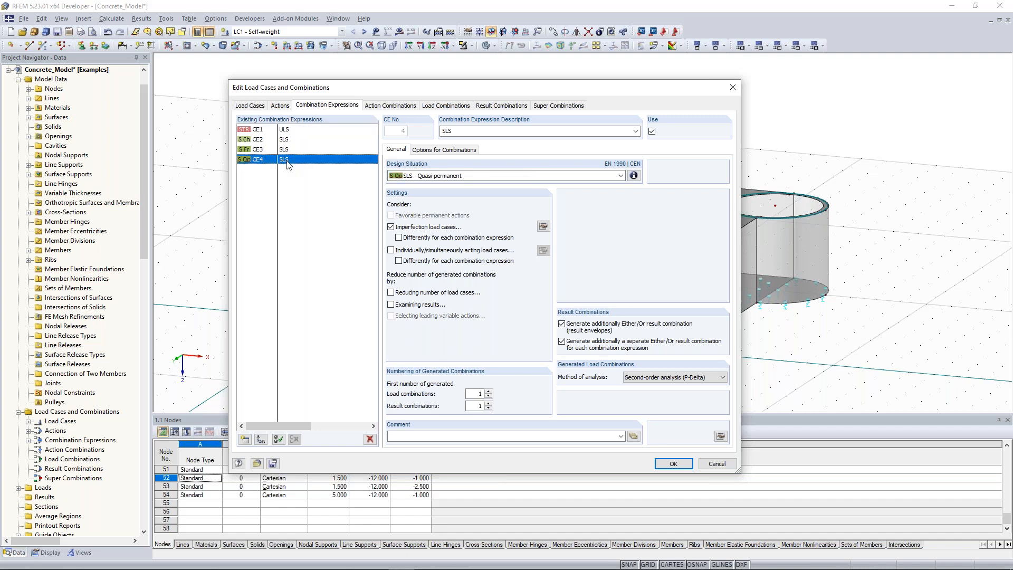
{"action": "left_click", "coordinate": [291, 141], "text": "shift"}
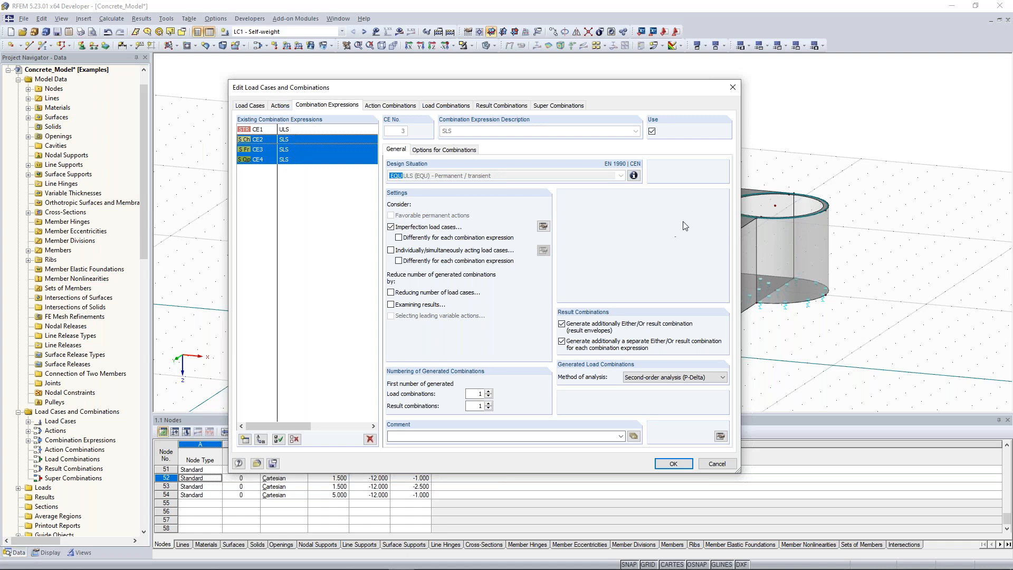
{"action": "left_click", "coordinate": [307, 162]}
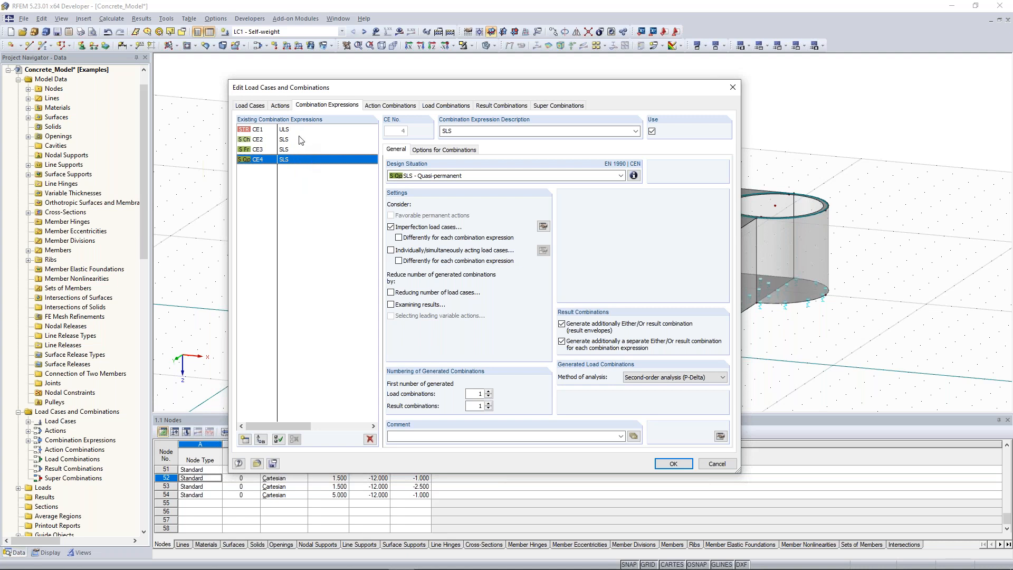
{"action": "left_click", "coordinate": [298, 141], "text": "shift"}
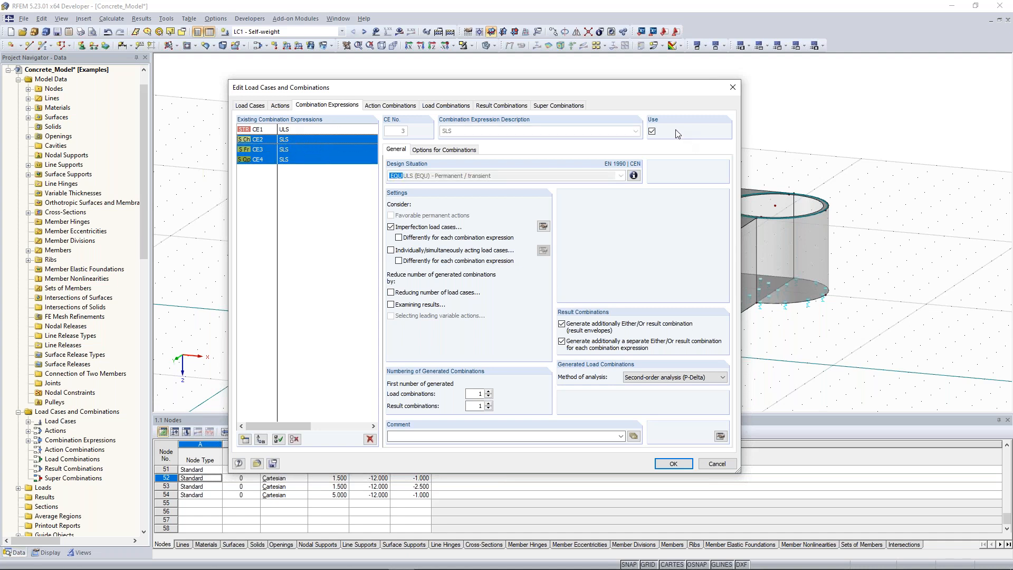
{"action": "left_click", "coordinate": [652, 131]}
{"action": "left_click", "coordinate": [299, 140]}
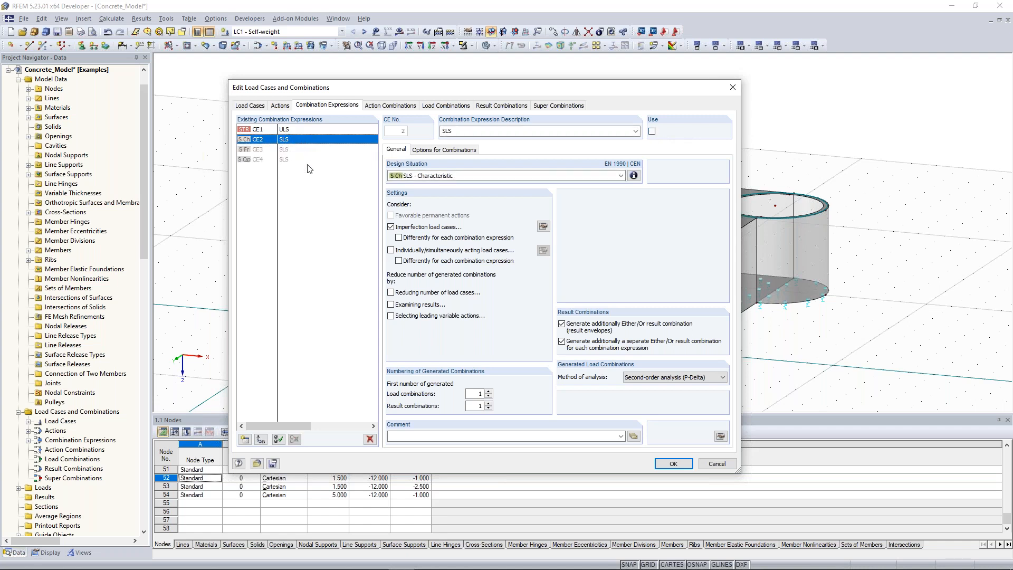
View the design situation formula and factor definitions for the ULS combination expression CE1
{"action": "left_click", "coordinate": [295, 130]}
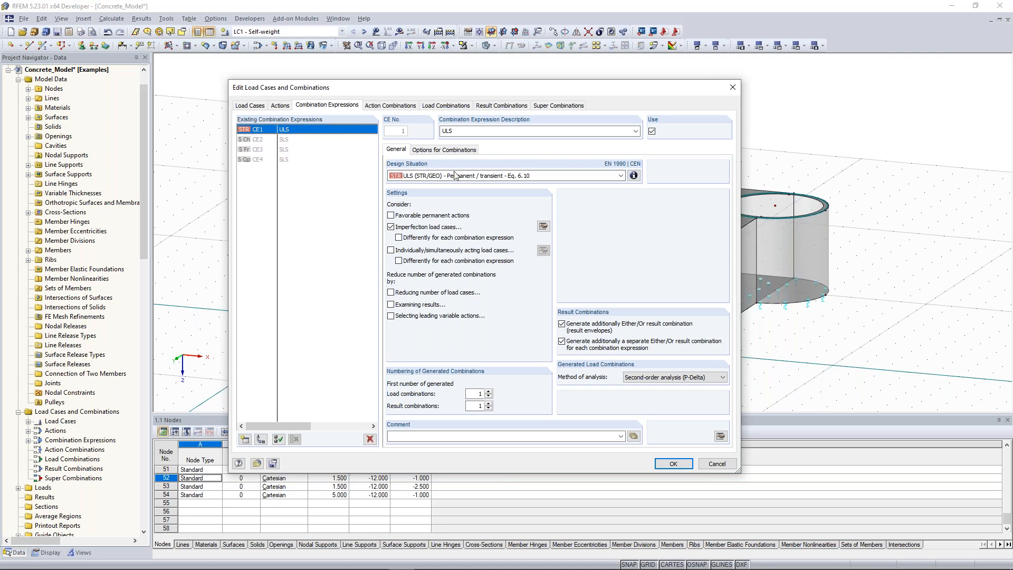
{"action": "left_click", "coordinate": [634, 176]}
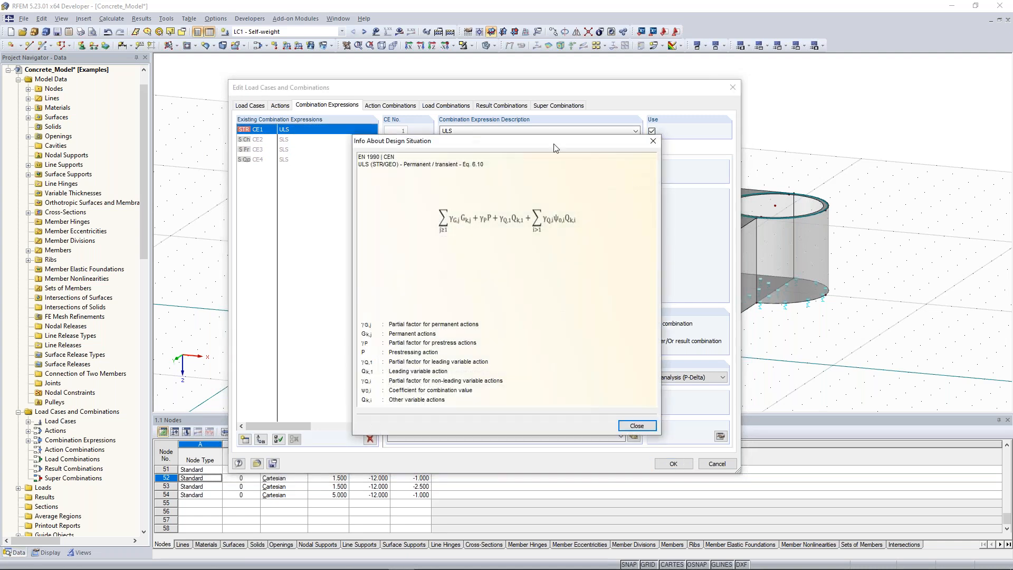
{"action": "left_click_drag", "start_coordinate": [499, 139], "coordinate": [355, 108]}
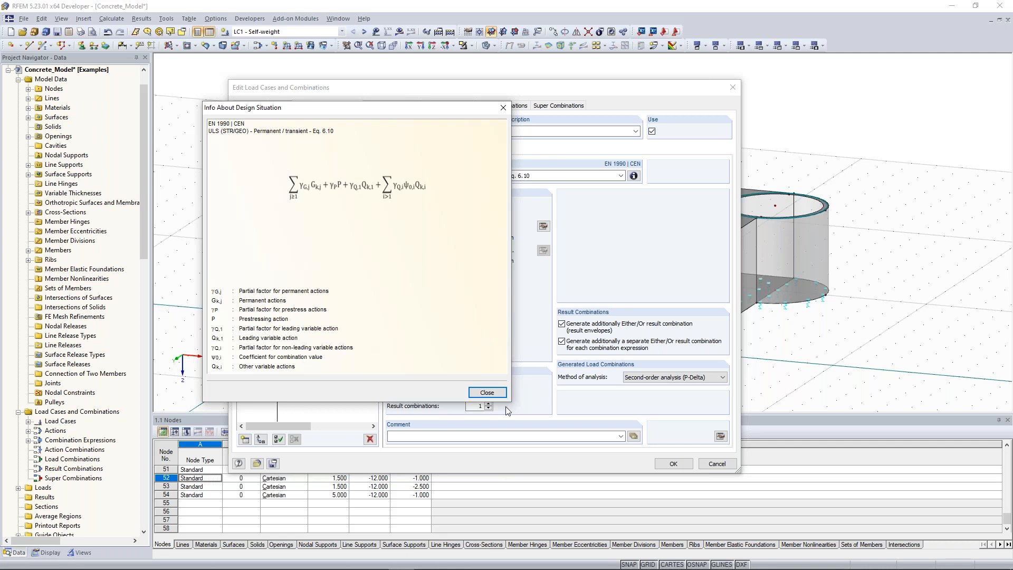
{"action": "left_click", "coordinate": [487, 393]}
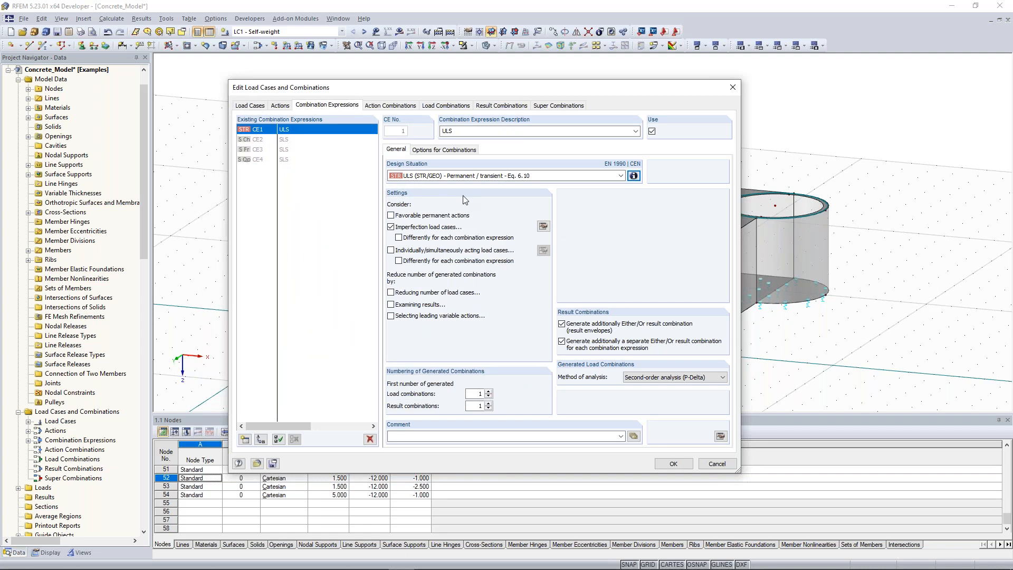
In CE1's imperfection settings, disable both options that remove combinations without imperfection and enable Subject to specific load cases
{"action": "left_click", "coordinate": [544, 227]}
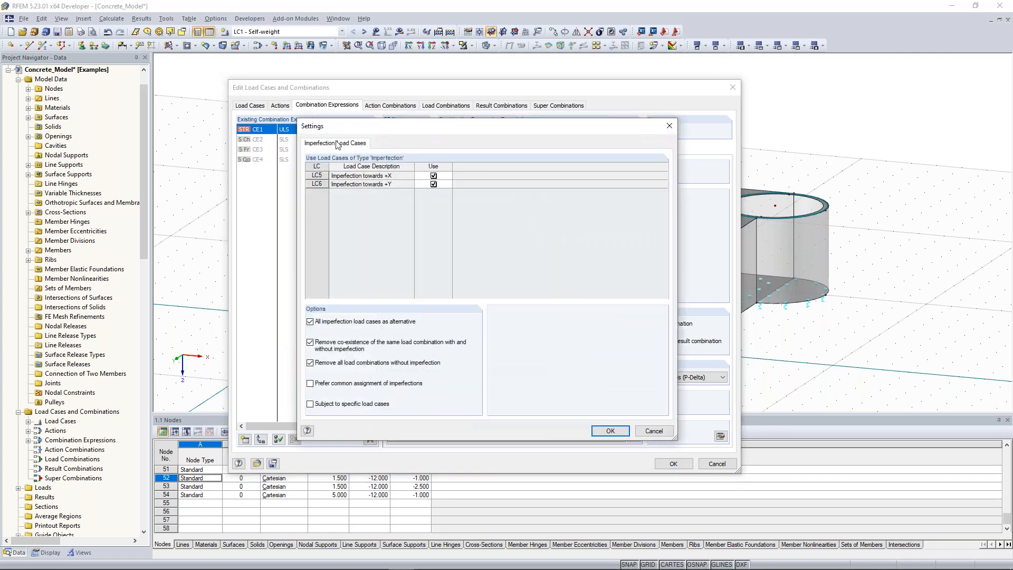
{"action": "left_click", "coordinate": [363, 179]}
{"action": "left_click_drag", "start_coordinate": [543, 119], "coordinate": [838, 112]}
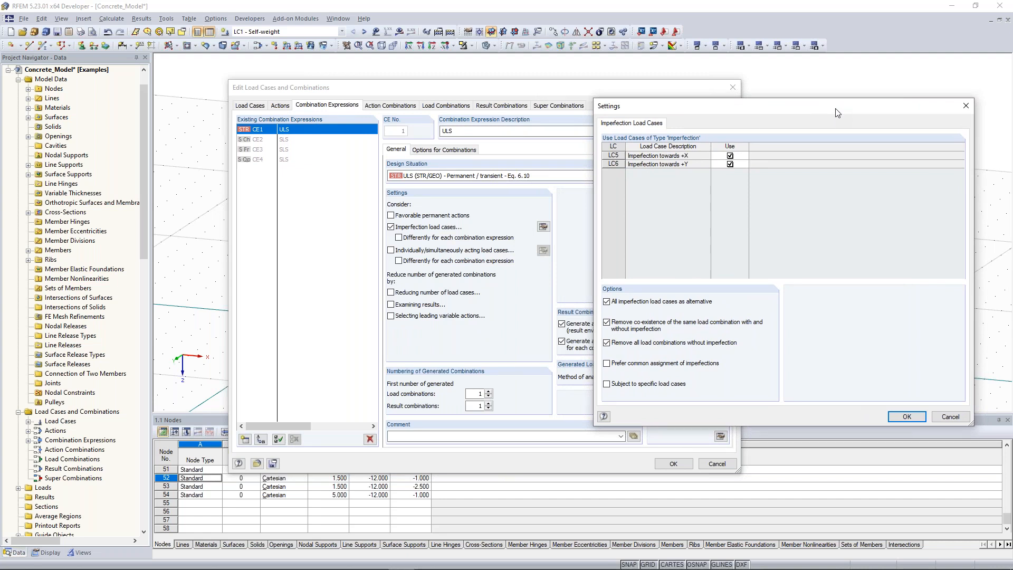
{"action": "left_click", "coordinate": [637, 327]}
{"action": "left_click", "coordinate": [647, 344]}
{"action": "left_click", "coordinate": [605, 387]}
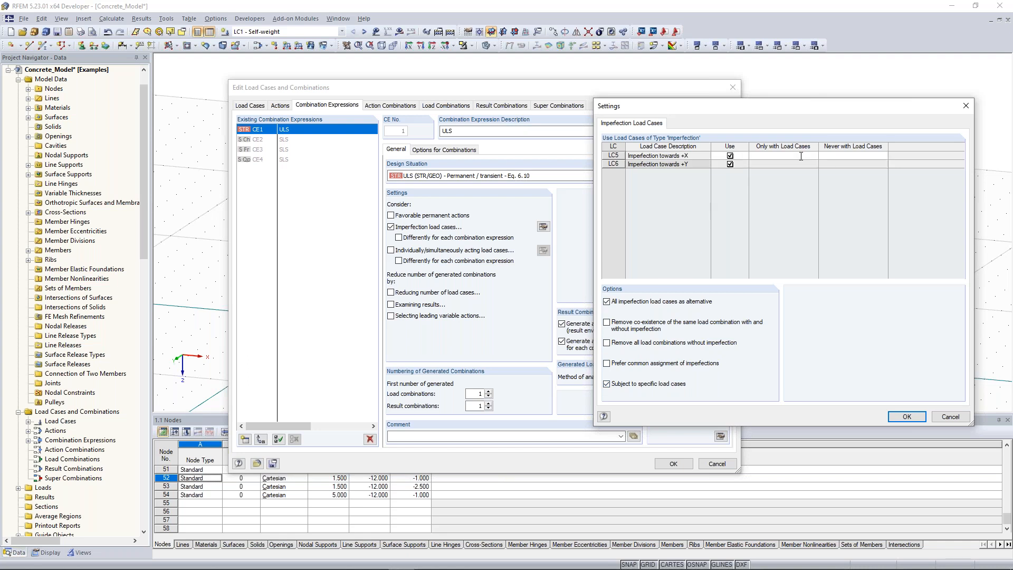
Set imperfection load case LC5 to never act with load case LC4, Wind in +Y
{"action": "left_click", "coordinate": [846, 155]}
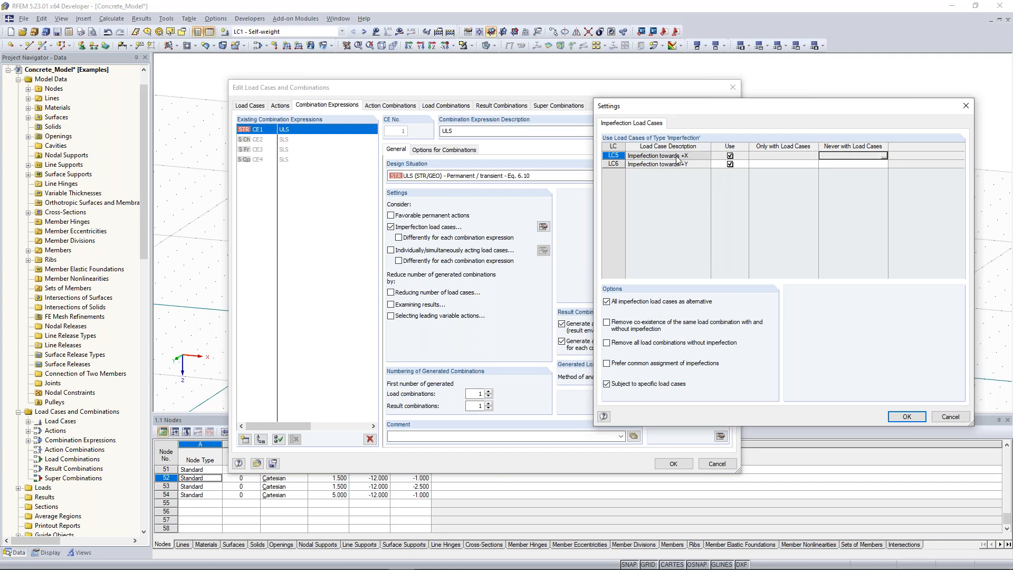
{"action": "left_click", "coordinate": [886, 160]}
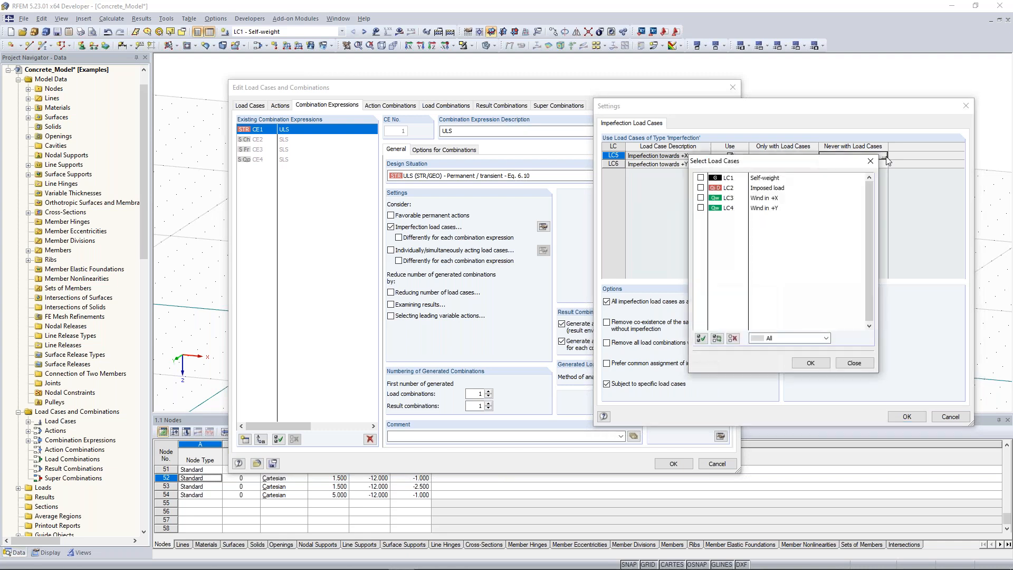
{"action": "left_click_drag", "start_coordinate": [695, 154], "coordinate": [360, 150]}
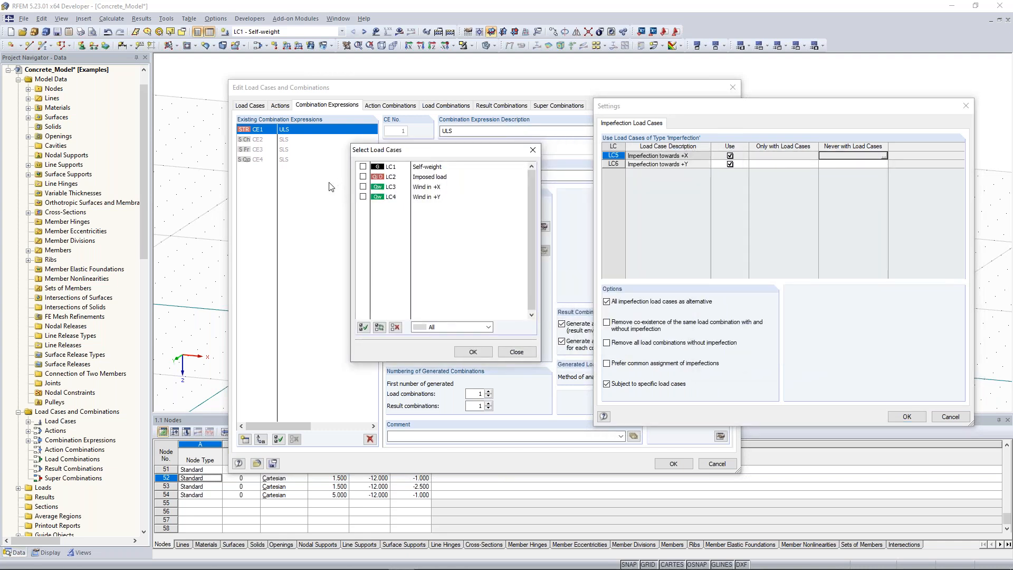
{"action": "left_click", "coordinate": [363, 197]}
{"action": "left_click", "coordinate": [472, 352]}
Set imperfection load case LC6 to never act with load case LC3, Wind in +X, and accept the imperfection settings
{"action": "left_click", "coordinate": [874, 165]}
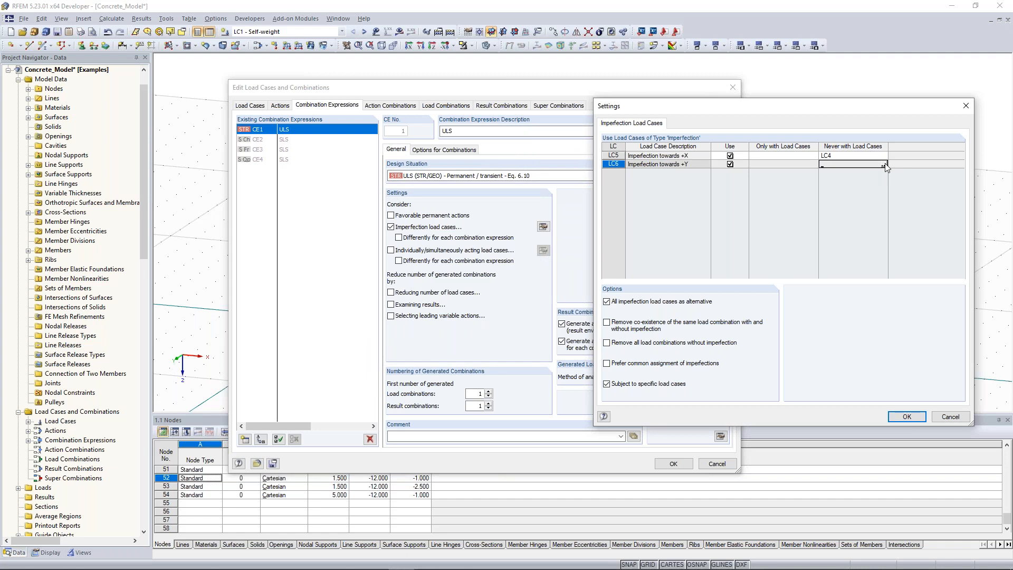
{"action": "left_click", "coordinate": [885, 165]}
{"action": "left_click", "coordinate": [701, 198]}
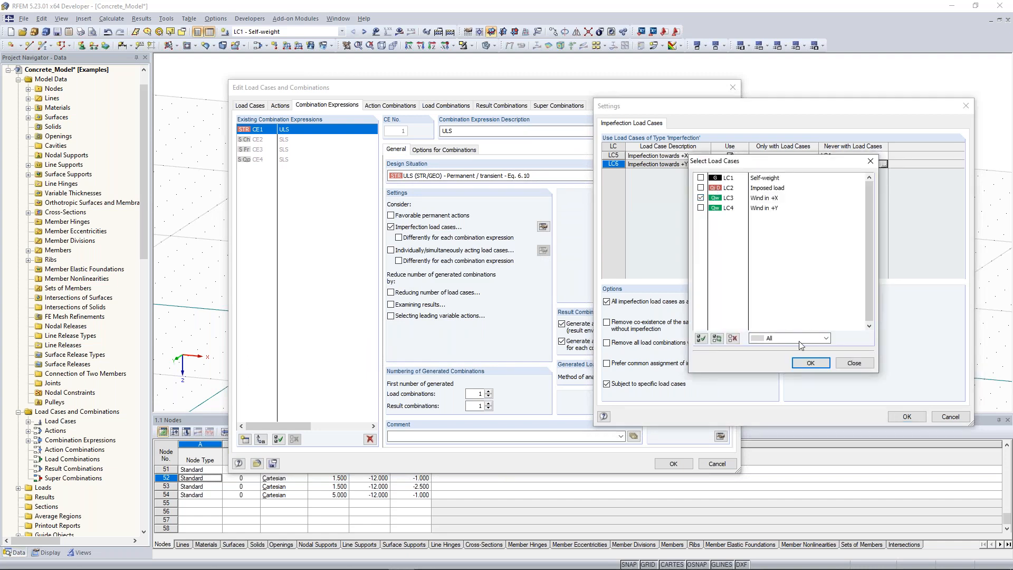
{"action": "left_click", "coordinate": [811, 363]}
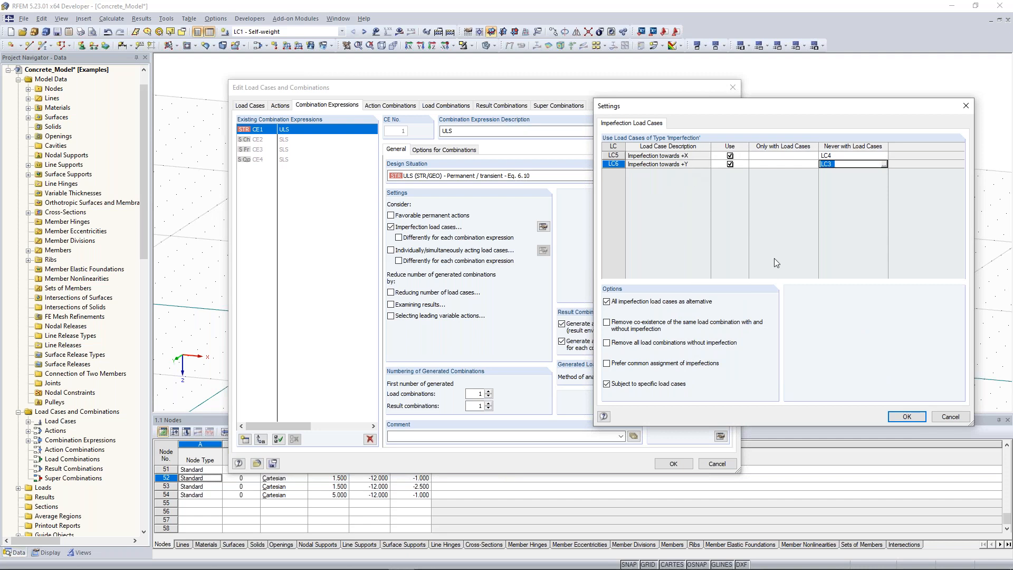
{"action": "left_click", "coordinate": [918, 419]}
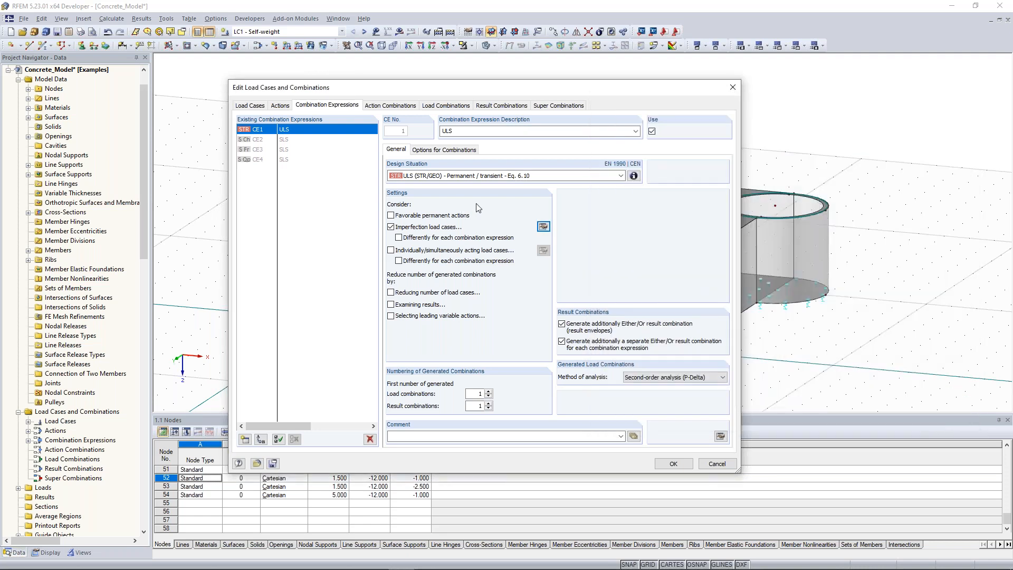
Examine action combination AC3's factors and leading action, and compare them with the ULS design situation formula
{"action": "left_click", "coordinate": [389, 105]}
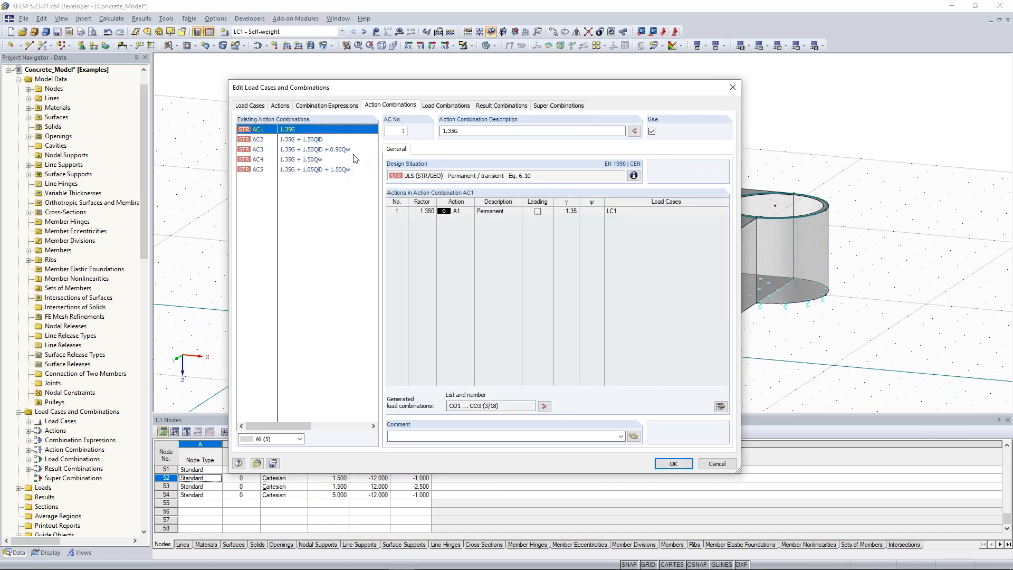
{"action": "left_click", "coordinate": [314, 150]}
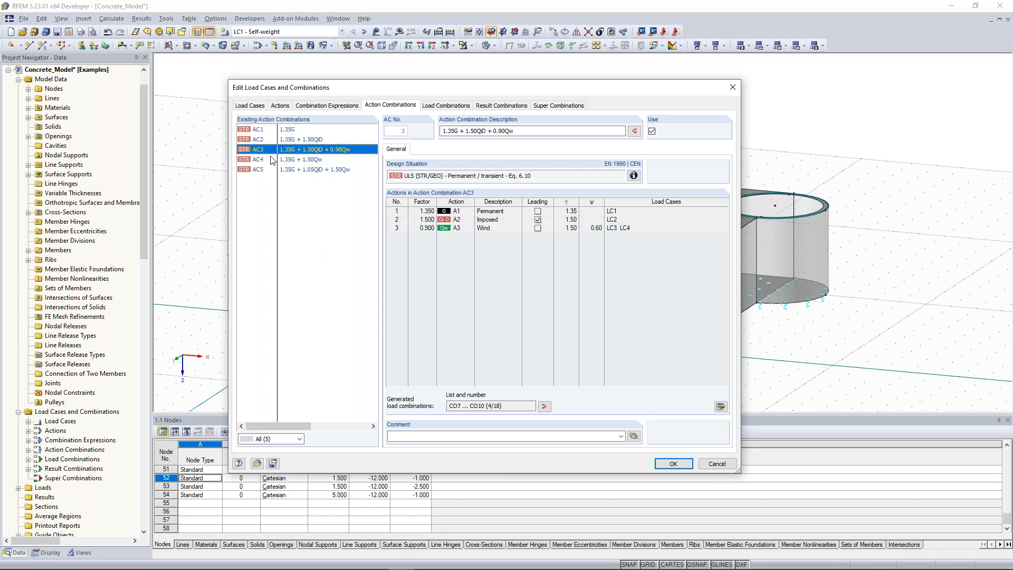
{"action": "left_click", "coordinate": [427, 220]}
{"action": "left_click", "coordinate": [426, 228]}
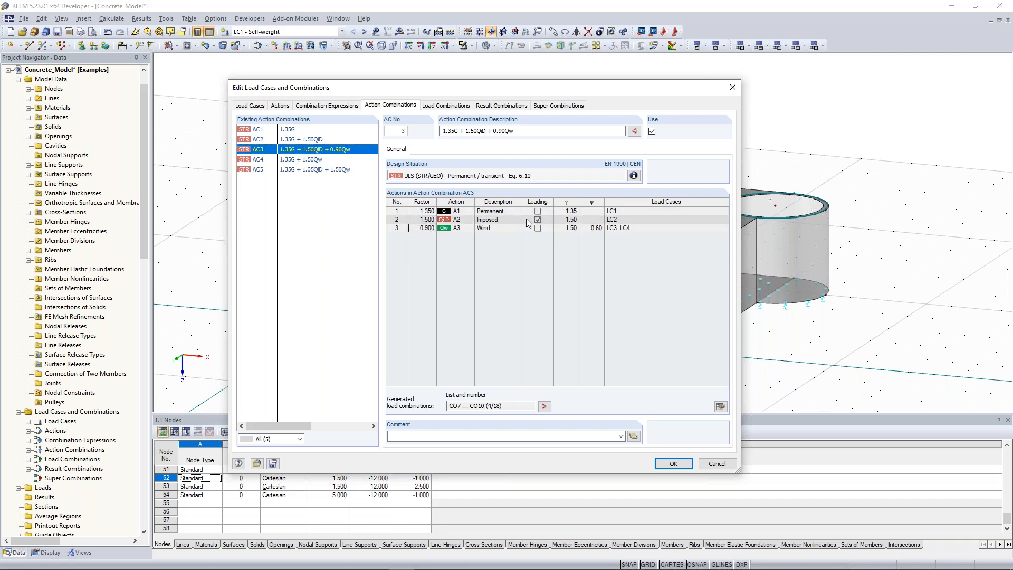
{"action": "left_click", "coordinate": [511, 219]}
{"action": "left_click", "coordinate": [465, 229]}
{"action": "left_click", "coordinate": [633, 176]}
{"action": "left_click_drag", "start_coordinate": [527, 145], "coordinate": [314, 146]}
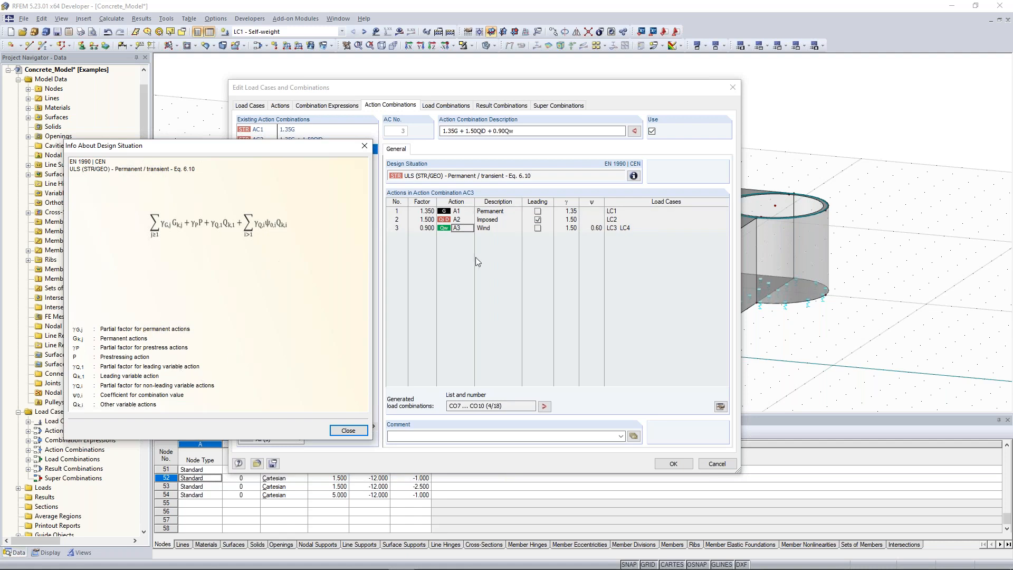
{"action": "left_click", "coordinate": [348, 430]}
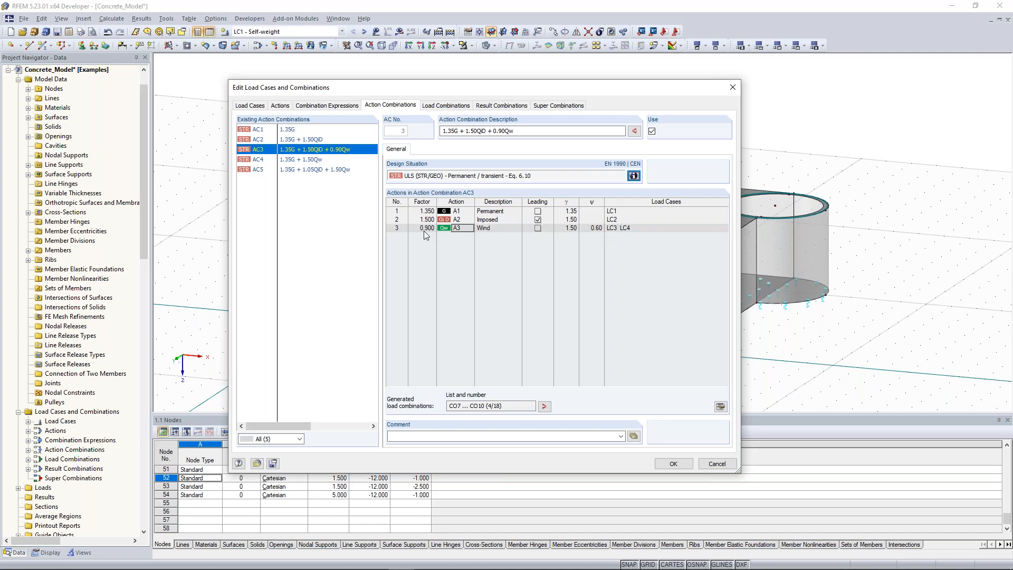
Review the generated load combinations and inspect the load cases and factors contained in CO10
{"action": "left_click", "coordinate": [445, 107]}
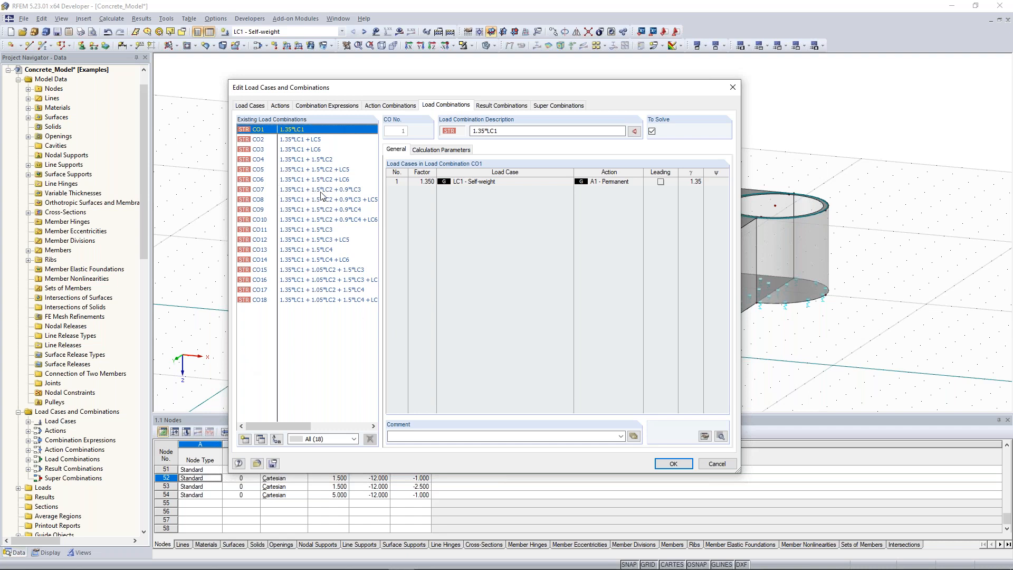
{"action": "left_click", "coordinate": [303, 222]}
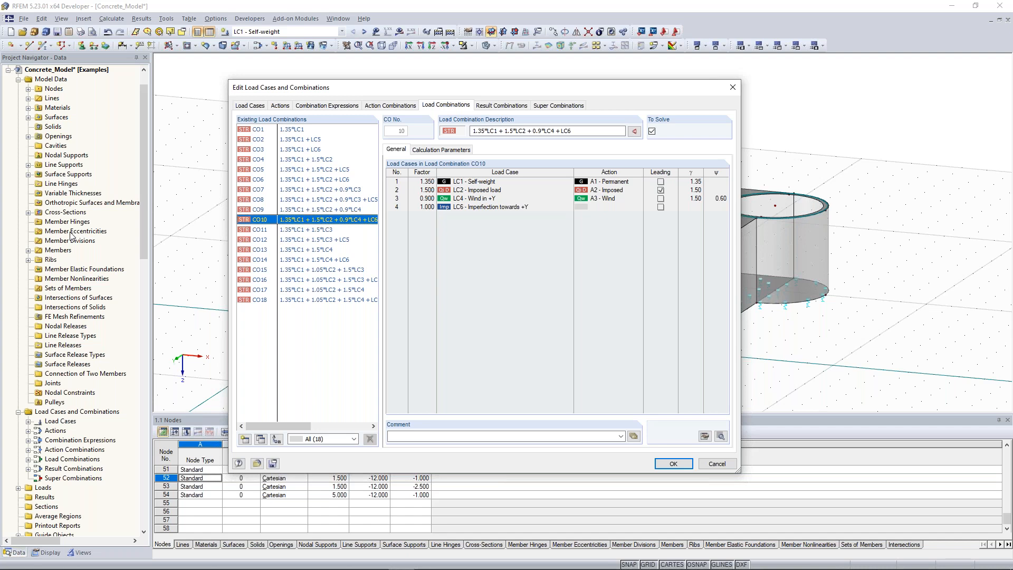
{"action": "left_click", "coordinate": [483, 182]}
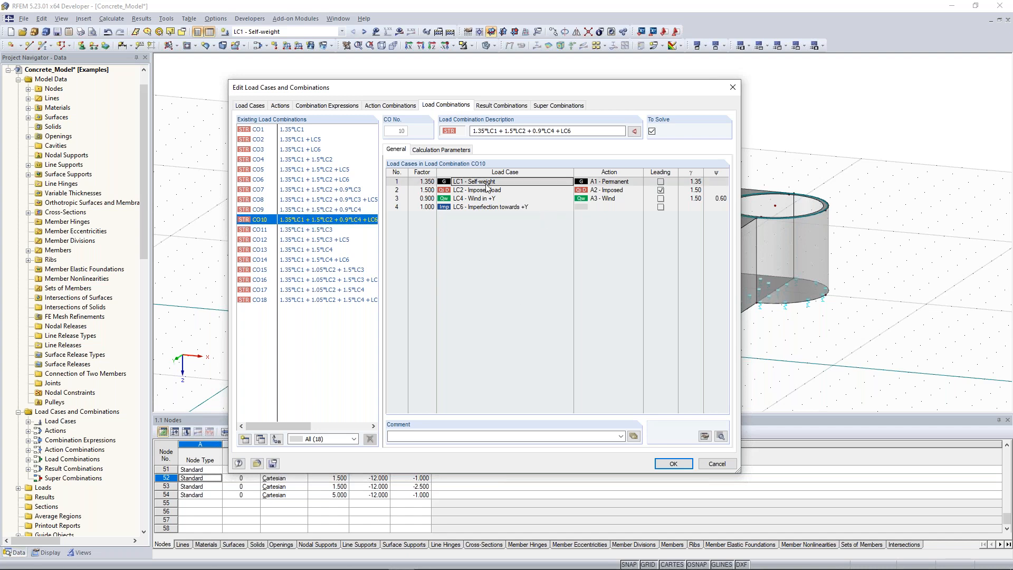
Review the load cases in load combination CO10 and the combinations contained in result combination RC1, and accept the load case settings
{"action": "left_click", "coordinate": [482, 191]}
{"action": "left_click", "coordinate": [483, 198]}
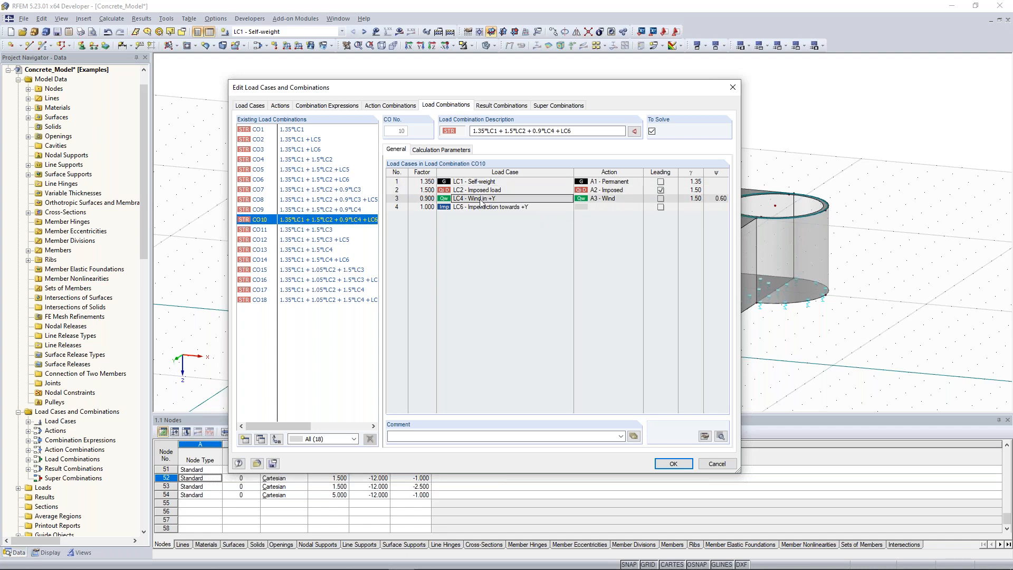
{"action": "left_click", "coordinate": [482, 207]}
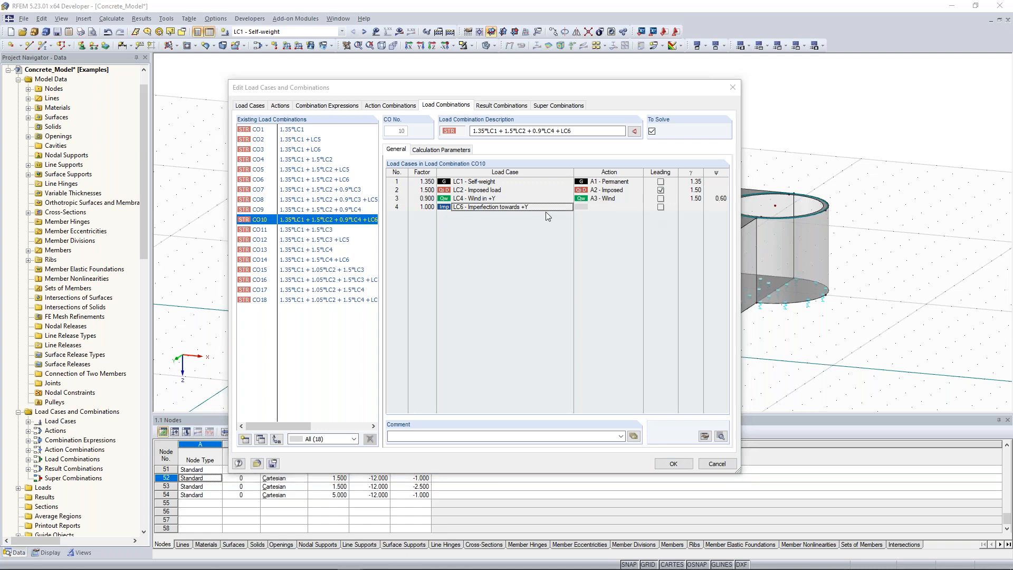
{"action": "left_click", "coordinate": [515, 108]}
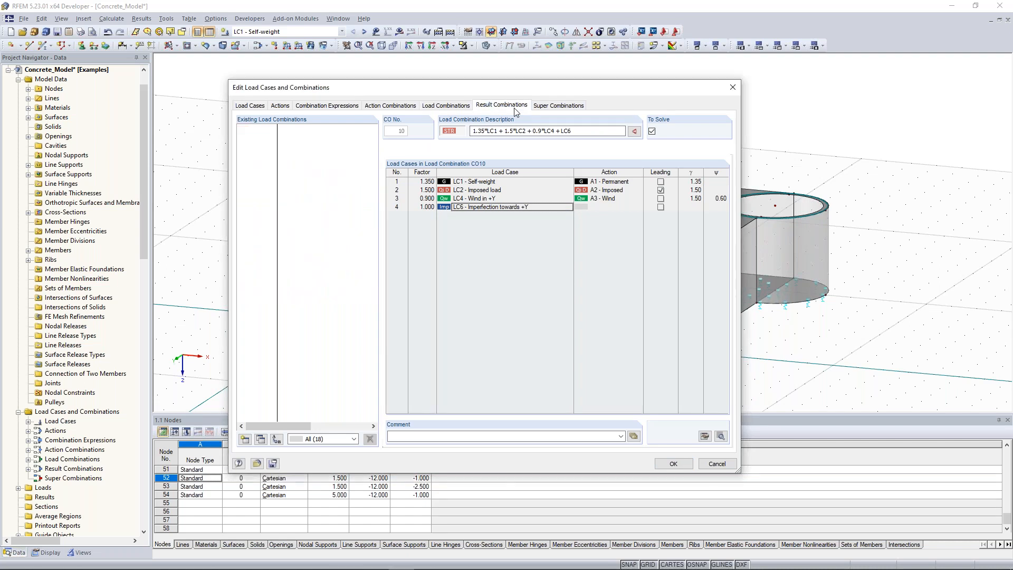
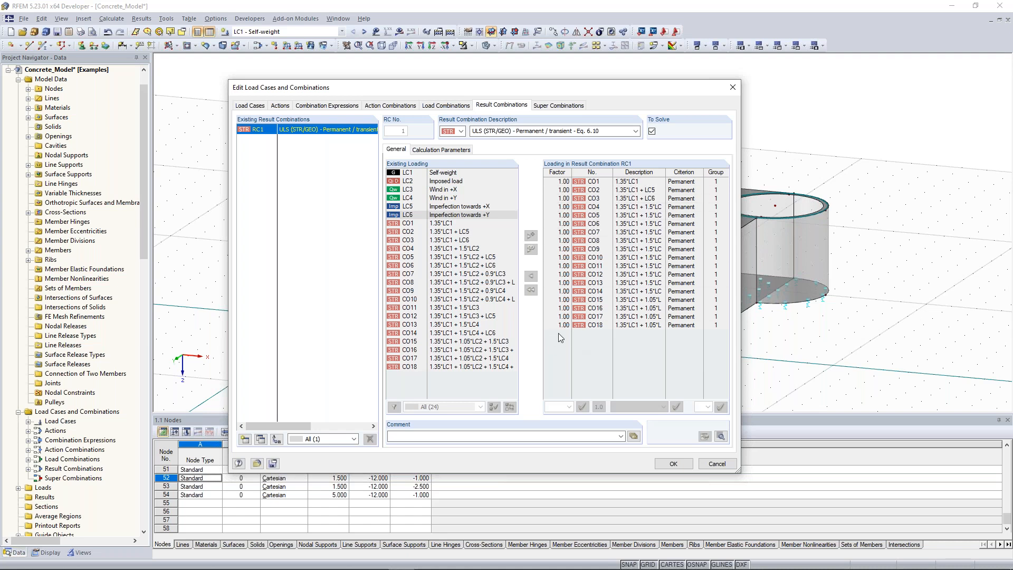
{"action": "left_click", "coordinate": [446, 105]}
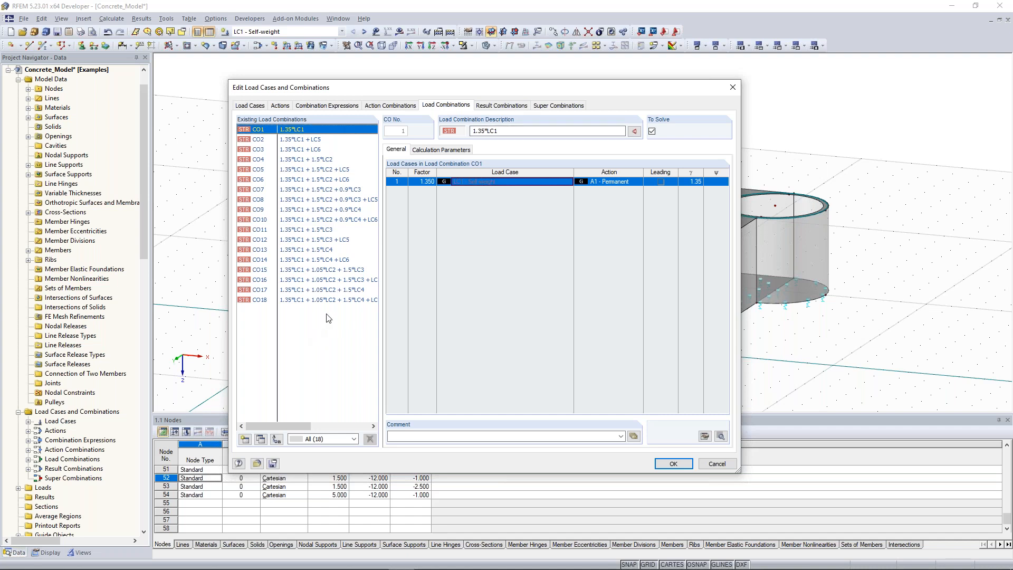
{"action": "left_click", "coordinate": [488, 105]}
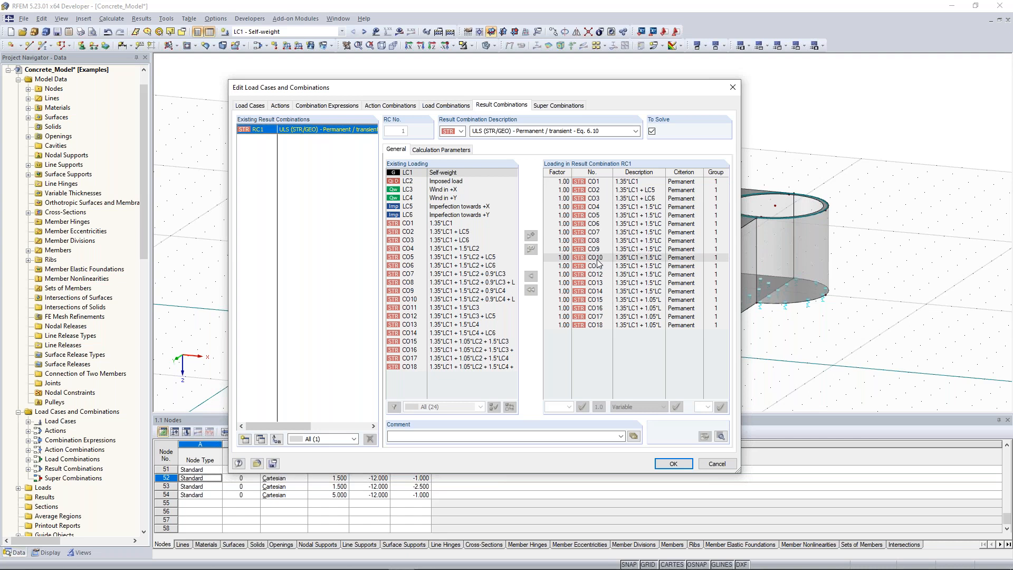
{"action": "left_click", "coordinate": [674, 464]}
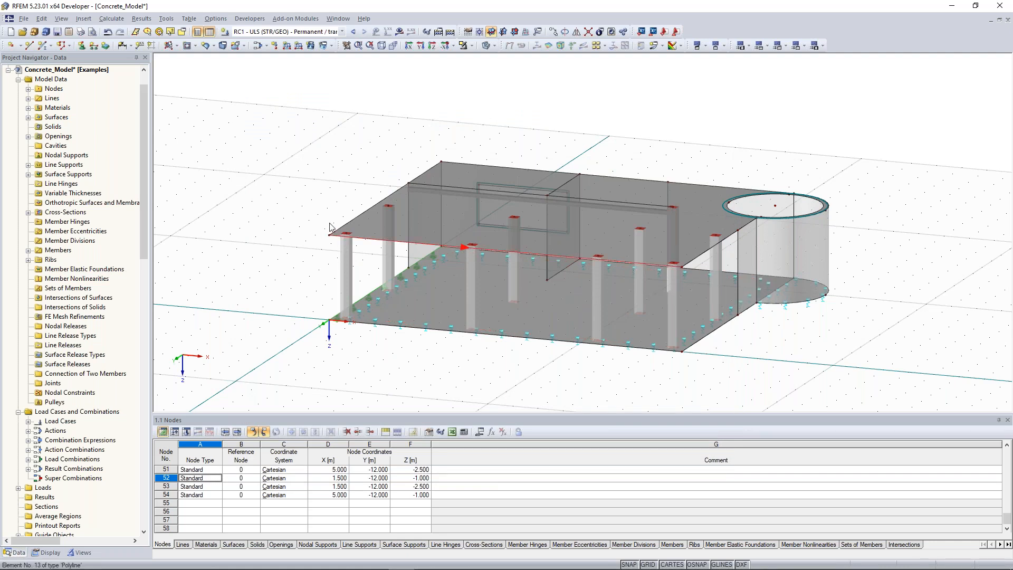
Make LC2 - Imposed load the current load case for the building model
{"action": "scroll", "coordinate": [295, 203], "scroll_direction": "down", "scroll_amount": 1}
{"action": "middle_click_drag", "start_coordinate": [254, 199], "coordinate": [351, 220], "text": "ctrl"}
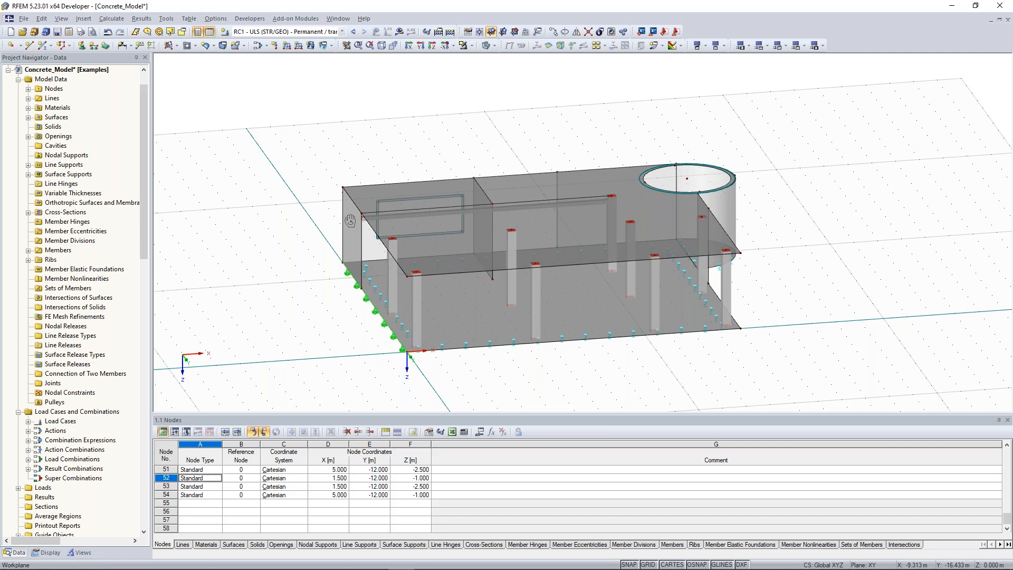
{"action": "middle_click_drag", "start_coordinate": [350, 220], "coordinate": [330, 211]}
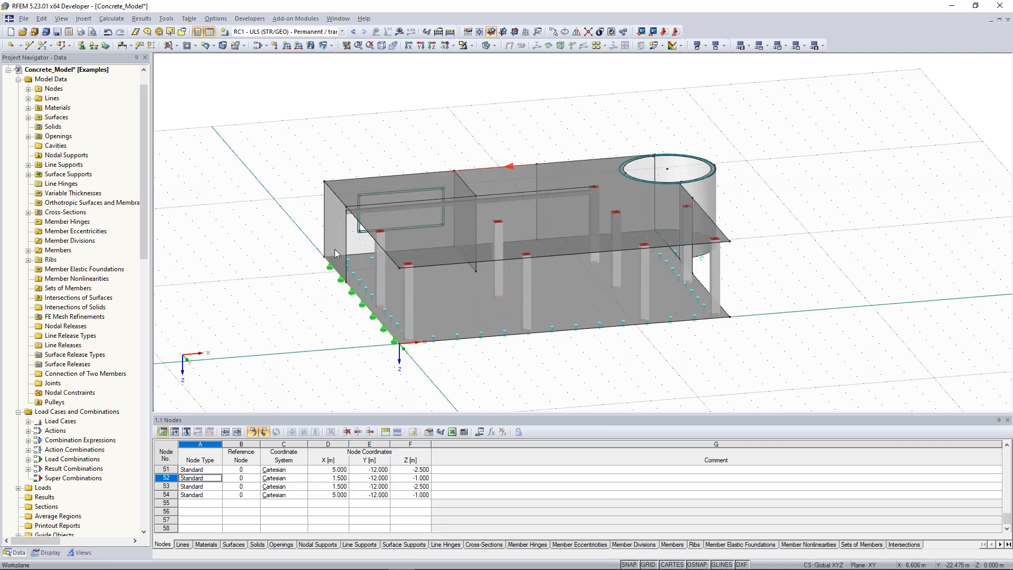
{"action": "left_click", "coordinate": [342, 32]}
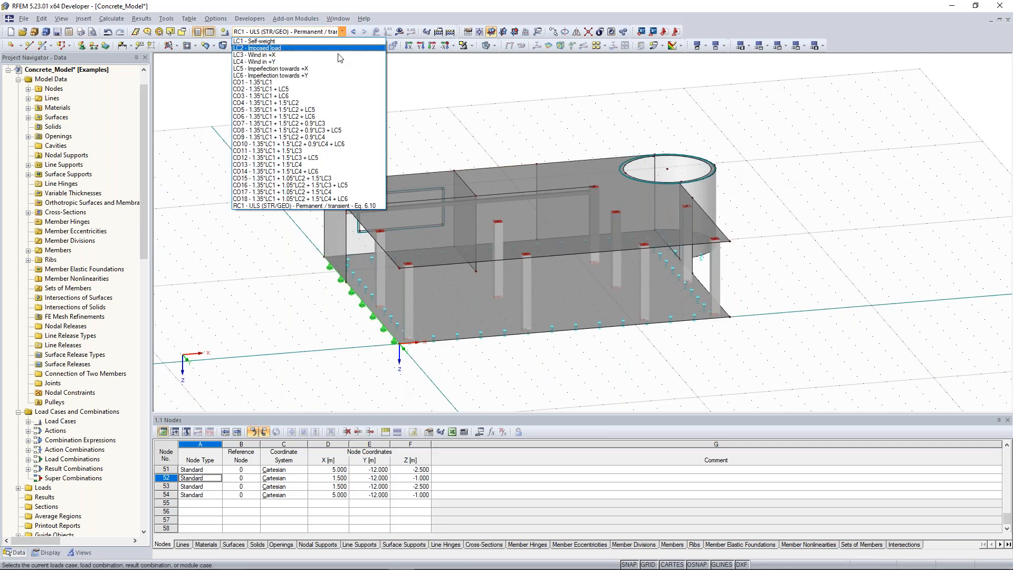
{"action": "left_click", "coordinate": [332, 48]}
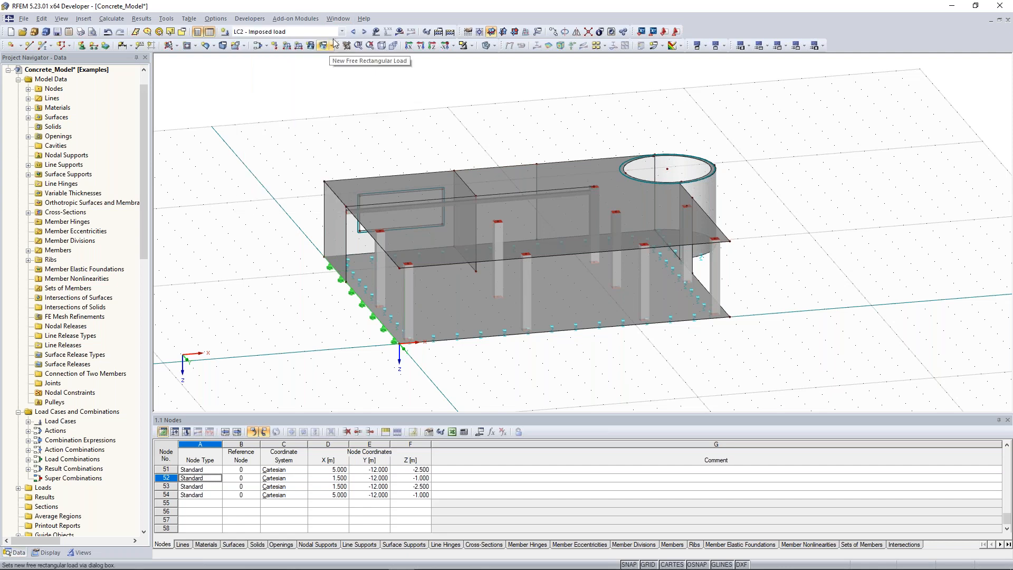
{"action": "left_click", "coordinate": [341, 32]}
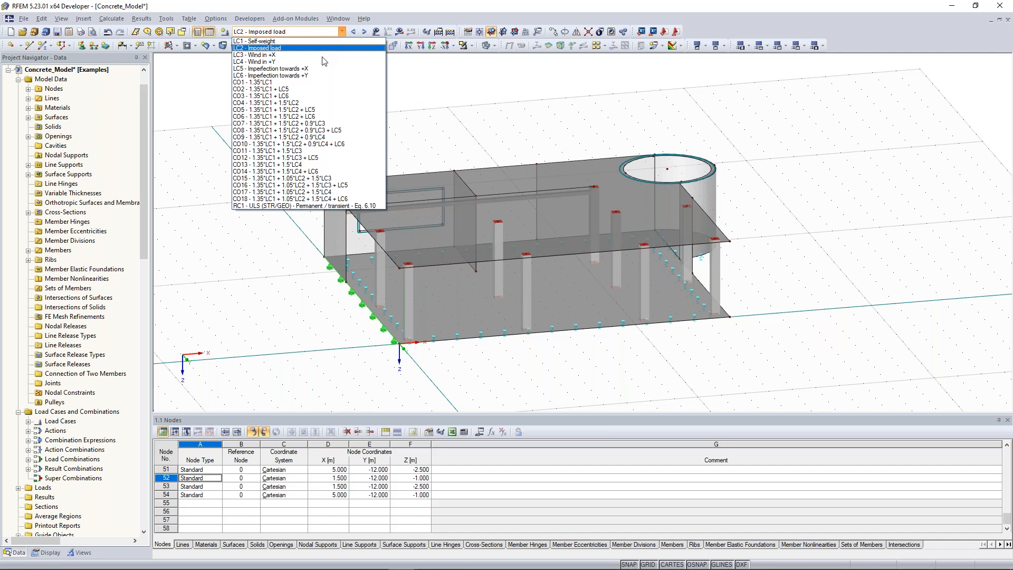
{"action": "left_click", "coordinate": [285, 48]}
{"action": "middle_click_drag", "start_coordinate": [321, 138], "coordinate": [401, 125]}
{"action": "middle_click_drag", "start_coordinate": [482, 117], "coordinate": [280, 157], "text": "ctrl"}
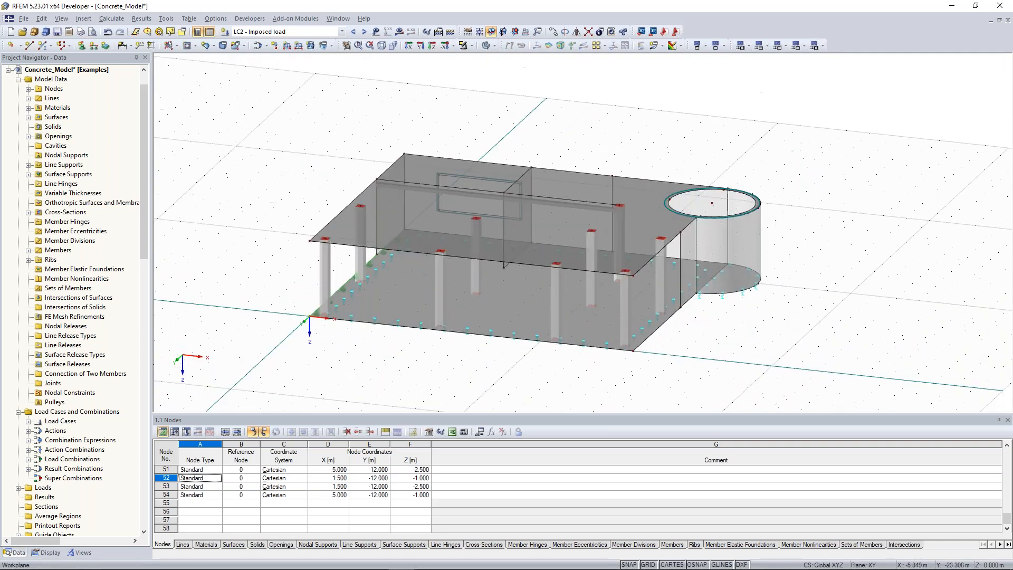
Apply a uniform 5 kN/m² surface load in the global ZL direction to the floor slab, including the round tower's base
{"action": "left_click", "coordinate": [311, 45]}
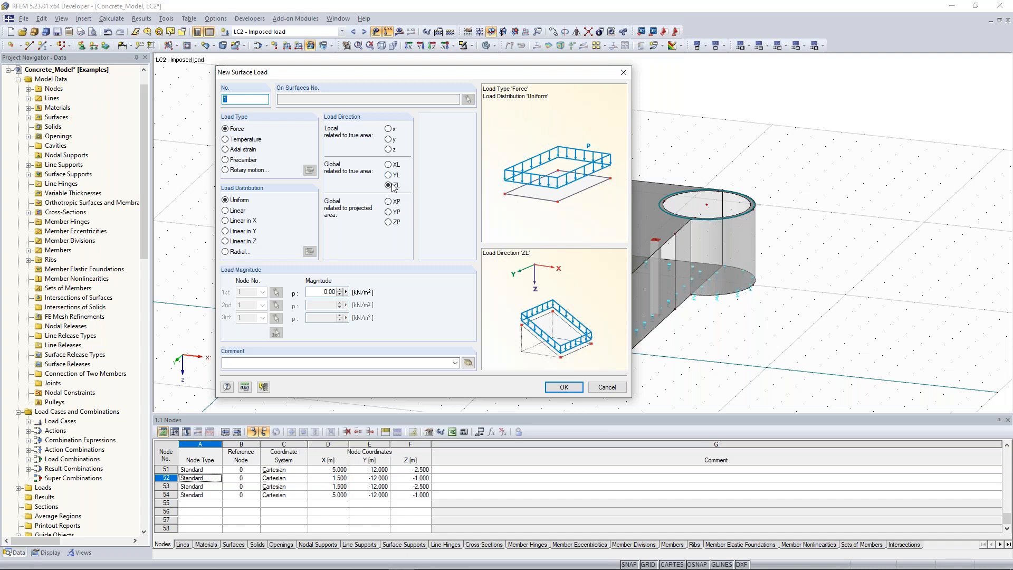
{"action": "key", "text": "Tab"}
{"action": "type", "text": "5"}
{"action": "left_click", "coordinate": [564, 387]}
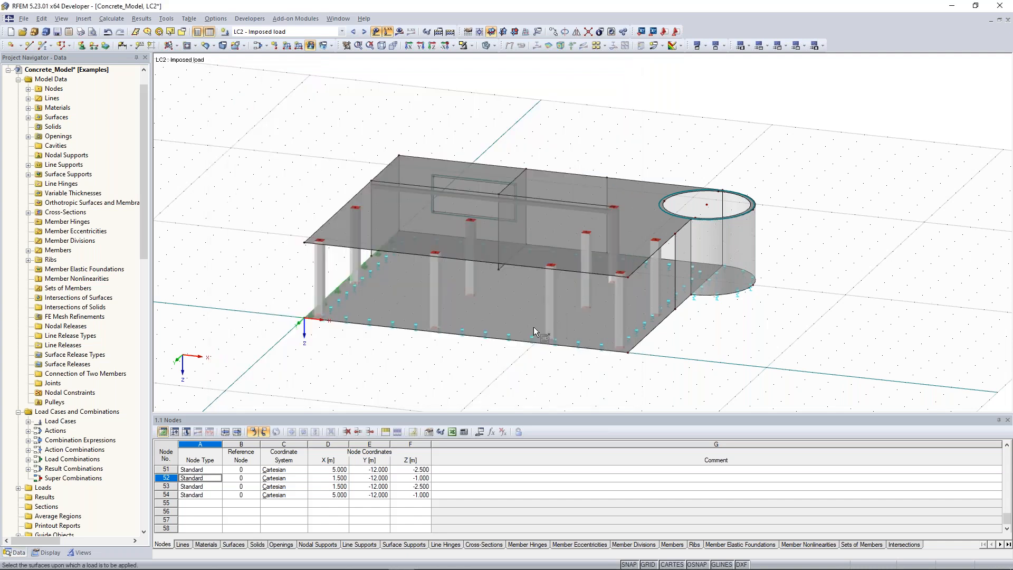
{"action": "left_click", "coordinate": [518, 321]}
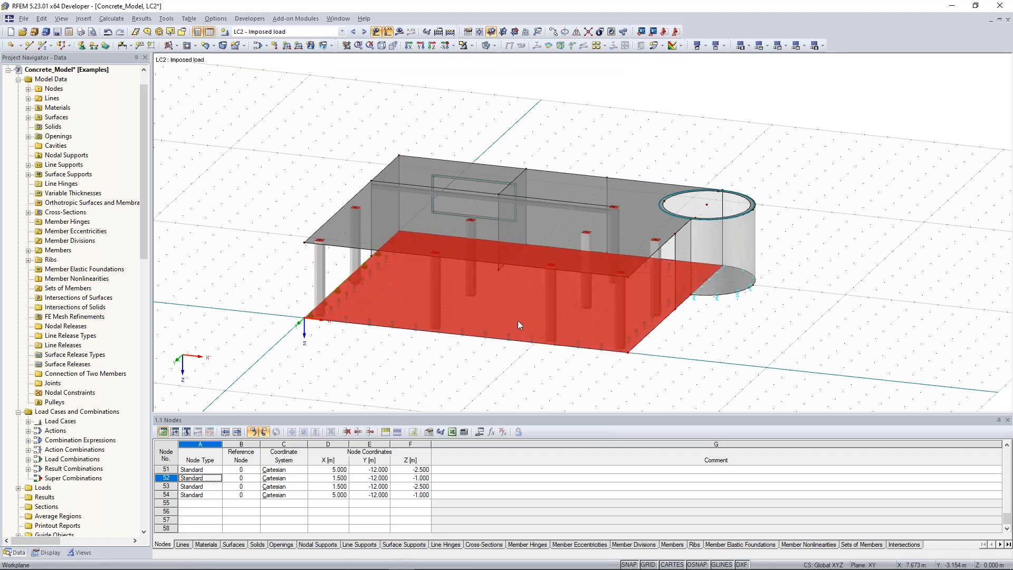
{"action": "left_click", "coordinate": [702, 350]}
Apply a surface load to the roof slab, including the round tower's top, and change its magnitude to 2 kN/m²
{"action": "left_click", "coordinate": [310, 46]}
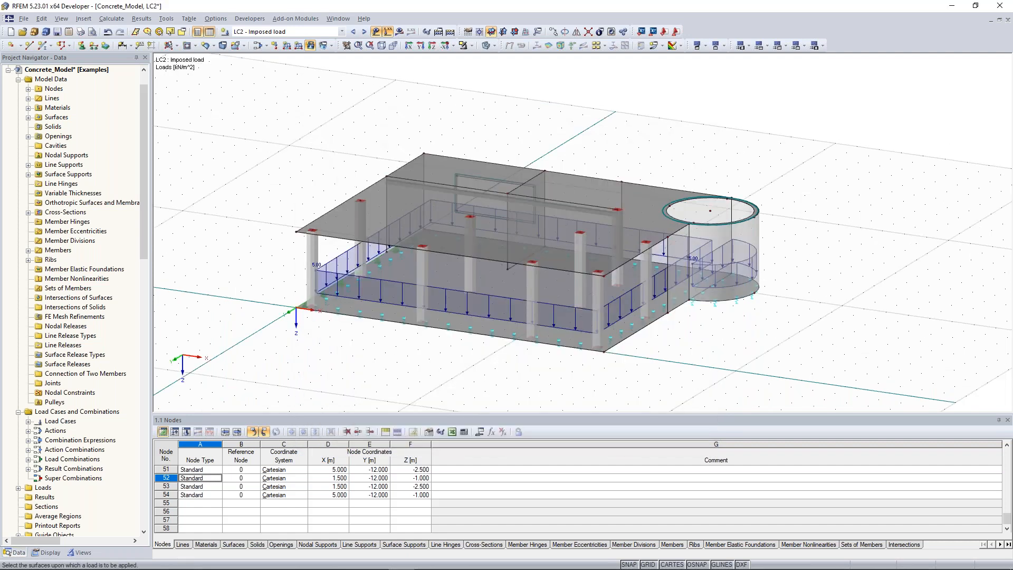
{"action": "middle_click_drag", "start_coordinate": [485, 206], "coordinate": [502, 210]}
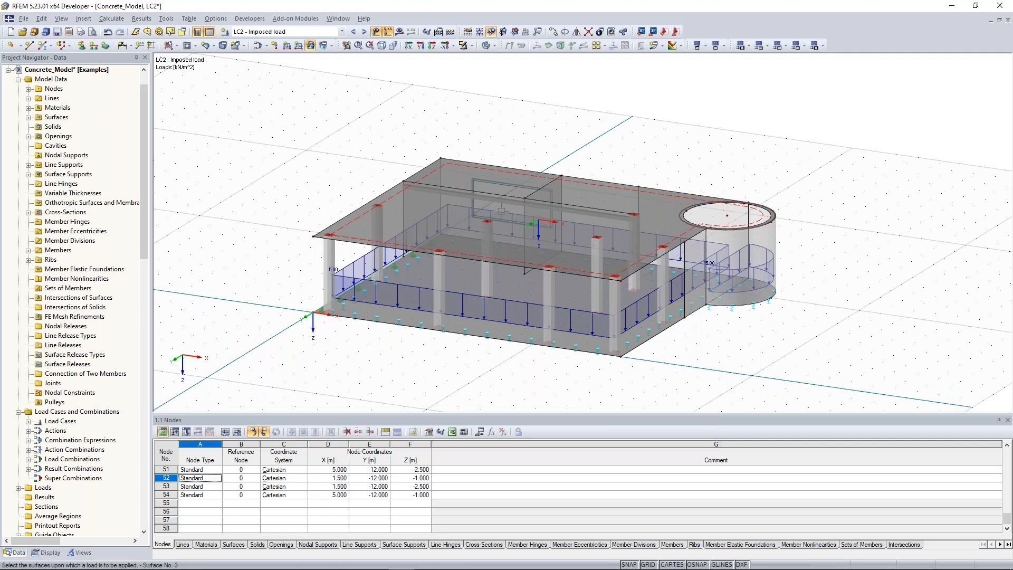
{"action": "left_click", "coordinate": [502, 210]}
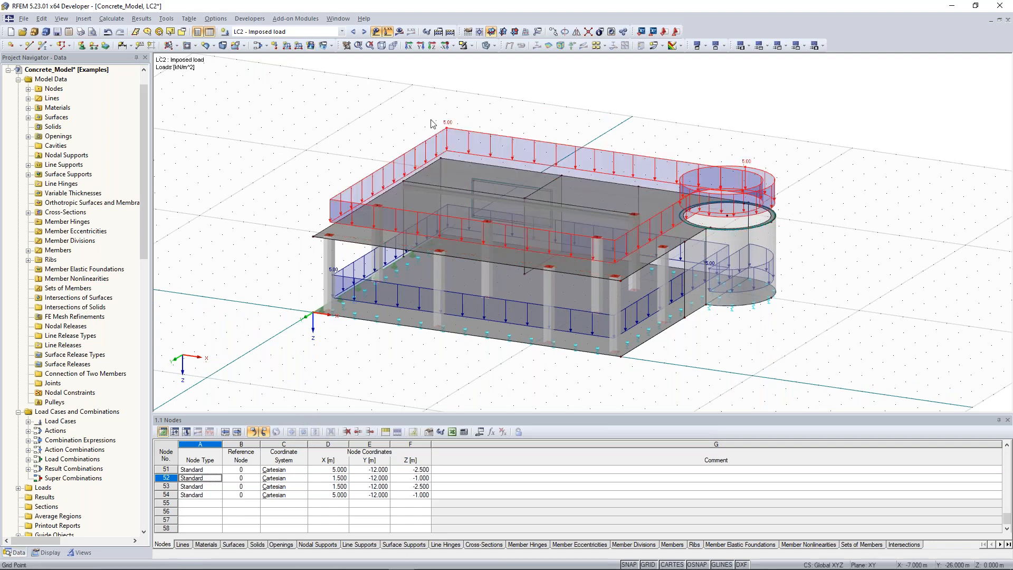
{"action": "double_click", "coordinate": [431, 124]}
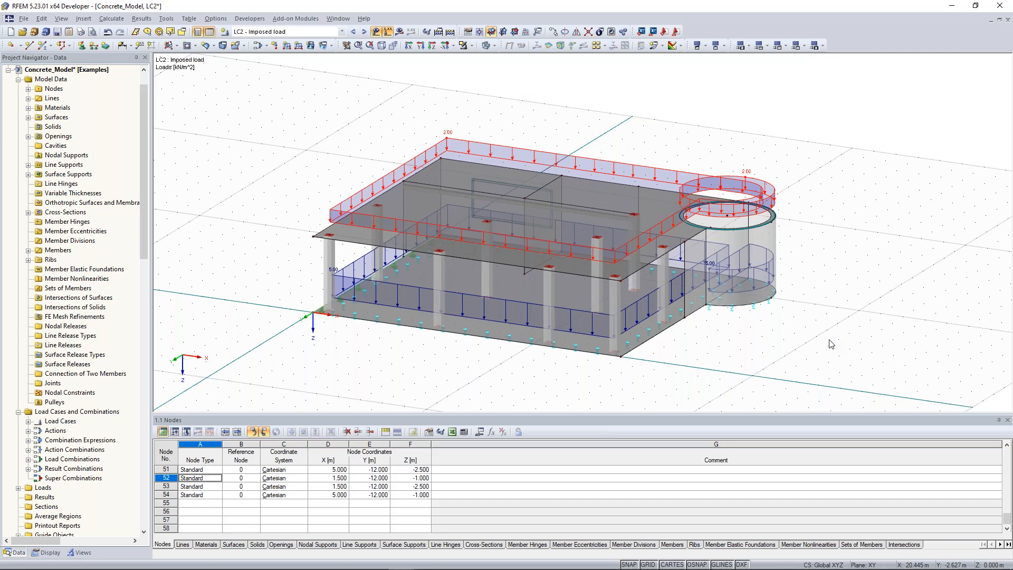
{"action": "left_click", "coordinate": [816, 338]}
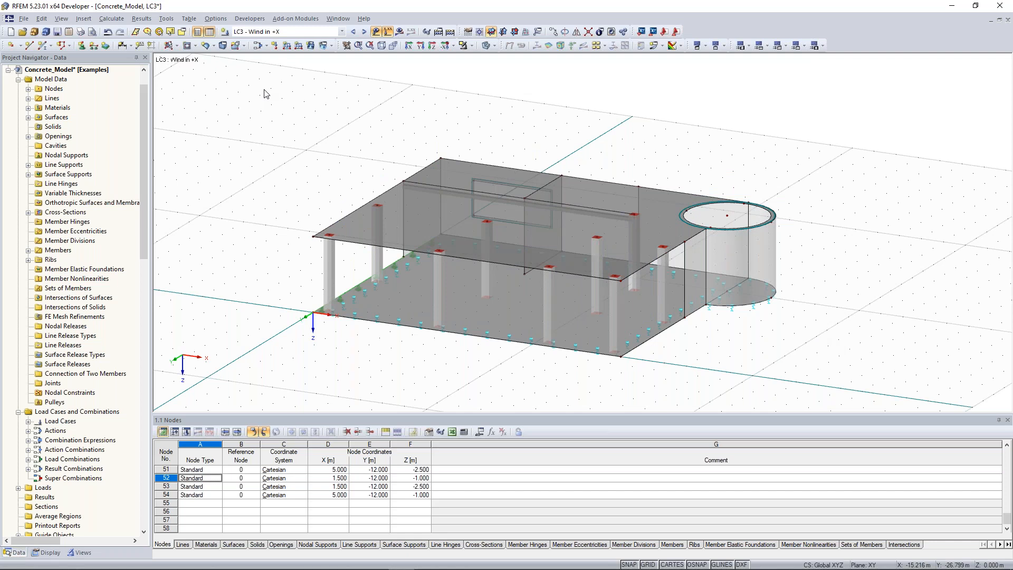
In load case LC3 - Wind in +X, apply a uniform 0.4 kN/m² surface load in the global XL direction to wall surface 4
{"action": "left_click", "coordinate": [311, 46]}
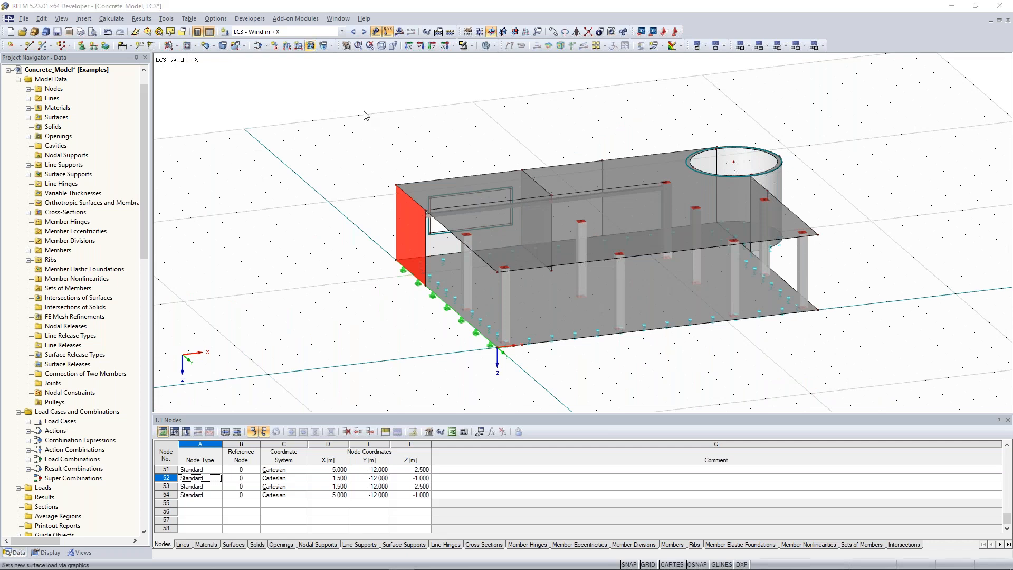
{"action": "left_click", "coordinate": [410, 227]}
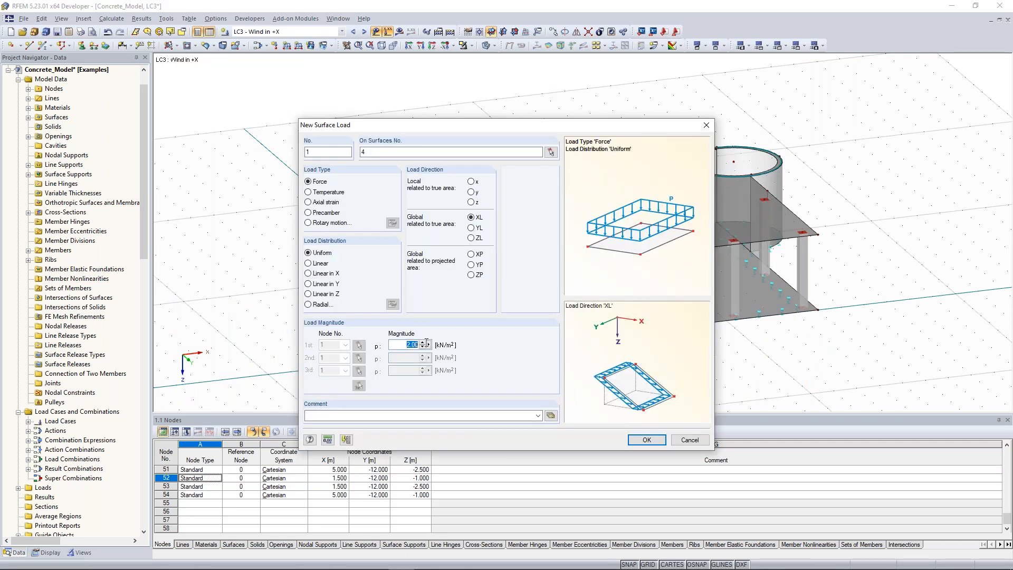
{"action": "type", "text": "0.4"}
{"action": "left_click", "coordinate": [652, 443]}
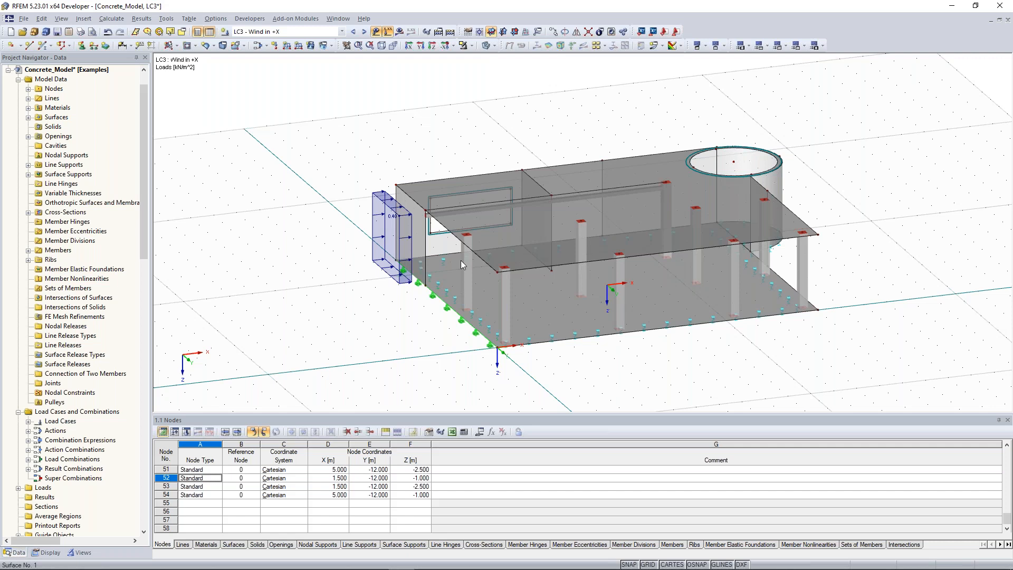
Apply a uniform 0.65 kN/m line load in the global XL direction to lines 13 and 19 on the windward side
{"action": "scroll", "coordinate": [477, 259], "scroll_direction": "up", "scroll_amount": 1}
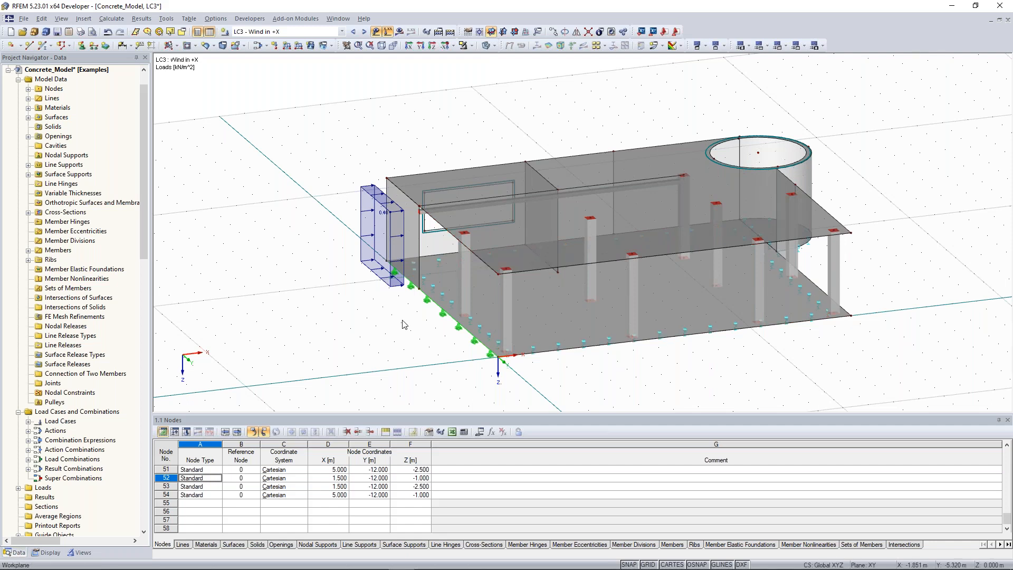
{"action": "scroll", "coordinate": [402, 324], "scroll_direction": "up", "scroll_amount": 1}
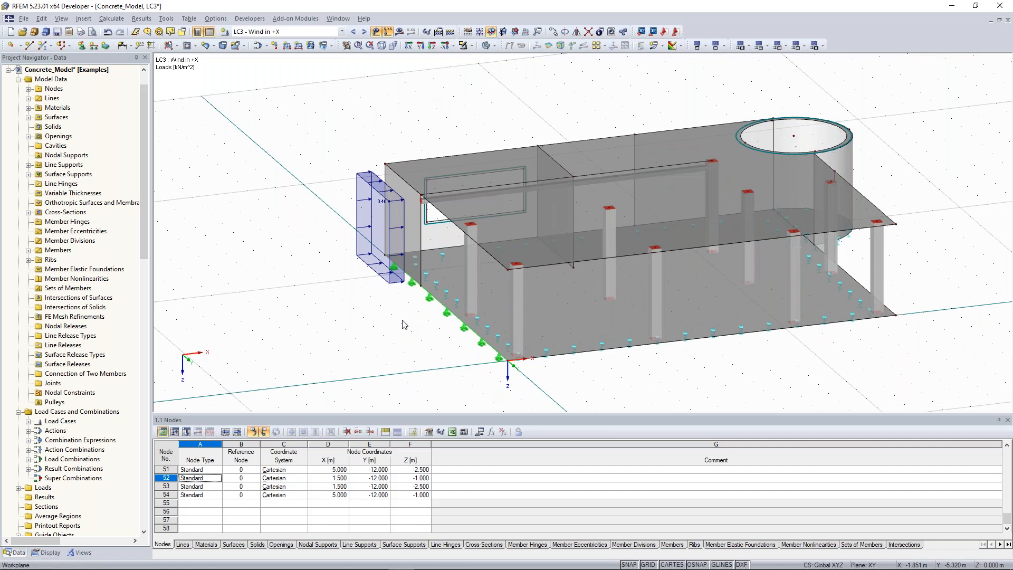
{"action": "scroll", "coordinate": [402, 324], "scroll_direction": "up", "scroll_amount": 1}
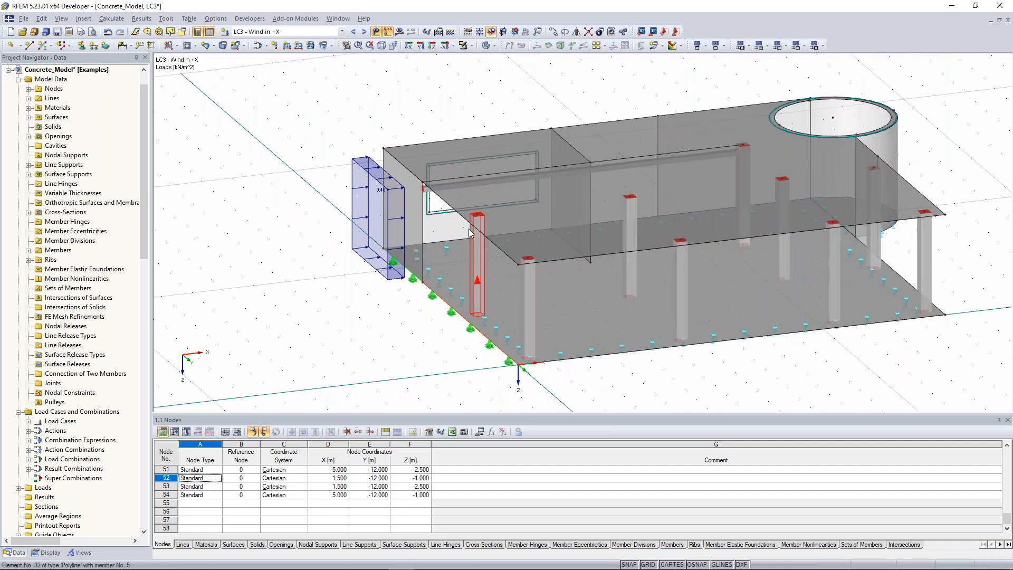
{"action": "left_click", "coordinate": [297, 46]}
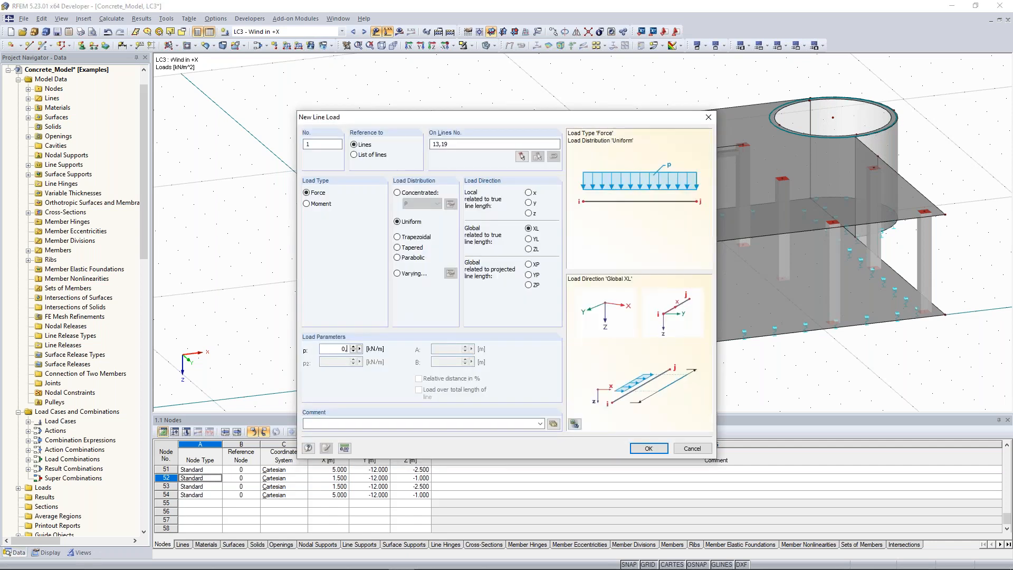
{"action": "type", "text": "0,65"}
{"action": "left_click", "coordinate": [640, 452]}
{"action": "left_click", "coordinate": [640, 453]}
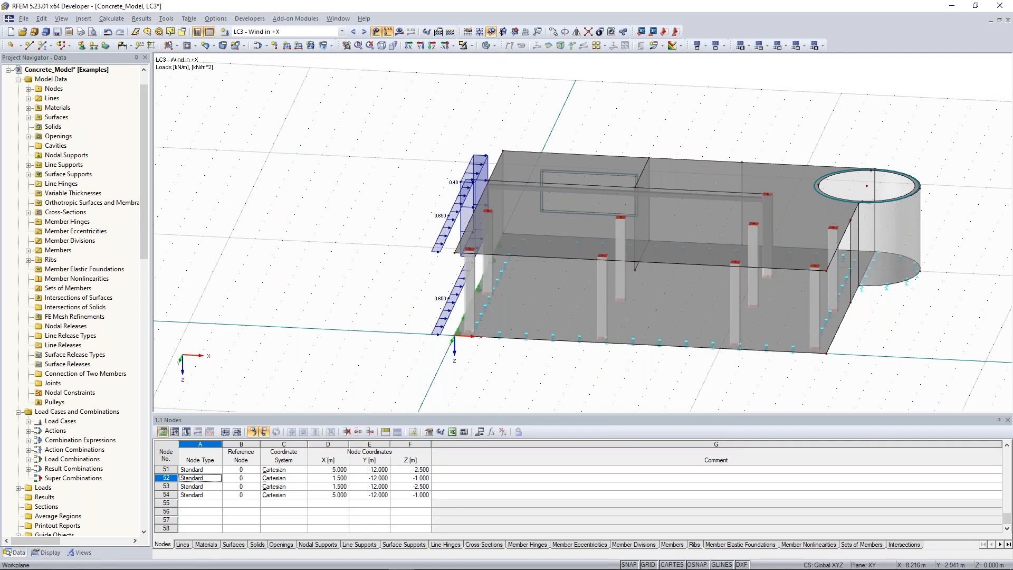
Apply a 0.25 kN/m² surface load in projected direction XP to surfaces 7 and 8, and add a line load on the adjacent roof and floor edges
{"action": "middle_click_drag", "start_coordinate": [896, 308], "coordinate": [734, 316]}
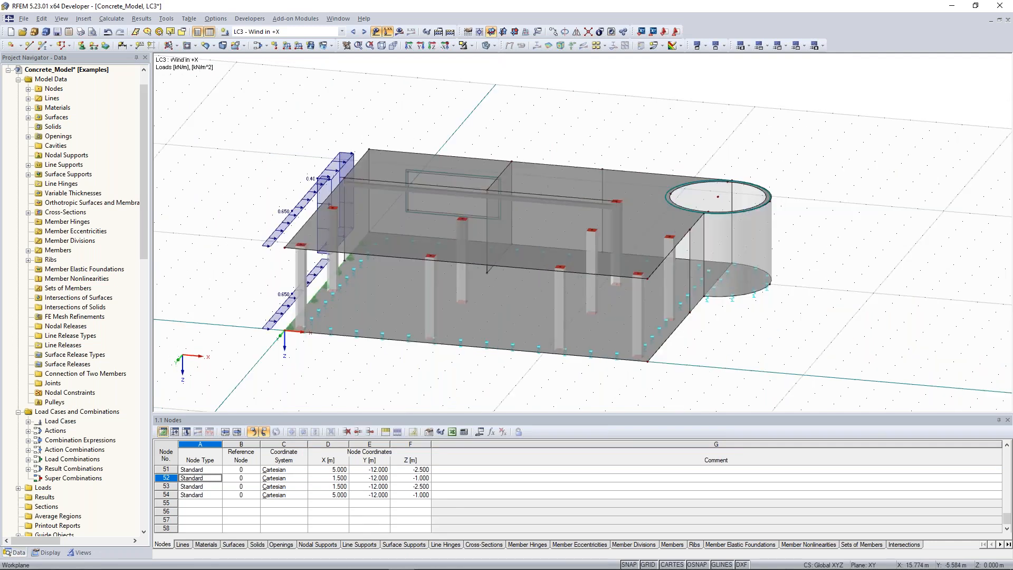
{"action": "middle_click_drag", "start_coordinate": [748, 320], "coordinate": [744, 319]}
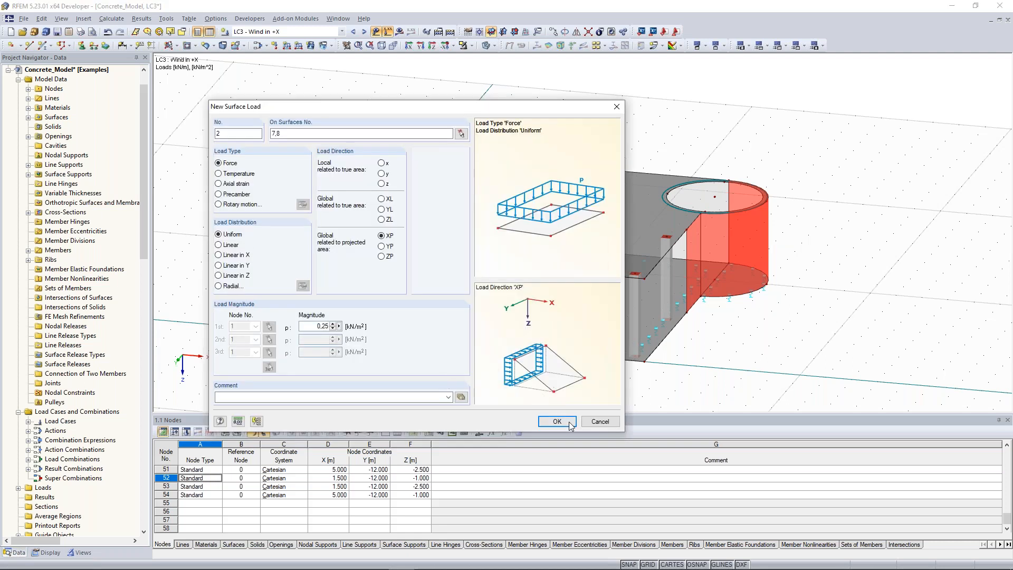
{"action": "left_click", "coordinate": [570, 425]}
{"action": "left_click", "coordinate": [571, 424]}
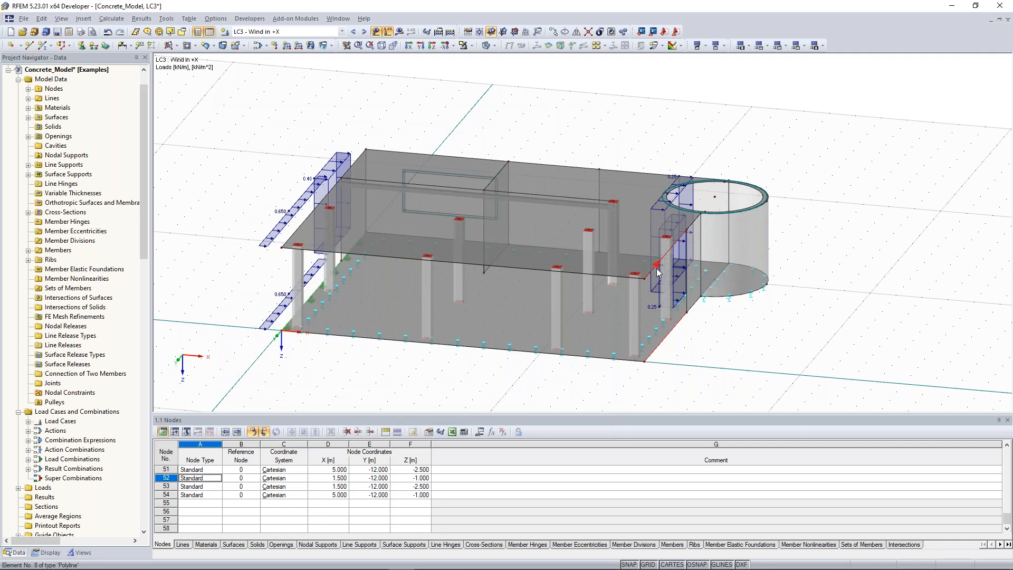
{"action": "left_click", "coordinate": [300, 46]}
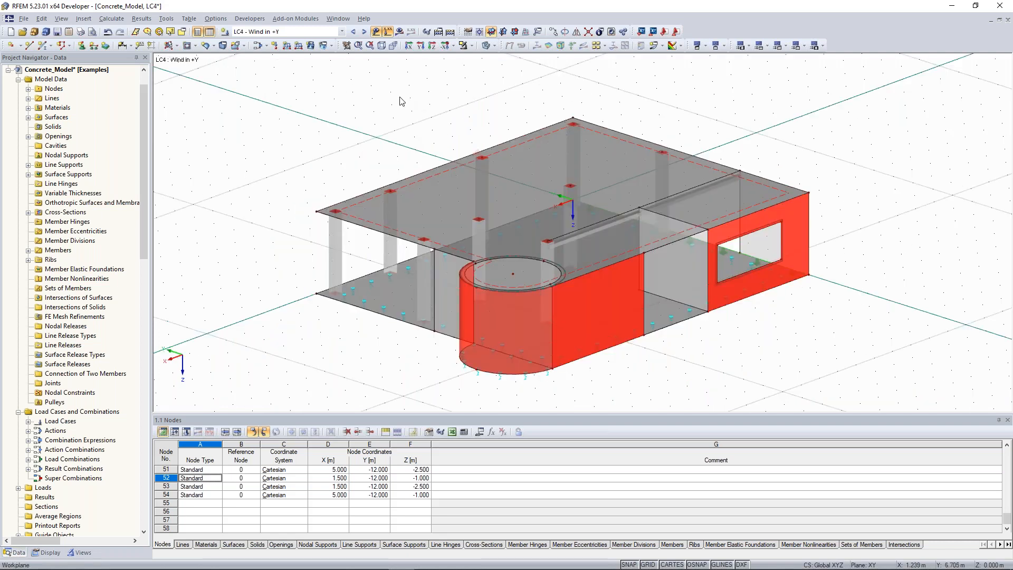
In load case LC4 - Wind in +Y, apply a uniform 0.40 kN/m² surface load in projected direction YP to surfaces 5, 6 and 8
{"action": "left_click", "coordinate": [310, 46]}
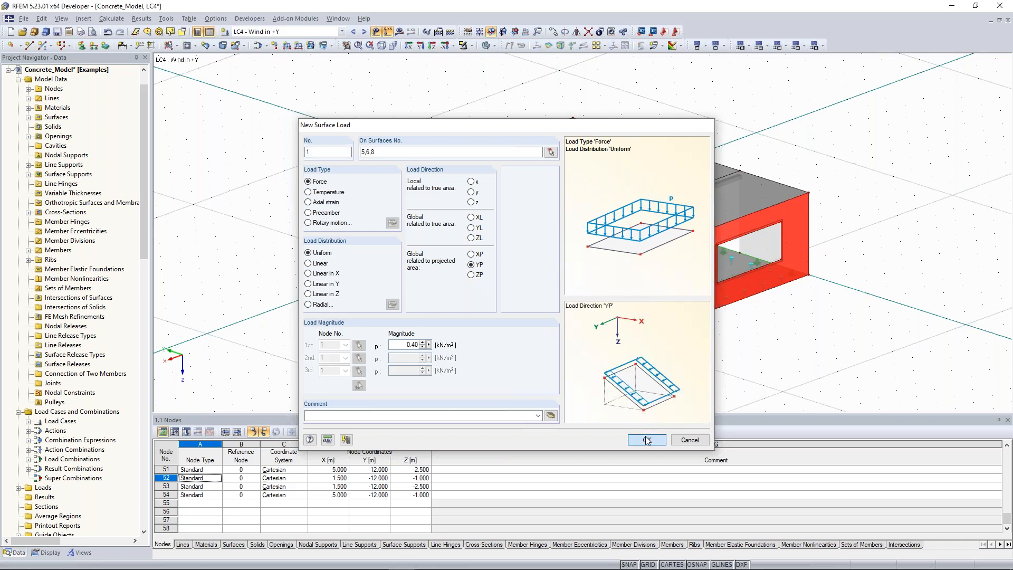
{"action": "left_click", "coordinate": [646, 440]}
{"action": "middle_click_drag", "start_coordinate": [691, 367], "coordinate": [681, 330], "text": "ctrl"}
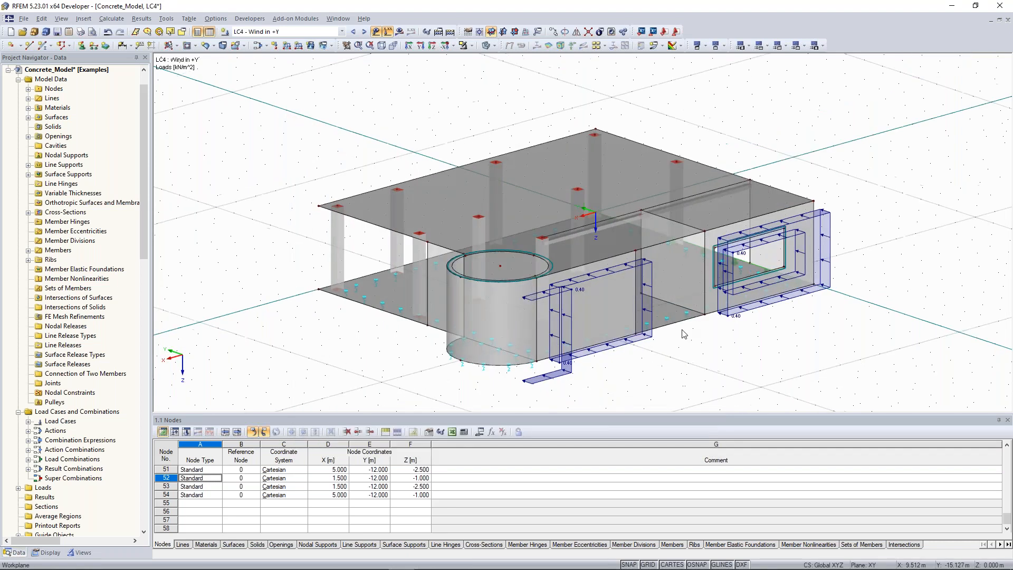
Apply a uniform 0.65 kN/m line load to lines 15 and 23 and set its direction to global YL
{"action": "left_click", "coordinate": [303, 49]}
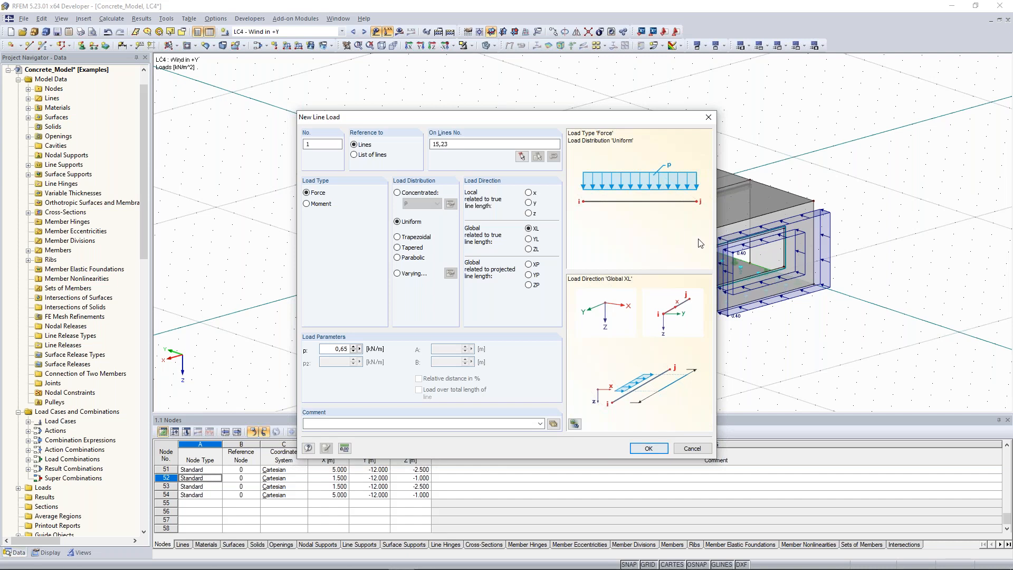
{"action": "key", "text": "Return"}
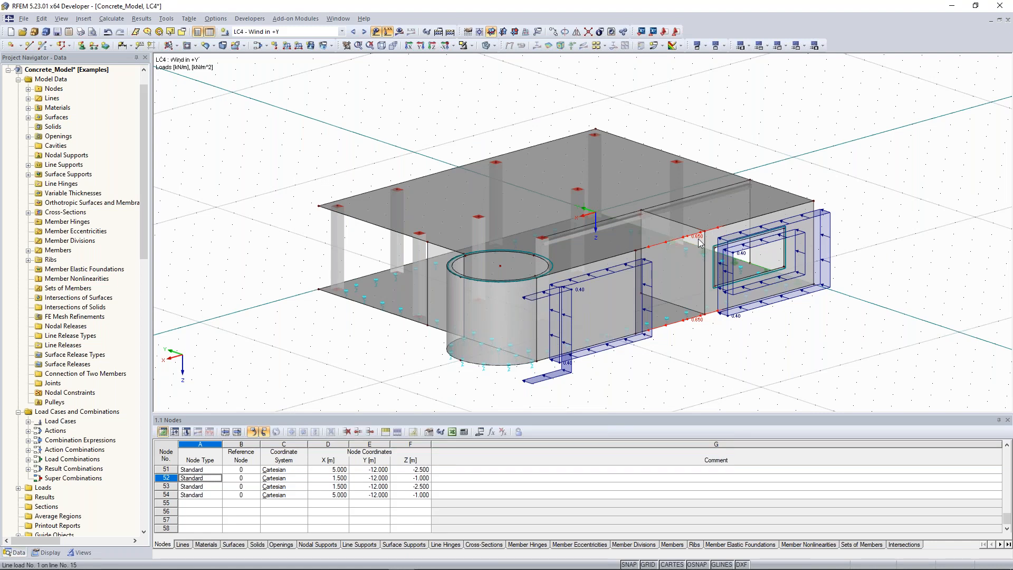
{"action": "double_click", "coordinate": [688, 236]}
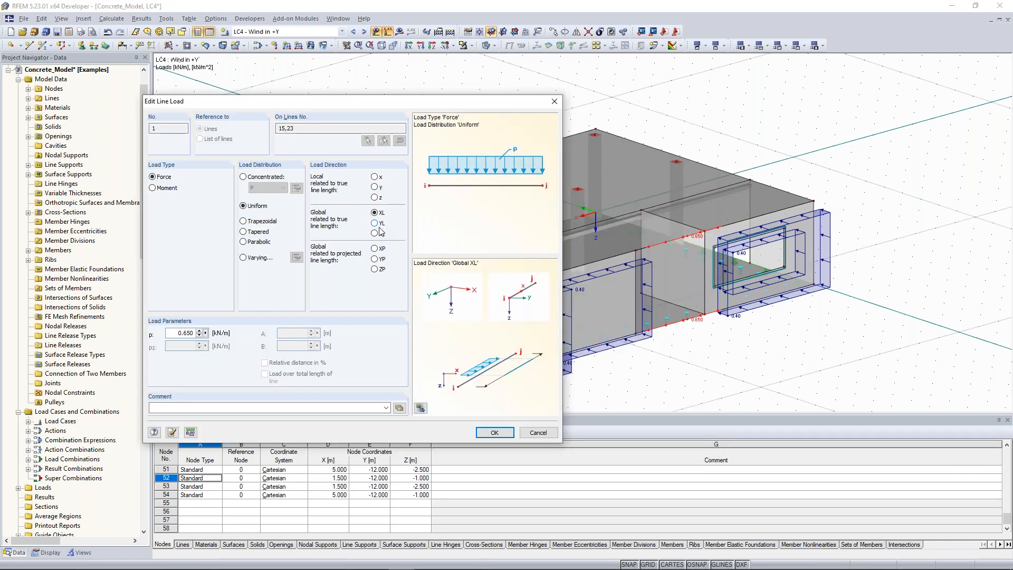
{"action": "left_click", "coordinate": [379, 223]}
{"action": "left_click", "coordinate": [499, 434]}
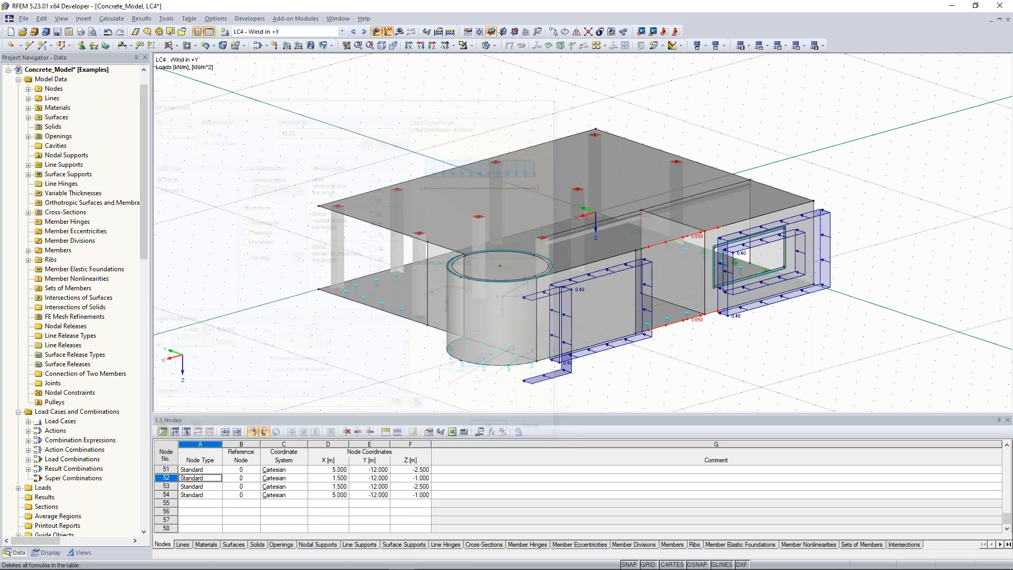
Show the line loads of LC4 in tabular form and start a second uniform force entry in direction YL
{"action": "middle_click_drag", "start_coordinate": [288, 179], "coordinate": [317, 182], "text": "ctrl"}
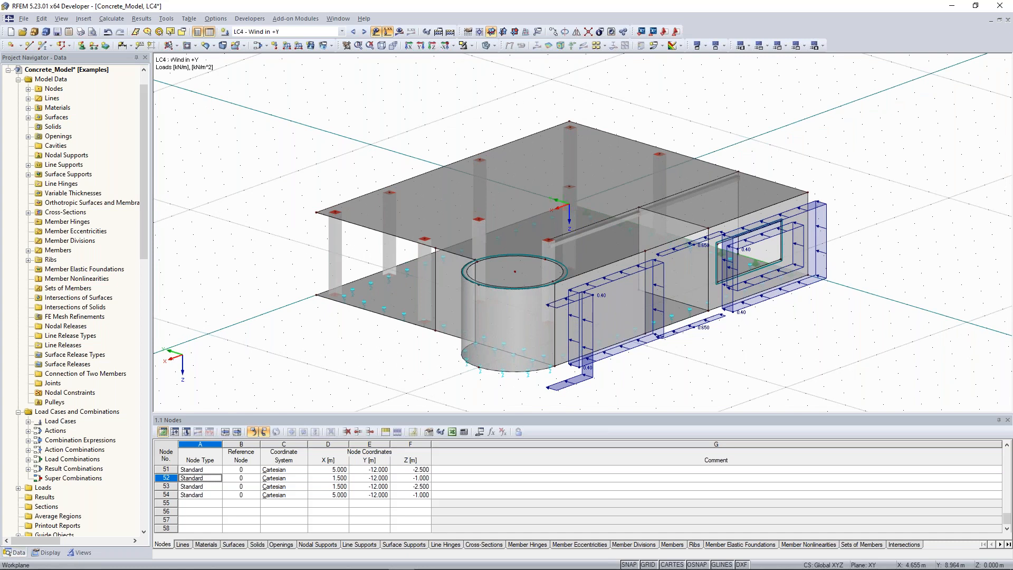
{"action": "middle_click_drag", "start_coordinate": [235, 201], "coordinate": [402, 168], "text": "ctrl"}
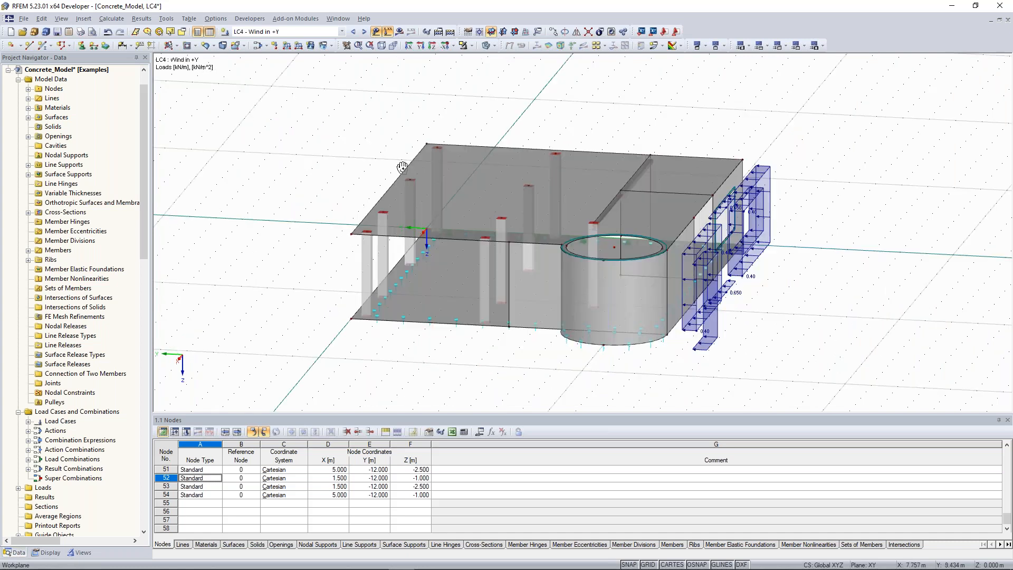
{"action": "middle_click_drag", "start_coordinate": [402, 168], "coordinate": [333, 215], "text": "ctrl"}
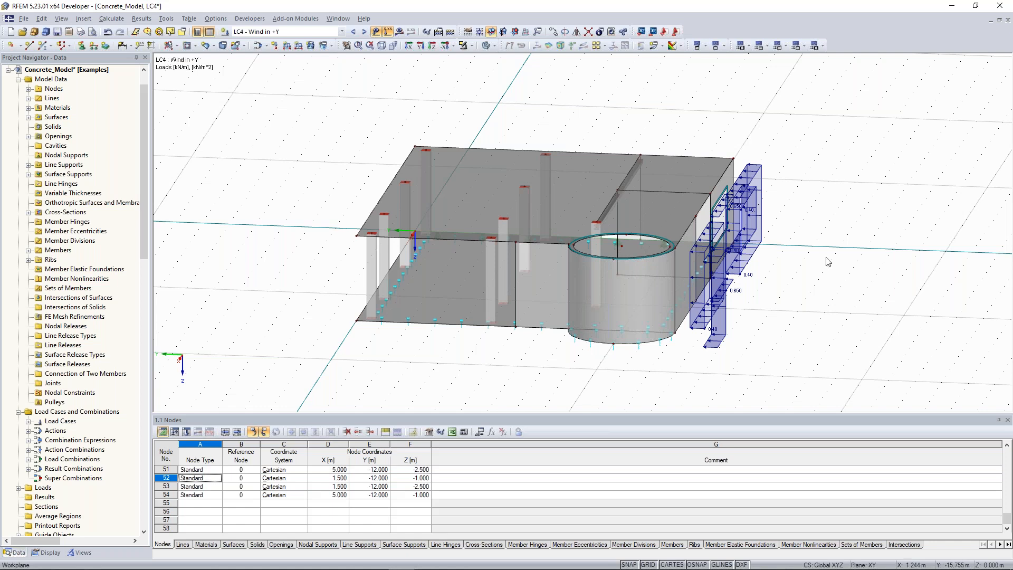
{"action": "middle_click_drag", "start_coordinate": [827, 262], "coordinate": [213, 386], "text": "ctrl"}
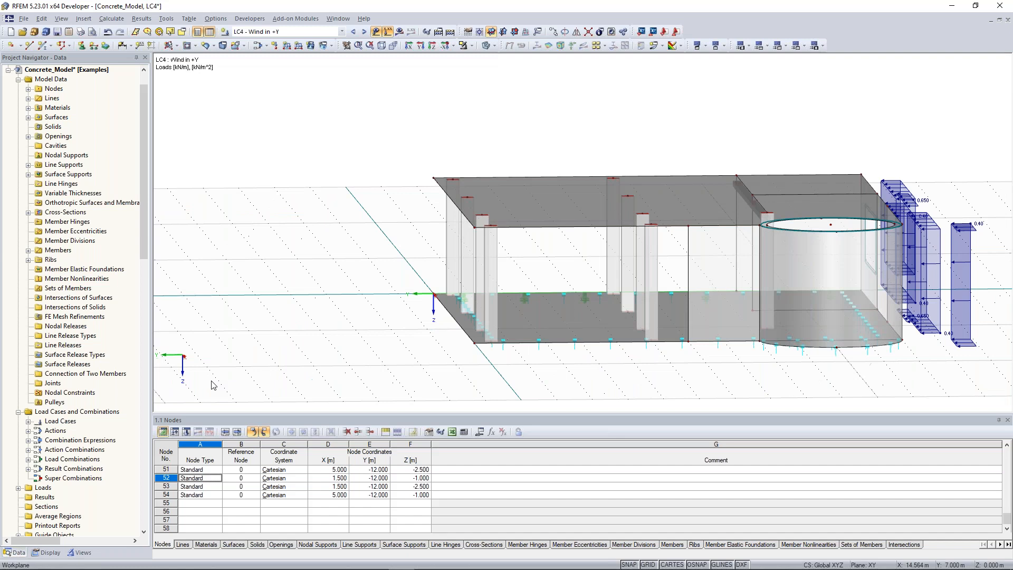
{"action": "left_click", "coordinate": [187, 432]}
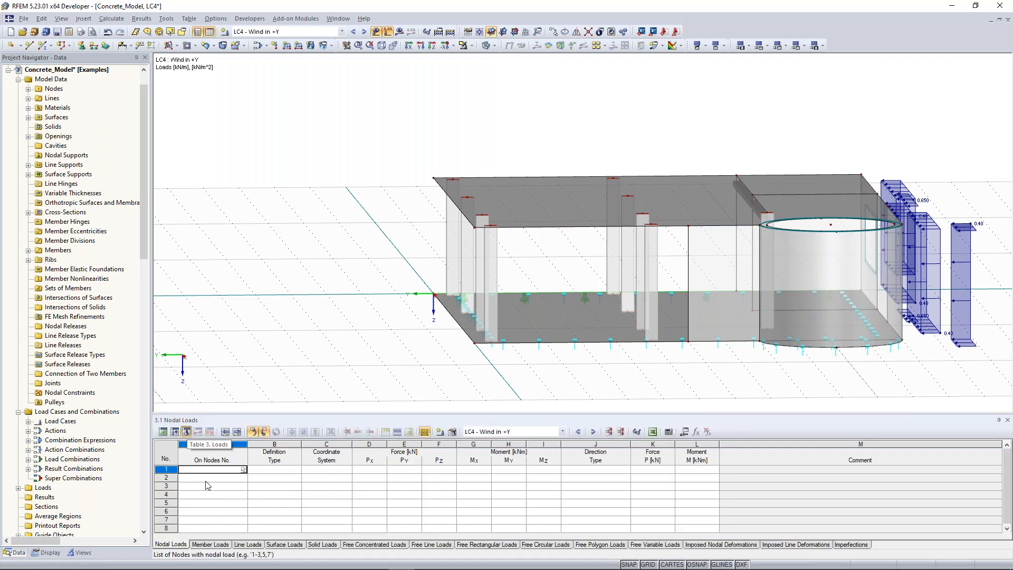
{"action": "left_click", "coordinate": [247, 544]}
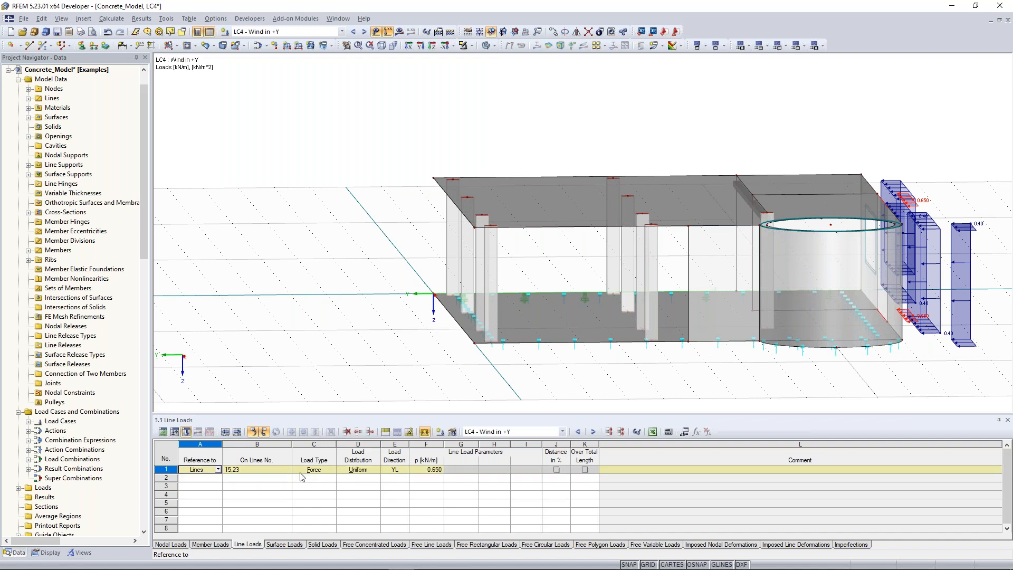
{"action": "left_click", "coordinate": [206, 479]}
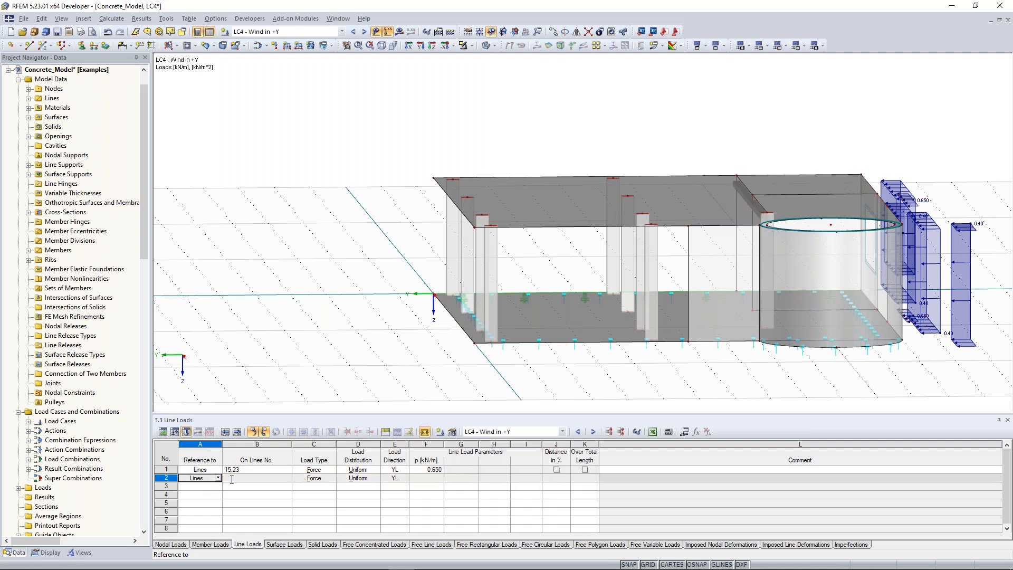
Assign the second line load to roof and floor edge lines 1 and 7 with a value of 0.41 kN/m
{"action": "left_click", "coordinate": [288, 478]}
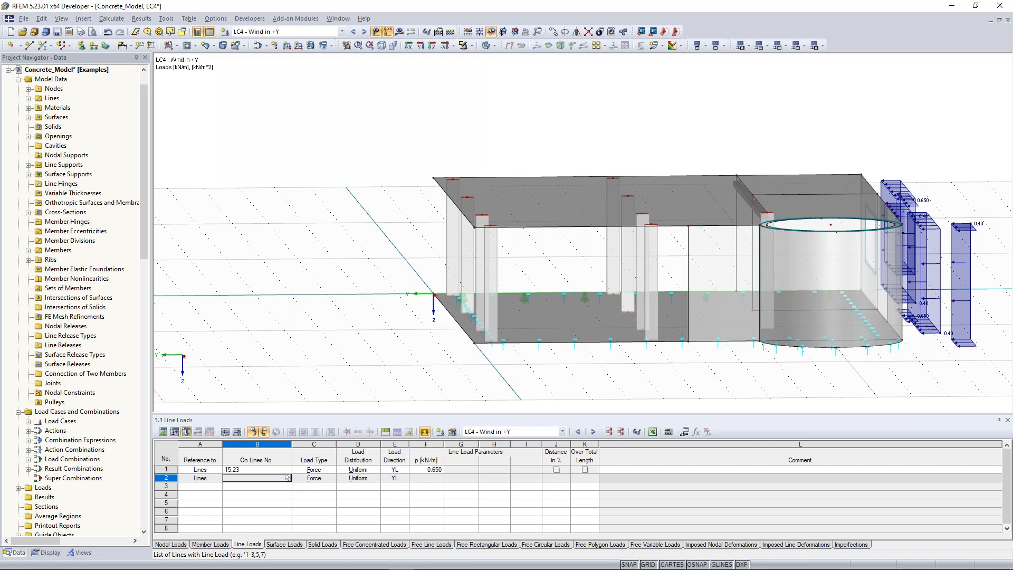
{"action": "left_click", "coordinate": [287, 477]}
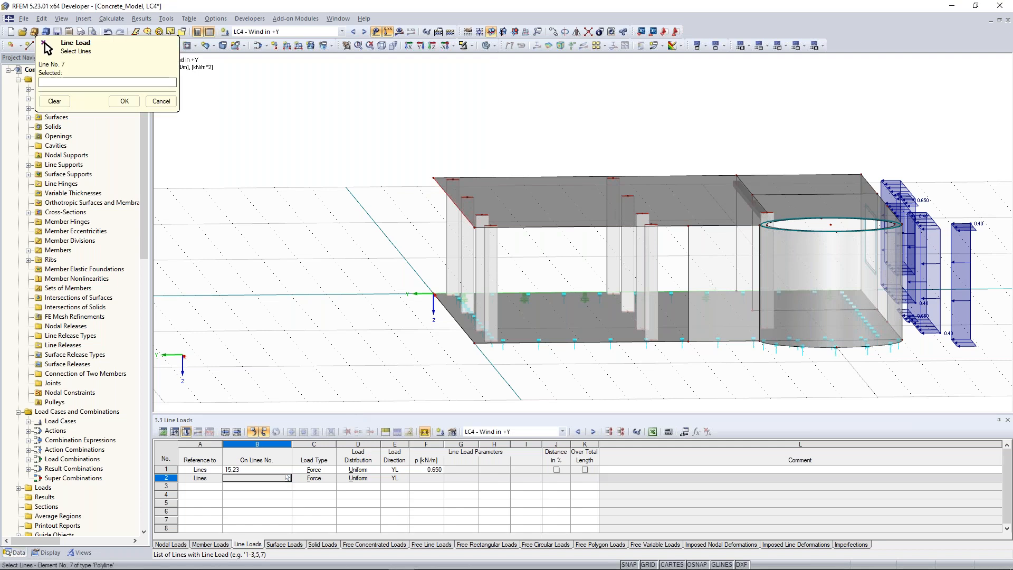
{"action": "left_click", "coordinate": [453, 203]}
{"action": "left_click", "coordinate": [454, 318]}
{"action": "left_click", "coordinate": [124, 102]}
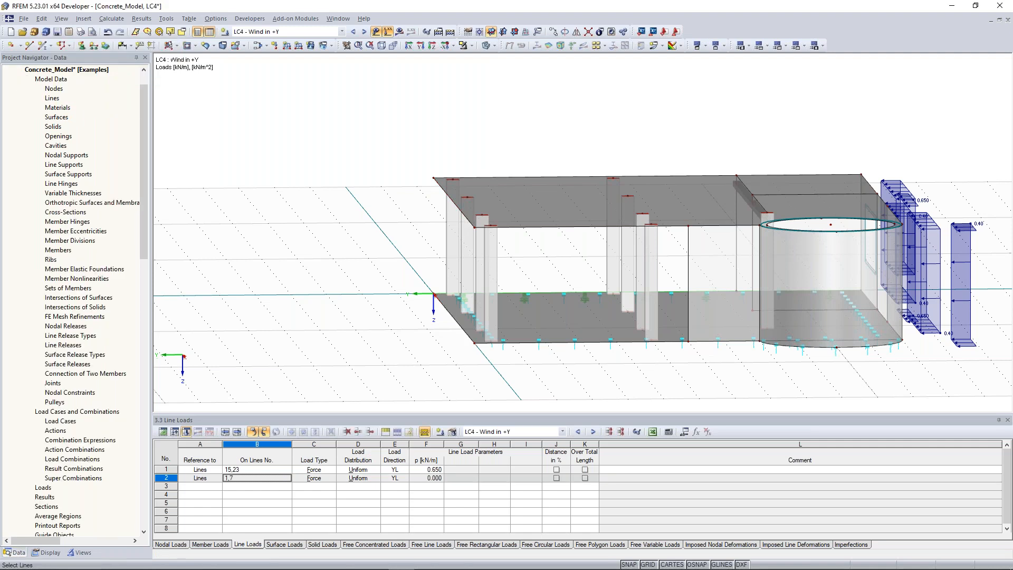
{"action": "left_click", "coordinate": [427, 478]}
{"action": "type", "text": "0.41"}
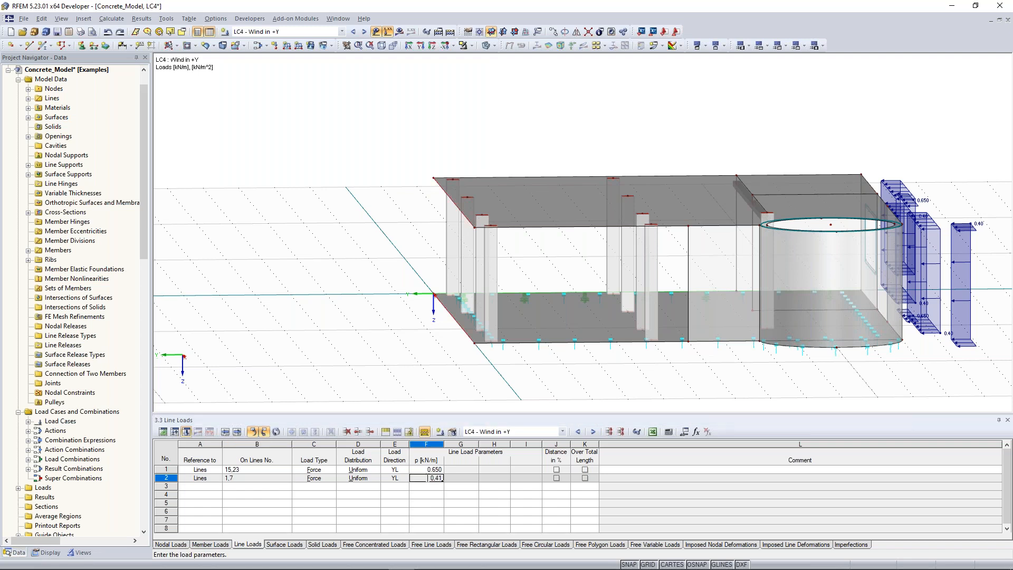
{"action": "key", "text": "Return"}
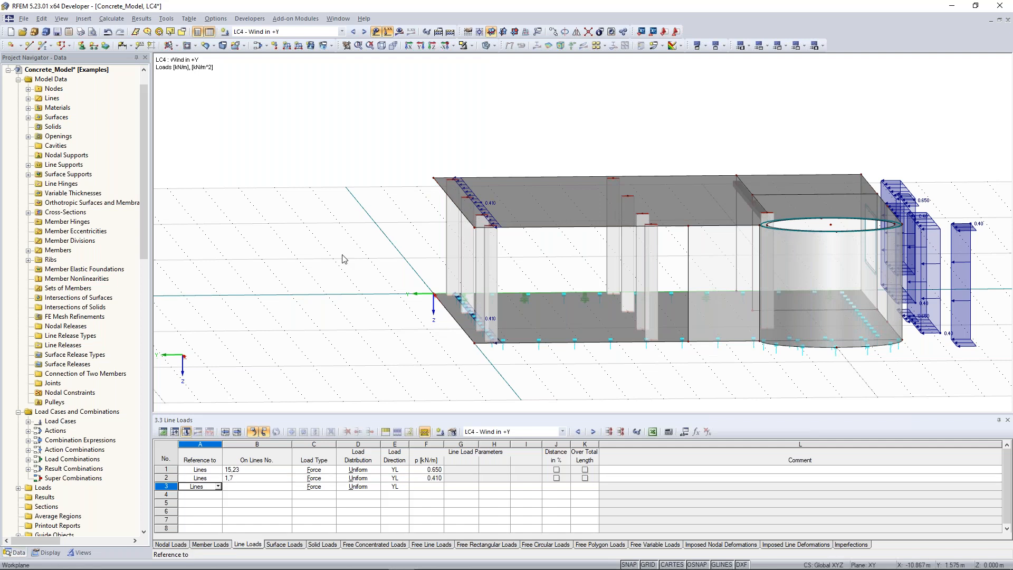
Switch to load case LC5 - Imperfection towards +X and show the model's visibility groups
{"action": "middle_click_drag", "start_coordinate": [343, 259], "coordinate": [281, 262], "text": "ctrl"}
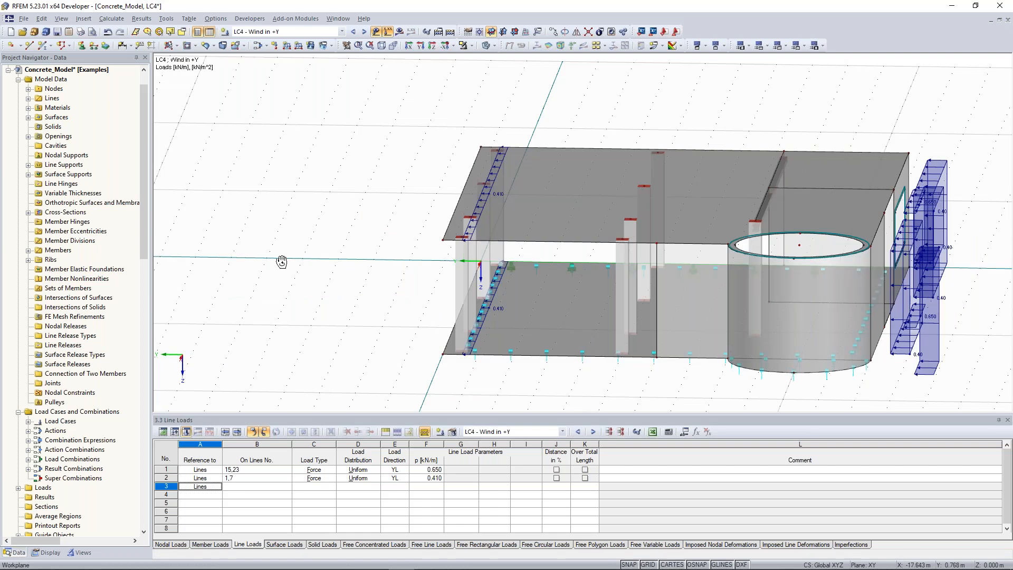
{"action": "middle_click_drag", "start_coordinate": [281, 261], "coordinate": [385, 256], "text": "ctrl"}
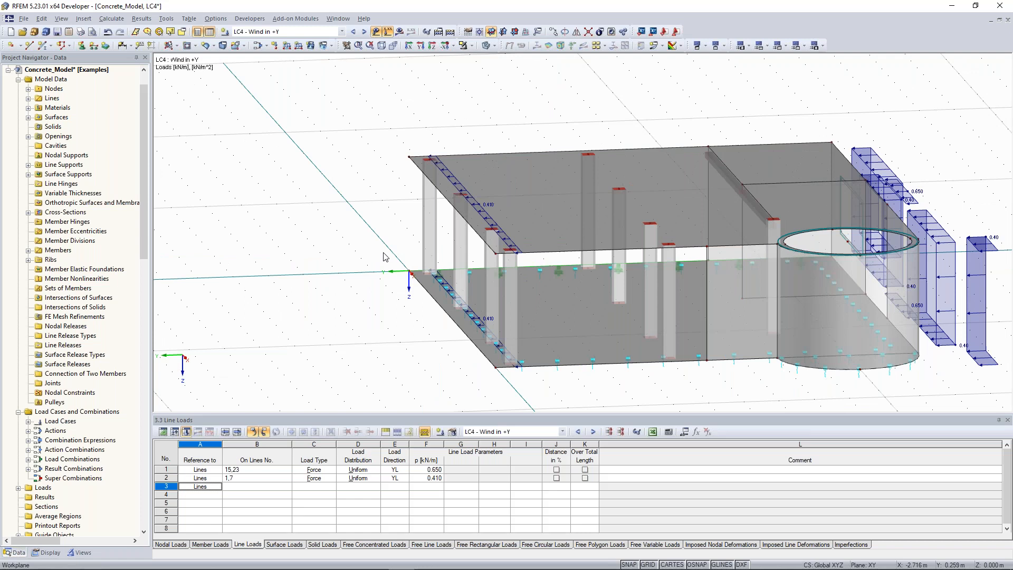
{"action": "middle_click_drag", "start_coordinate": [386, 257], "coordinate": [396, 260]}
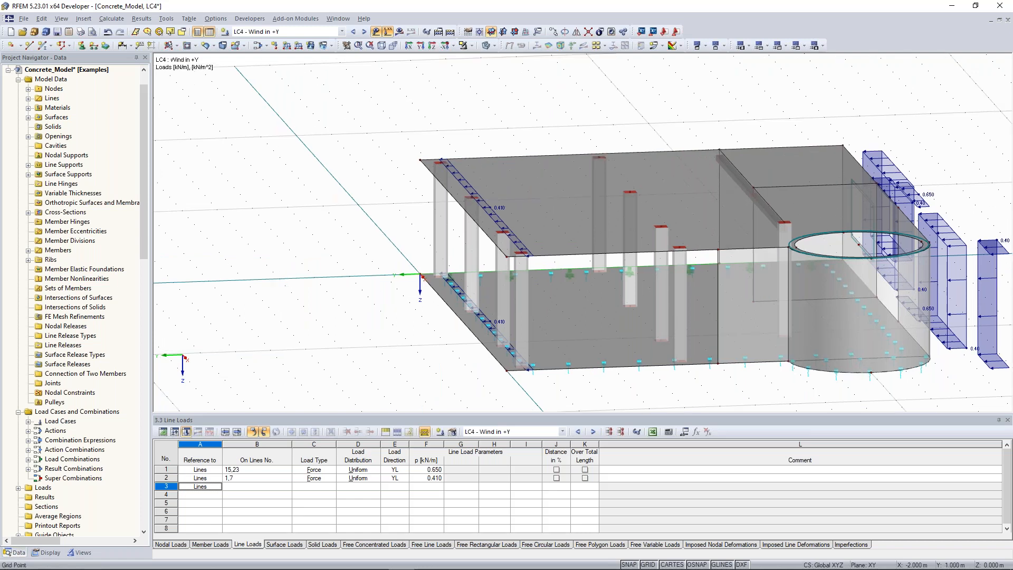
{"action": "scroll", "coordinate": [301, 270], "scroll_direction": "down", "scroll_amount": 2}
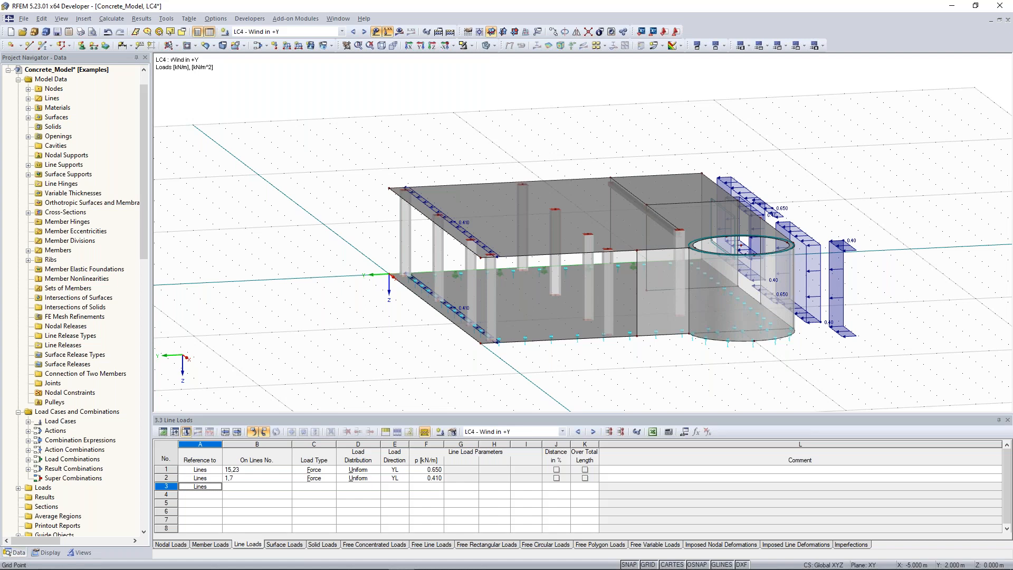
{"action": "middle_click_drag", "start_coordinate": [222, 141], "coordinate": [280, 157], "text": "ctrl"}
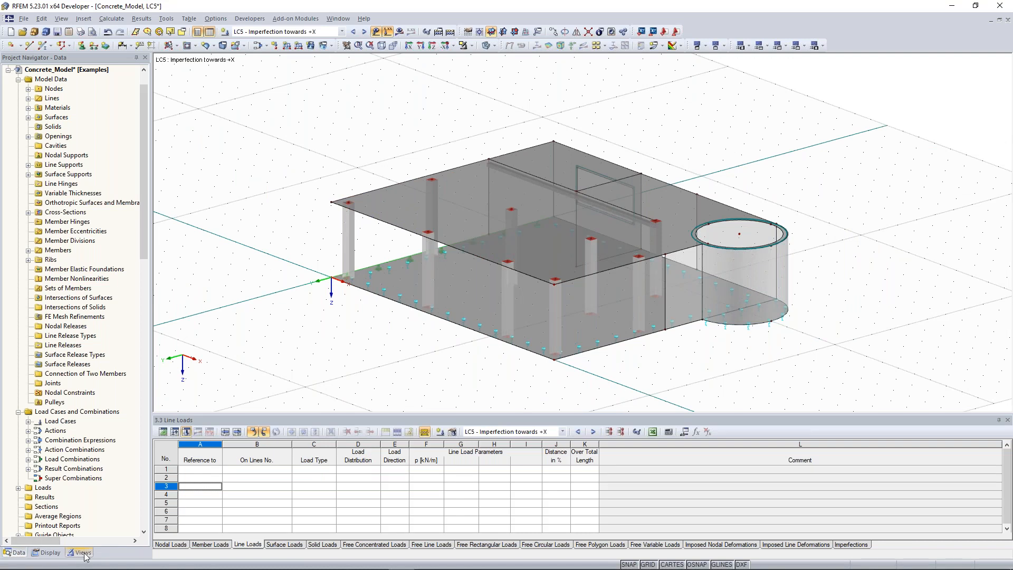
{"action": "left_click", "coordinate": [83, 553]}
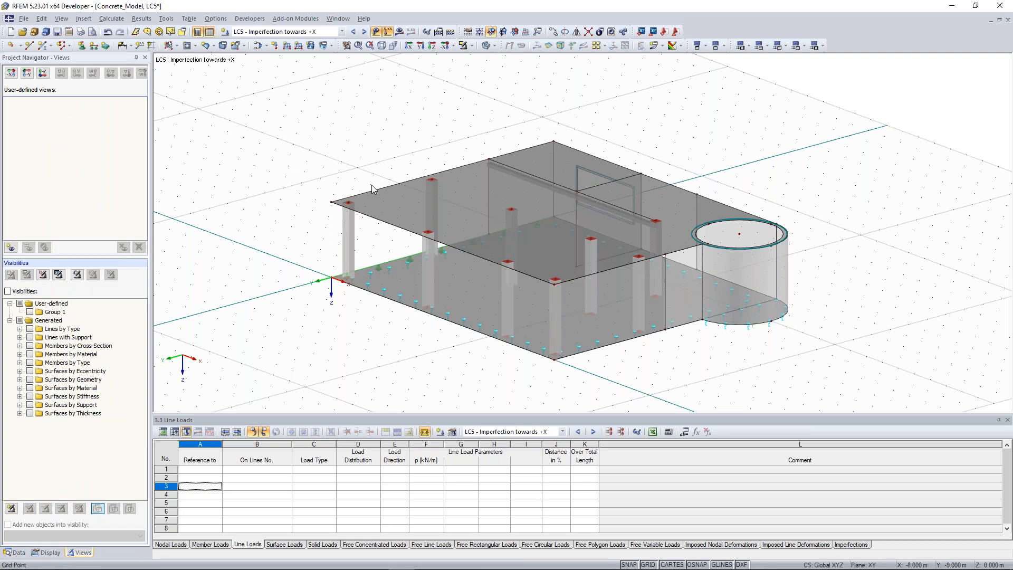
{"action": "middle_click_drag", "start_coordinate": [386, 170], "coordinate": [390, 150], "text": "ctrl"}
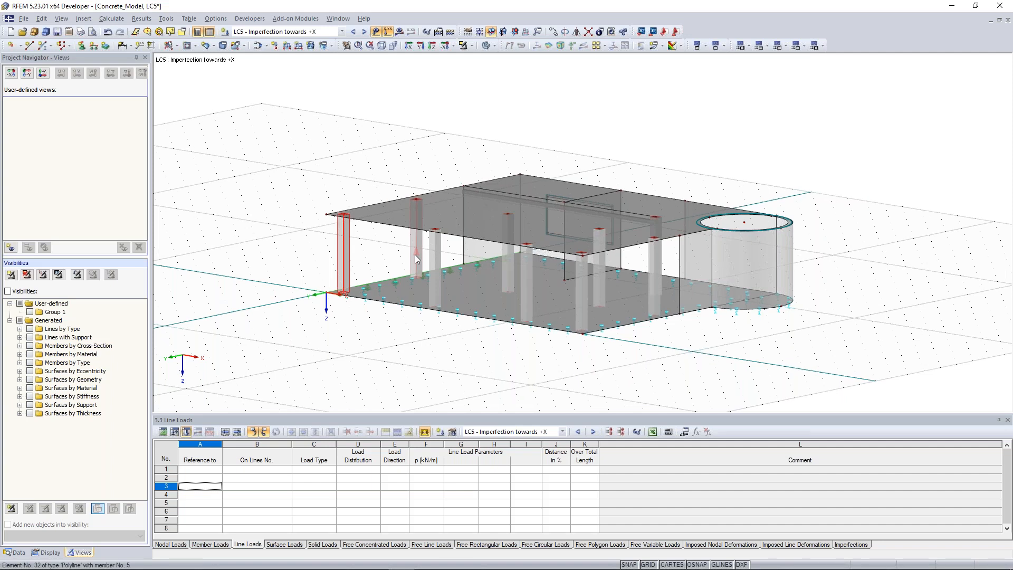
{"action": "left_click", "coordinate": [415, 254], "text": "ctrl"}
{"action": "middle_click_drag", "start_coordinate": [414, 255], "coordinate": [417, 240], "text": "ctrl"}
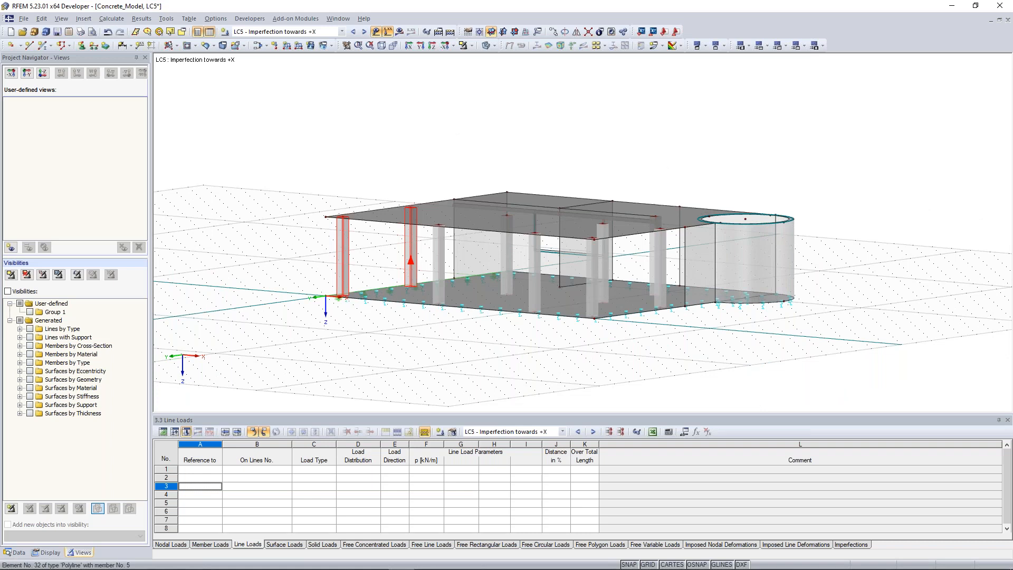
{"action": "left_click", "coordinate": [463, 46]}
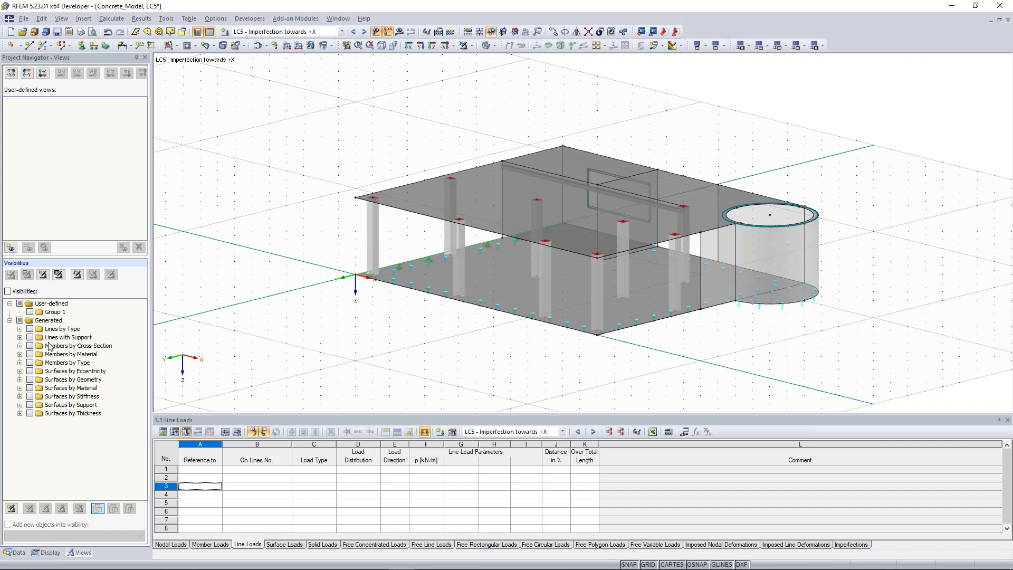
Limit the visible objects to the members with cross-section 1 - Rectangle 350/350, excluding 2 - Rectangle 200/150
{"action": "left_click", "coordinate": [30, 345]}
{"action": "left_click", "coordinate": [20, 346]}
{"action": "left_click", "coordinate": [40, 362]}
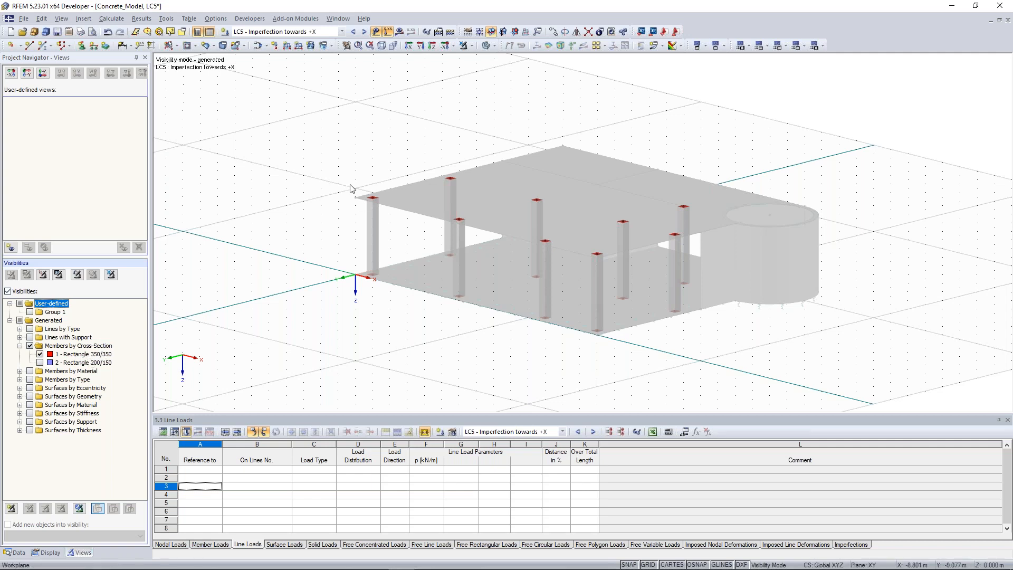
Select all visible columns in the model and start a new graphical imperfection applied to members 1-9
{"action": "left_click_drag", "start_coordinate": [290, 112], "coordinate": [790, 372]}
{"action": "left_click_drag", "start_coordinate": [301, 102], "coordinate": [759, 360]}
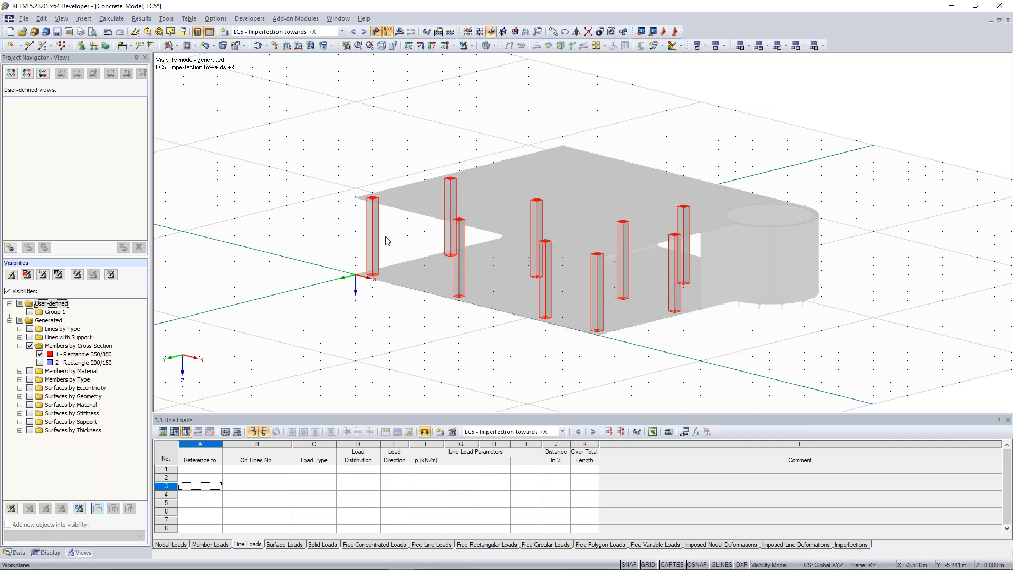
{"action": "left_click", "coordinate": [302, 118]}
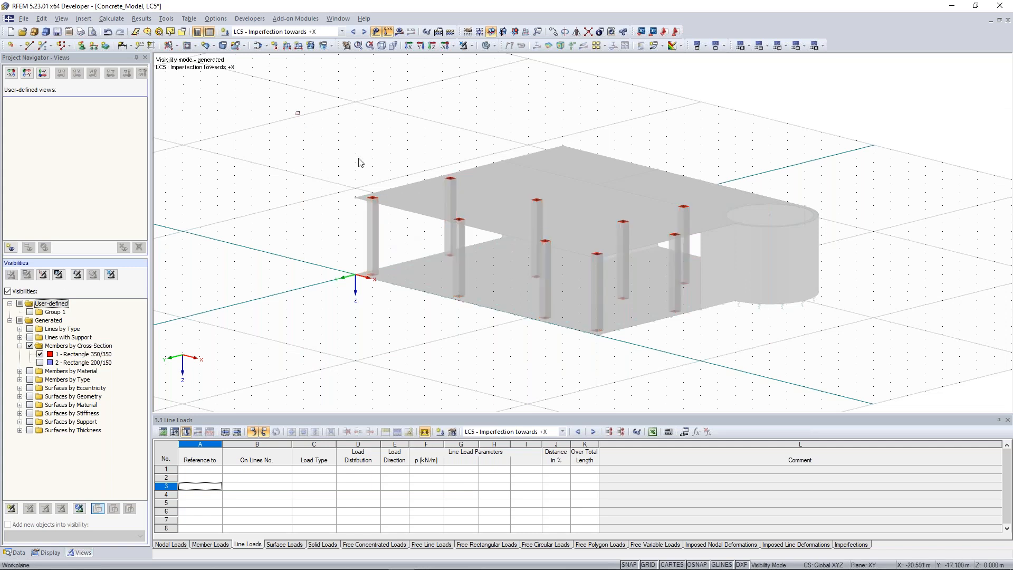
{"action": "left_click_drag", "start_coordinate": [358, 159], "coordinate": [758, 360]}
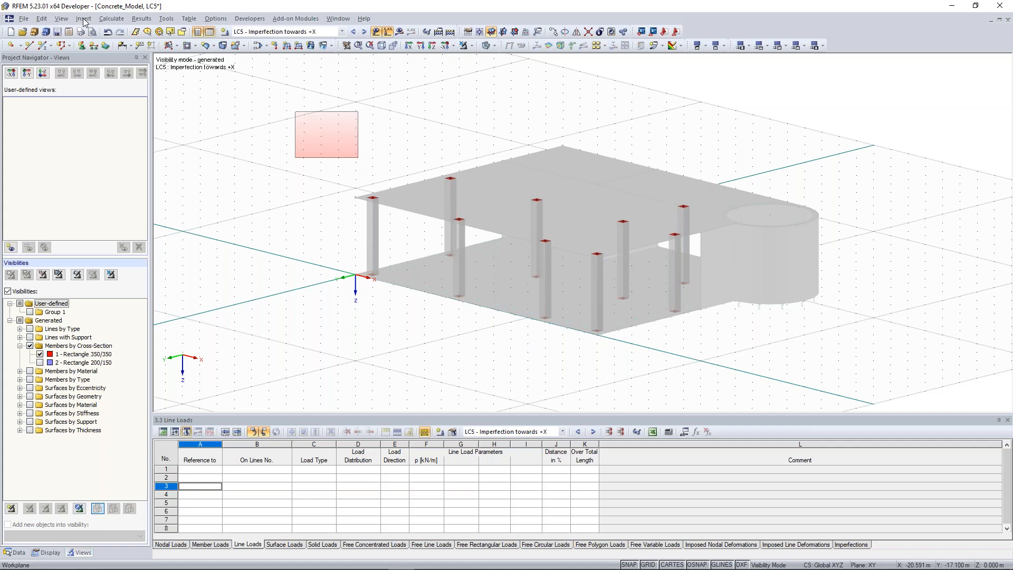
{"action": "left_click", "coordinate": [84, 21]}
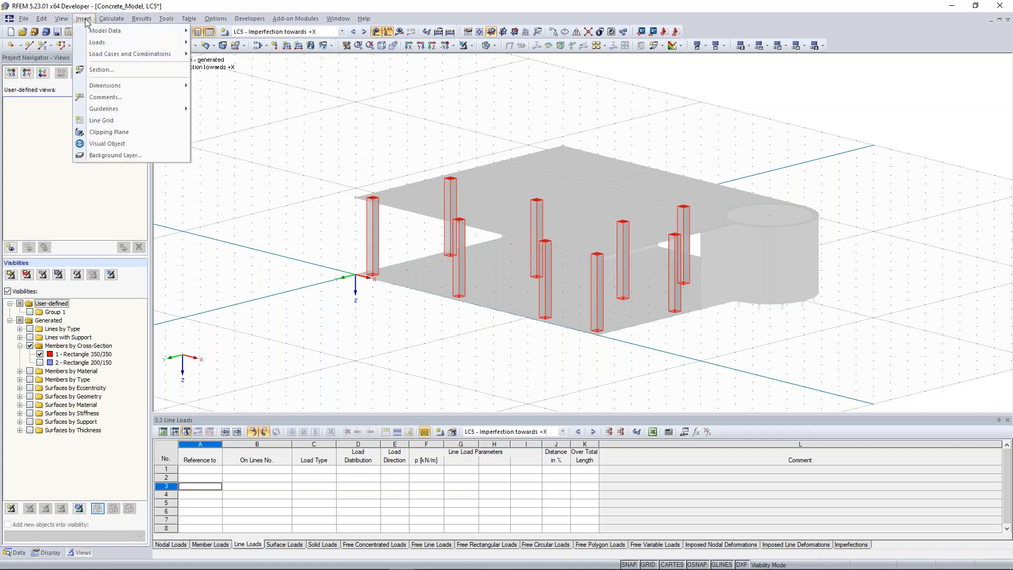
{"action": "mouse_move", "coordinate": [116, 43]}
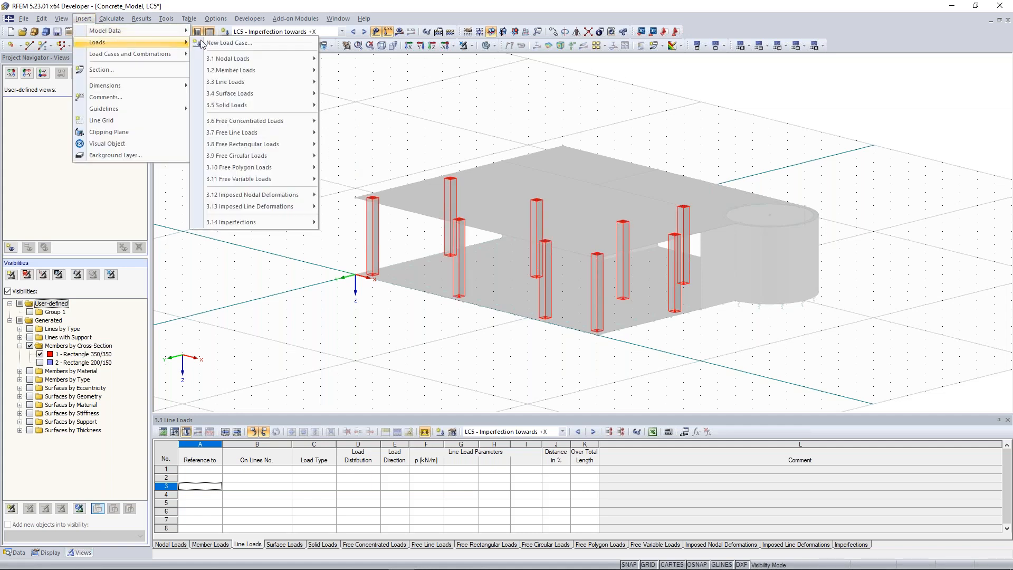
{"action": "mouse_move", "coordinate": [269, 222]}
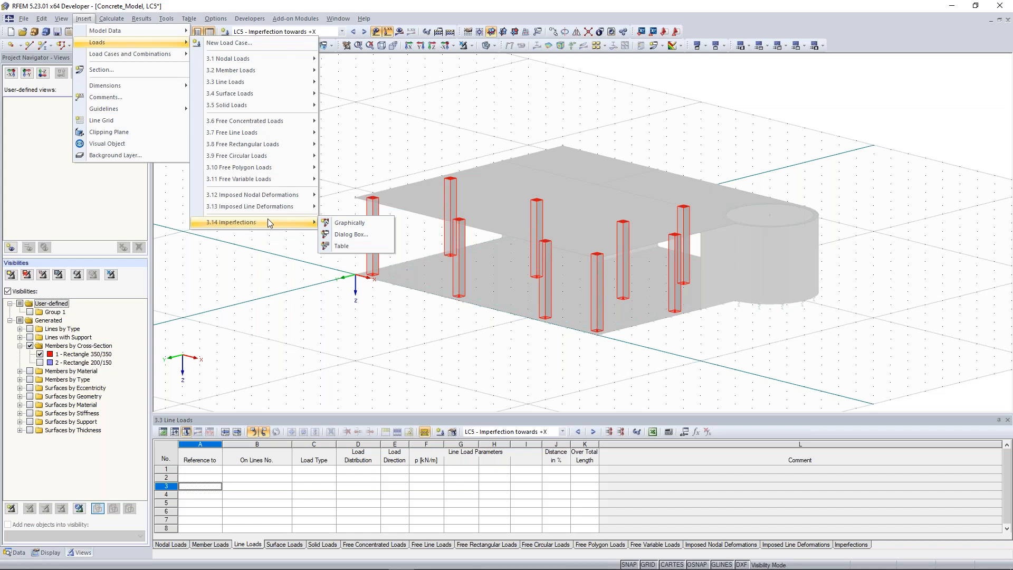
{"action": "left_click", "coordinate": [351, 222]}
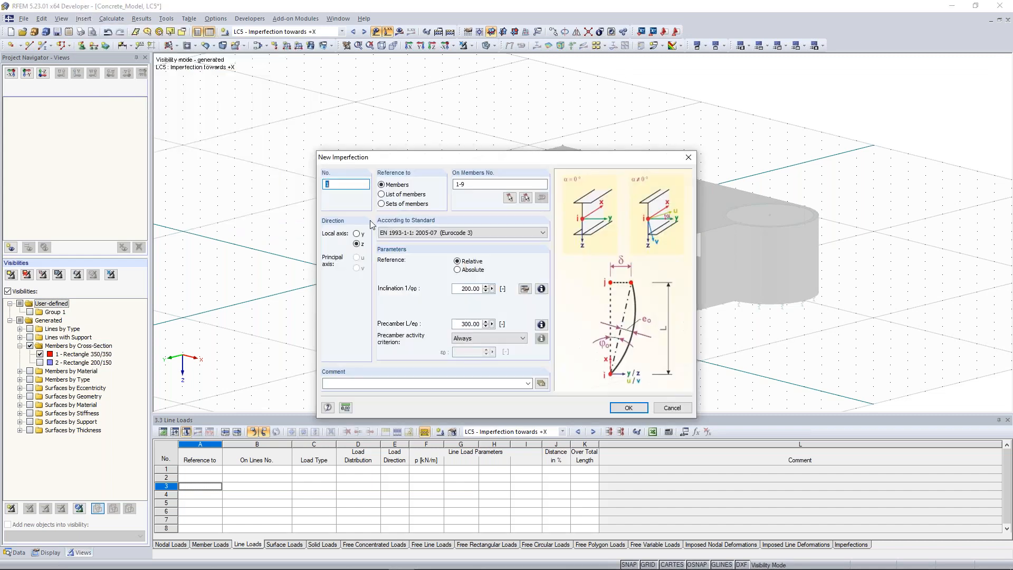
{"action": "left_click_drag", "start_coordinate": [268, 154], "coordinate": [0, 110]}
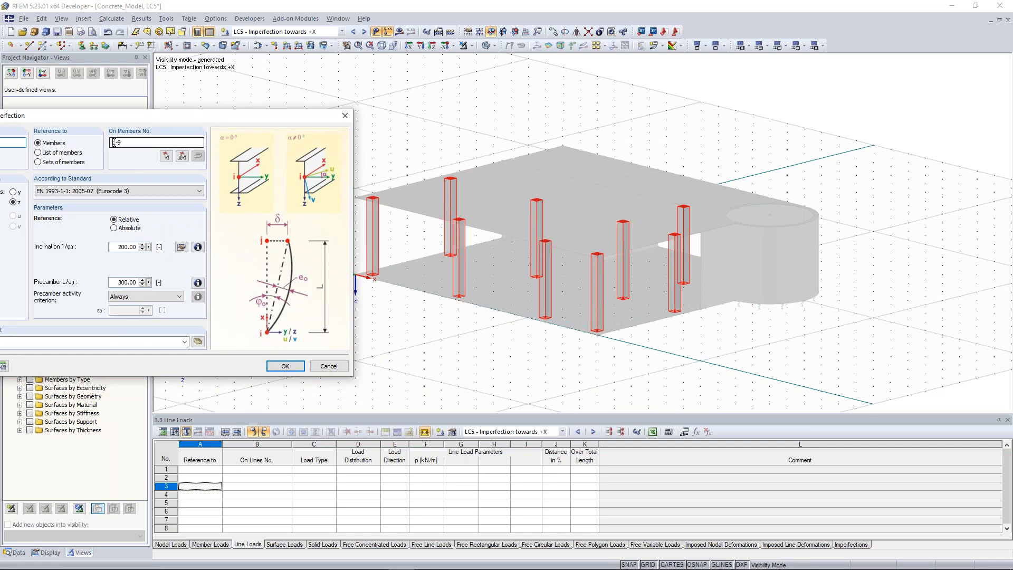
{"action": "left_click_drag", "start_coordinate": [117, 144], "coordinate": [900, 66]}
{"action": "type", "text": "1-9"}
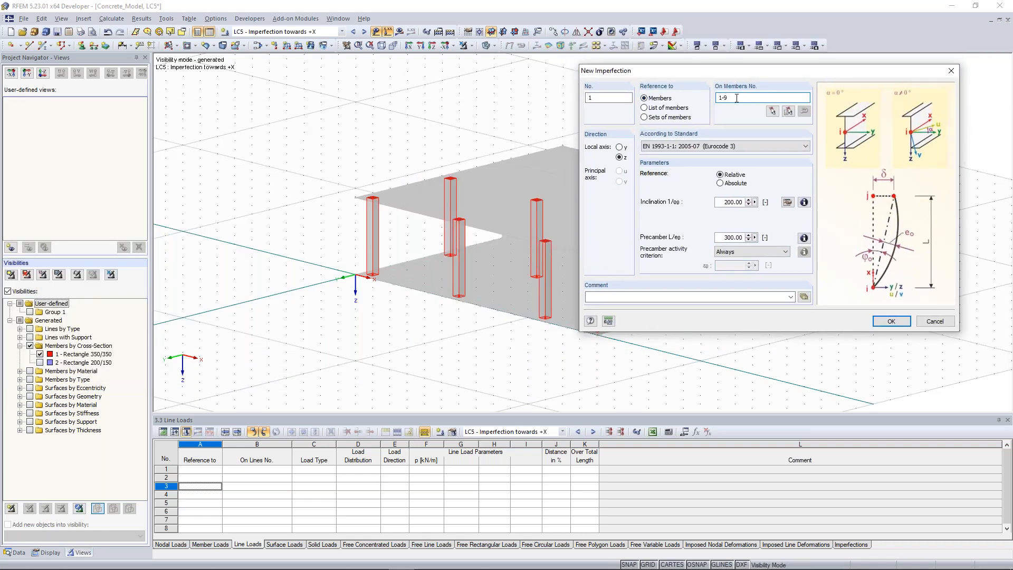
Define the LC5 imperfection in local axis z according to EN 1992-1-1: 2004-12 (Eurocode 2), with inclination 200.00 and precamber 0
{"action": "left_click", "coordinate": [650, 100]}
{"action": "left_click", "coordinate": [675, 146]}
{"action": "left_click", "coordinate": [678, 157]}
{"action": "left_click_drag", "start_coordinate": [723, 237], "coordinate": [763, 239]}
{"action": "type", "text": "0"}
{"action": "left_click_drag", "start_coordinate": [718, 202], "coordinate": [744, 208]}
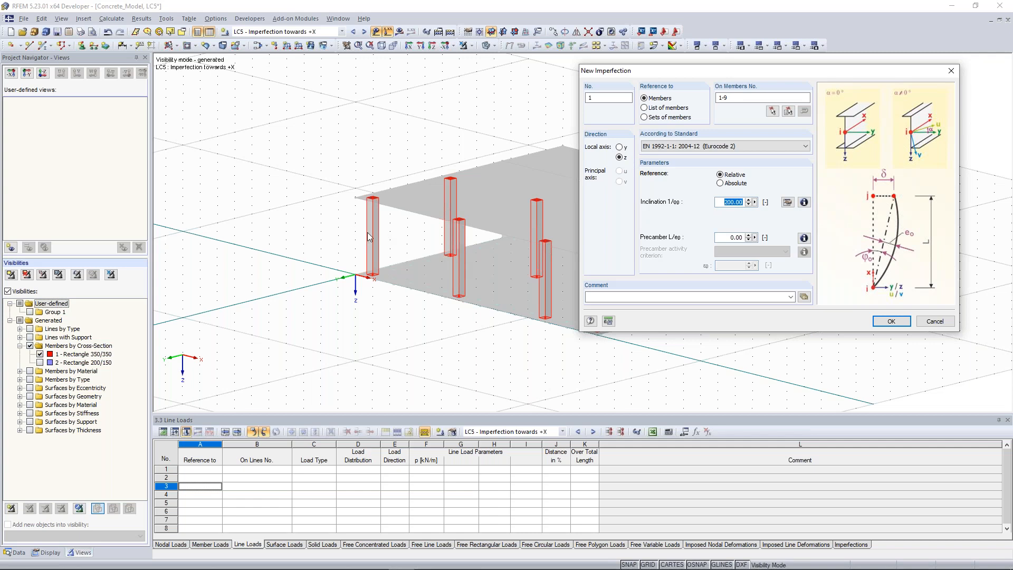
{"action": "left_click", "coordinate": [891, 321]}
Display the local axis systems of the members to check the imperfection direction on the columns
{"action": "middle_click_drag", "start_coordinate": [457, 121], "coordinate": [507, 160], "text": "ctrl"}
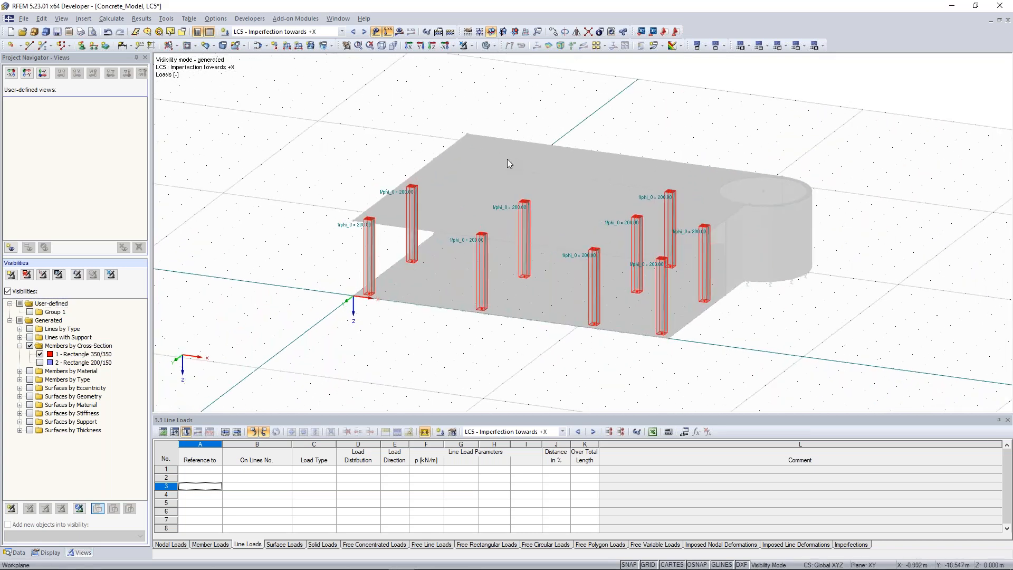
{"action": "right_click", "coordinate": [527, 236]}
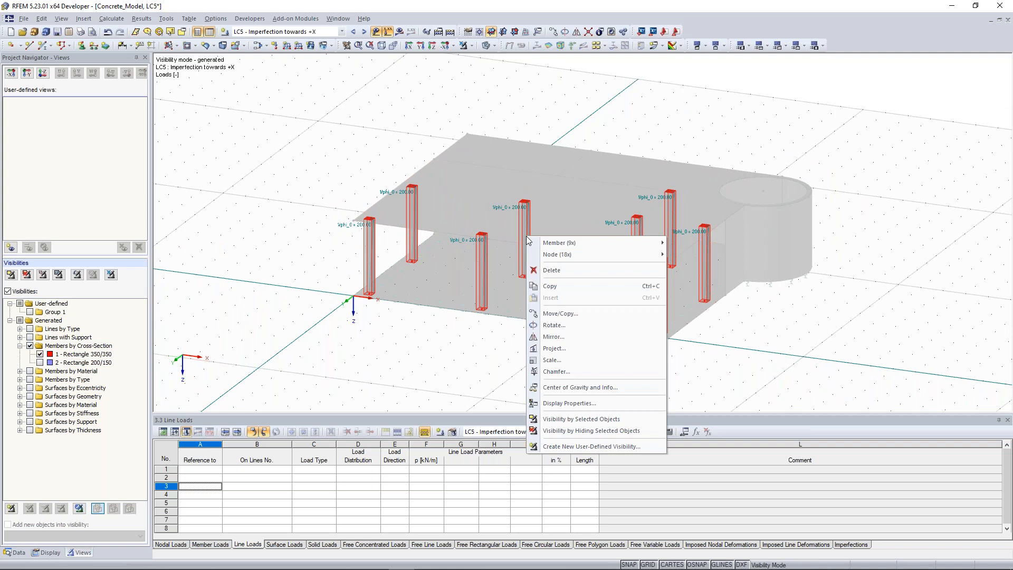
{"action": "left_click", "coordinate": [521, 256]}
{"action": "right_click", "coordinate": [521, 257]}
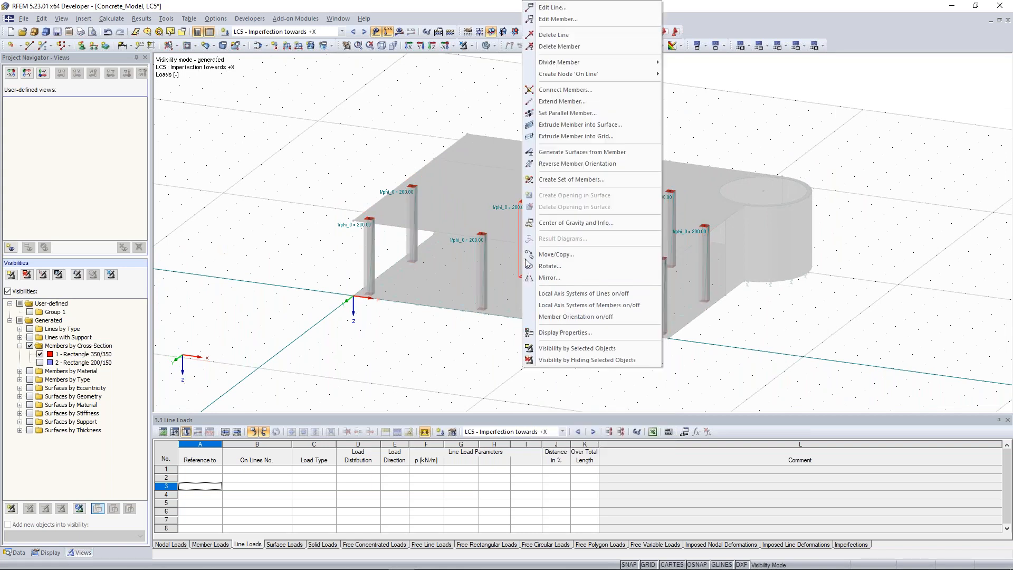
{"action": "left_click", "coordinate": [570, 305]}
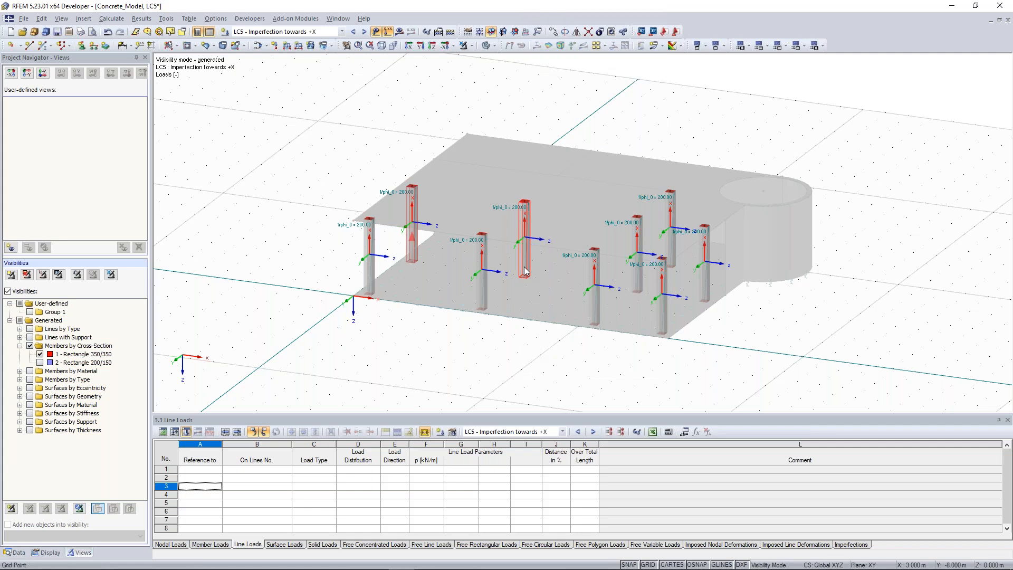
{"action": "right_click", "coordinate": [525, 270]}
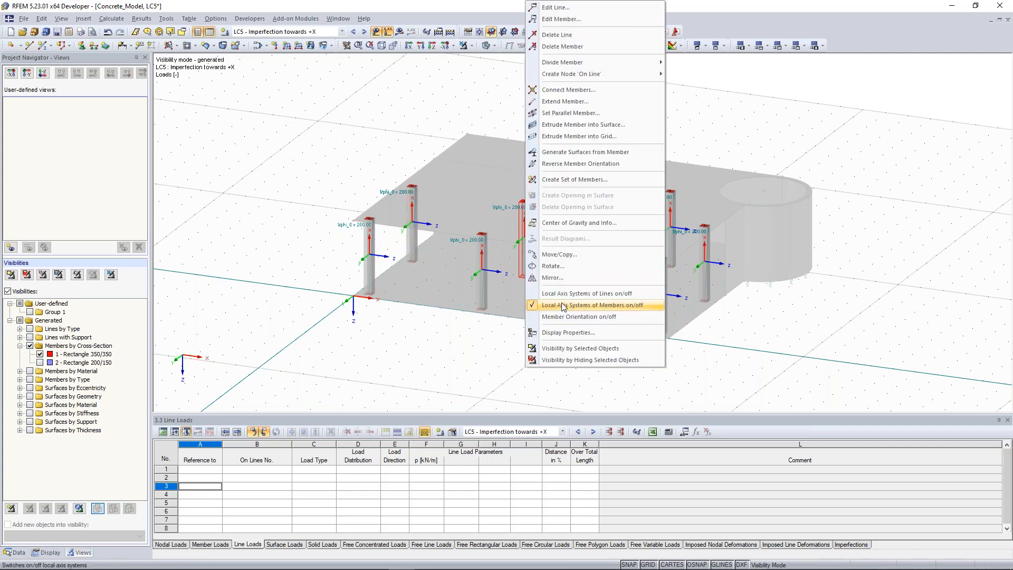
{"action": "left_click", "coordinate": [447, 220]}
{"action": "scroll", "coordinate": [447, 220], "scroll_direction": "up", "scroll_amount": 1}
{"action": "middle_click_drag", "start_coordinate": [447, 221], "coordinate": [459, 211], "text": "ctrl"}
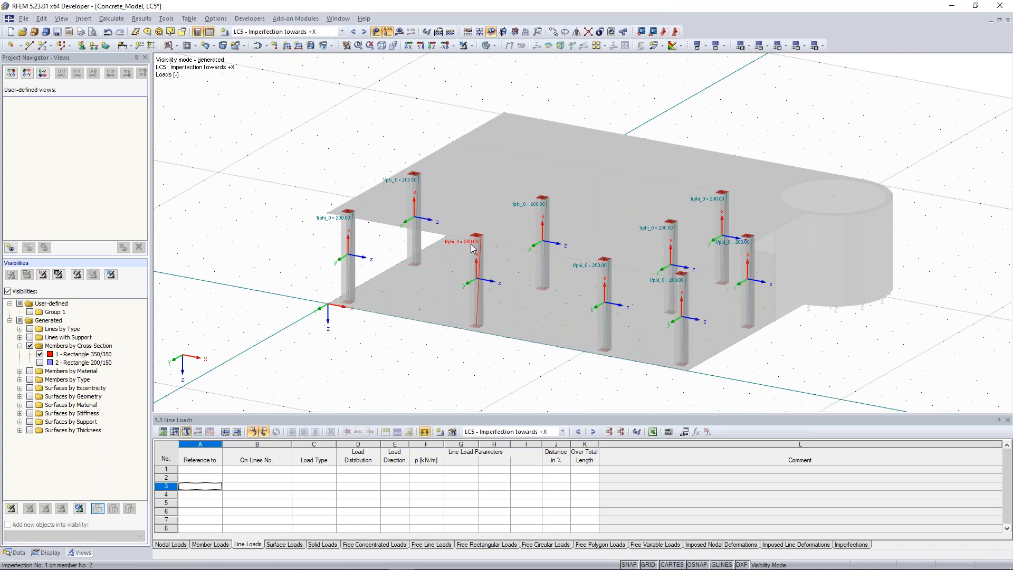
Display the model as a wireframe and inspect the inclination of the columns in LC5
{"action": "left_click", "coordinate": [486, 47]}
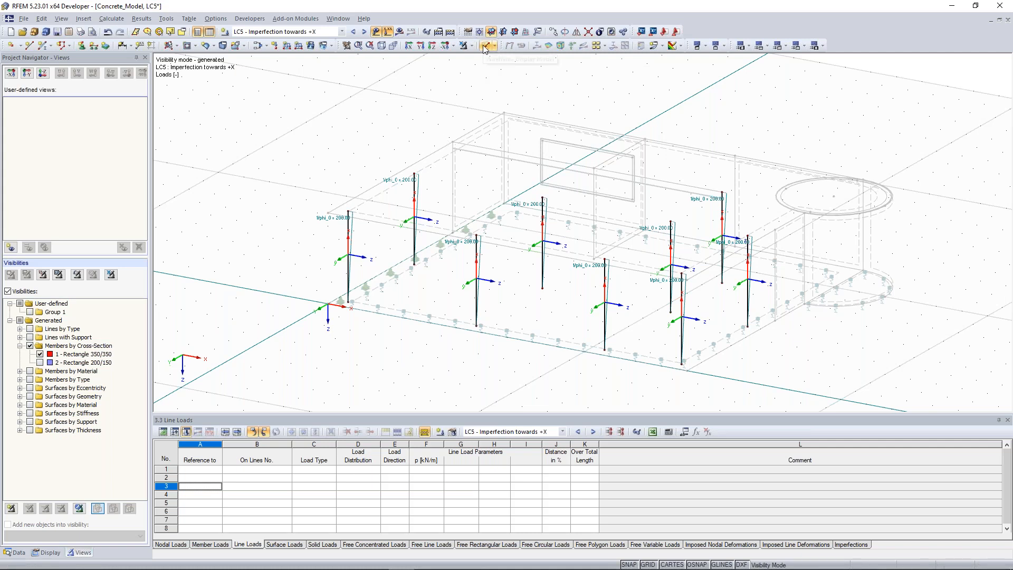
{"action": "scroll", "coordinate": [425, 182], "scroll_direction": "up", "scroll_amount": 2}
{"action": "middle_click_drag", "start_coordinate": [426, 182], "coordinate": [412, 181], "text": "ctrl"}
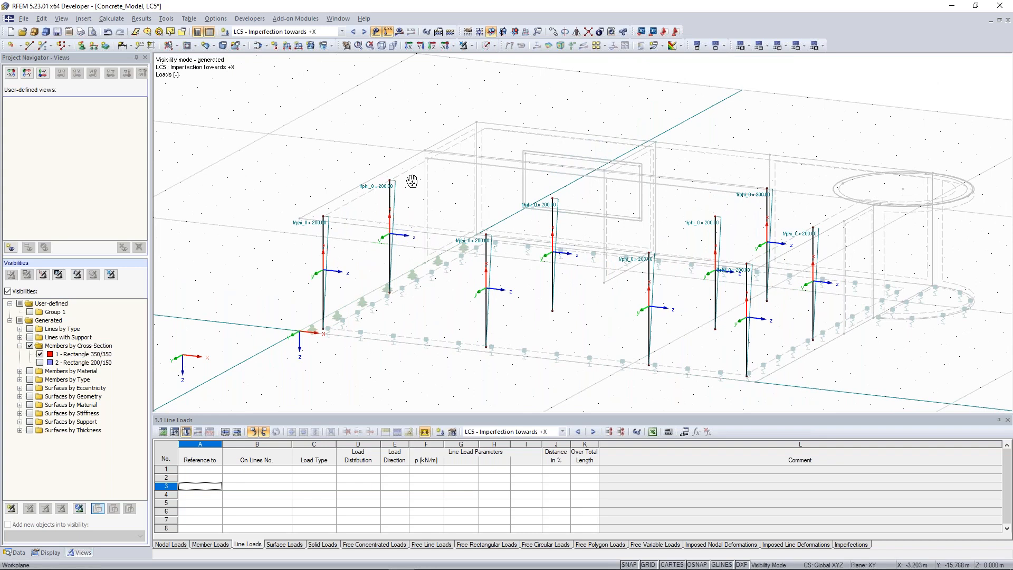
{"action": "middle_click_drag", "start_coordinate": [412, 182], "coordinate": [460, 190], "text": "ctrl"}
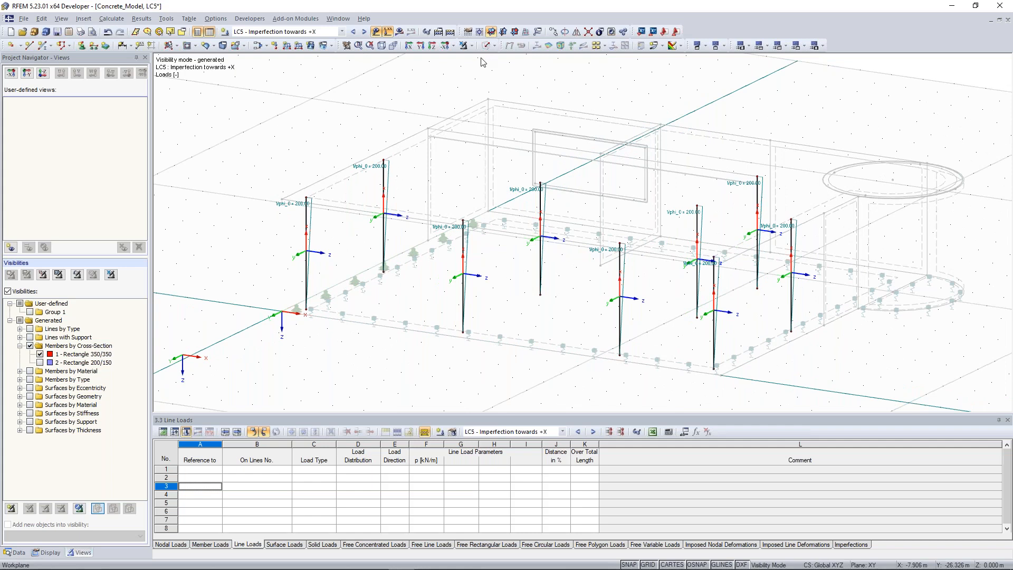
Switch to load case LC6 - Imperfection towards +Y and select all visible columns
{"action": "scroll", "coordinate": [324, 35], "scroll_direction": "down", "scroll_amount": 1}
{"action": "scroll", "coordinate": [328, 132], "scroll_direction": "down", "scroll_amount": 2}
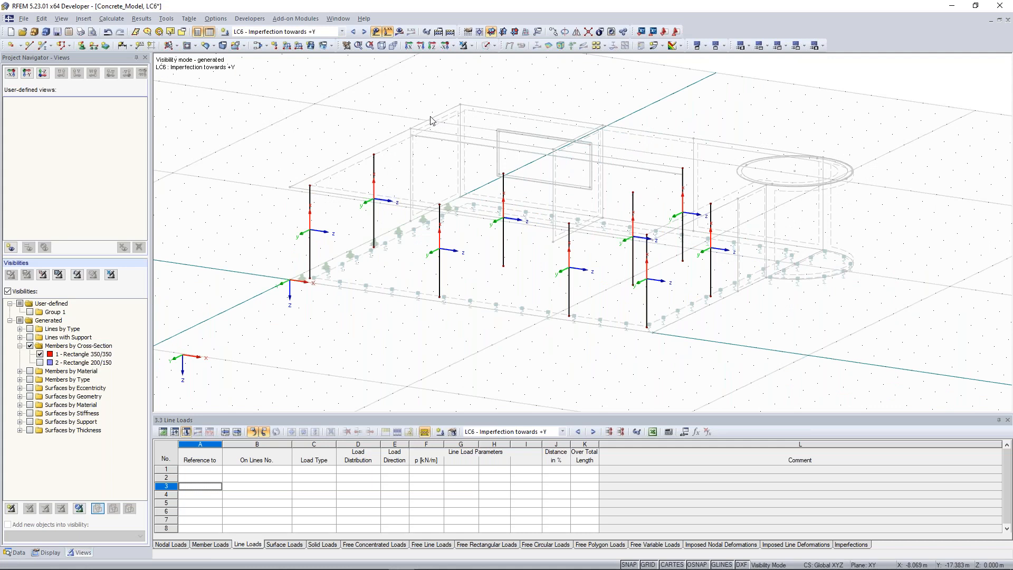
{"action": "key", "text": "ctrl+a"}
{"action": "scroll", "coordinate": [422, 125], "scroll_direction": "down", "scroll_amount": 2}
{"action": "middle_click_drag", "start_coordinate": [412, 126], "coordinate": [381, 127], "text": "ctrl"}
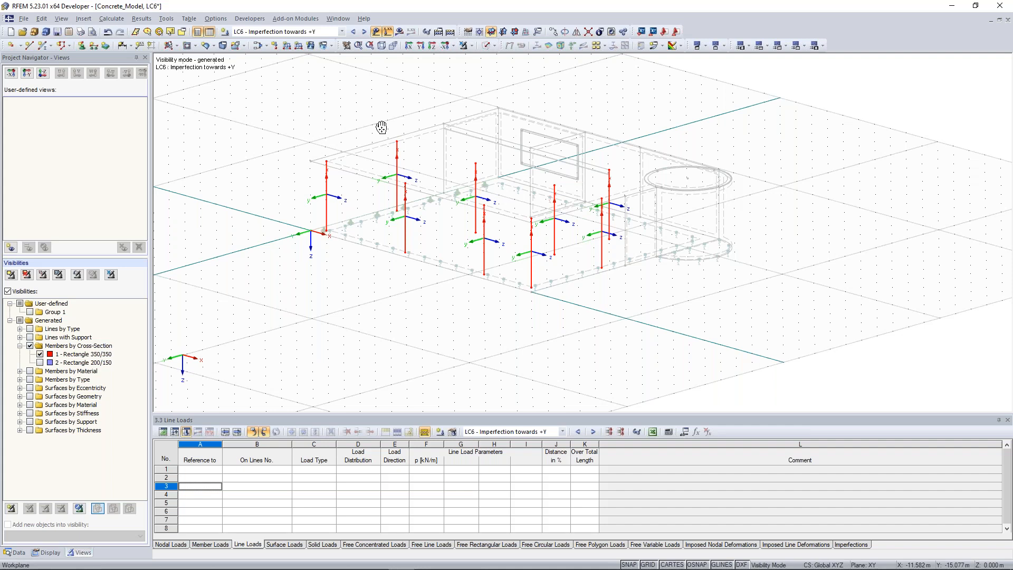
{"action": "middle_click_drag", "start_coordinate": [381, 127], "coordinate": [400, 139]}
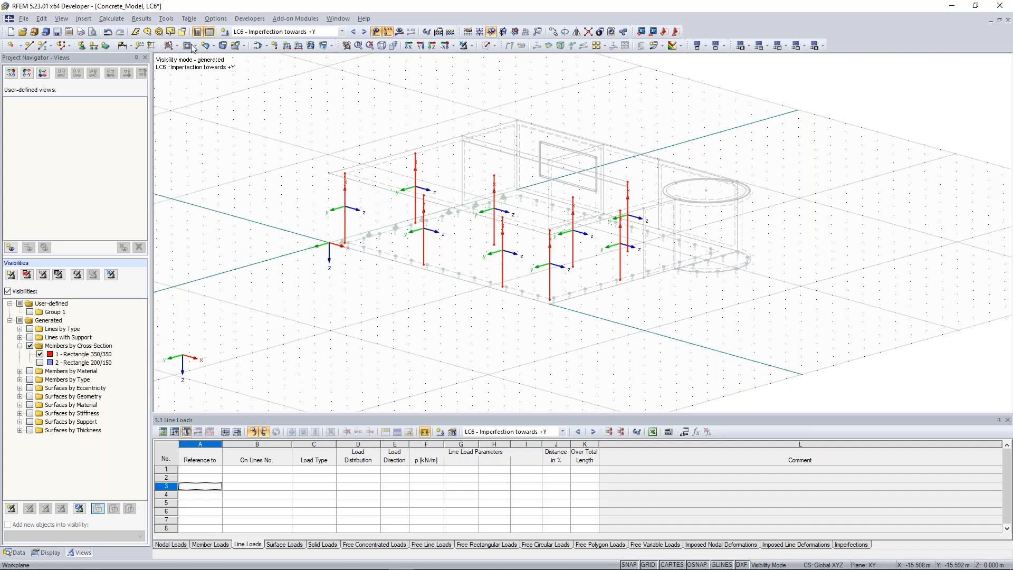
Add an imperfection to members 1-9 in local axis y per Eurocode 2, with inclination 200.00 and precamber 0.00
{"action": "left_click", "coordinate": [83, 18]}
{"action": "mouse_move", "coordinate": [96, 43]}
{"action": "mouse_move", "coordinate": [274, 222]}
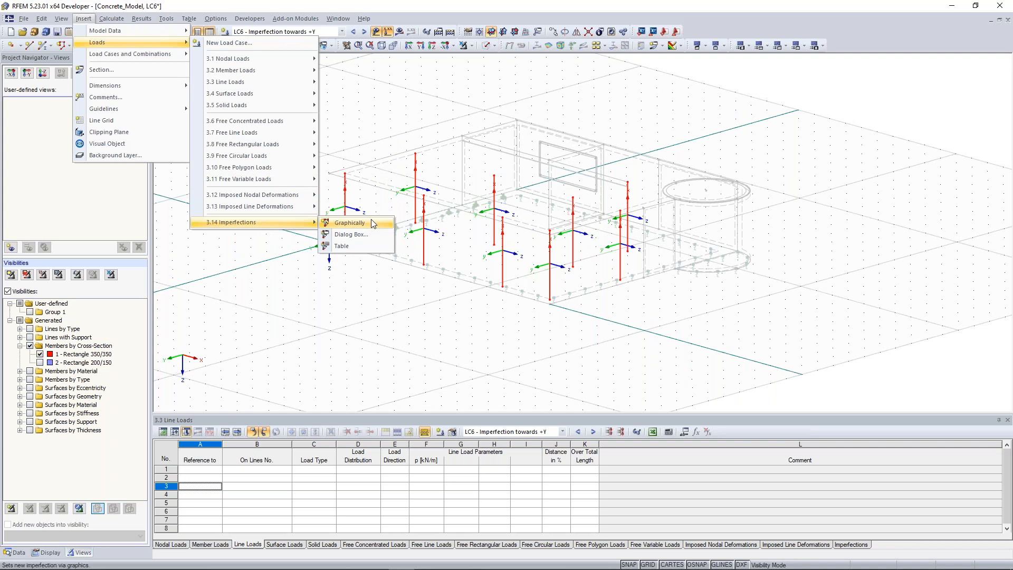
{"action": "left_click", "coordinate": [373, 223]}
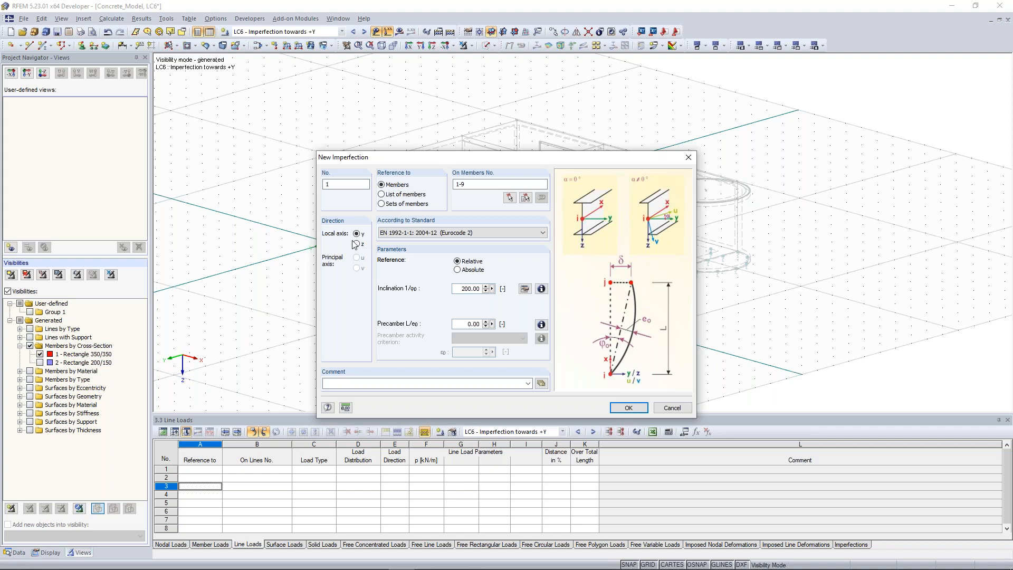
{"action": "left_click", "coordinate": [636, 409]}
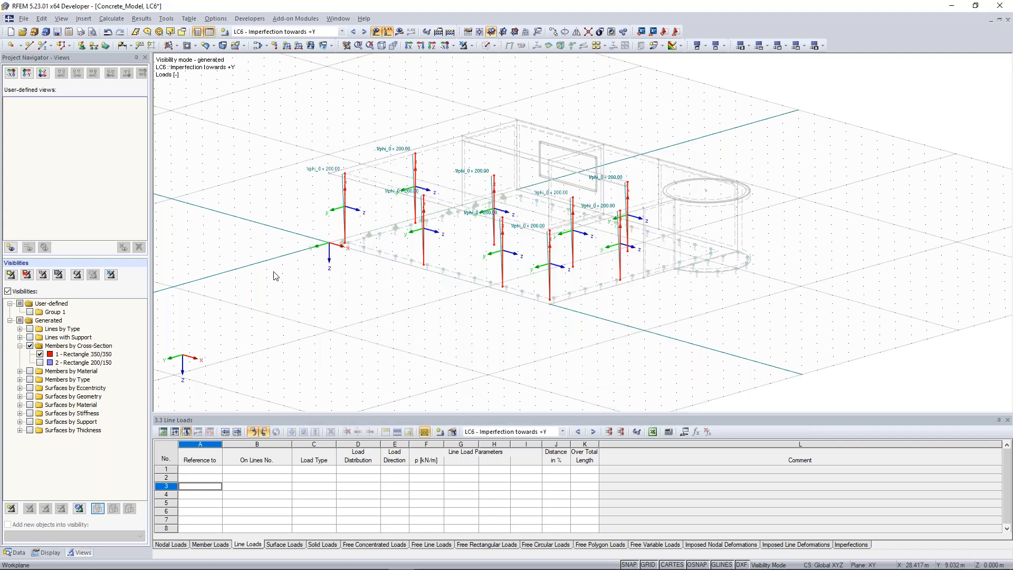
Turn off the visibility filter to restore the full model and apply the Solid Transparent display model
{"action": "scroll", "coordinate": [659, 135], "scroll_direction": "up", "scroll_amount": 1}
{"action": "middle_click_drag", "start_coordinate": [659, 135], "coordinate": [580, 128], "text": "ctrl"}
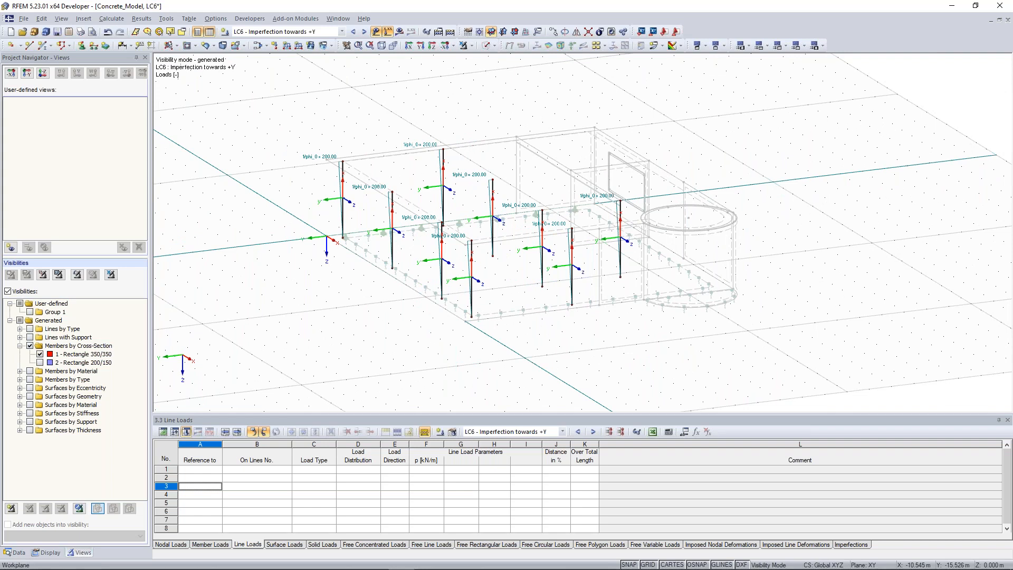
{"action": "left_click", "coordinate": [486, 46]}
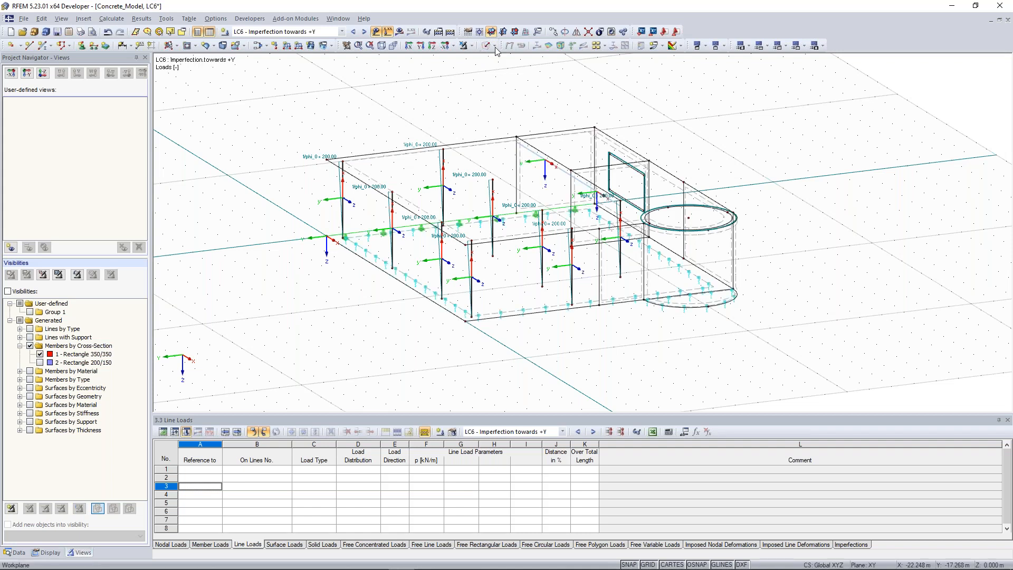
{"action": "left_click", "coordinate": [496, 46]}
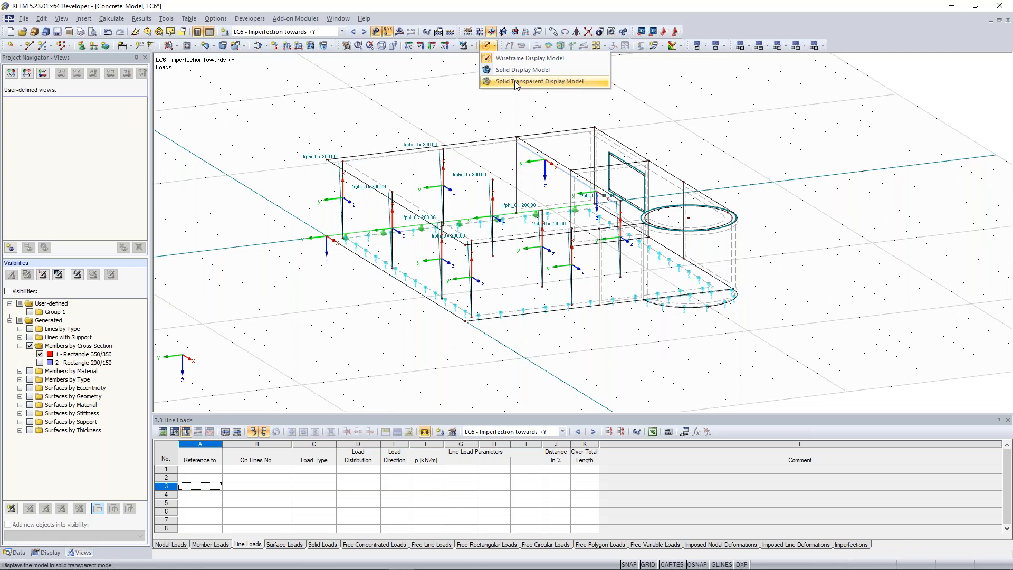
{"action": "left_click", "coordinate": [516, 82]}
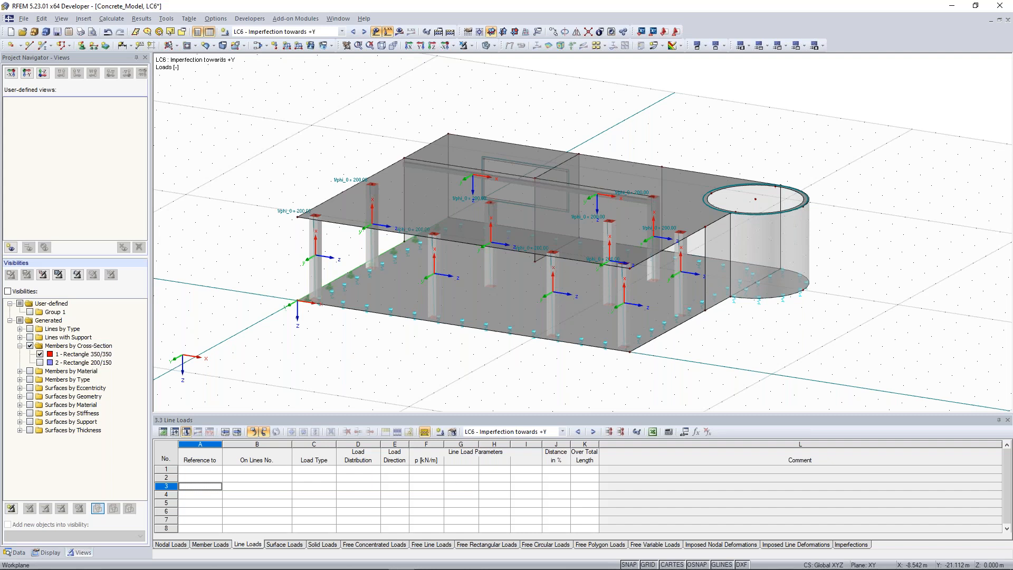
Review the FE mesh settings, checking the target length of finite elements, and confirm them with a target length of 0.500 m
{"action": "scroll", "coordinate": [359, 124], "scroll_direction": "down", "scroll_amount": 1}
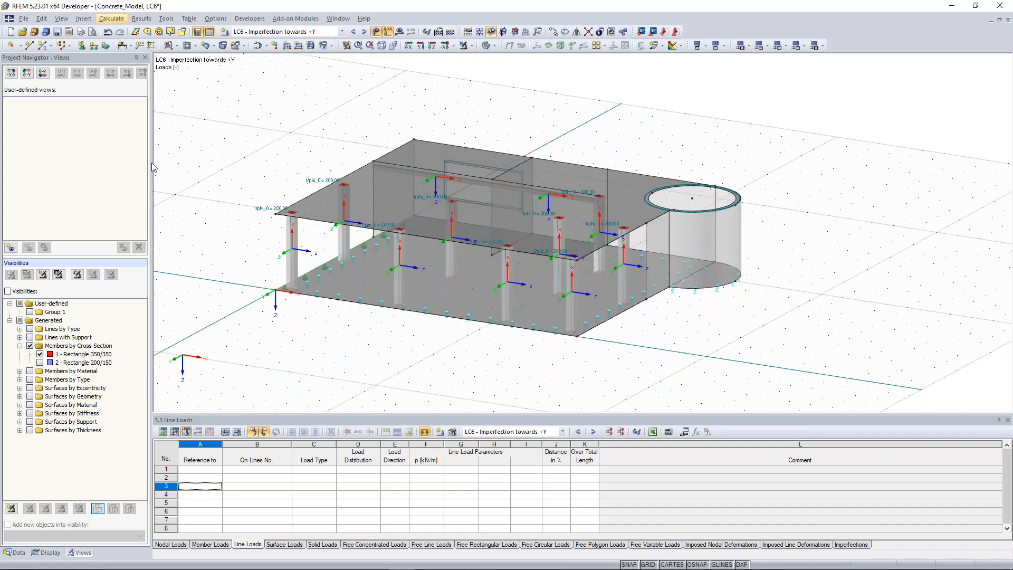
{"action": "left_click", "coordinate": [118, 21]}
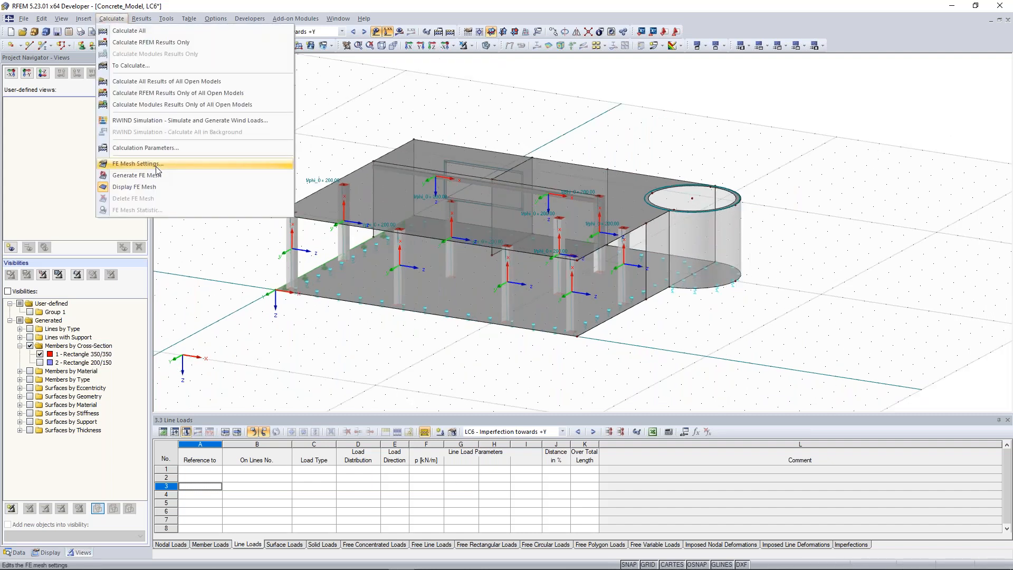
{"action": "left_click", "coordinate": [157, 164]}
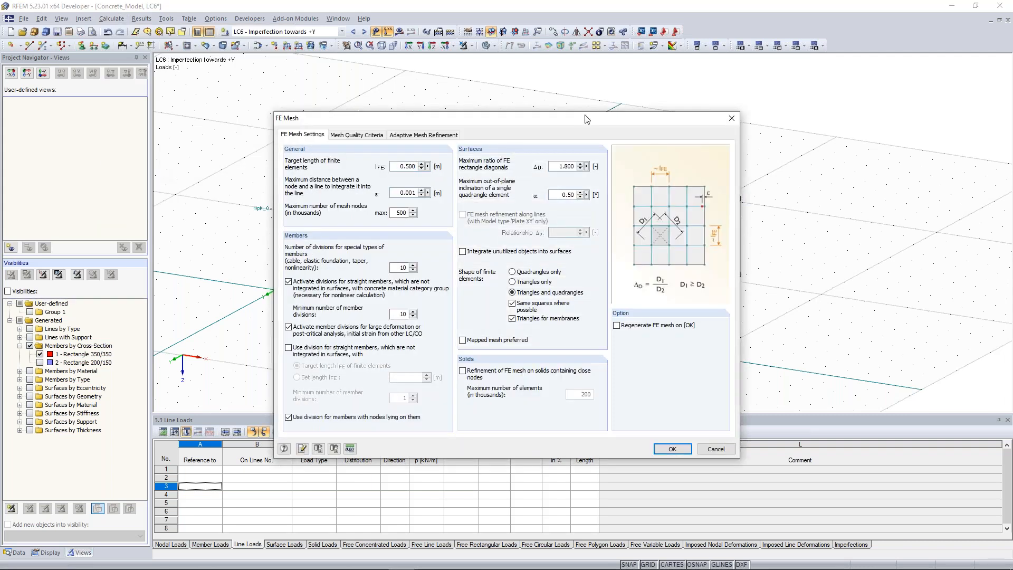
{"action": "left_click_drag", "start_coordinate": [573, 124], "coordinate": [525, 90]}
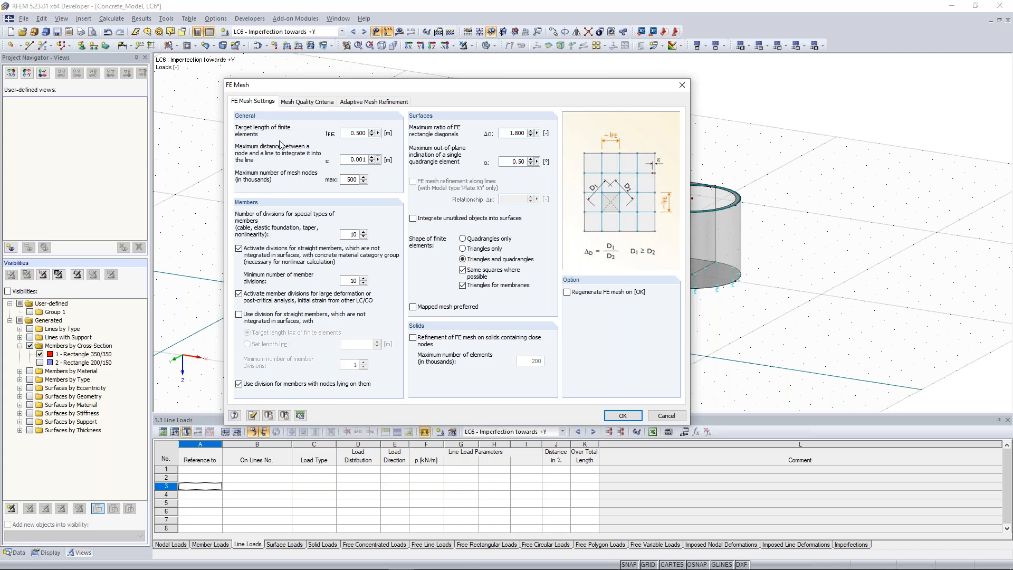
{"action": "left_click_drag", "start_coordinate": [348, 133], "coordinate": [363, 136]}
{"action": "left_click", "coordinate": [351, 135]}
{"action": "left_click_drag", "start_coordinate": [481, 86], "coordinate": [449, 282]}
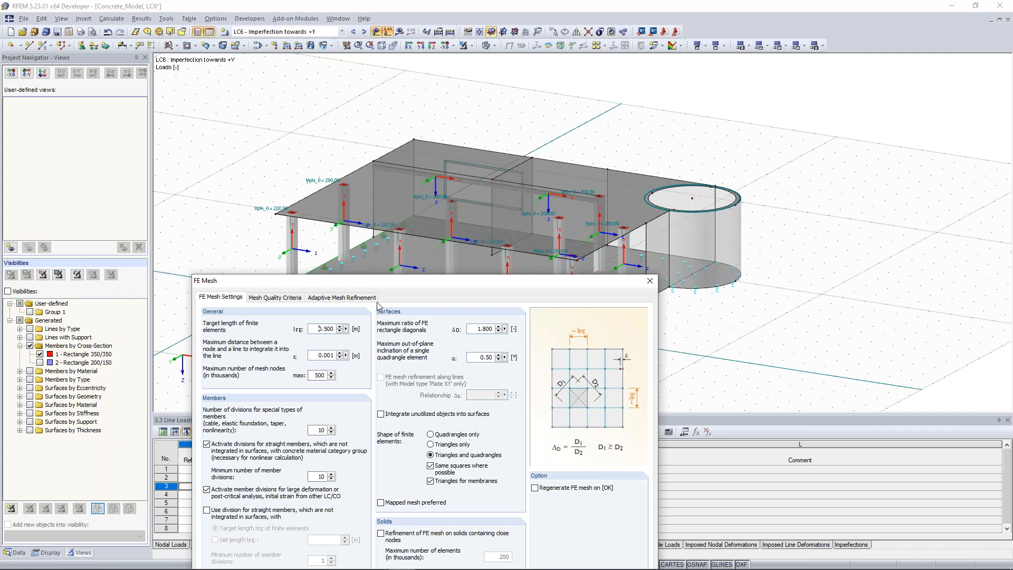
{"action": "double_click", "coordinate": [331, 327]}
{"action": "left_click", "coordinate": [316, 328]}
{"action": "left_click_drag", "start_coordinate": [318, 328], "coordinate": [335, 328]}
{"action": "left_click_drag", "start_coordinate": [397, 286], "coordinate": [351, 104]}
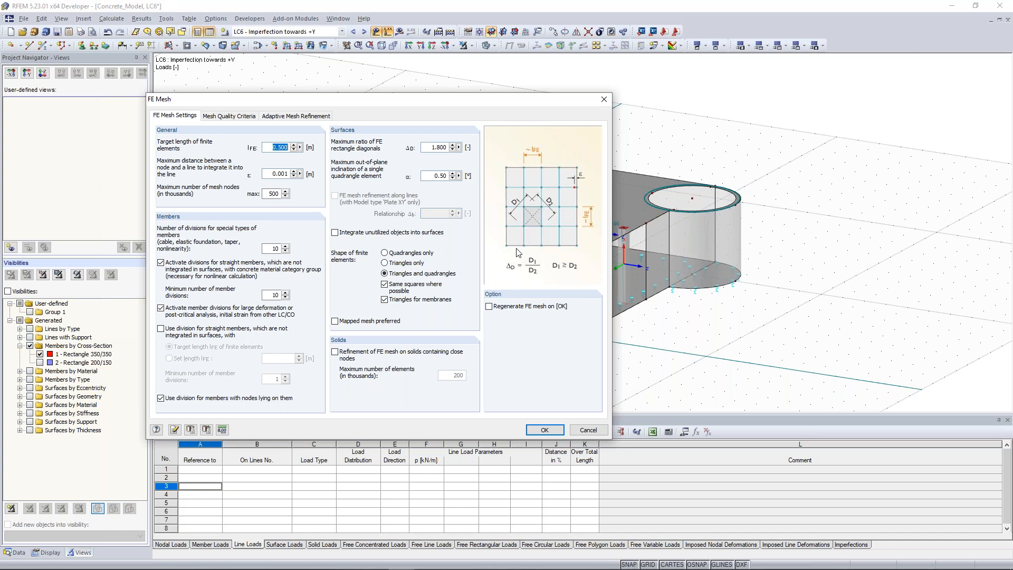
{"action": "left_click", "coordinate": [555, 432]}
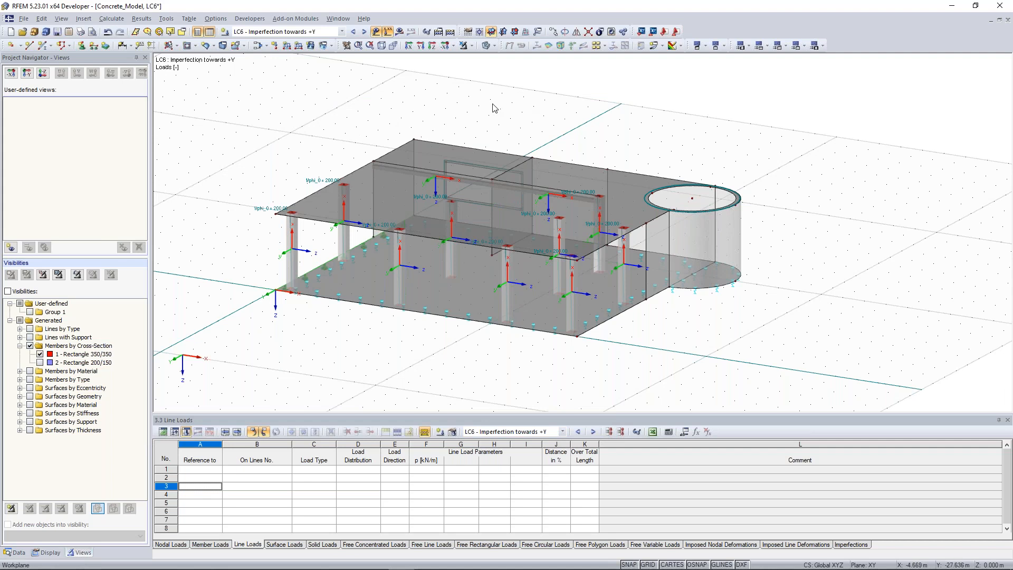
Examine the roof slab, the wall opening and the interior wall's end node for places that need a finer mesh
{"action": "middle_click_drag", "start_coordinate": [492, 104], "coordinate": [503, 122], "text": "ctrl"}
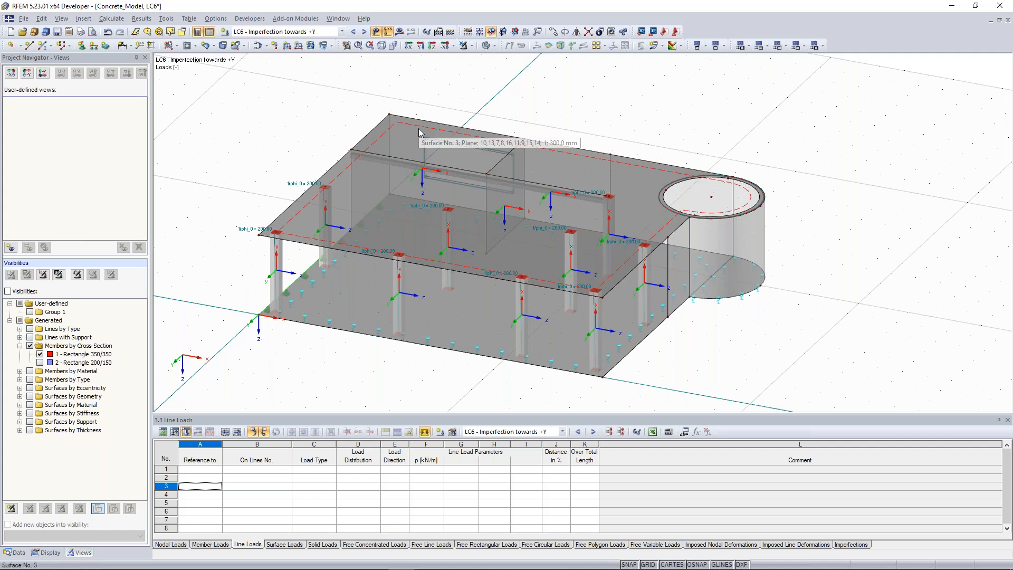
{"action": "scroll", "coordinate": [420, 132], "scroll_direction": "up", "scroll_amount": 4}
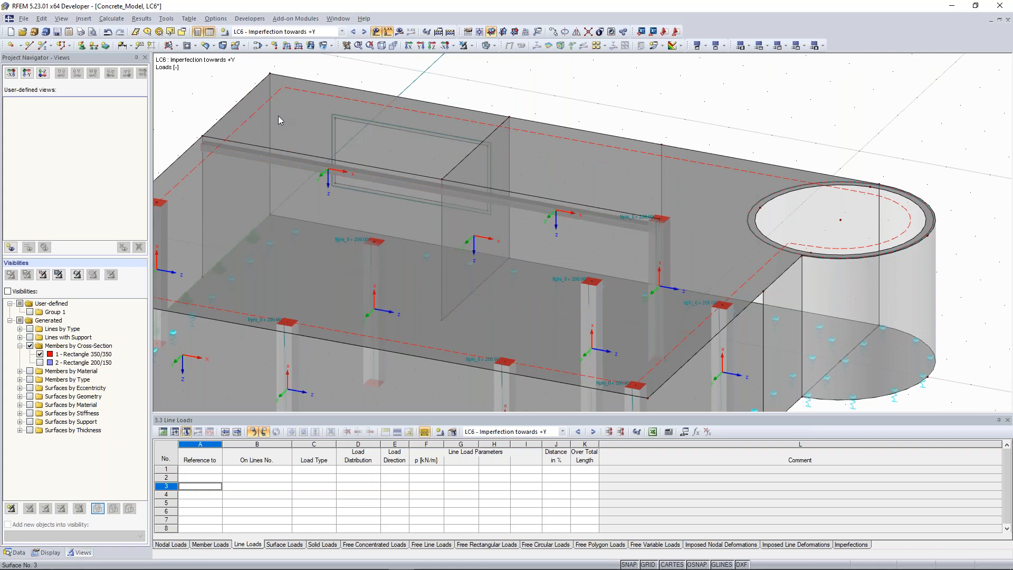
{"action": "middle_click_drag", "start_coordinate": [699, 184], "coordinate": [417, 183], "text": "ctrl"}
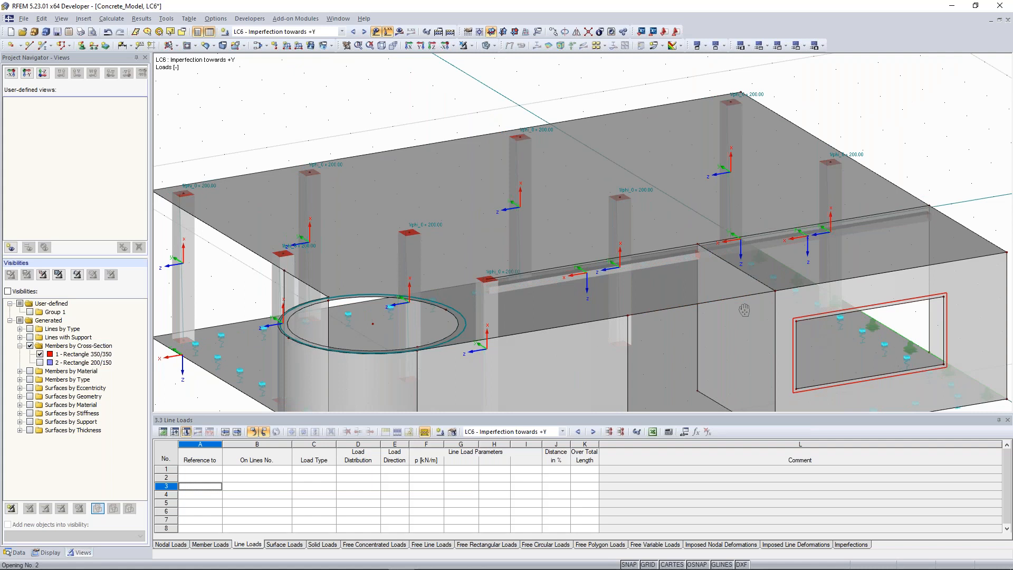
{"action": "middle_click_drag", "start_coordinate": [745, 310], "coordinate": [454, 322], "text": "ctrl"}
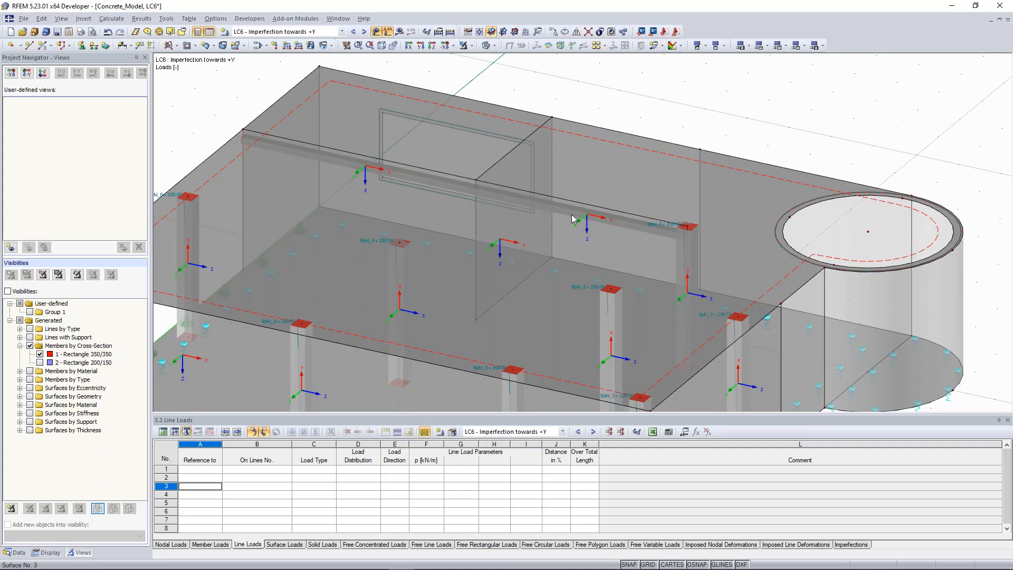
{"action": "middle_click_drag", "start_coordinate": [576, 139], "coordinate": [622, 151]}
{"action": "scroll", "coordinate": [592, 208], "scroll_direction": "down", "scroll_amount": 4}
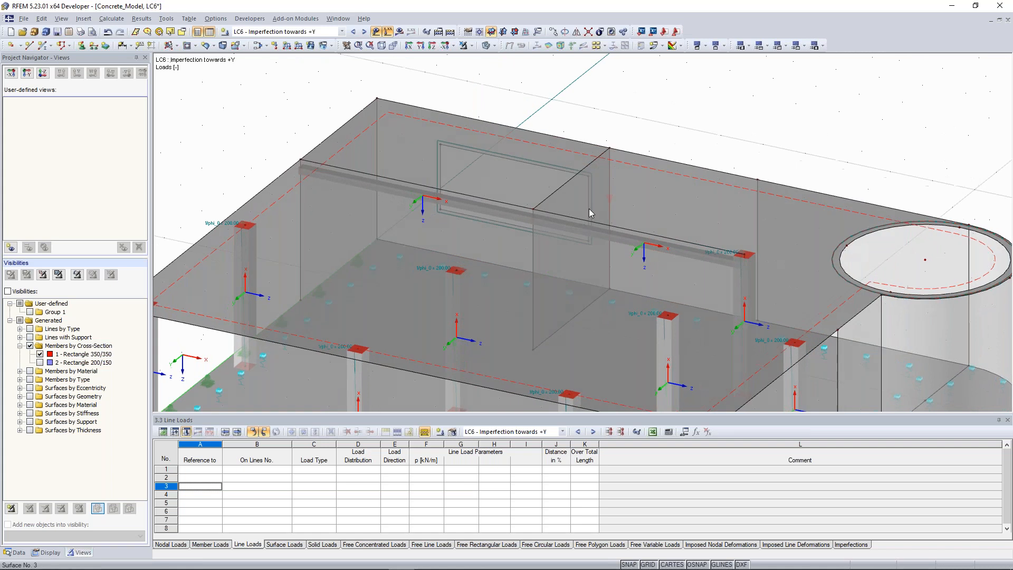
{"action": "scroll", "coordinate": [610, 197], "scroll_direction": "up", "scroll_amount": 3}
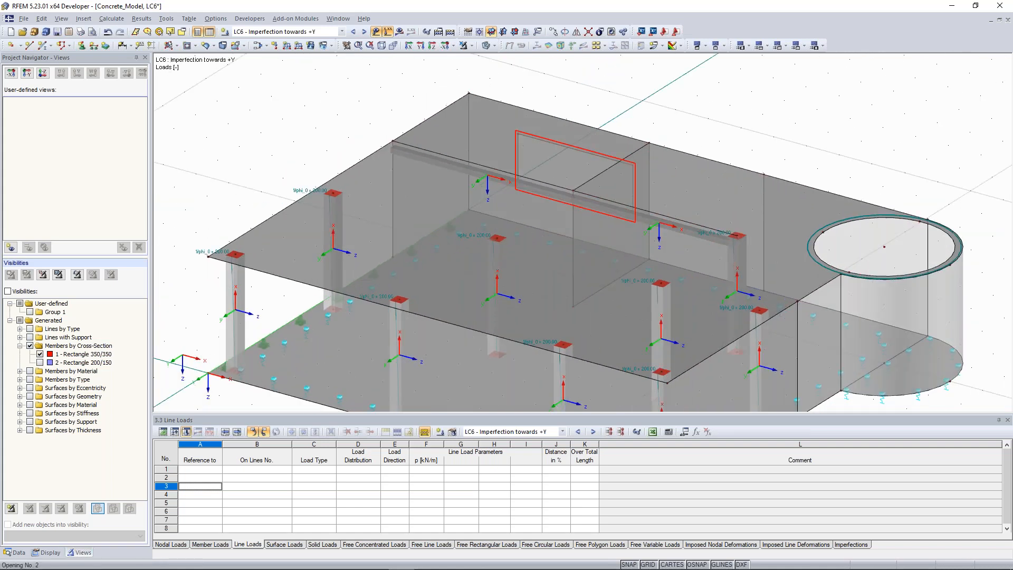
{"action": "middle_click_drag", "start_coordinate": [589, 195], "coordinate": [580, 203]}
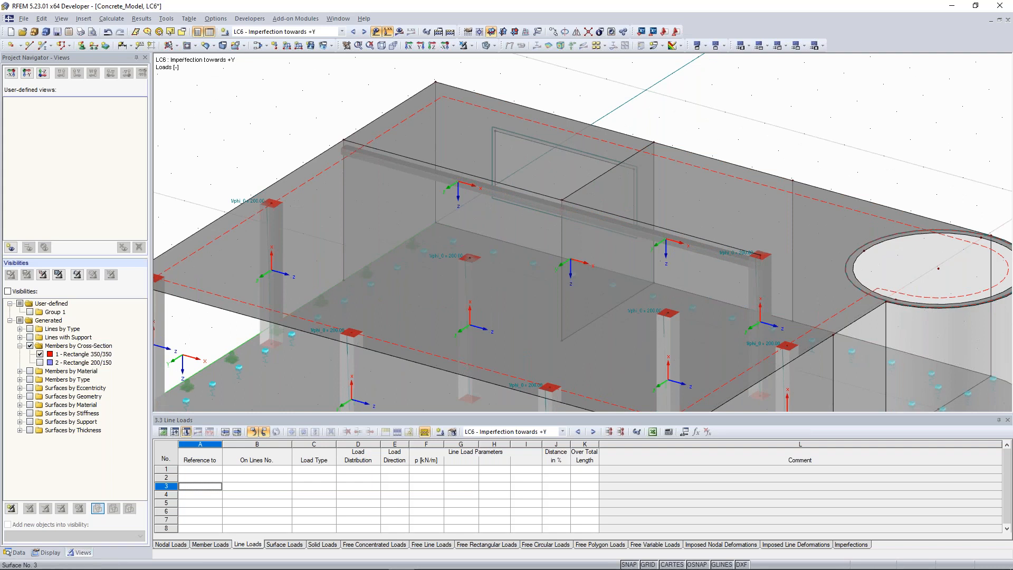
{"action": "scroll", "coordinate": [578, 198], "scroll_direction": "up", "scroll_amount": 1}
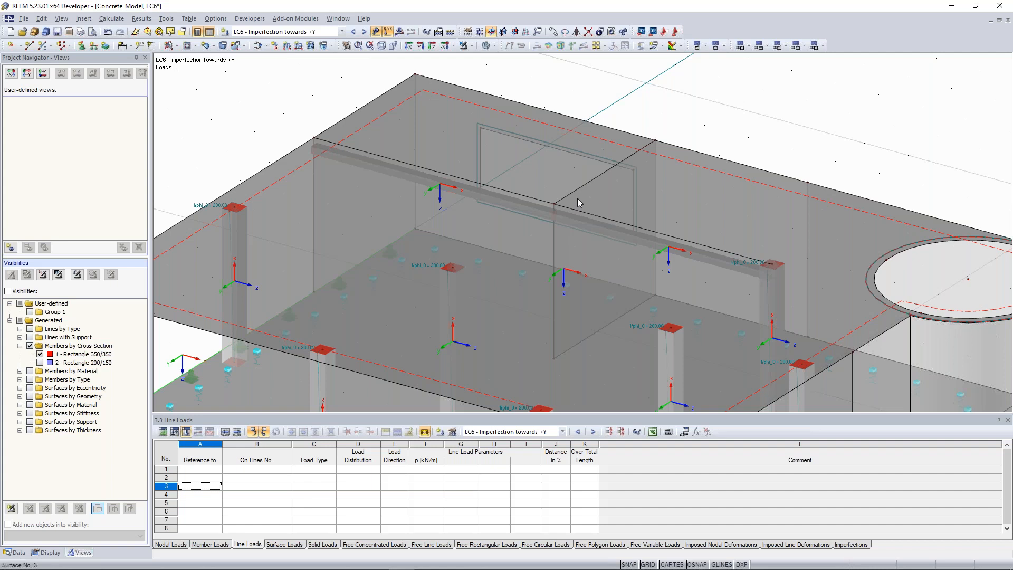
{"action": "scroll", "coordinate": [651, 194], "scroll_direction": "down", "scroll_amount": 2}
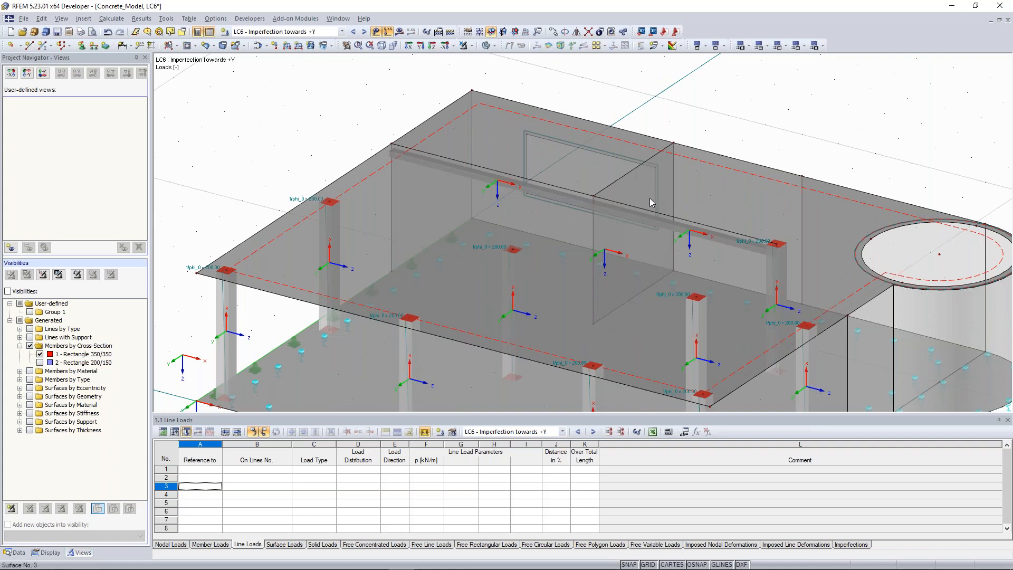
{"action": "scroll", "coordinate": [650, 197], "scroll_direction": "up", "scroll_amount": 2}
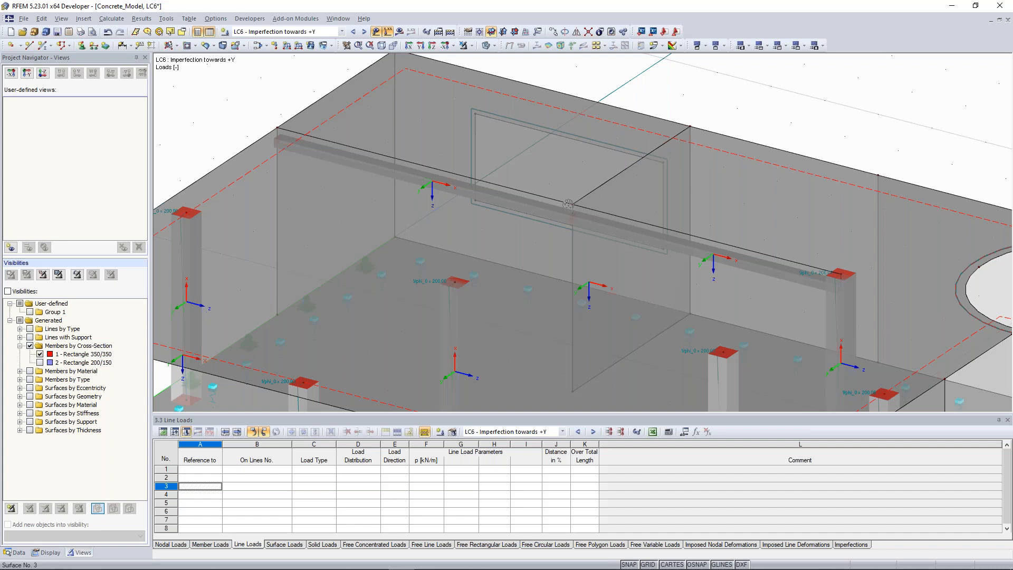
Add a circular FE mesh refinement with a reduced radius to node 46, using target FE lengths of 0.100 m inner and 0.500 m outer
{"action": "middle_click_drag", "start_coordinate": [568, 204], "coordinate": [577, 232]}
{"action": "right_click", "coordinate": [578, 233]}
{"action": "mouse_move", "coordinate": [694, 263]}
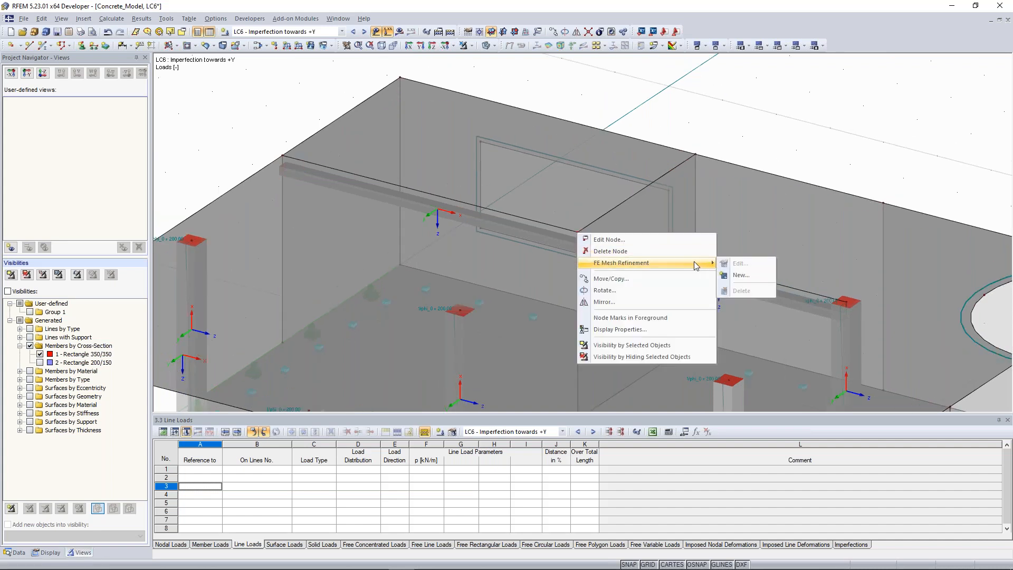
{"action": "left_click", "coordinate": [738, 267]}
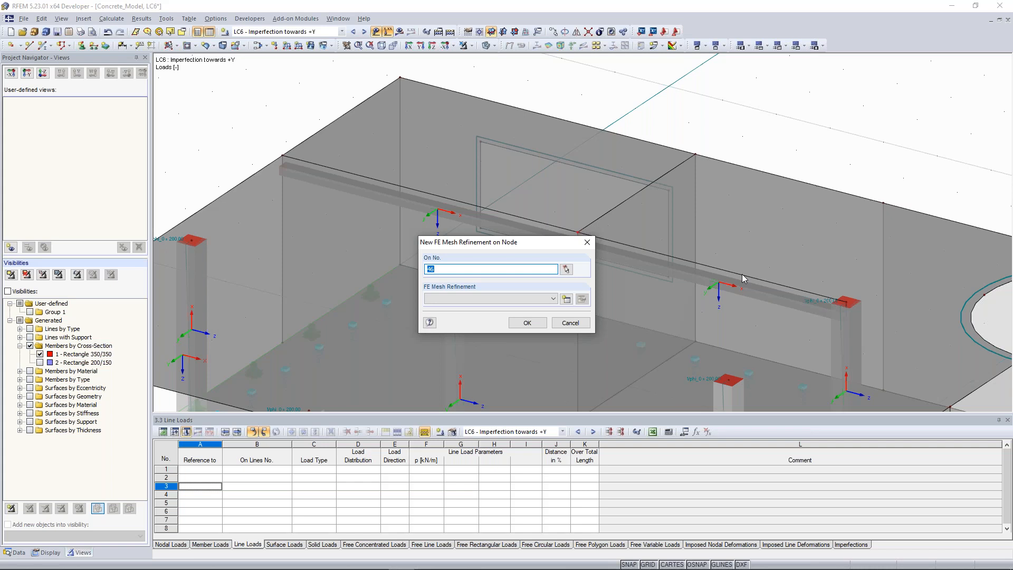
{"action": "left_click", "coordinate": [567, 299]}
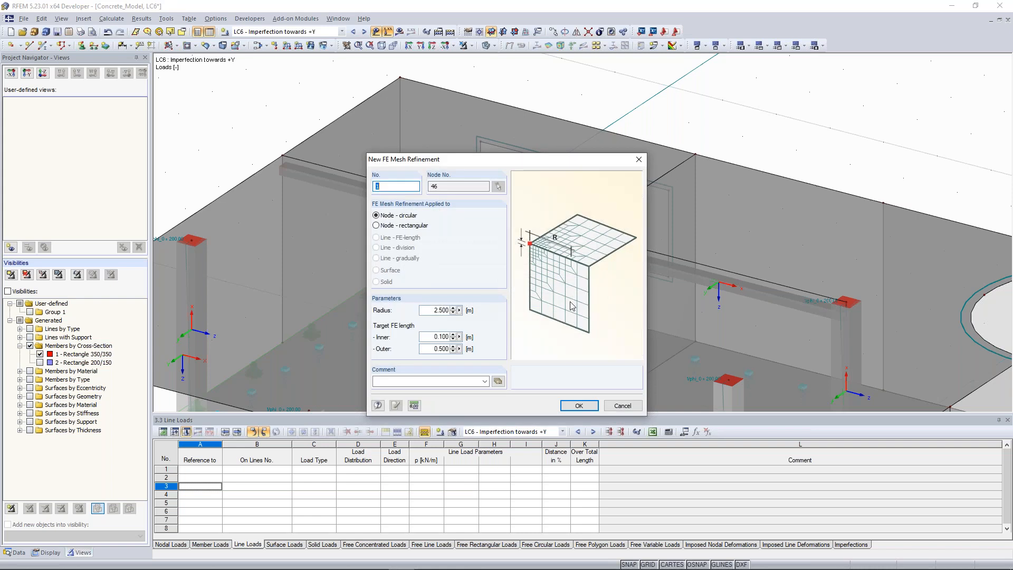
{"action": "left_click_drag", "start_coordinate": [475, 164], "coordinate": [782, 98]}
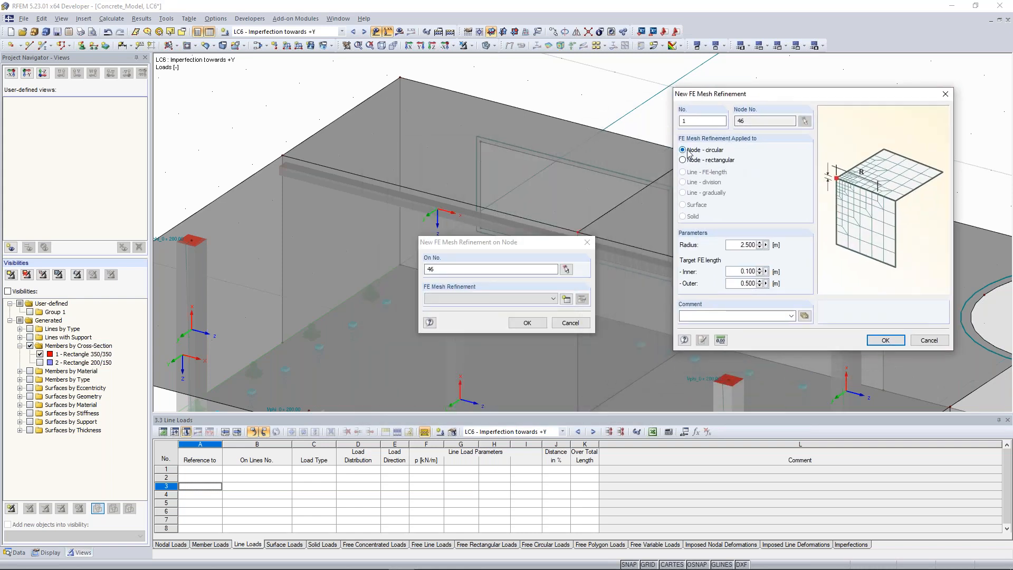
{"action": "double_click", "coordinate": [762, 243]}
{"action": "type", "text": "1."}
{"action": "left_click", "coordinate": [740, 274]}
{"action": "left_click_drag", "start_coordinate": [737, 284], "coordinate": [762, 284]}
{"action": "left_click", "coordinate": [739, 273]}
{"action": "left_click", "coordinate": [886, 340]}
{"action": "left_click", "coordinate": [526, 322]}
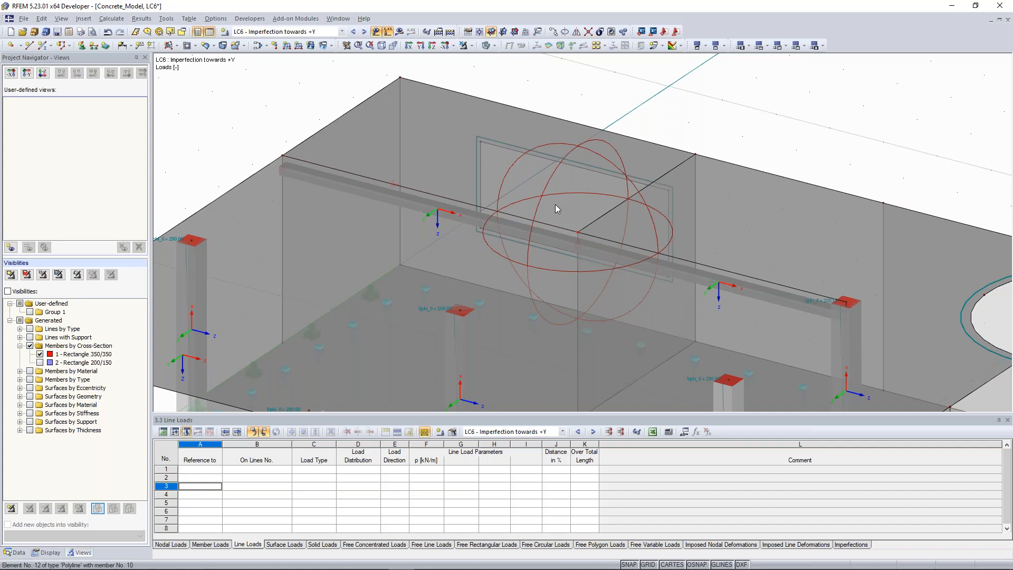
Generate the FE mesh and view it in wireframe display around the refined node
{"action": "middle_click_drag", "start_coordinate": [555, 204], "coordinate": [542, 213]}
{"action": "left_click", "coordinate": [111, 19]}
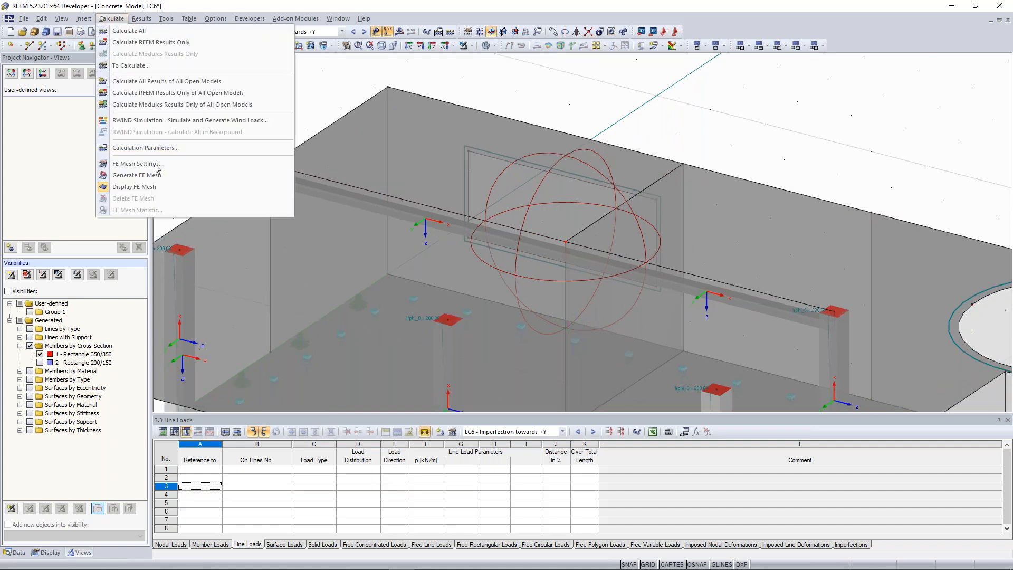
{"action": "left_click", "coordinate": [492, 180]}
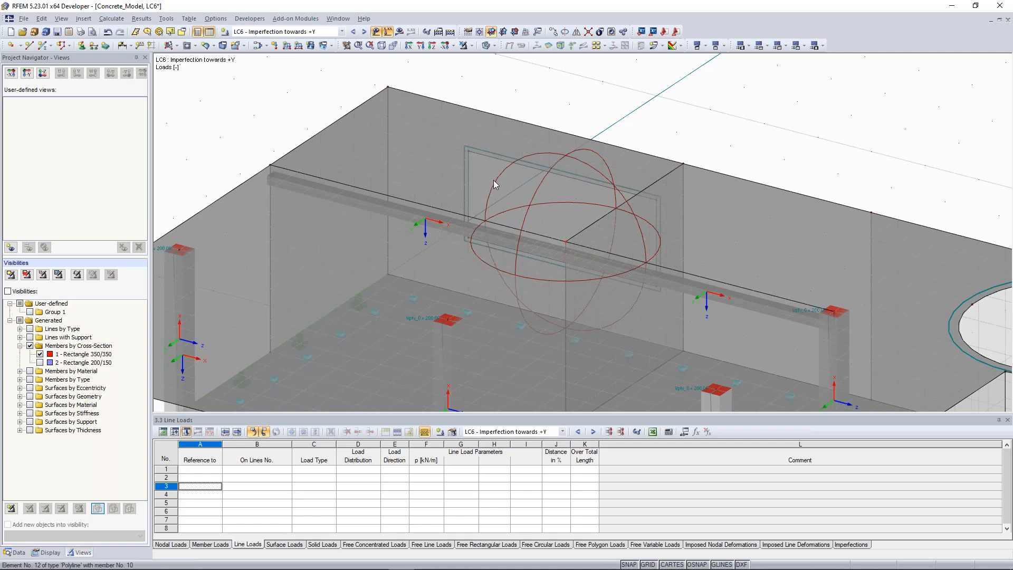
{"action": "left_click", "coordinate": [486, 49]}
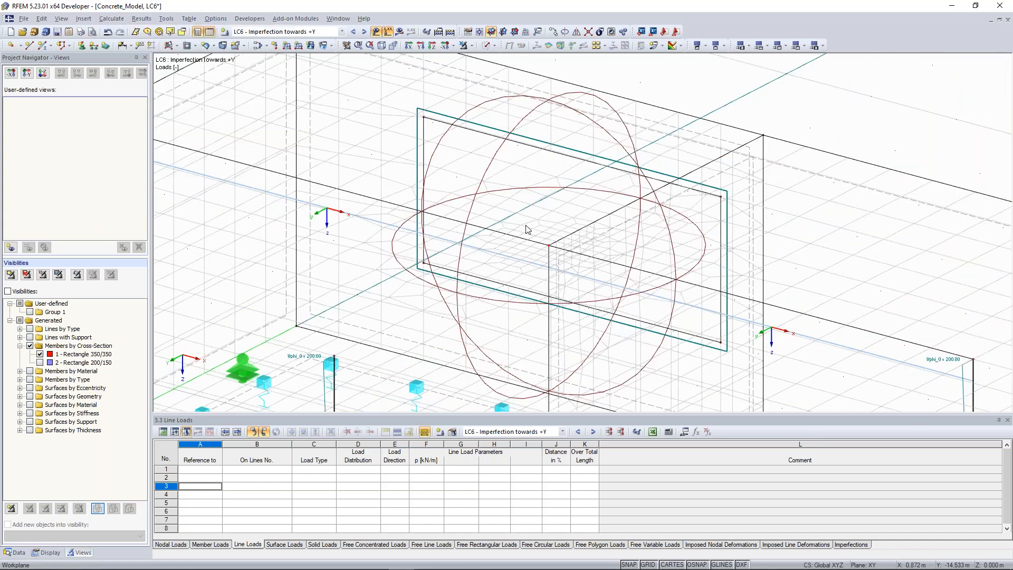
{"action": "scroll", "coordinate": [528, 222], "scroll_direction": "up", "scroll_amount": 2}
{"action": "scroll", "coordinate": [532, 236], "scroll_direction": "up", "scroll_amount": 2}
{"action": "middle_click_drag", "start_coordinate": [531, 233], "coordinate": [548, 212]}
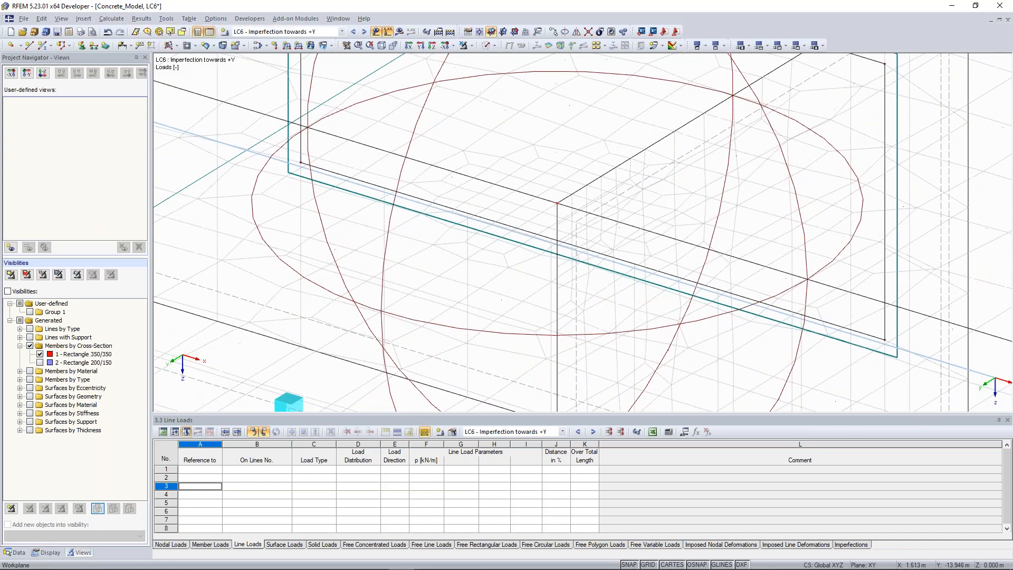
{"action": "scroll", "coordinate": [580, 243], "scroll_direction": "up", "scroll_amount": 3}
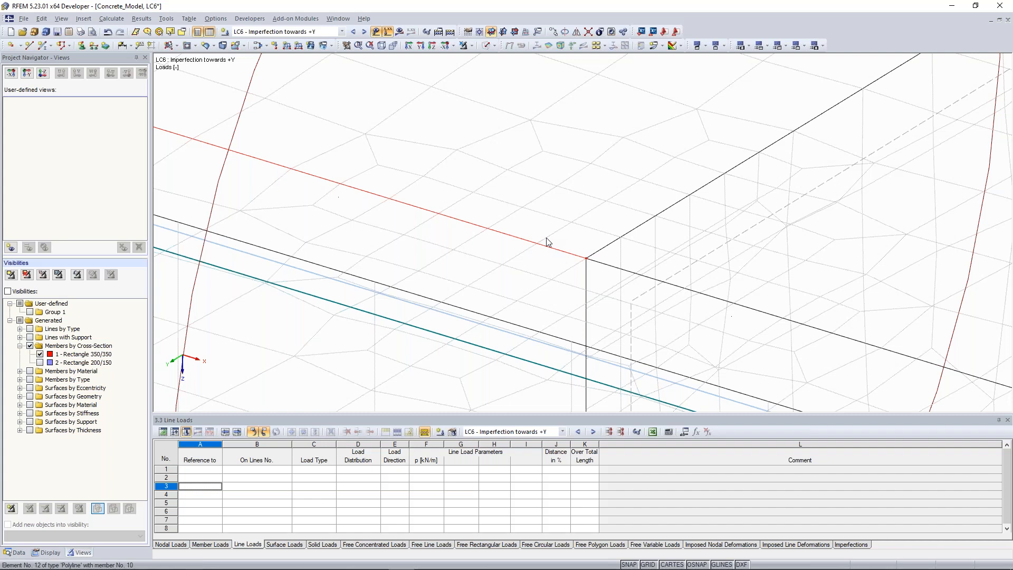
{"action": "scroll", "coordinate": [547, 241], "scroll_direction": "down", "scroll_amount": 3}
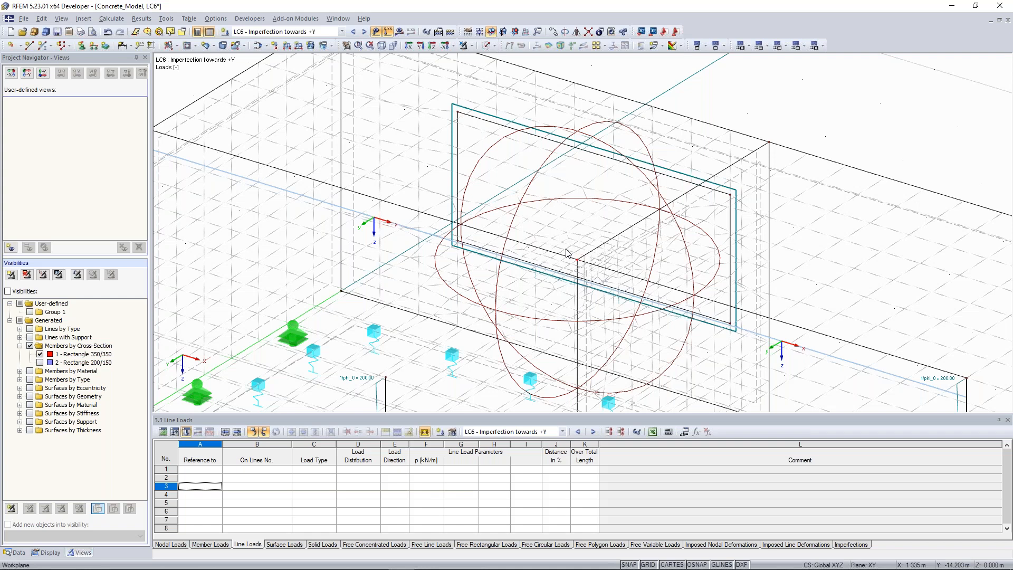
{"action": "scroll", "coordinate": [566, 252], "scroll_direction": "down", "scroll_amount": 1}
Isolate the wall with the rectangular opening using Visibility by Selected Objects and inspect the mesh around the opening
{"action": "middle_click_drag", "start_coordinate": [830, 221], "coordinate": [628, 241], "text": "ctrl"}
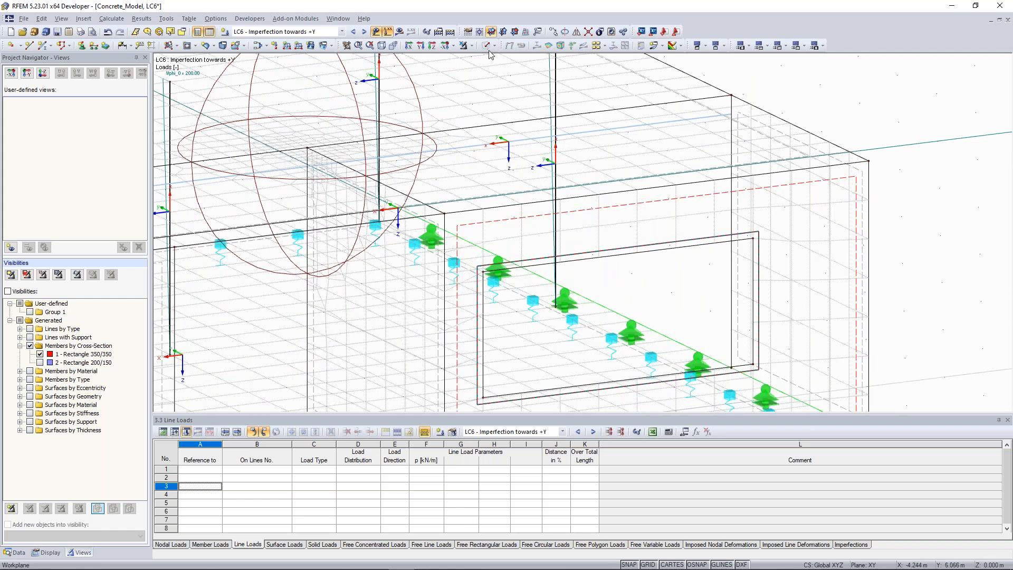
{"action": "left_click", "coordinate": [473, 46]}
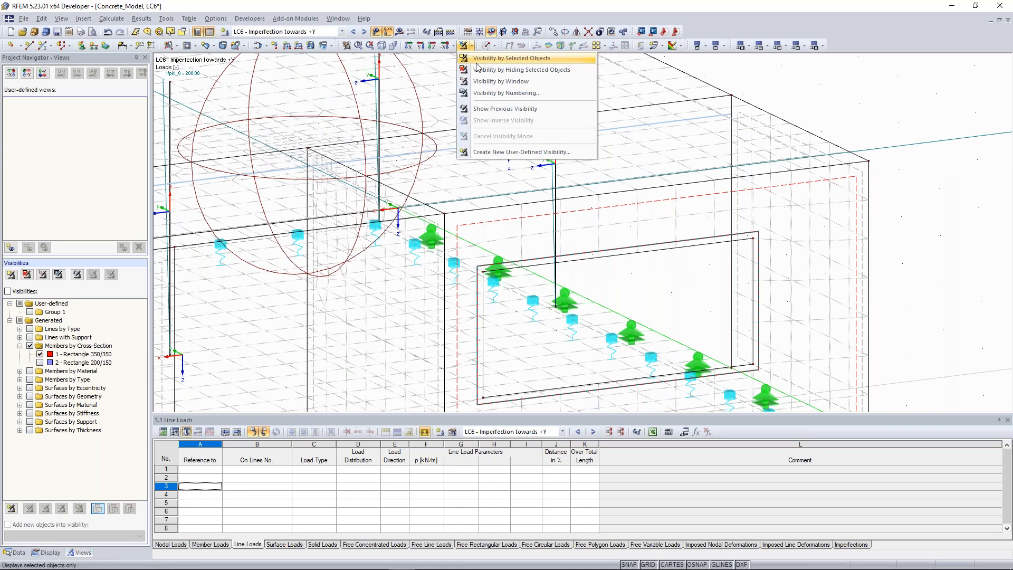
{"action": "left_click", "coordinate": [501, 59]}
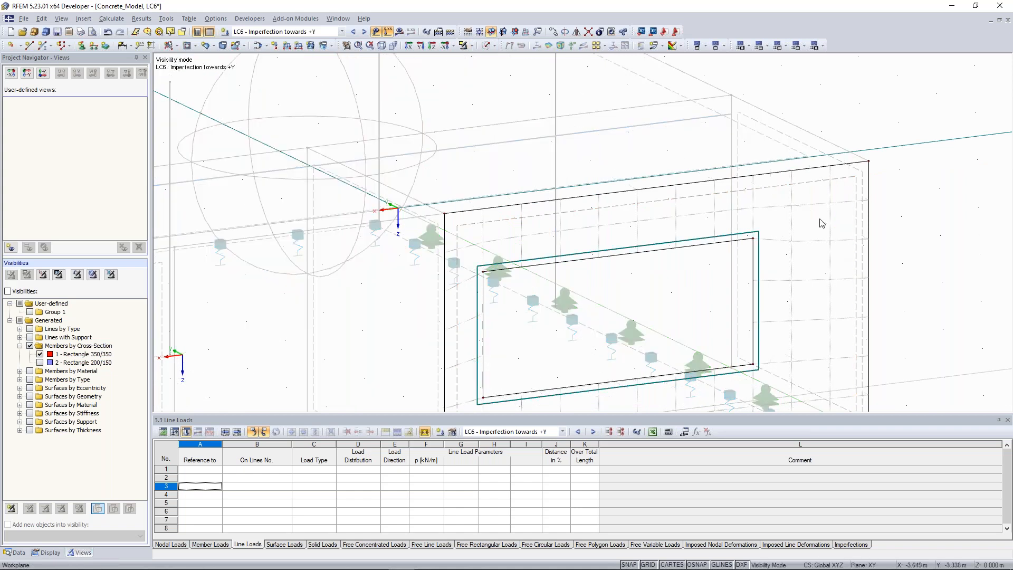
{"action": "middle_click_drag", "start_coordinate": [777, 253], "coordinate": [791, 219]}
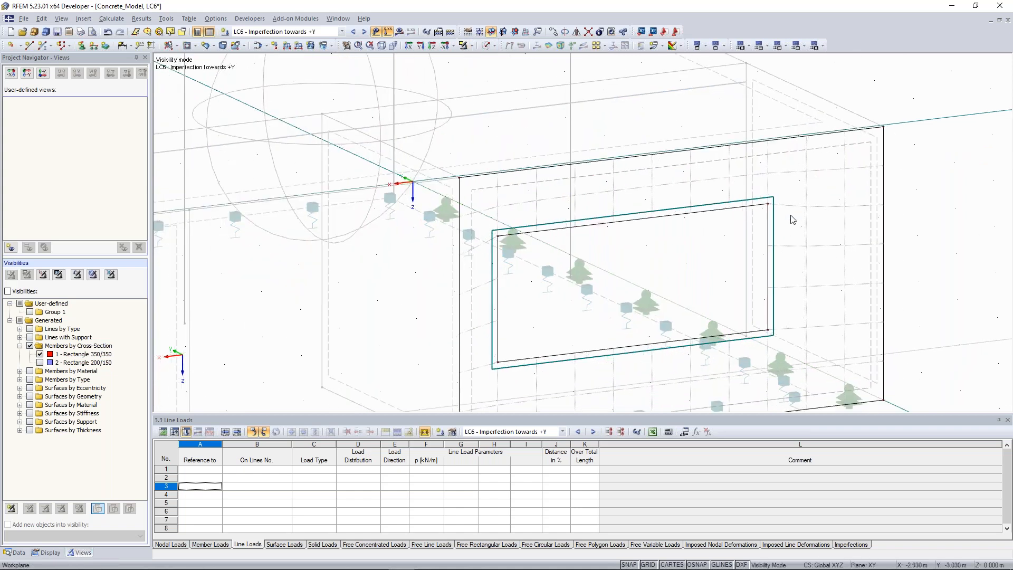
{"action": "scroll", "coordinate": [623, 224], "scroll_direction": "up", "scroll_amount": 2}
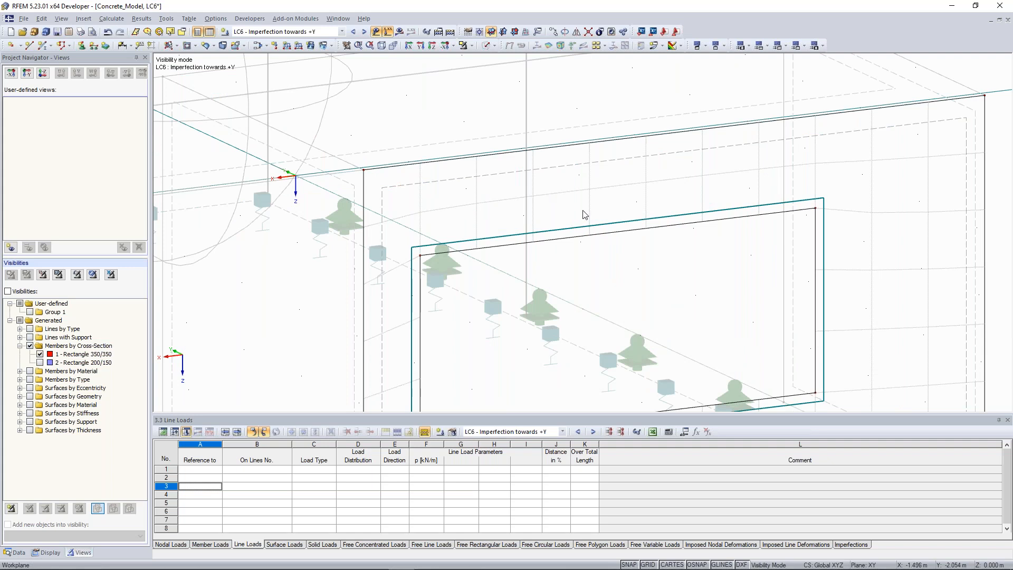
{"action": "scroll", "coordinate": [585, 214], "scroll_direction": "down", "scroll_amount": 1}
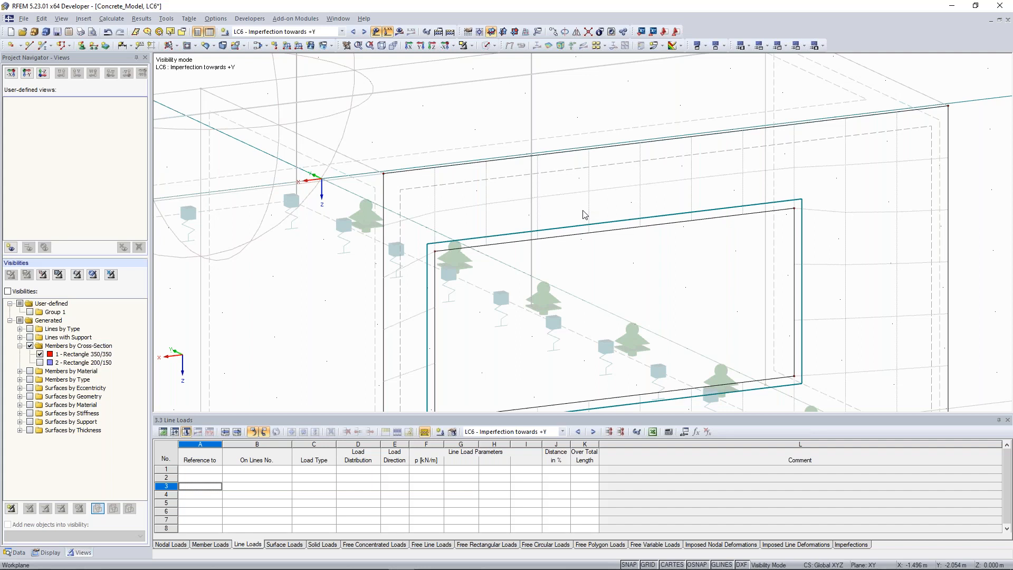
{"action": "scroll", "coordinate": [484, 150], "scroll_direction": "down", "scroll_amount": 3}
{"action": "scroll", "coordinate": [681, 209], "scroll_direction": "up", "scroll_amount": 6}
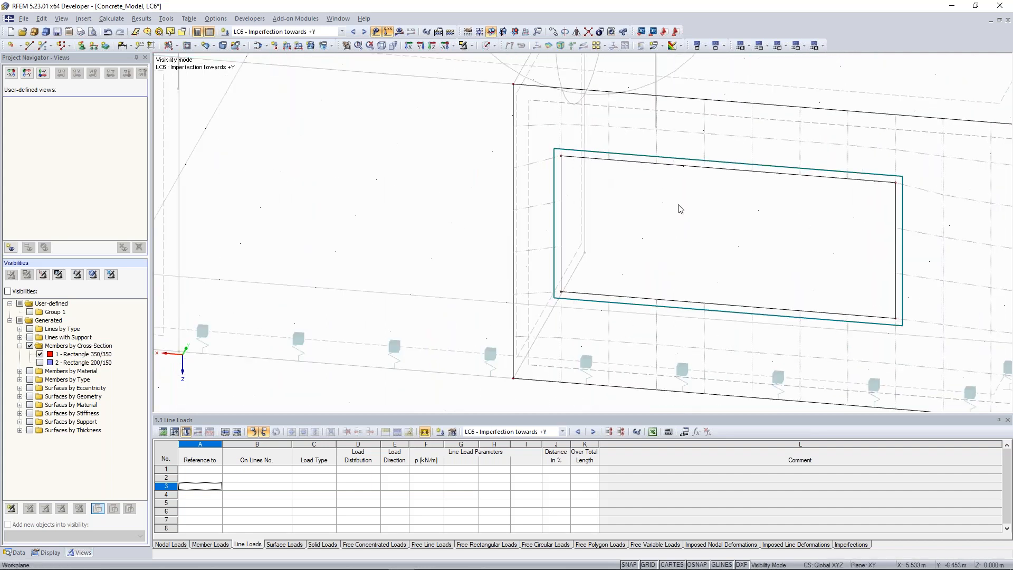
Examine the FE mesh between the wall's outer edges and the rectangular opening
{"action": "middle_click_drag", "start_coordinate": [919, 174], "coordinate": [757, 180]}
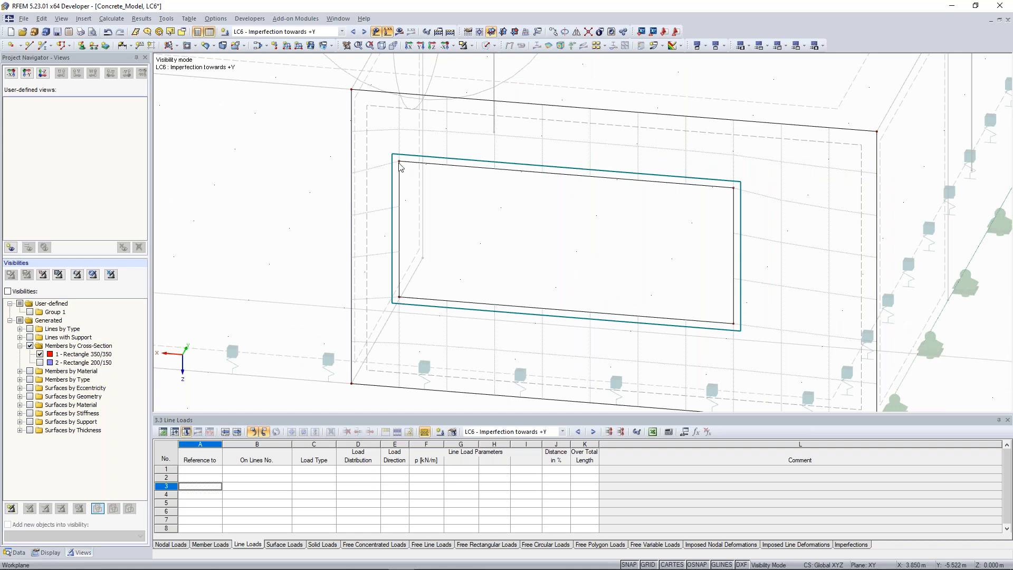
{"action": "scroll", "coordinate": [401, 167], "scroll_direction": "up", "scroll_amount": 1}
{"action": "scroll", "coordinate": [401, 166], "scroll_direction": "up", "scroll_amount": 3}
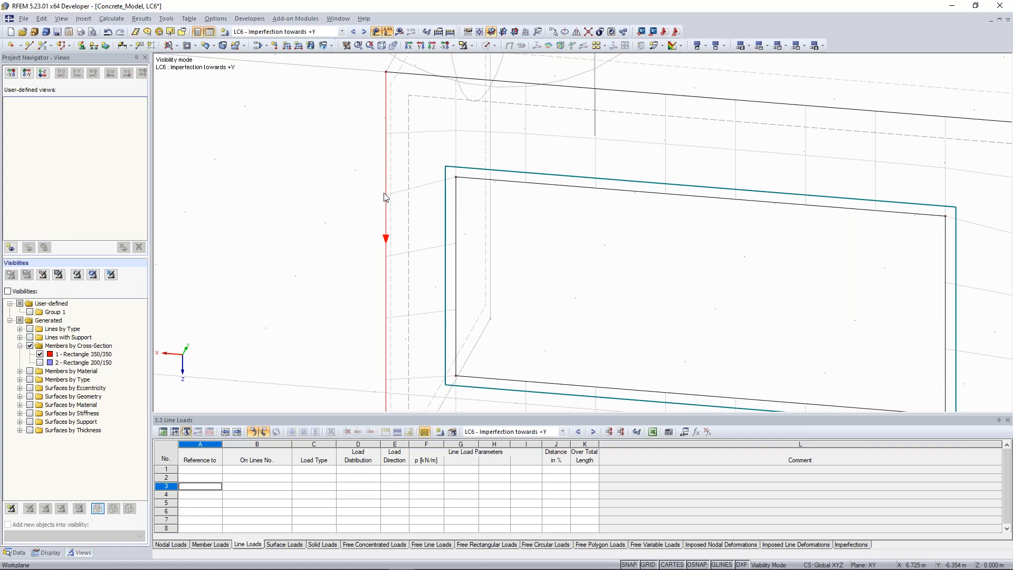
{"action": "middle_click_drag", "start_coordinate": [408, 163], "coordinate": [420, 170]}
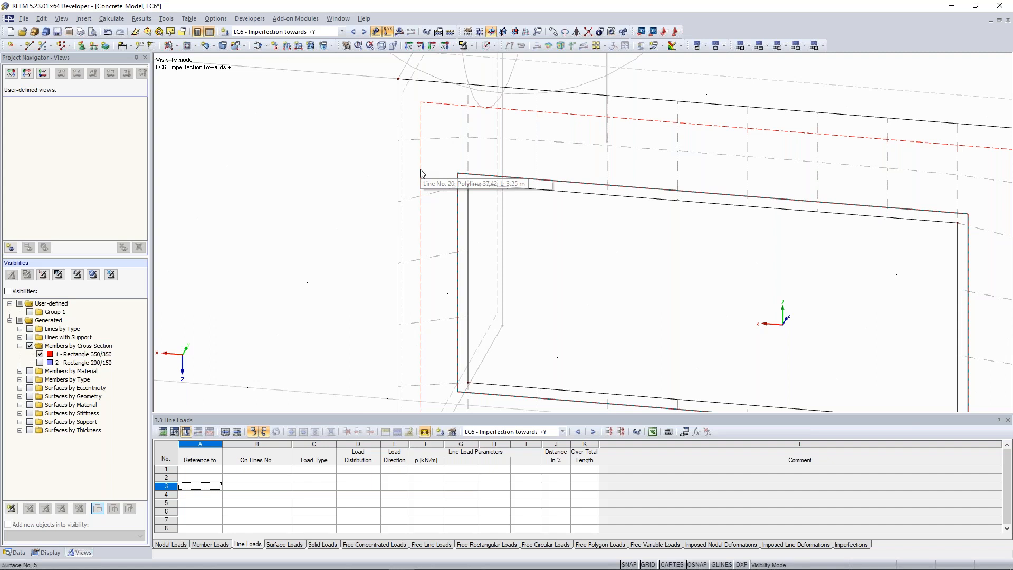
{"action": "scroll", "coordinate": [421, 173], "scroll_direction": "down", "scroll_amount": 3}
{"action": "middle_click_drag", "start_coordinate": [726, 169], "coordinate": [761, 184]}
{"action": "left_click", "coordinate": [687, 154]}
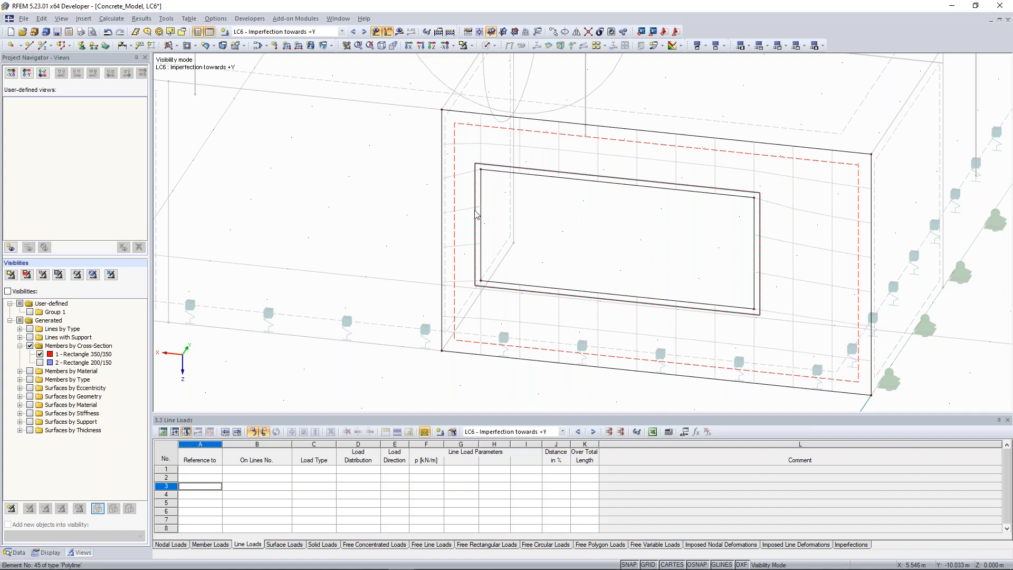
Leave the visibility mode and show the whole building model in transparent solid display
{"action": "scroll", "coordinate": [593, 219], "scroll_direction": "down", "scroll_amount": 2}
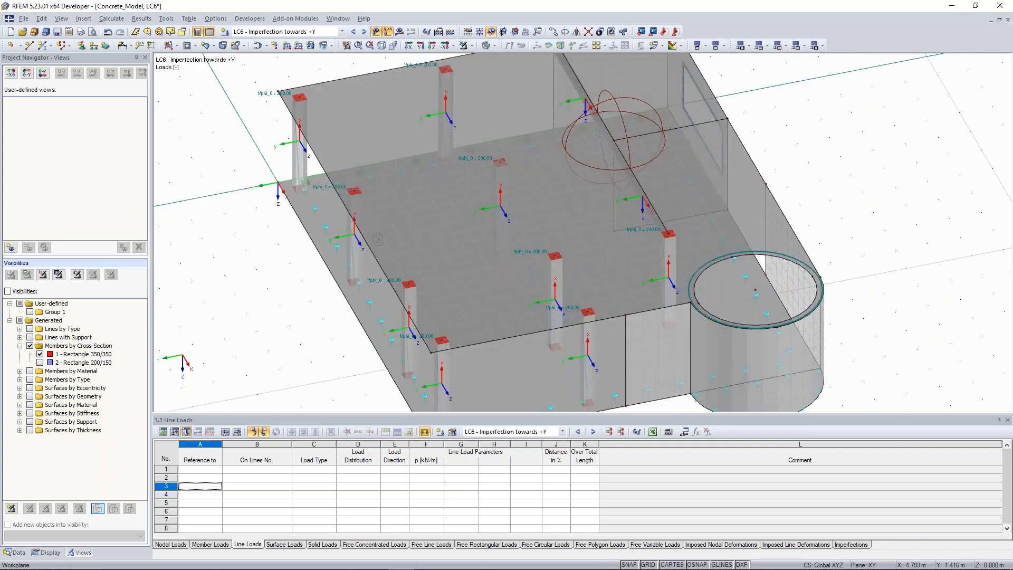
{"action": "scroll", "coordinate": [395, 296], "scroll_direction": "down", "scroll_amount": 1}
{"action": "middle_click_drag", "start_coordinate": [322, 321], "coordinate": [372, 308], "text": "ctrl"}
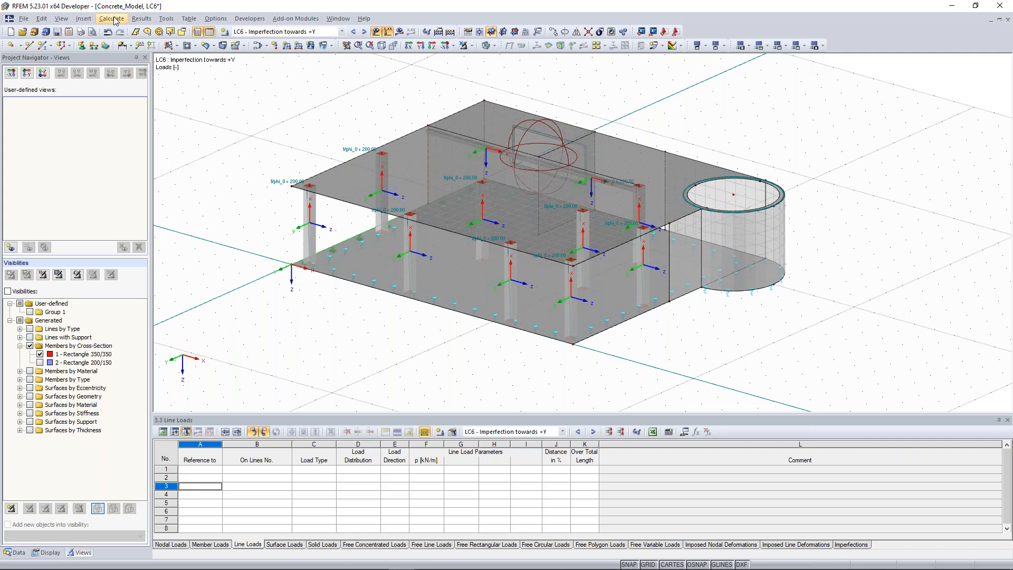
Calculate only result combination RC1, ULS (STR/GEO) - Permanent / transient - Eq. 6.10
{"action": "left_click", "coordinate": [111, 19]}
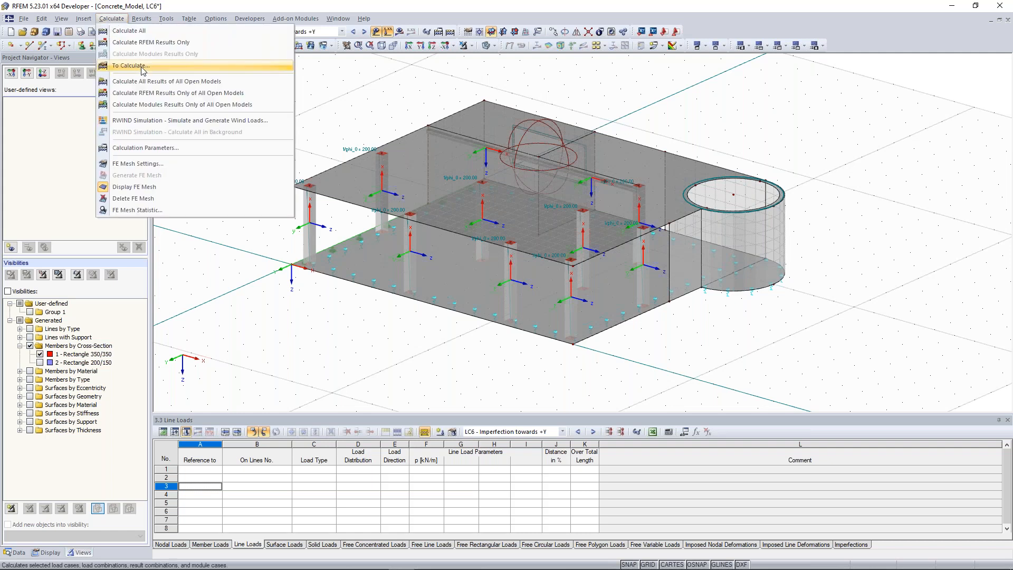
{"action": "left_click", "coordinate": [142, 67]}
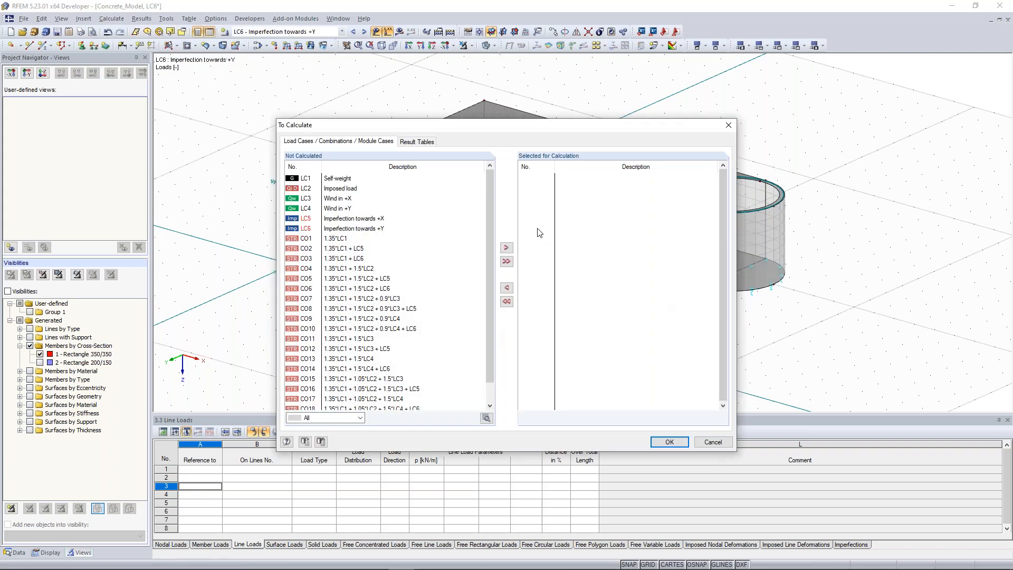
{"action": "scroll", "coordinate": [352, 392], "scroll_direction": "down", "scroll_amount": 1}
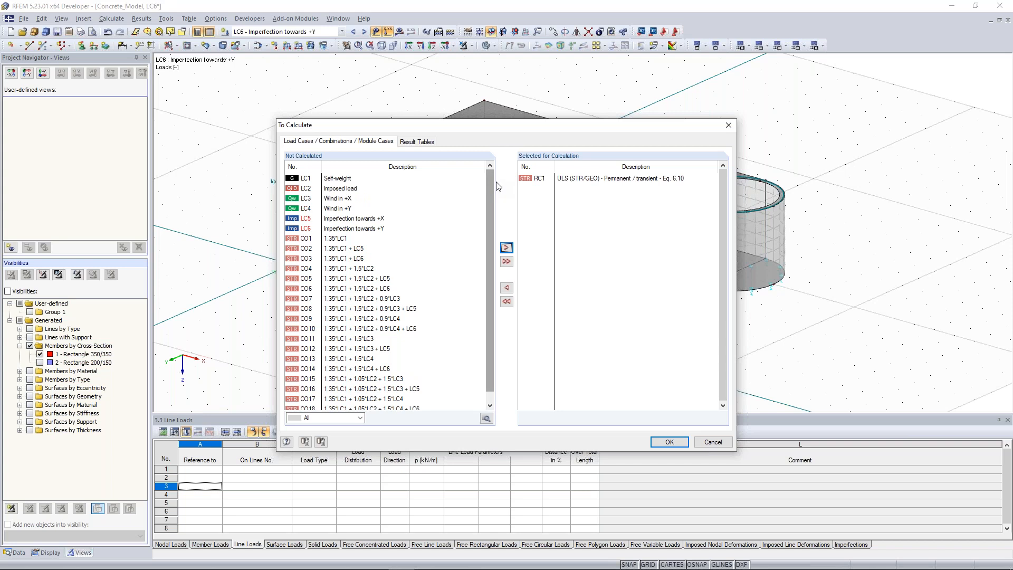
{"action": "left_click", "coordinate": [672, 444]}
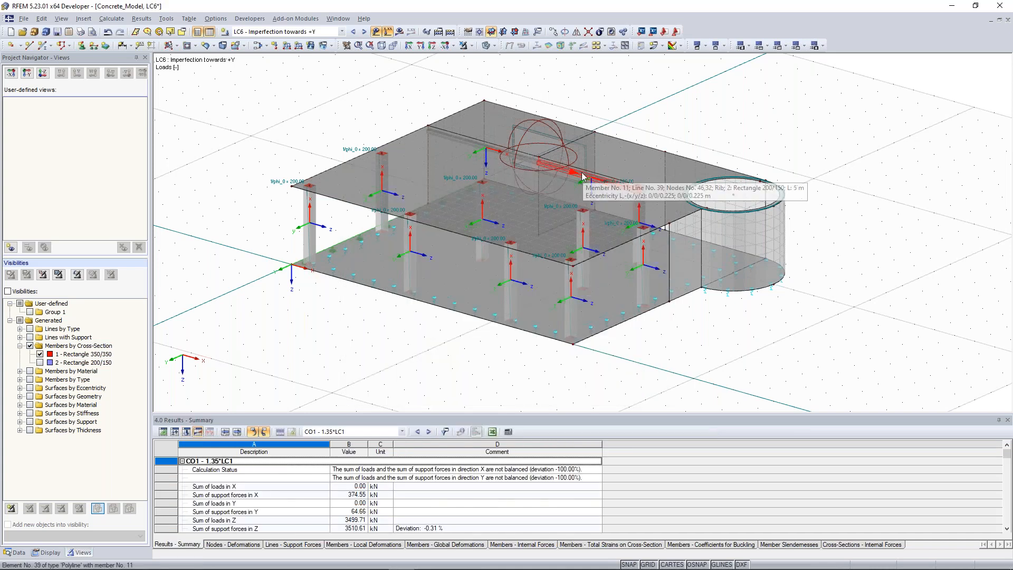
Display the global deformations u of RC1 and examine the deformed roof slab, floor slab and columns
{"action": "left_click", "coordinate": [389, 32]}
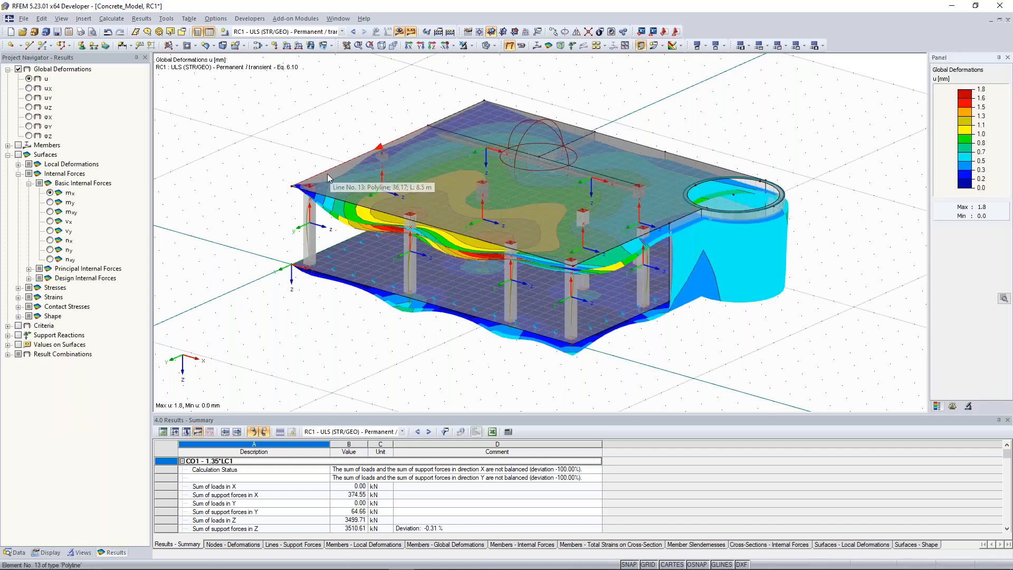
{"action": "middle_click_drag", "start_coordinate": [328, 178], "coordinate": [474, 136], "text": "ctrl"}
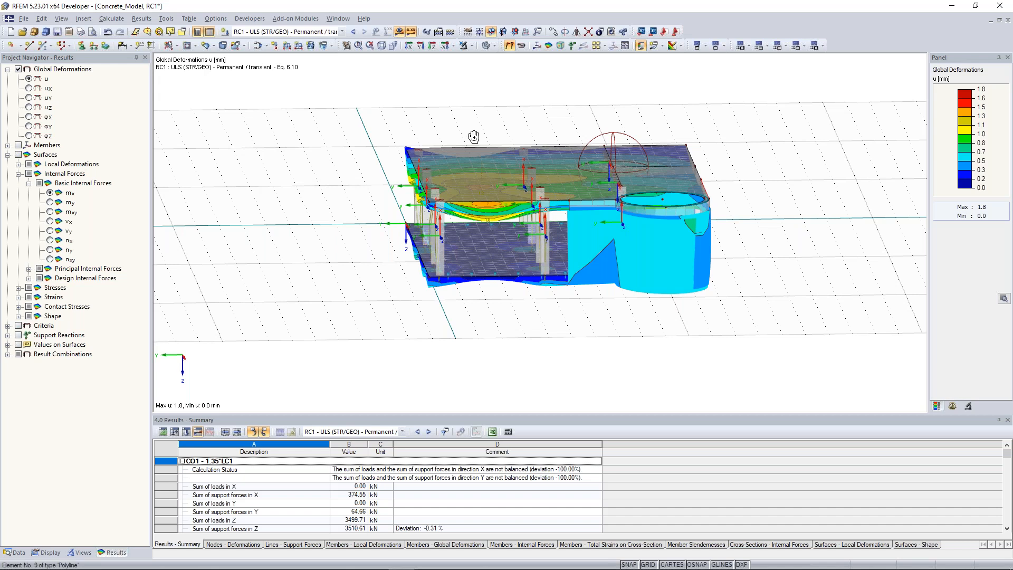
{"action": "middle_click_drag", "start_coordinate": [474, 136], "coordinate": [499, 130], "text": "ctrl"}
{"action": "scroll", "coordinate": [417, 191], "scroll_direction": "up", "scroll_amount": 4}
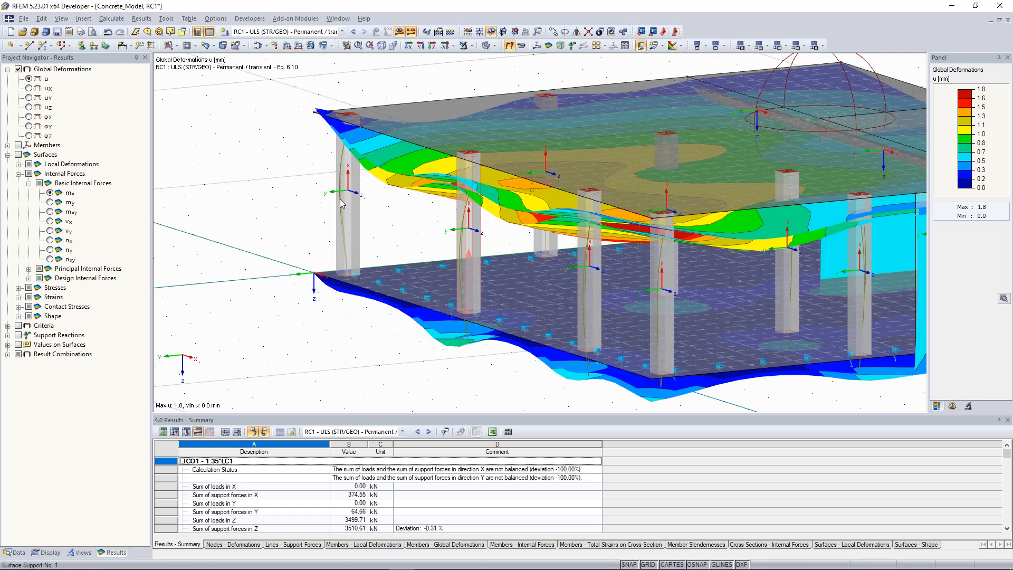
Set the deformation display of the members to Cross-Sections Colored
{"action": "left_click", "coordinate": [47, 552]}
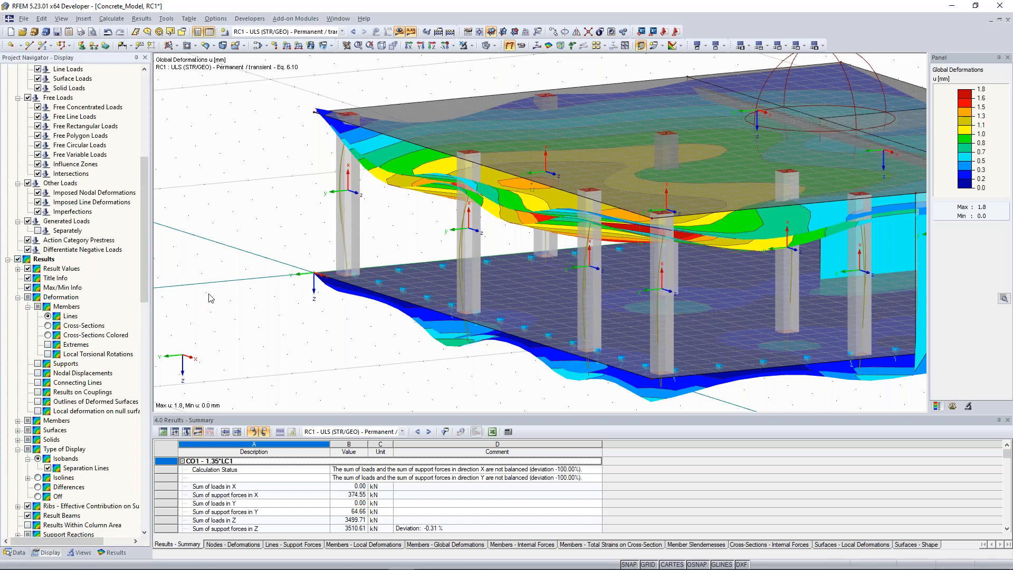
{"action": "middle_click_drag", "start_coordinate": [245, 237], "coordinate": [297, 260], "text": "ctrl"}
{"action": "scroll", "coordinate": [297, 260], "scroll_direction": "down", "scroll_amount": 2}
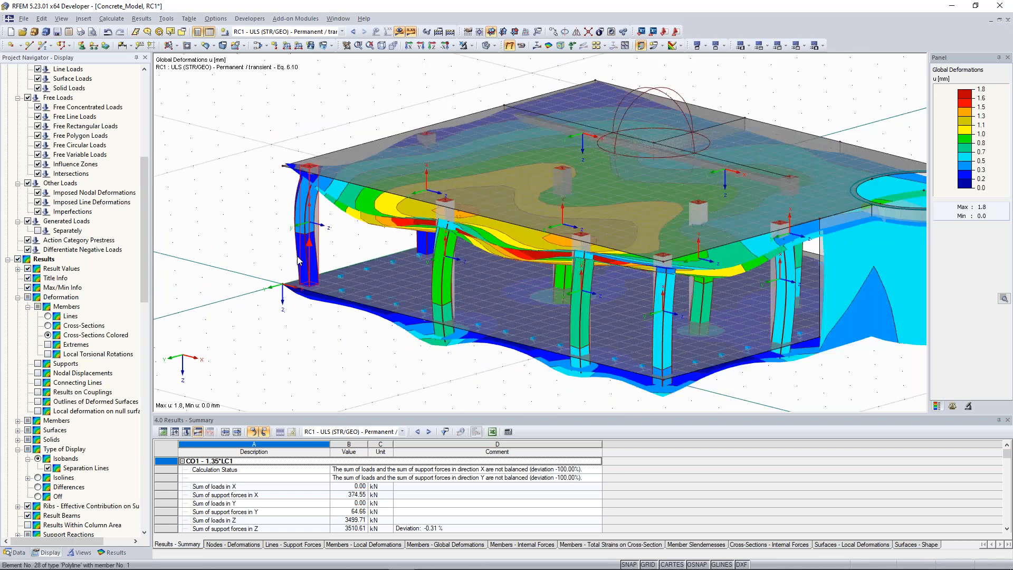
Display the member internal forces My without the global deformations and examine the moment diagrams along the ribs and columns
{"action": "scroll", "coordinate": [298, 260], "scroll_direction": "down", "scroll_amount": 4}
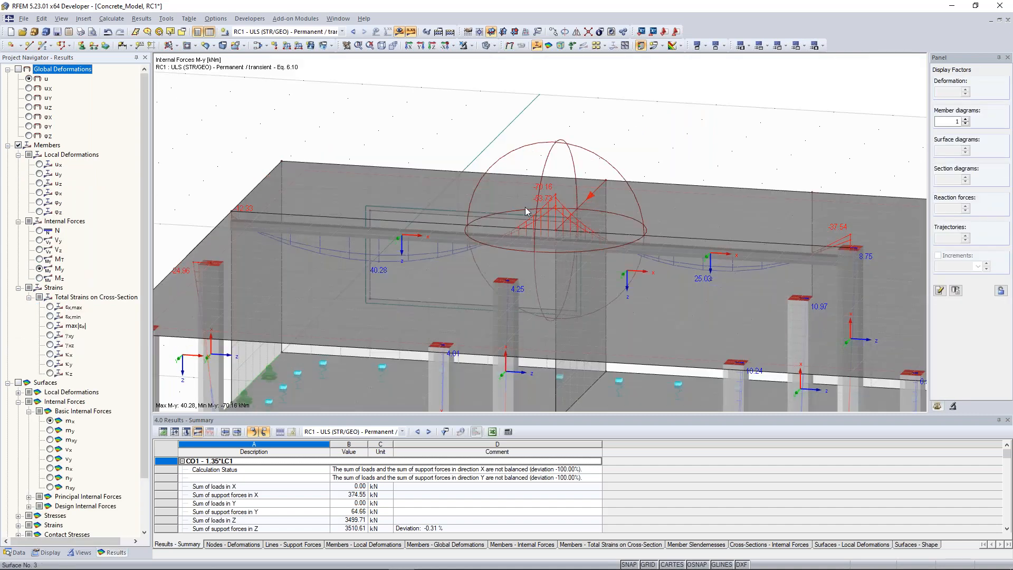
{"action": "middle_click_drag", "start_coordinate": [670, 280], "coordinate": [638, 279], "text": "ctrl"}
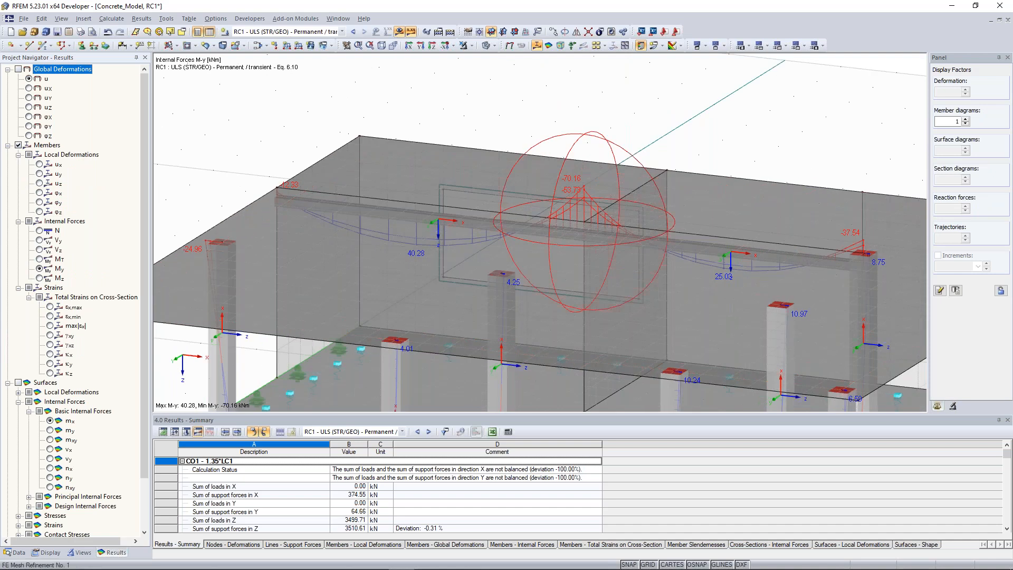
{"action": "middle_click_drag", "start_coordinate": [655, 243], "coordinate": [675, 227]}
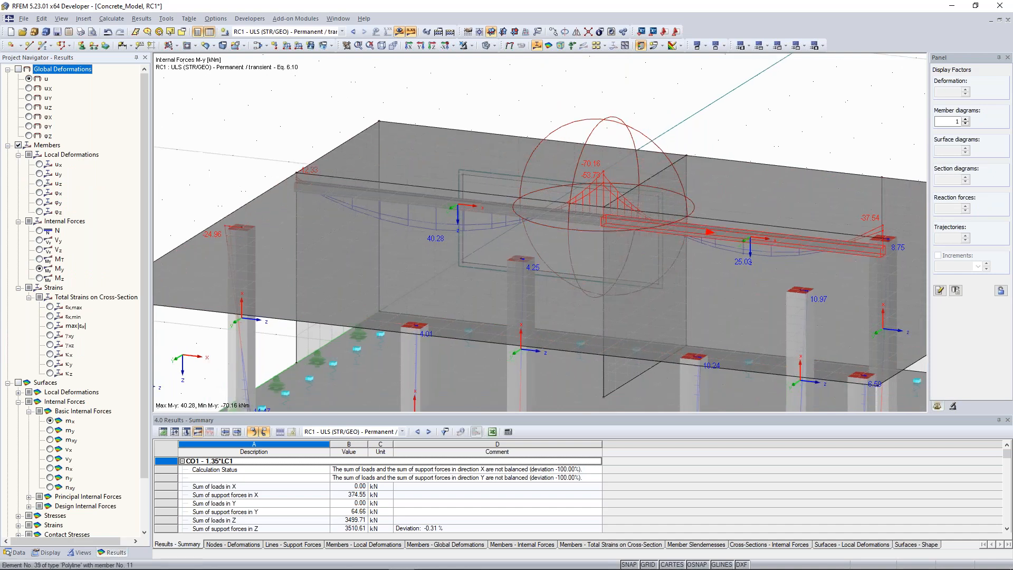
{"action": "middle_click_drag", "start_coordinate": [490, 161], "coordinate": [311, 100]}
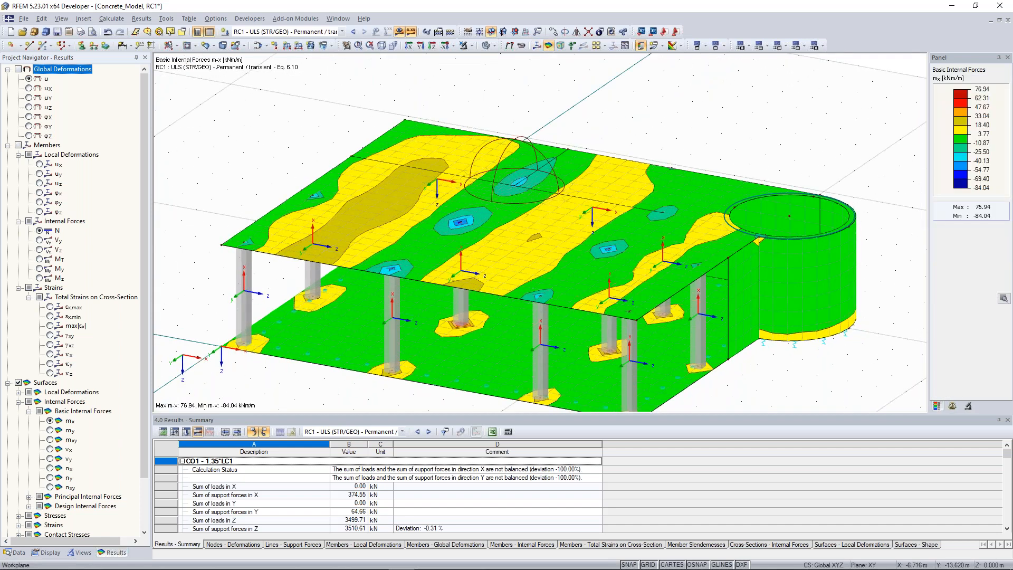
Display the surfaces' basic internal forces mx with the surface axis systems shown instead of the member axis systems
{"action": "middle_click_drag", "start_coordinate": [227, 193], "coordinate": [237, 193], "text": "ctrl"}
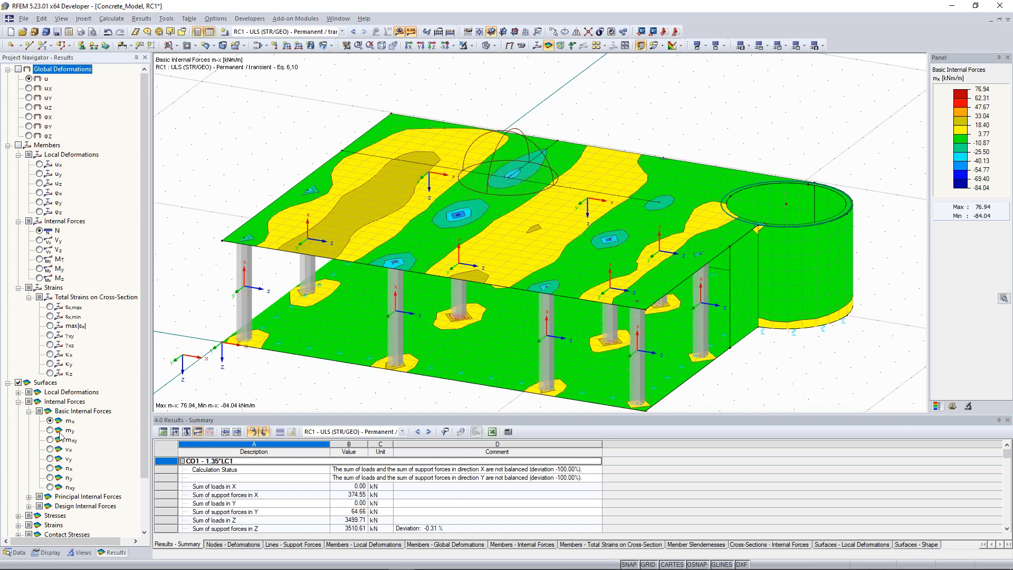
{"action": "left_click", "coordinate": [287, 217]}
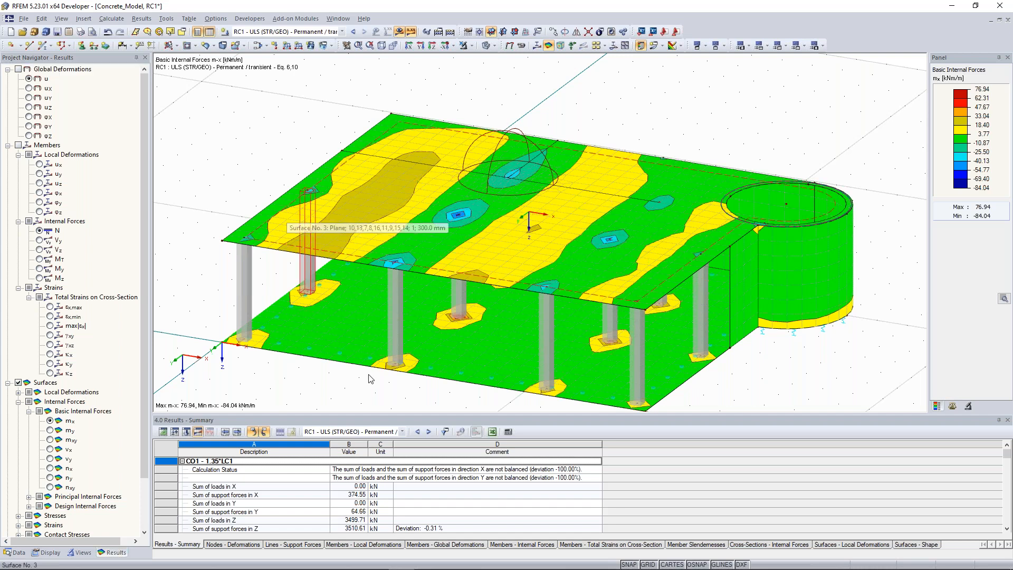
{"action": "right_click", "coordinate": [286, 210]}
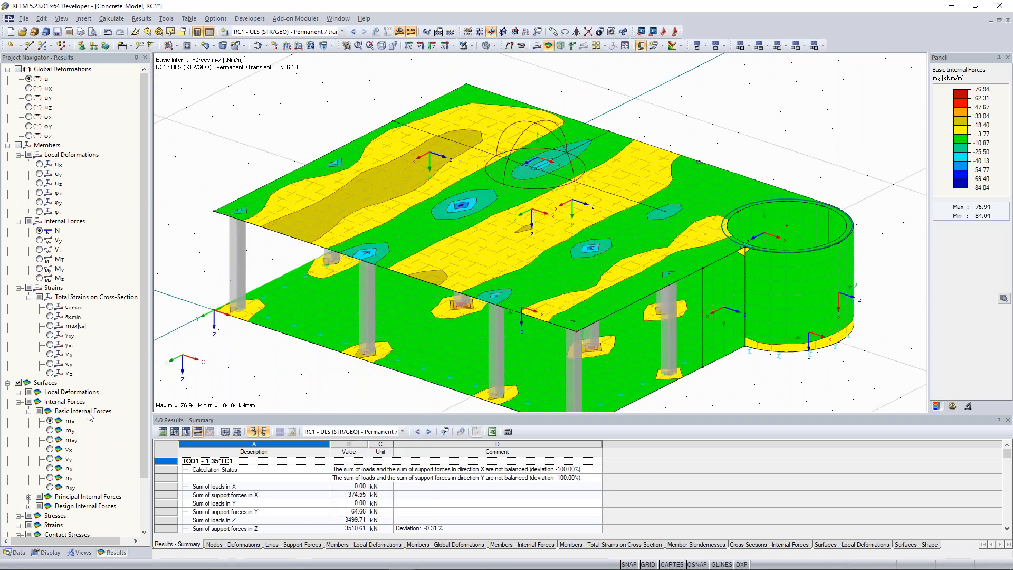
Examine the roof slab's mx moment distribution around the column heads relative to the surface axes
{"action": "middle_click_drag", "start_coordinate": [349, 179], "coordinate": [404, 215], "text": "ctrl"}
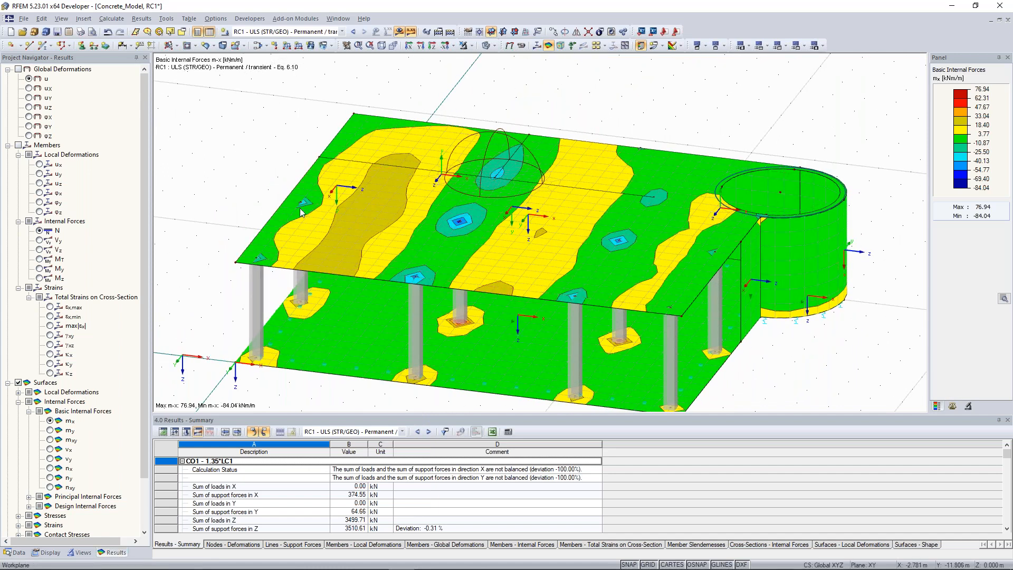
{"action": "middle_click_drag", "start_coordinate": [550, 244], "coordinate": [532, 244], "text": "ctrl"}
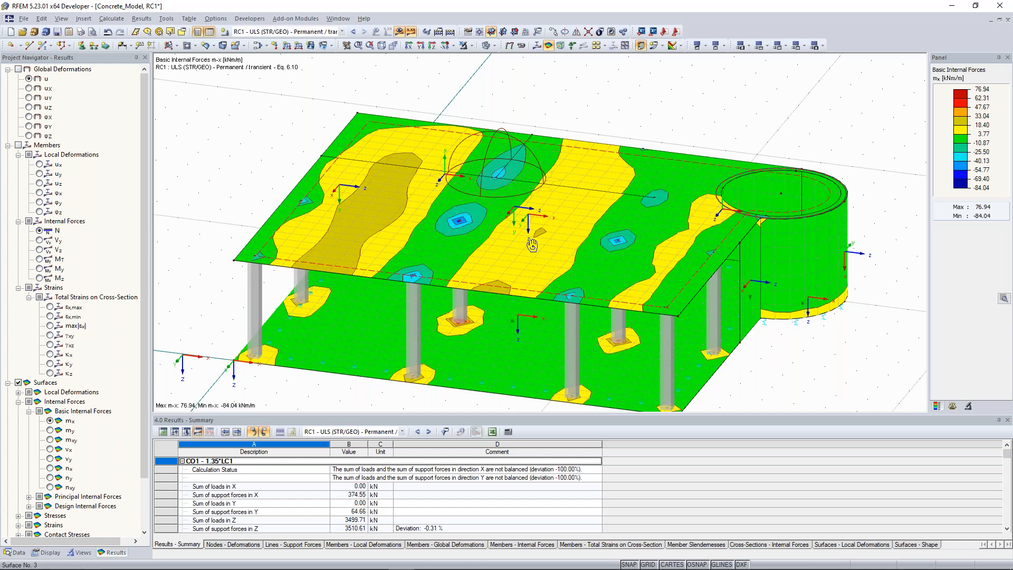
{"action": "middle_click_drag", "start_coordinate": [532, 245], "coordinate": [522, 244], "text": "ctrl"}
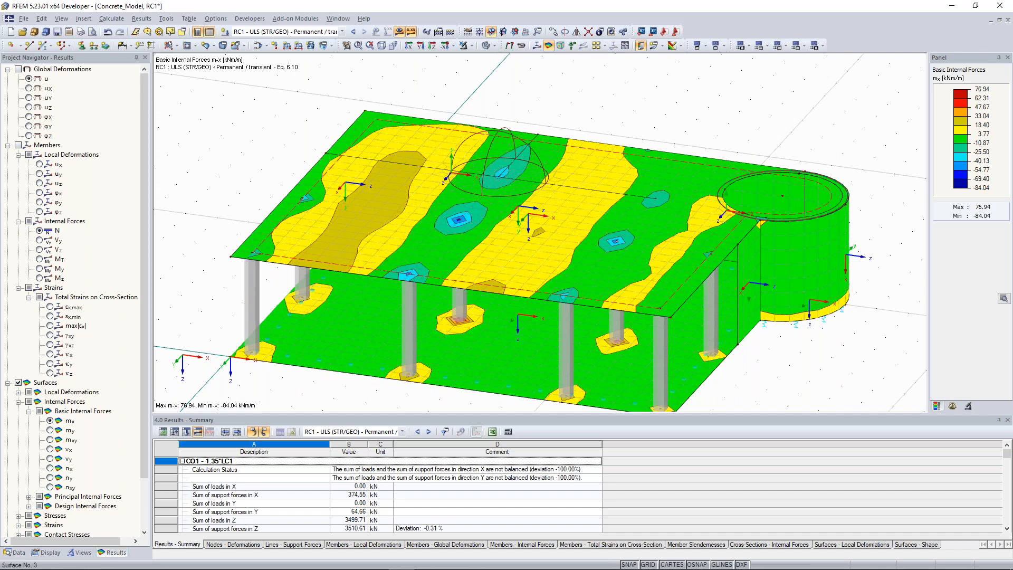
{"action": "middle_click_drag", "start_coordinate": [458, 214], "coordinate": [458, 227], "text": "ctrl"}
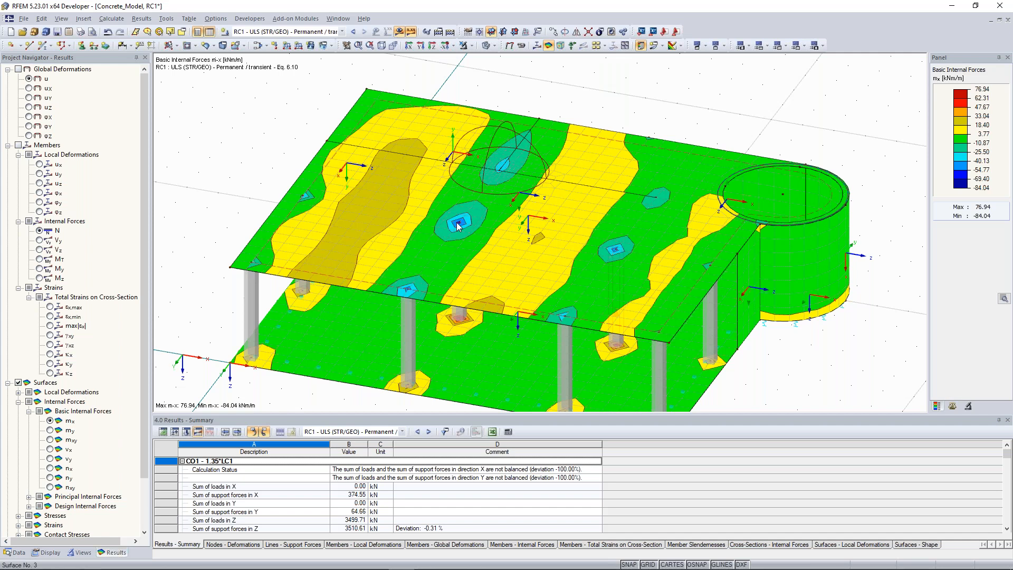
Define a new surface section A-A via plane with edge points A (0.500, -5.000, -3.250) and B (10.805, -10.902, 0.000) m
{"action": "left_click", "coordinate": [659, 46]}
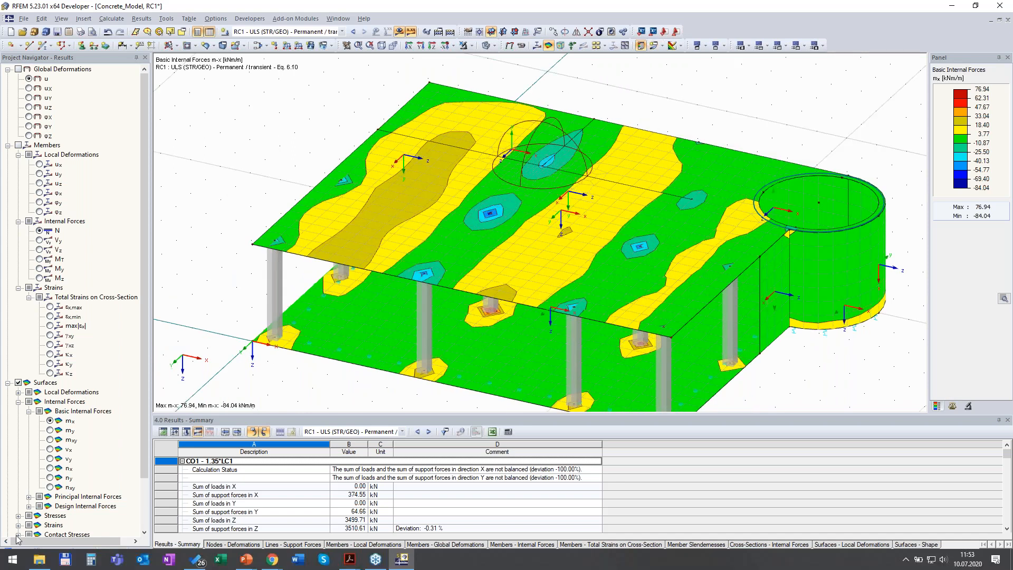
{"action": "left_click", "coordinate": [15, 553]}
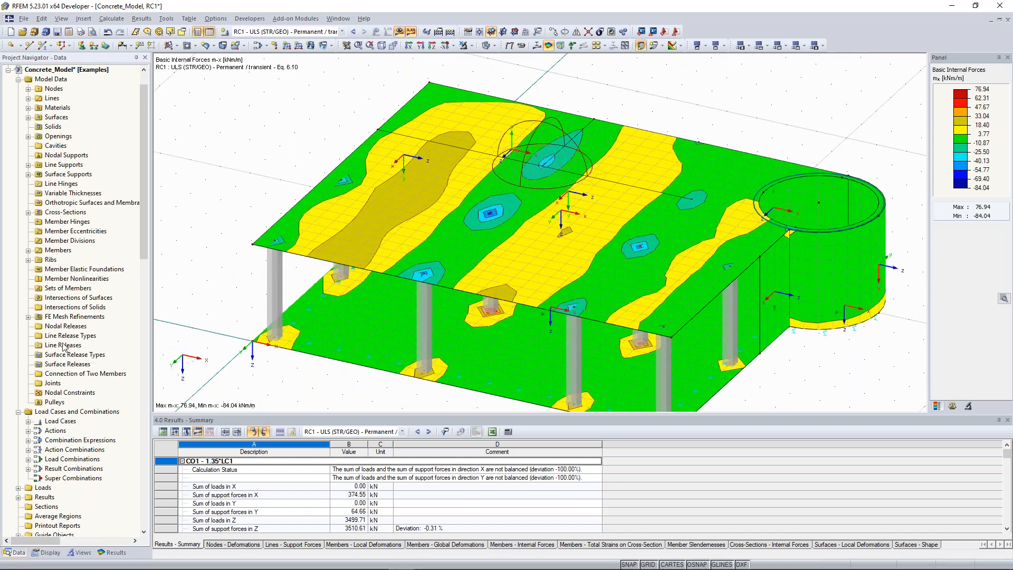
{"action": "scroll", "coordinate": [64, 328], "scroll_direction": "down", "scroll_amount": 7}
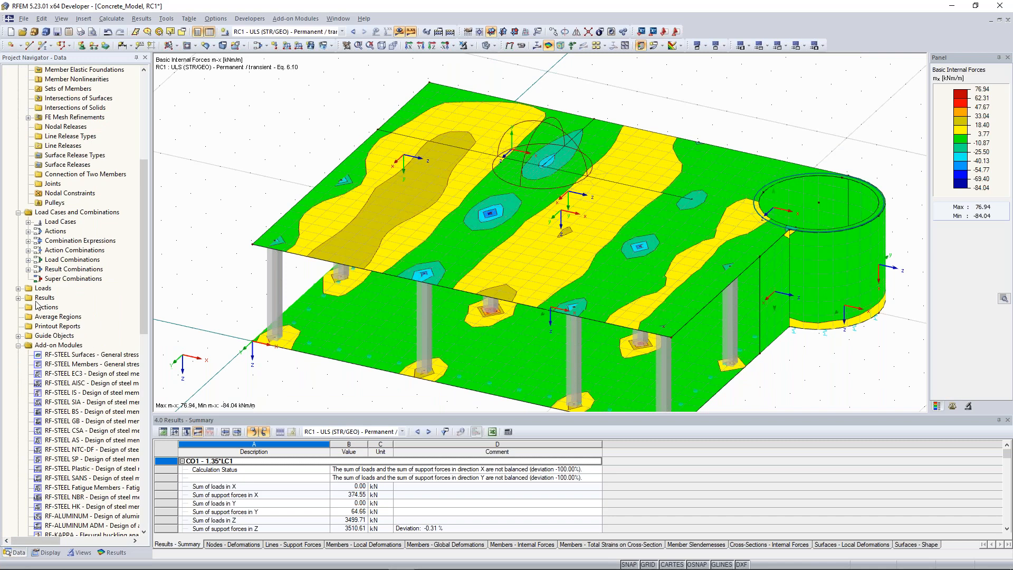
{"action": "right_click", "coordinate": [47, 308]}
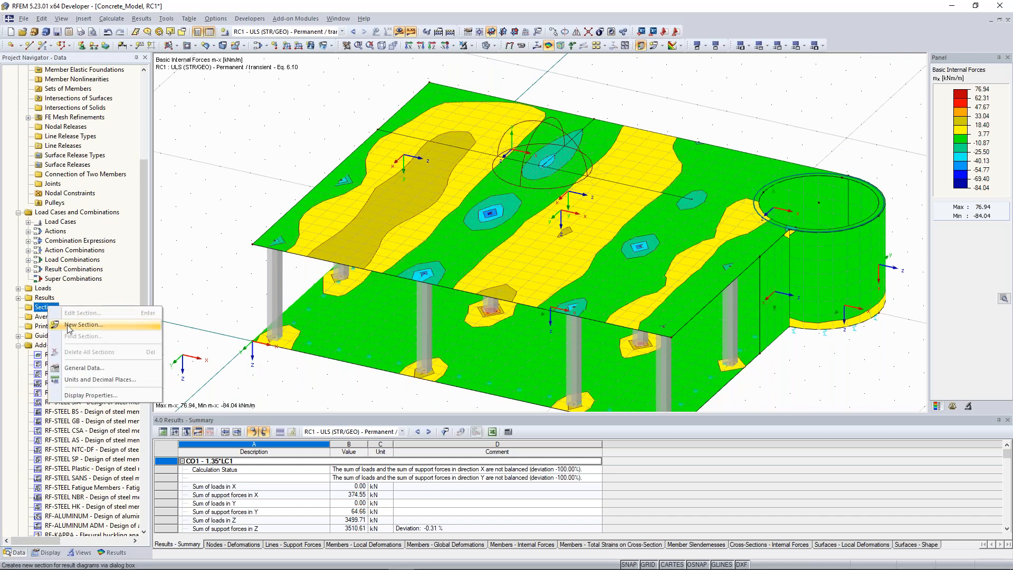
{"action": "left_click", "coordinate": [68, 326]}
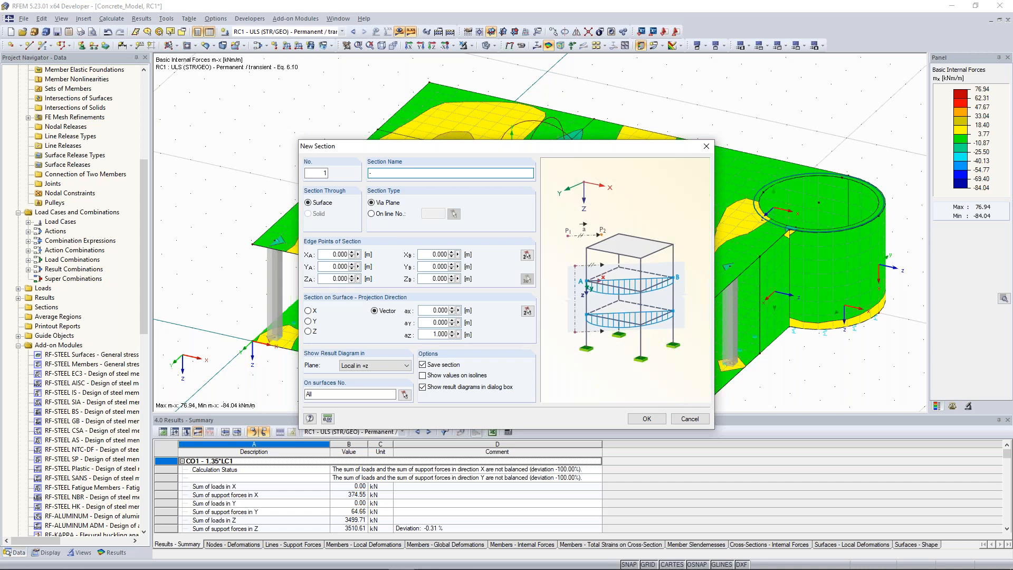
{"action": "left_click", "coordinate": [527, 255]}
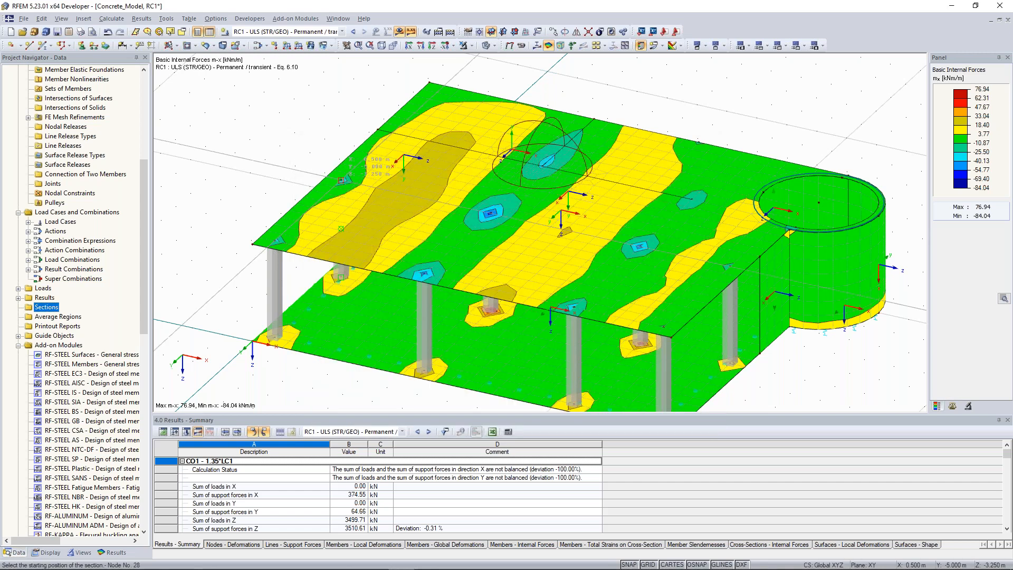
{"action": "left_click", "coordinate": [342, 180]}
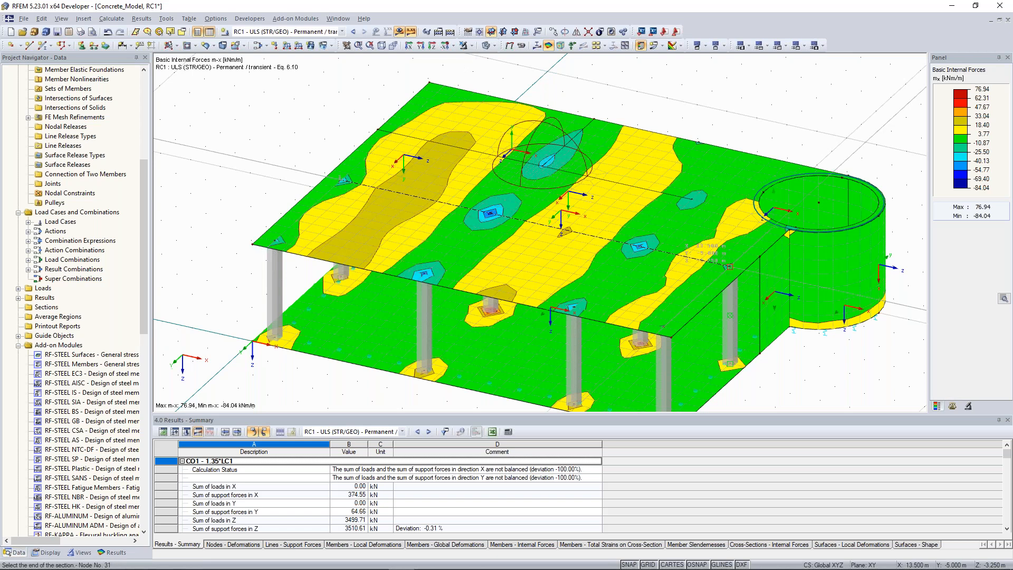
{"action": "left_click", "coordinate": [728, 265]}
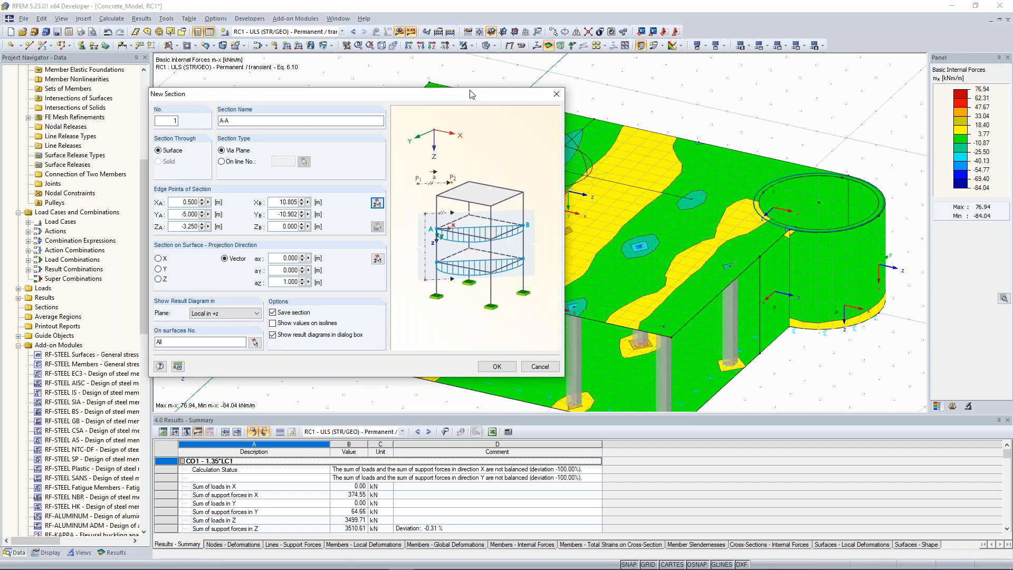
Limit section A-A to the roof slab, surface No. 3, create the section and close its result diagram window
{"action": "left_click_drag", "start_coordinate": [471, 93], "coordinate": [346, 82]}
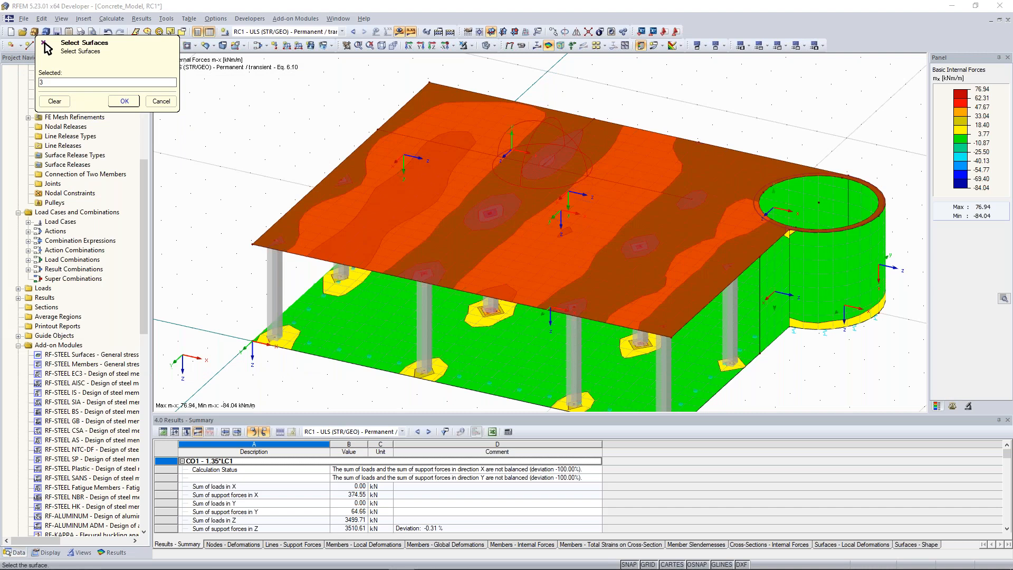
{"action": "left_click", "coordinate": [124, 101]}
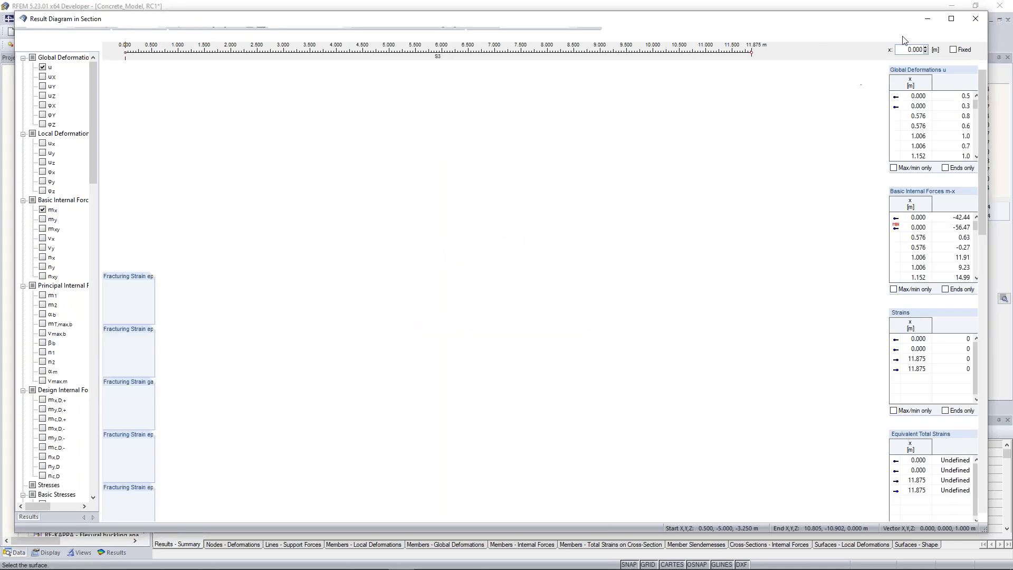
{"action": "left_click", "coordinate": [973, 19]}
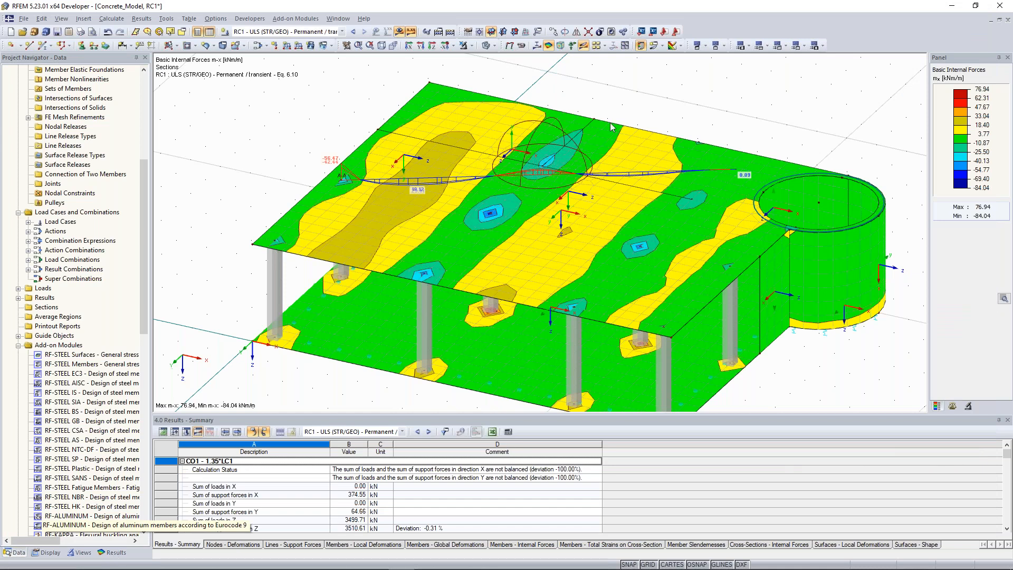
Edit section A-A so that it runs along the column row from (0.500, -5.000, -3.250) to (13.500, -5.000, -3.250) m
{"action": "middle_click_drag", "start_coordinate": [589, 111], "coordinate": [581, 109], "text": "ctrl"}
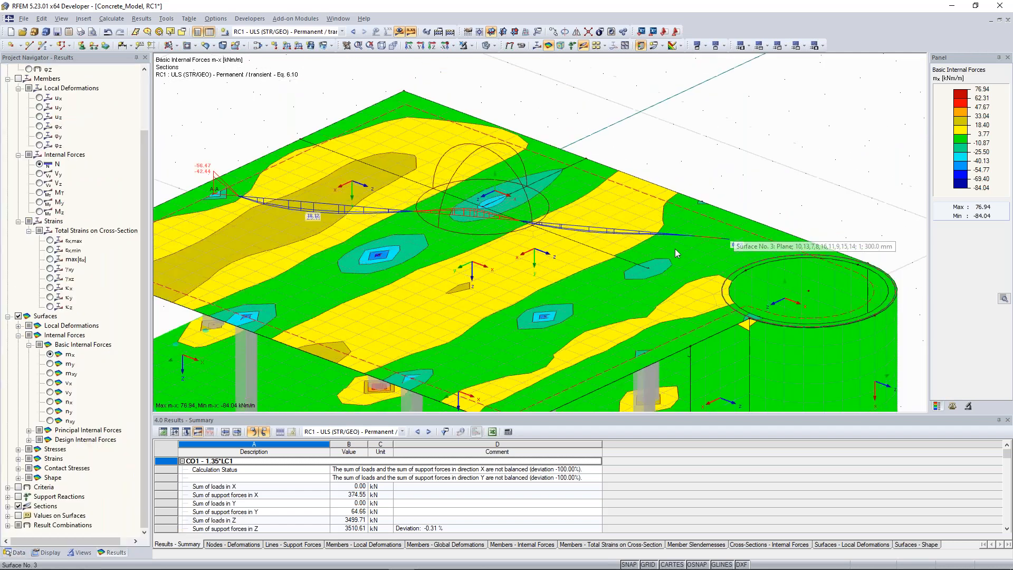
{"action": "scroll", "coordinate": [676, 248], "scroll_direction": "up", "scroll_amount": 2}
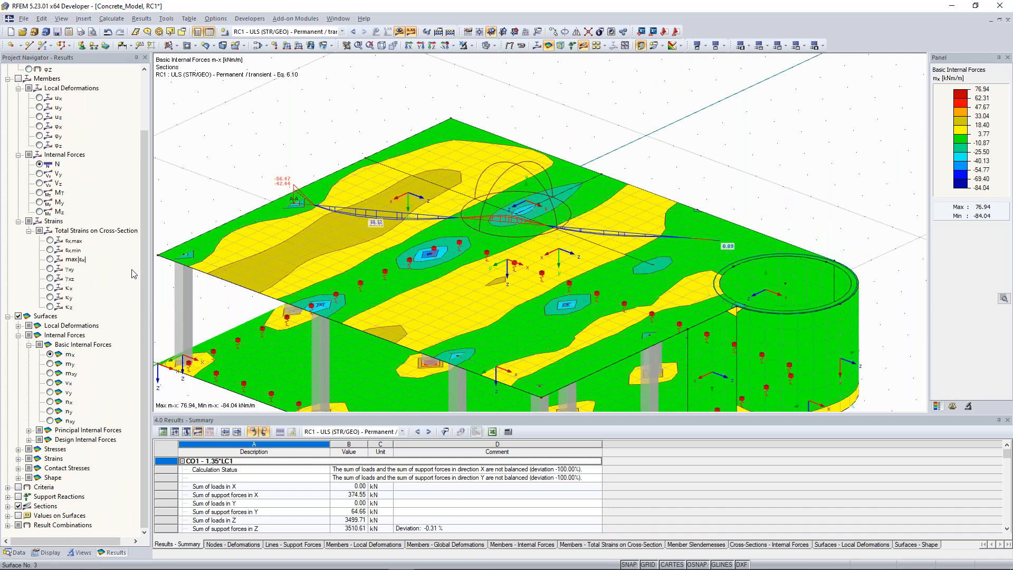
{"action": "left_click", "coordinate": [17, 552]}
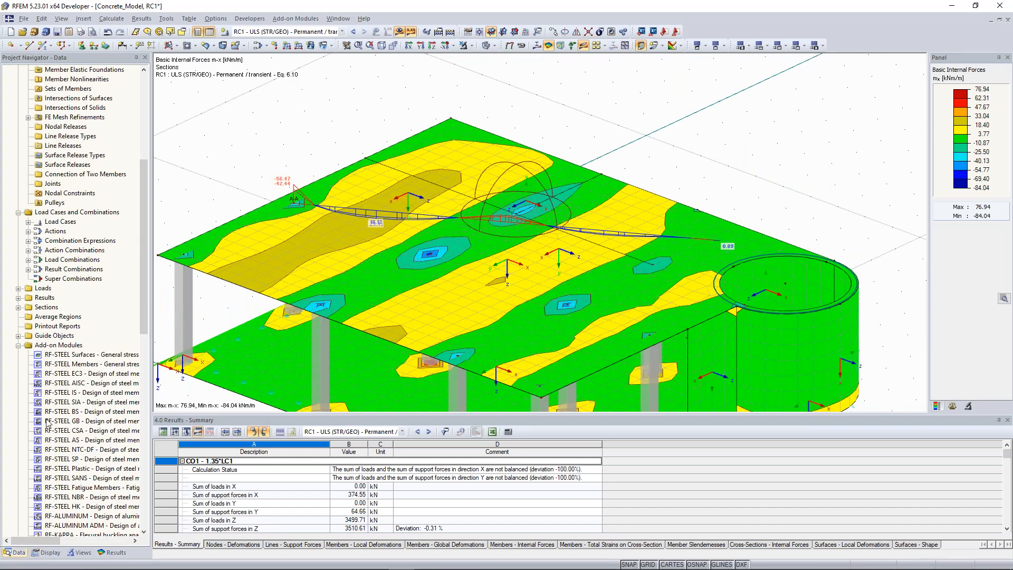
{"action": "double_click", "coordinate": [53, 307]}
{"action": "right_click", "coordinate": [59, 317]}
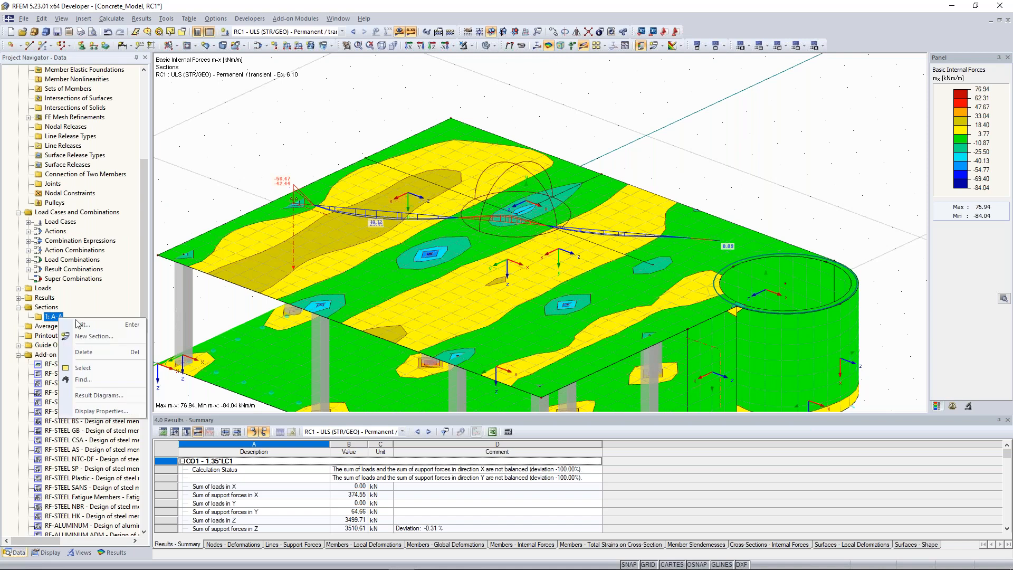
{"action": "left_click", "coordinate": [89, 325]}
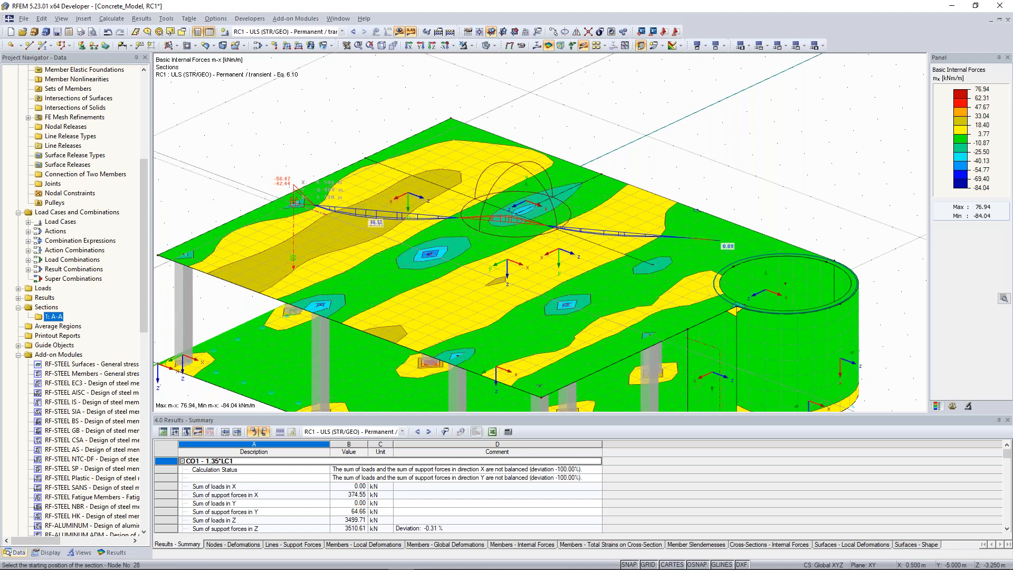
{"action": "left_click", "coordinate": [293, 201]}
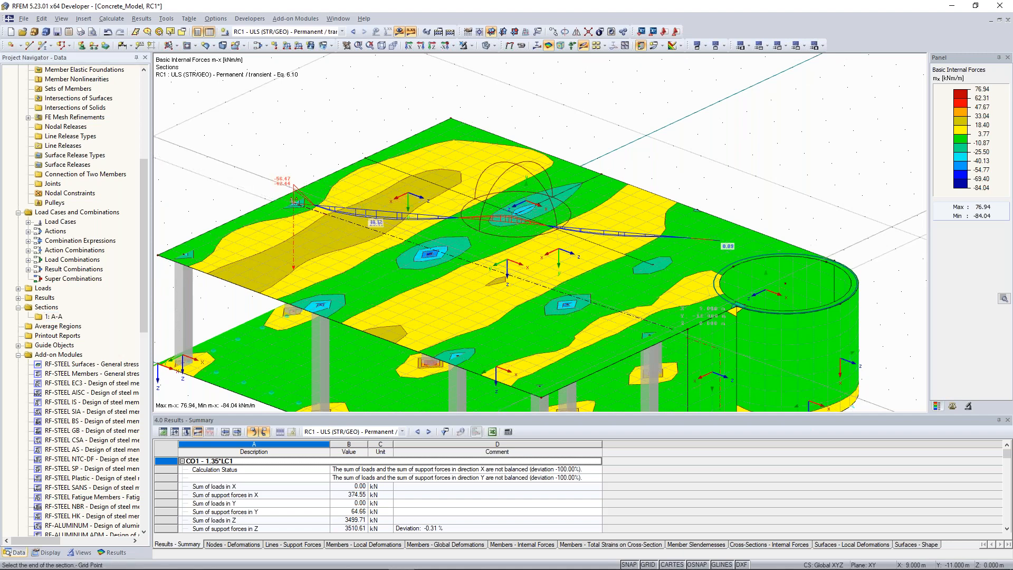
{"action": "left_click", "coordinate": [649, 334]}
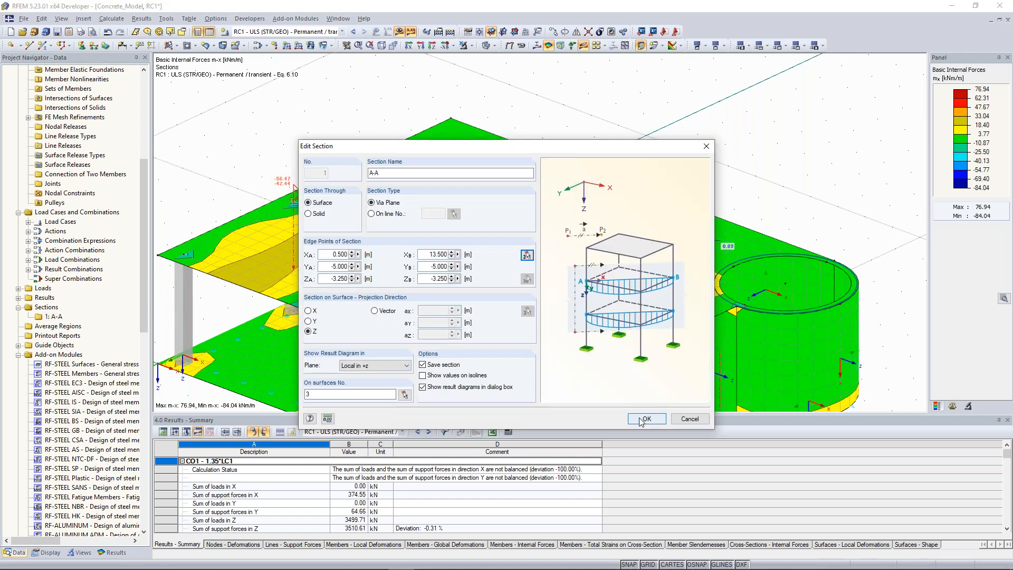
{"action": "left_click", "coordinate": [644, 419]}
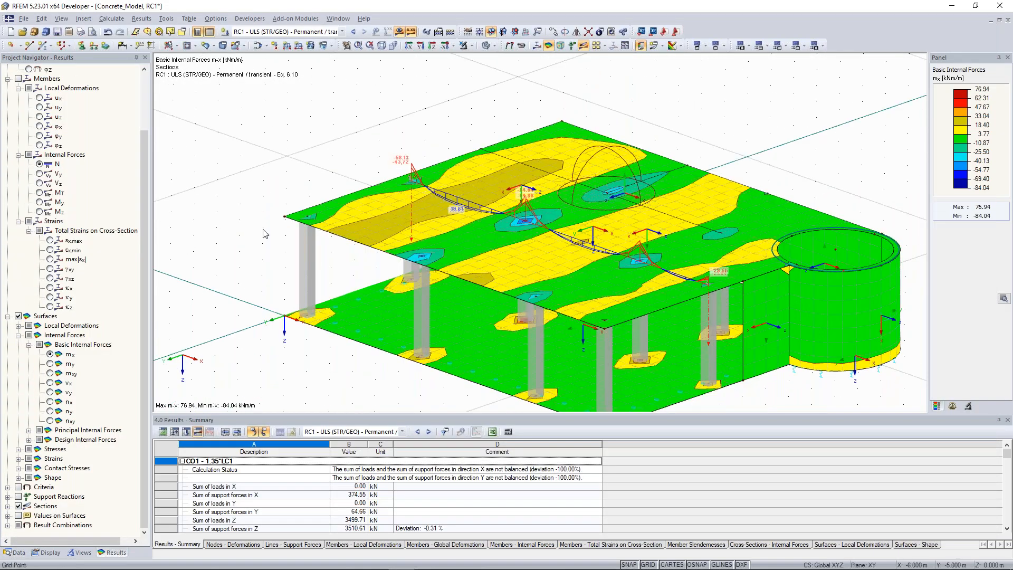
Display the surfaces' basic internal forces my and examine the moment diagram of section A-A over the column heads
{"action": "scroll", "coordinate": [263, 233], "scroll_direction": "down", "scroll_amount": 3}
{"action": "middle_click_drag", "start_coordinate": [263, 233], "coordinate": [226, 217], "text": "ctrl"}
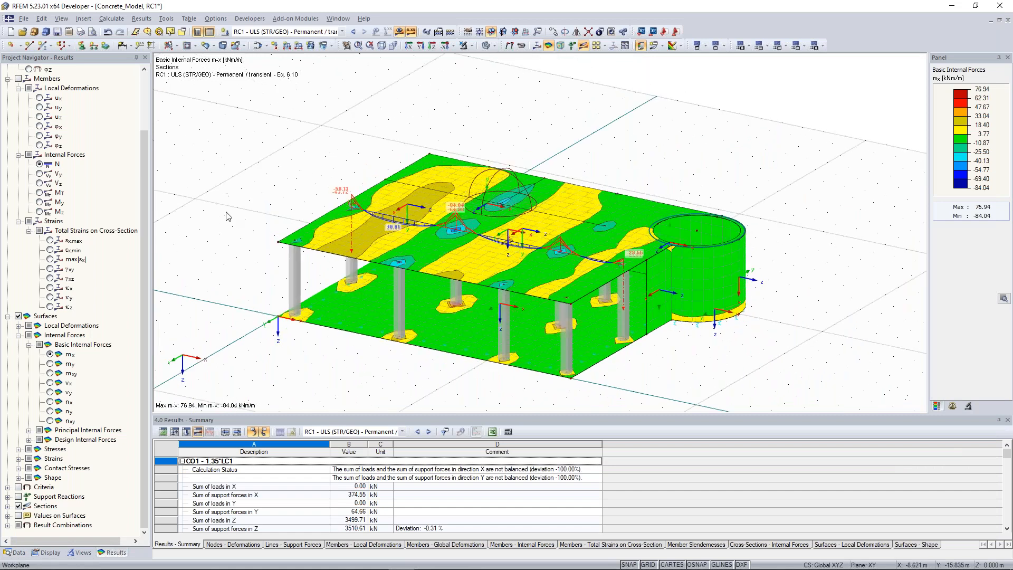
{"action": "left_click", "coordinate": [51, 363]}
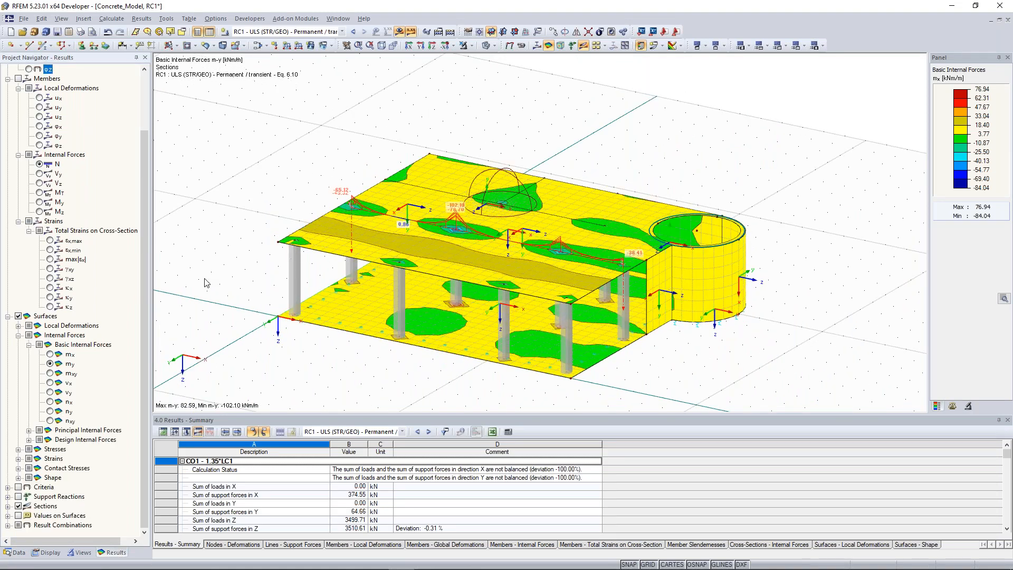
{"action": "scroll", "coordinate": [278, 218], "scroll_direction": "up", "scroll_amount": 3}
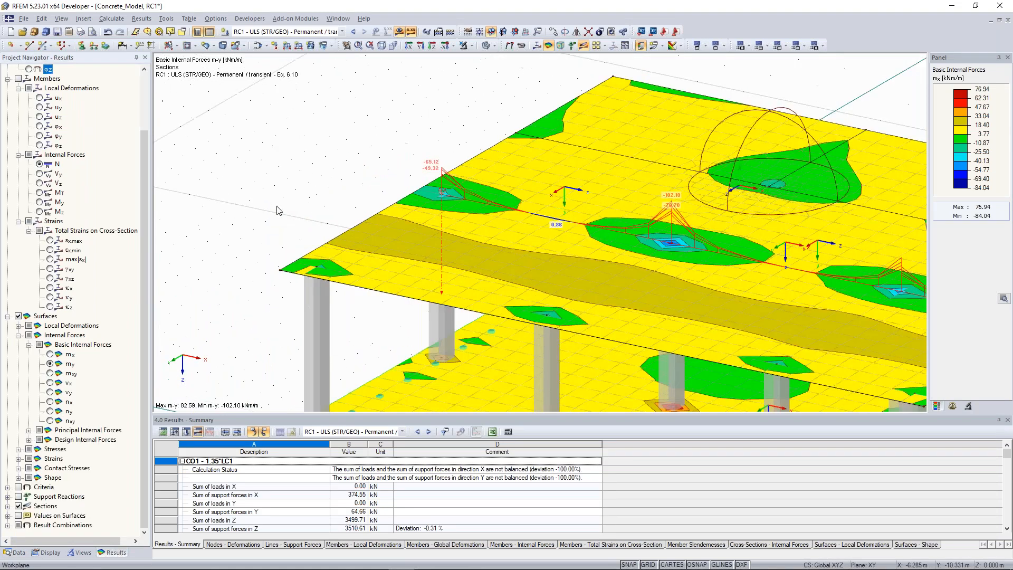
{"action": "middle_click_drag", "start_coordinate": [269, 211], "coordinate": [235, 188]}
{"action": "scroll", "coordinate": [235, 187], "scroll_direction": "down", "scroll_amount": 10}
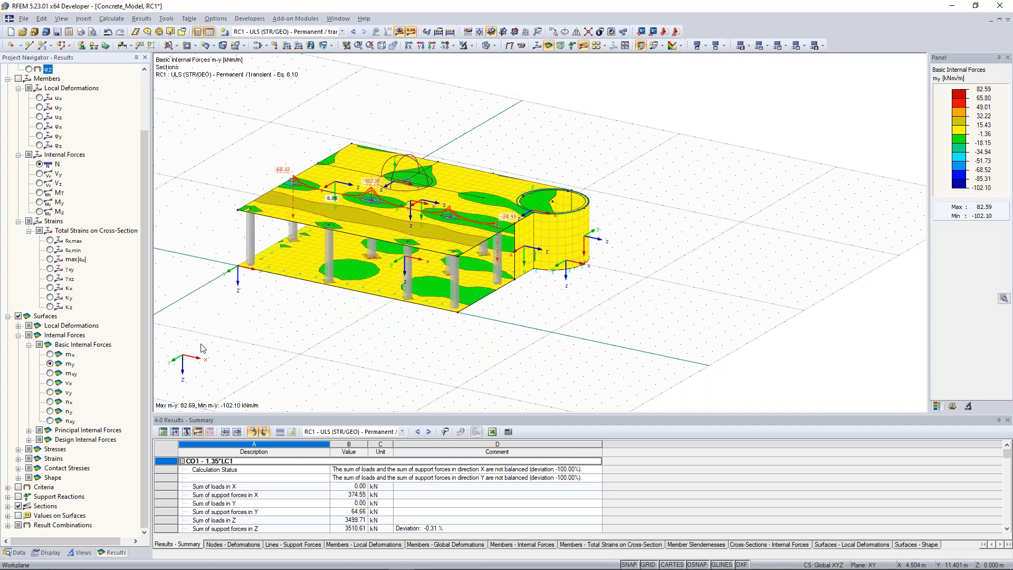
{"action": "scroll", "coordinate": [202, 346], "scroll_direction": "up", "scroll_amount": 1}
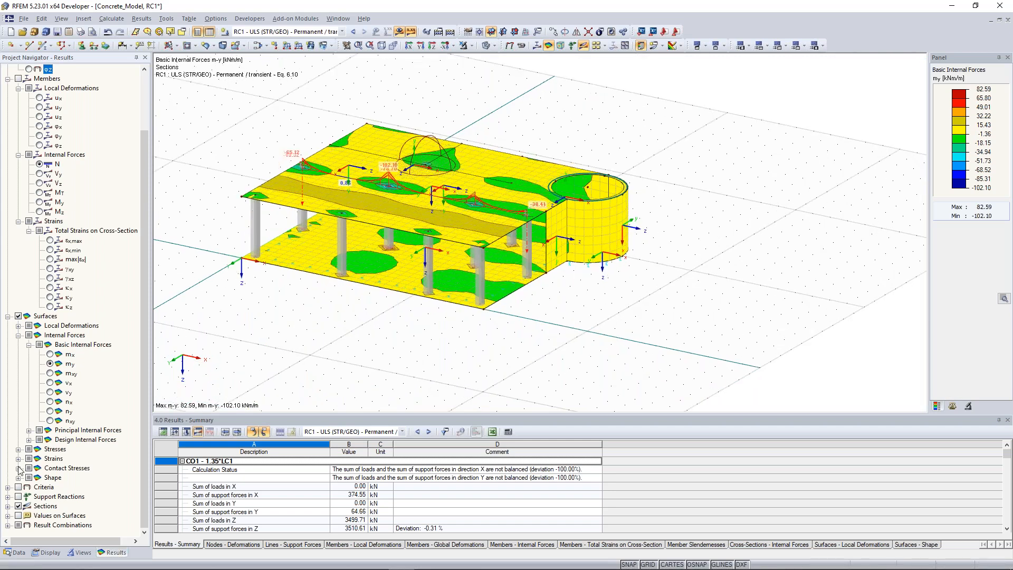
Display the contact stresses σz under the floor slab and show the line support reactions as a smooth distribution instead of the actual one
{"action": "double_click", "coordinate": [56, 468]}
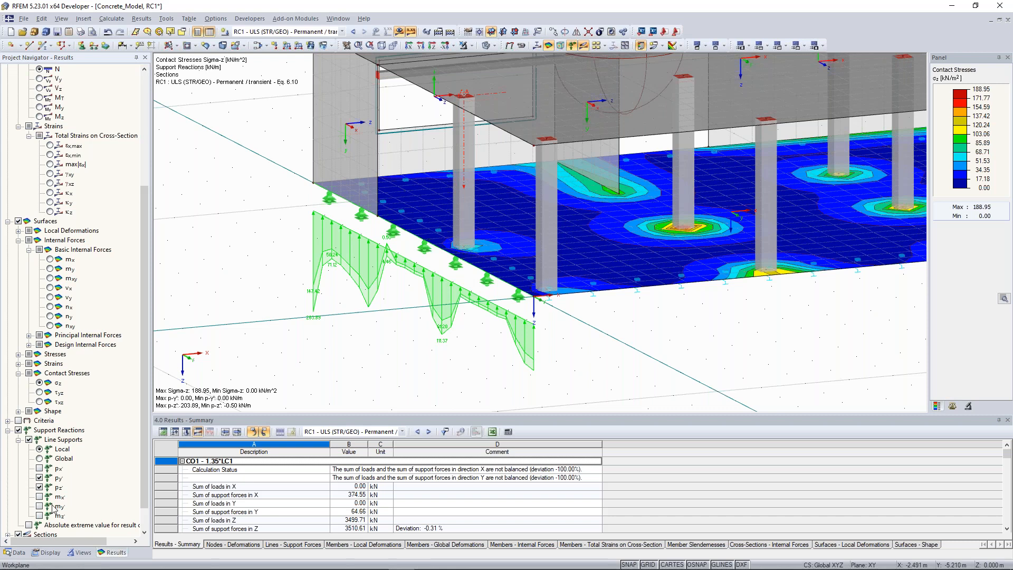
{"action": "left_click", "coordinate": [47, 553]}
{"action": "scroll", "coordinate": [50, 375], "scroll_direction": "down", "scroll_amount": 2}
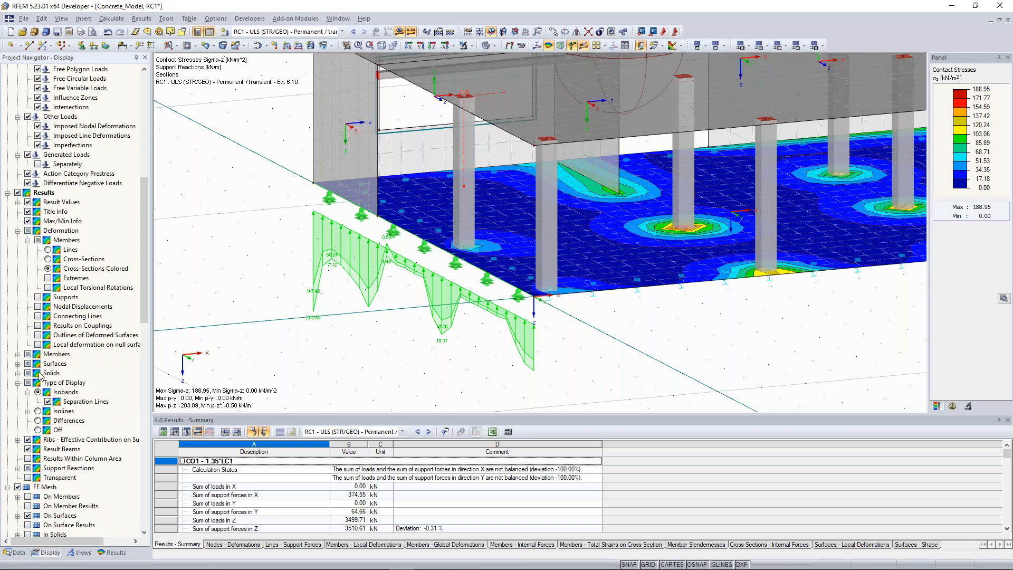
{"action": "left_click", "coordinate": [17, 468]}
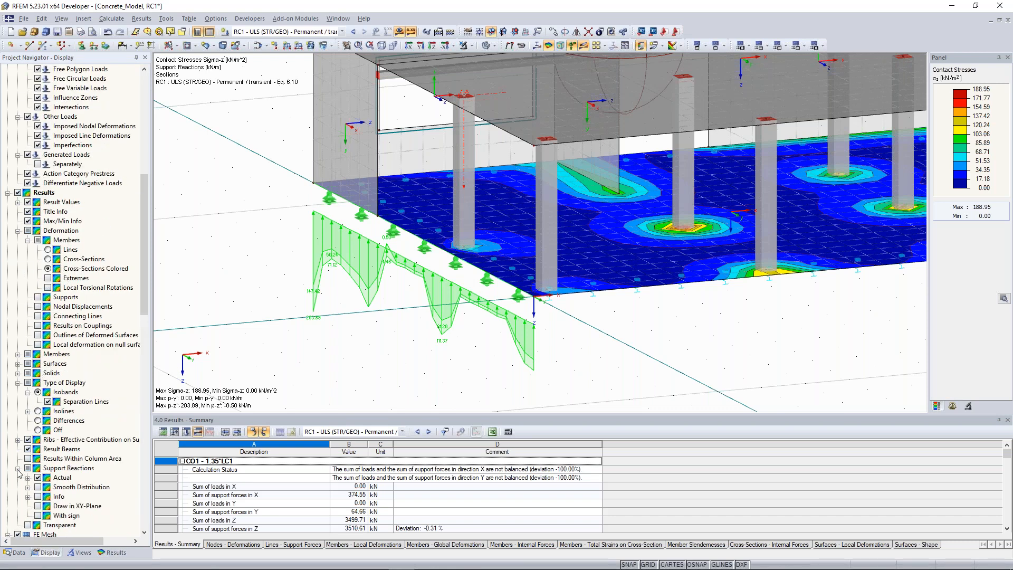
{"action": "left_click", "coordinate": [37, 486]}
{"action": "left_click", "coordinate": [38, 486]}
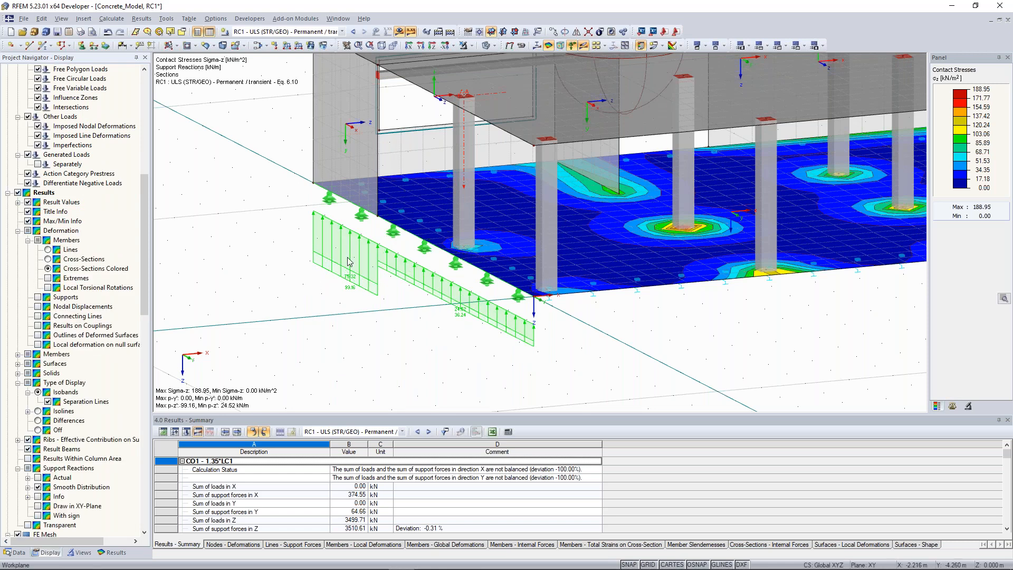
{"action": "scroll", "coordinate": [402, 284], "scroll_direction": "down", "scroll_amount": 2}
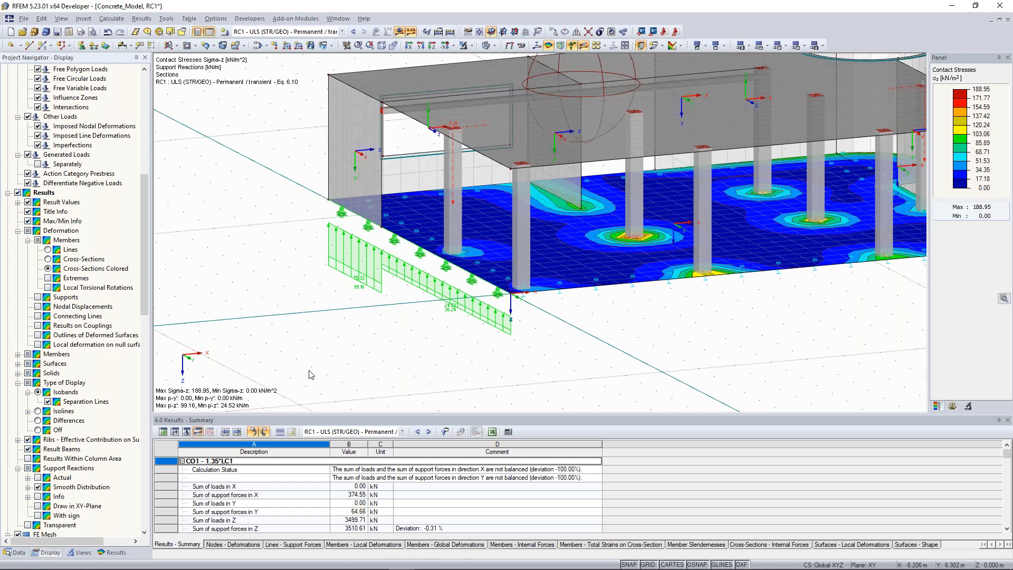
{"action": "scroll", "coordinate": [310, 374], "scroll_direction": "down", "scroll_amount": 2}
{"action": "middle_click_drag", "start_coordinate": [660, 353], "coordinate": [630, 358], "text": "ctrl"}
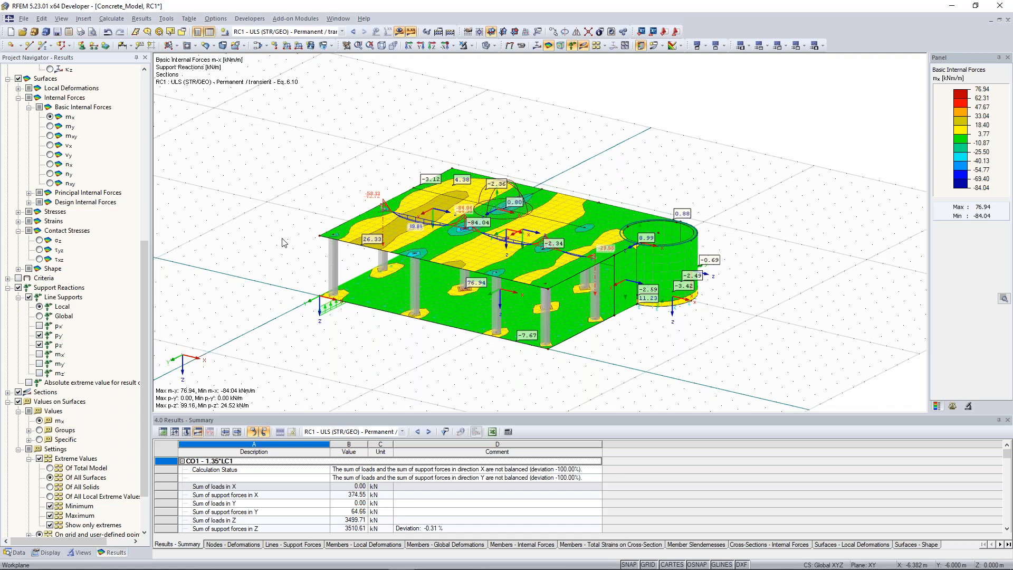
Examine the extreme mx values on the surfaces and display the global deformations u of the model
{"action": "middle_click_drag", "start_coordinate": [714, 254], "coordinate": [694, 248], "text": "ctrl"}
{"action": "scroll", "coordinate": [505, 294], "scroll_direction": "up", "scroll_amount": 3}
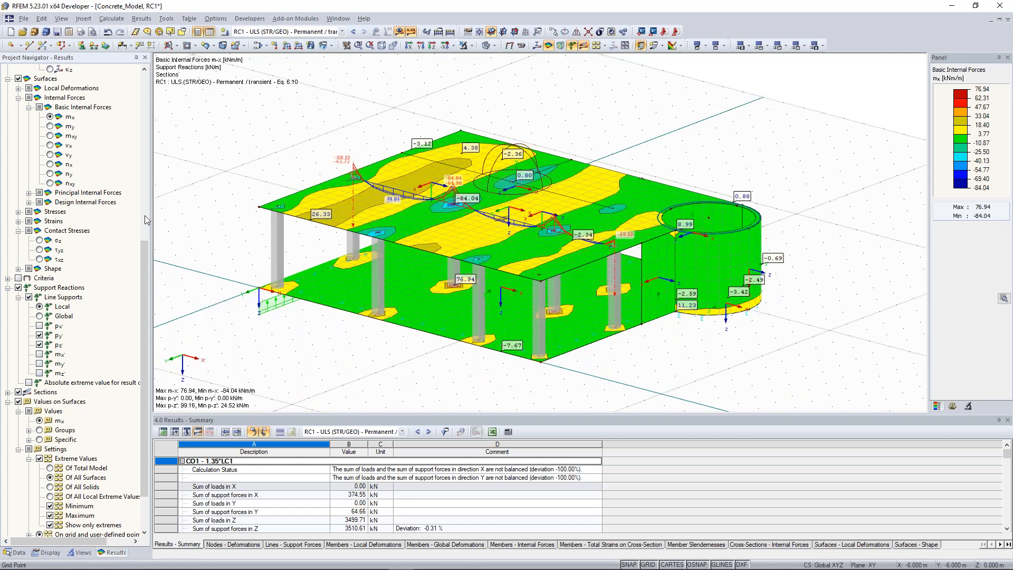
{"action": "scroll", "coordinate": [70, 244], "scroll_direction": "up", "scroll_amount": 10}
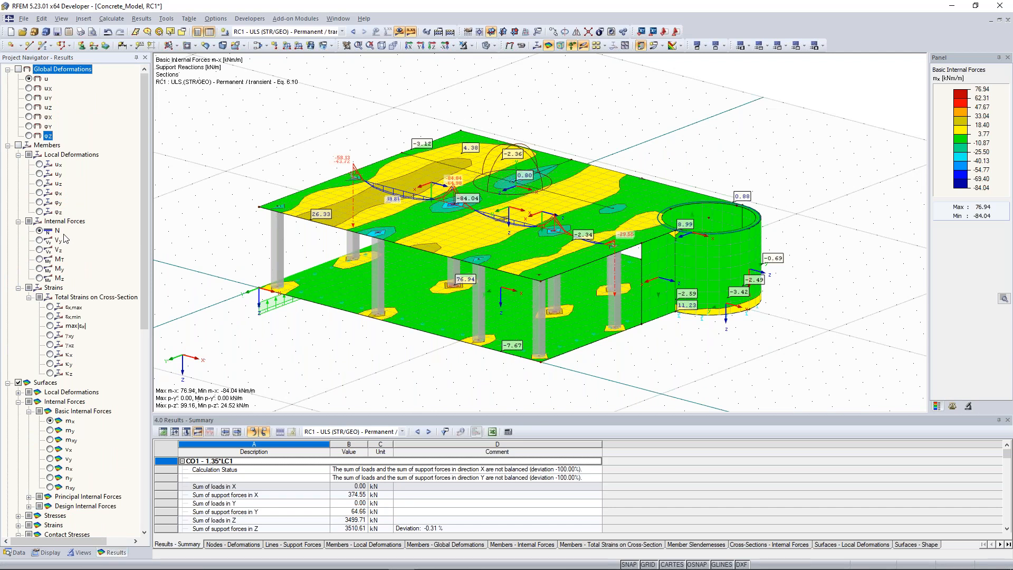
{"action": "left_click", "coordinate": [18, 69]}
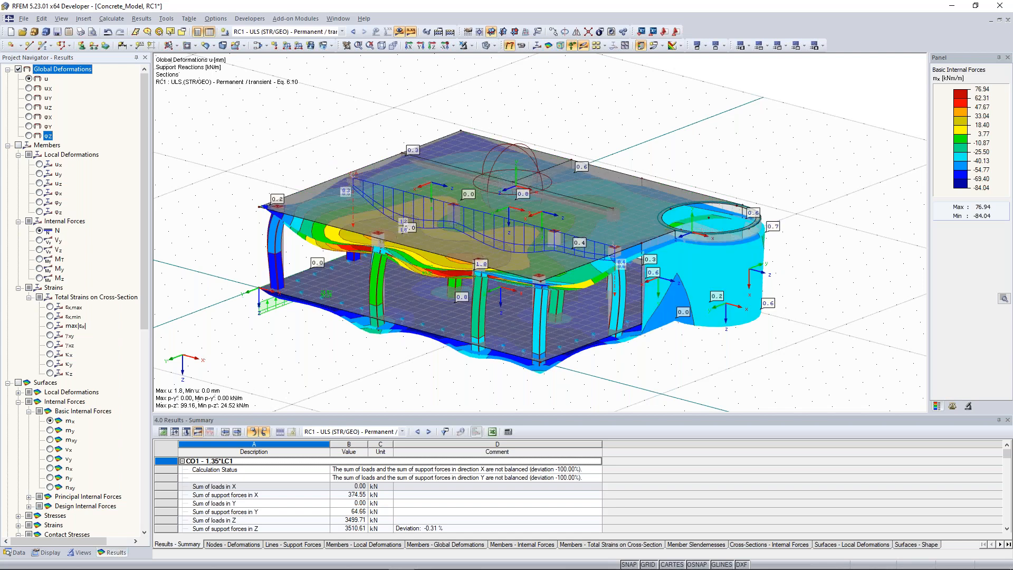
Insert a clipping plane parallel to X-Z and shift its offset in 0.500 m steps to cut through the deformed building
{"action": "left_click", "coordinate": [84, 18]}
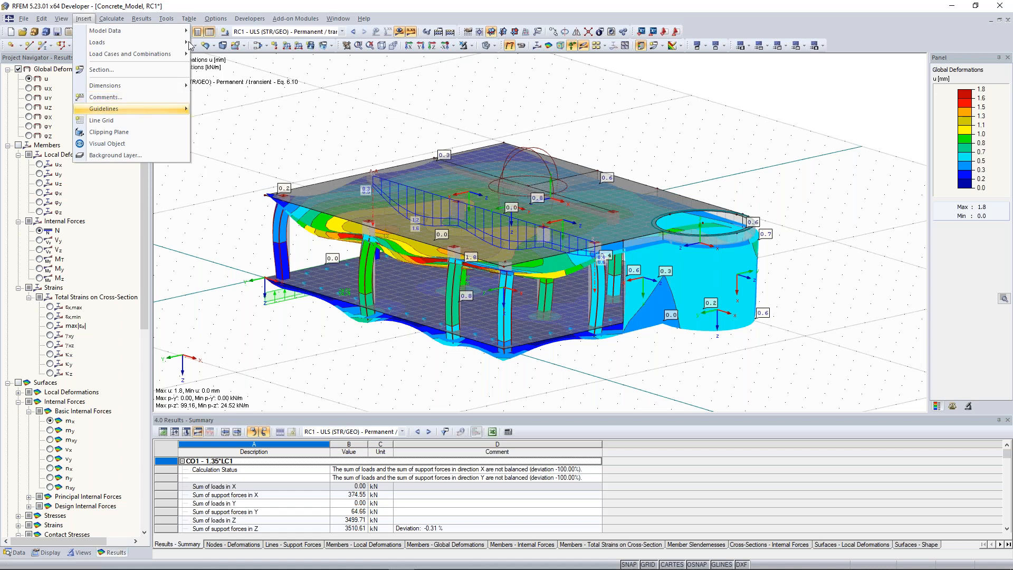
{"action": "left_click", "coordinate": [109, 132]}
{"action": "left_click", "coordinate": [183, 45]}
{"action": "left_click", "coordinate": [184, 45]}
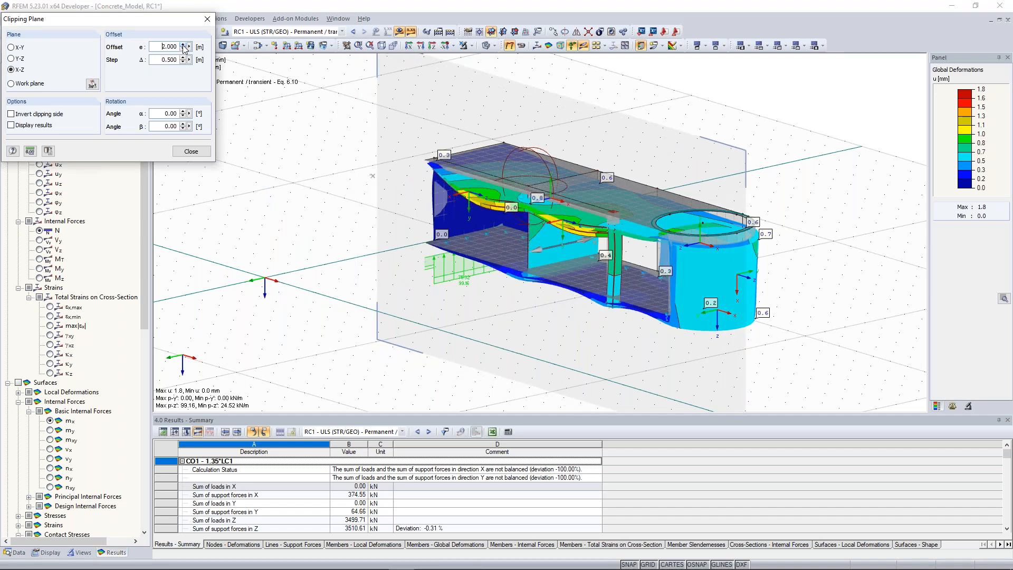
{"action": "left_click", "coordinate": [183, 49]}
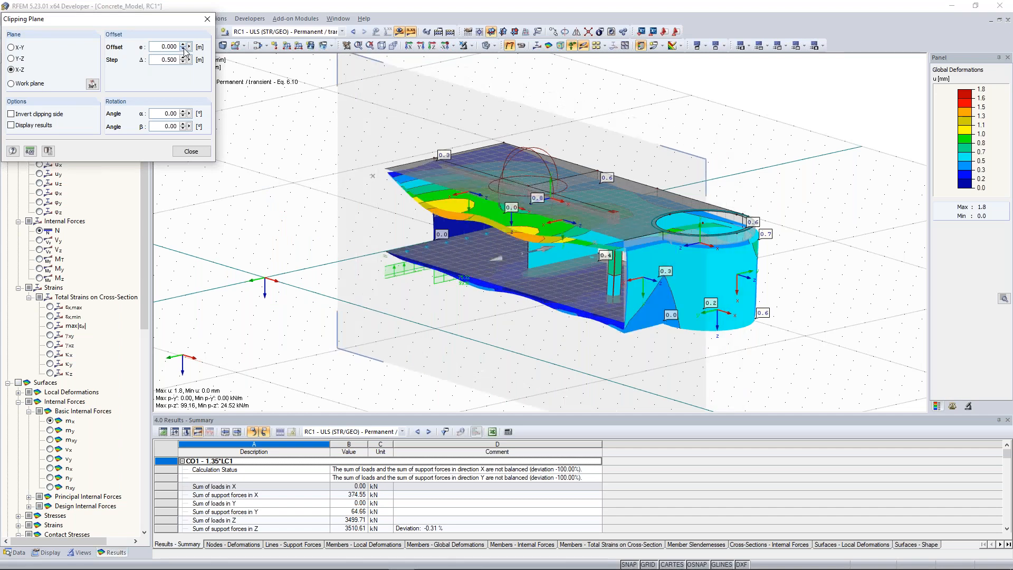
Try the X-Y clipping plane, switch it to Y-Z and set its offset to 2.500 m
{"action": "left_click", "coordinate": [19, 48]}
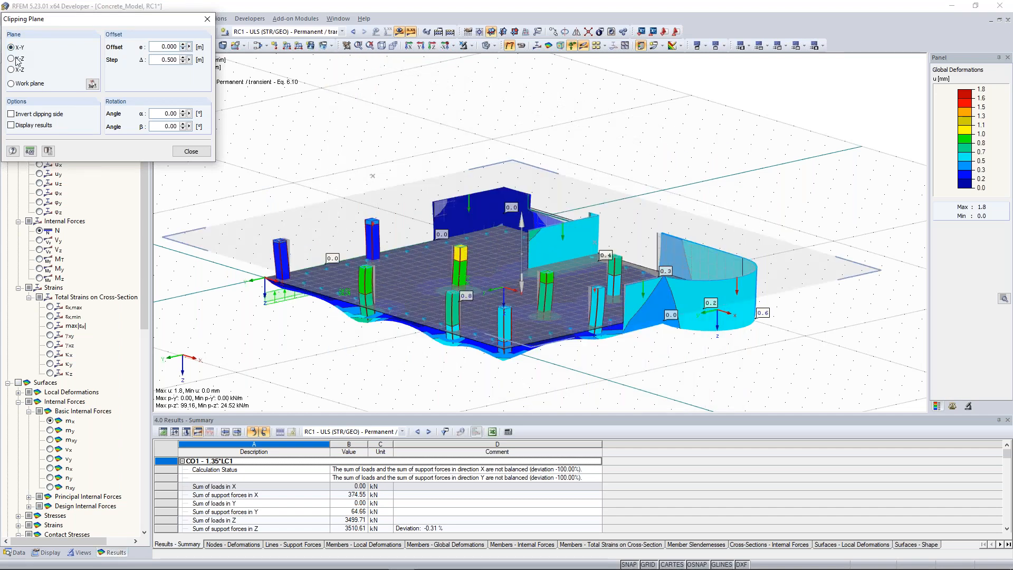
{"action": "left_click", "coordinate": [18, 59]}
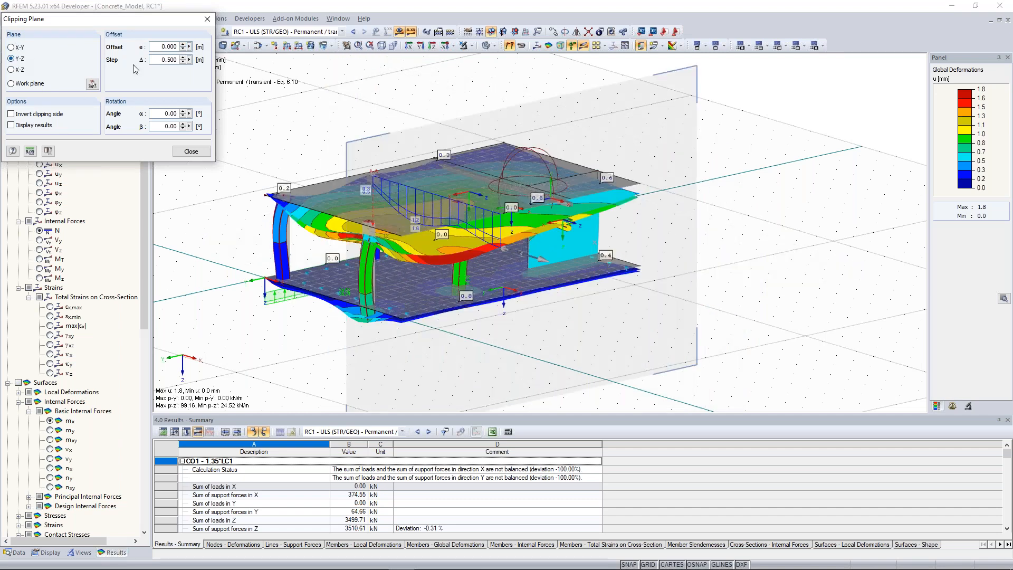
{"action": "left_click", "coordinate": [184, 46]}
{"action": "left_click", "coordinate": [184, 45]}
{"action": "left_click", "coordinate": [184, 46]}
{"action": "left_click", "coordinate": [184, 46]}
{"action": "left_click", "coordinate": [184, 46]}
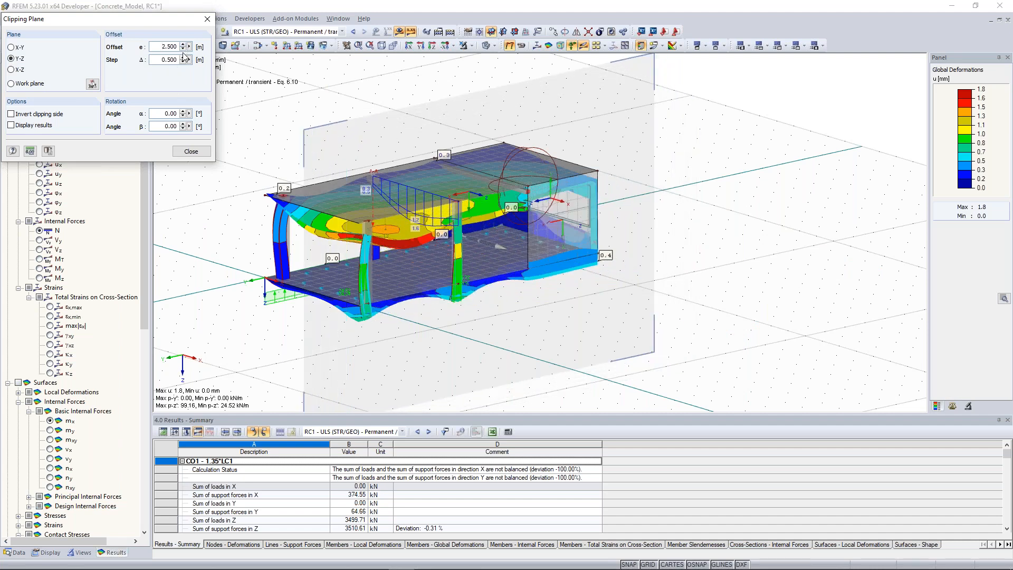
Shift the Y-Z clipping plane to an offset of -1.500 m, inspect the cut building's deformations and close the clipping
{"action": "left_click", "coordinate": [183, 49]}
{"action": "left_click", "coordinate": [183, 49]}
{"action": "left_click", "coordinate": [183, 49]}
{"action": "left_click", "coordinate": [183, 50]}
{"action": "left_click", "coordinate": [183, 49]}
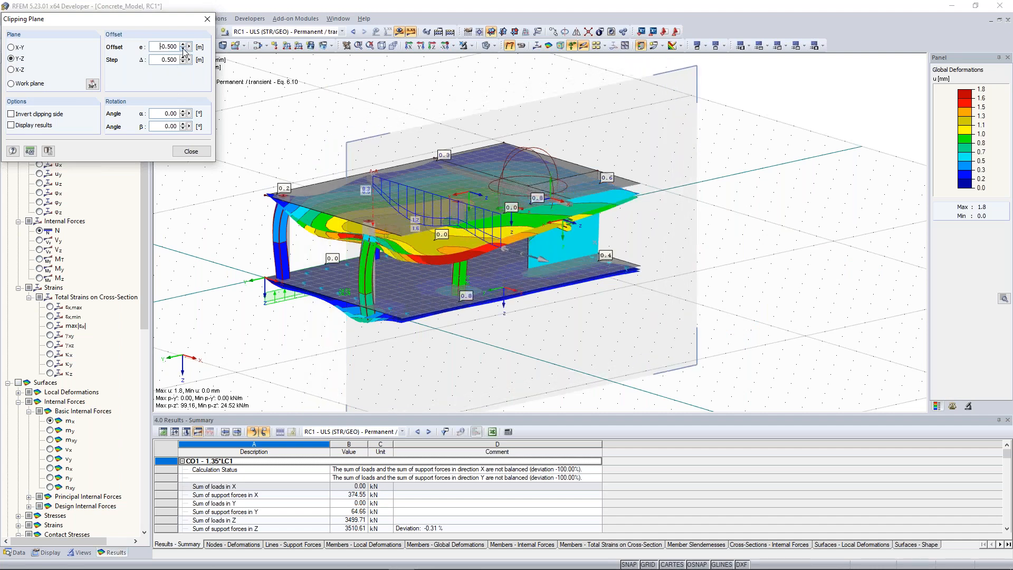
{"action": "left_click", "coordinate": [183, 49]}
{"action": "left_click", "coordinate": [183, 49]}
{"action": "left_click", "coordinate": [183, 49]}
{"action": "scroll", "coordinate": [559, 292], "scroll_direction": "up", "scroll_amount": 3}
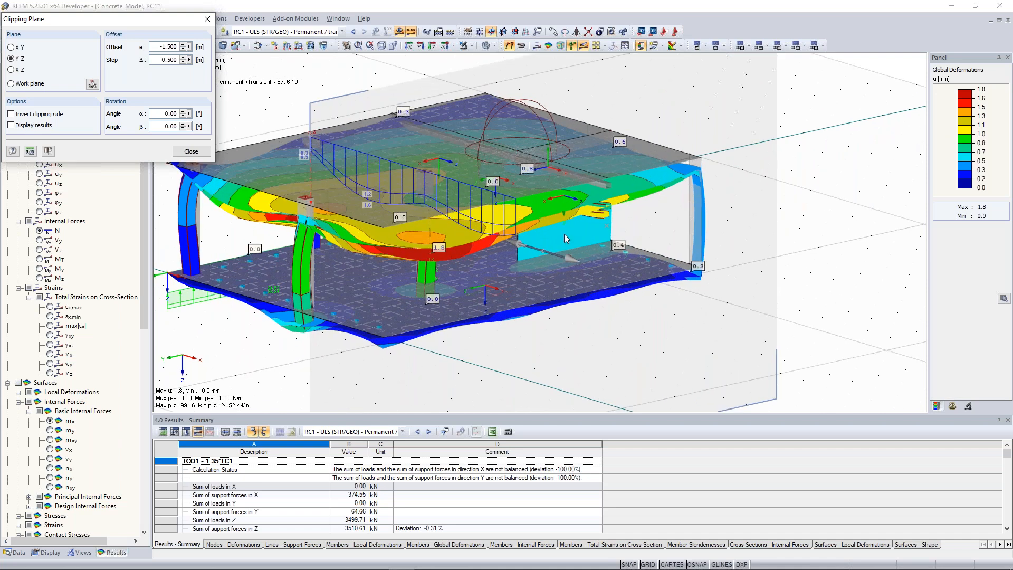
{"action": "middle_click_drag", "start_coordinate": [524, 208], "coordinate": [459, 199], "text": "ctrl"}
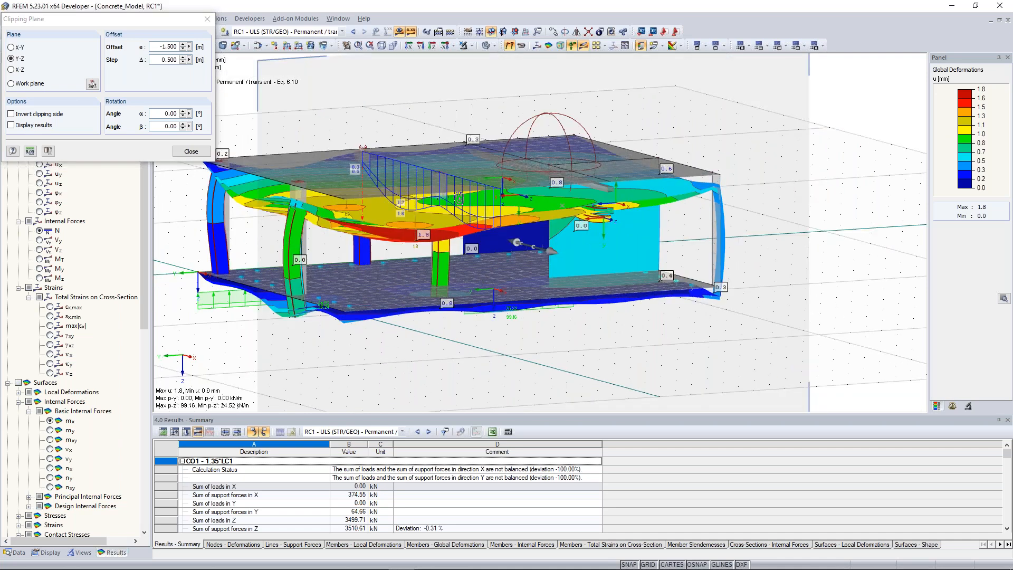
{"action": "middle_click_drag", "start_coordinate": [459, 199], "coordinate": [520, 224], "text": "ctrl"}
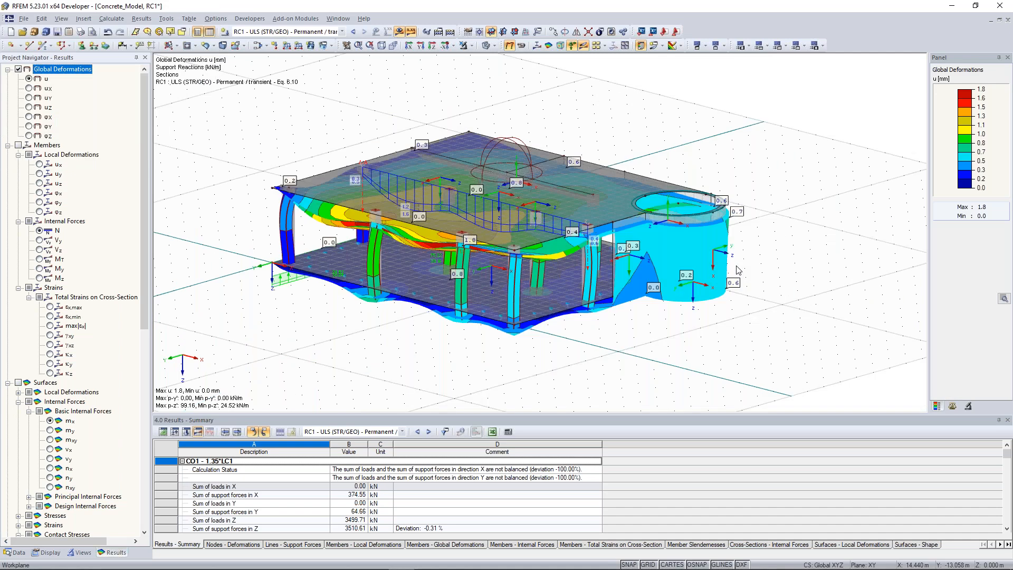
Fly through the deformed building in camera fly mode to examine the columns, slabs, walls and section A-A diagram, and exit the mode
{"action": "middle_click_drag", "start_coordinate": [501, 318], "coordinate": [458, 344], "text": "ctrl"}
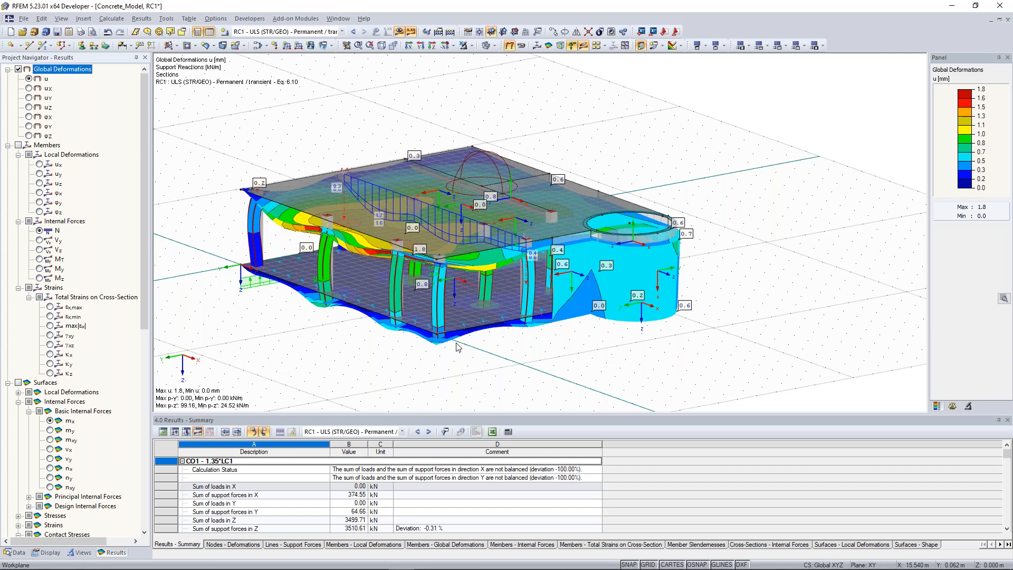
{"action": "key", "text": "ctrl+shift+f"}
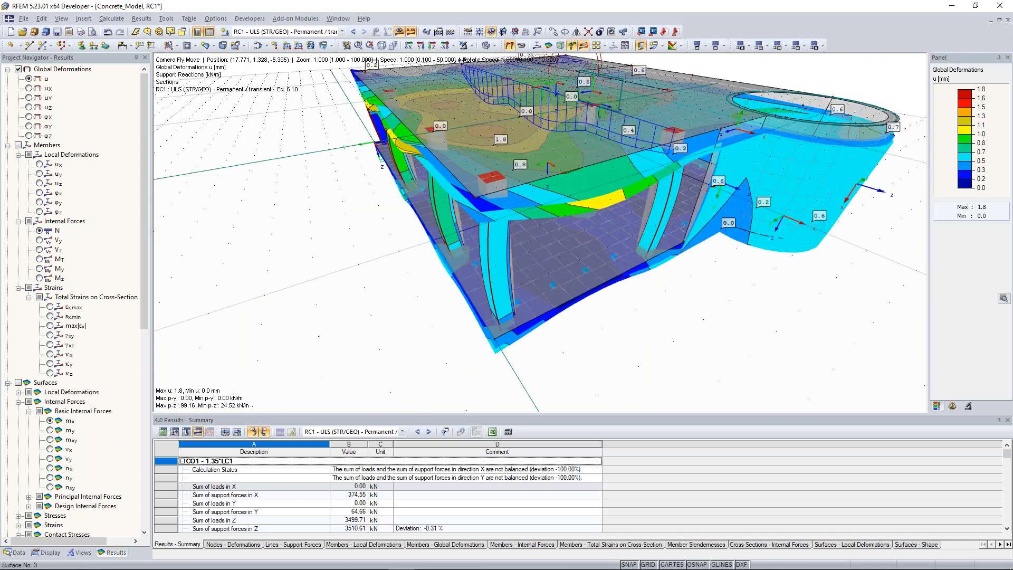
{"action": "key", "text": "s"}
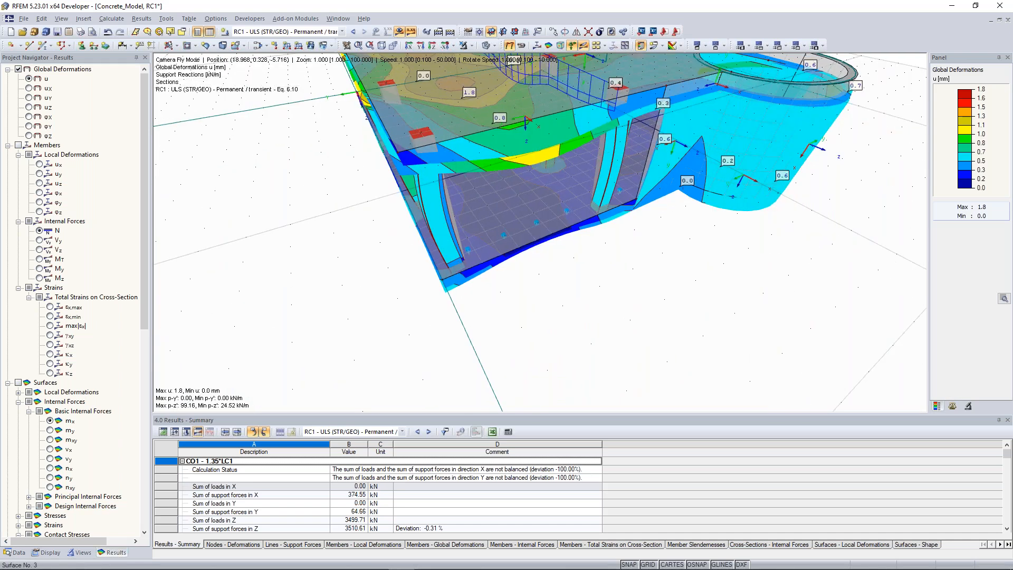
{"action": "key", "text": "w"}
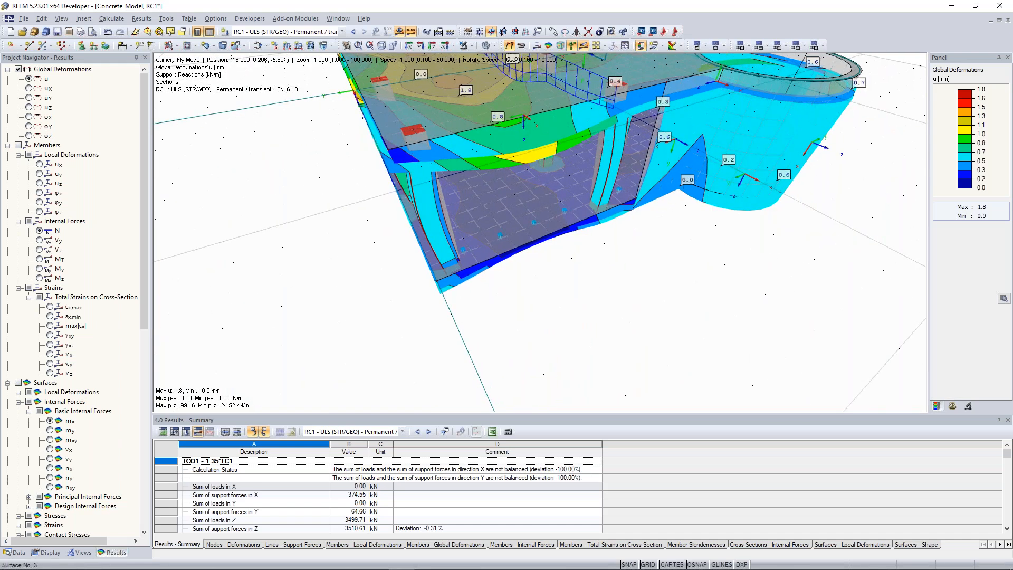
{"action": "key", "text": "w"}
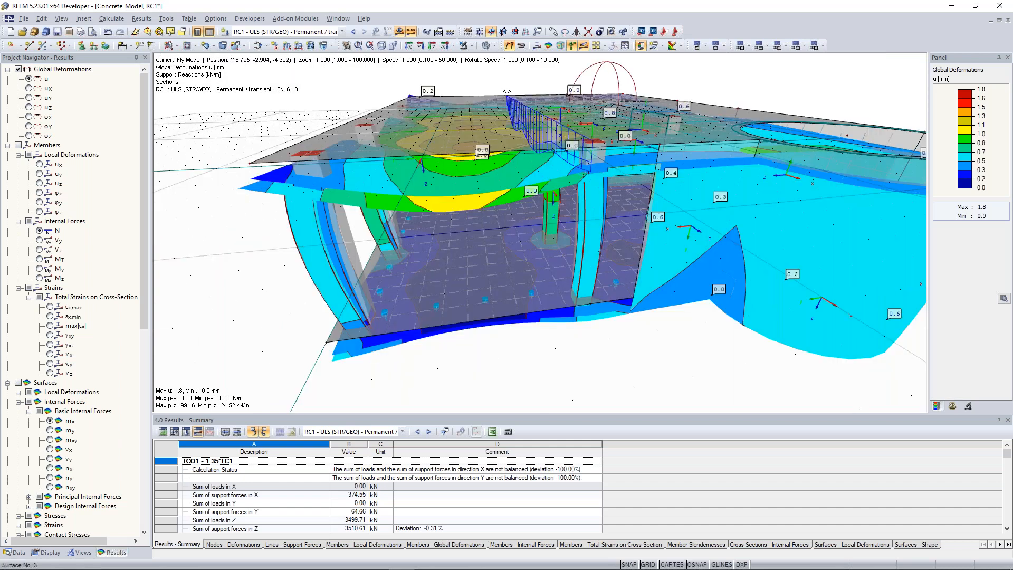
{"action": "key", "text": "w"}
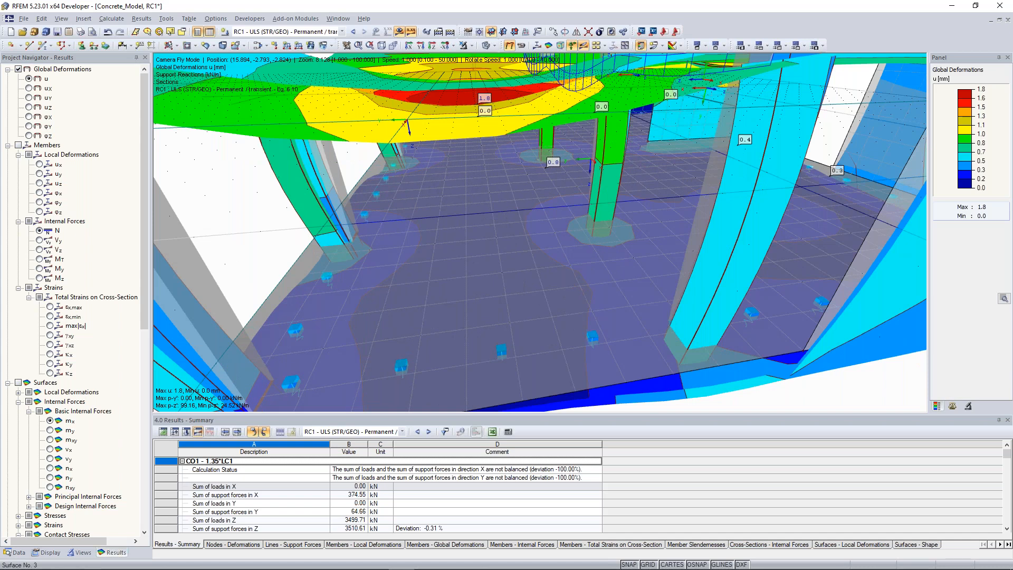
{"action": "key", "text": "w"}
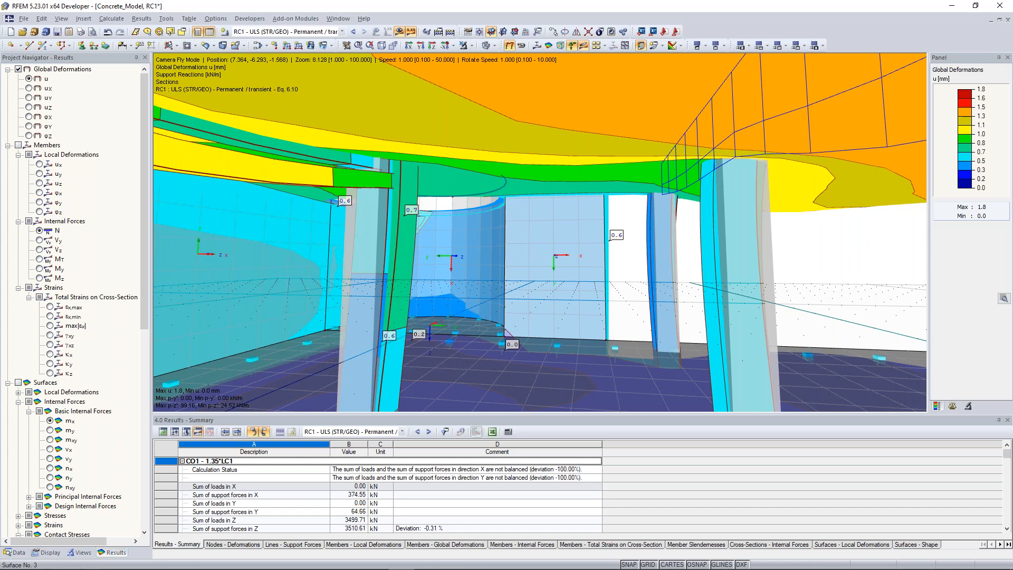
{"action": "key", "text": "e"}
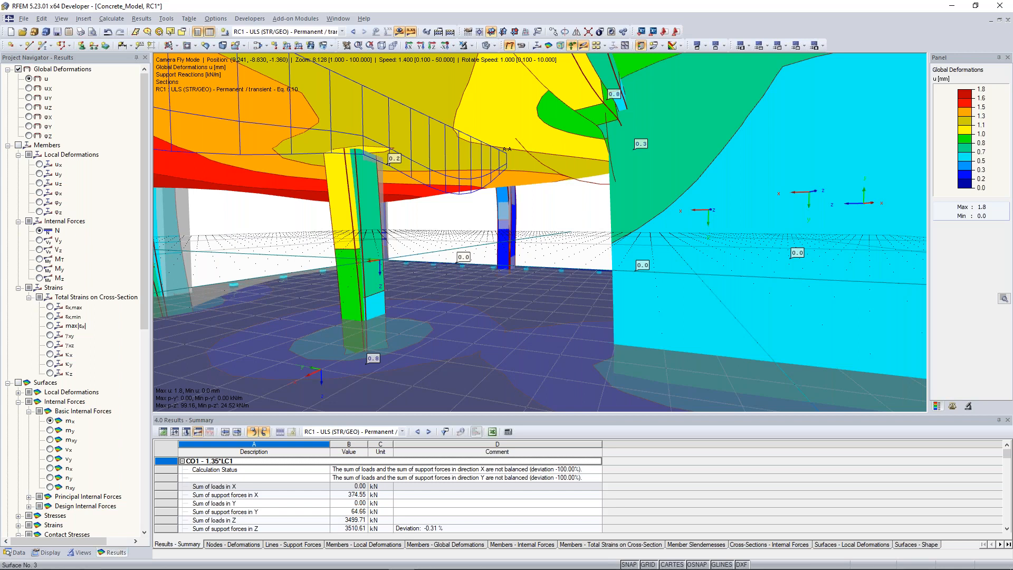
{"action": "key", "text": "w"}
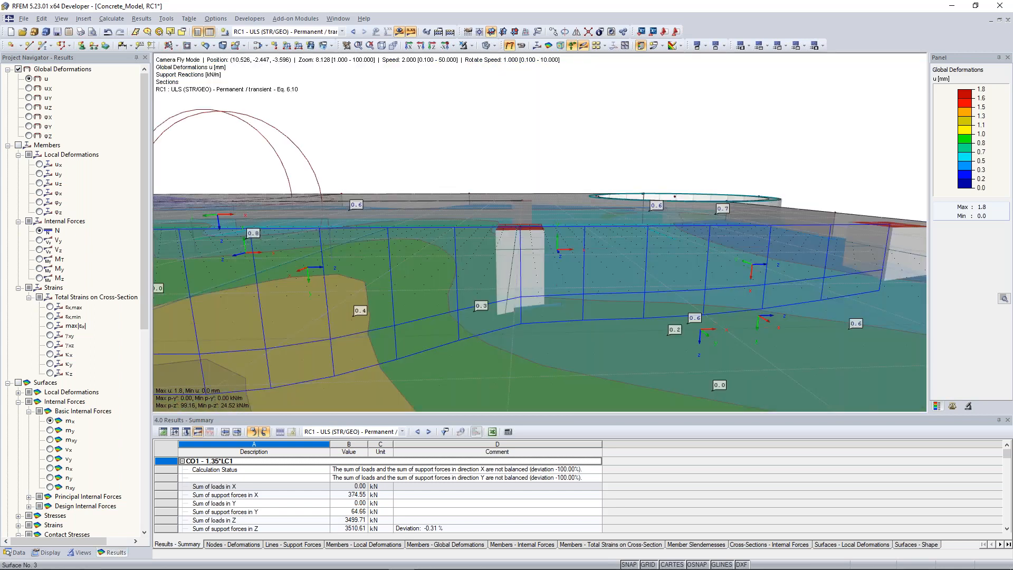
{"action": "key", "text": "d"}
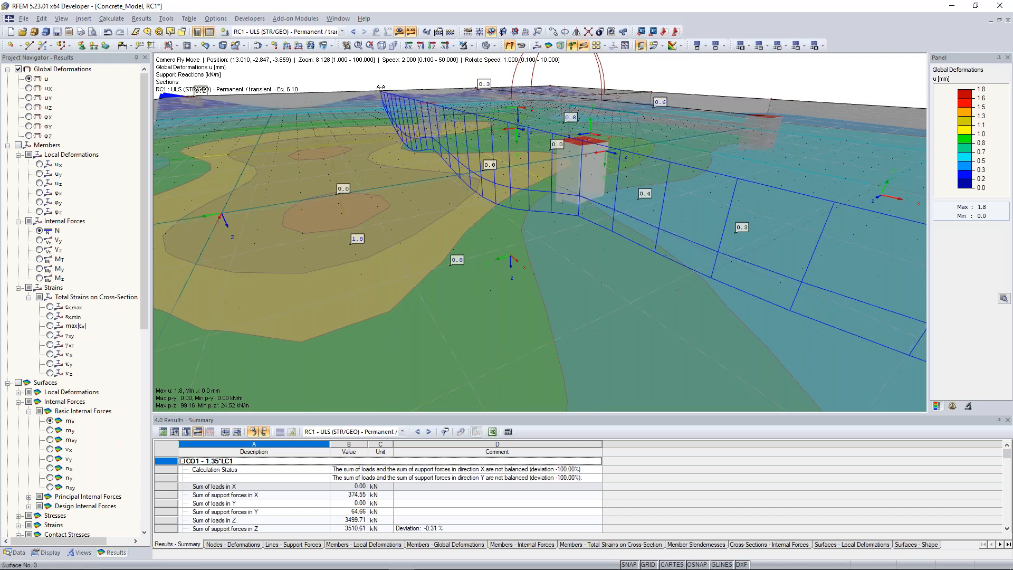
{"action": "key", "text": "Escape"}
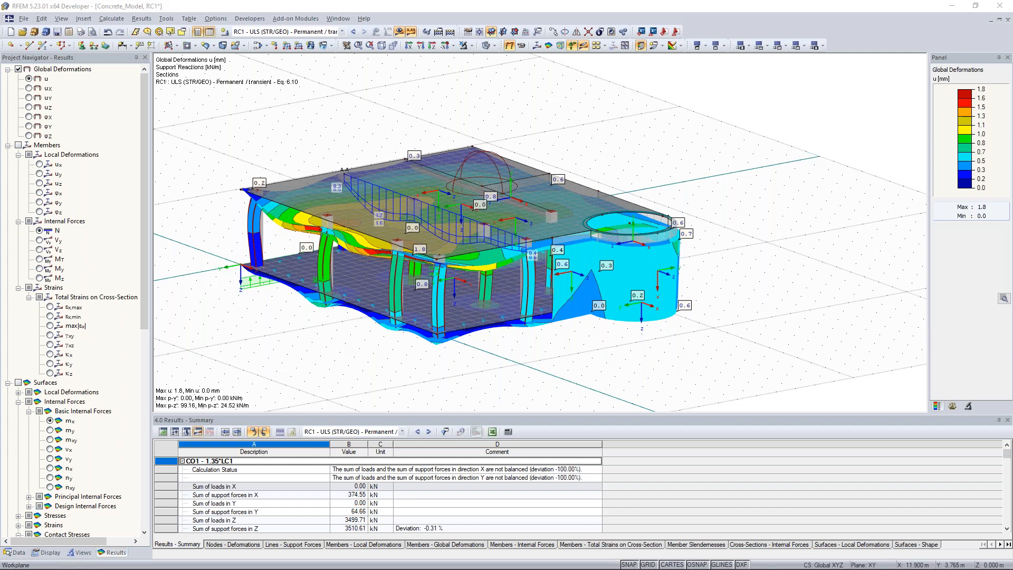
Create a new coordinate system with its origin at roof corner node 17 and its positive U-axis through node 18
{"action": "middle_click_drag", "start_coordinate": [332, 335], "coordinate": [839, 306], "text": "ctrl"}
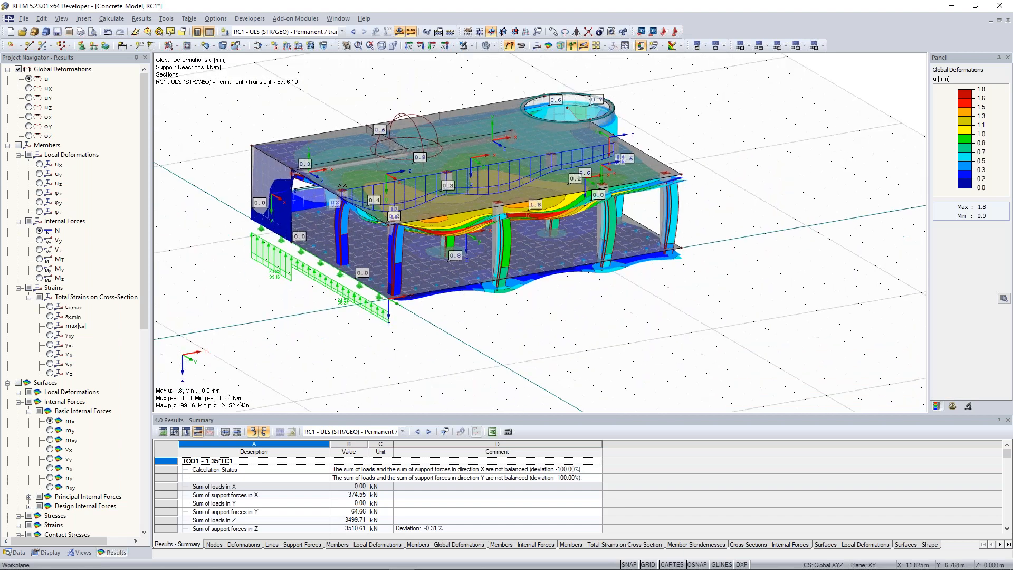
{"action": "right_click", "coordinate": [728, 129]}
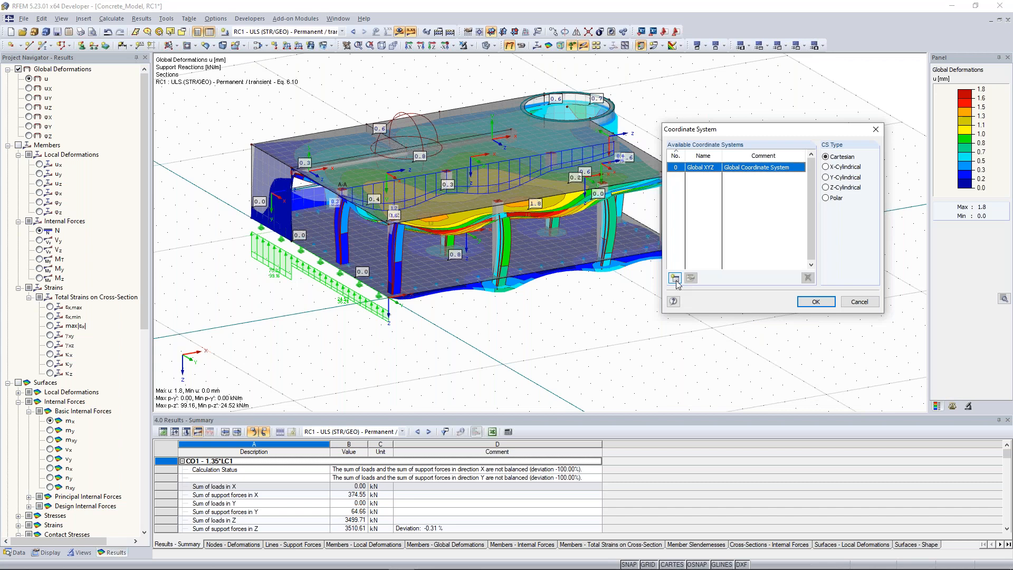
{"action": "left_click", "coordinate": [675, 279]}
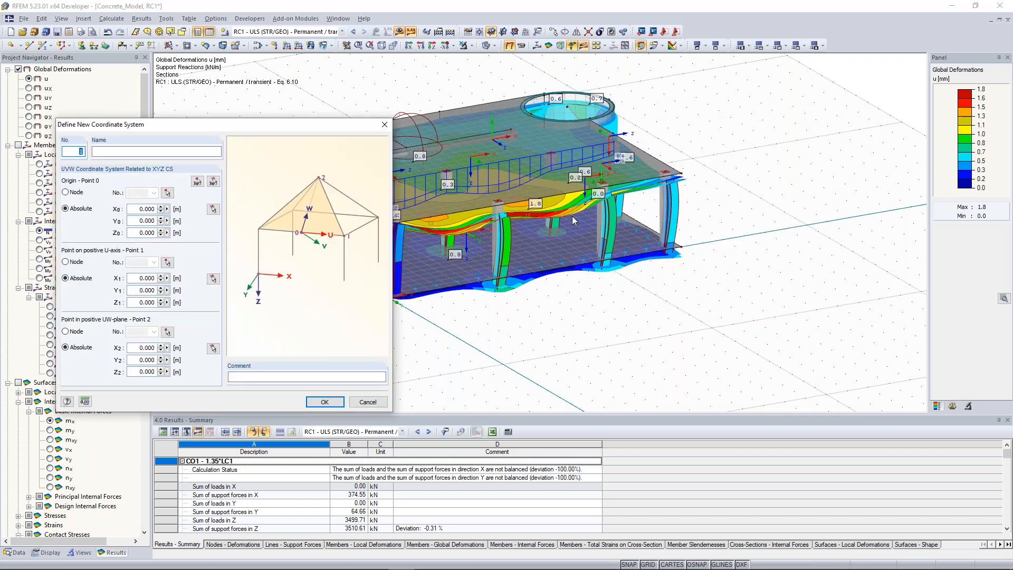
{"action": "left_click_drag", "start_coordinate": [312, 127], "coordinate": [230, 134]}
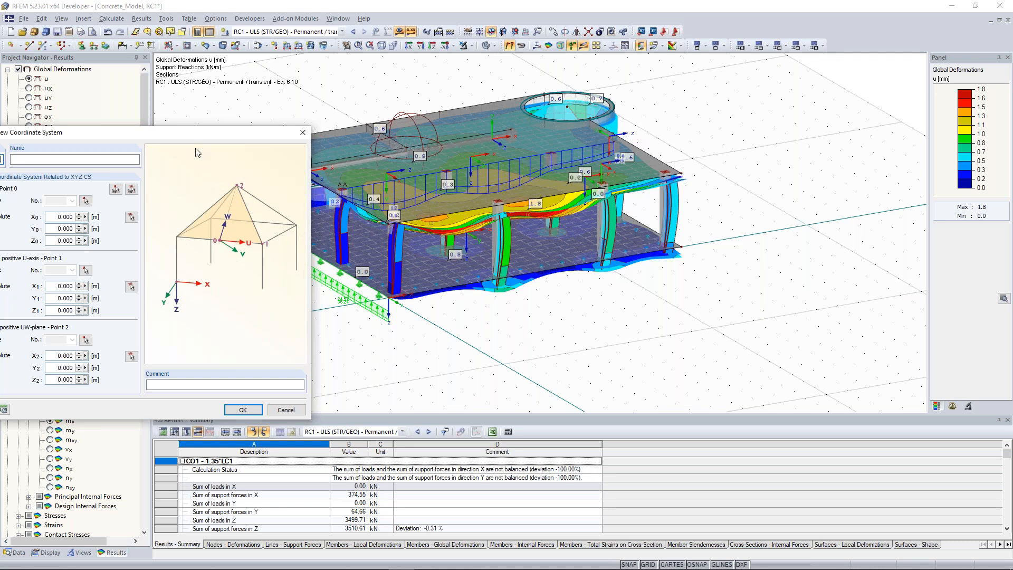
{"action": "left_click_drag", "start_coordinate": [192, 131], "coordinate": [813, 90]}
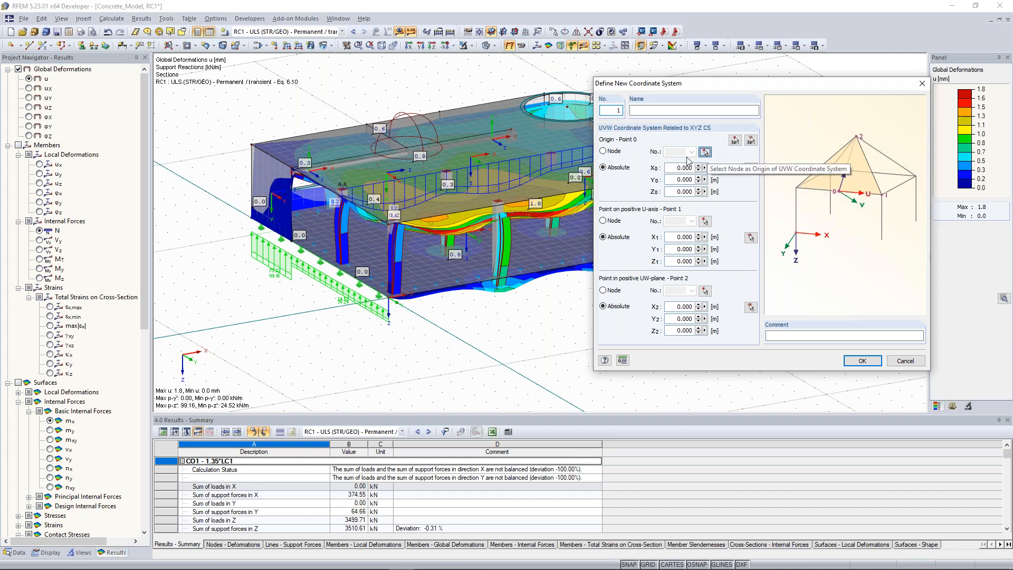
{"action": "left_click", "coordinate": [704, 152]}
{"action": "scroll", "coordinate": [381, 220], "scroll_direction": "up", "scroll_amount": 7}
{"action": "middle_click_drag", "start_coordinate": [380, 219], "coordinate": [350, 244], "text": "ctrl"}
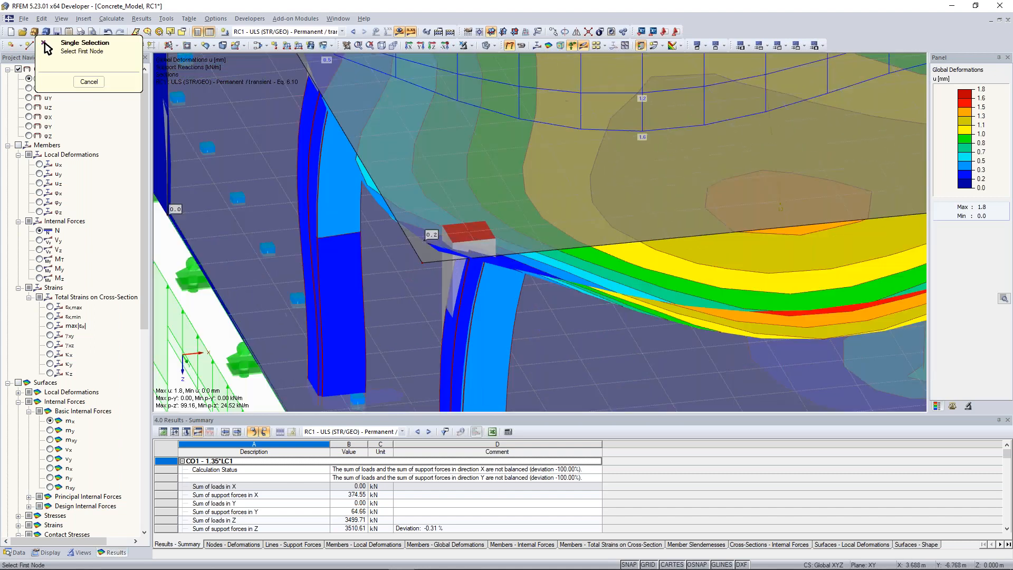
{"action": "left_click", "coordinate": [418, 263]}
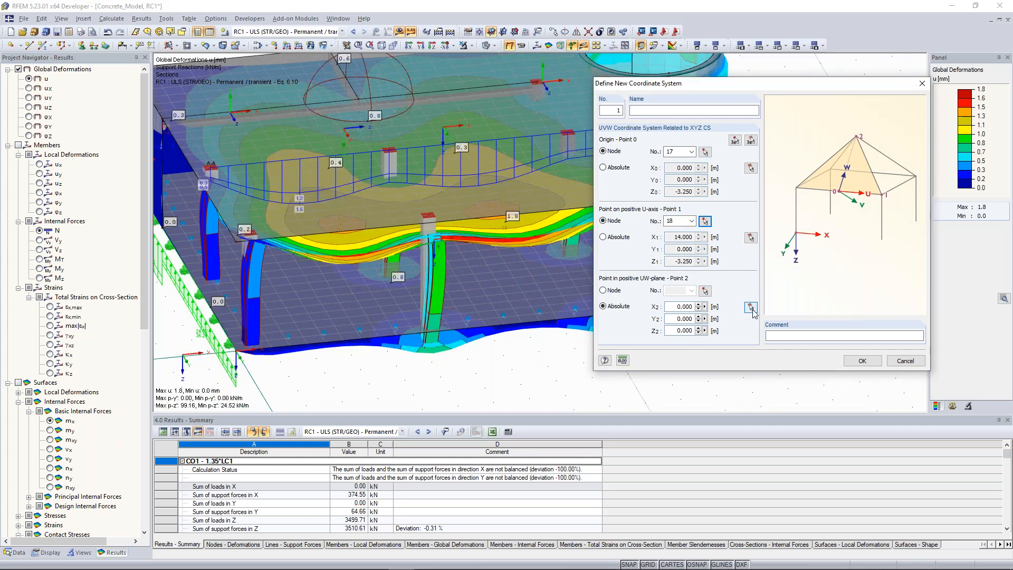
Set the UW-plane point at the roof's rear corner, name the coordinate system "Favorite COS" and activate it
{"action": "left_click", "coordinate": [749, 307]}
{"action": "middle_click_drag", "start_coordinate": [492, 228], "coordinate": [654, 286]}
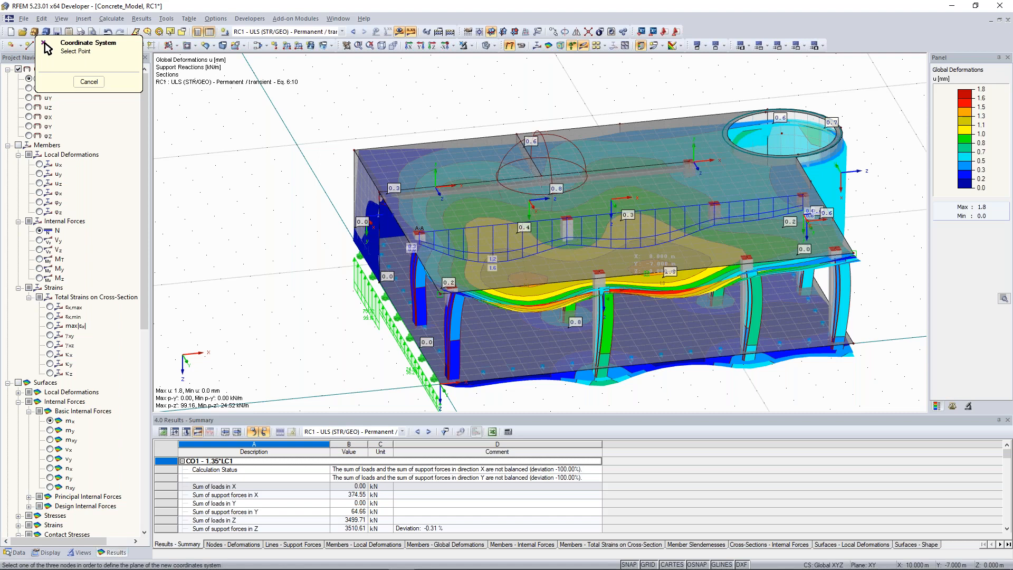
{"action": "left_click", "coordinate": [354, 150]}
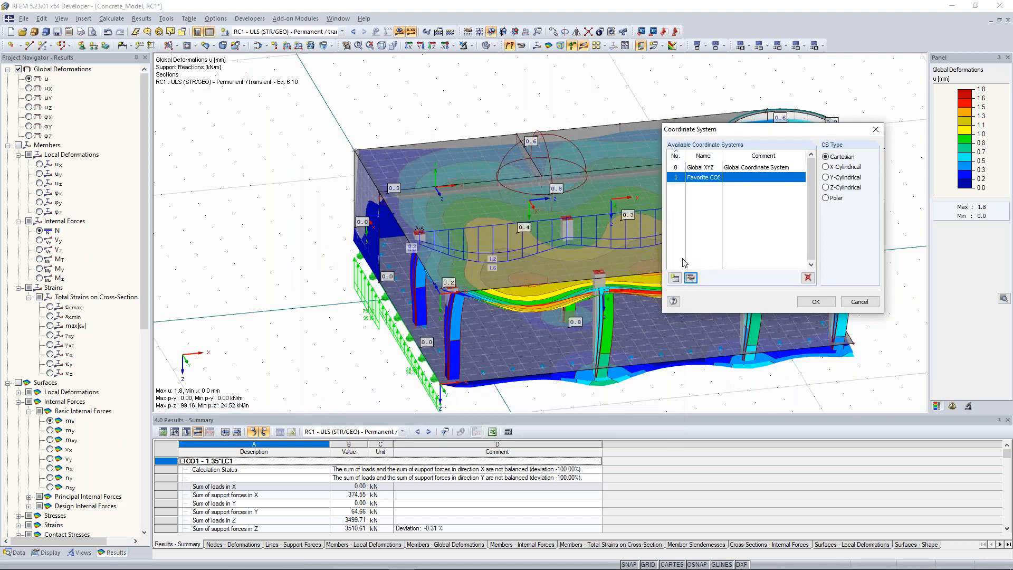
{"action": "key", "text": "Return"}
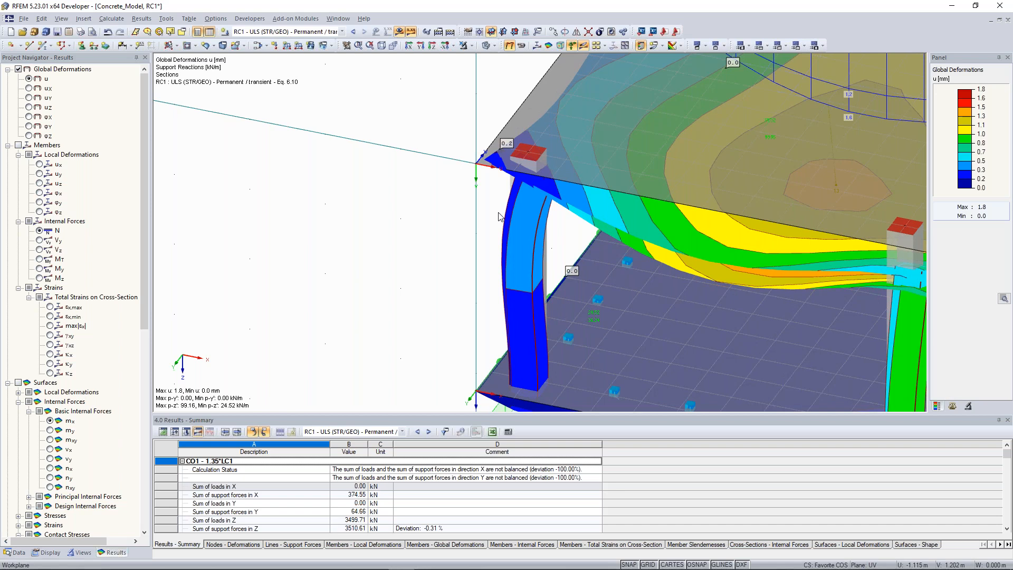
Hide the calculation results and view the plain model with the new coordinate system at the roof corner
{"action": "scroll", "coordinate": [501, 227], "scroll_direction": "down", "scroll_amount": 7}
{"action": "left_click", "coordinate": [399, 32]}
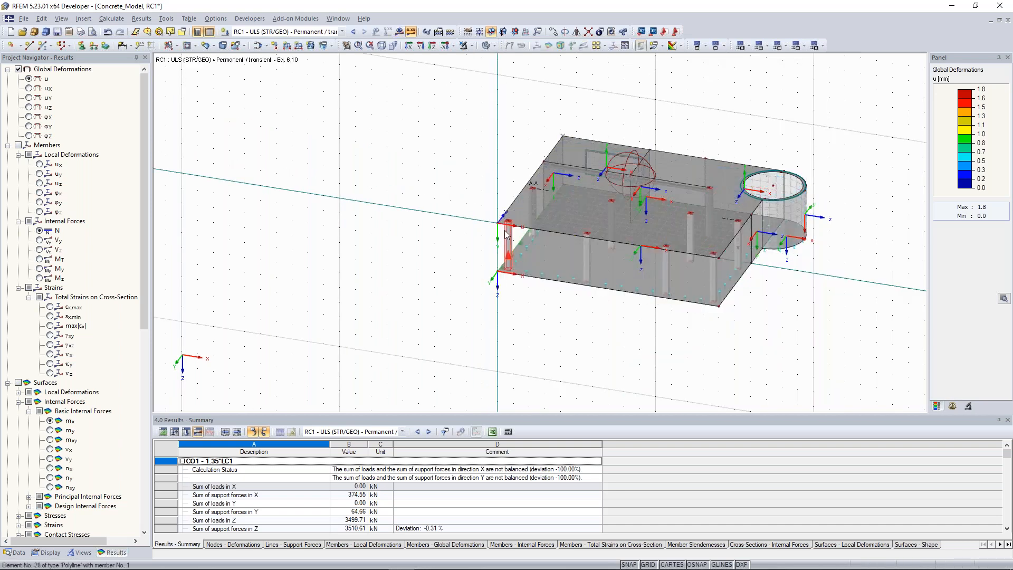
{"action": "scroll", "coordinate": [505, 234], "scroll_direction": "up", "scroll_amount": 3}
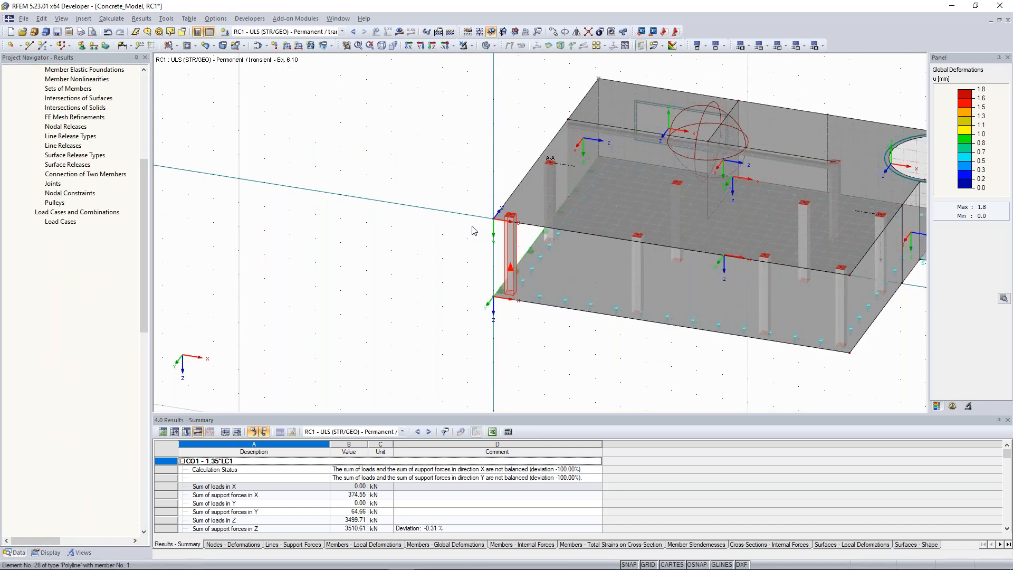
{"action": "scroll", "coordinate": [457, 235], "scroll_direction": "up", "scroll_amount": 1}
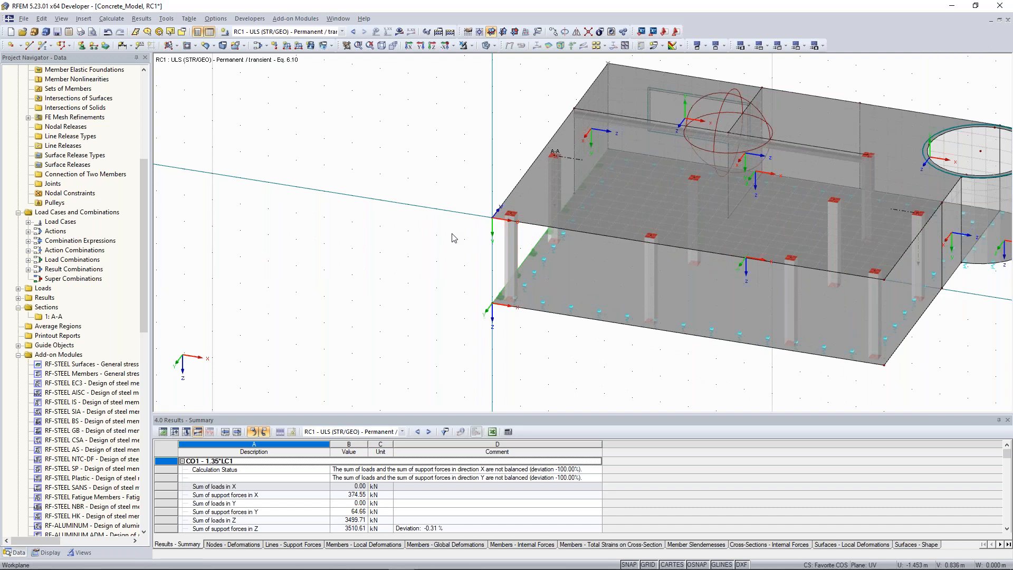
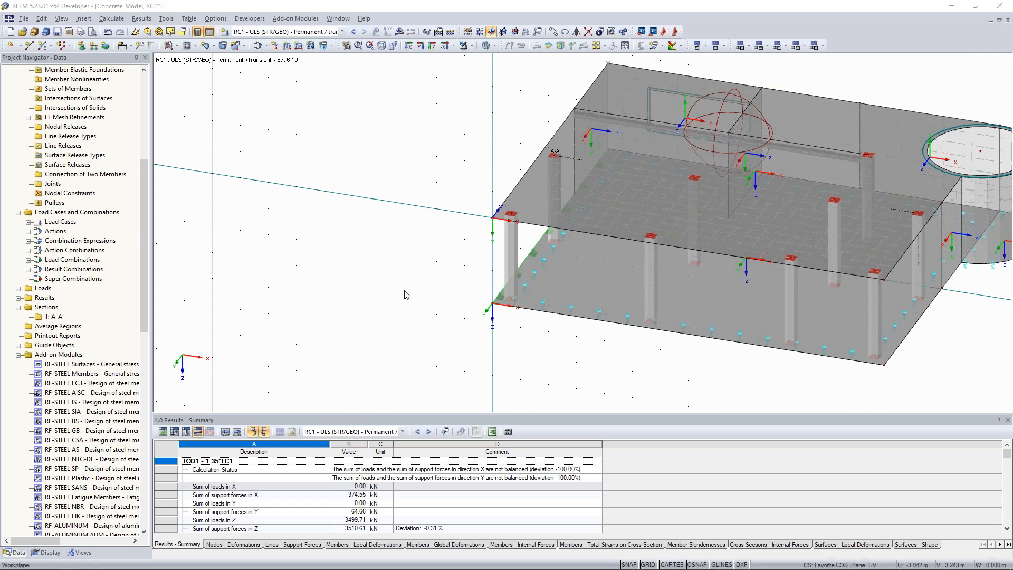
Display load case LC5 - Imperfection towards +X on the concrete building model
{"action": "middle_click_drag", "start_coordinate": [360, 287], "coordinate": [248, 309]}
{"action": "left_click", "coordinate": [342, 31]}
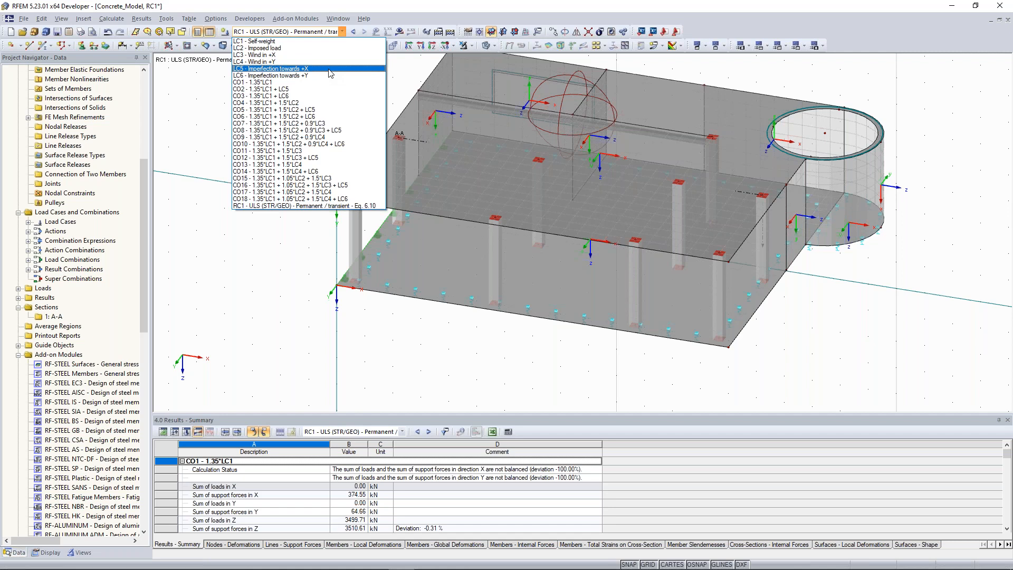
{"action": "left_click", "coordinate": [331, 69]}
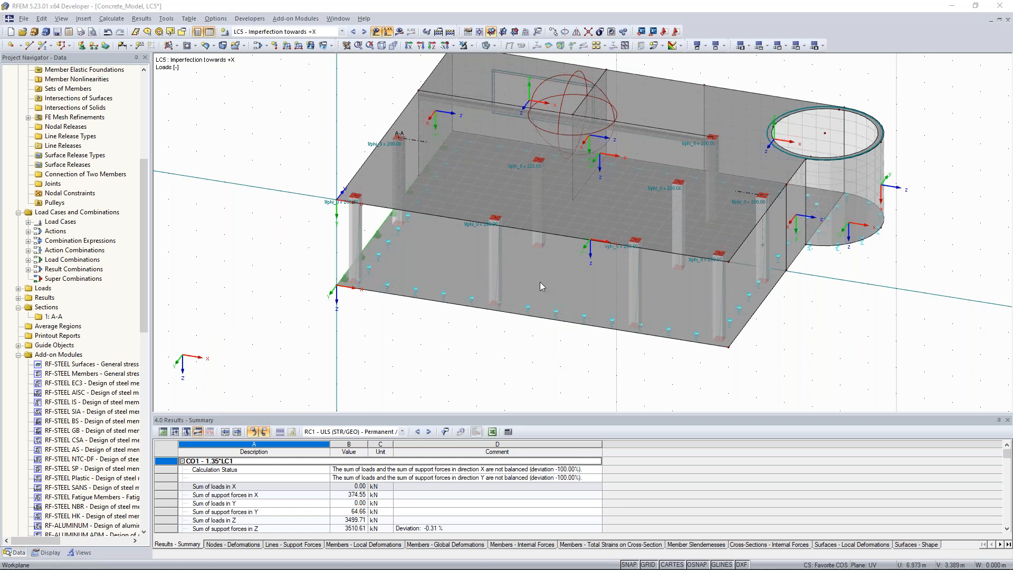
Examine the LC5 imperfections along the building's columns in solid and wireframe display
{"action": "middle_click_drag", "start_coordinate": [528, 287], "coordinate": [462, 300], "text": "ctrl"}
{"action": "scroll", "coordinate": [586, 273], "scroll_direction": "up", "scroll_amount": 3}
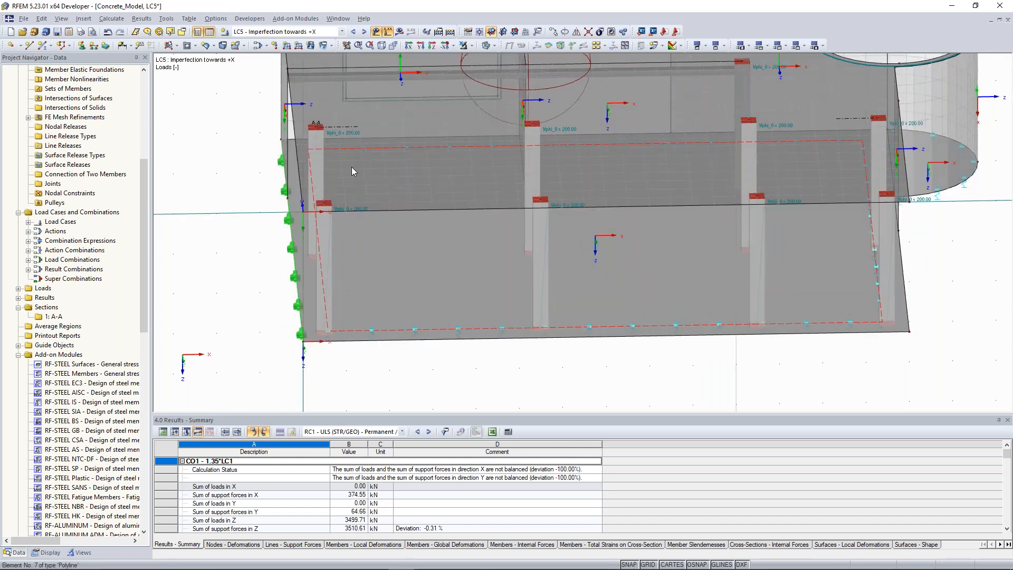
{"action": "middle_click_drag", "start_coordinate": [379, 211], "coordinate": [340, 258], "text": "ctrl"}
{"action": "scroll", "coordinate": [339, 259], "scroll_direction": "up", "scroll_amount": 2}
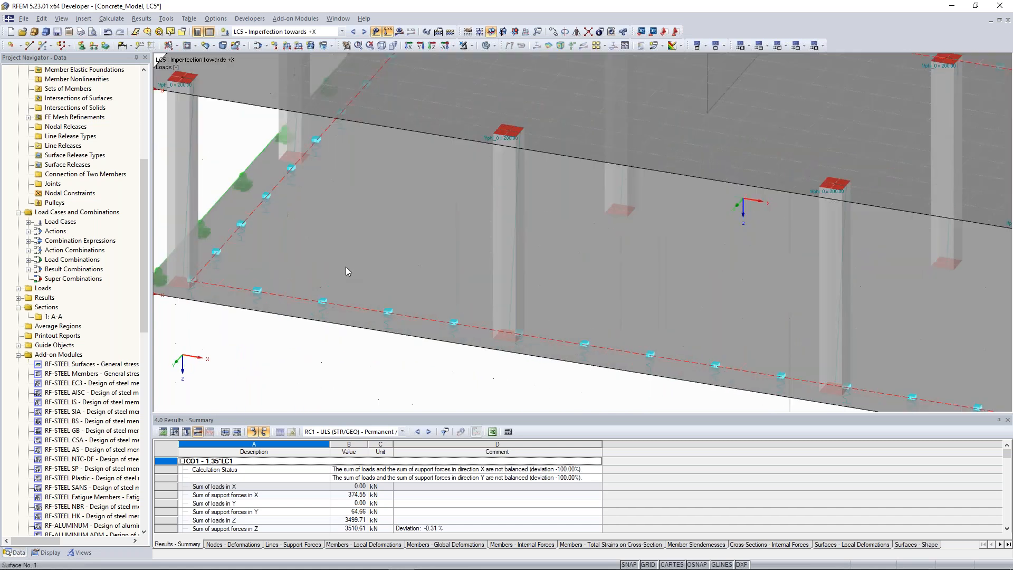
{"action": "scroll", "coordinate": [340, 258], "scroll_direction": "down", "scroll_amount": 2}
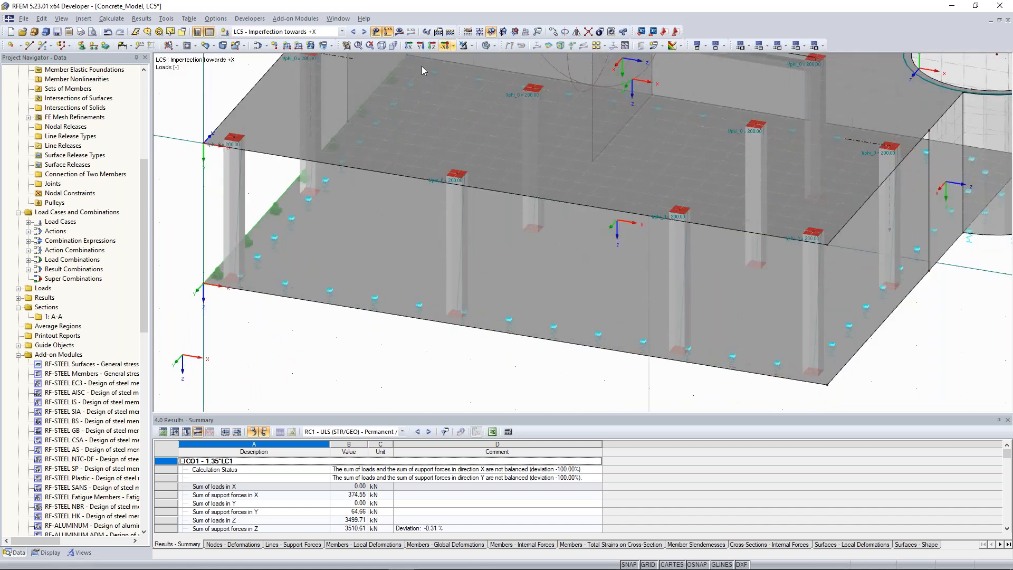
{"action": "middle_click_drag", "start_coordinate": [422, 277], "coordinate": [464, 268], "text": "ctrl"}
{"action": "scroll", "coordinate": [464, 268], "scroll_direction": "up", "scroll_amount": 2}
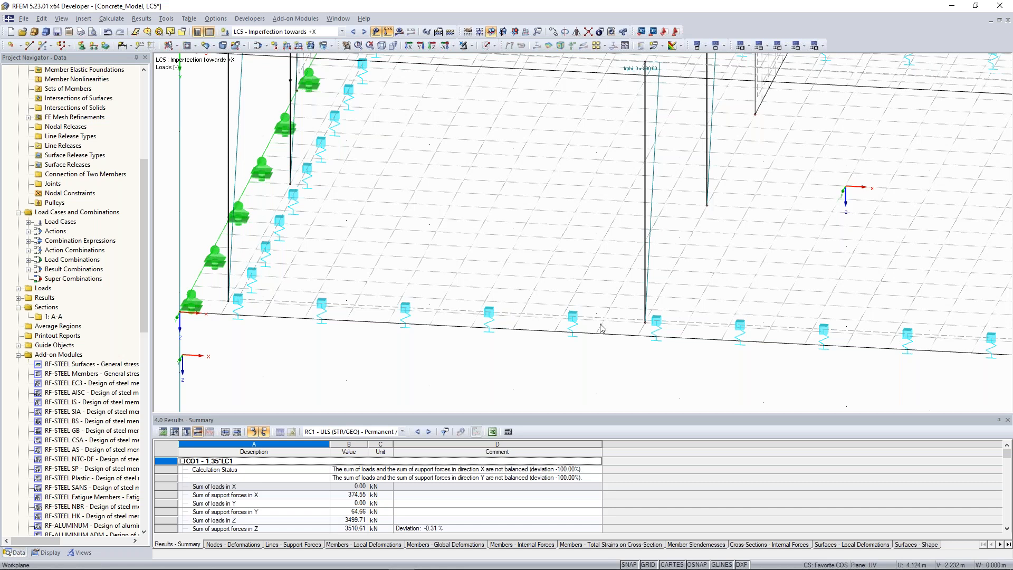
{"action": "scroll", "coordinate": [602, 328], "scroll_direction": "up", "scroll_amount": 1}
{"action": "scroll", "coordinate": [551, 319], "scroll_direction": "up", "scroll_amount": 1}
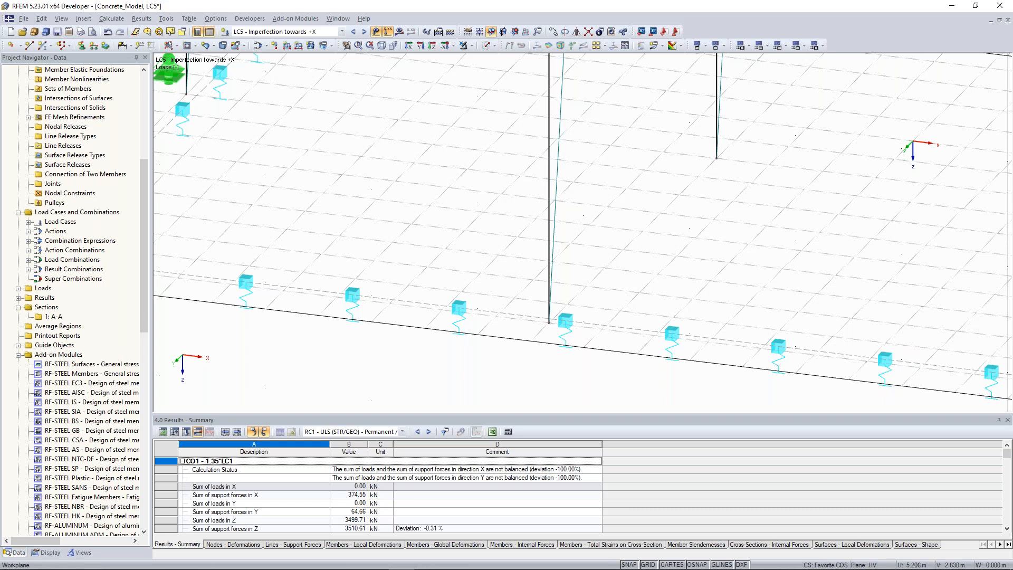
{"action": "scroll", "coordinate": [434, 251], "scroll_direction": "down", "scroll_amount": 3}
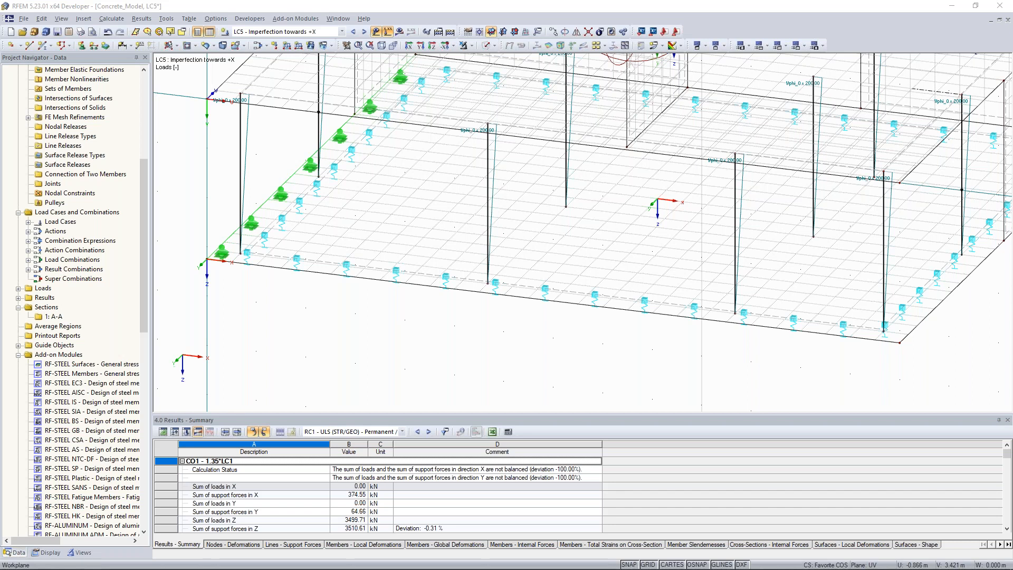
{"action": "scroll", "coordinate": [335, 306], "scroll_direction": "down", "scroll_amount": 3}
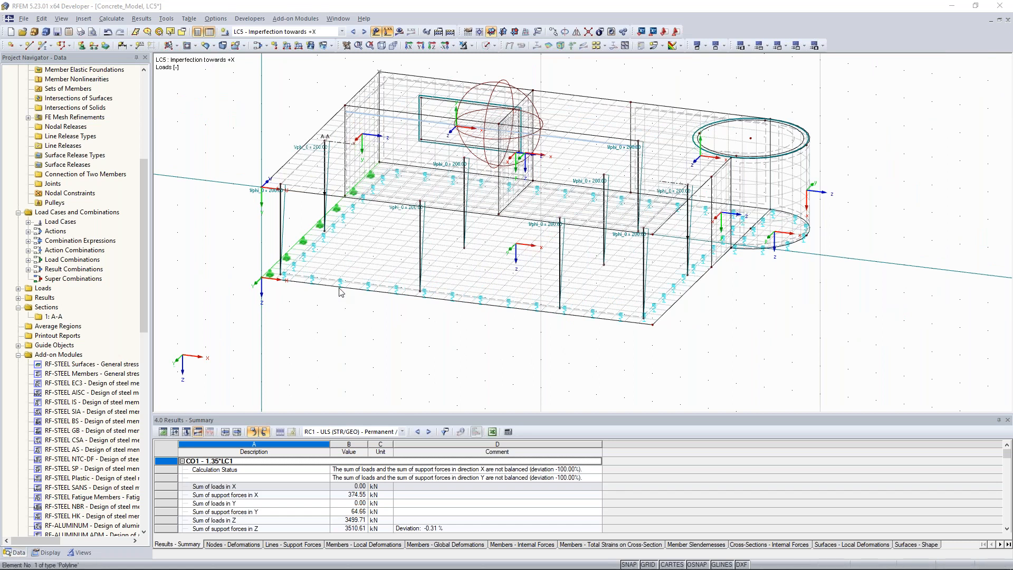
Find and select the RF-SOILIN soil-structure interaction analysis entry among the add-on modules
{"action": "left_click_drag", "start_coordinate": [145, 272], "coordinate": [143, 441]}
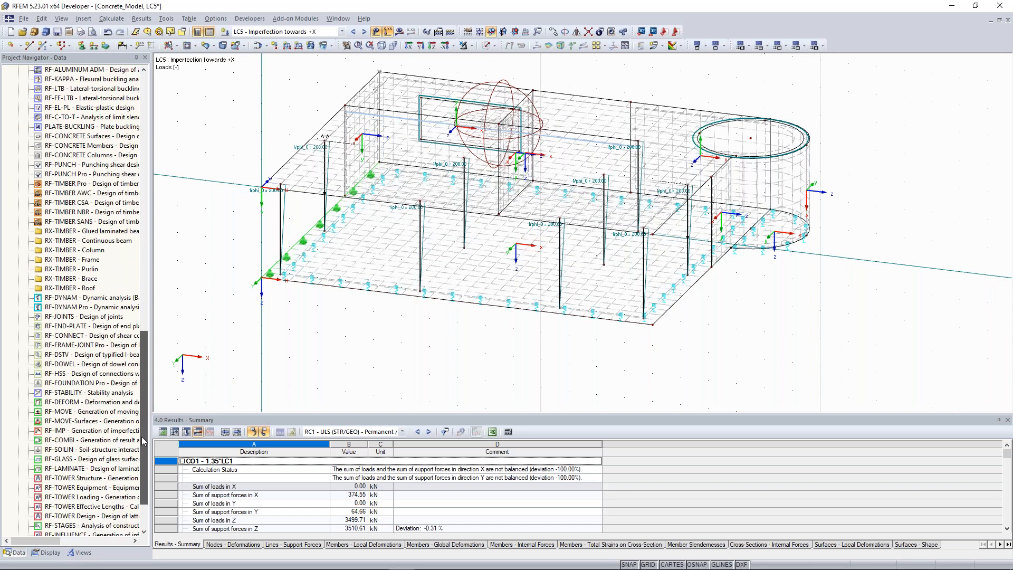
{"action": "scroll", "coordinate": [73, 419], "scroll_direction": "down", "scroll_amount": 1}
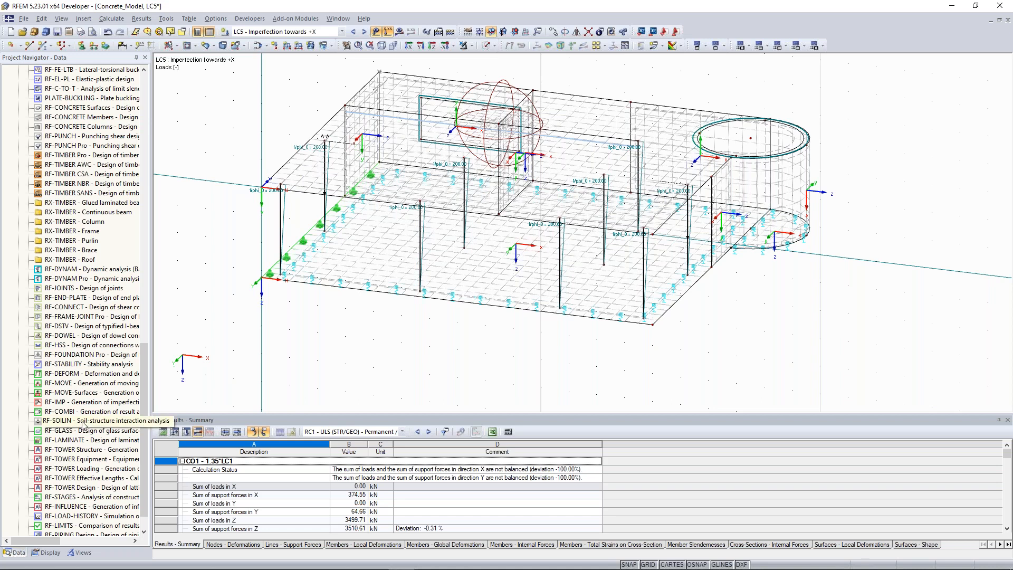
{"action": "left_click", "coordinate": [83, 421]}
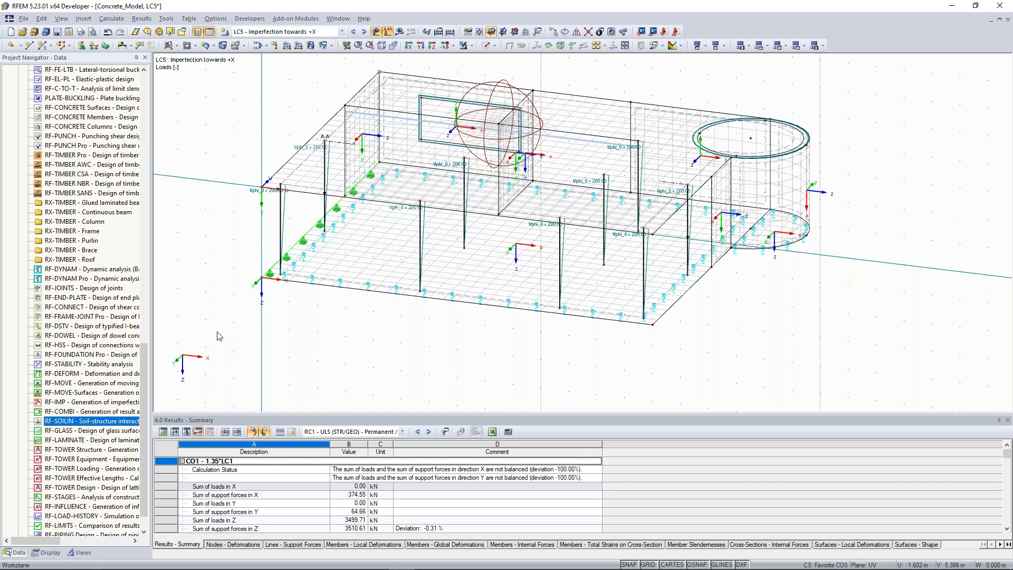
Return the building to transparent solid display and inspect its rear walls, window opening and cylindrical part
{"action": "scroll", "coordinate": [219, 336], "scroll_direction": "down", "scroll_amount": 2}
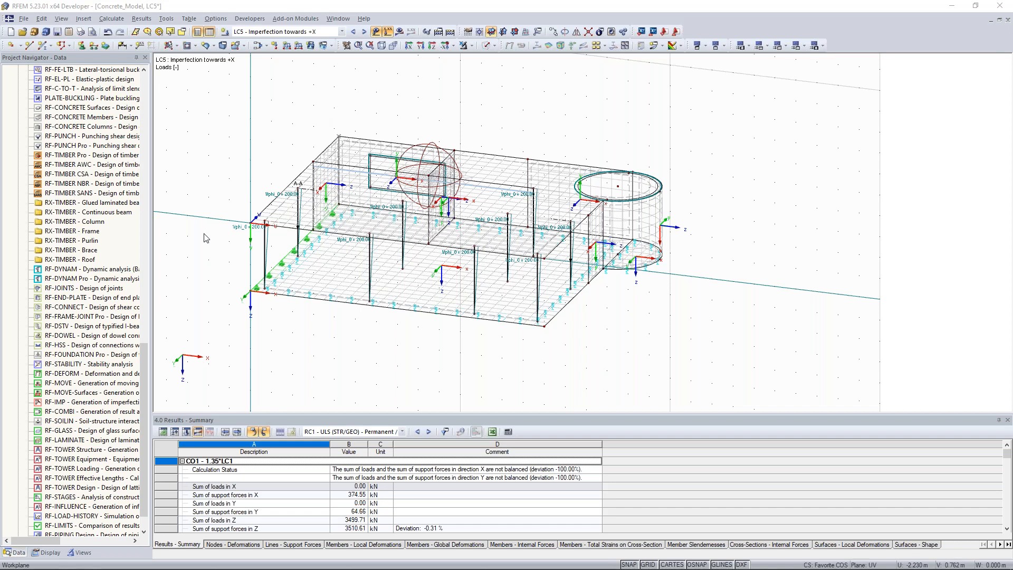
{"action": "left_click", "coordinate": [488, 46]}
{"action": "middle_click_drag", "start_coordinate": [550, 134], "coordinate": [433, 138], "text": "ctrl"}
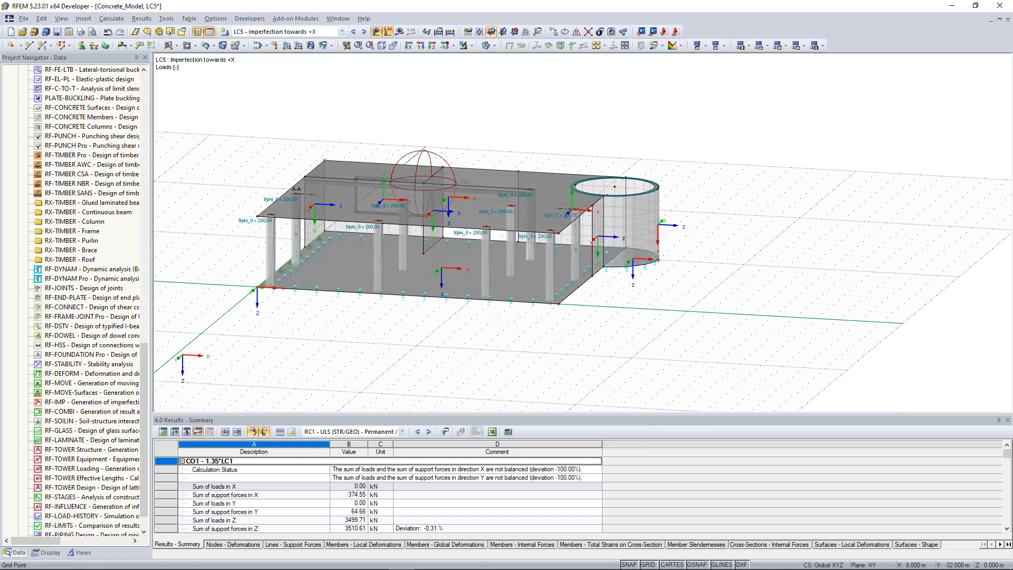
{"action": "middle_click_drag", "start_coordinate": [463, 183], "coordinate": [367, 234], "text": "ctrl"}
{"action": "middle_click_drag", "start_coordinate": [356, 296], "coordinate": [380, 238]}
{"action": "scroll", "coordinate": [451, 211], "scroll_direction": "up", "scroll_amount": 3}
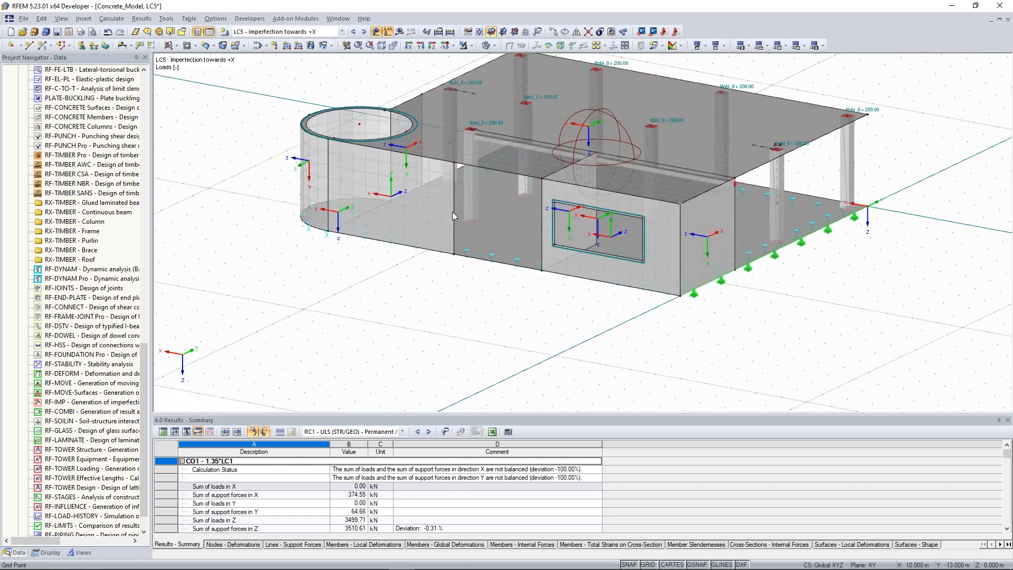
{"action": "middle_click_drag", "start_coordinate": [474, 278], "coordinate": [462, 258], "text": "ctrl"}
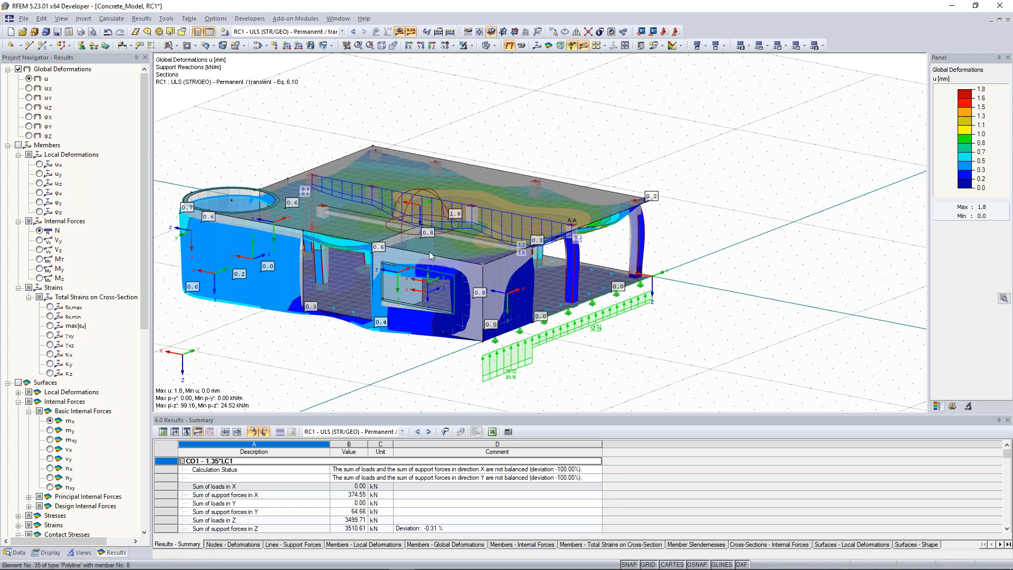
Display the RC1 surface axial forces nx and the bending moments mx for the whole building
{"action": "scroll", "coordinate": [429, 251], "scroll_direction": "up", "scroll_amount": 5}
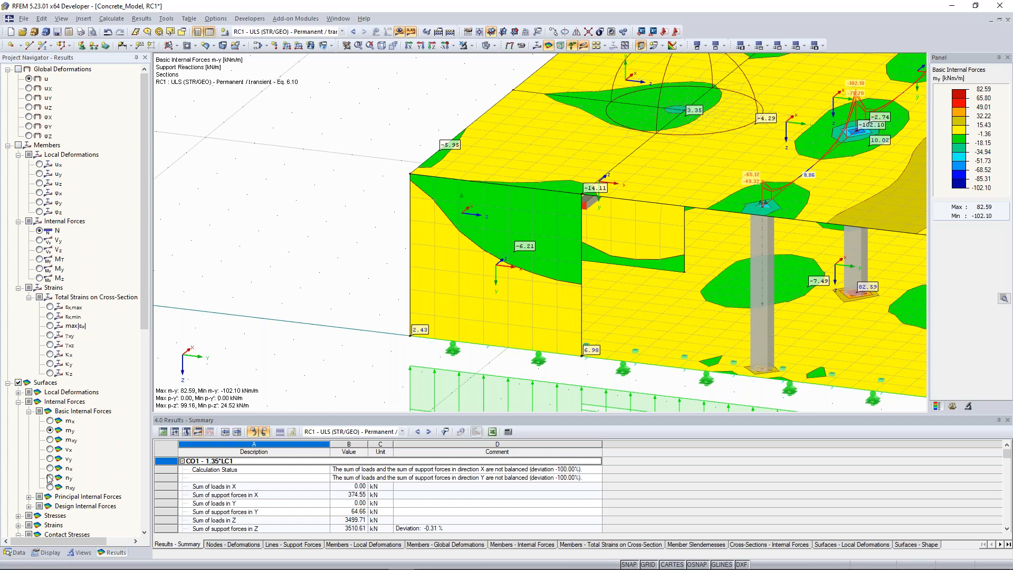
{"action": "left_click", "coordinate": [50, 468]}
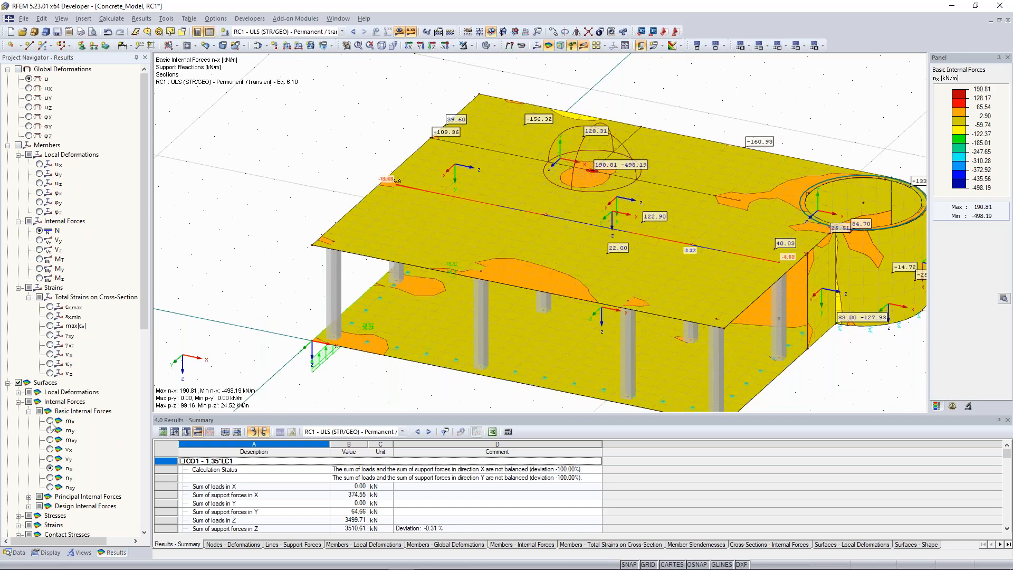
{"action": "left_click", "coordinate": [49, 421]}
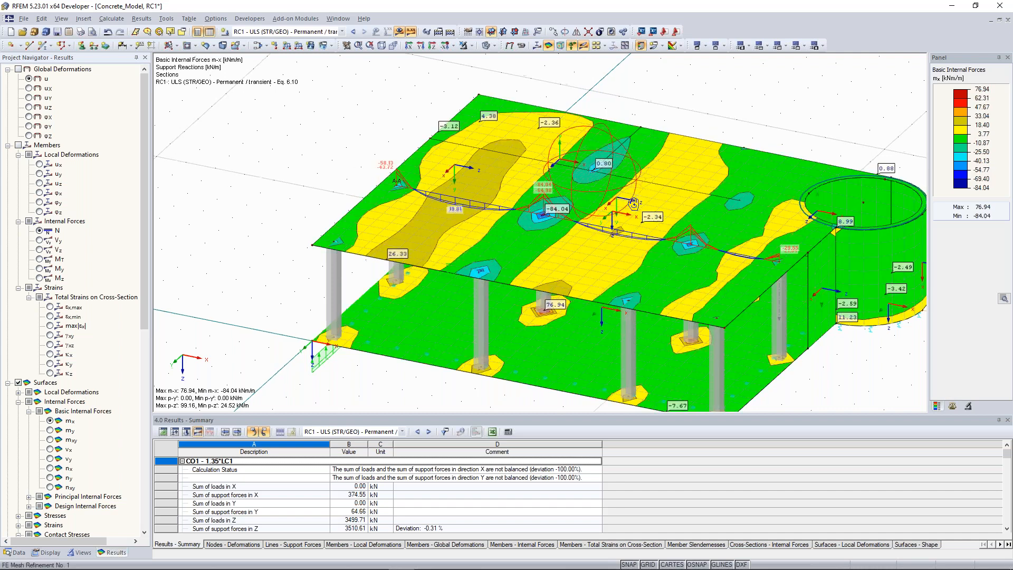
Isolate the wall beside the cylindrical part in visibility mode and display its axial force ny
{"action": "mouse_move", "coordinate": [633, 204]}
{"action": "middle_mouse_down", "text": "ctrl"}
{"action": "mouse_move", "coordinate": [654, 219]}
{"action": "mouse_move", "coordinate": [658, 193]}
{"action": "mouse_move", "coordinate": [624, 205]}
{"action": "middle_mouse_up", "text": "ctrl"}
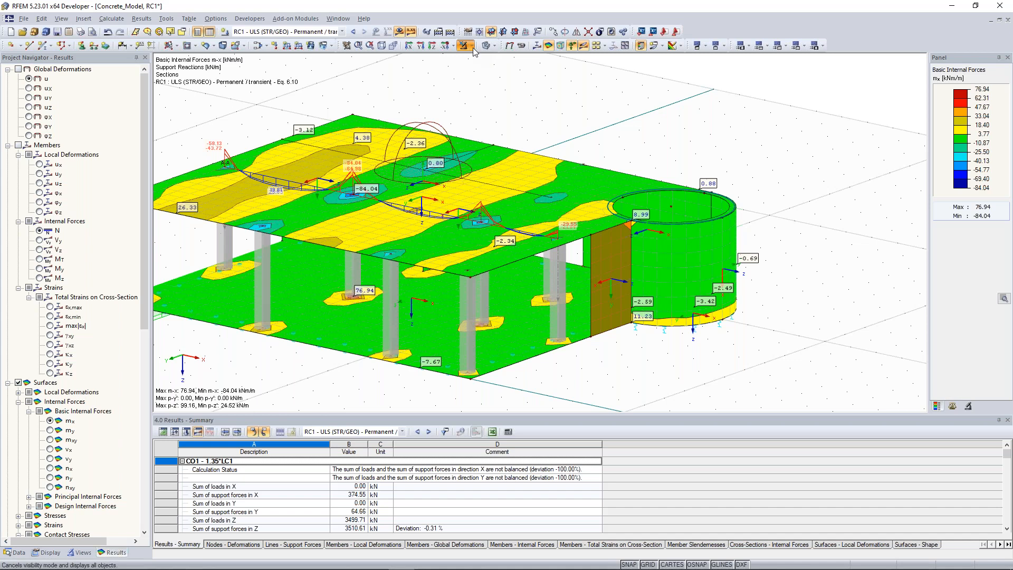
{"action": "left_click", "coordinate": [472, 47]}
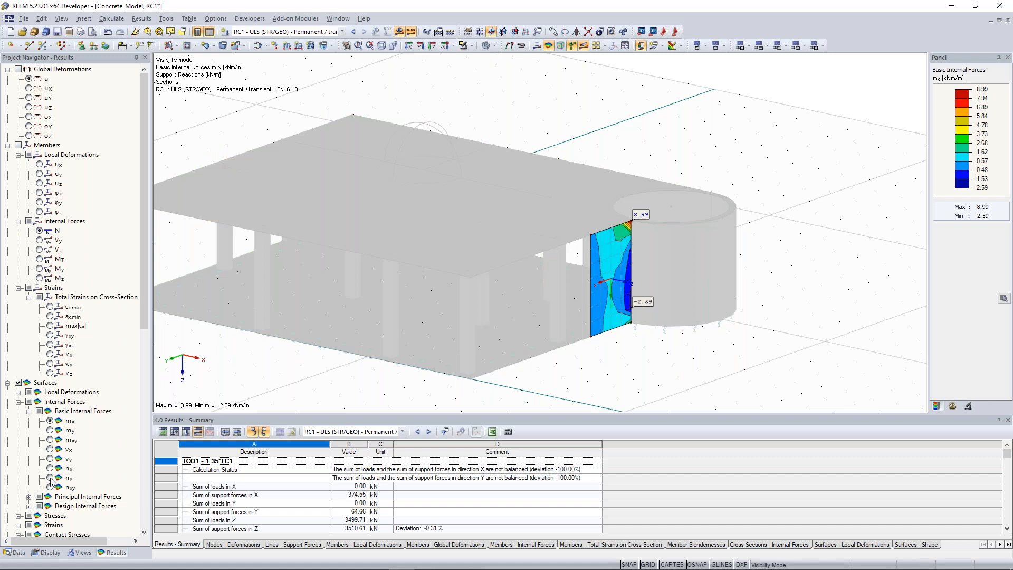
{"action": "left_click", "coordinate": [50, 477]}
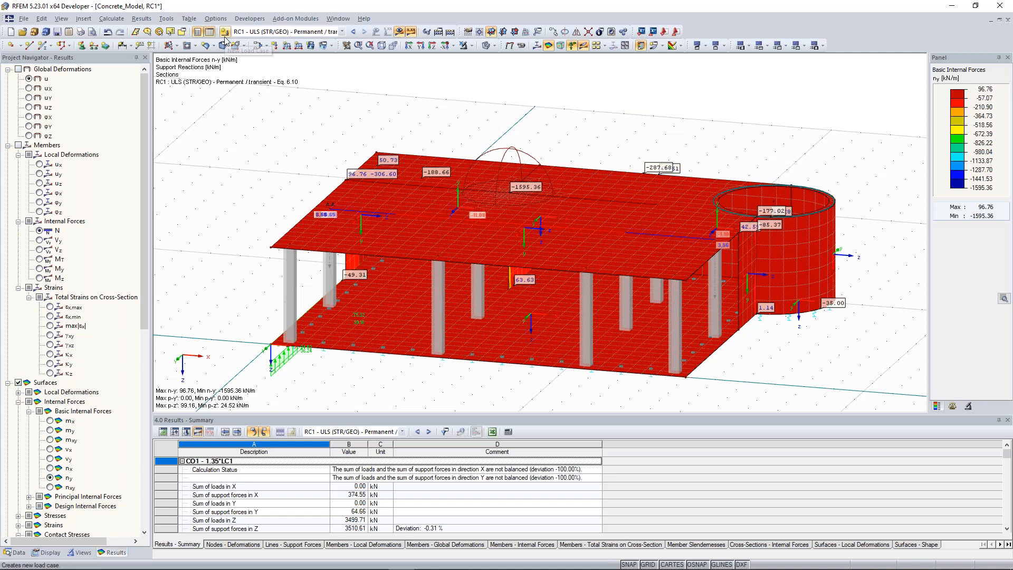
Review the new member load options and the roof edge's existing line load in LC3 - Wind in +X, leaving both dialogs without changes
{"action": "left_click", "coordinate": [225, 38]}
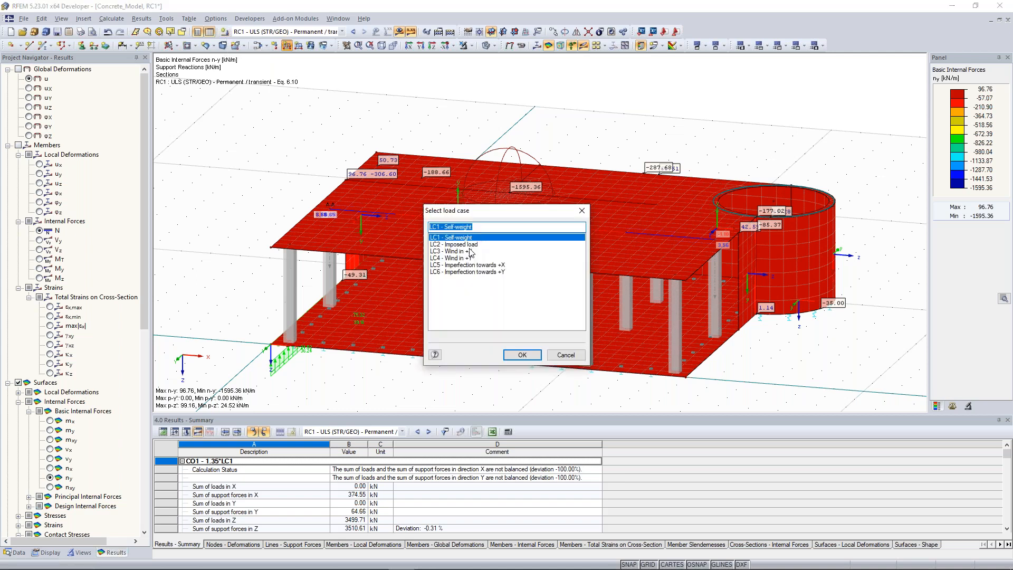
{"action": "double_click", "coordinate": [470, 251]}
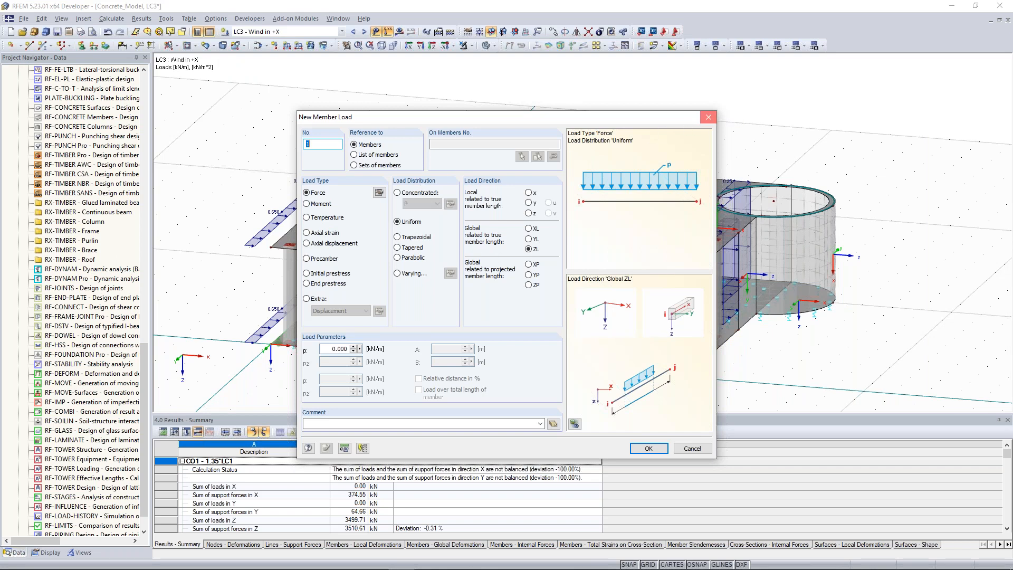
{"action": "left_click", "coordinate": [707, 117]}
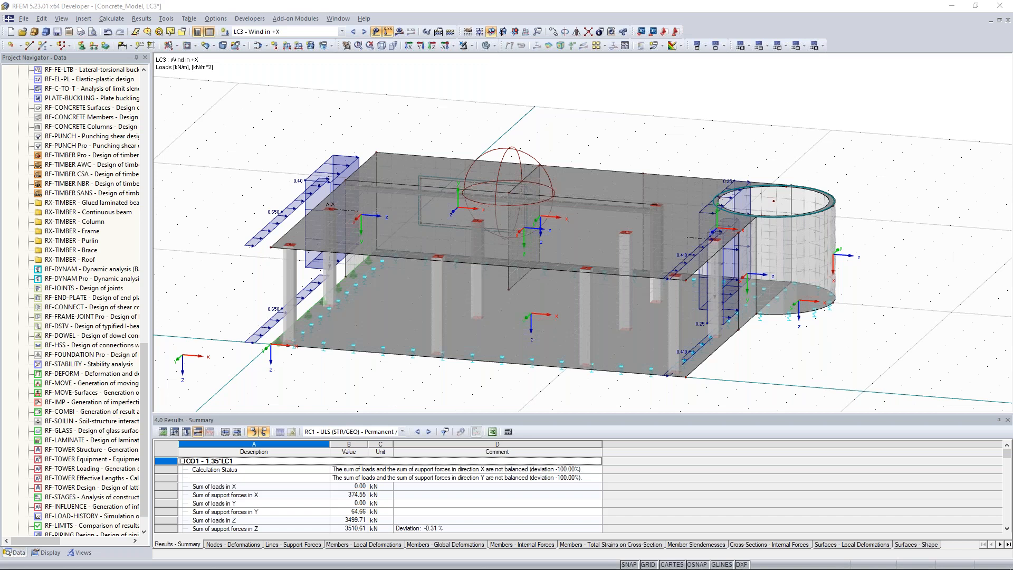
{"action": "double_click", "coordinate": [258, 246]}
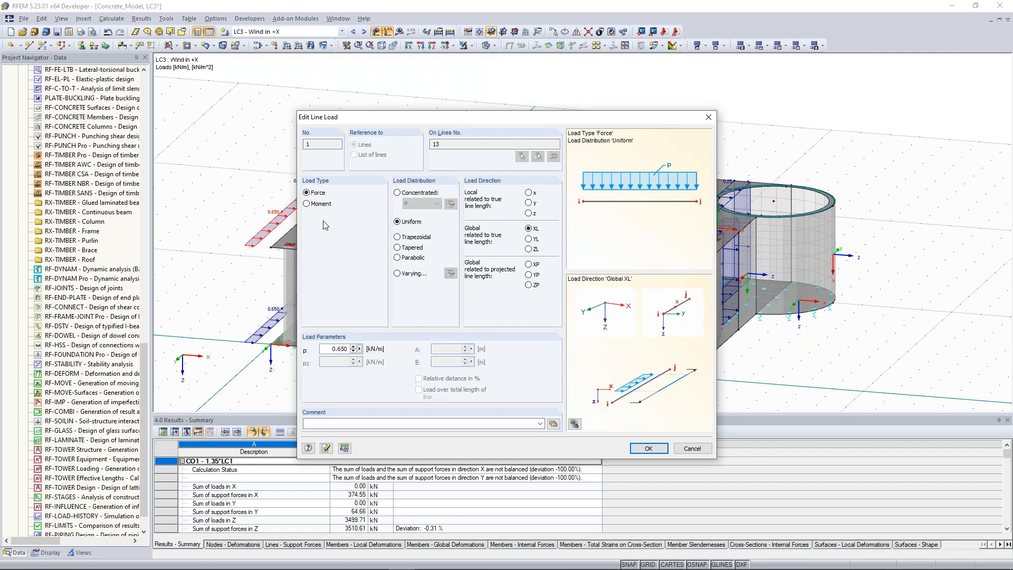
{"action": "left_click", "coordinate": [707, 117]}
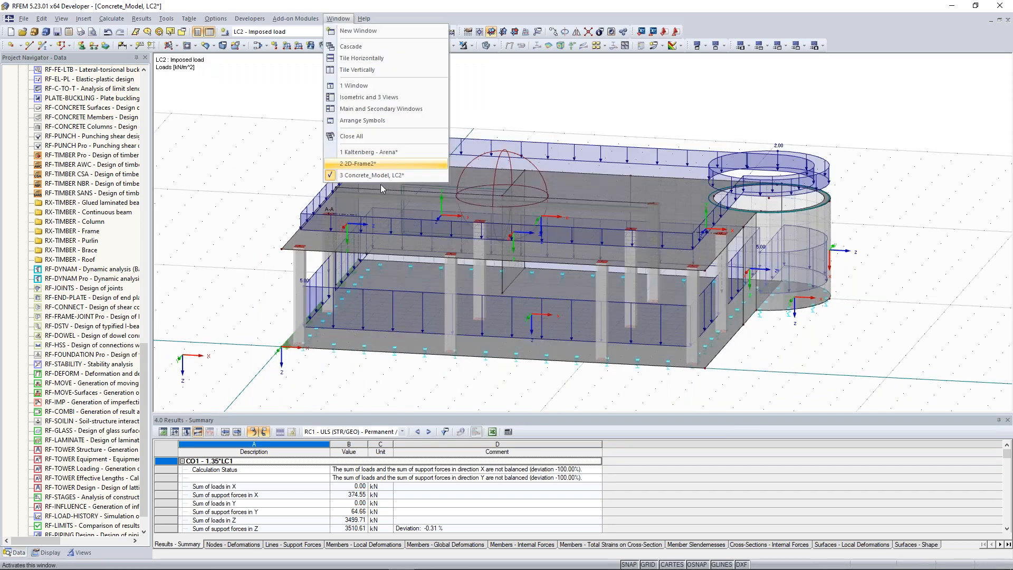
Switch to the 2D-Frame2 model, display LC1 - Self-weight and open the uniform member load on the top beam
{"action": "left_click", "coordinate": [380, 166]}
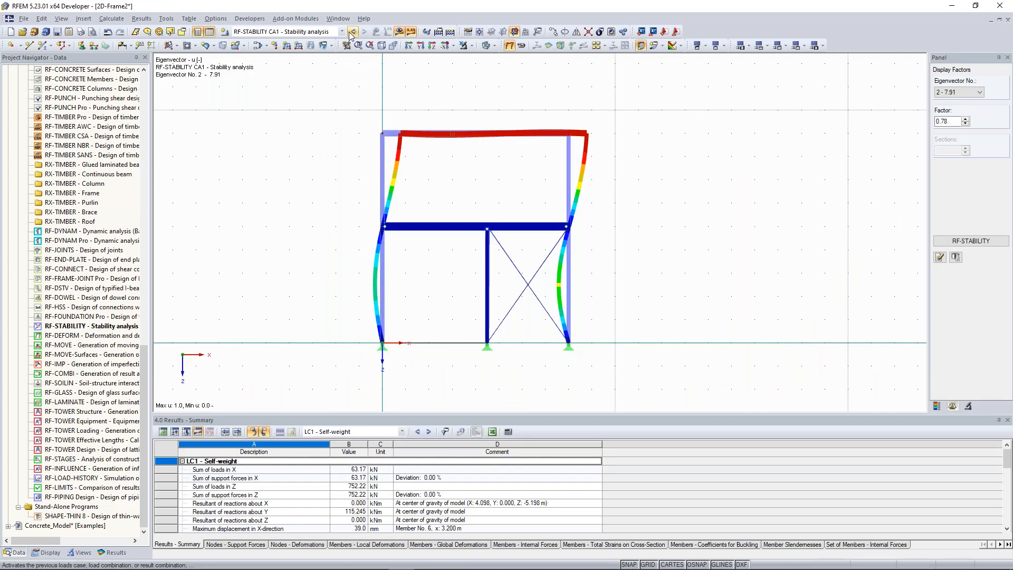
{"action": "left_click", "coordinate": [350, 35]}
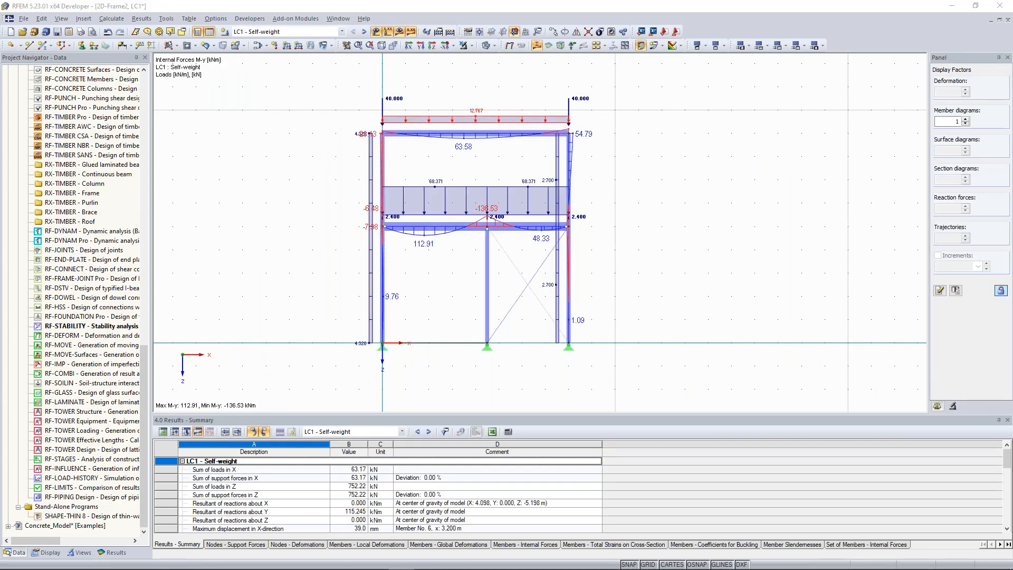
{"action": "double_click", "coordinate": [383, 117]}
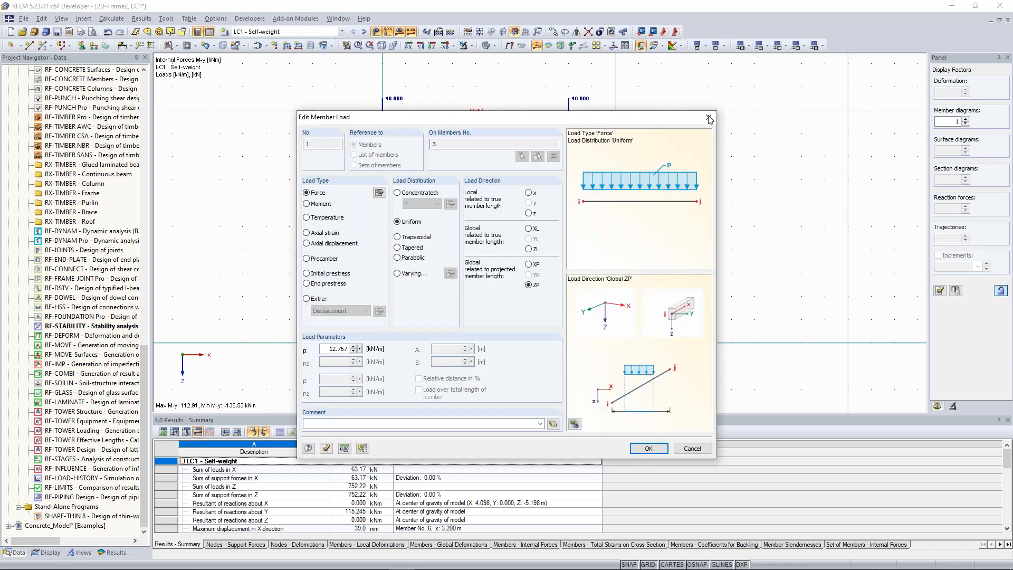
Try different relative offsets for the load eccentricity at the member start, and discard the changes to the member load
{"action": "left_click", "coordinate": [379, 194]}
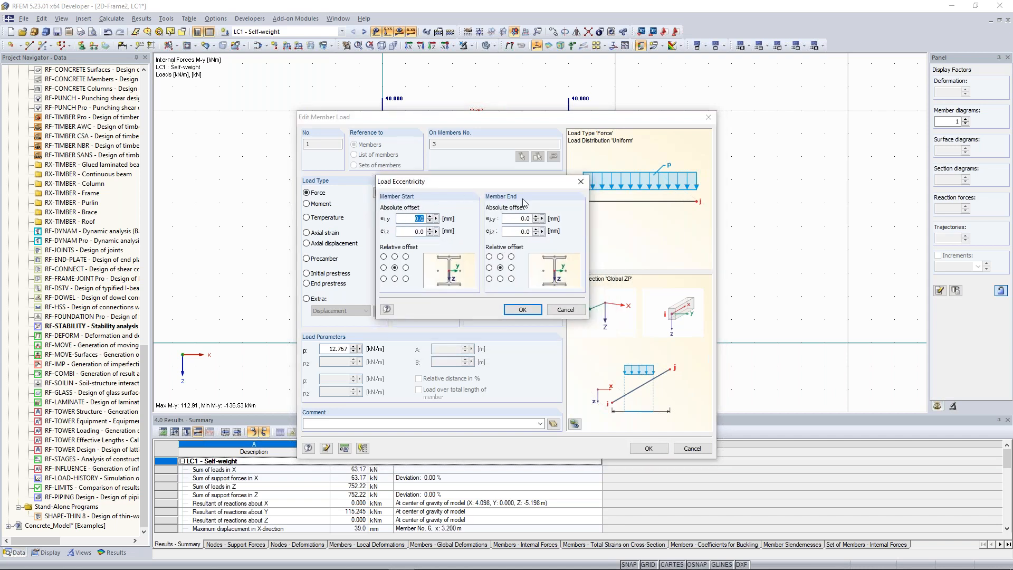
{"action": "left_click", "coordinate": [396, 257]}
{"action": "left_click", "coordinate": [395, 267]}
{"action": "left_click", "coordinate": [406, 267]}
{"action": "left_click", "coordinate": [581, 181]}
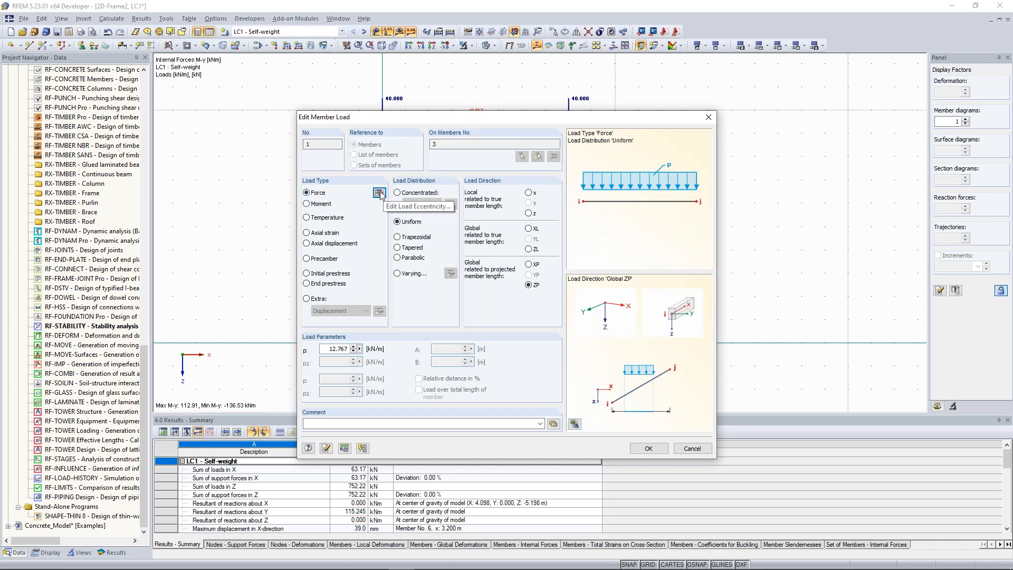
{"action": "left_click", "coordinate": [709, 117]}
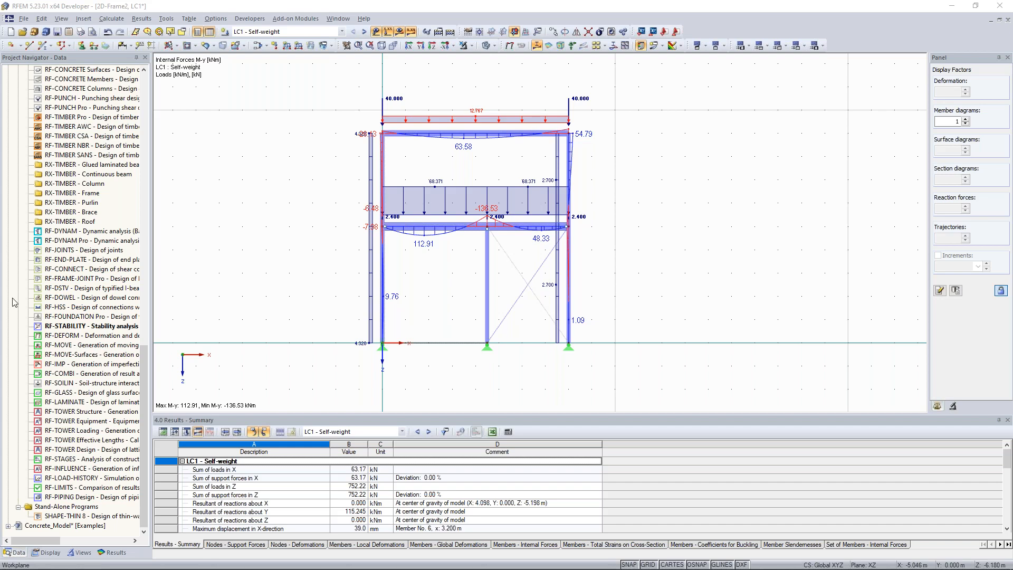
Switch back to the Concrete_Model window with the LC2 - Imposed load display
{"action": "left_click", "coordinate": [338, 18]}
{"action": "left_click", "coordinate": [361, 178]}
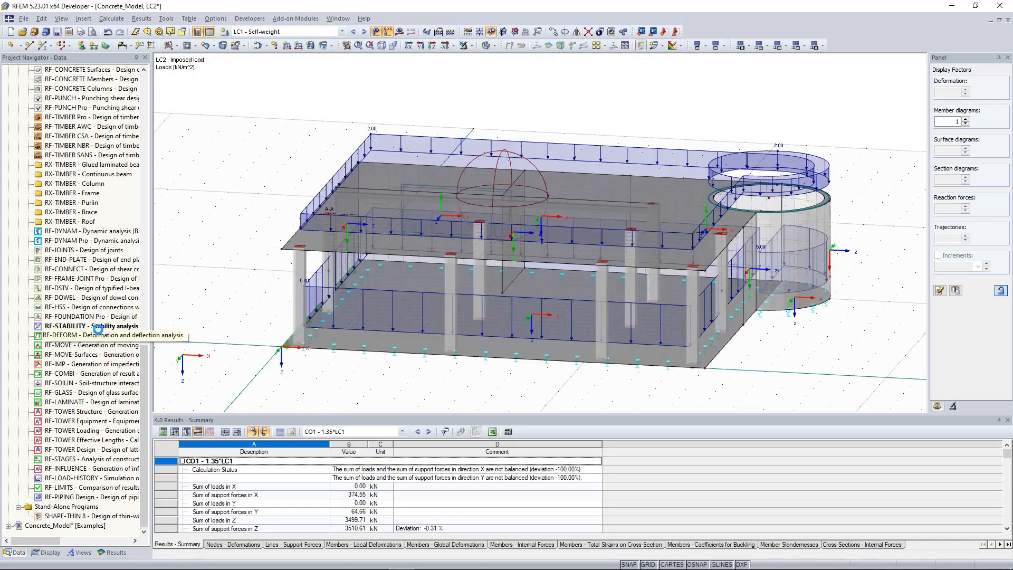
{"action": "scroll", "coordinate": [202, 268], "scroll_direction": "down", "scroll_amount": 2}
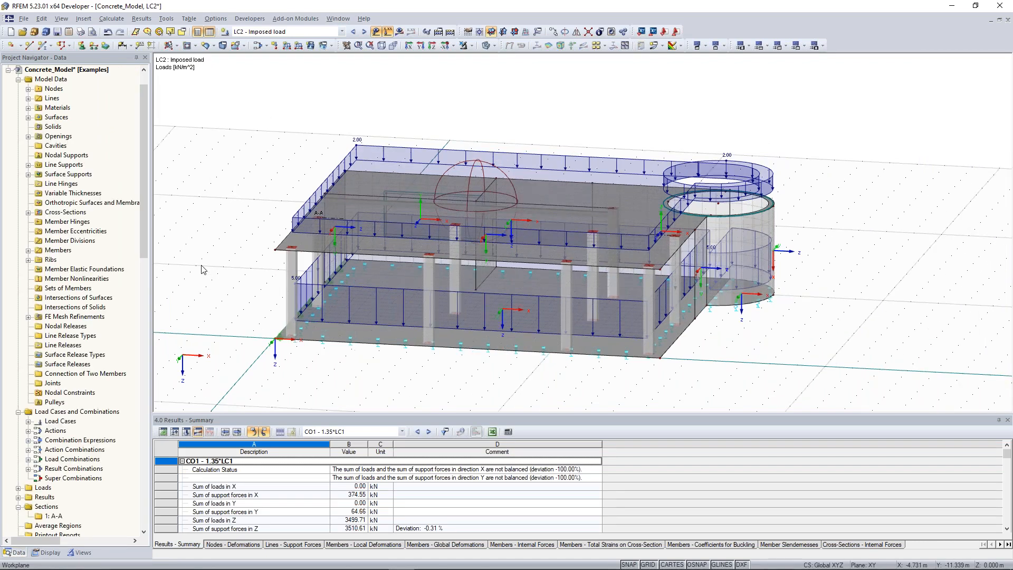
Switch to the 2D-Frame2 model, examine the critical load factors in the RF-STABILITY module and close it
{"action": "middle_click_drag", "start_coordinate": [216, 165], "coordinate": [255, 207]}
{"action": "left_click", "coordinate": [341, 21]}
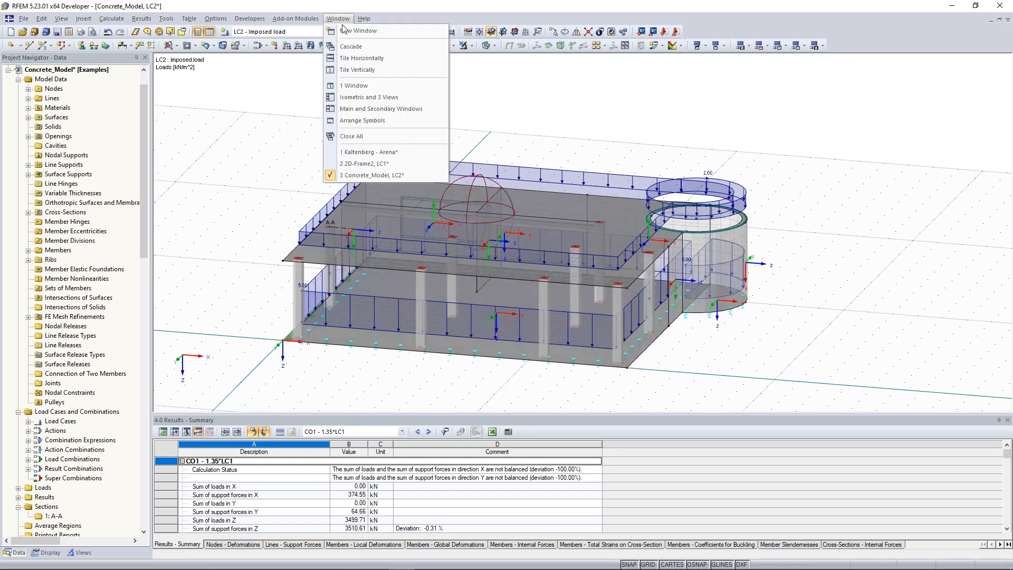
{"action": "left_click", "coordinate": [377, 170]}
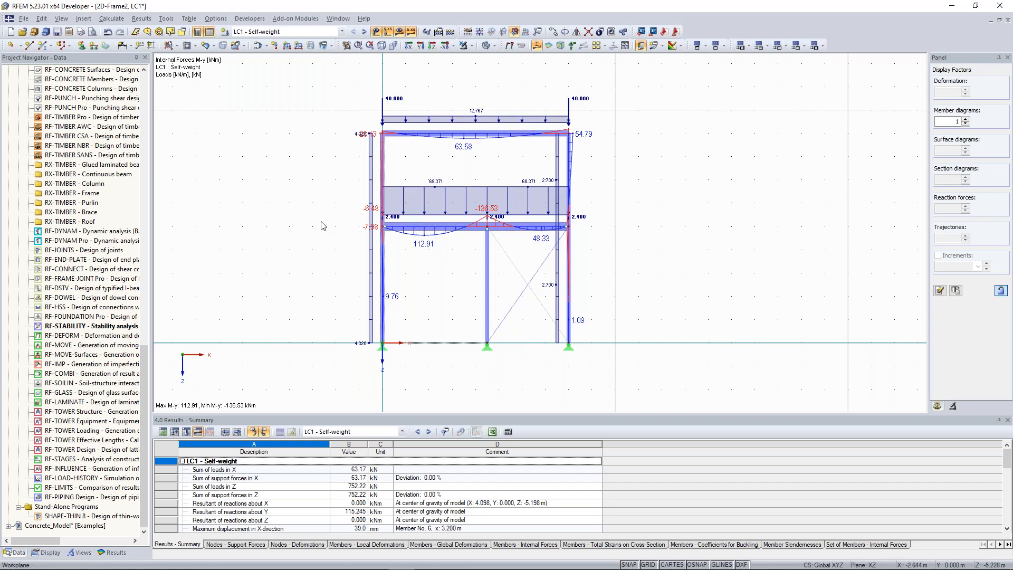
{"action": "double_click", "coordinate": [94, 327]}
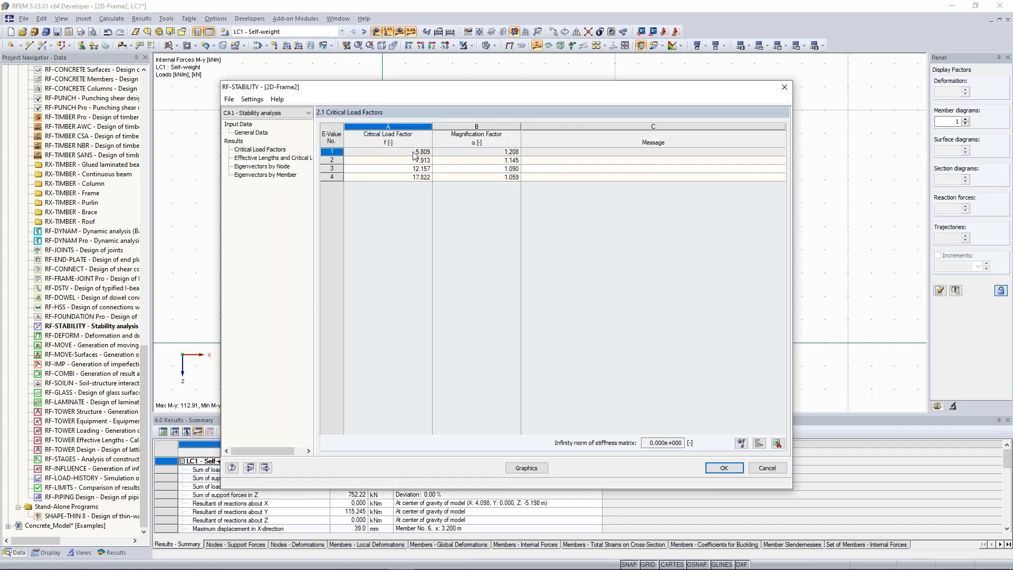
{"action": "left_click", "coordinate": [784, 86]}
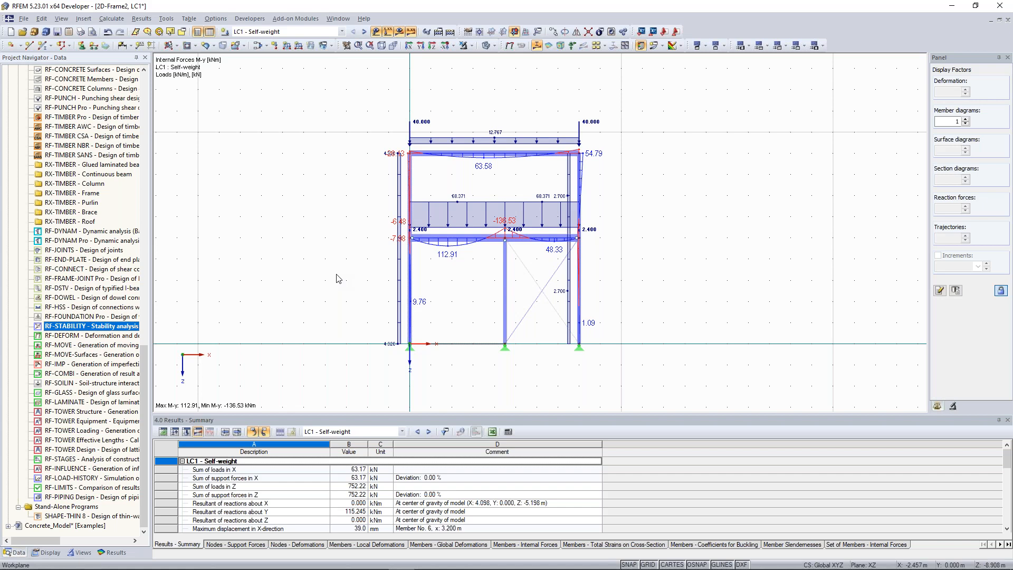
Look through the LC1 - Self-weight results summary, and briefly reopen and close the RF-STABILITY module
{"action": "scroll", "coordinate": [285, 499], "scroll_direction": "down", "scroll_amount": 1}
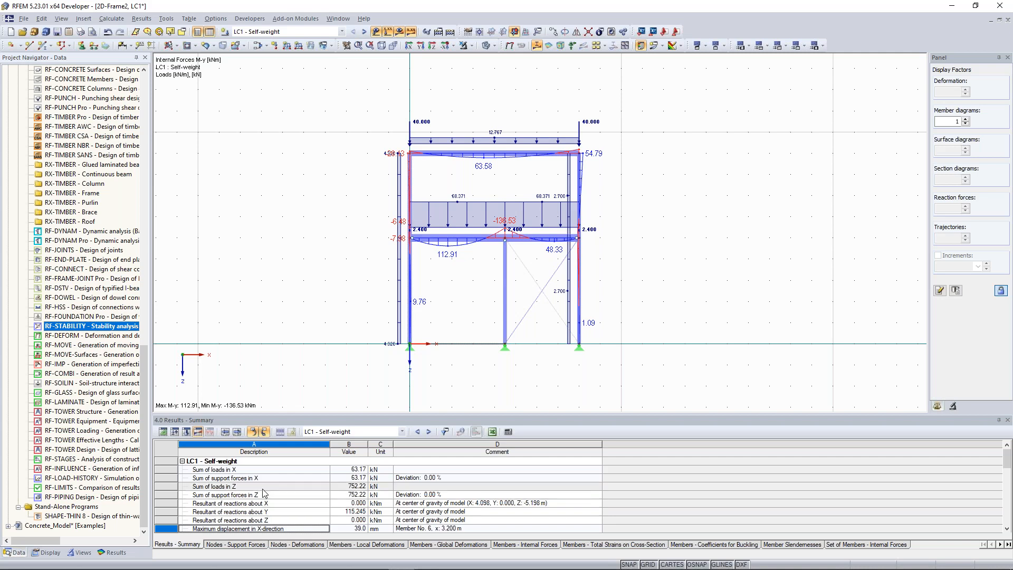
{"action": "scroll", "coordinate": [263, 491], "scroll_direction": "down", "scroll_amount": 3}
{"action": "scroll", "coordinate": [264, 492], "scroll_direction": "down", "scroll_amount": 2}
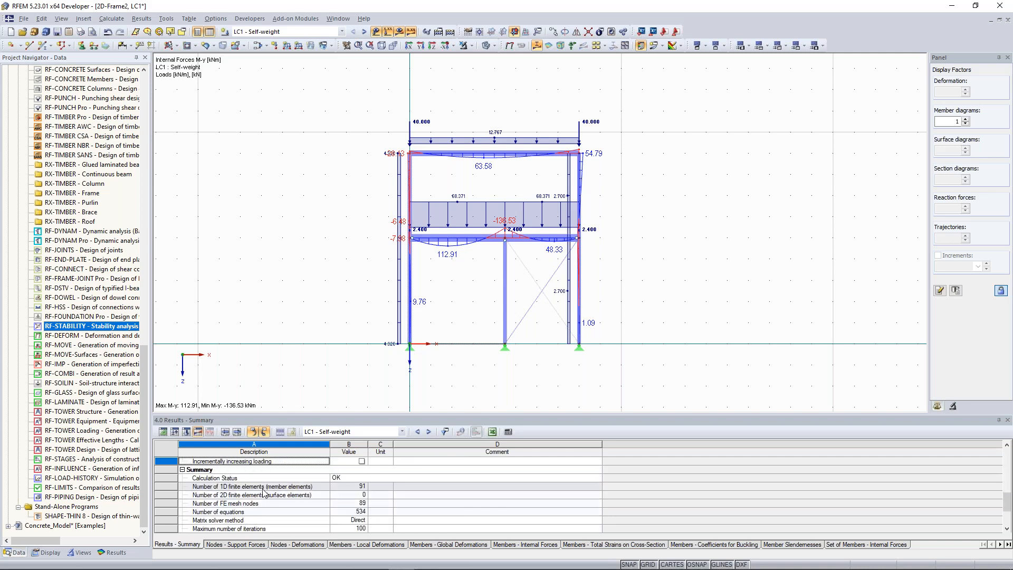
{"action": "left_click_drag", "start_coordinate": [1007, 507], "coordinate": [1008, 465]}
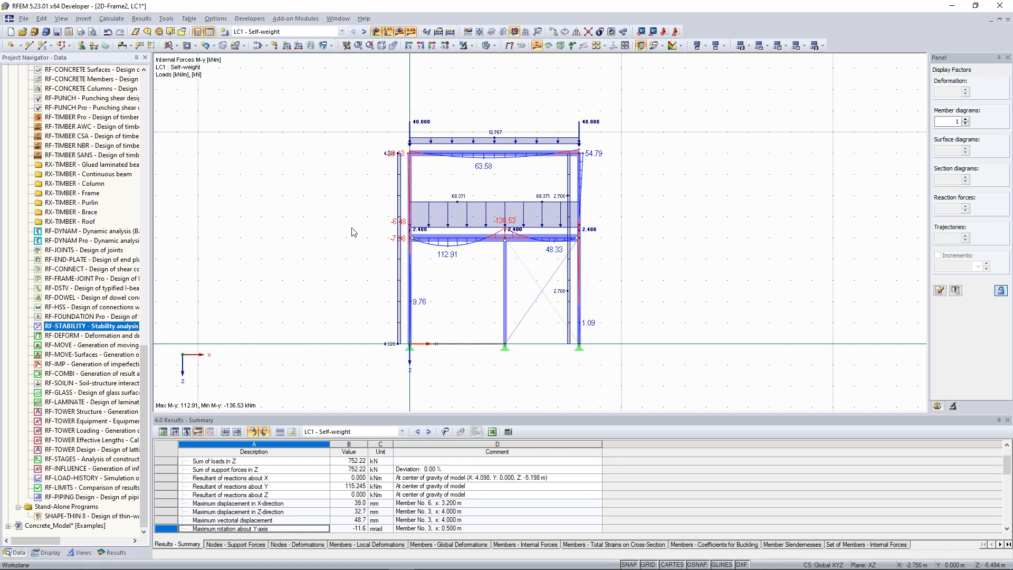
{"action": "double_click", "coordinate": [81, 326]}
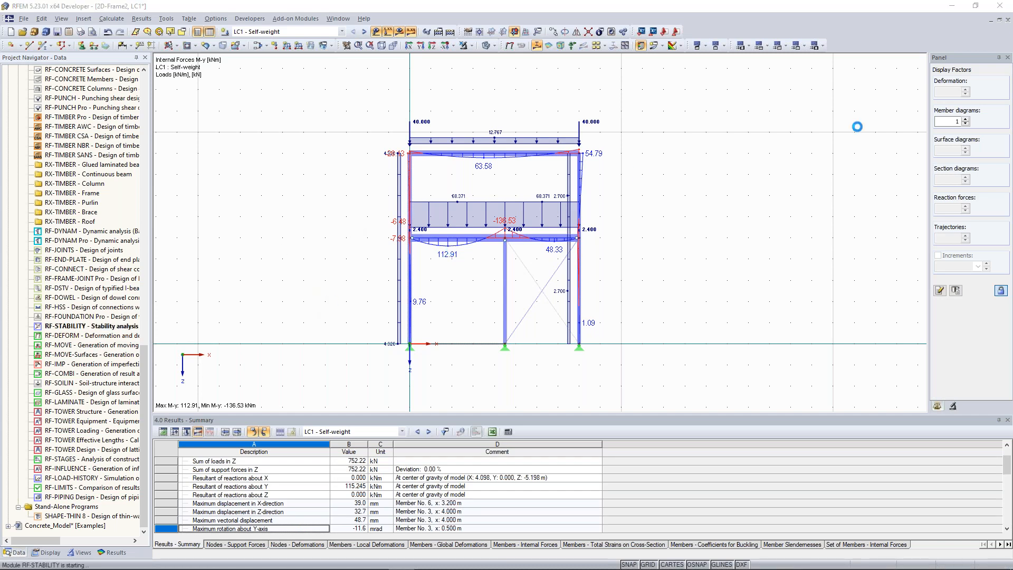
{"action": "left_click", "coordinate": [783, 89]}
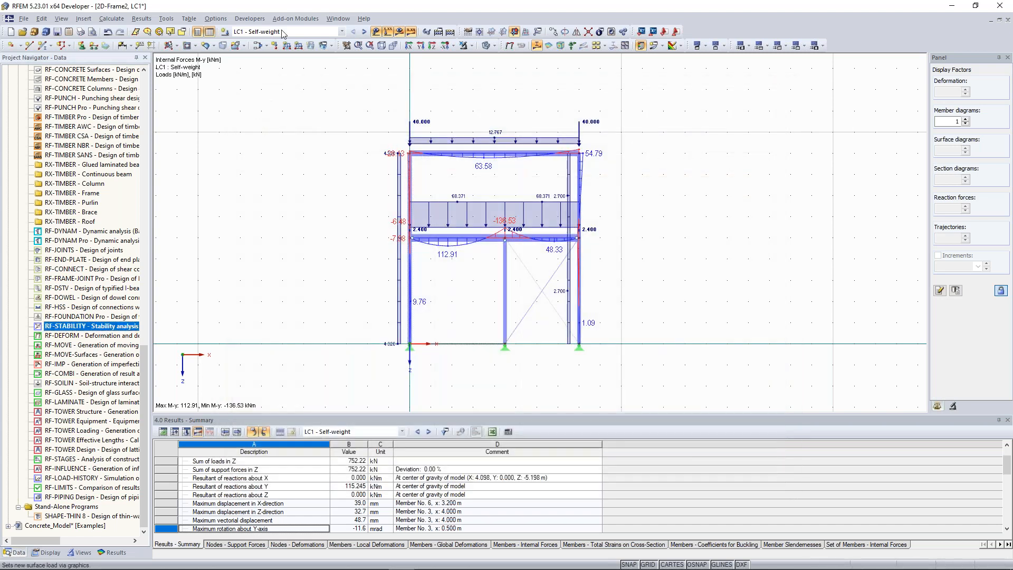
Try activating incrementally increasing loading in LC1's calculation parameters, deactivate it again and leave the load case settings without saving
{"action": "left_click", "coordinate": [267, 46]}
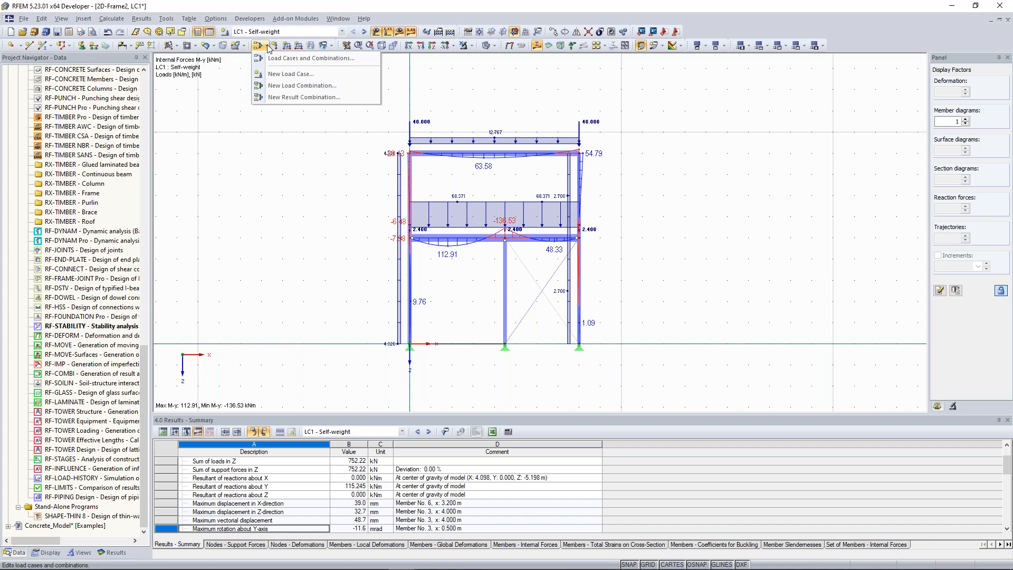
{"action": "left_click", "coordinate": [298, 58]}
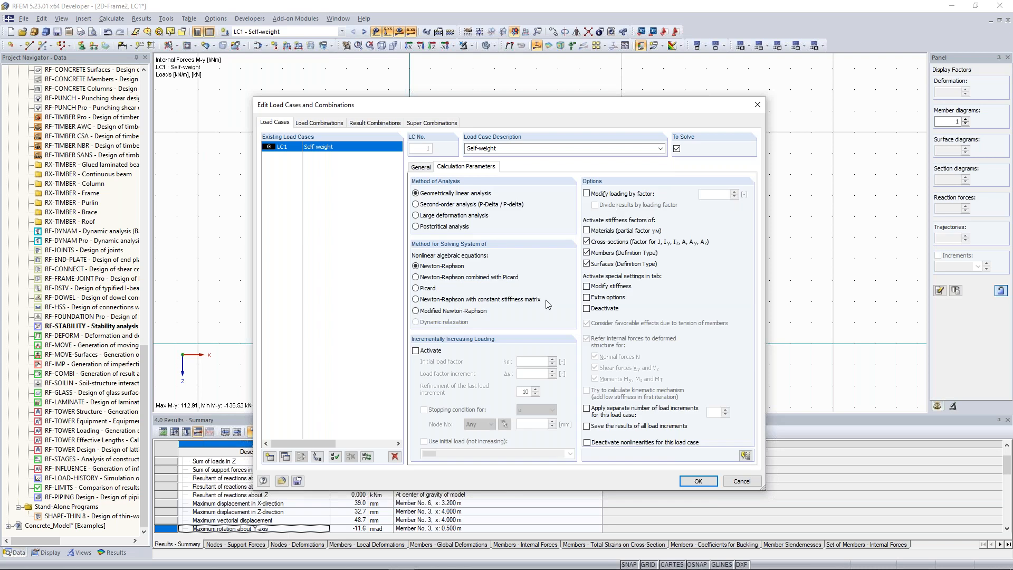
{"action": "left_click", "coordinate": [436, 350]}
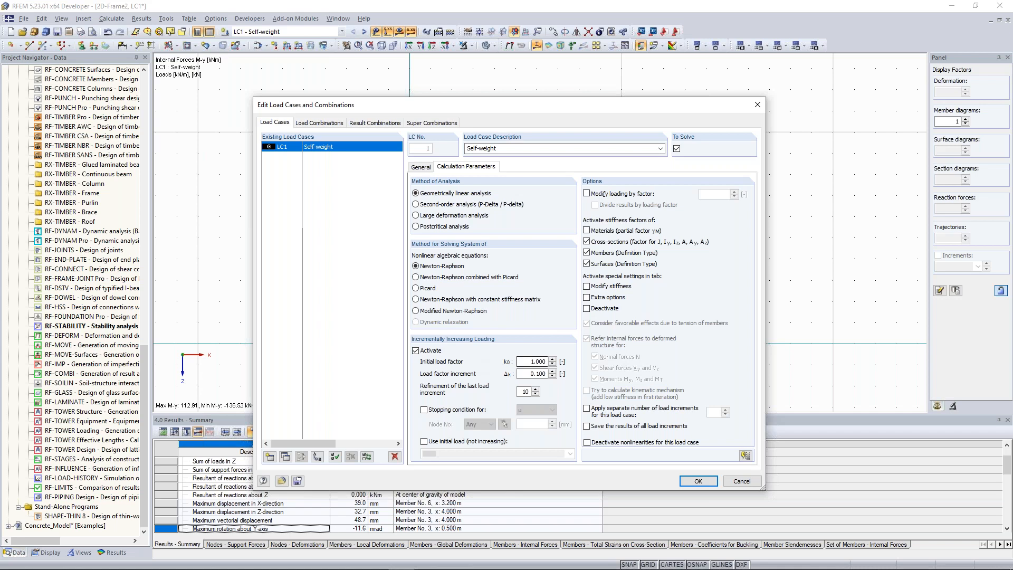
{"action": "left_click", "coordinate": [605, 435]}
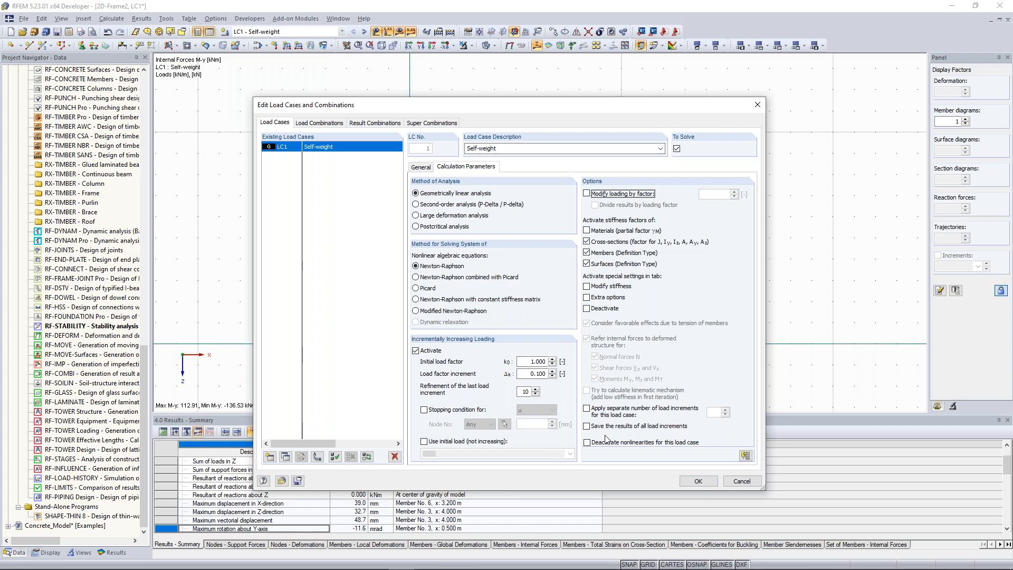
{"action": "left_click", "coordinate": [438, 349]}
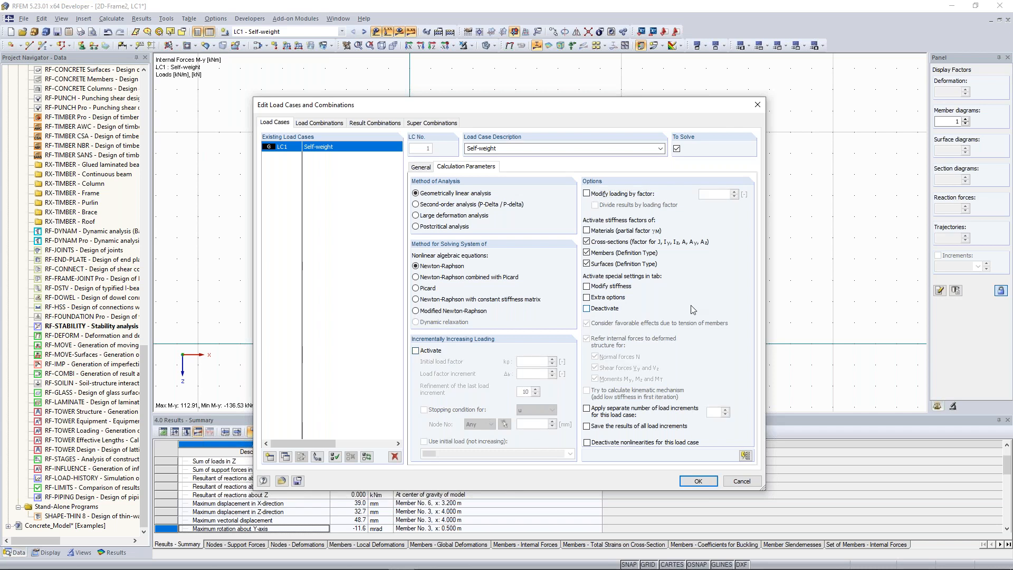
{"action": "left_click", "coordinate": [758, 105]}
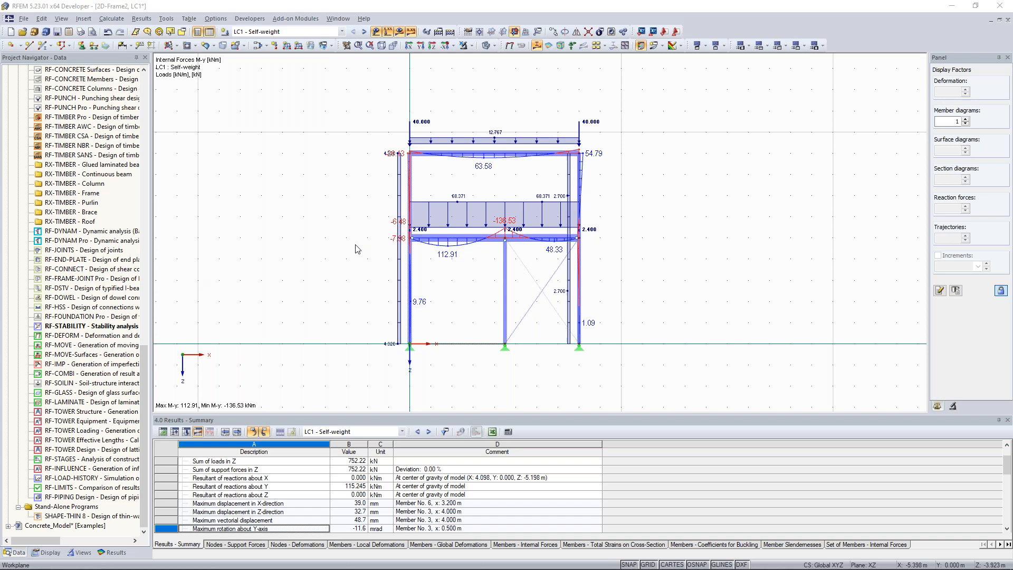
Start a new member of type Beam and open the cross-section library for a new cross-section
{"action": "middle_click_drag", "start_coordinate": [360, 252], "coordinate": [331, 234]}
{"action": "scroll", "coordinate": [332, 233], "scroll_direction": "up", "scroll_amount": 2}
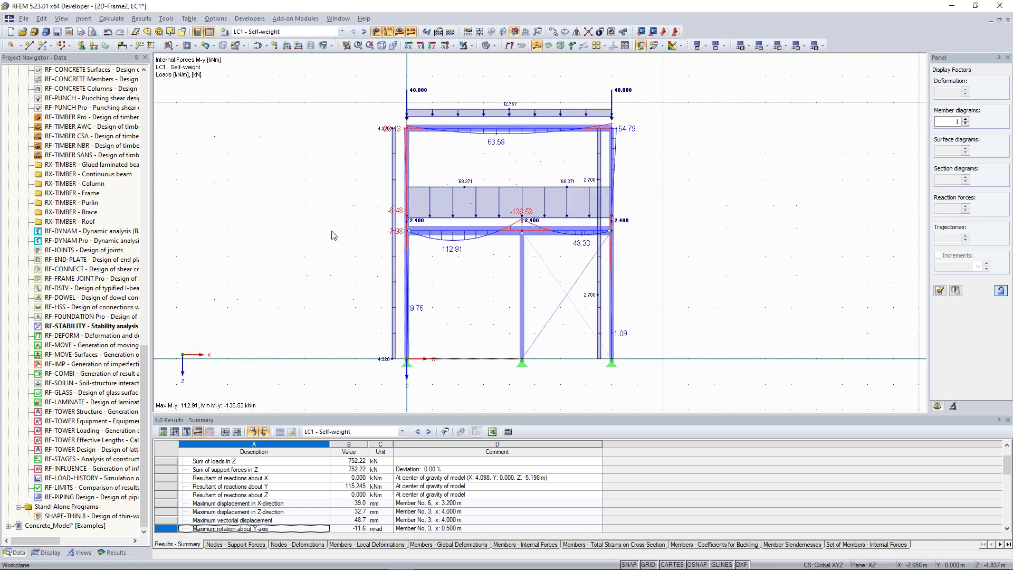
{"action": "left_click", "coordinate": [43, 46]}
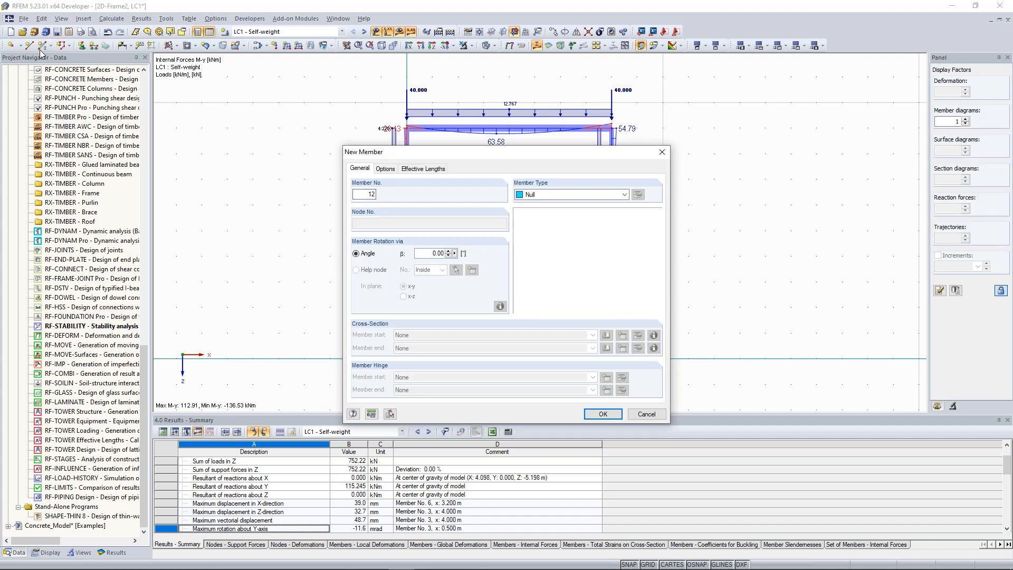
{"action": "left_click", "coordinate": [597, 194]}
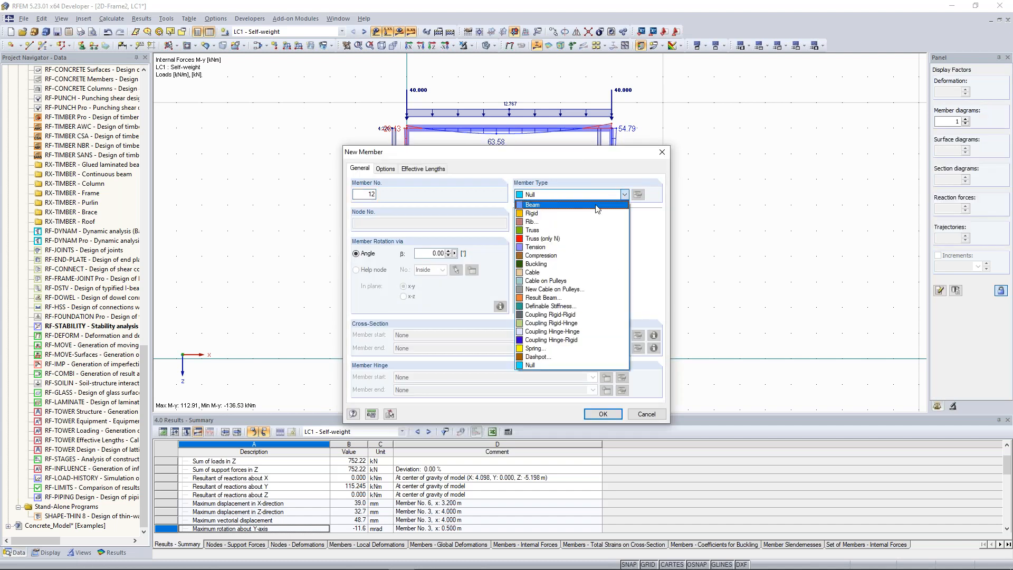
{"action": "left_click", "coordinate": [599, 213]}
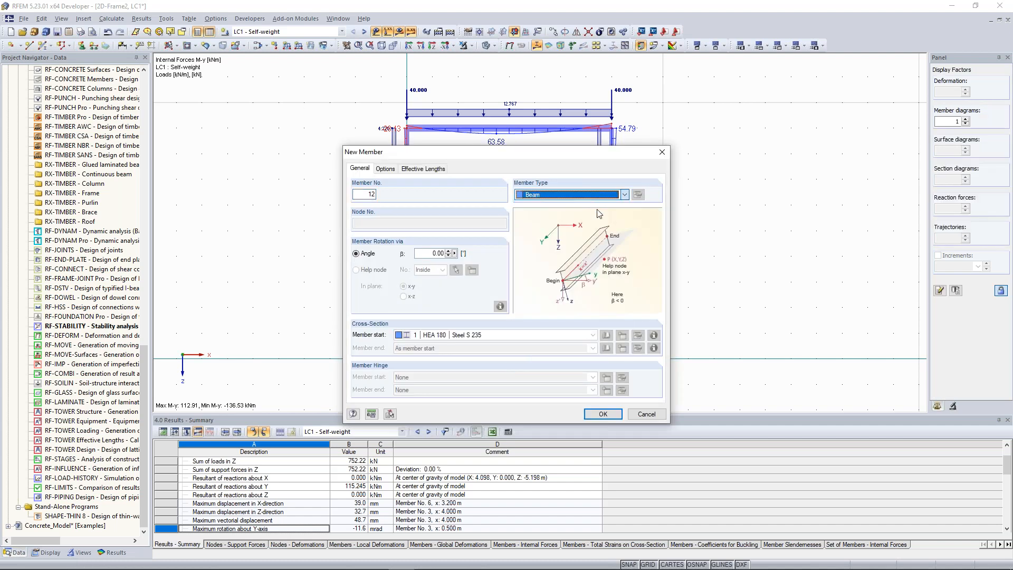
{"action": "left_click", "coordinate": [623, 336]}
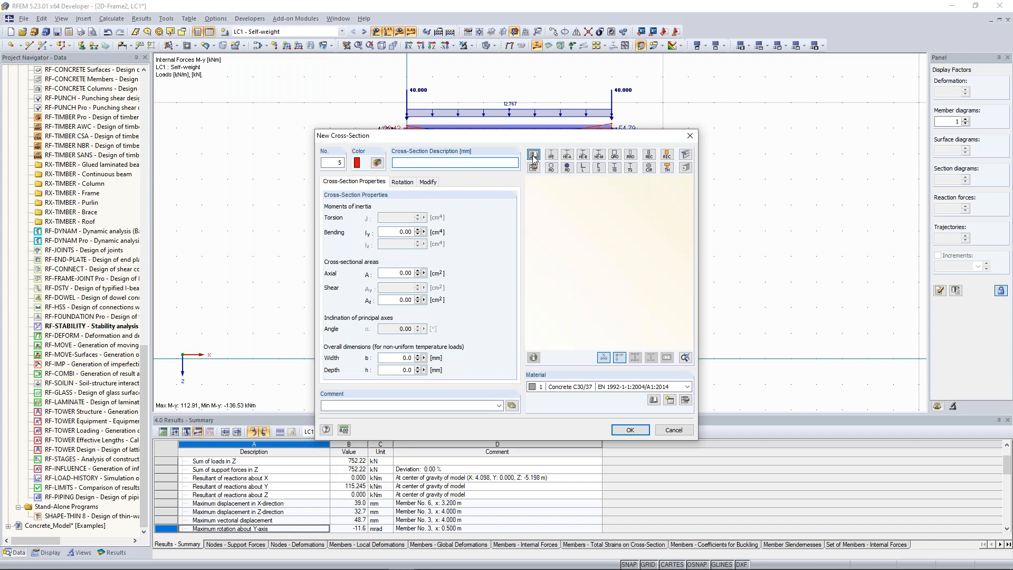
{"action": "left_click", "coordinate": [533, 155]}
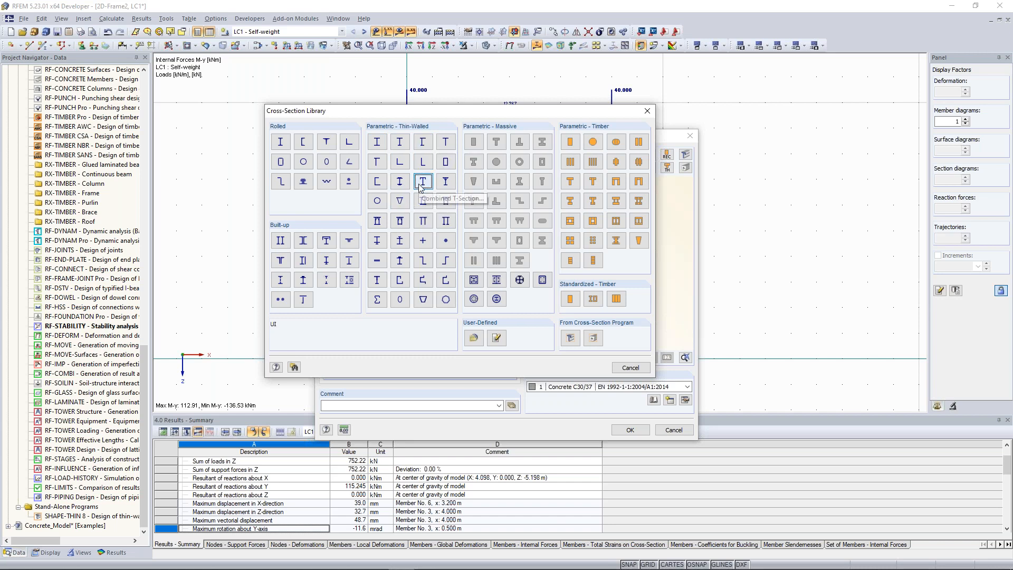
Review the parameters of the thin-walled Trapezoidal Hollow Section, and discard the new cross-section and member
{"action": "left_click", "coordinate": [422, 301]}
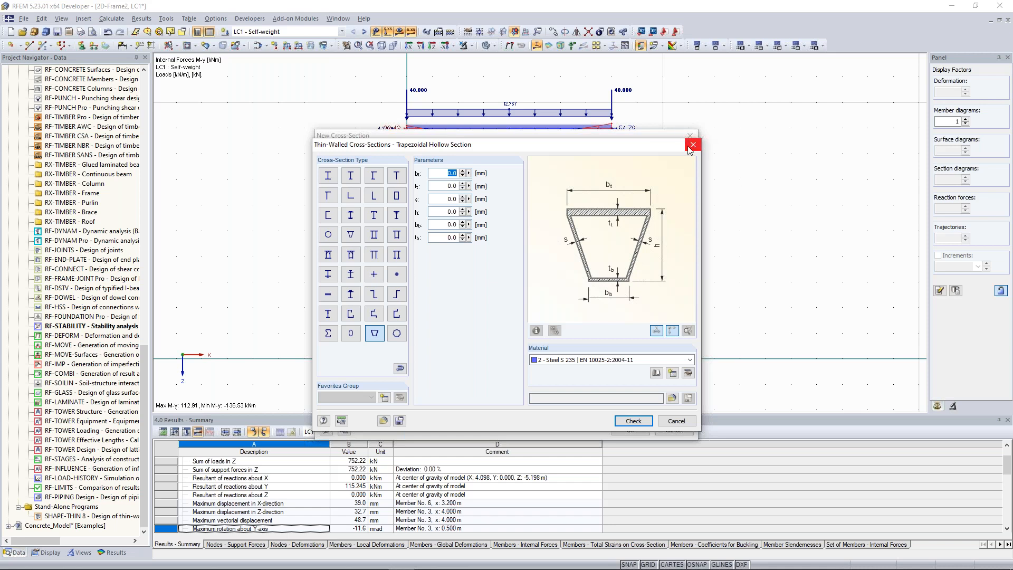
{"action": "left_click", "coordinate": [691, 146]}
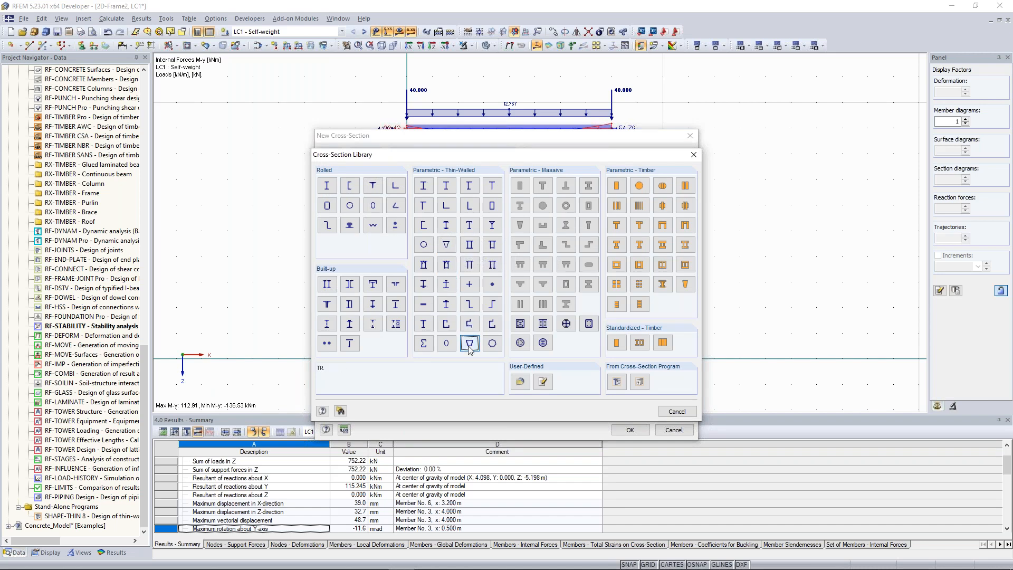
{"action": "left_click", "coordinate": [694, 155]}
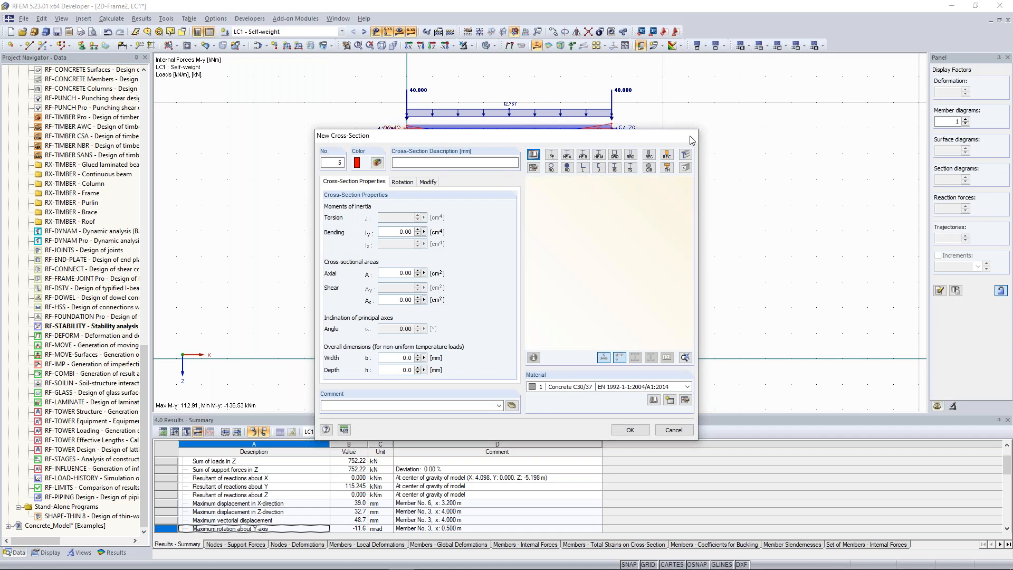
{"action": "left_click", "coordinate": [689, 136]}
{"action": "left_click", "coordinate": [663, 152]}
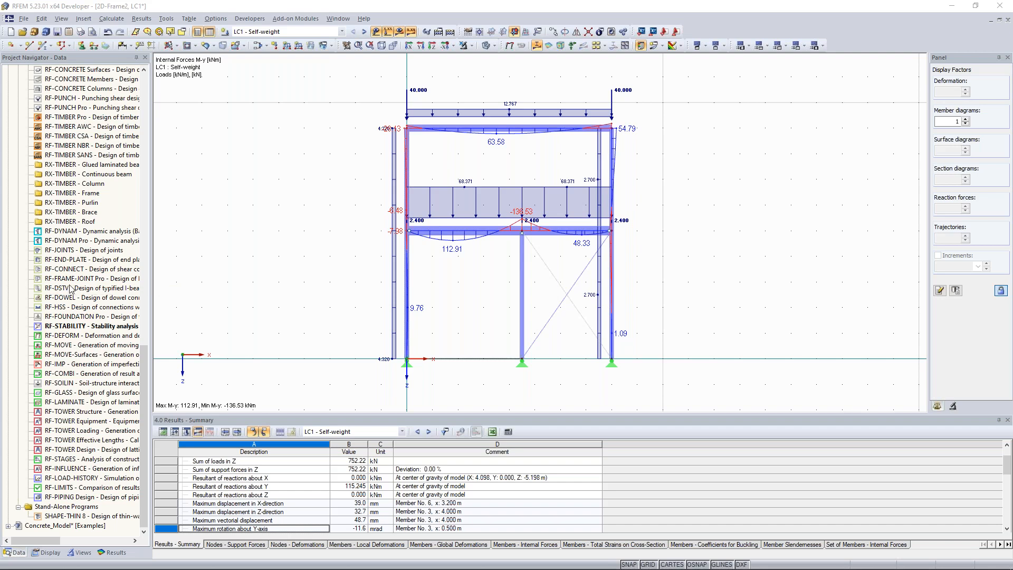
Switch back to the Concrete_Model window
{"action": "right_click", "coordinate": [247, 260]}
{"action": "left_click", "coordinate": [292, 165]}
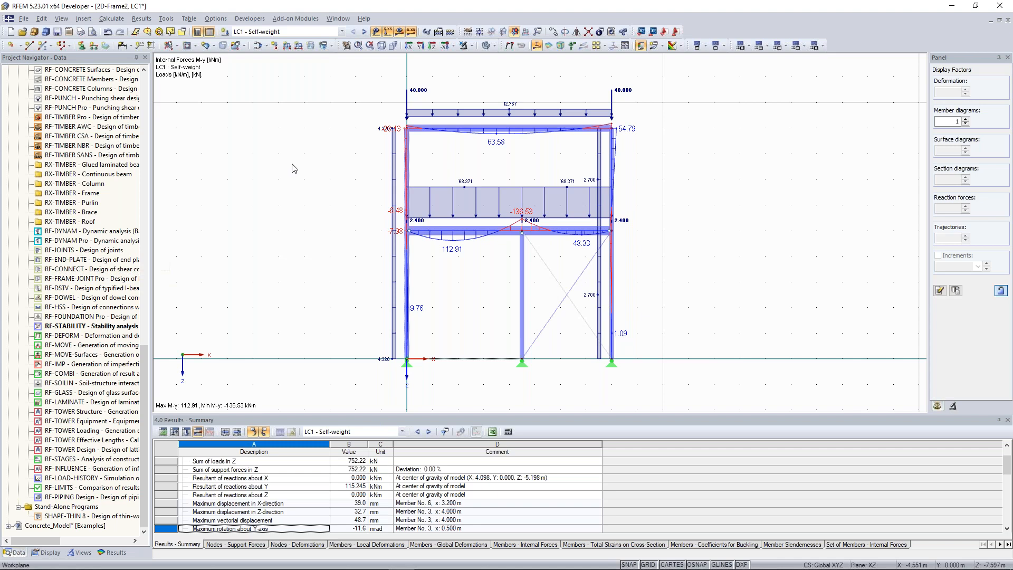
{"action": "left_click", "coordinate": [333, 18]}
{"action": "left_click", "coordinate": [300, 19]}
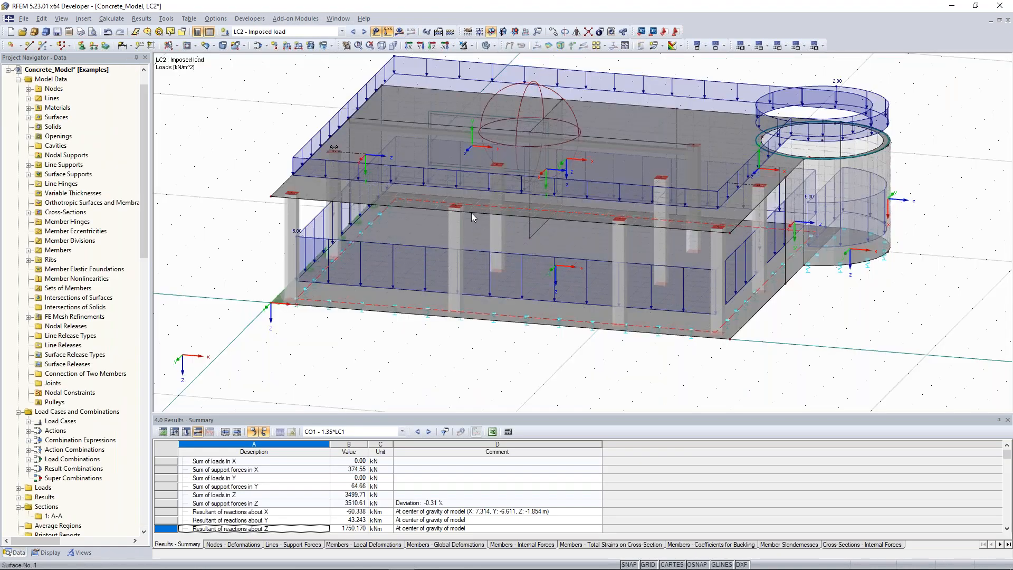
Display the results of RC1 - ULS (STR/GEO) with the basic internal forces mx on the surfaces
{"action": "left_click", "coordinate": [342, 31]}
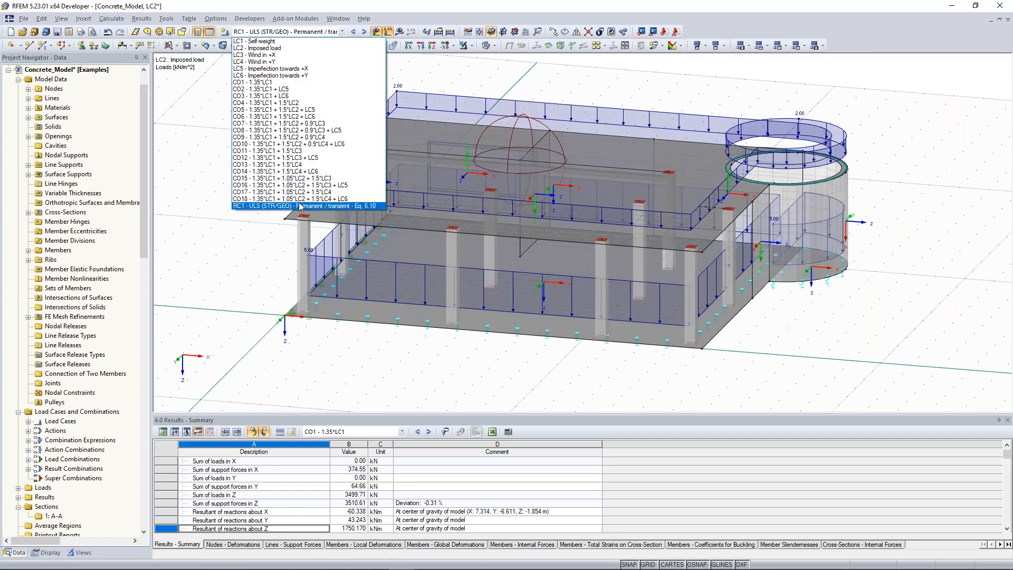
{"action": "left_click", "coordinate": [300, 205]}
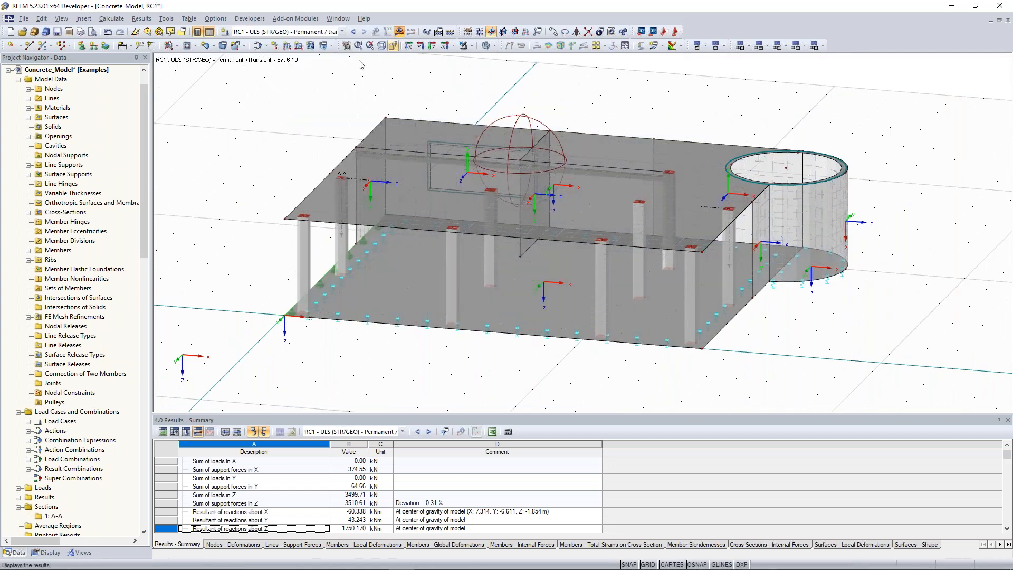
{"action": "left_click", "coordinate": [400, 34]}
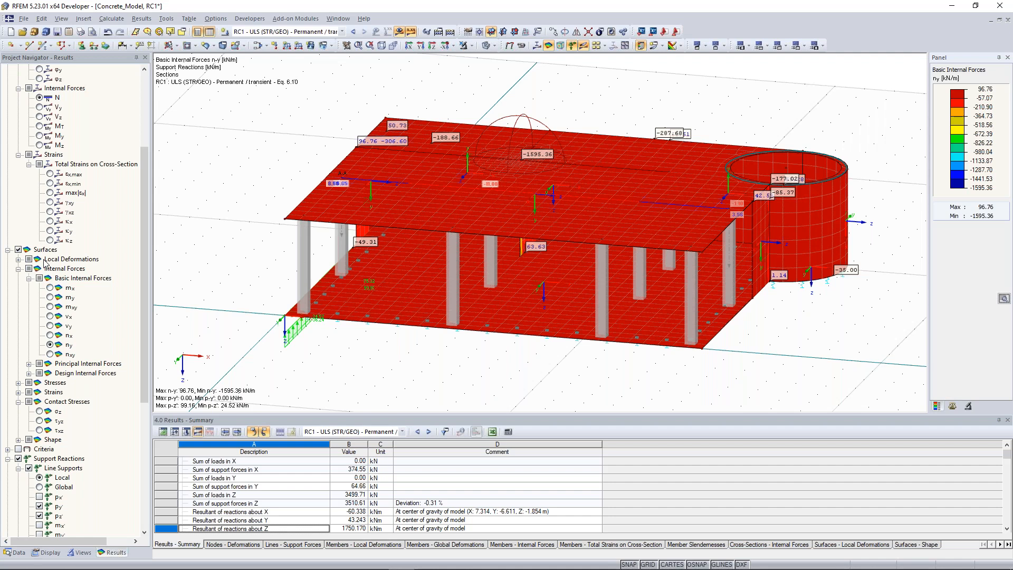
{"action": "left_click", "coordinate": [50, 288]}
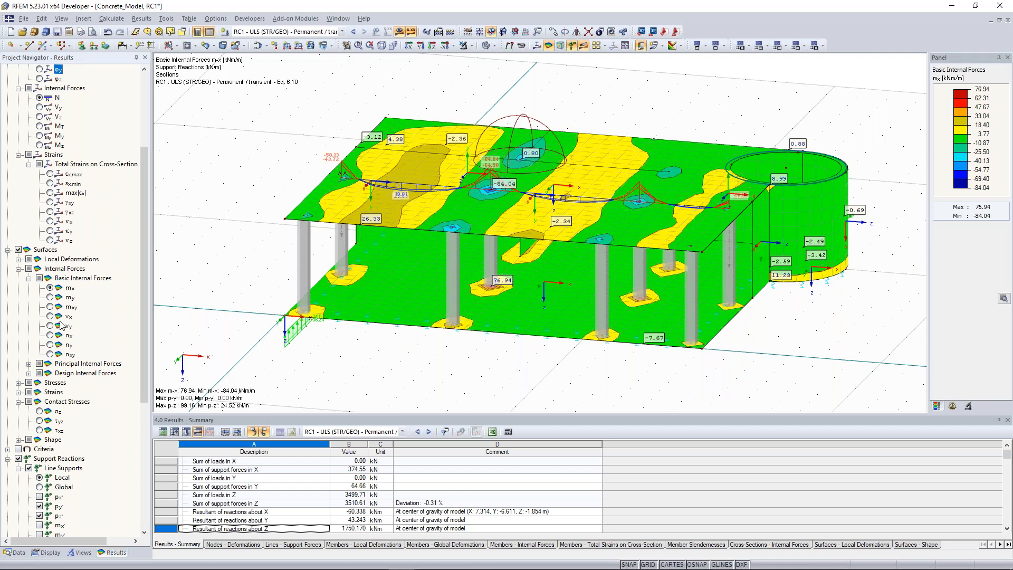
{"action": "middle_click_drag", "start_coordinate": [446, 209], "coordinate": [453, 259], "text": "ctrl"}
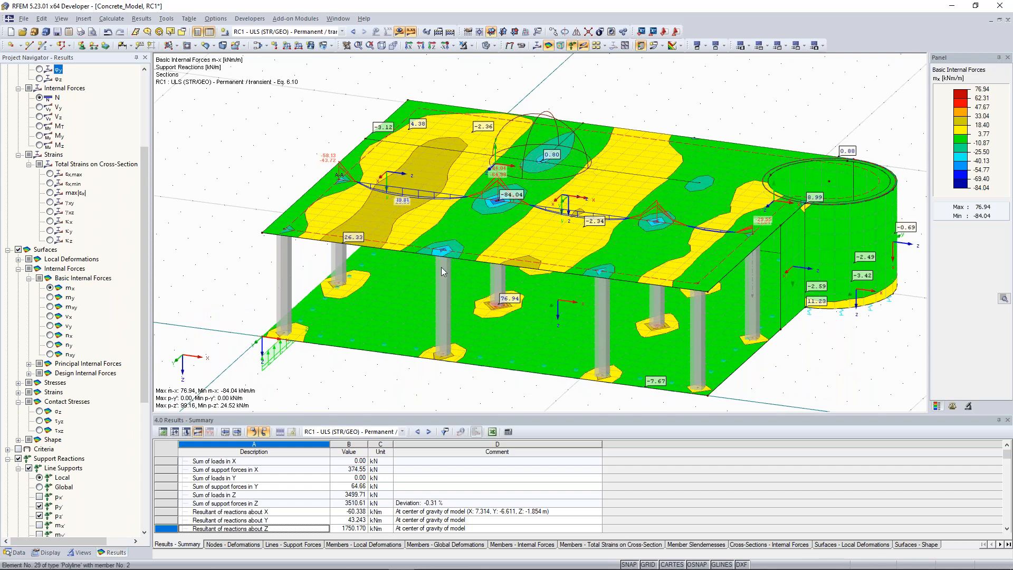
{"action": "scroll", "coordinate": [441, 267], "scroll_direction": "up", "scroll_amount": 1}
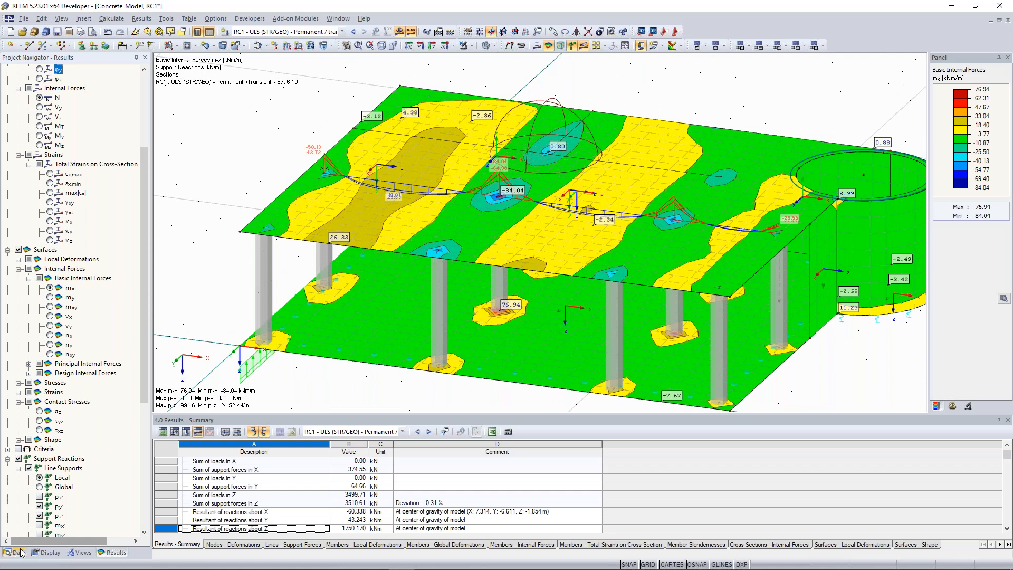
Look up the list of add-on modules in the project data while keeping the mx surface results displayed
{"action": "left_click", "coordinate": [20, 553]}
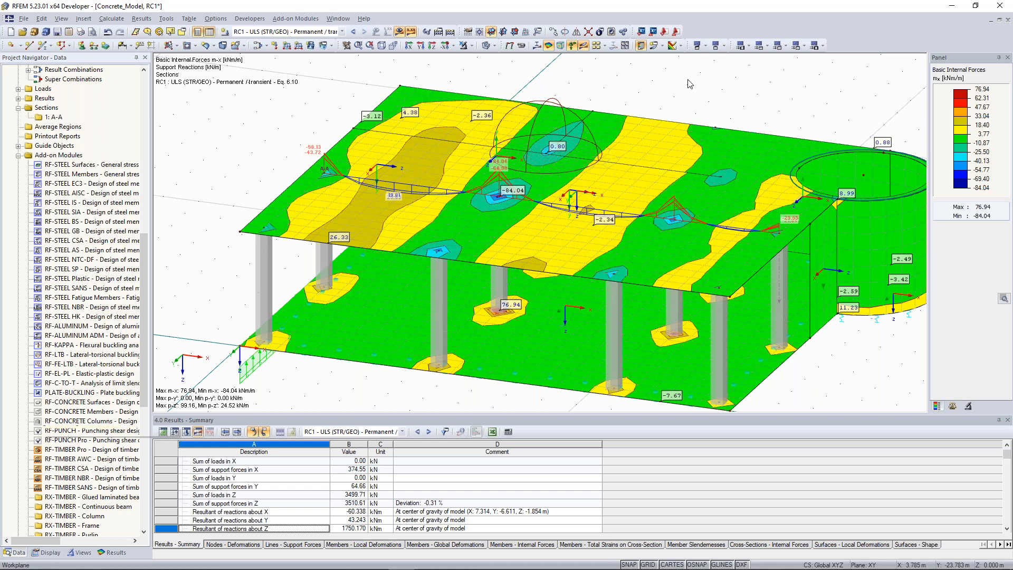
{"action": "scroll", "coordinate": [688, 85], "scroll_direction": "down", "scroll_amount": 2}
{"action": "middle_click_drag", "start_coordinate": [682, 86], "coordinate": [651, 112]}
{"action": "scroll", "coordinate": [442, 232], "scroll_direction": "up", "scroll_amount": 1}
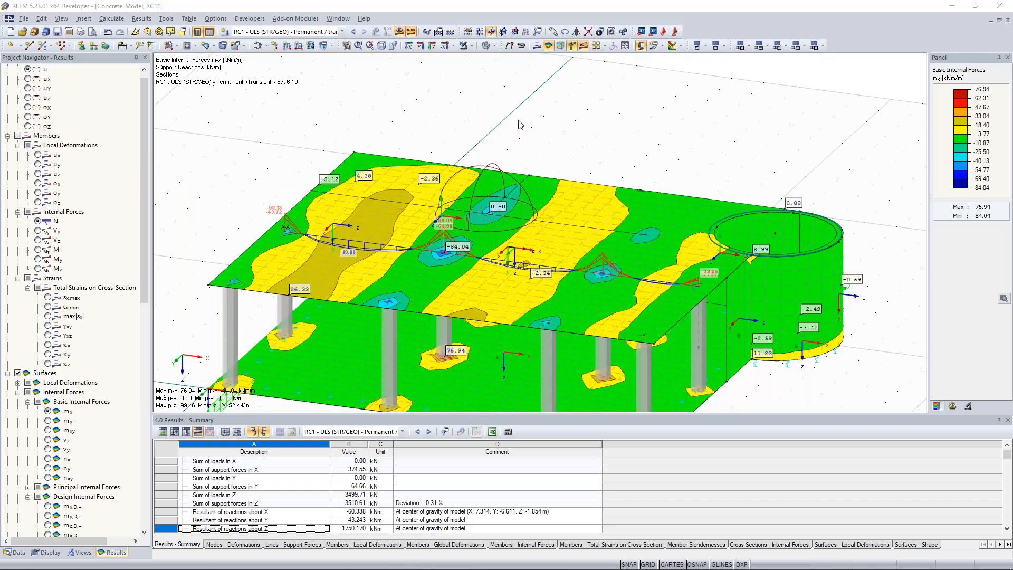
Hide the RC1 results so that only the concrete building model is displayed
{"action": "scroll", "coordinate": [519, 125], "scroll_direction": "down", "scroll_amount": 2}
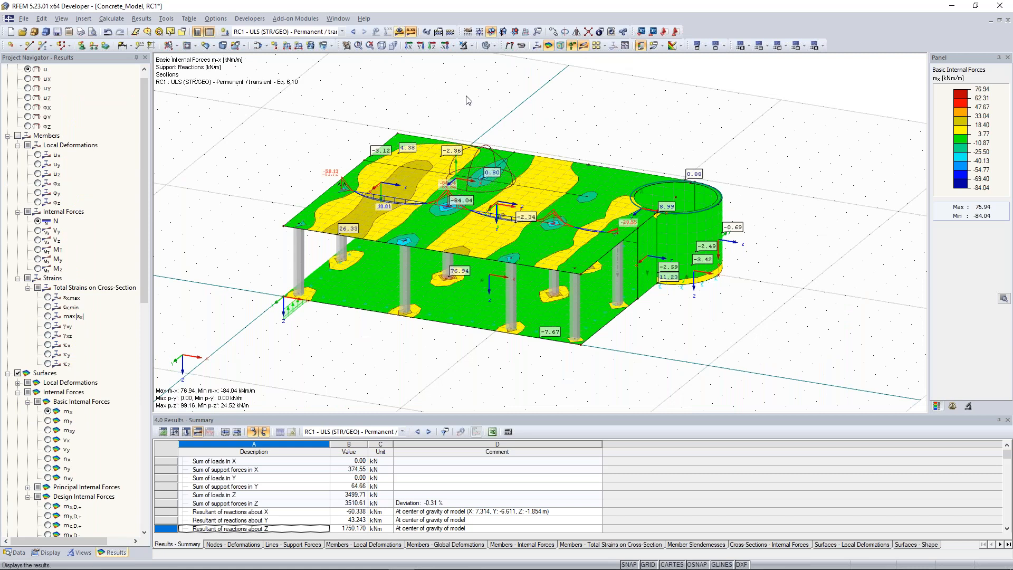
{"action": "left_click", "coordinate": [410, 34]}
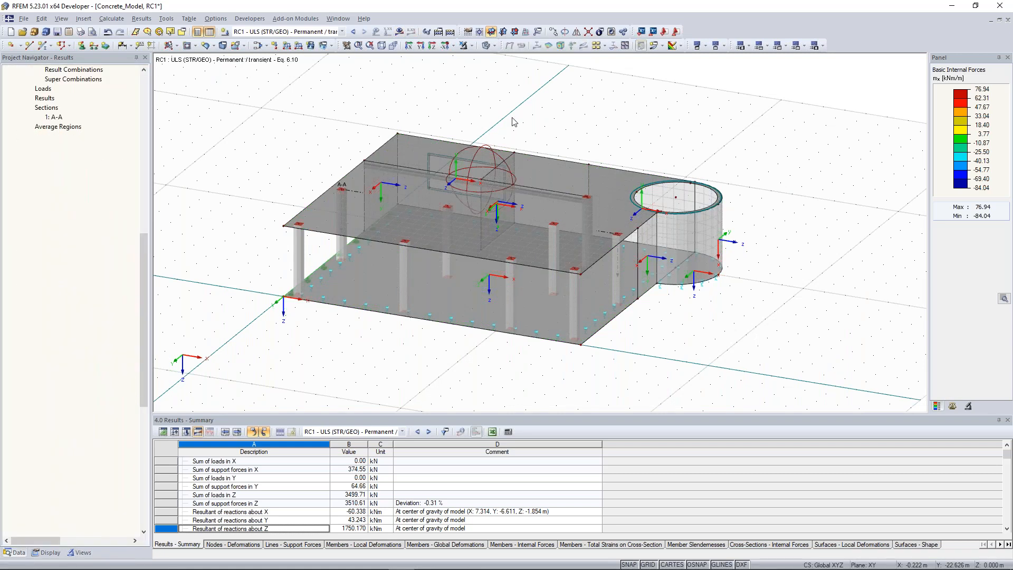
{"action": "middle_click_drag", "start_coordinate": [512, 118], "coordinate": [498, 117], "text": "ctrl"}
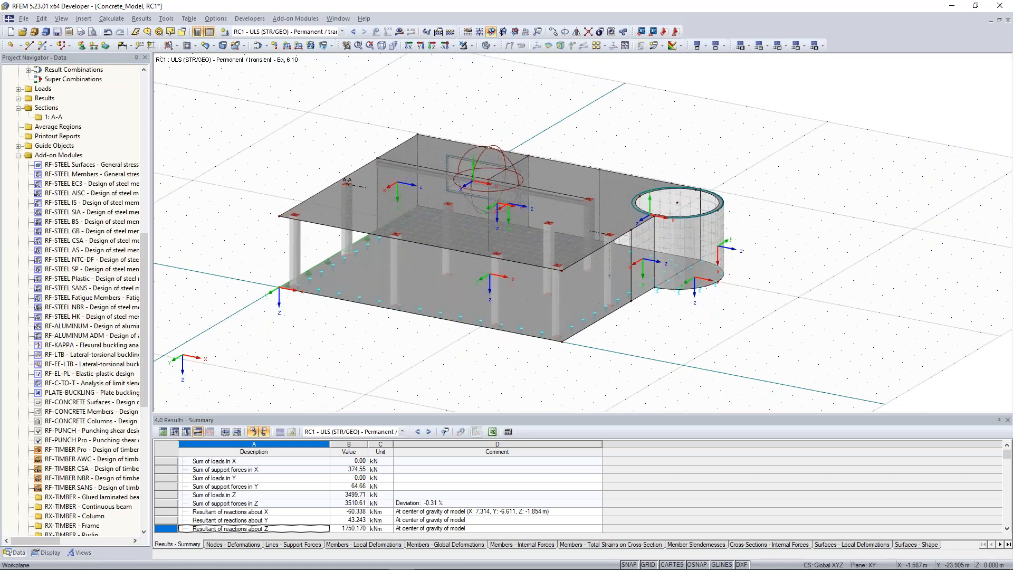
{"action": "scroll", "coordinate": [529, 157], "scroll_direction": "up", "scroll_amount": 2}
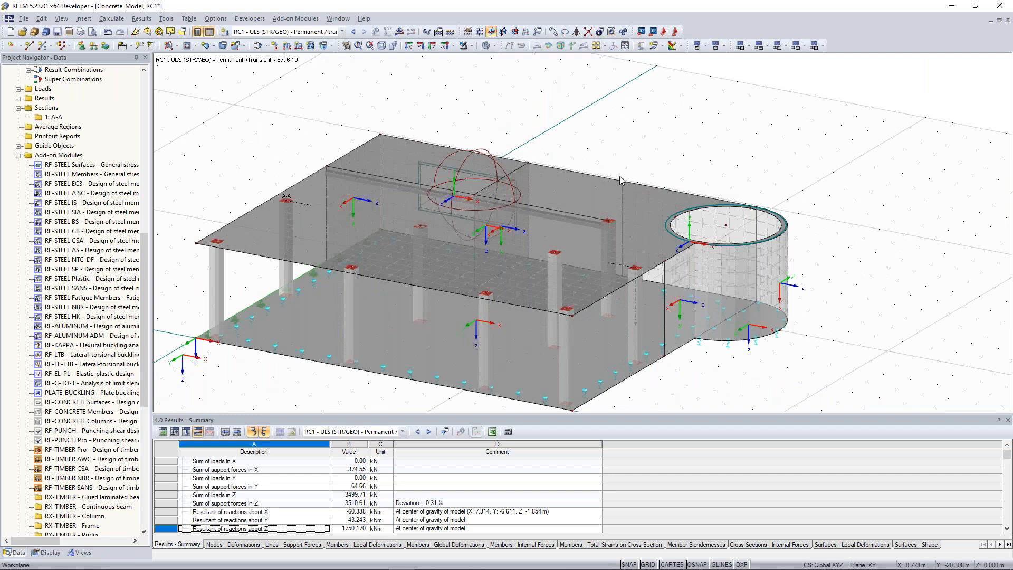
{"action": "scroll", "coordinate": [628, 177], "scroll_direction": "down", "scroll_amount": 1}
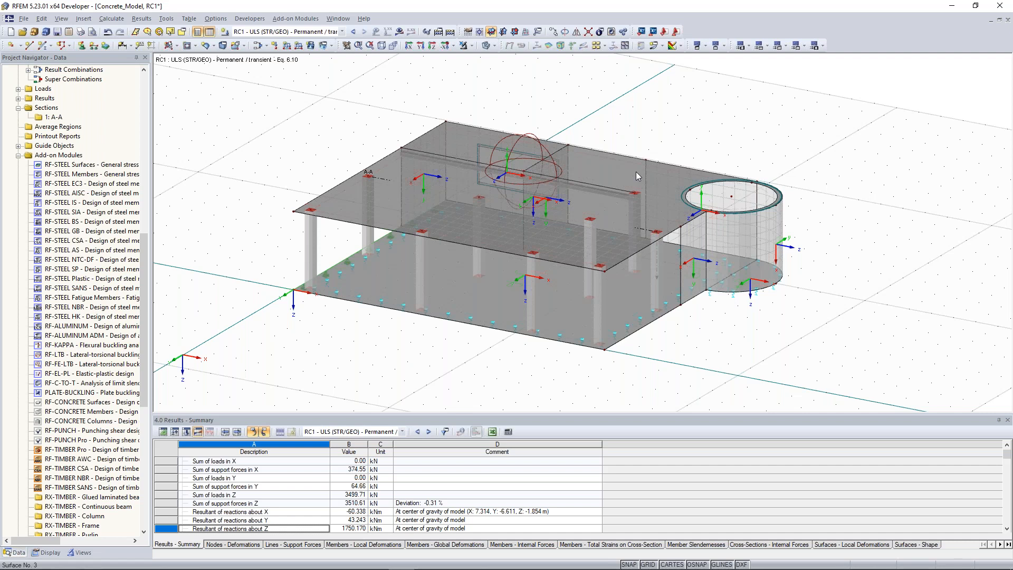
Start a mass print to a printout report with the isometric model graphic and load graphics for load cases LC1 to LC6
{"action": "key", "text": "ctrl+p"}
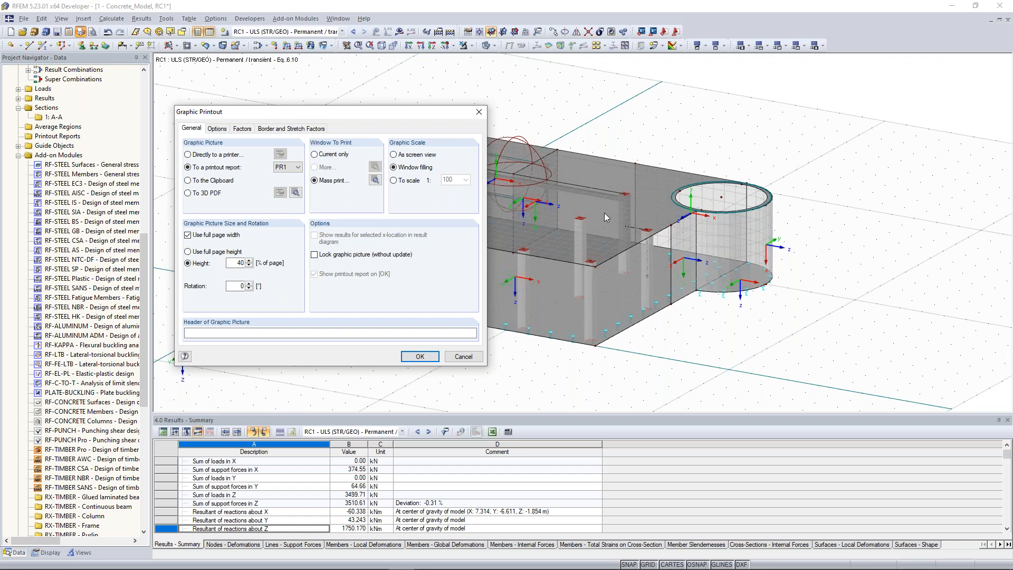
{"action": "key", "text": "Return"}
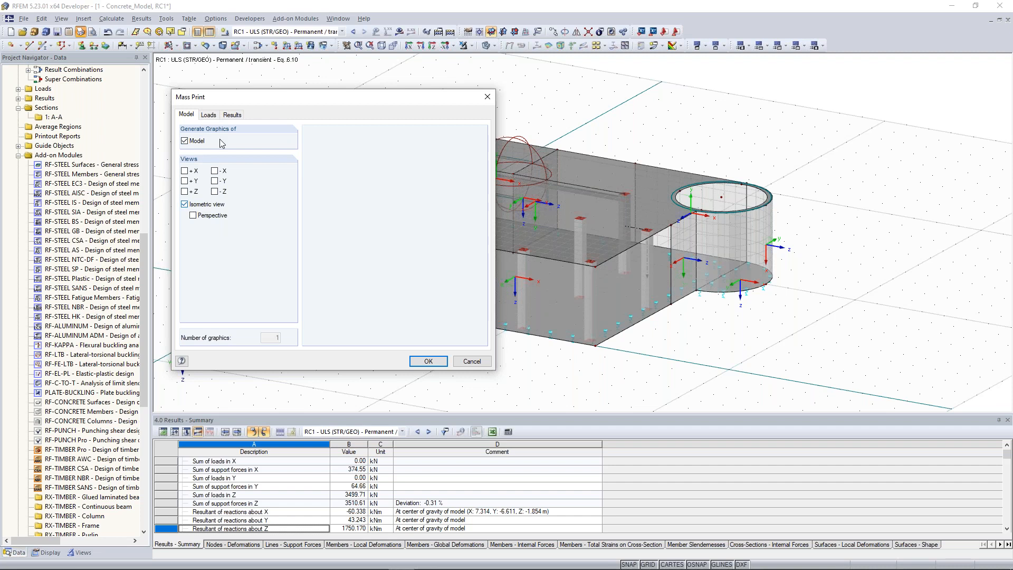
{"action": "left_click", "coordinate": [209, 117]}
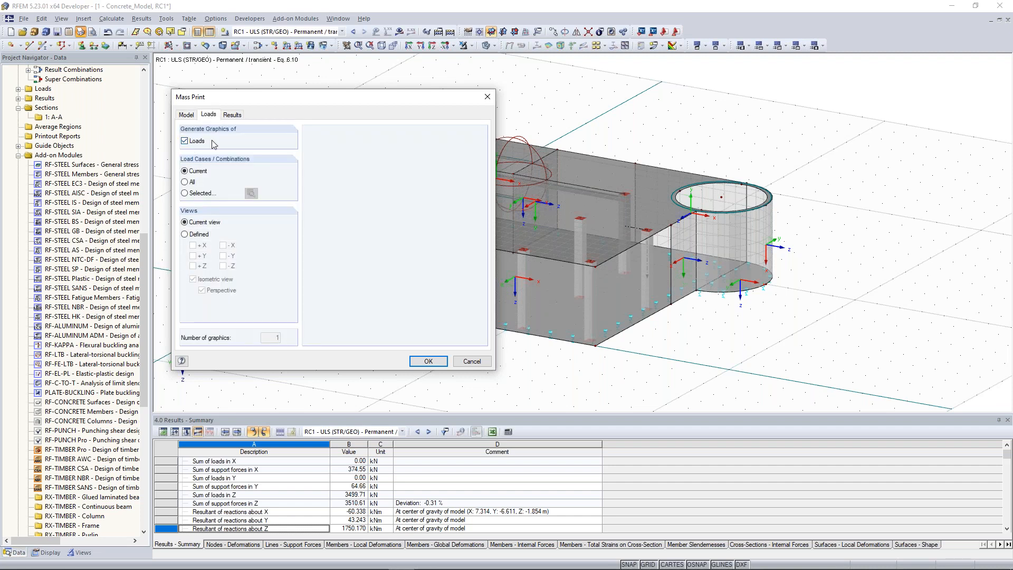
{"action": "left_click", "coordinate": [206, 193]}
{"action": "left_click", "coordinate": [251, 194]}
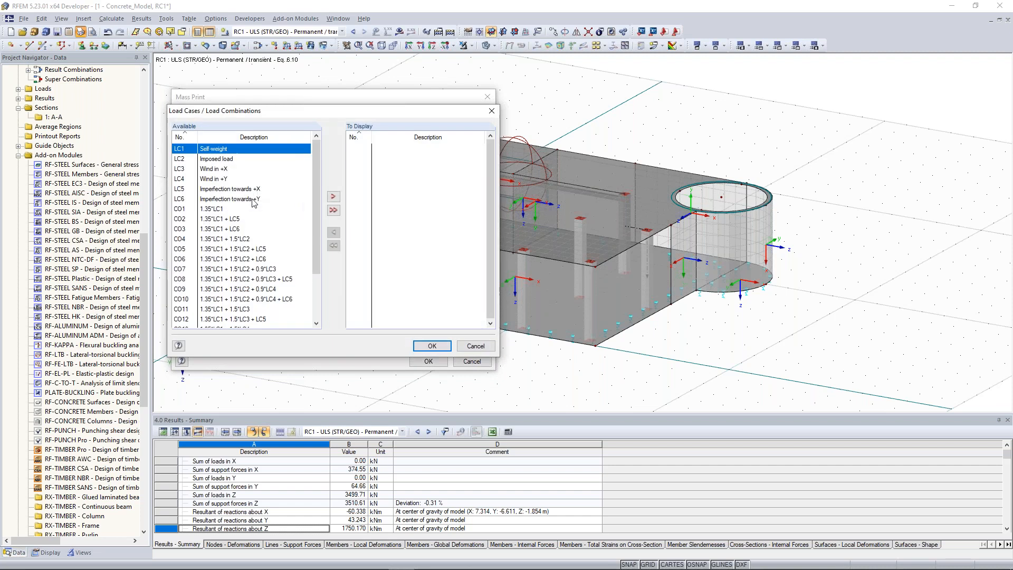
{"action": "left_click", "coordinate": [235, 198], "text": "shift"}
{"action": "left_click", "coordinate": [331, 197]}
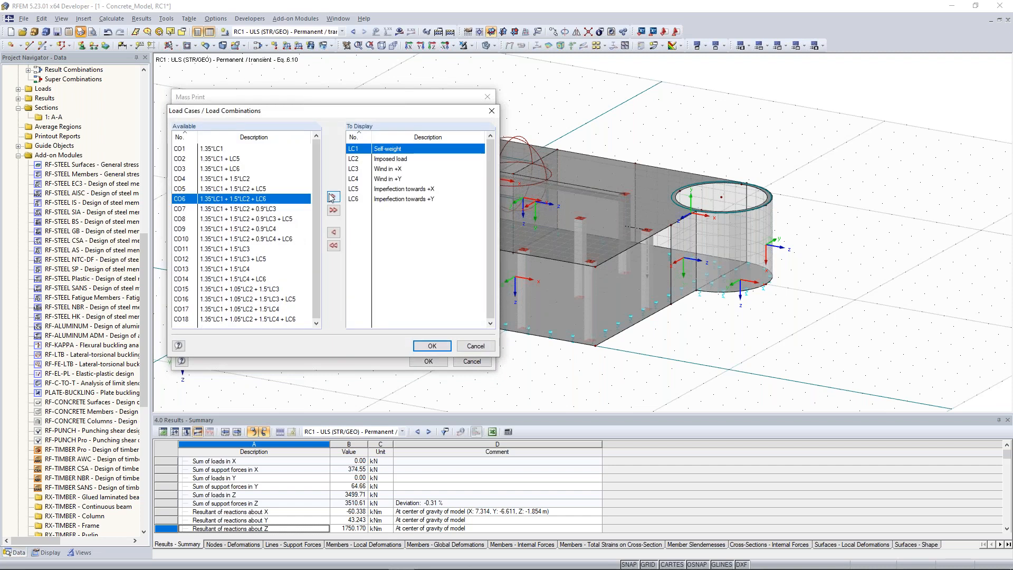
{"action": "left_click", "coordinate": [430, 345]}
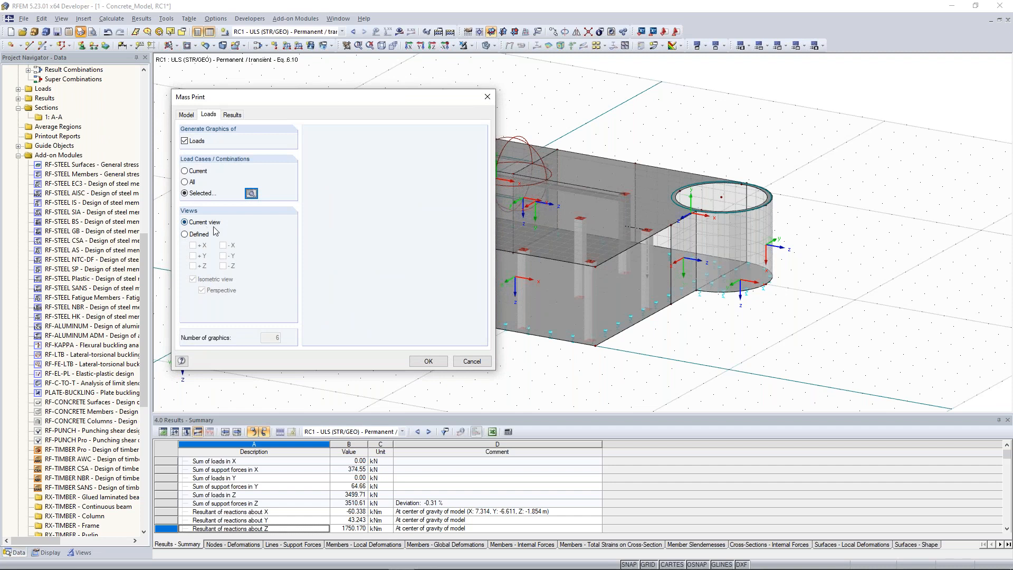
Include result graphics for u, mx, my and contact stresses σz, and create the printout report from the template "Input data and reduced results"
{"action": "left_click", "coordinate": [232, 115]}
{"action": "left_click", "coordinate": [184, 141]}
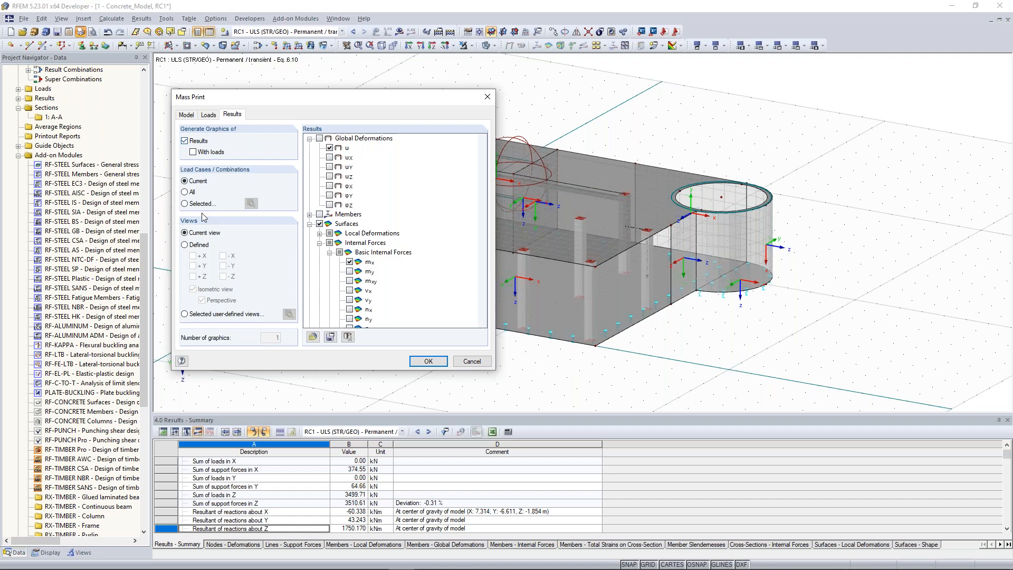
{"action": "left_click", "coordinate": [251, 203]}
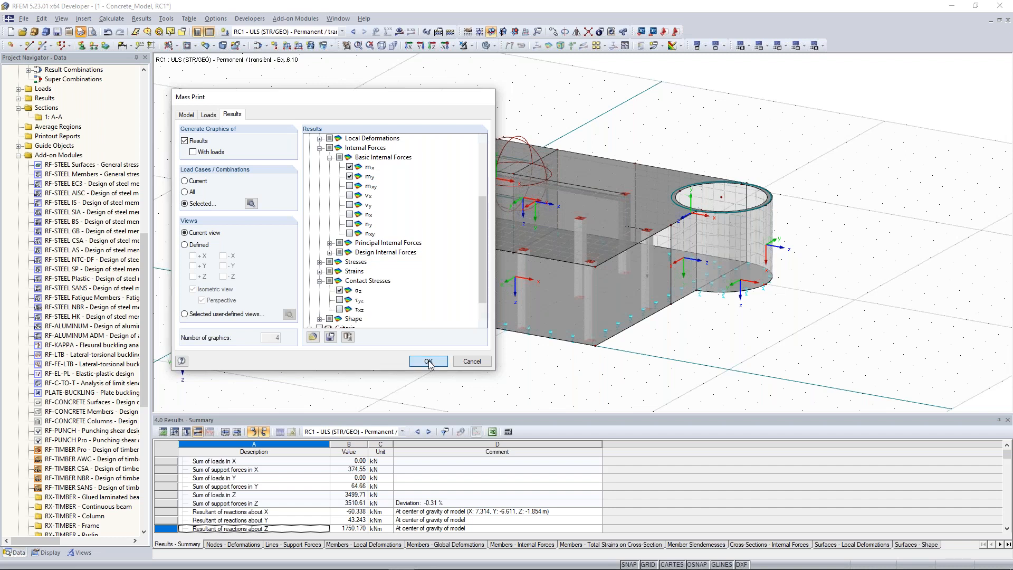
{"action": "left_click", "coordinate": [428, 362]}
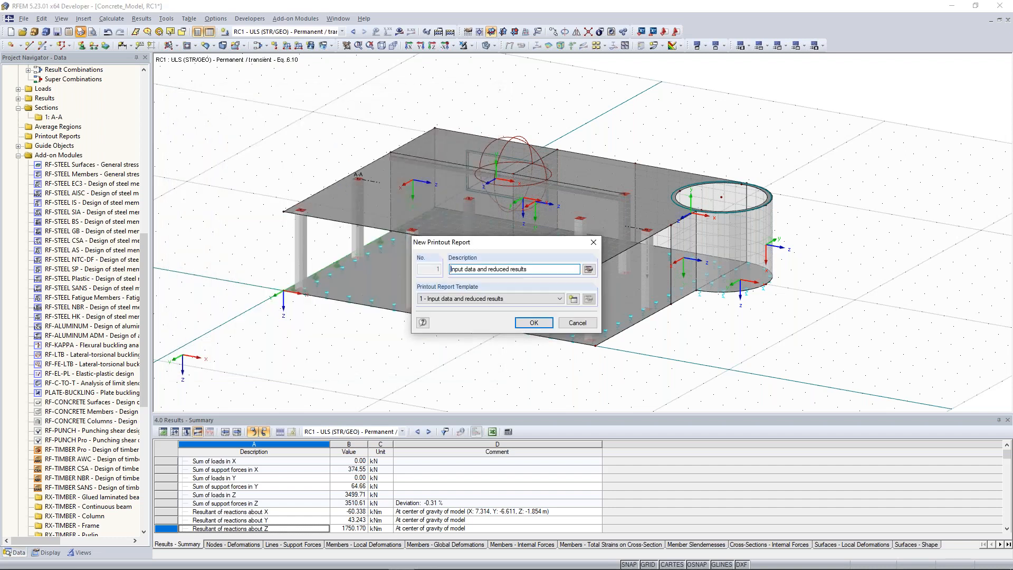
{"action": "left_click", "coordinate": [530, 324]}
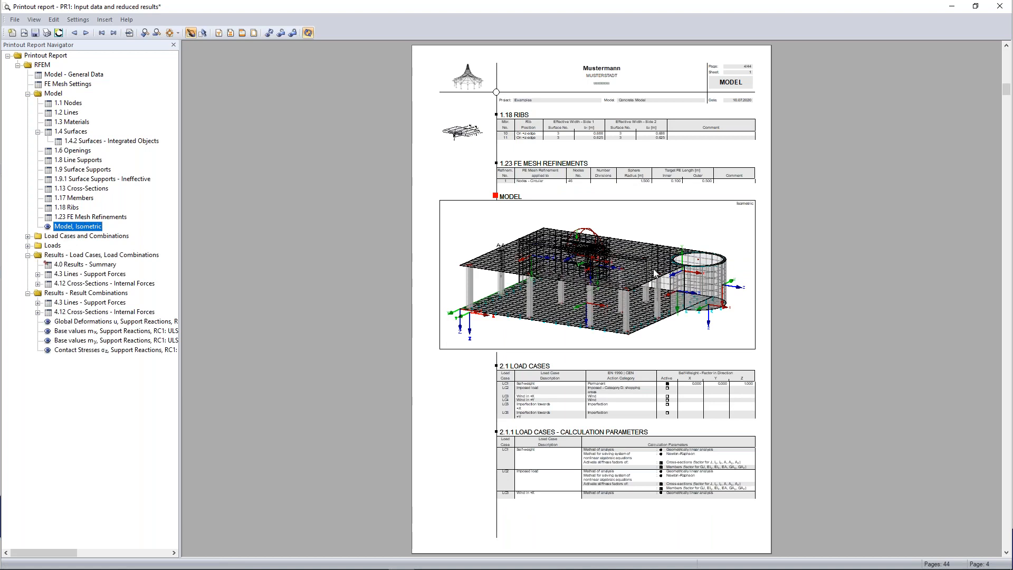
Hide the FE mesh refinements in the report's isometric model graphic and return to the printout report with the updated picture
{"action": "mouse_move", "coordinate": [621, 275]}
{"action": "left_mouse_down"}
{"action": "mouse_move", "coordinate": [620, 257]}
{"action": "mouse_move", "coordinate": [554, 249]}
{"action": "left_mouse_up"}
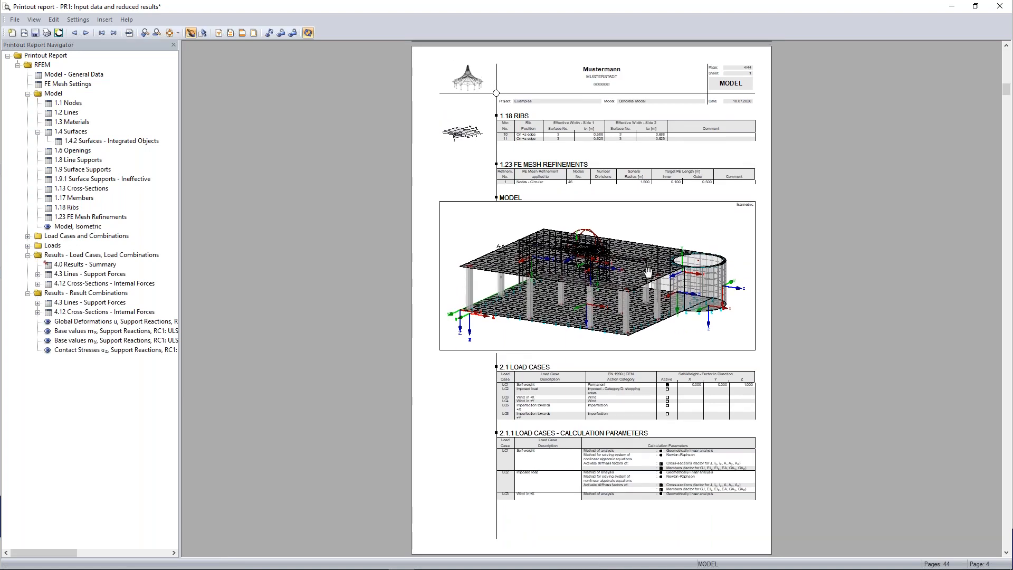
{"action": "right_click", "coordinate": [610, 246]}
{"action": "left_click", "coordinate": [636, 306]}
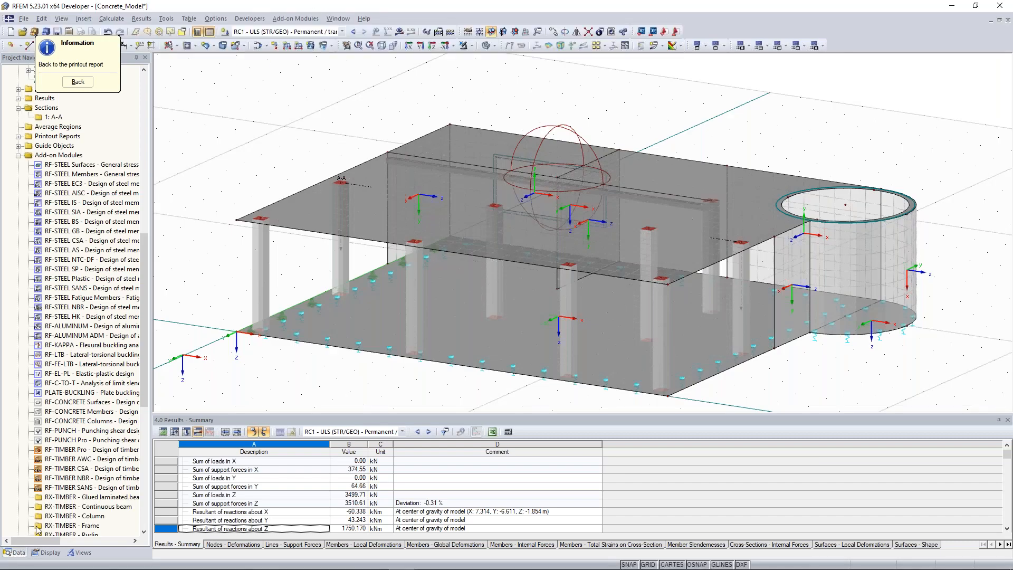
{"action": "left_click", "coordinate": [113, 19]}
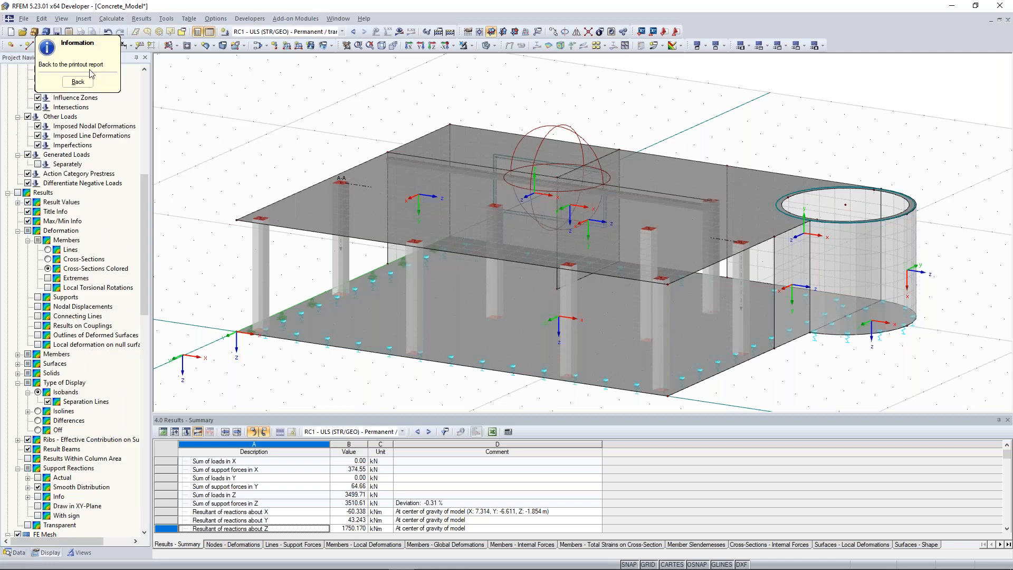
{"action": "left_click_drag", "start_coordinate": [89, 48], "coordinate": [250, 106]}
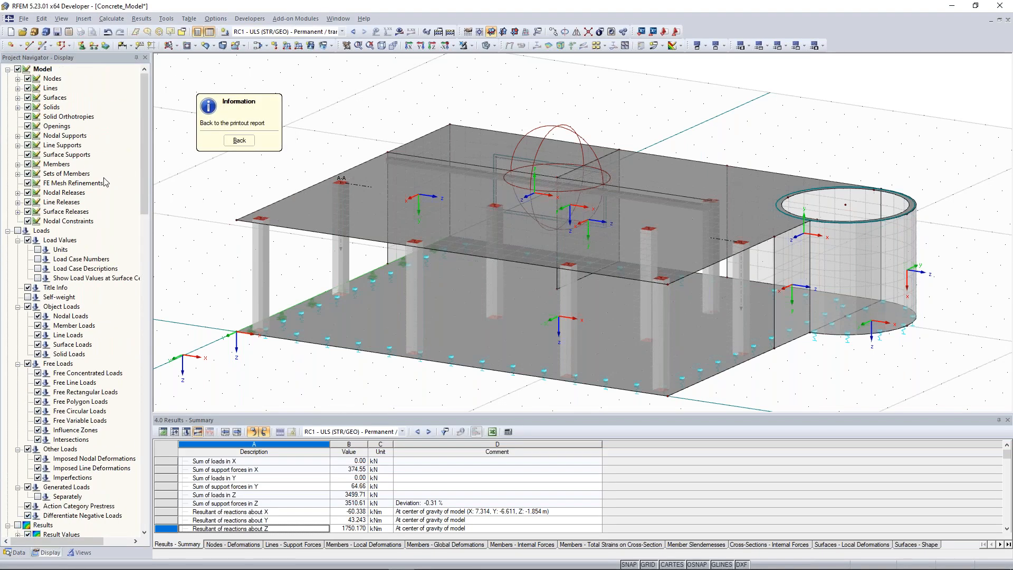
{"action": "left_click", "coordinate": [28, 183]}
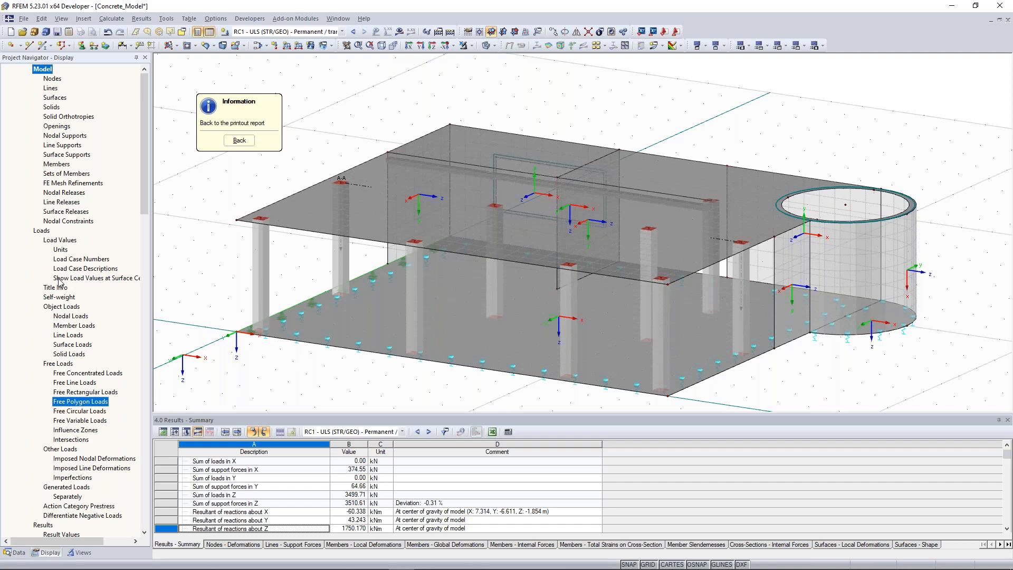
{"action": "left_click", "coordinate": [238, 140]}
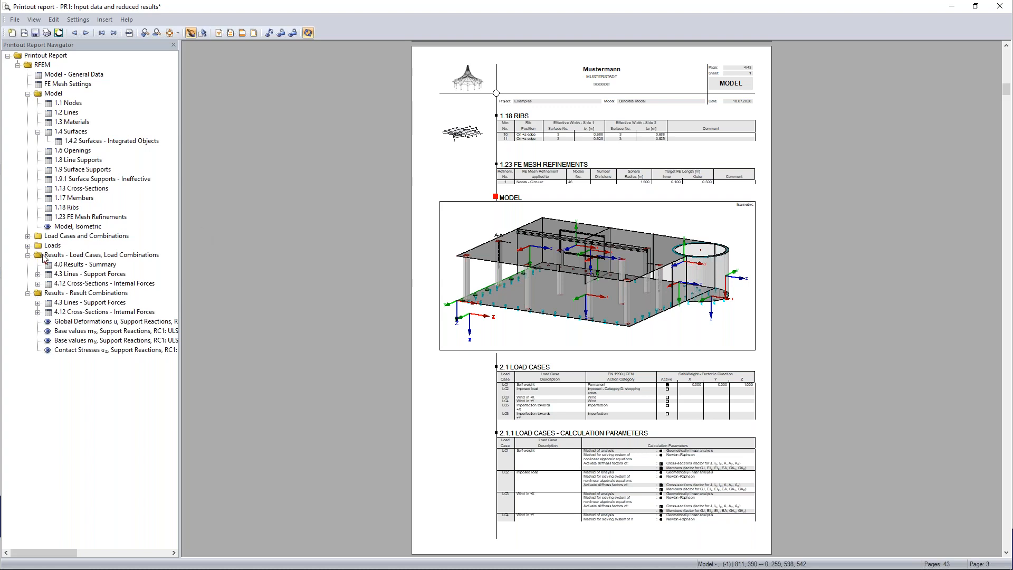
Examine the load graphics of the load cases and the RC1 deformation and mx result graphics in the printout report
{"action": "left_click", "coordinate": [28, 245]}
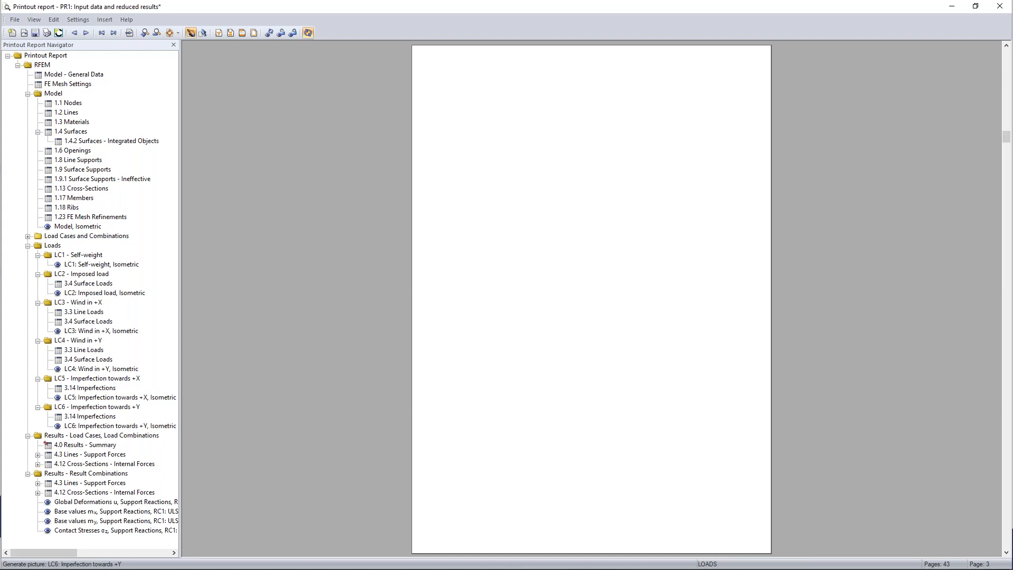
{"action": "left_click", "coordinate": [84, 293]}
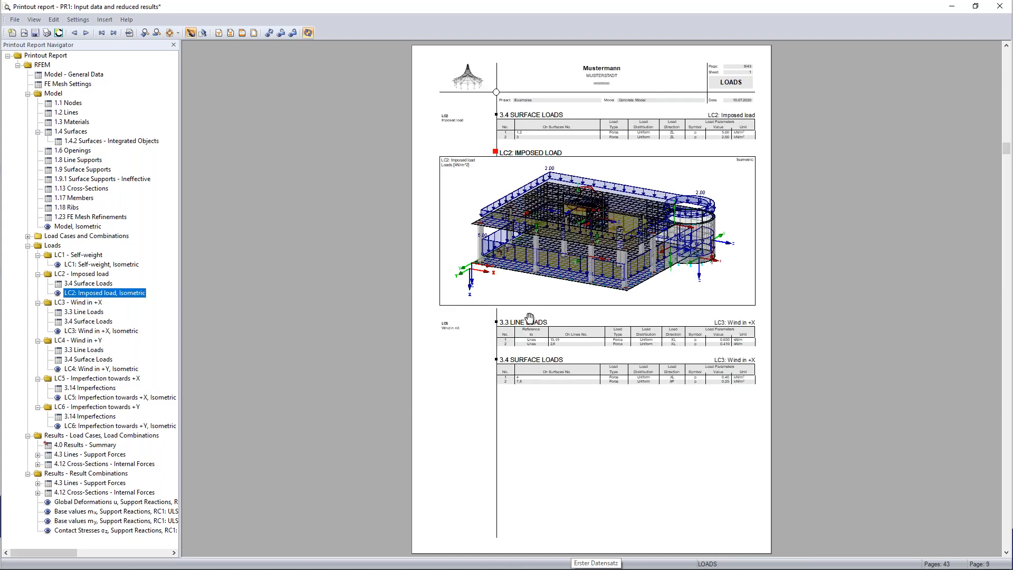
{"action": "scroll", "coordinate": [527, 317], "scroll_direction": "down", "scroll_amount": 2}
{"action": "scroll", "coordinate": [532, 250], "scroll_direction": "down", "scroll_amount": 5}
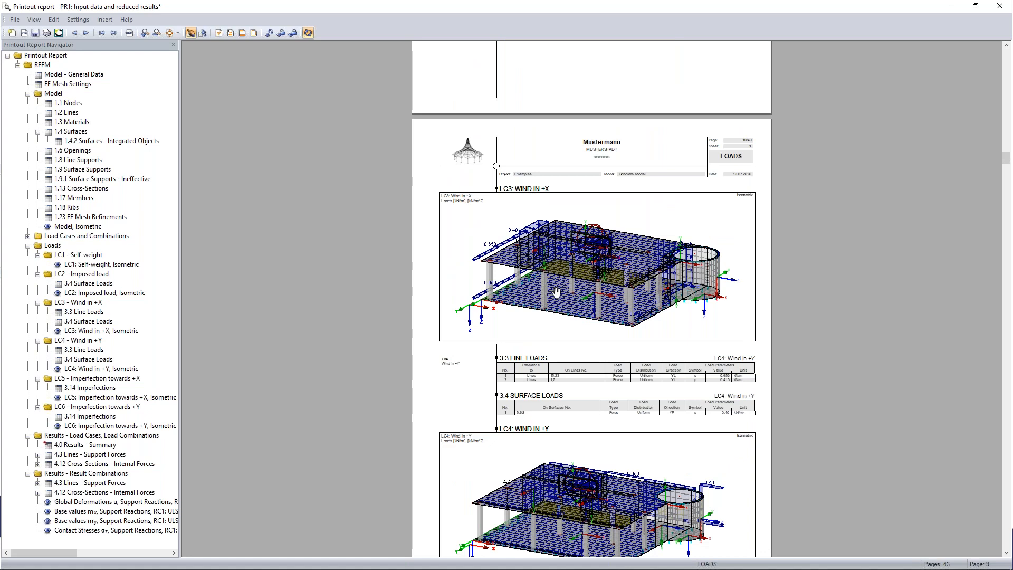
{"action": "scroll", "coordinate": [557, 292], "scroll_direction": "down", "scroll_amount": 4}
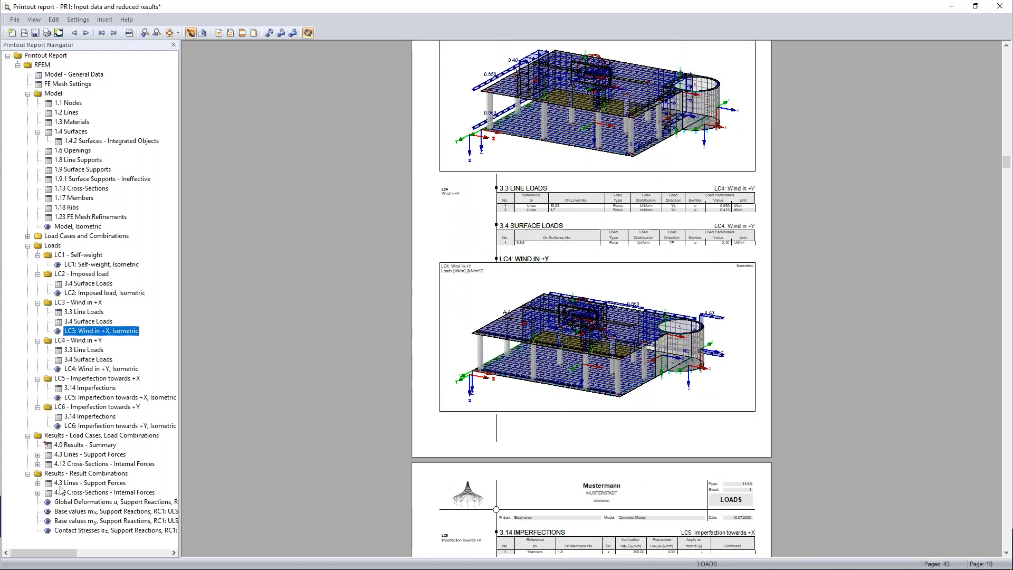
{"action": "left_click", "coordinate": [93, 513]}
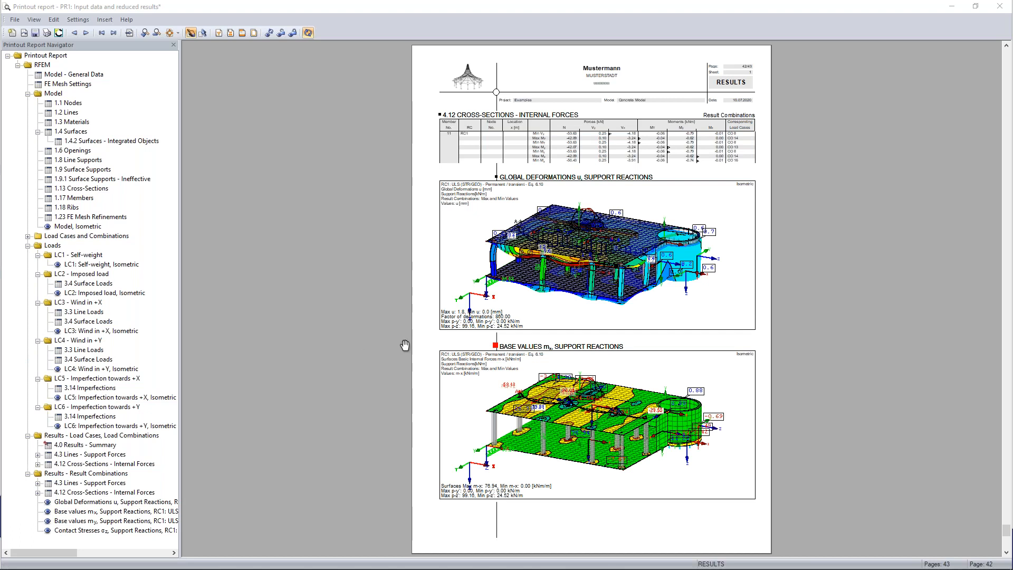
{"action": "scroll", "coordinate": [413, 344], "scroll_direction": "down", "scroll_amount": 3}
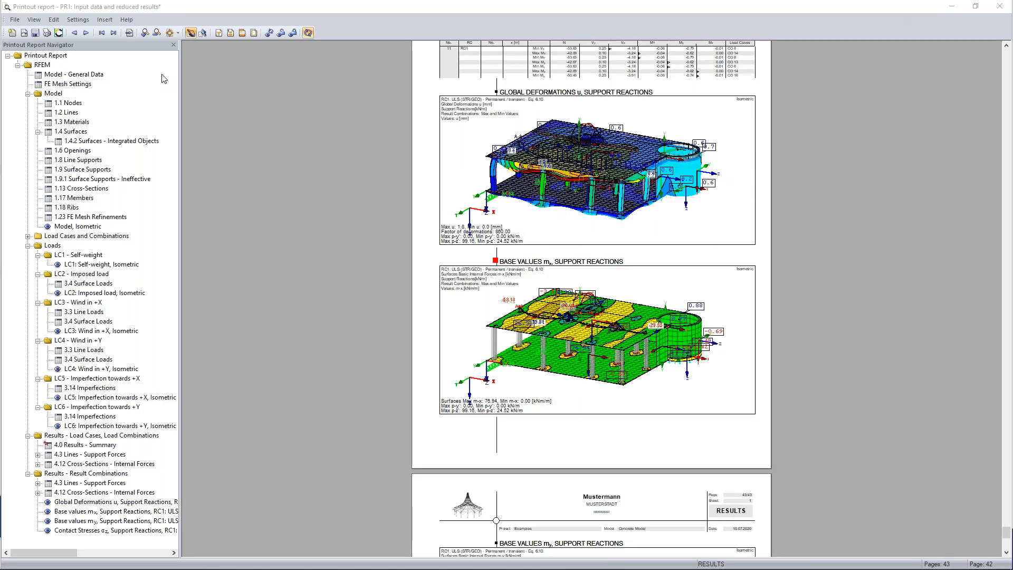
Close the printout report and look up the RF-CONCRETE add-on modules for surfaces and columns in the project data
{"action": "left_click", "coordinate": [999, 7]}
{"action": "key", "text": "Escape"}
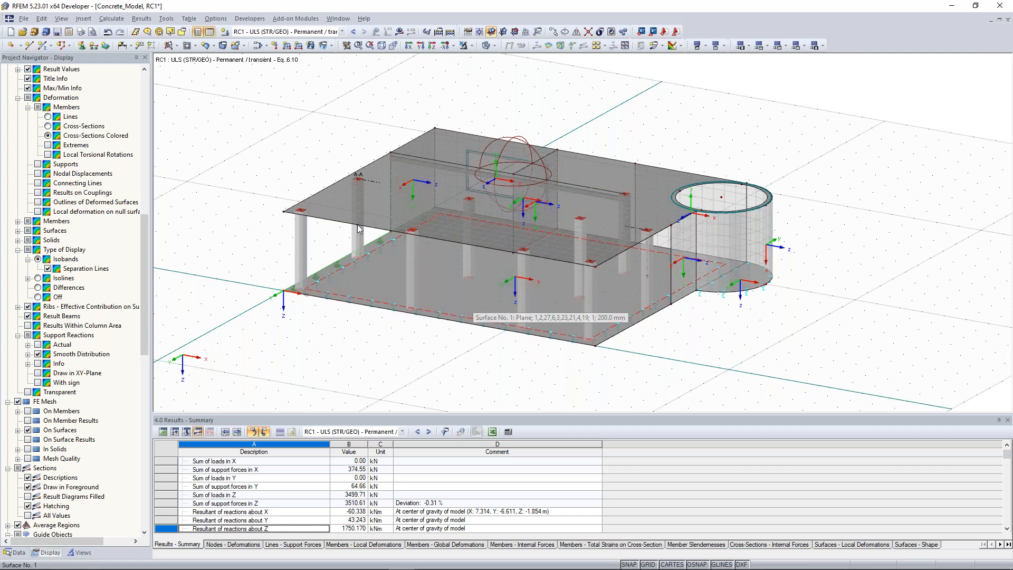
{"action": "left_click", "coordinate": [16, 552]}
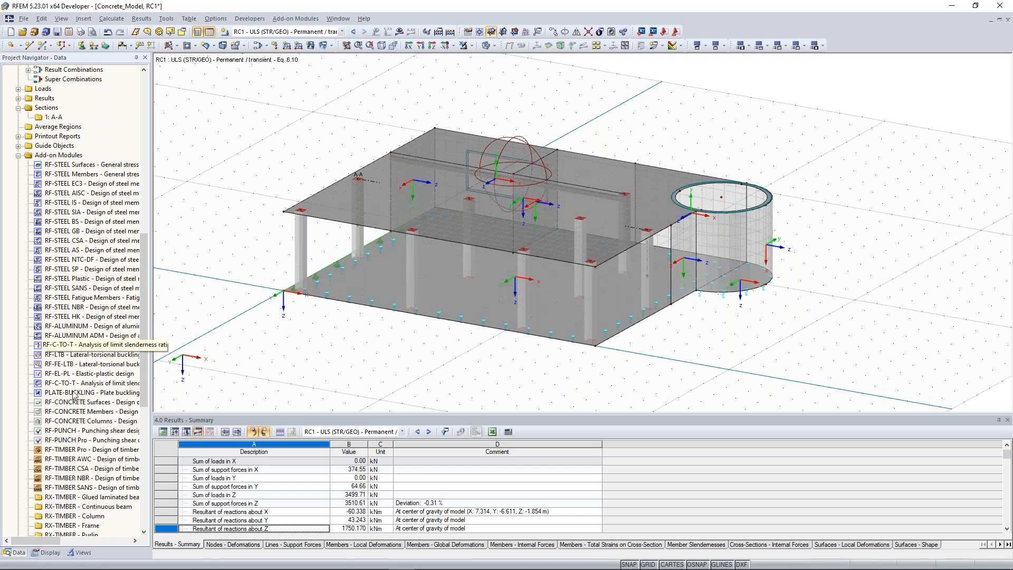
{"action": "left_click", "coordinate": [343, 195]}
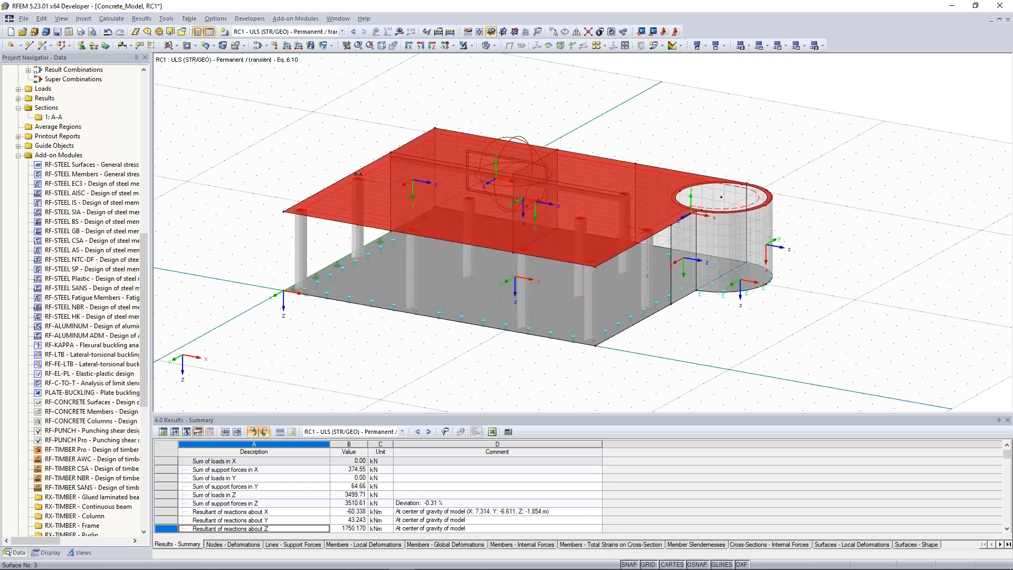
{"action": "double_click", "coordinate": [85, 404]}
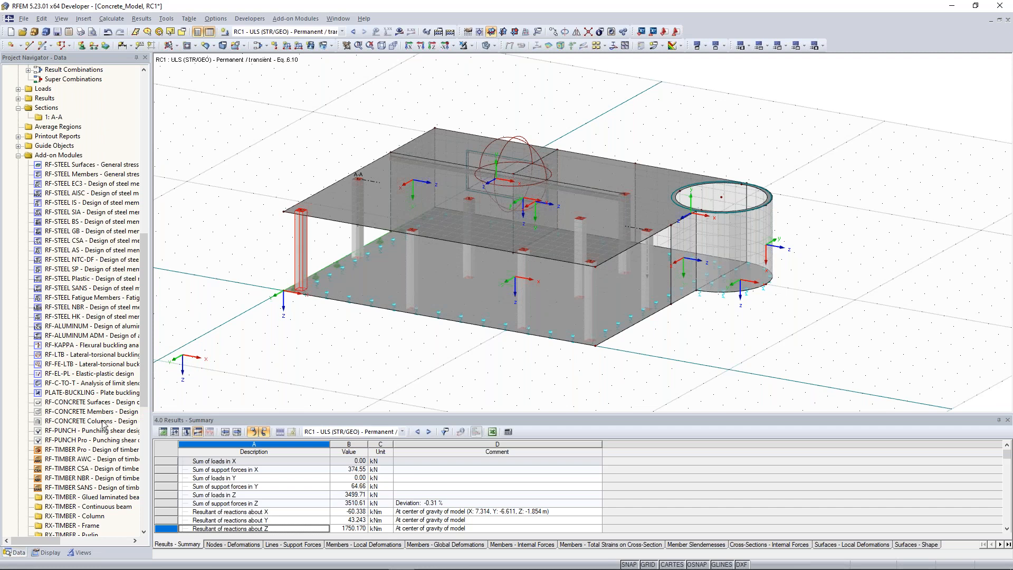
{"action": "scroll", "coordinate": [252, 241], "scroll_direction": "up", "scroll_amount": 1}
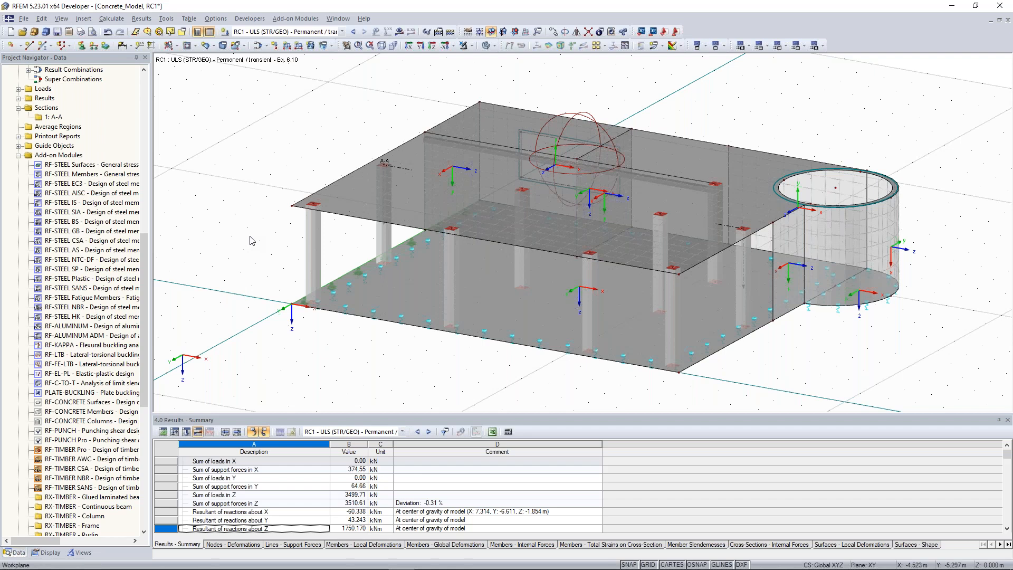
{"action": "left_click_drag", "start_coordinate": [351, 253], "coordinate": [289, 236]}
{"action": "scroll", "coordinate": [200, 290], "scroll_direction": "up", "scroll_amount": 5}
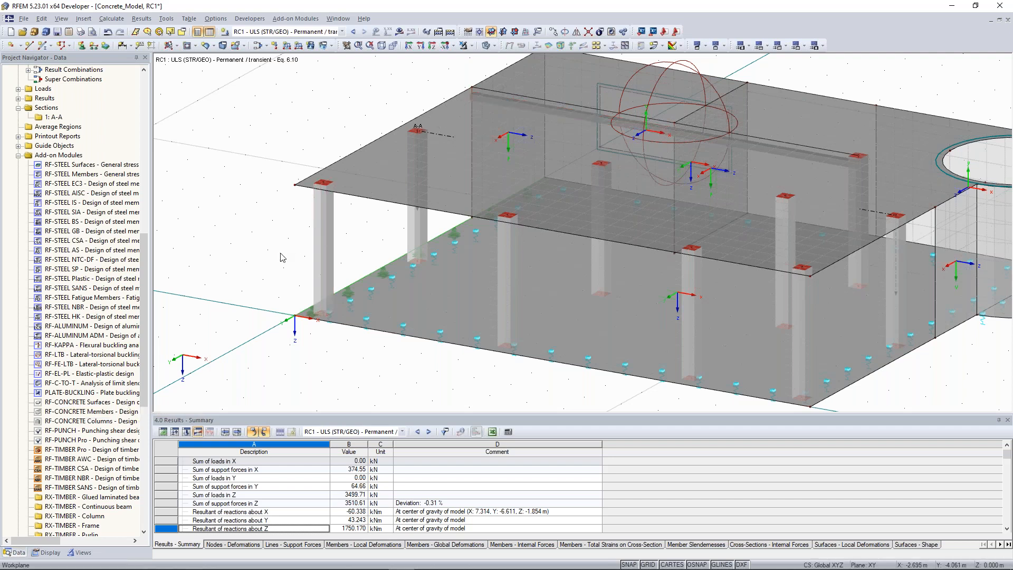
{"action": "middle_click_drag", "start_coordinate": [267, 162], "coordinate": [241, 181]}
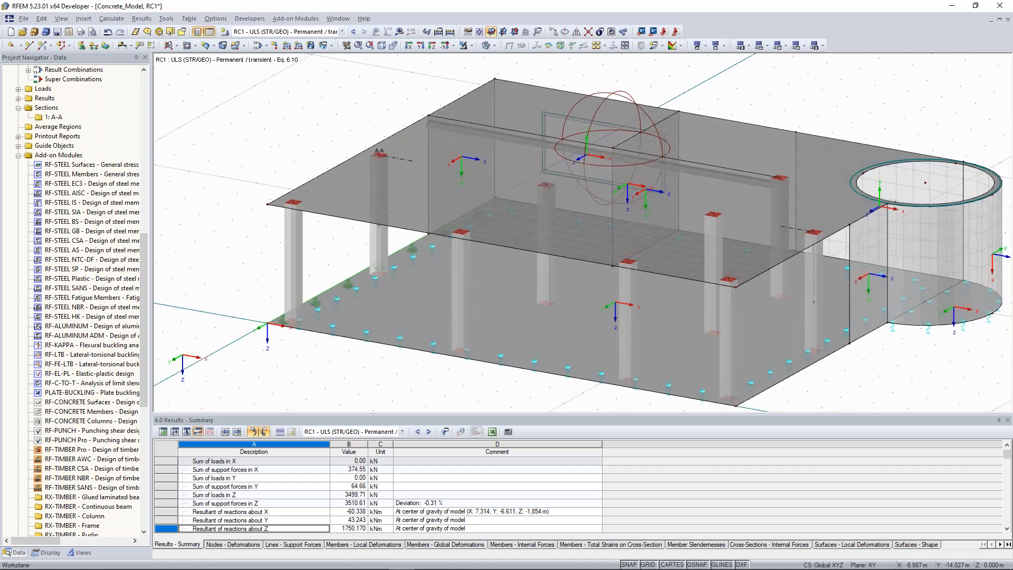
{"action": "scroll", "coordinate": [328, 137], "scroll_direction": "down", "scroll_amount": 1}
{"action": "middle_click_drag", "start_coordinate": [328, 137], "coordinate": [298, 151]}
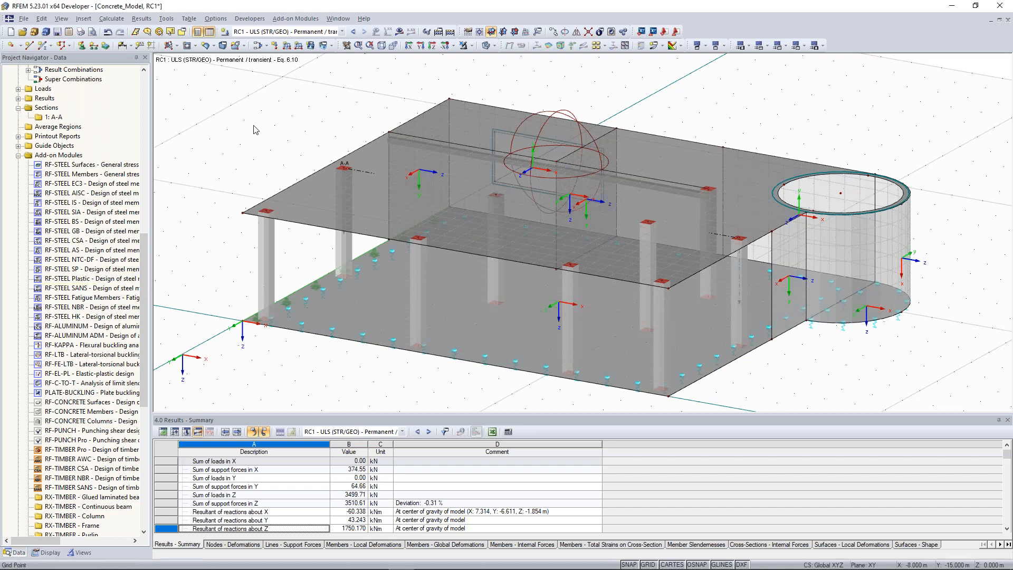
Open RF-CONCRETE Surfaces and examine the reinforcement layout, longitudinal reinforcement, EN 1992-1-1 and design method settings
{"action": "middle_click_drag", "start_coordinate": [257, 138], "coordinate": [317, 215], "text": "ctrl"}
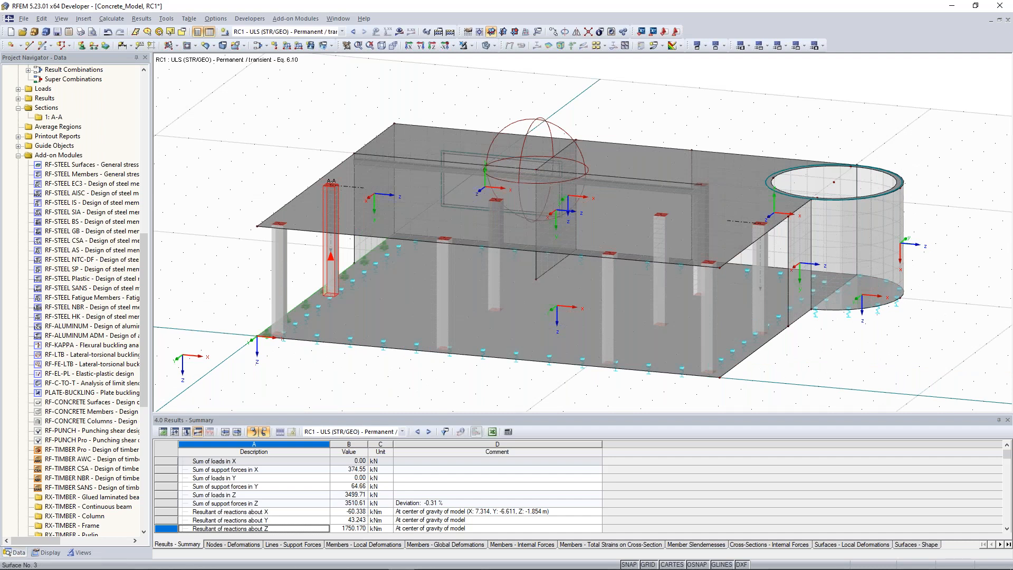
{"action": "double_click", "coordinate": [84, 401]}
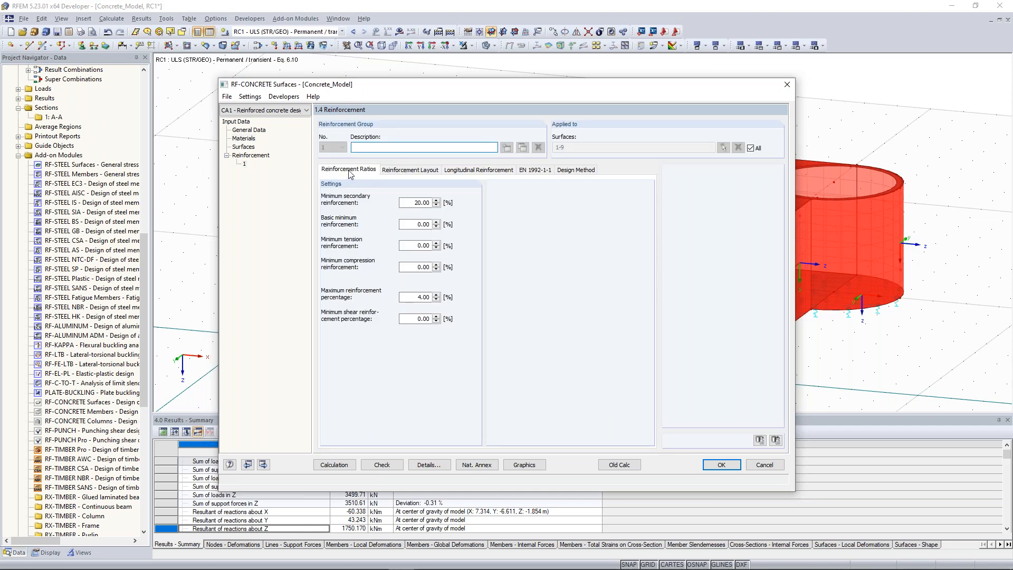
{"action": "left_click", "coordinate": [430, 174]}
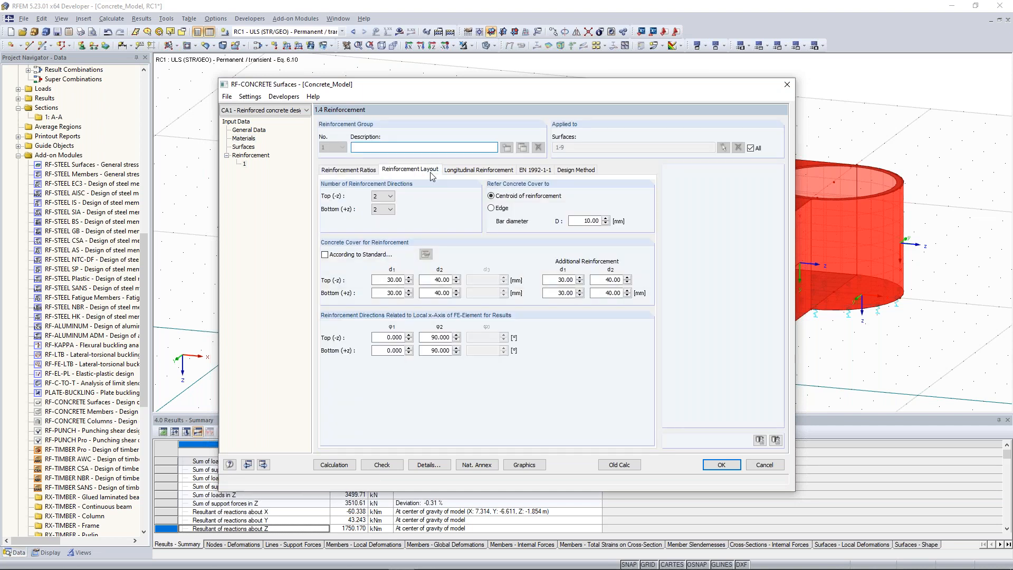
{"action": "left_click", "coordinate": [388, 197]}
{"action": "left_click", "coordinate": [386, 199]}
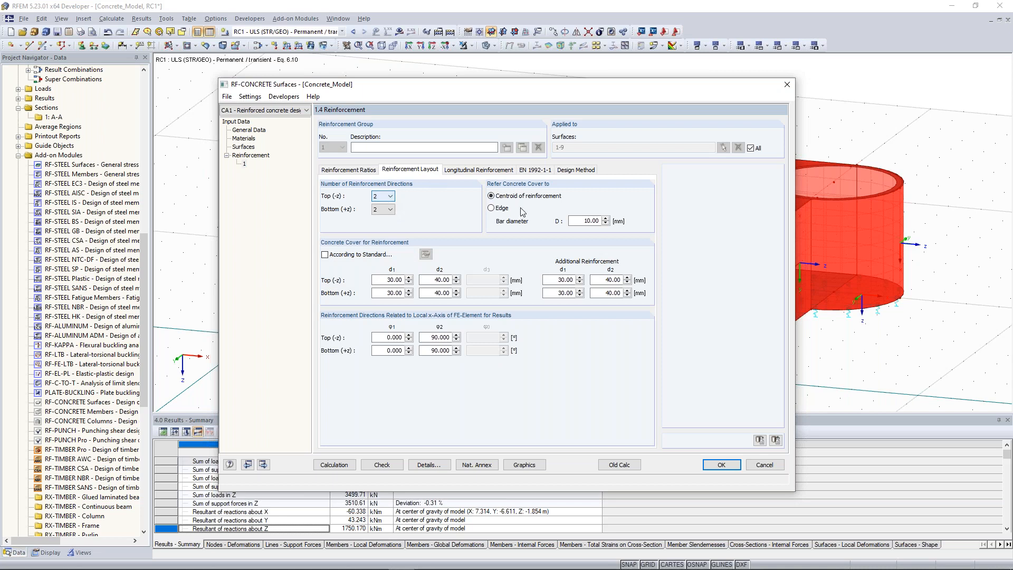
{"action": "left_click", "coordinate": [472, 175]}
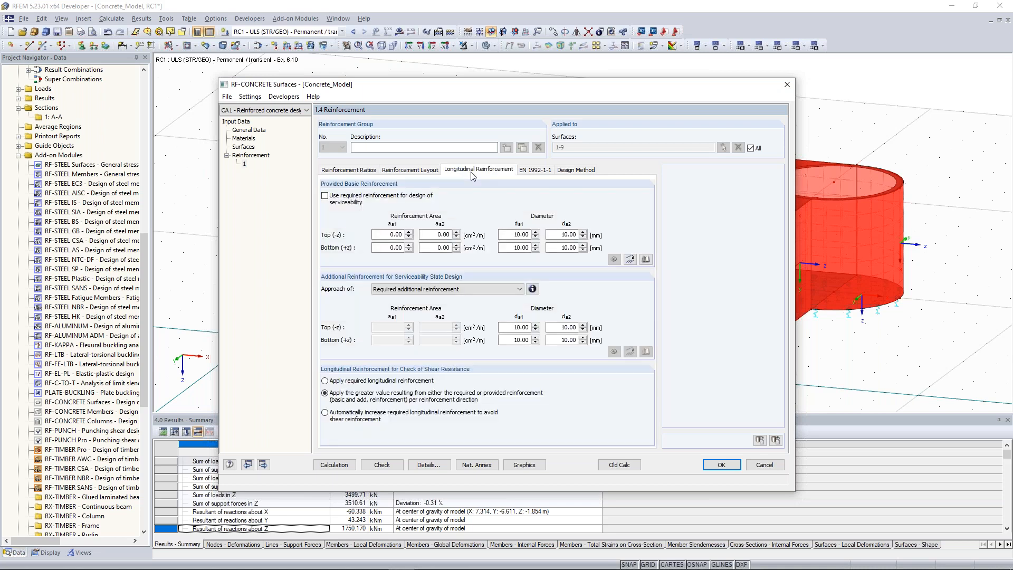
{"action": "left_click", "coordinate": [542, 173]}
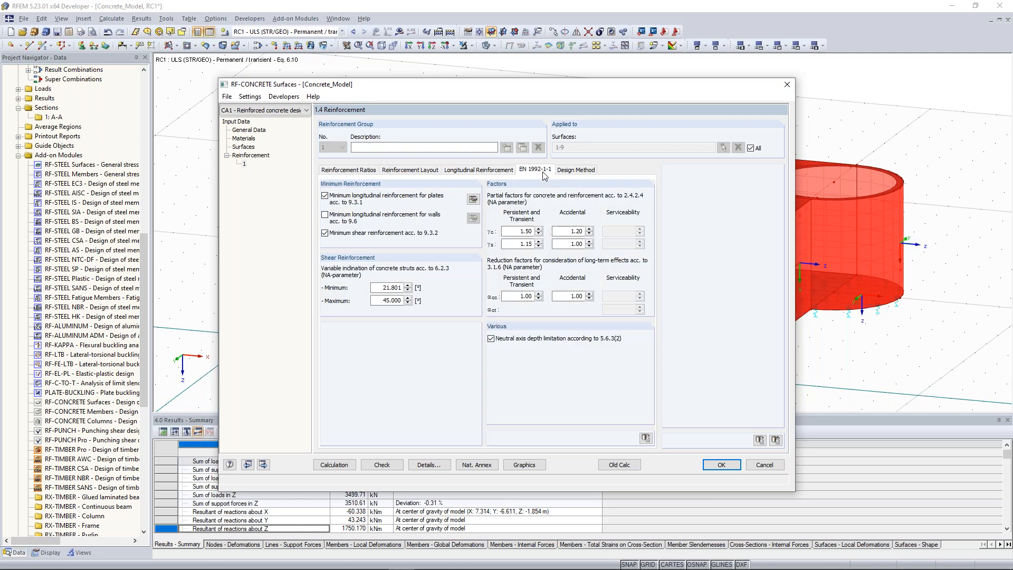
{"action": "left_click", "coordinate": [570, 172]}
{"action": "left_click", "coordinate": [534, 172]}
{"action": "left_click", "coordinate": [490, 171]}
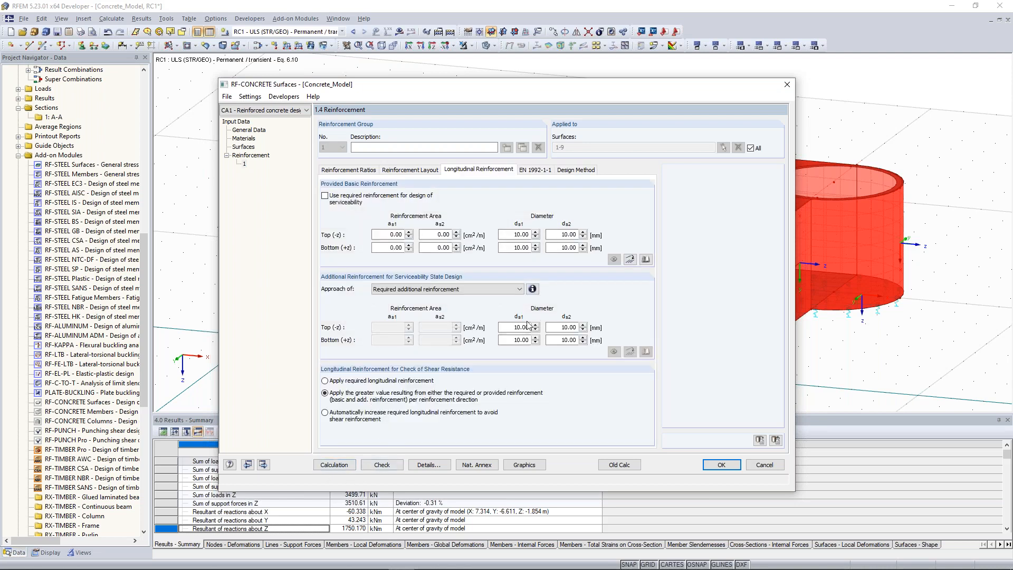
Check the bar diameter and approach options of the additional reinforcement for serviceability state design
{"action": "left_click", "coordinate": [514, 327]}
{"action": "key", "text": "Tab"}
{"action": "left_click", "coordinate": [486, 290]}
{"action": "left_click", "coordinate": [487, 290]}
Start the RF-CONCRETE Surfaces calculation, cancel it, and close the module without saving the changes
{"action": "left_click", "coordinate": [334, 465]}
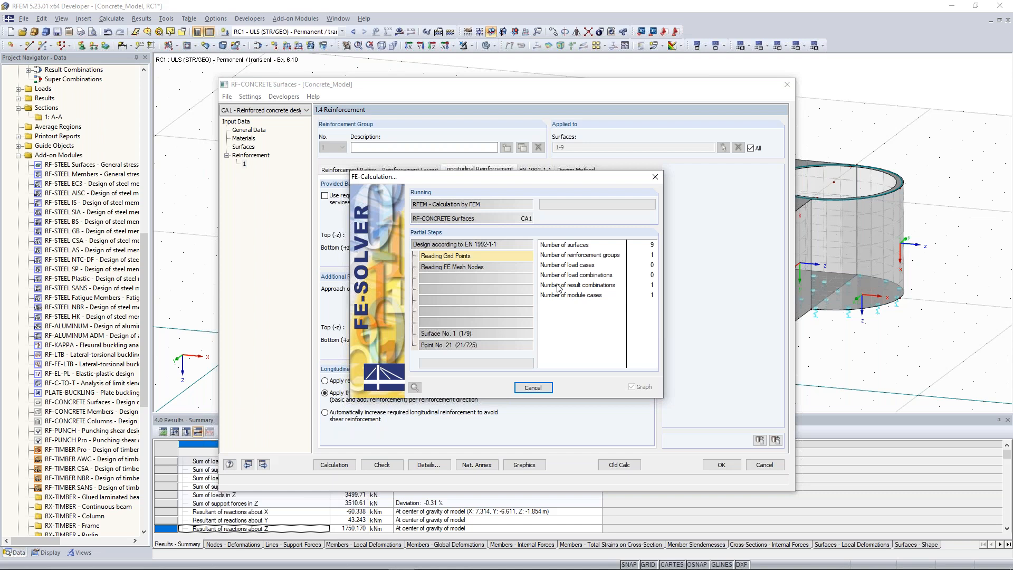
{"action": "left_click", "coordinate": [541, 386]}
{"action": "left_click", "coordinate": [493, 301]}
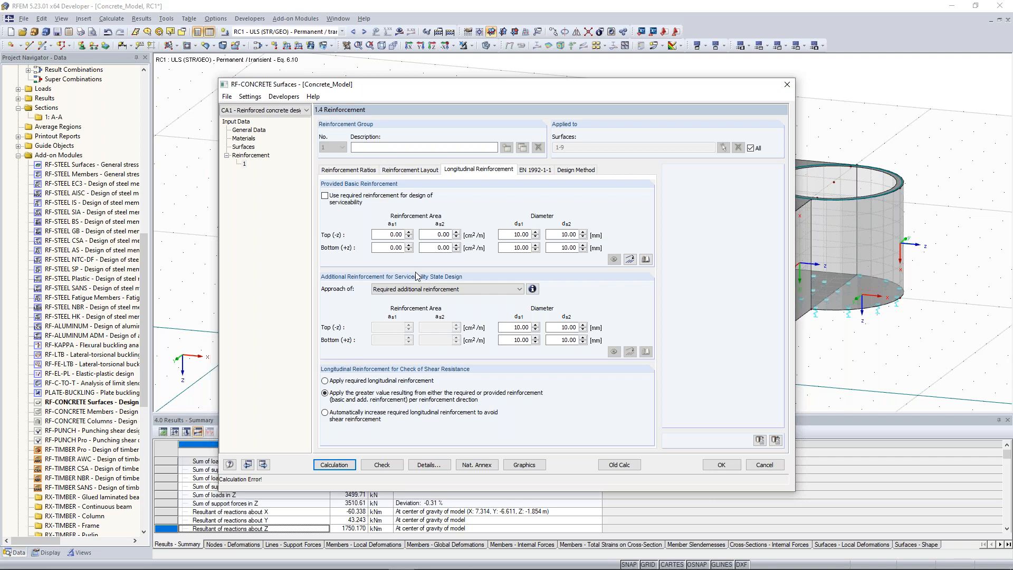
{"action": "left_click", "coordinate": [787, 85]}
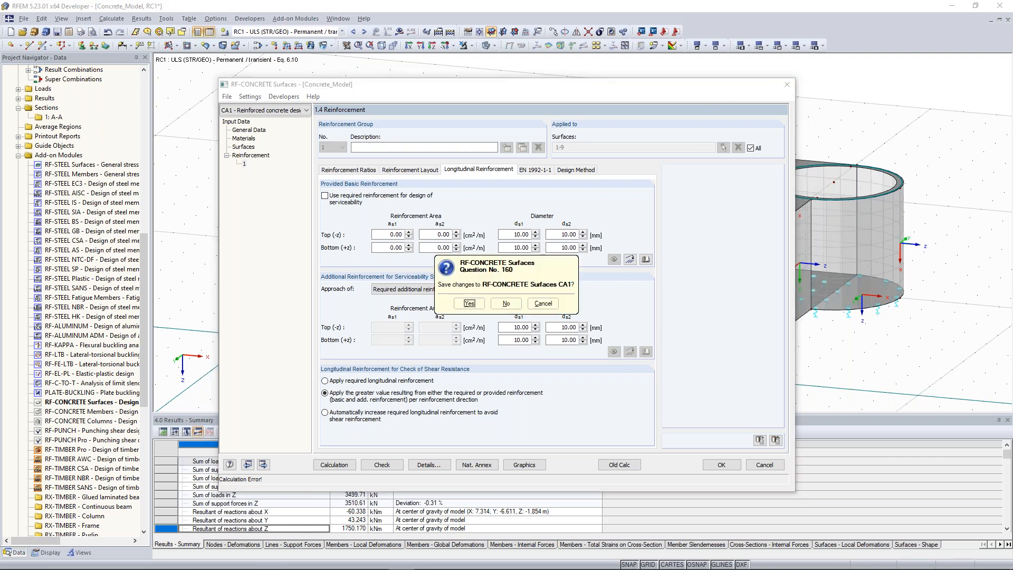
{"action": "left_click", "coordinate": [505, 303]}
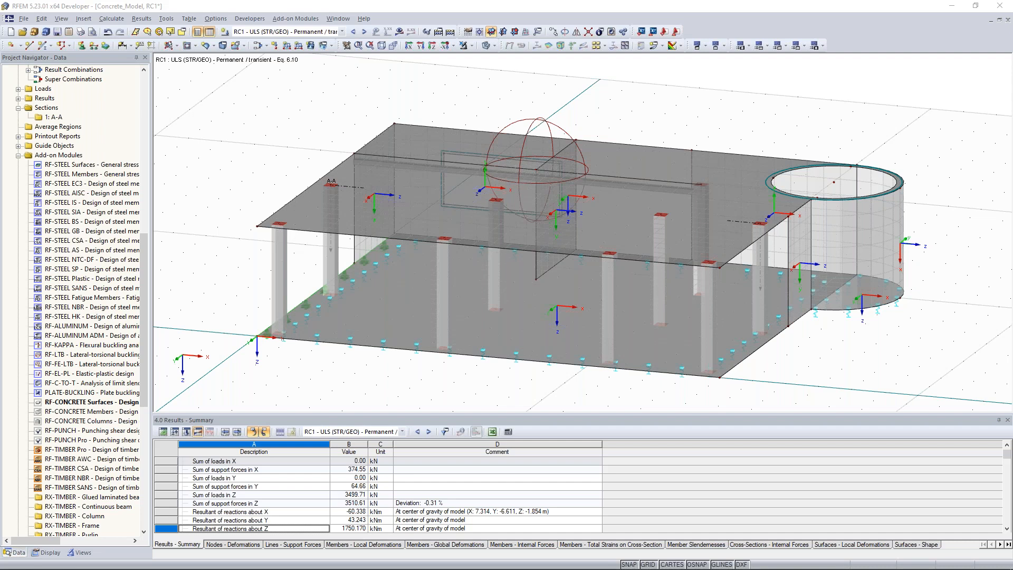
Switch to the Dlubal website in the browser and change its language to English
{"action": "left_click_drag", "start_coordinate": [0, 62], "coordinate": [477, 4]}
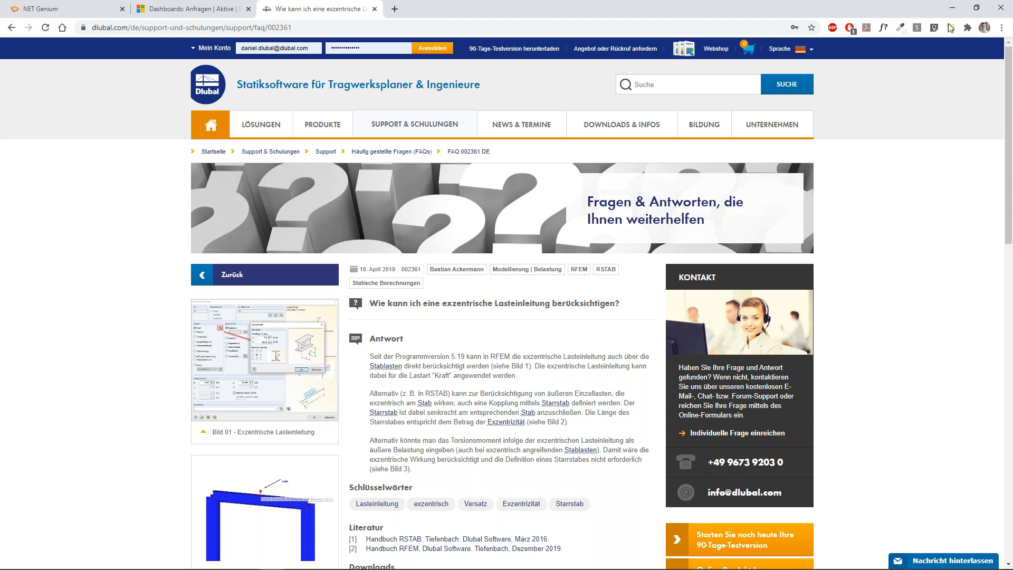
{"action": "left_click", "coordinate": [779, 49]}
{"action": "left_click", "coordinate": [769, 83]}
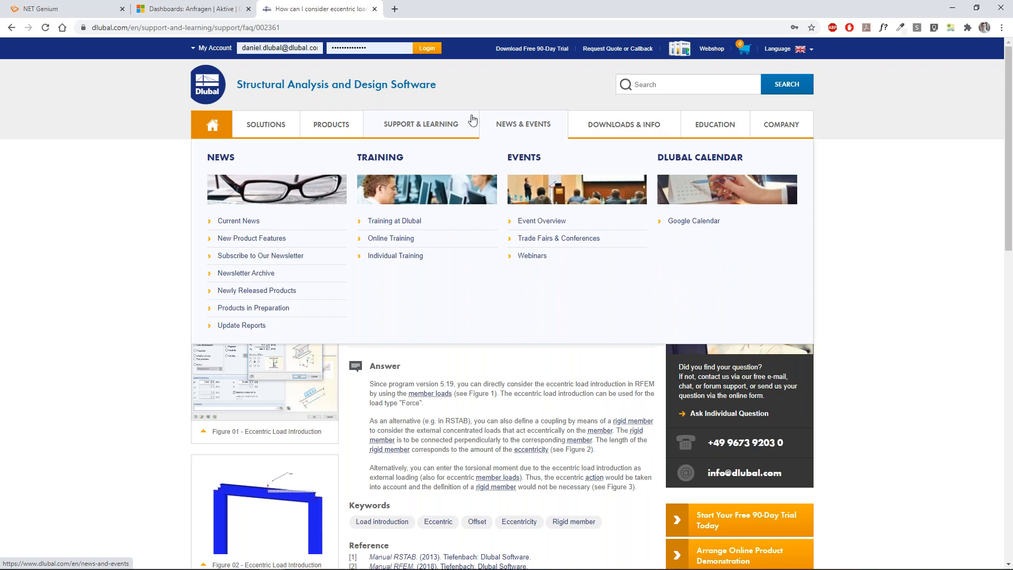
Open the Online Training and Webinars pages of the learning section in new browser tabs
{"action": "mouse_move", "coordinate": [435, 128]}
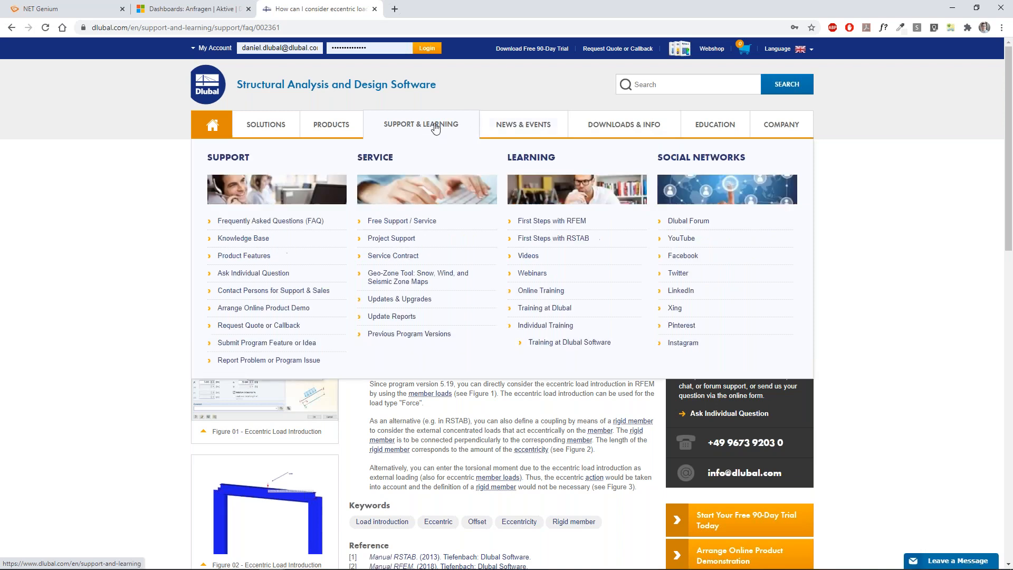
{"action": "middle_click", "coordinate": [534, 292]}
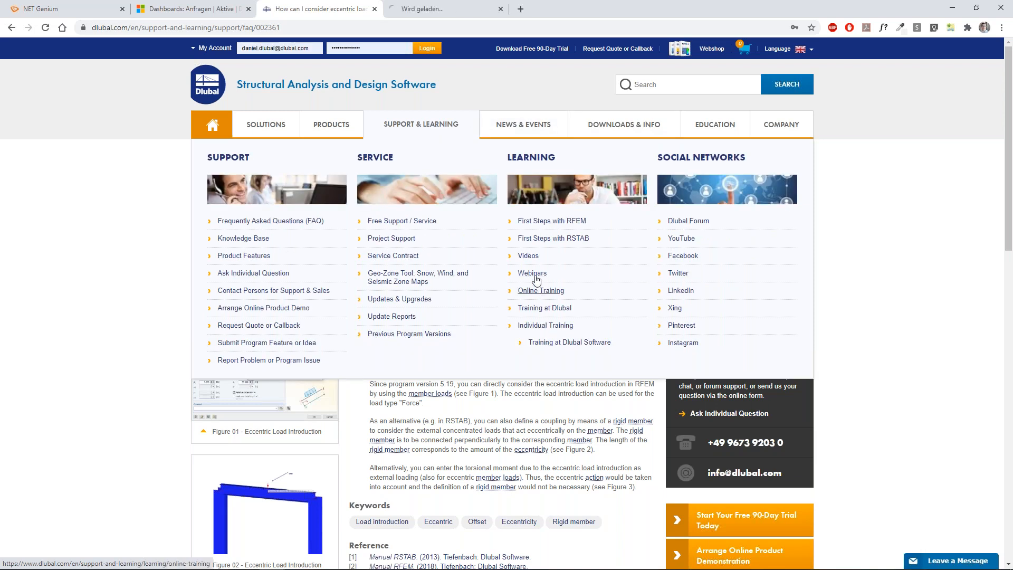
{"action": "middle_click", "coordinate": [534, 275]}
Examine the list of scheduled English courses on the Online Training page
{"action": "left_click", "coordinate": [445, 9]}
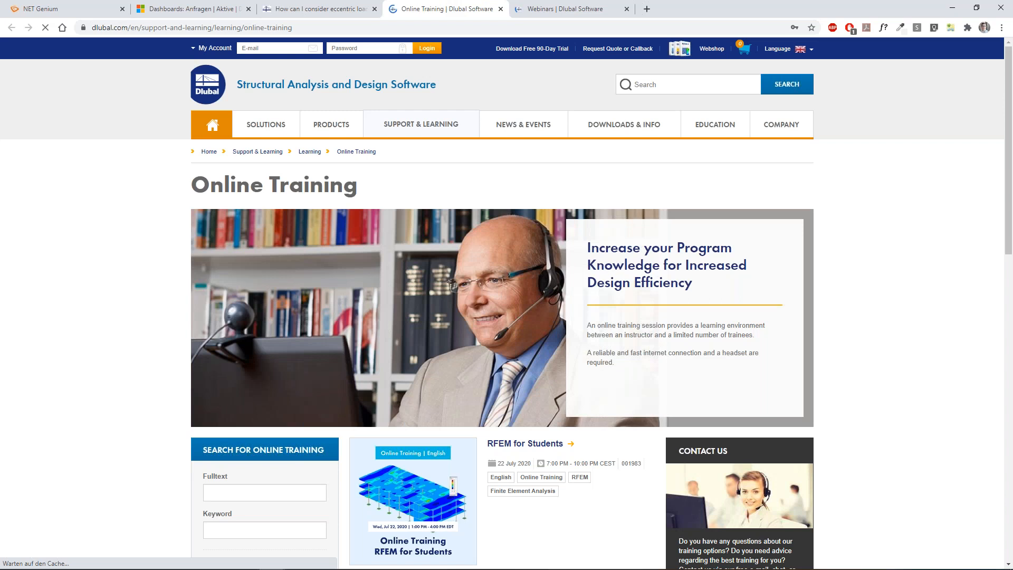
{"action": "scroll", "coordinate": [180, 257], "scroll_direction": "down", "scroll_amount": 2}
{"action": "scroll", "coordinate": [182, 261], "scroll_direction": "down", "scroll_amount": 3}
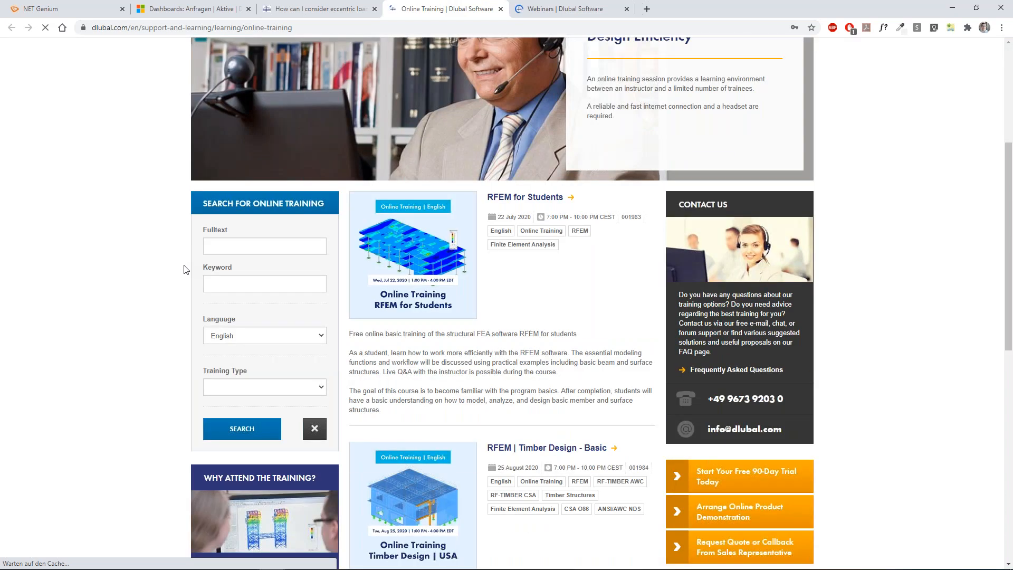
{"action": "scroll", "coordinate": [184, 264], "scroll_direction": "down", "scroll_amount": 10}
{"action": "scroll", "coordinate": [544, 166], "scroll_direction": "up", "scroll_amount": 3}
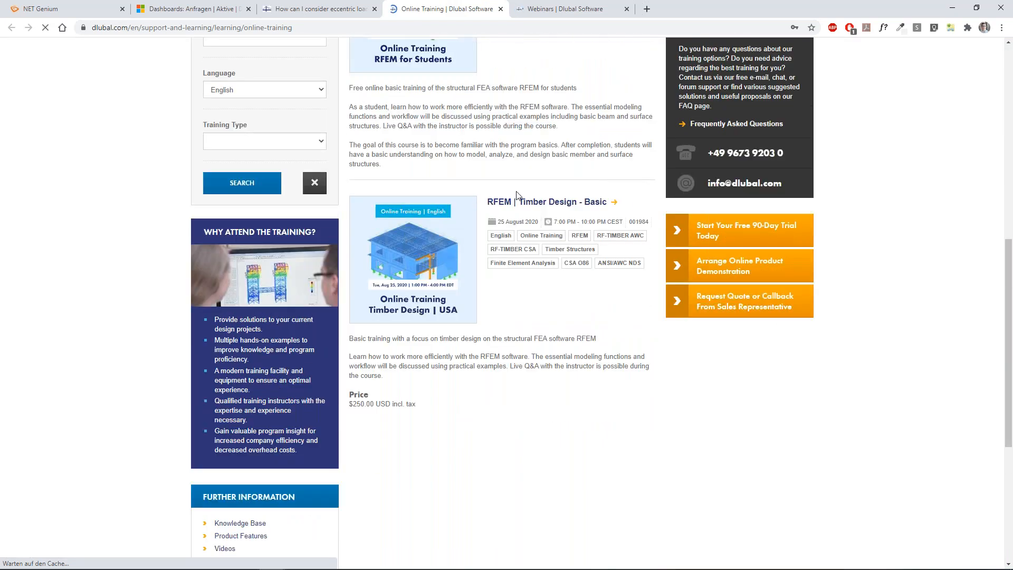
{"action": "scroll", "coordinate": [304, 211], "scroll_direction": "up", "scroll_amount": 3}
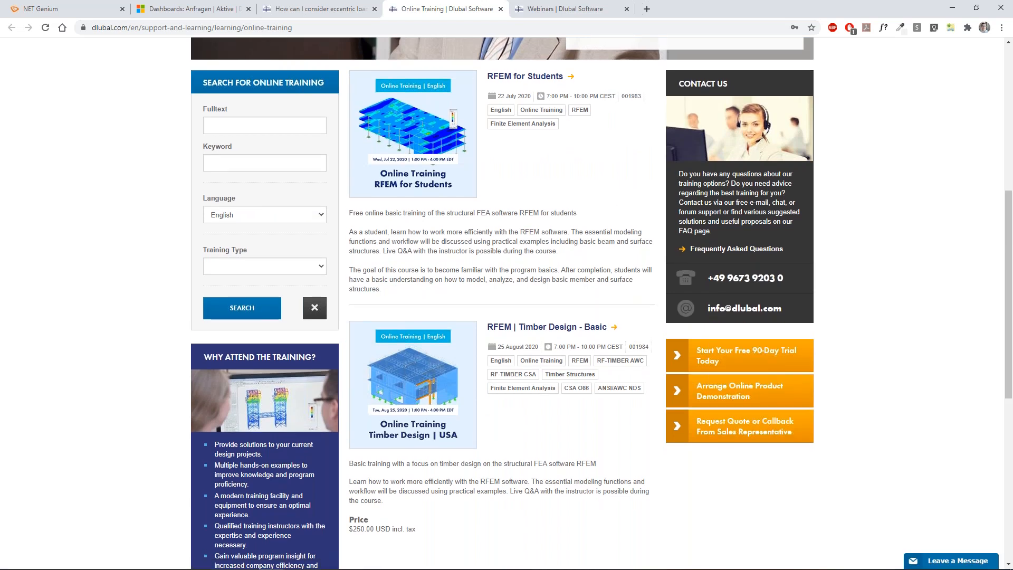
{"action": "scroll", "coordinate": [502, 303], "scroll_direction": "up", "scroll_amount": 6}
Examine the upcoming and past English webinars on the Webinars page
{"action": "left_click", "coordinate": [556, 9]}
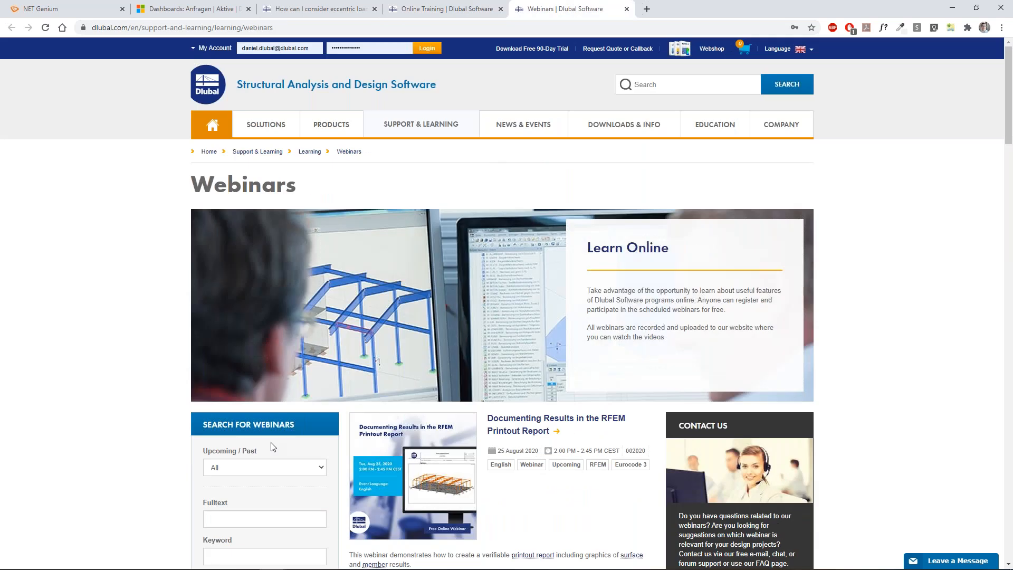
{"action": "scroll", "coordinate": [120, 355], "scroll_direction": "down", "scroll_amount": 7}
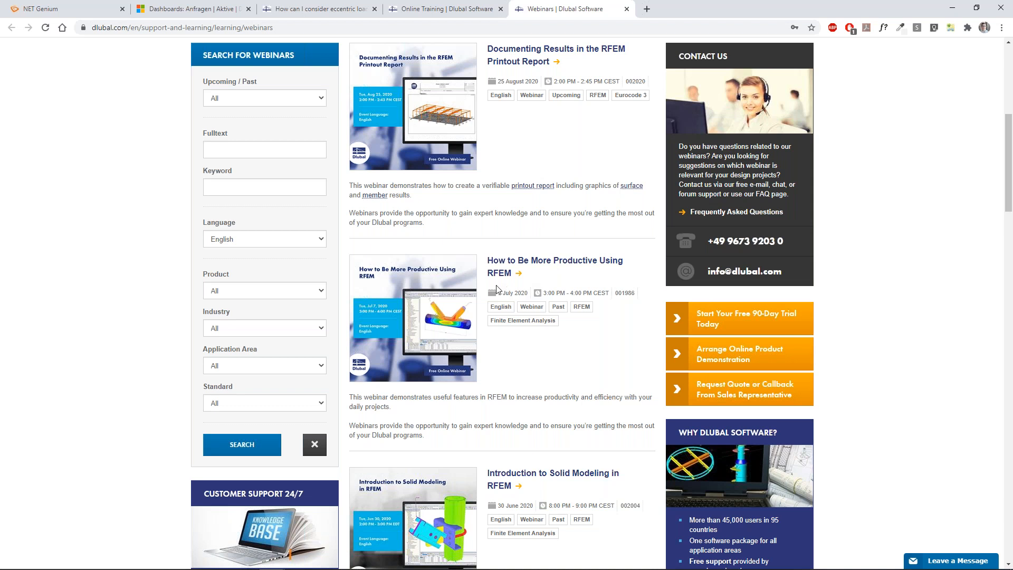
{"action": "scroll", "coordinate": [498, 288], "scroll_direction": "down", "scroll_amount": 9}
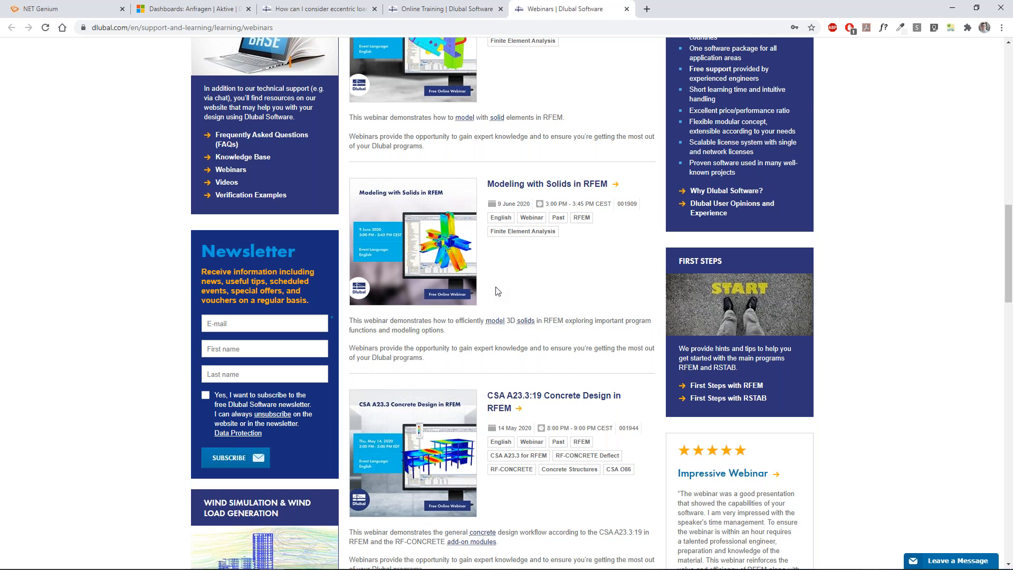
{"action": "scroll", "coordinate": [496, 290], "scroll_direction": "down", "scroll_amount": 2}
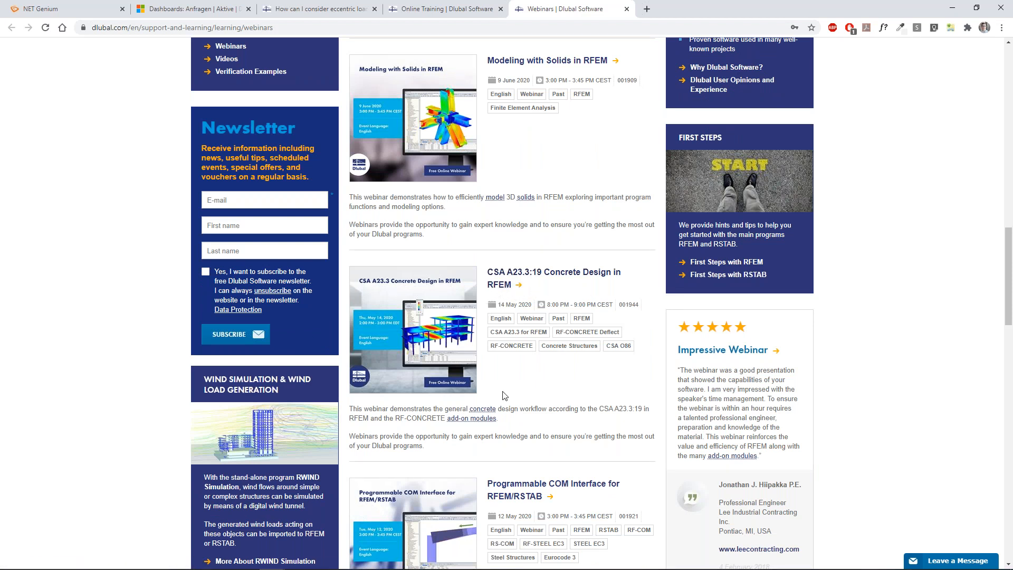
{"action": "scroll", "coordinate": [504, 395], "scroll_direction": "down", "scroll_amount": 1}
{"action": "scroll", "coordinate": [504, 395], "scroll_direction": "down", "scroll_amount": 3}
{"action": "scroll", "coordinate": [511, 374], "scroll_direction": "up", "scroll_amount": 15}
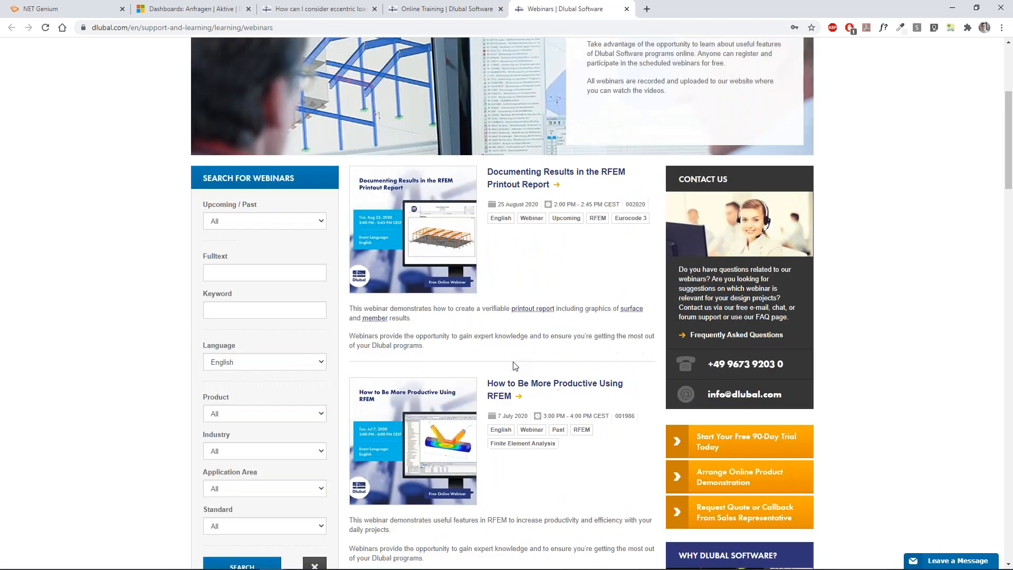
{"action": "scroll", "coordinate": [515, 366], "scroll_direction": "up", "scroll_amount": 5}
Filter the English webinars to past ones about concrete structures
{"action": "mouse_move", "coordinate": [434, 134]}
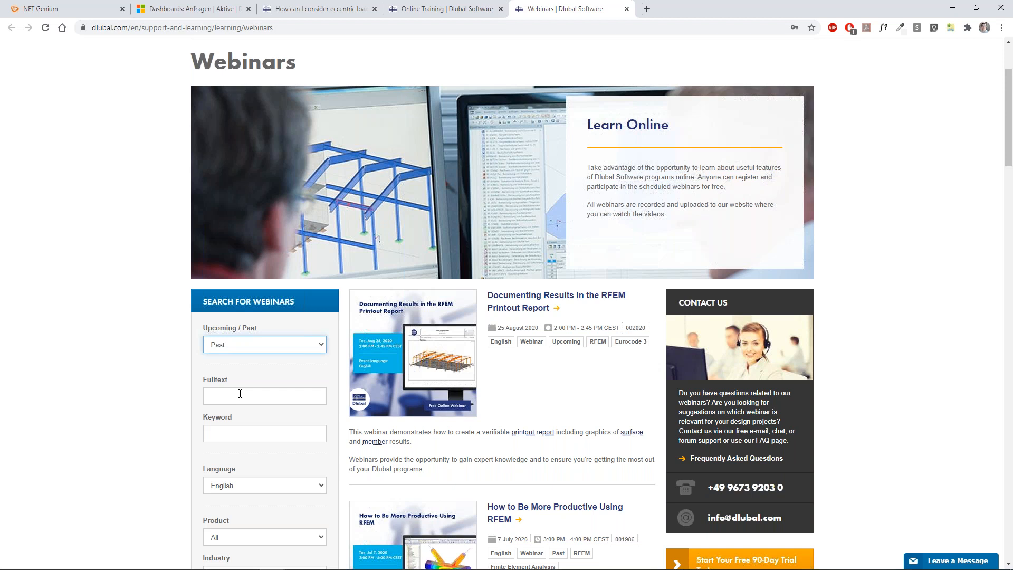
{"action": "scroll", "coordinate": [240, 393], "scroll_direction": "down", "scroll_amount": 5}
{"action": "left_click", "coordinate": [263, 328]}
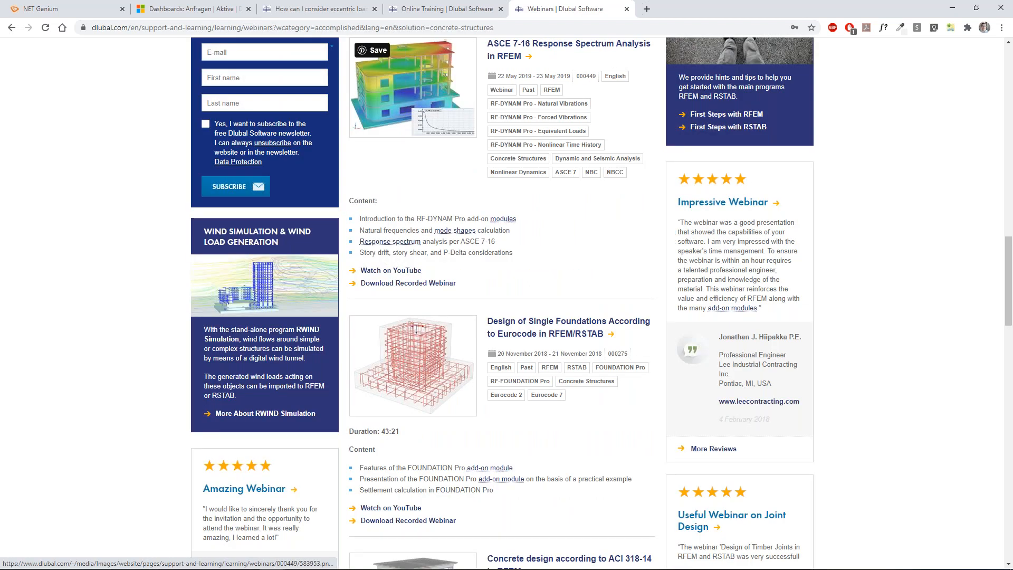
Look through the filtered past webinars on concrete structures and return to the start of the list
{"action": "scroll", "coordinate": [615, 350], "scroll_direction": "down", "scroll_amount": 4}
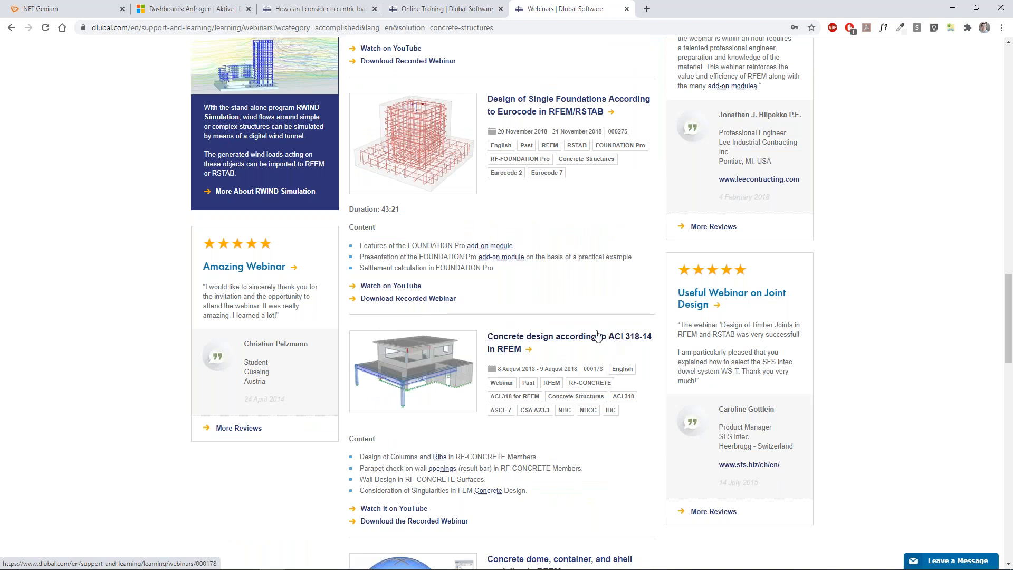
{"action": "scroll", "coordinate": [294, 366], "scroll_direction": "down", "scroll_amount": 5}
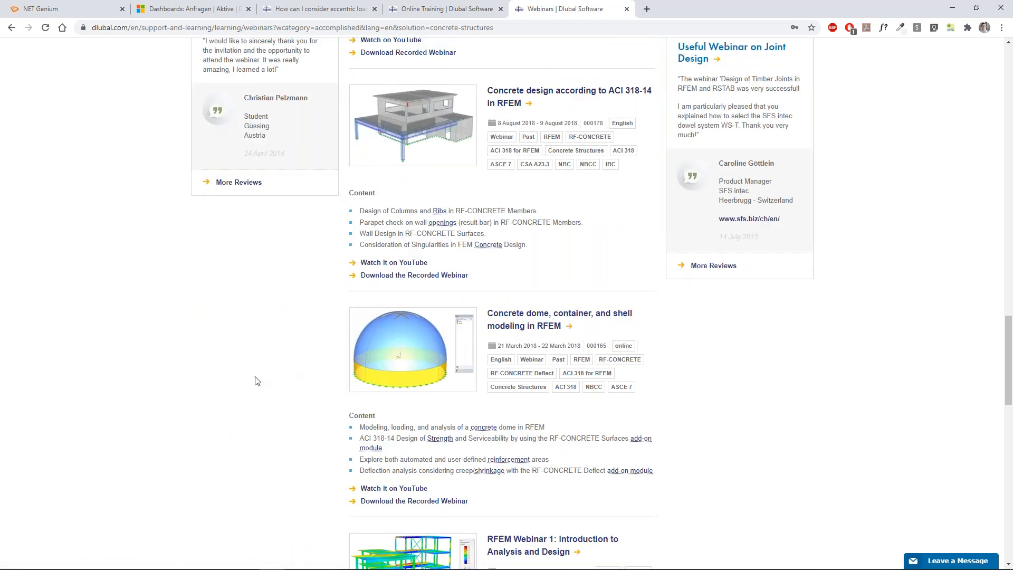
{"action": "scroll", "coordinate": [257, 381], "scroll_direction": "down", "scroll_amount": 2}
{"action": "scroll", "coordinate": [257, 380], "scroll_direction": "down", "scroll_amount": 5}
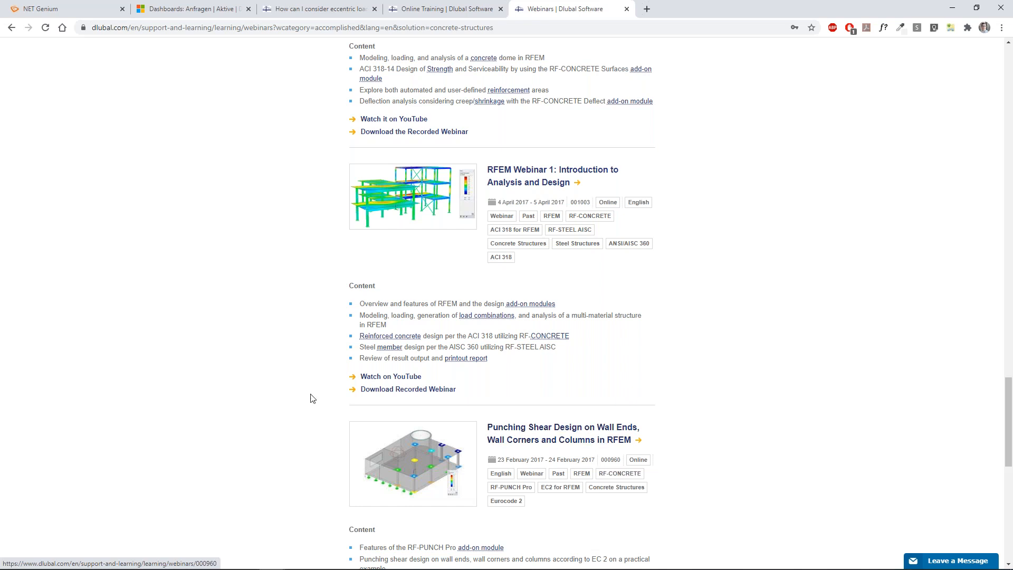
{"action": "scroll", "coordinate": [311, 398], "scroll_direction": "up", "scroll_amount": 20}
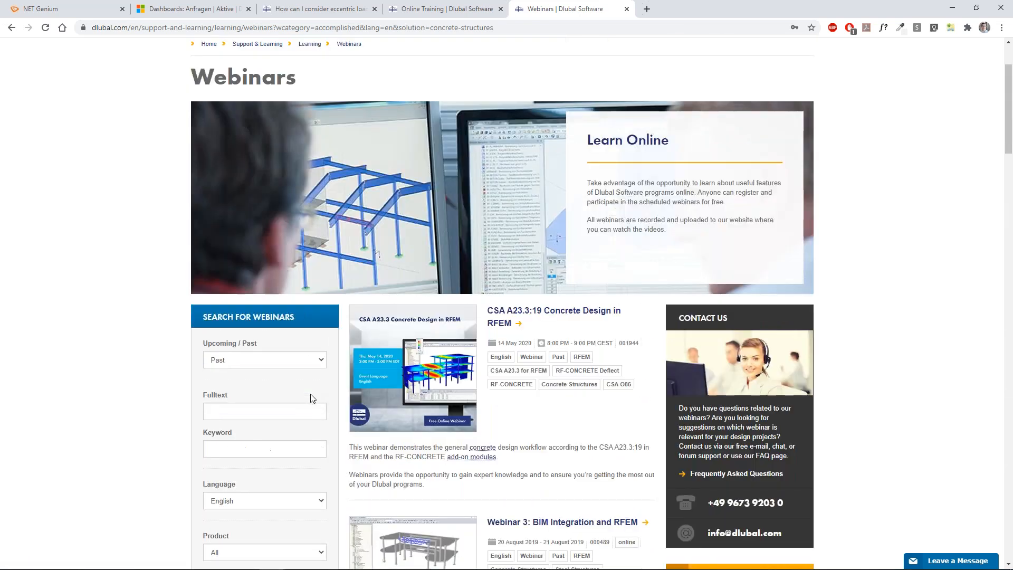
{"action": "scroll", "coordinate": [311, 399], "scroll_direction": "up", "scroll_amount": 2}
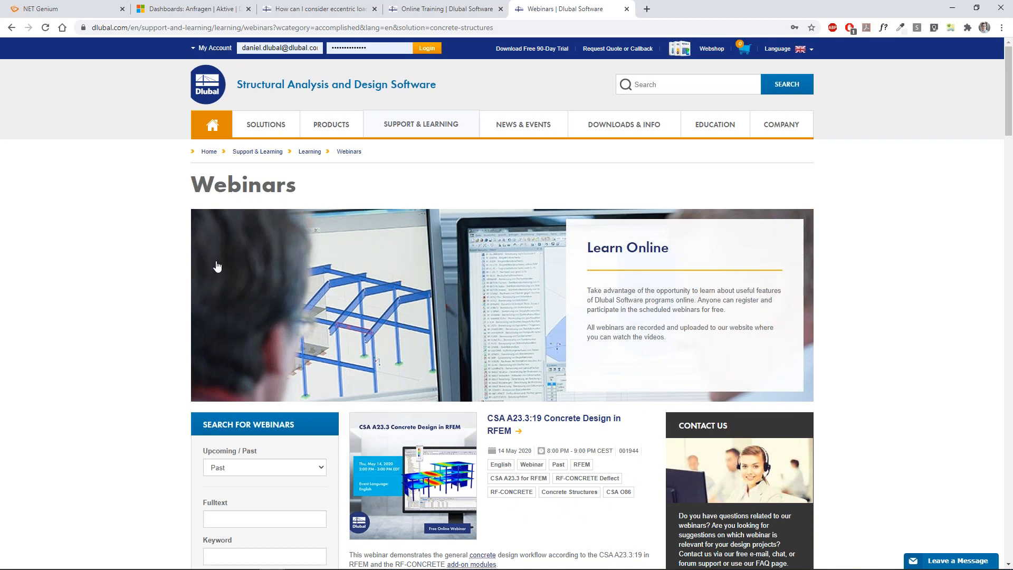
Open YouTube in a new browser tab, search for "dlubal timber" and look through the videos found
{"action": "key", "text": "alt+Tab"}
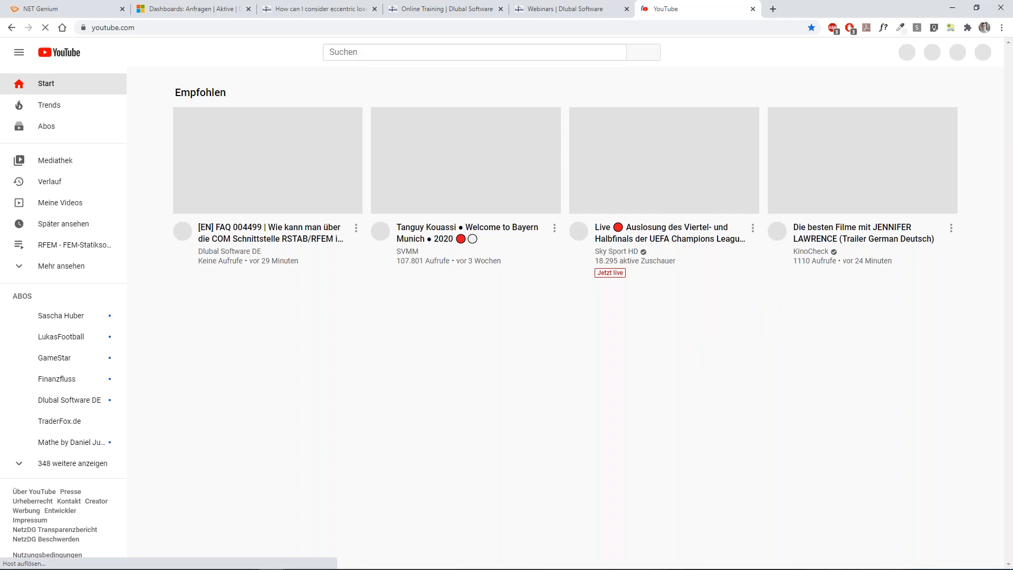
{"action": "type", "text": "dlubal "}
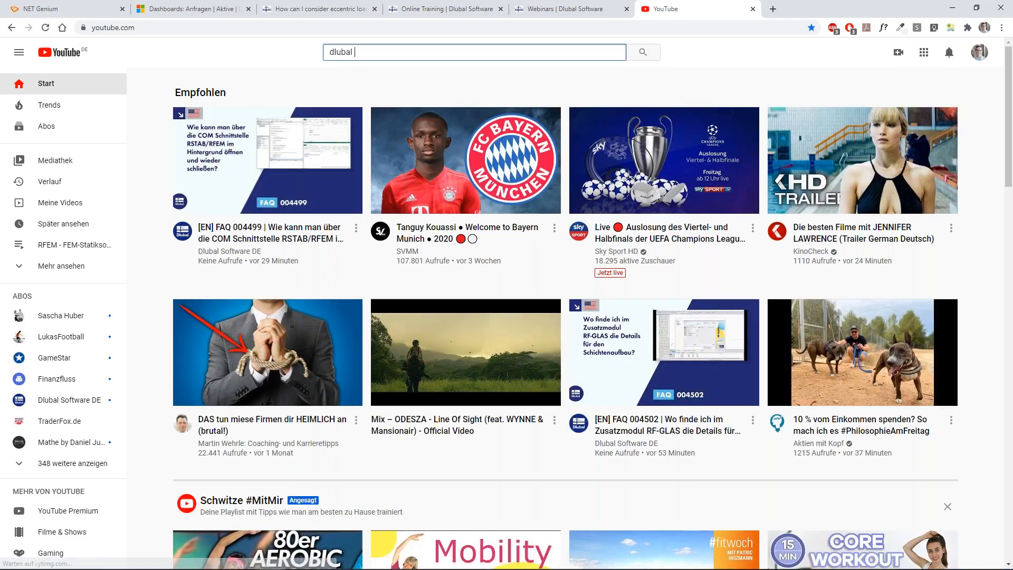
{"action": "type", "text": "timber"}
{"action": "key", "text": "Return"}
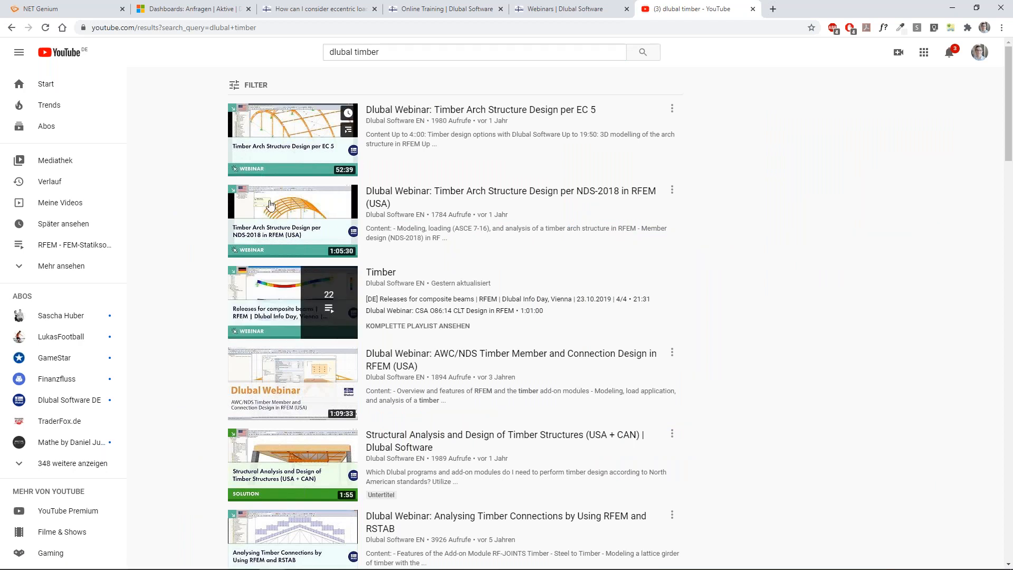
{"action": "scroll", "coordinate": [288, 365], "scroll_direction": "down", "scroll_amount": 2}
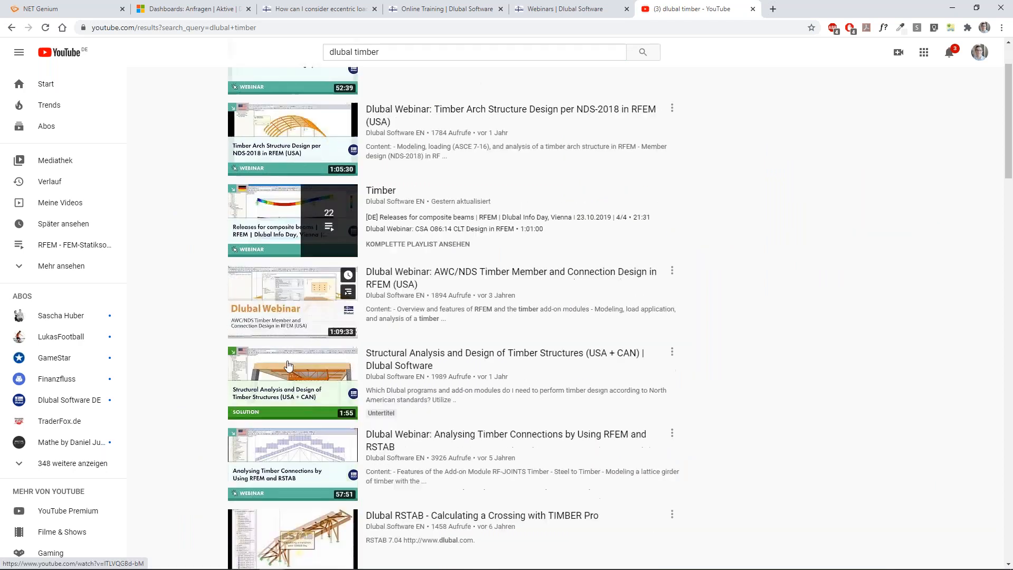
Look through more of the timber videos on YouTube and search for "dlubal concrete"
{"action": "scroll", "coordinate": [263, 327], "scroll_direction": "up", "scroll_amount": 2}
{"action": "scroll", "coordinate": [252, 312], "scroll_direction": "down", "scroll_amount": 4}
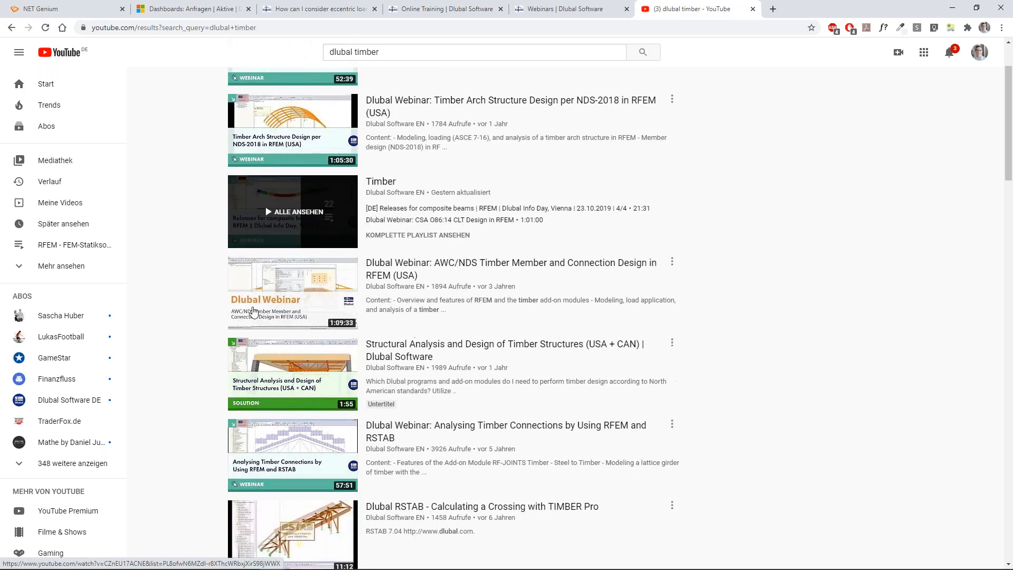
{"action": "scroll", "coordinate": [238, 307], "scroll_direction": "up", "scroll_amount": 2}
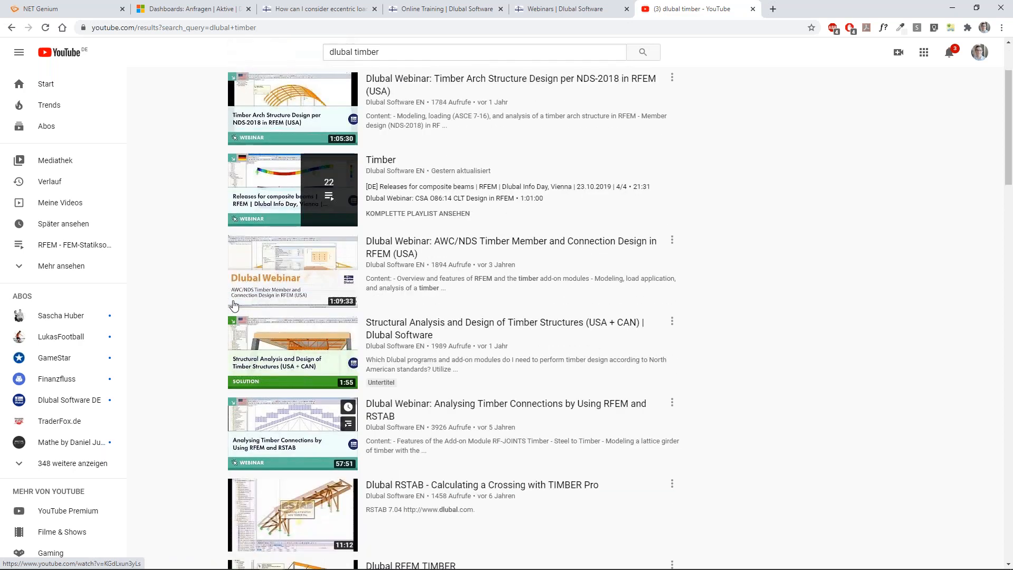
{"action": "scroll", "coordinate": [234, 306], "scroll_direction": "up", "scroll_amount": 2}
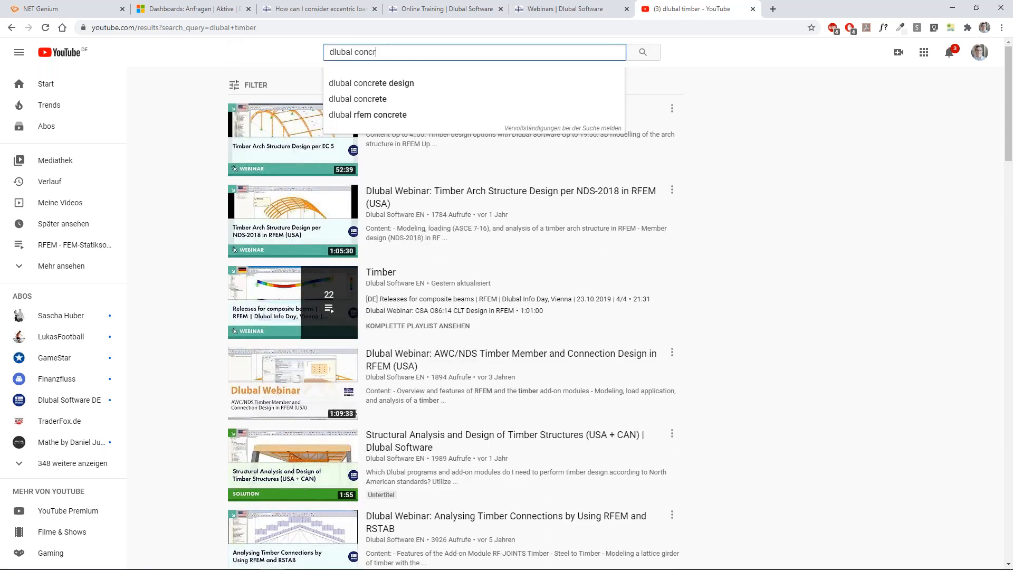
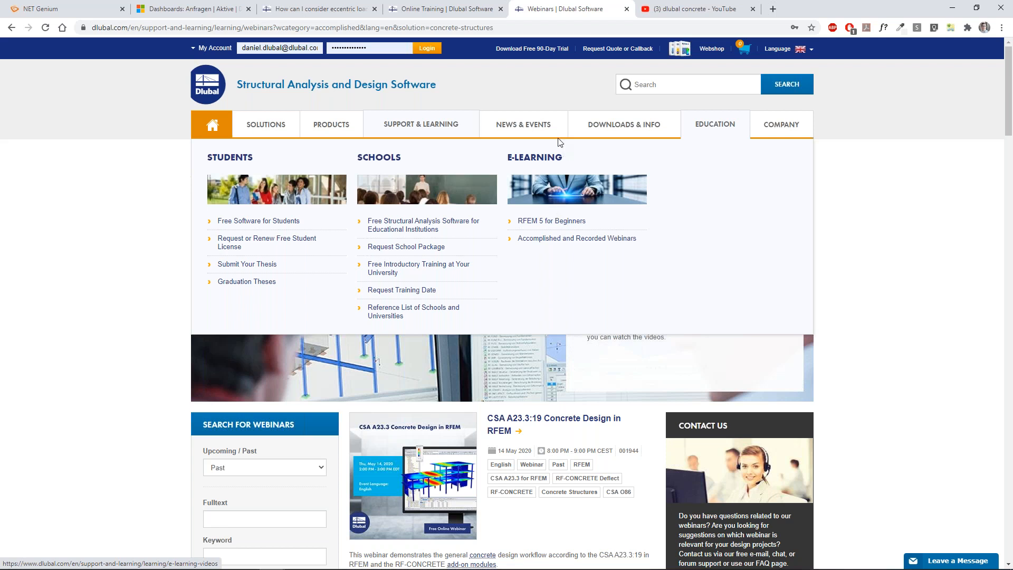
Return to the Dlubal website, look over the News & Events offerings and open the Models to Download page
{"action": "mouse_move", "coordinate": [529, 127]}
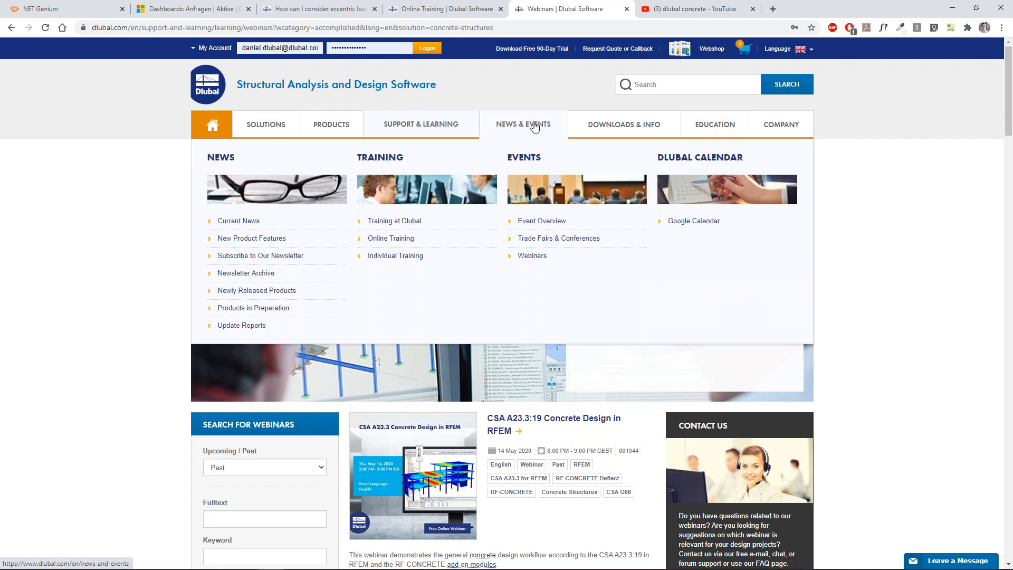
{"action": "mouse_move", "coordinate": [608, 129]}
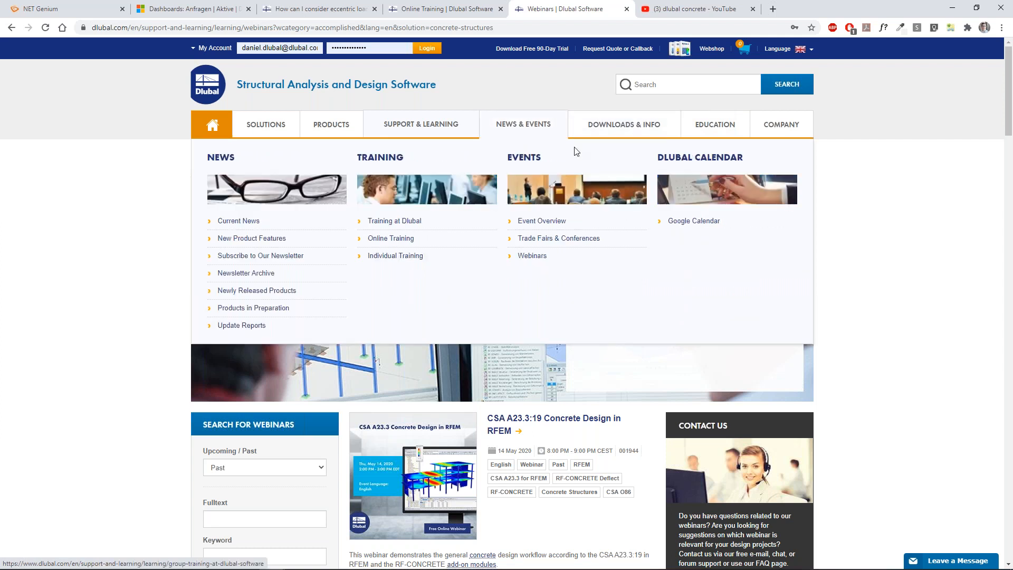
{"action": "left_click", "coordinate": [415, 221]}
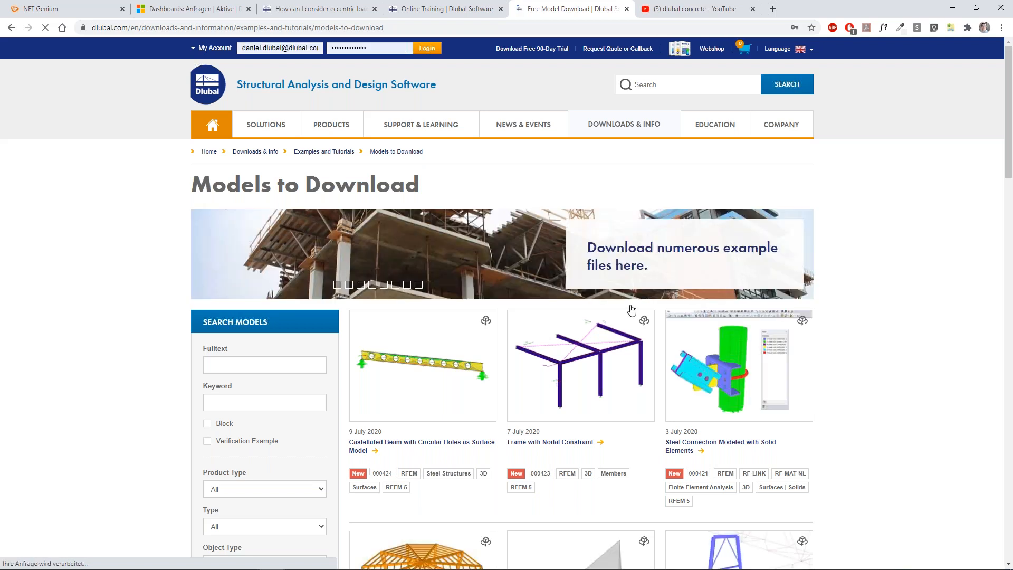
Examine the downloadable example models, including the 3D preview of the Timber round hall, and return to the start of the list
{"action": "scroll", "coordinate": [628, 312], "scroll_direction": "down", "scroll_amount": 5}
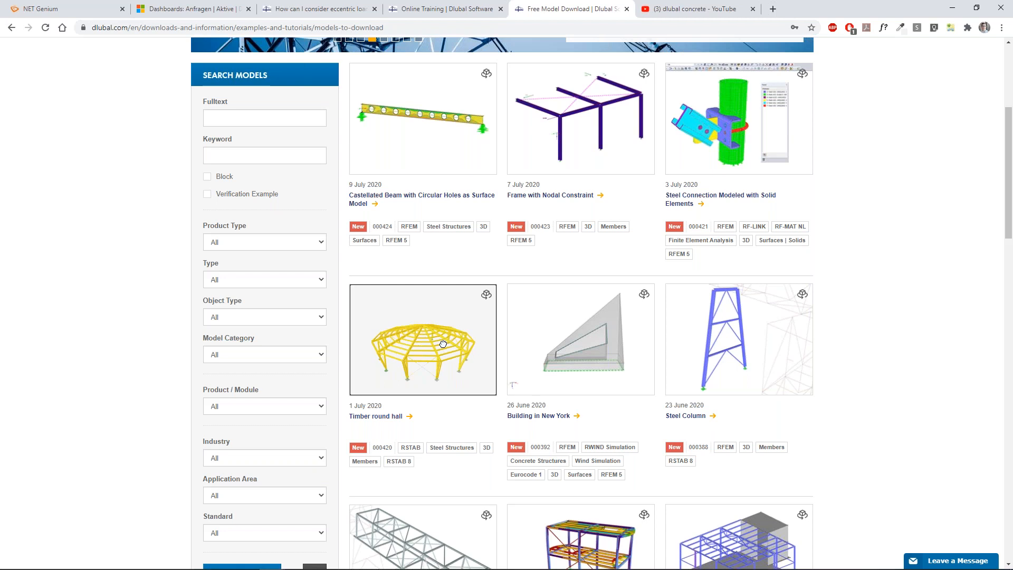
{"action": "scroll", "coordinate": [443, 344], "scroll_direction": "up", "scroll_amount": 5}
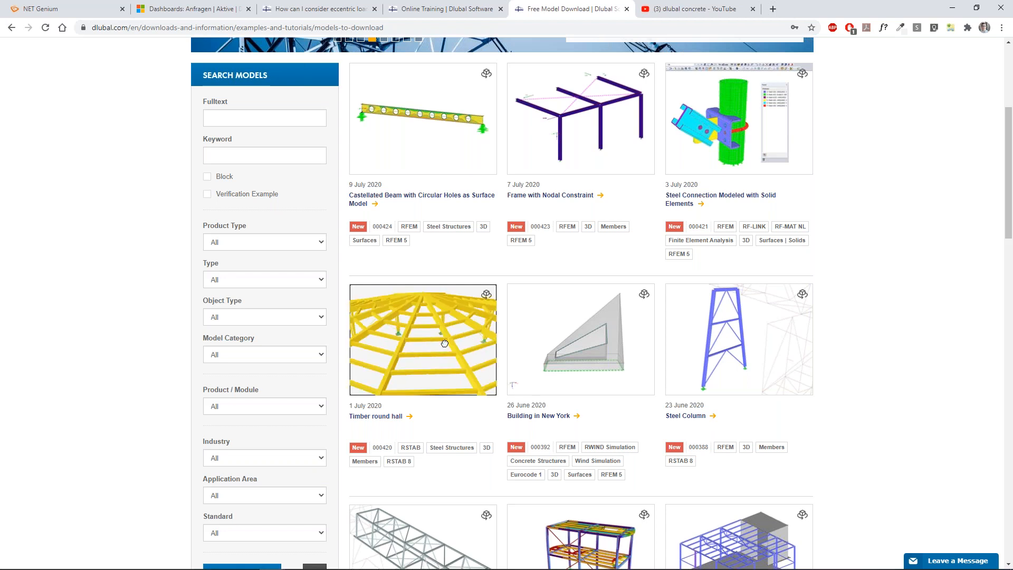
{"action": "scroll", "coordinate": [445, 343], "scroll_direction": "down", "scroll_amount": 5}
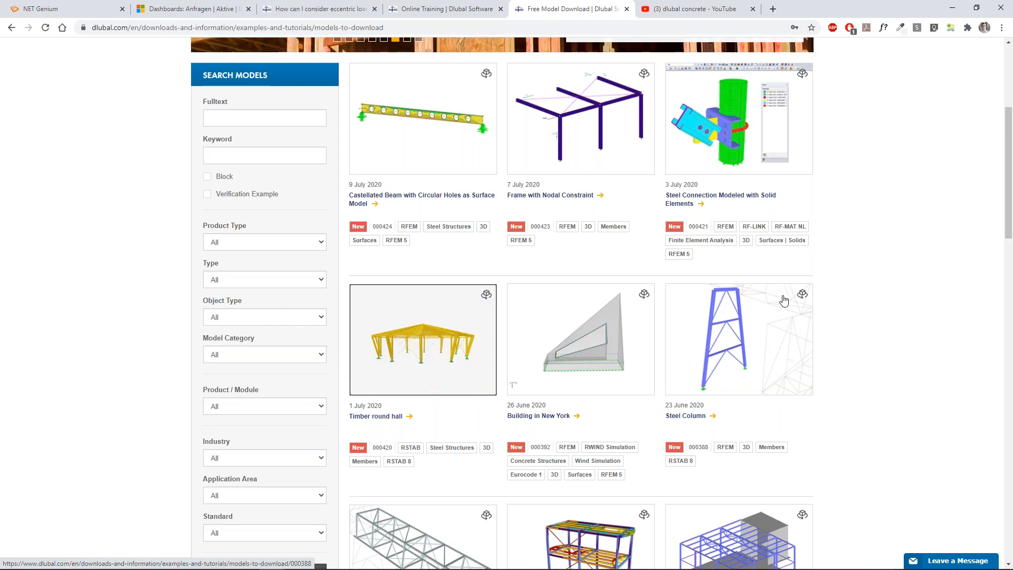
{"action": "scroll", "coordinate": [783, 296], "scroll_direction": "down", "scroll_amount": 5}
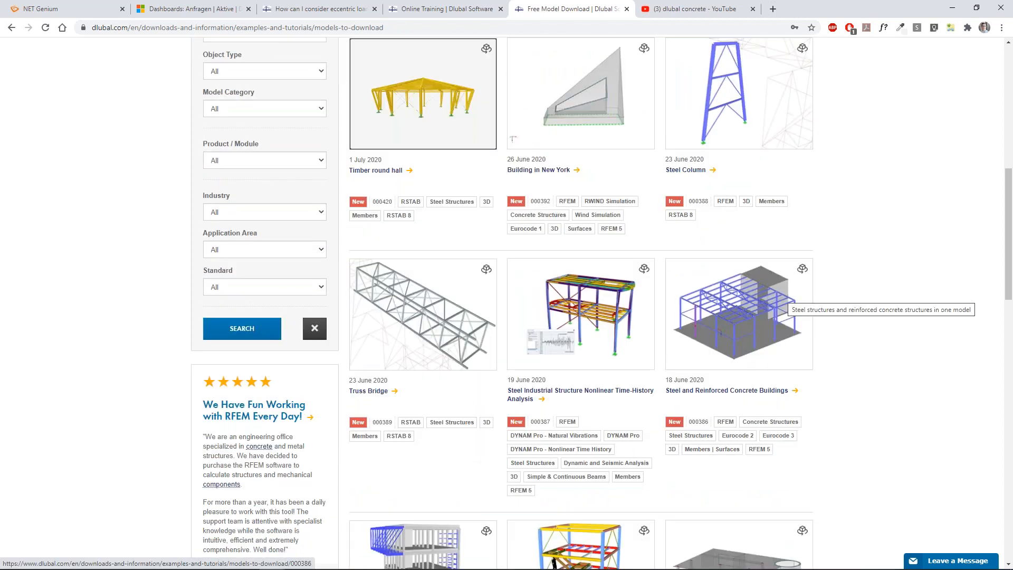
{"action": "scroll", "coordinate": [863, 324], "scroll_direction": "down", "scroll_amount": 9}
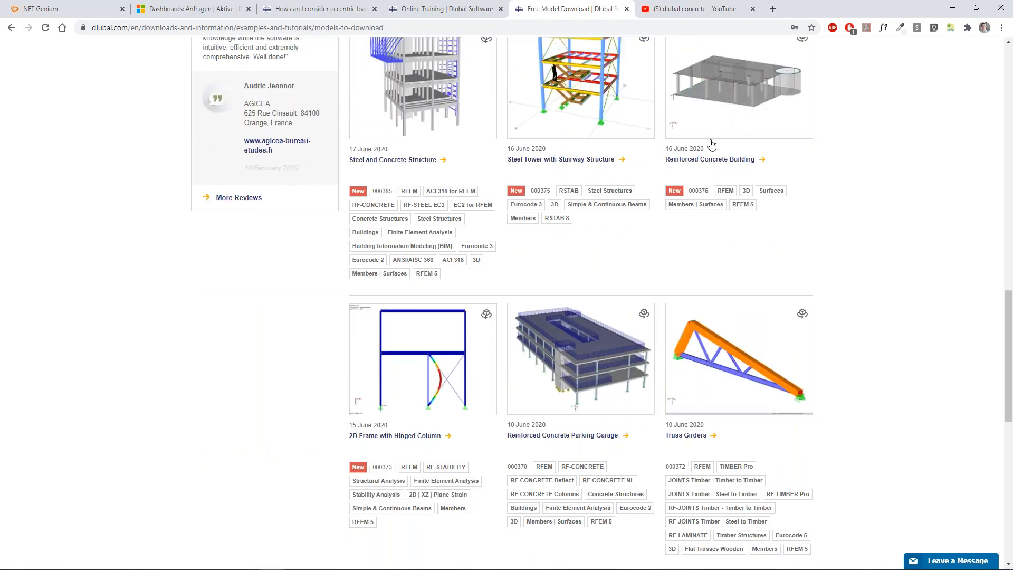
{"action": "scroll", "coordinate": [711, 145], "scroll_direction": "down", "scroll_amount": 3}
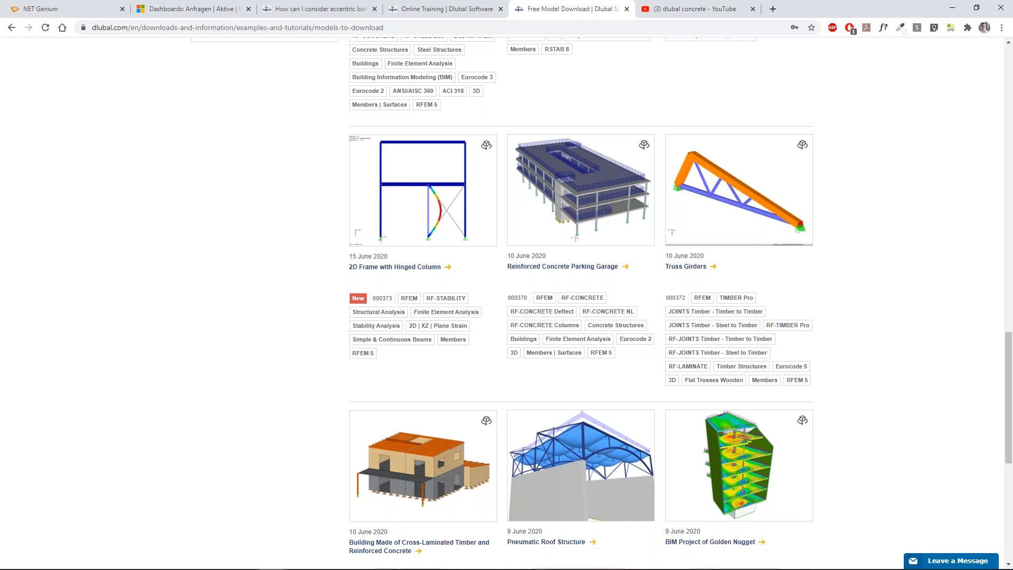
{"action": "scroll", "coordinate": [955, 207], "scroll_direction": "down", "scroll_amount": 2}
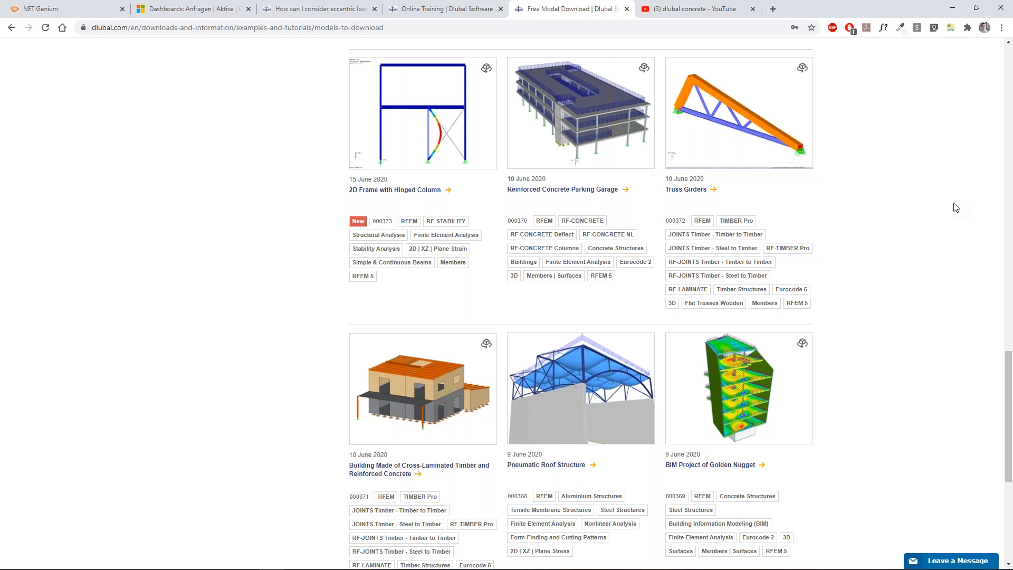
{"action": "scroll", "coordinate": [956, 208], "scroll_direction": "up", "scroll_amount": 15}
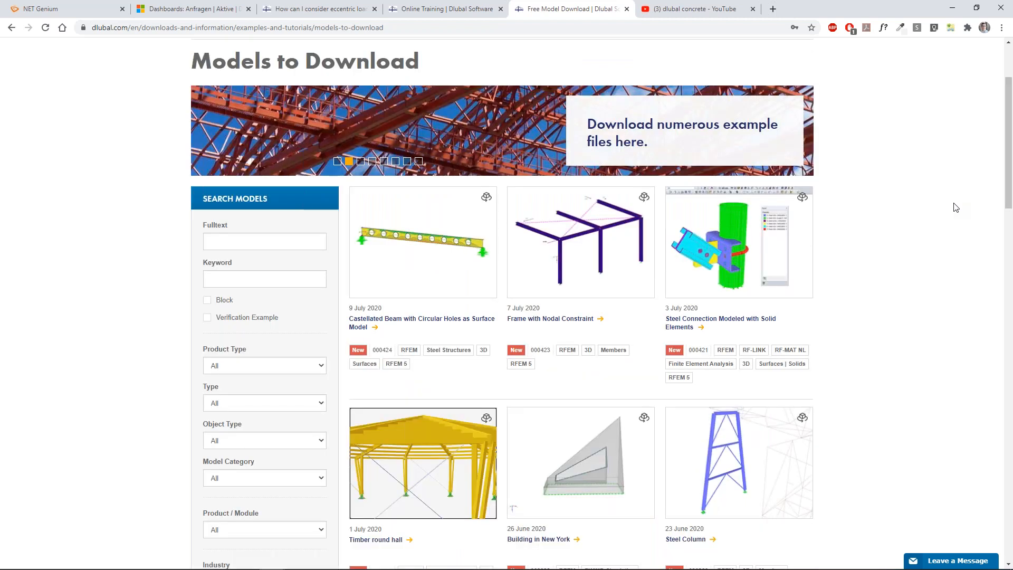